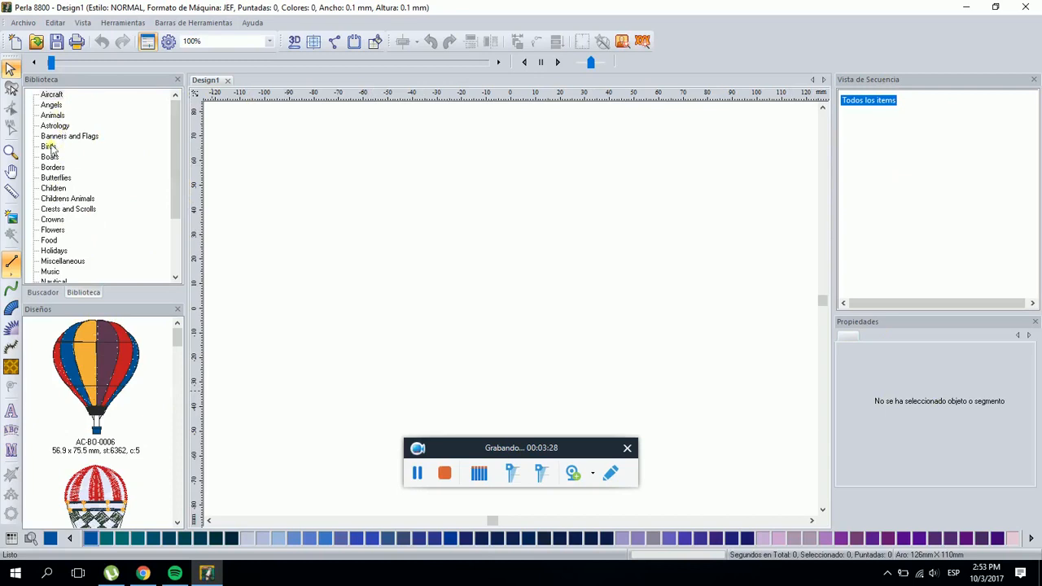
Place the red butterfly design AN-IS-0005 from the Butterflies library category onto the Design1 canvas
left_click(51, 178)
scroll(97, 442, "down", 2)
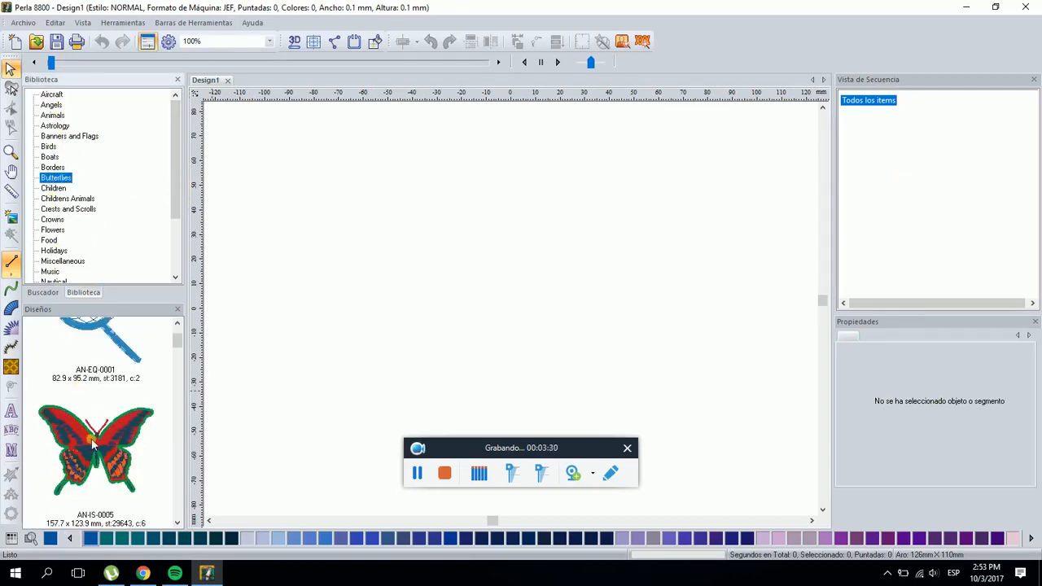
scroll(99, 444, "down", 1)
scroll(102, 423, "up", 2)
scroll(148, 416, "up", 1)
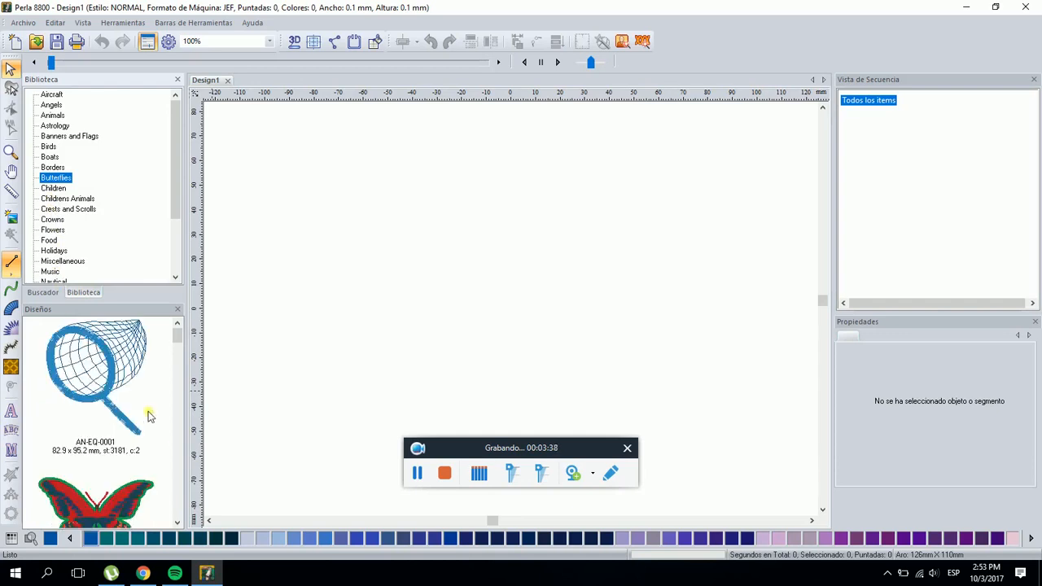
scroll(131, 382, "down", 2)
scroll(86, 363, "up", 1)
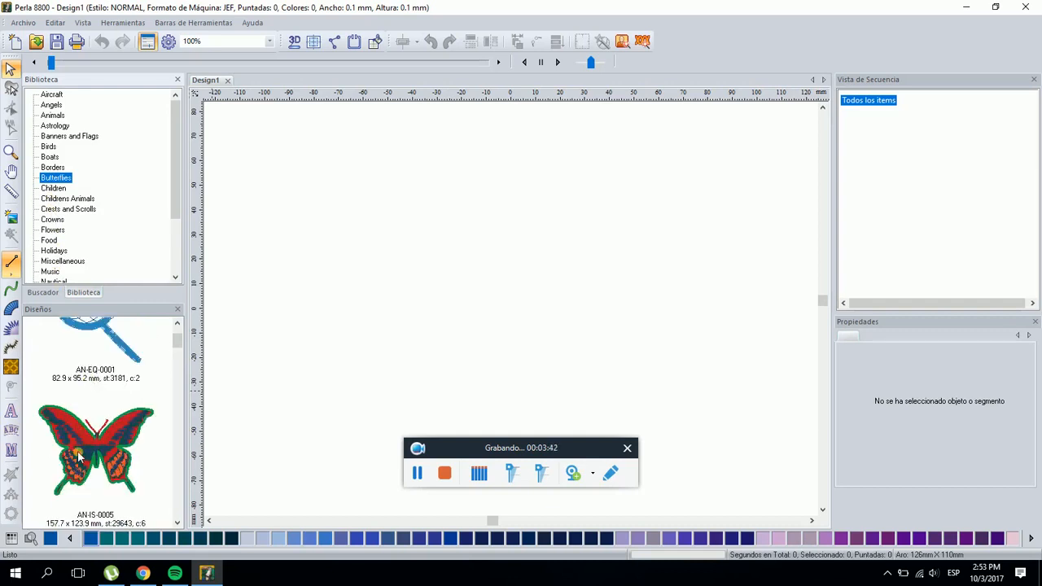
left_click_drag(79, 457, 483, 286)
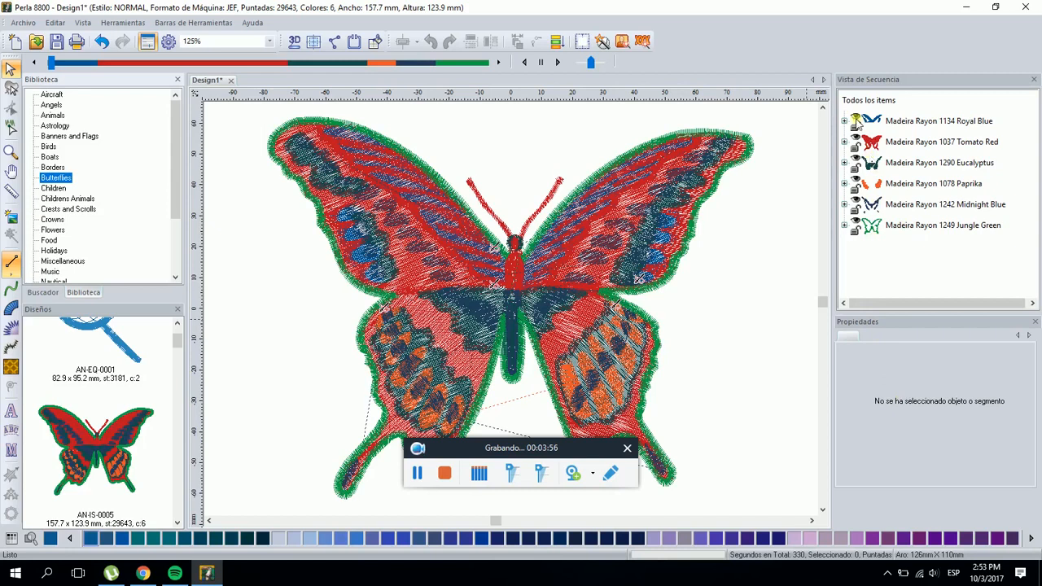
left_click_drag(590, 447, 589, 534)
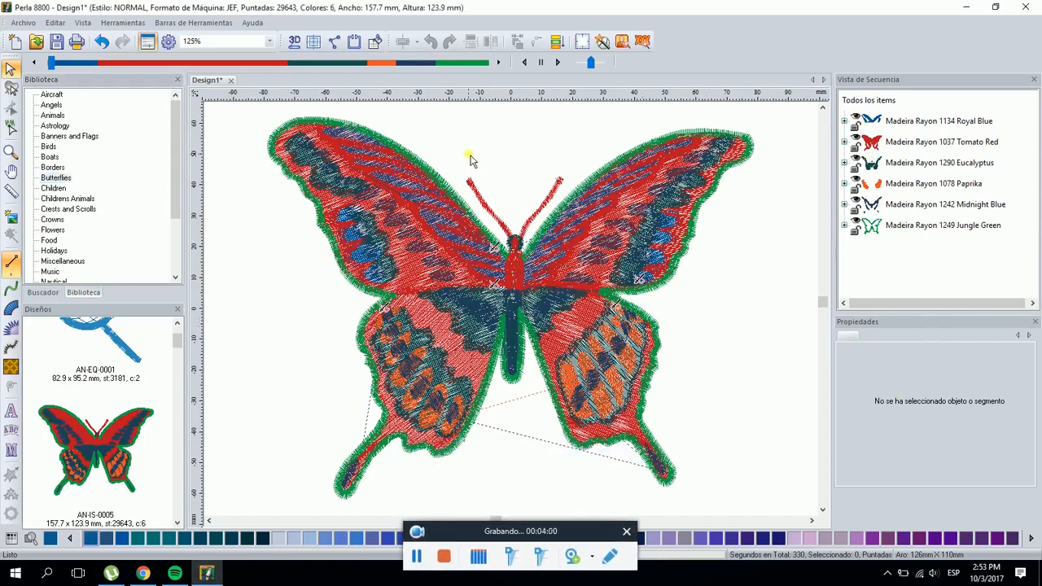
Expand the Madeira Rayon 1134 Royal Blue group and inspect its Pespunte and first Camino Cordón objects
left_click(845, 121)
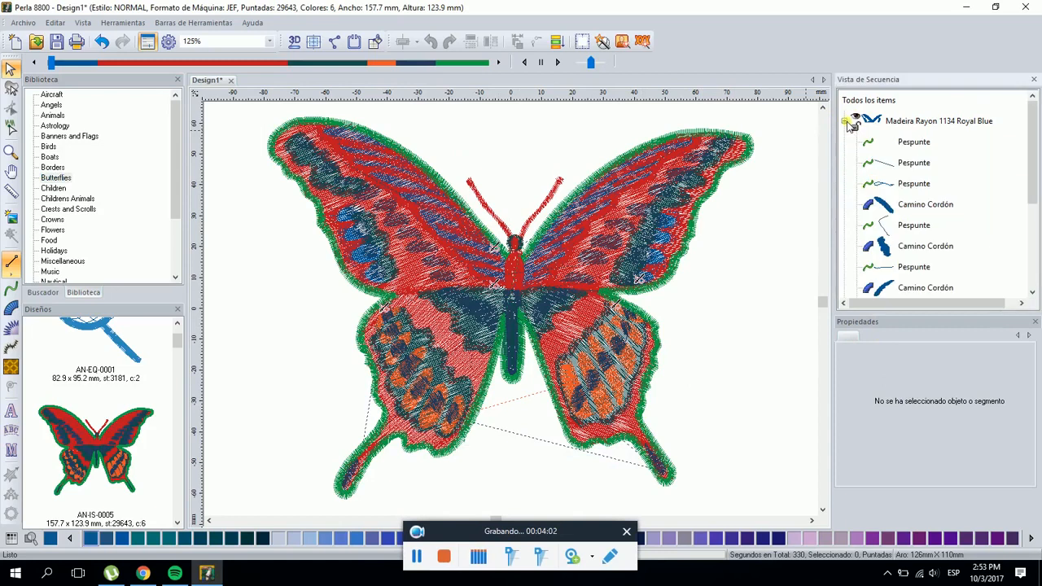
left_click(897, 146)
left_click(905, 186)
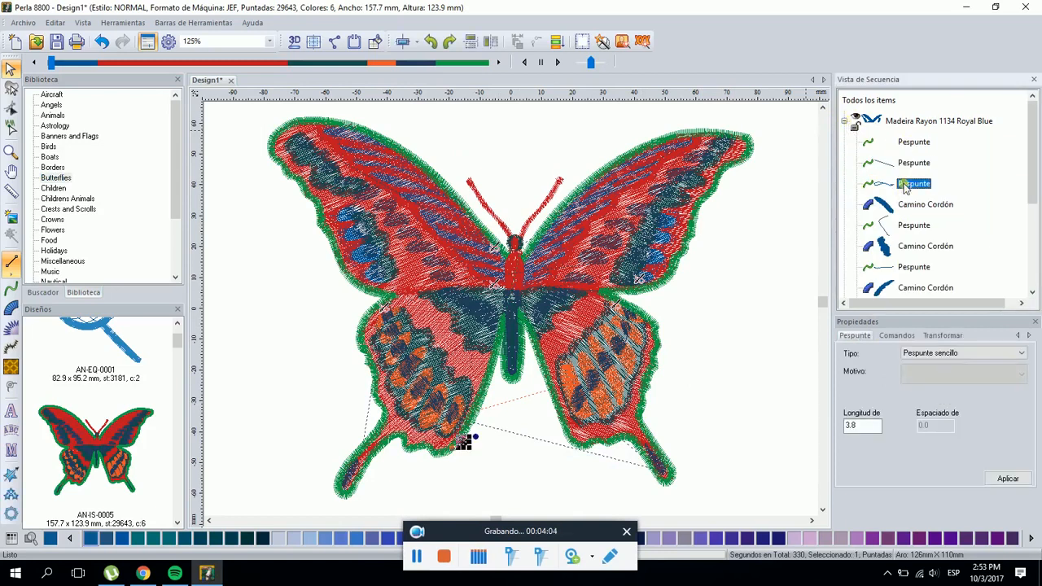
left_click(904, 204)
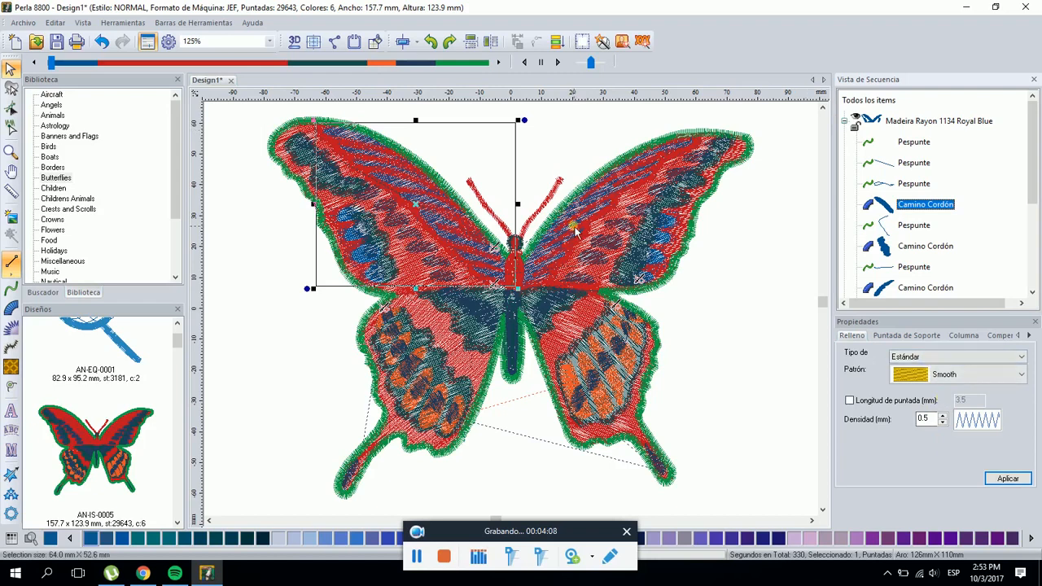
left_click(588, 152)
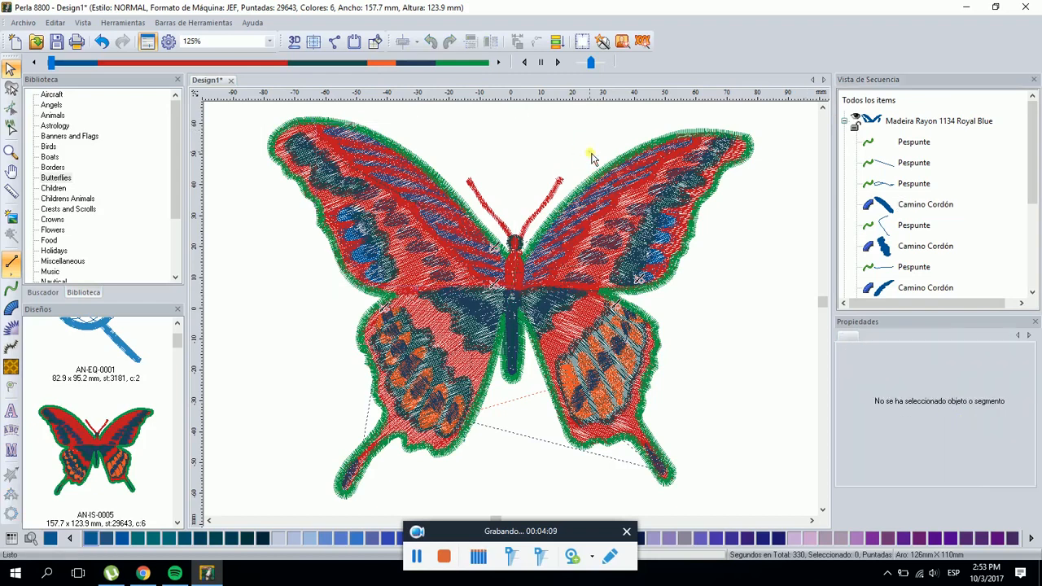
Show the butterfly in 3D and simulate its stitch-out from start to end
left_click(295, 44)
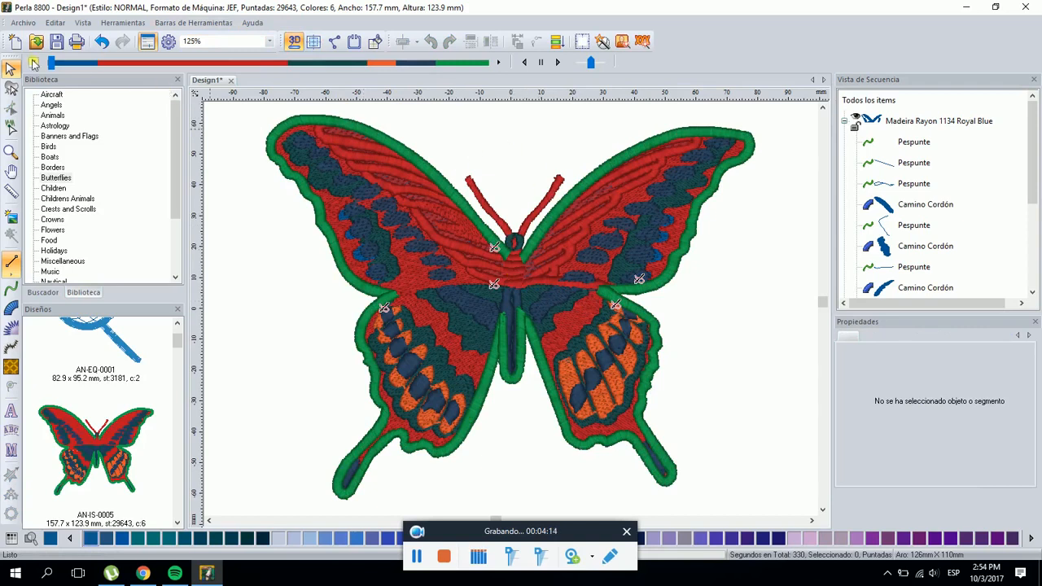
left_click_drag(59, 68, 497, 68)
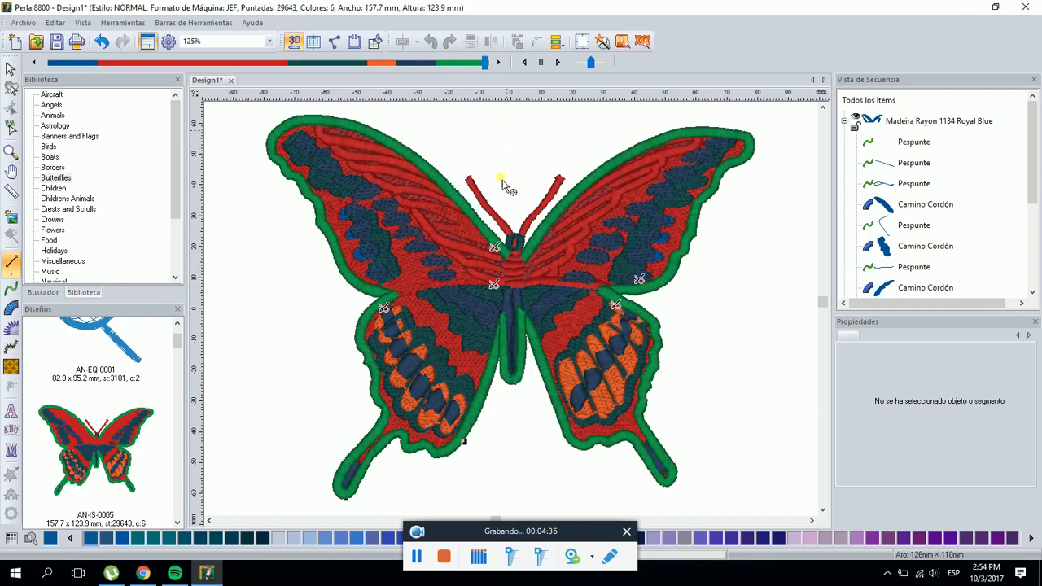
left_click(11, 69)
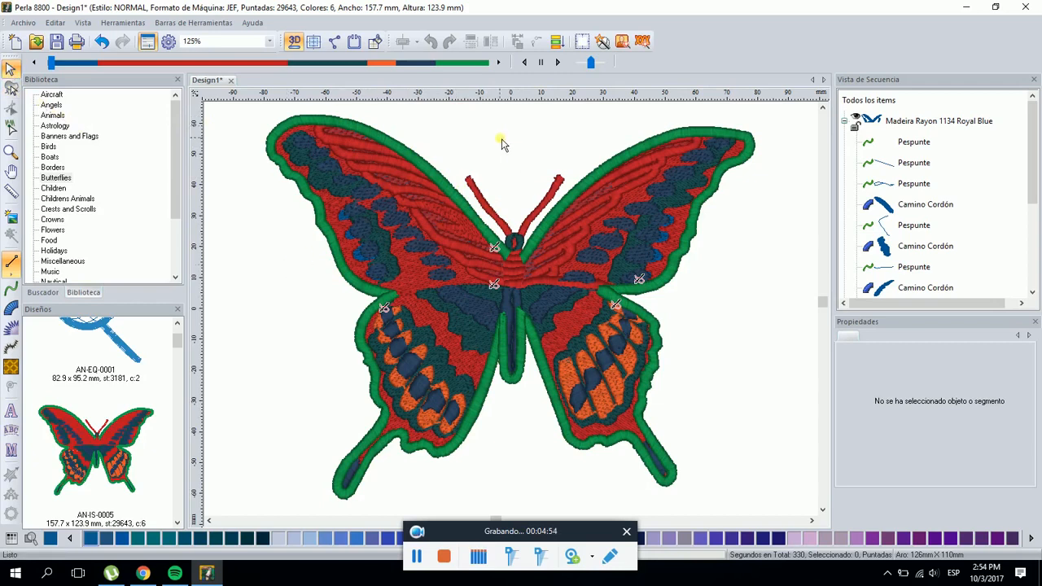
Collapse the Royal Blue group and examine the stitch objects inside the Madeira Rayon 1037 Tomato Red group
left_click(845, 121)
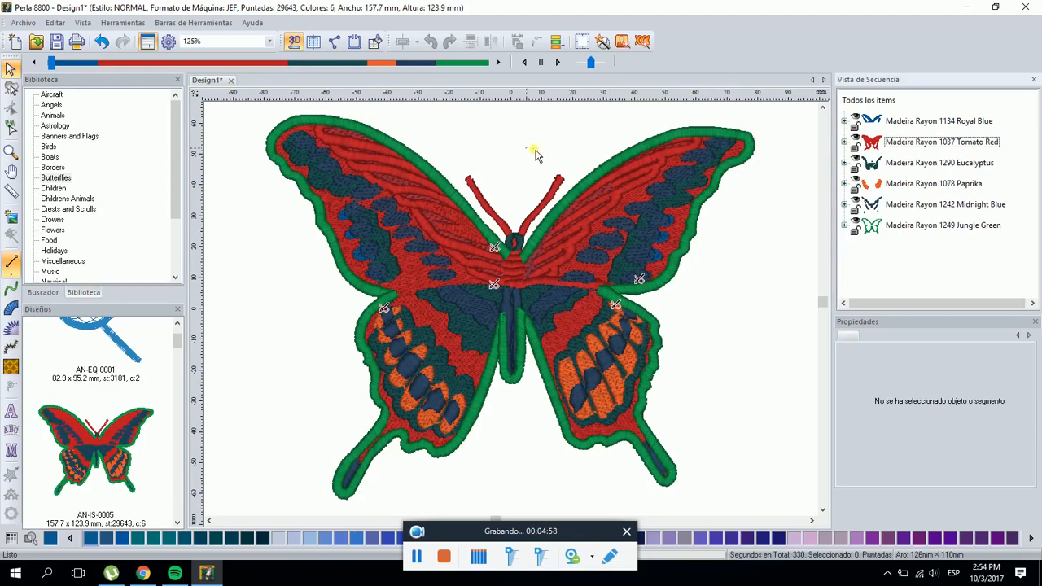
left_click(516, 182)
left_click(403, 266)
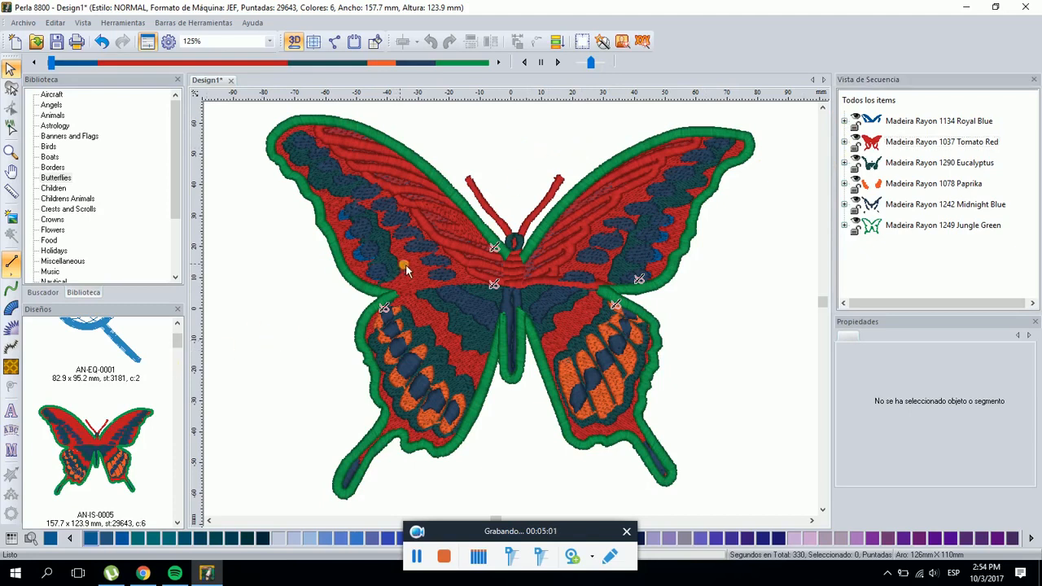
left_click(844, 143)
scroll(911, 194, "down", 3)
scroll(911, 194, "down", 5)
scroll(911, 200, "down", 3)
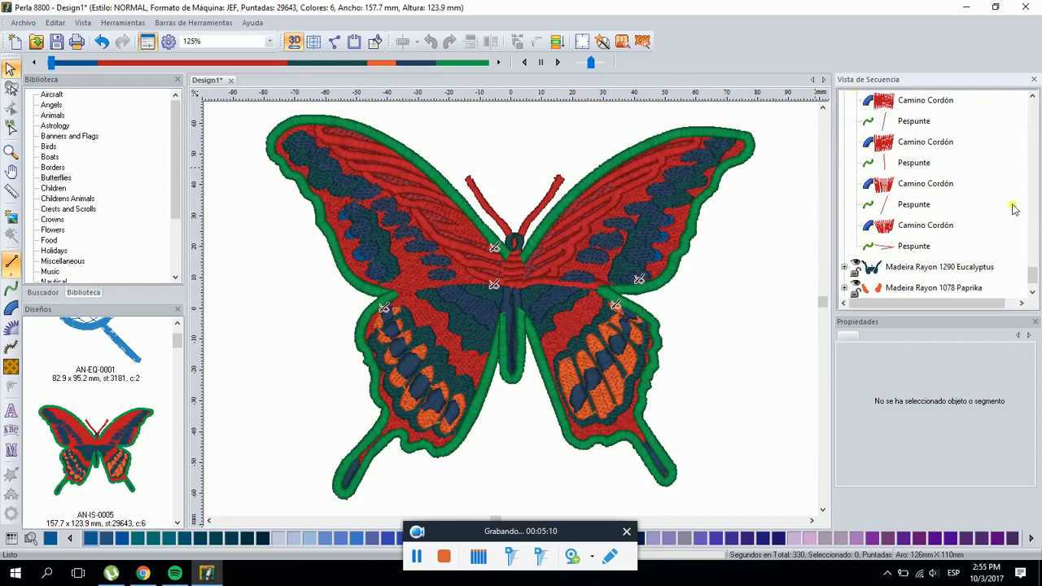
left_click_drag(1032, 272, 1031, 106)
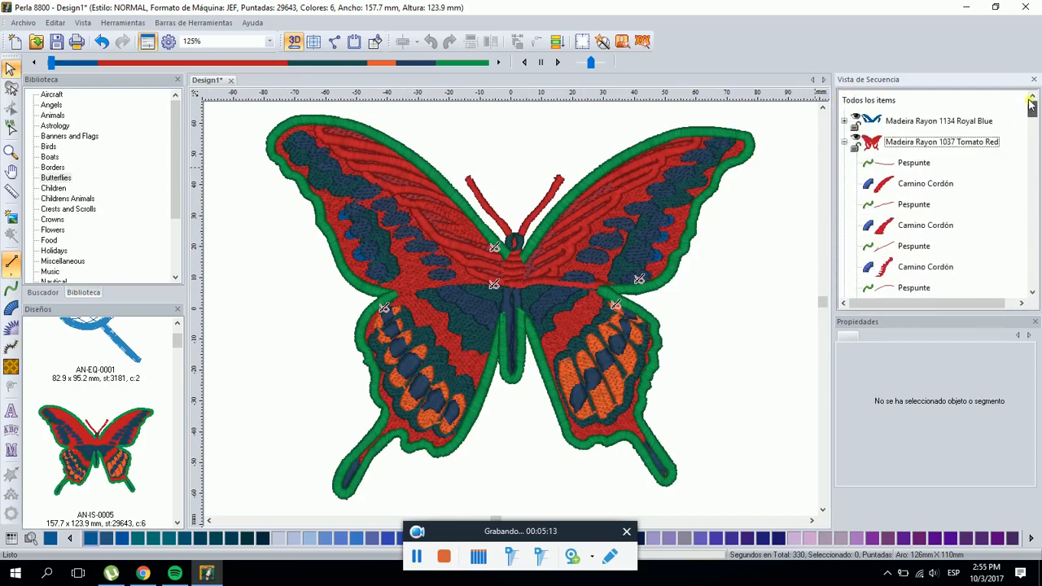
left_click(845, 145)
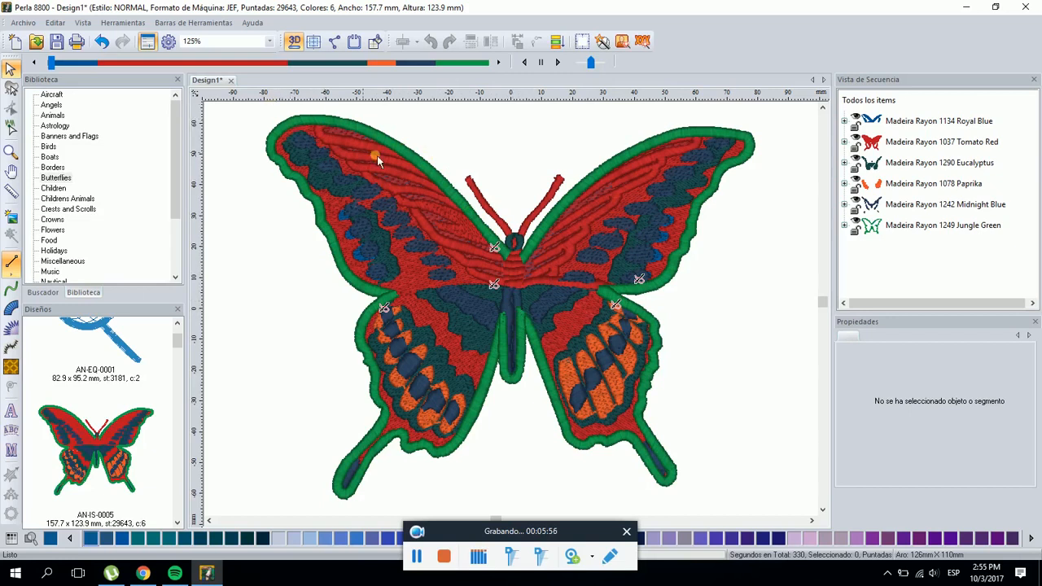
Preview the butterfly's stitch-out partway into Tomato Red and inspect the last Camino Cordón object of the Royal Blue group
left_click(301, 302)
left_click(68, 63)
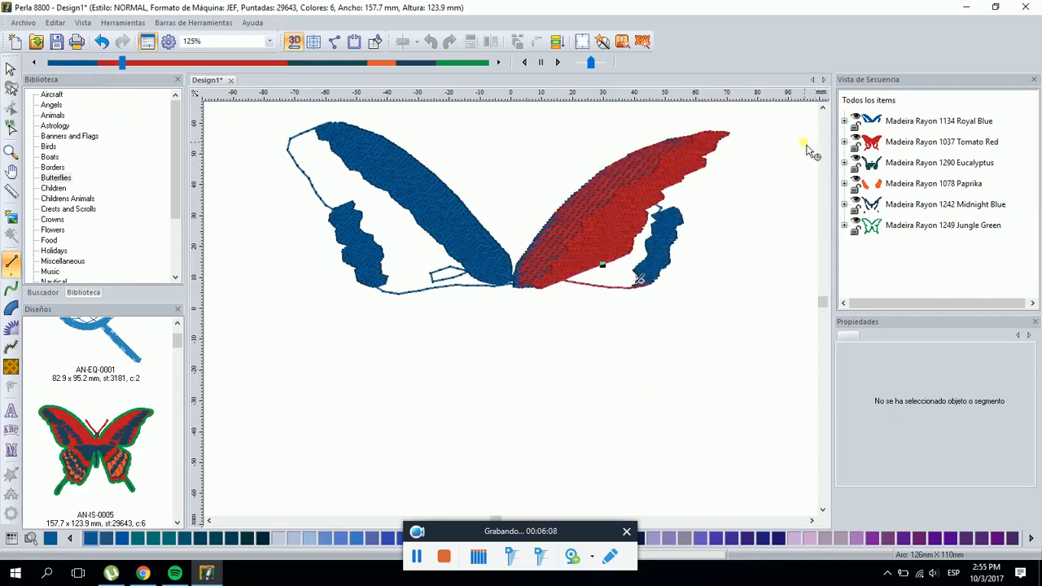
left_click(844, 120)
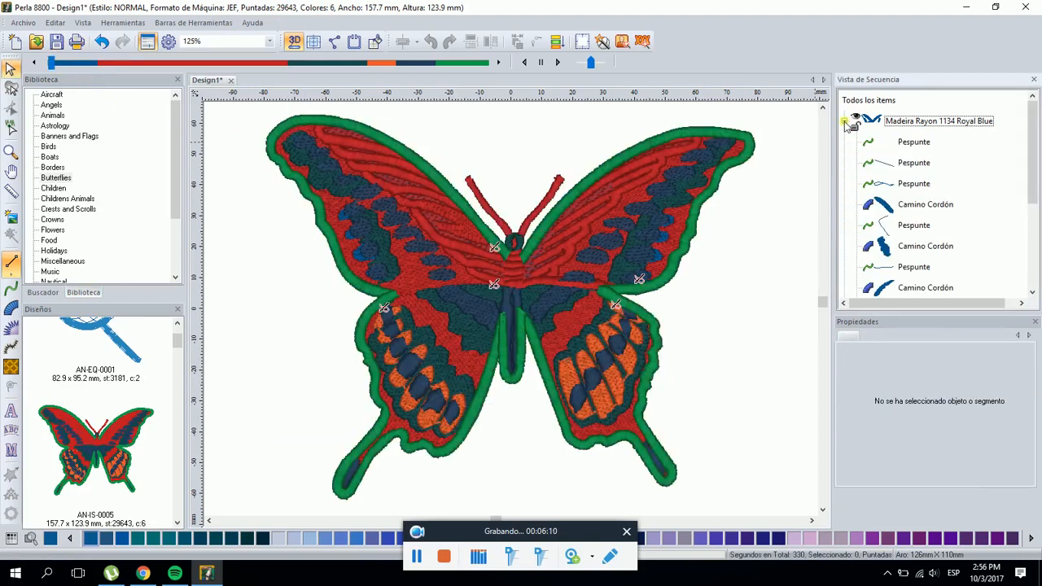
scroll(936, 228, "down", 3)
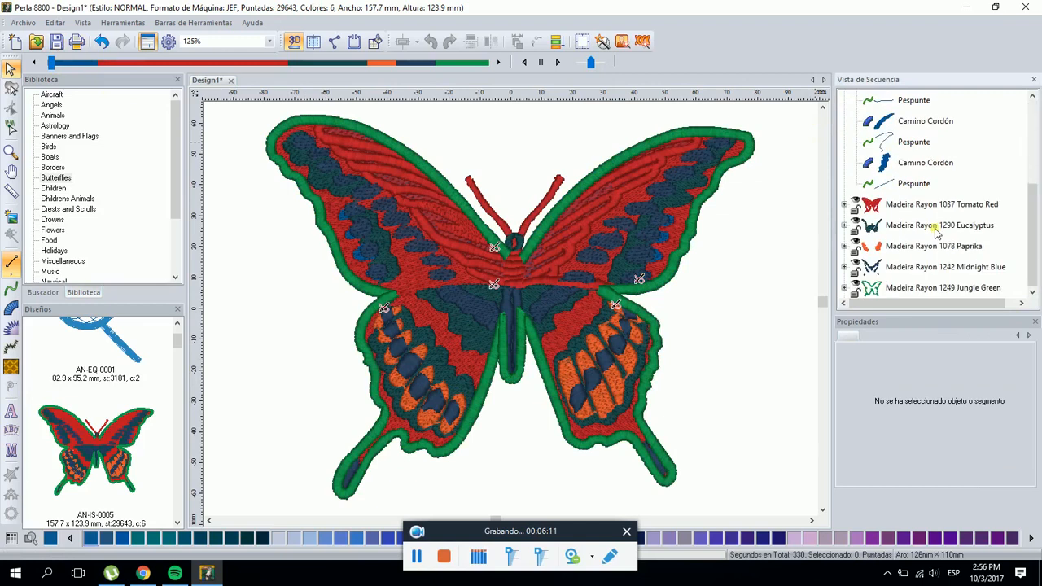
left_click(910, 164)
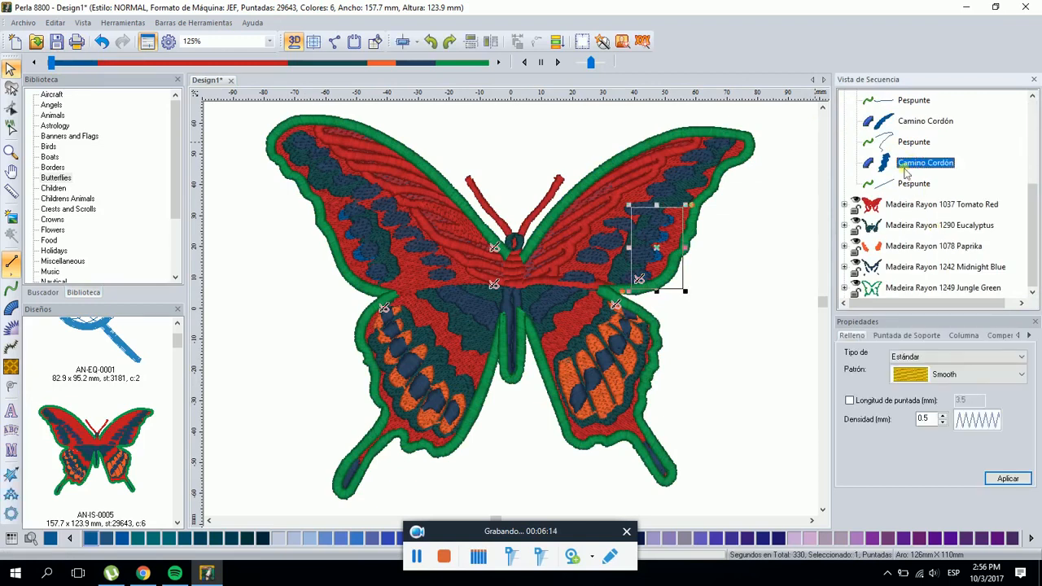
left_click(741, 285)
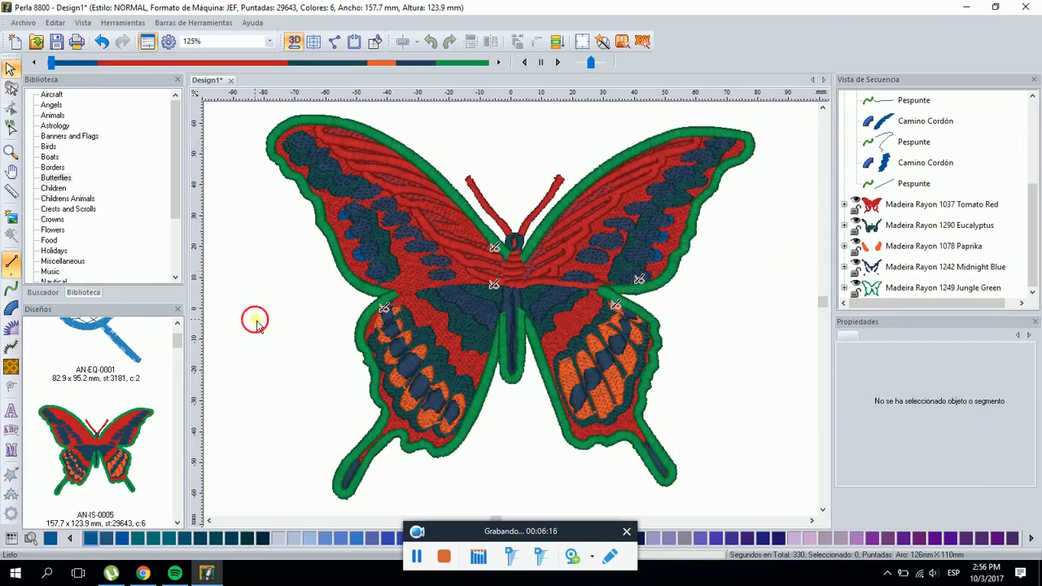
Create a new design and place the tiger AN-CT-0005 from the Animals library category on its canvas
left_click(15, 41)
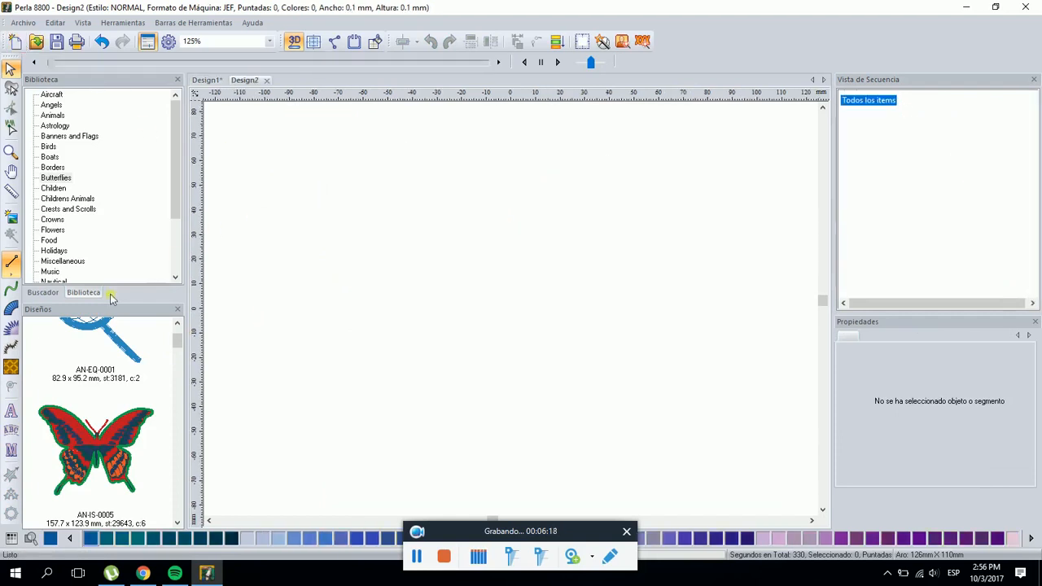
scroll(178, 348, "down", 1)
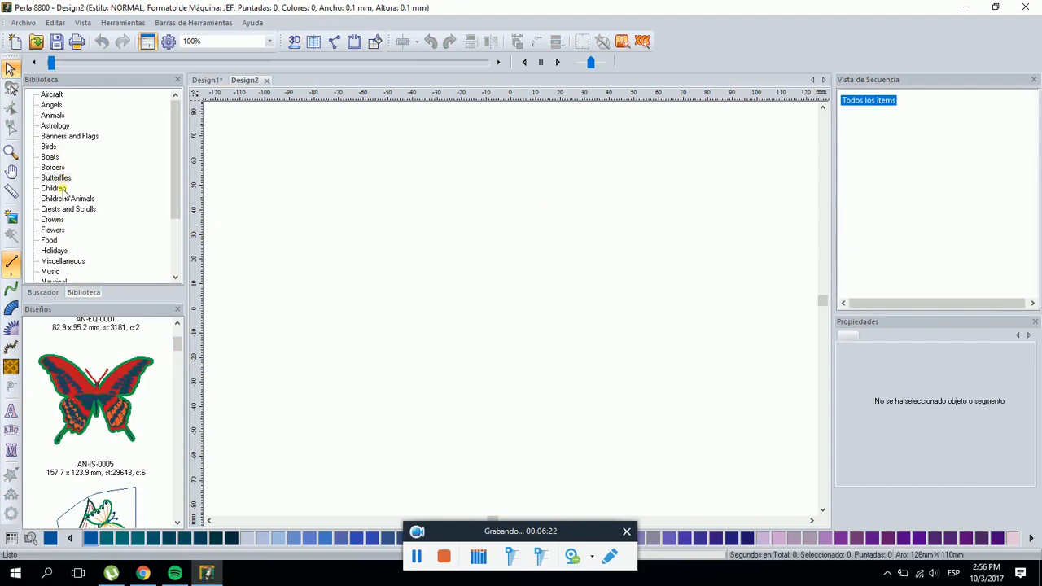
left_click(52, 116)
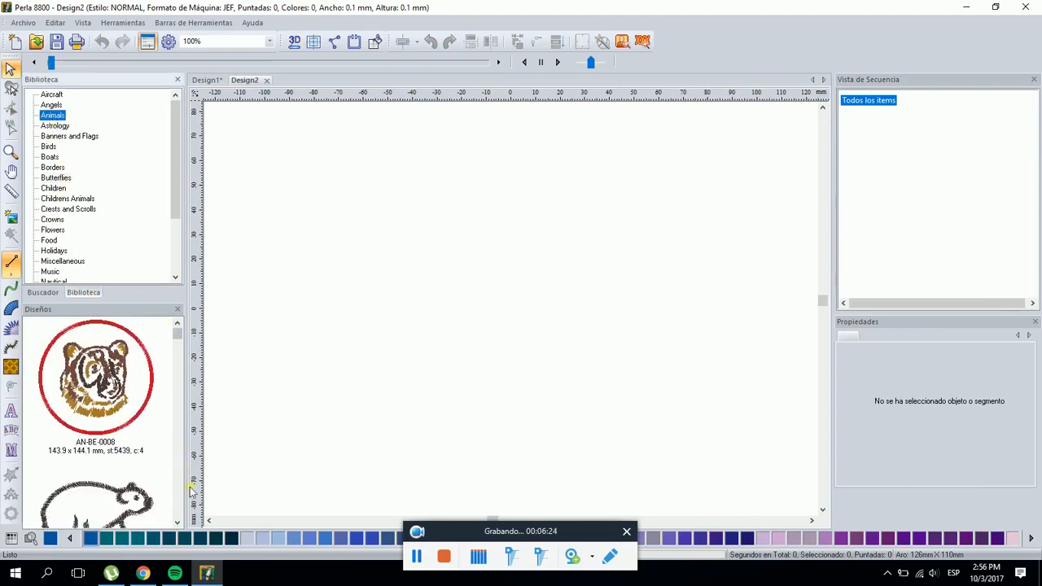
scroll(180, 503, "down", 4)
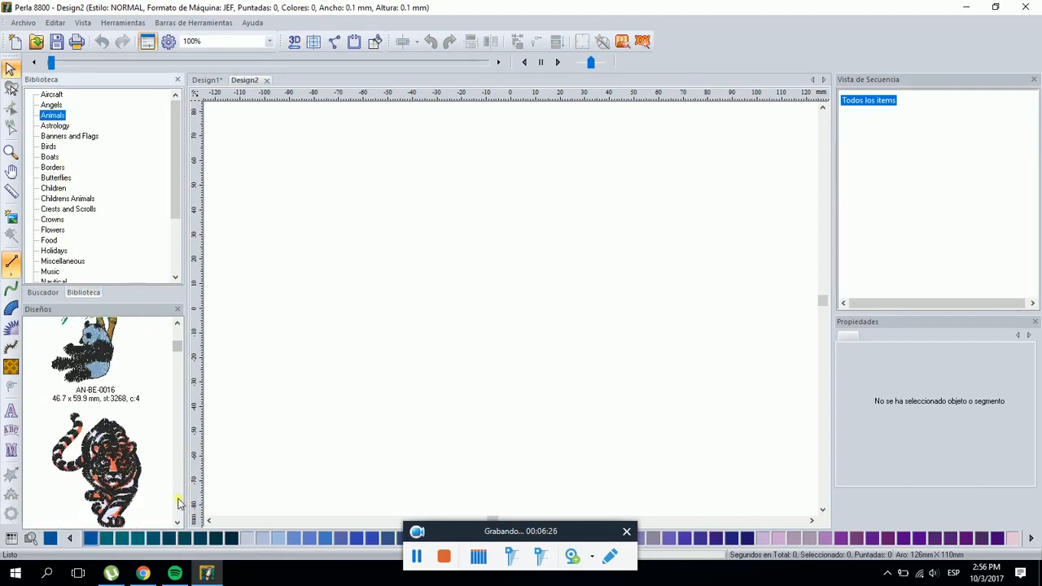
left_click_drag(96, 468, 448, 276)
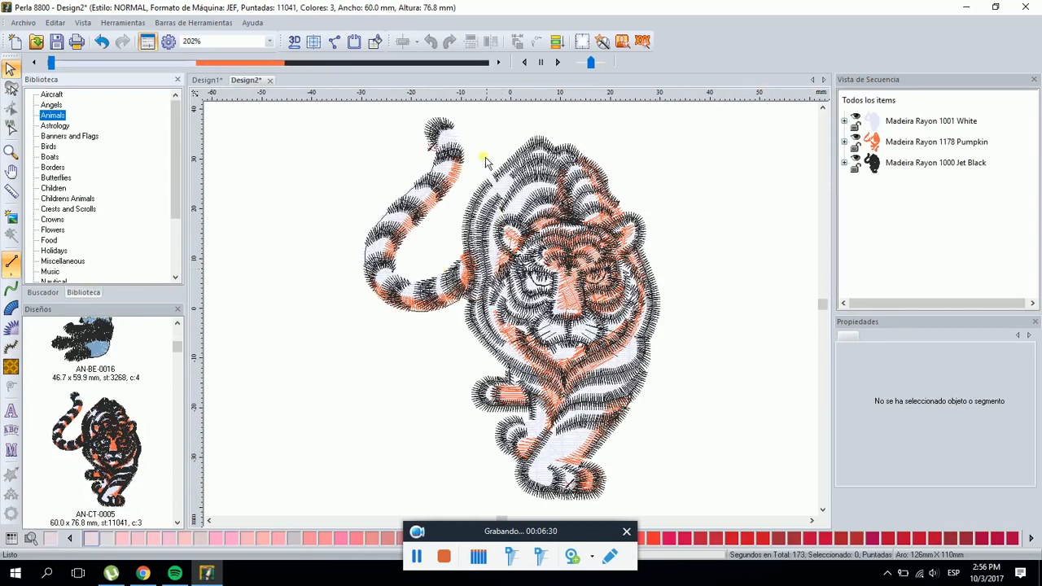
Check the whole tiger's selection extents, deselect it, and show the design in 3D
left_click_drag(332, 109, 747, 516)
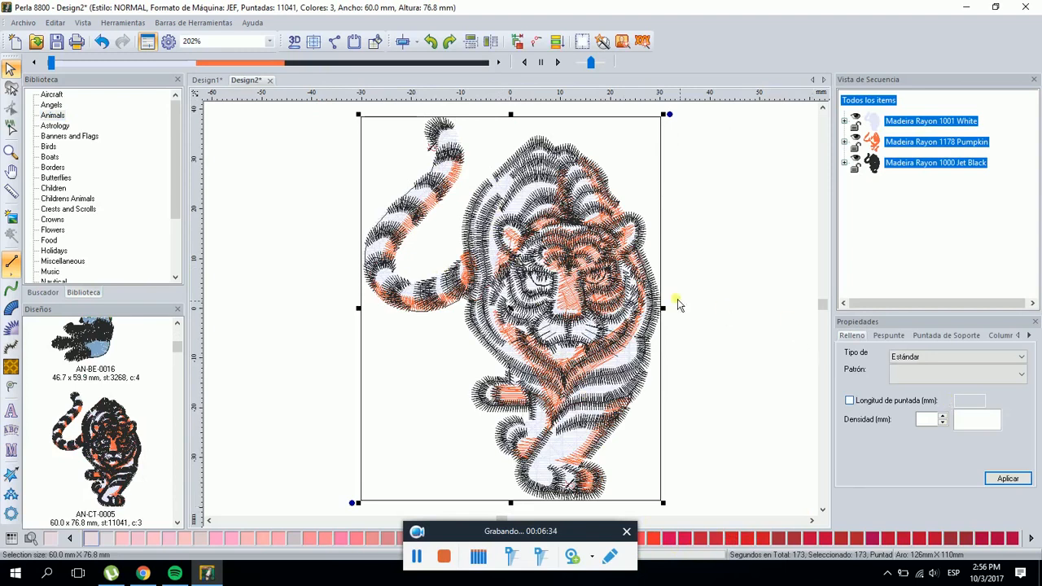
left_click(701, 202)
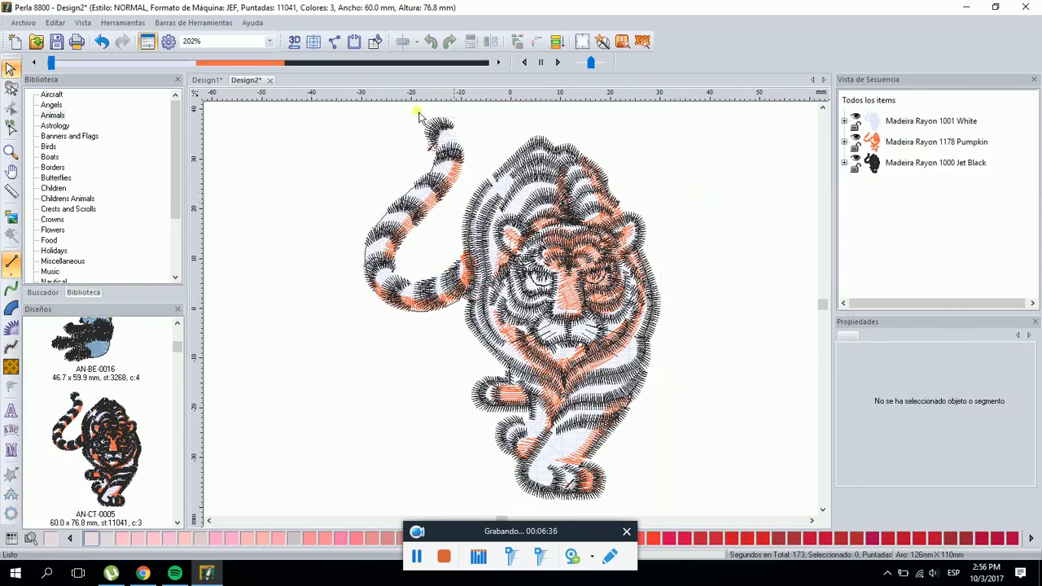
left_click(295, 43)
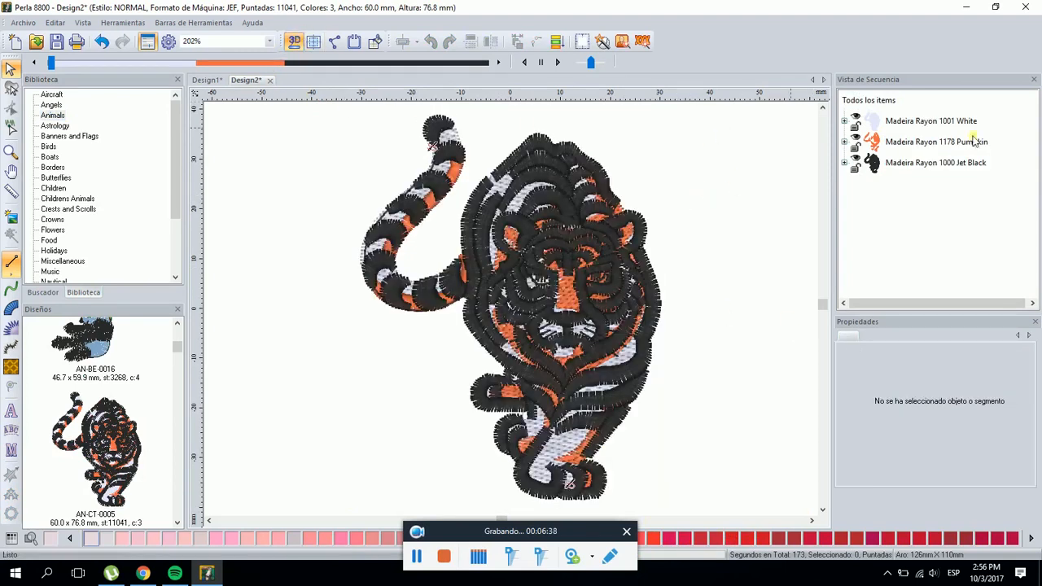
Inspect the support stitch settings (Puntada de Soporte) of the Relleno object in the Madeira Rayon 1001 White group
left_click(845, 121)
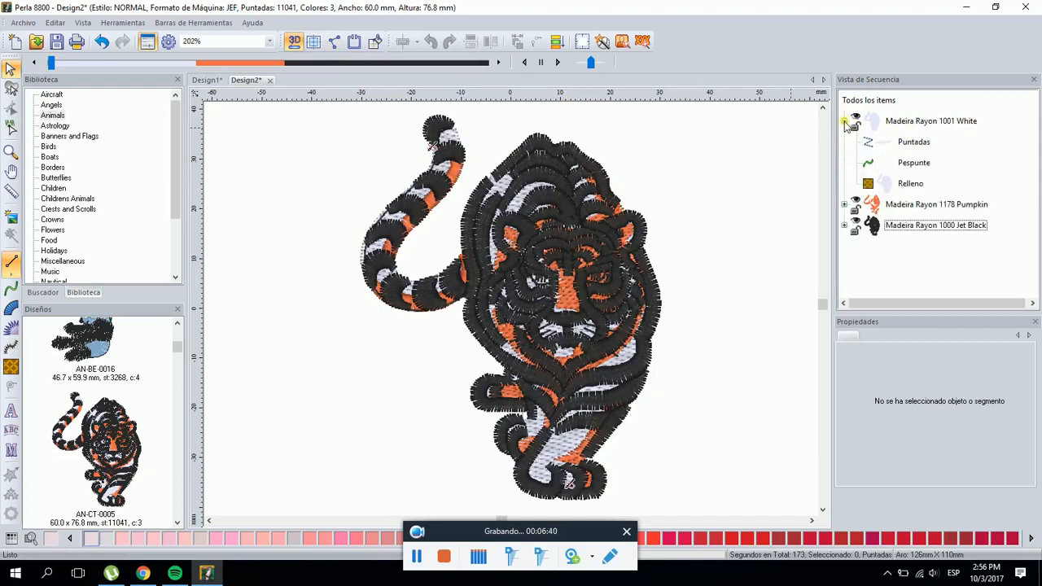
left_click(908, 184)
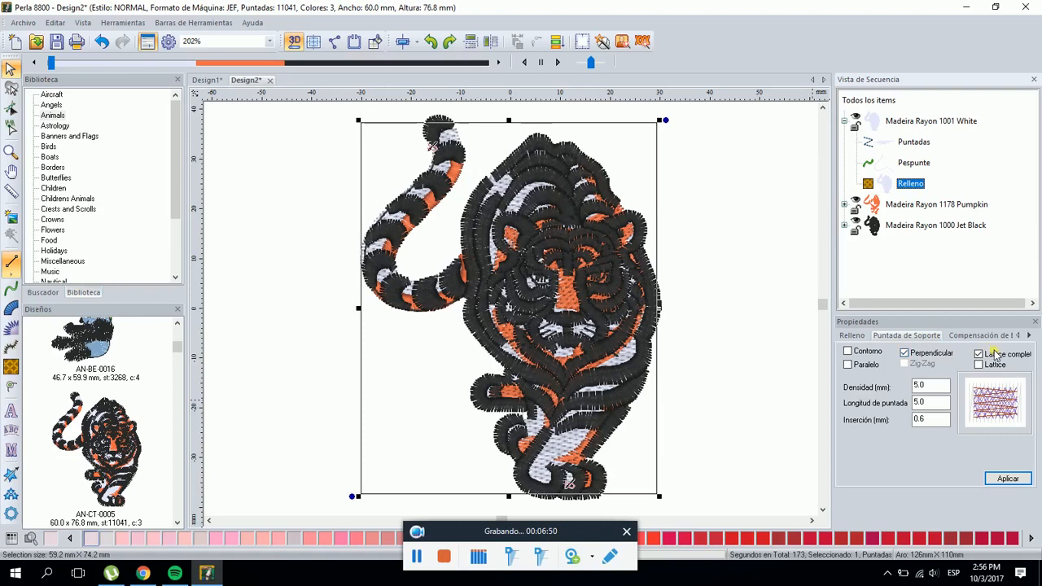
left_click(709, 195)
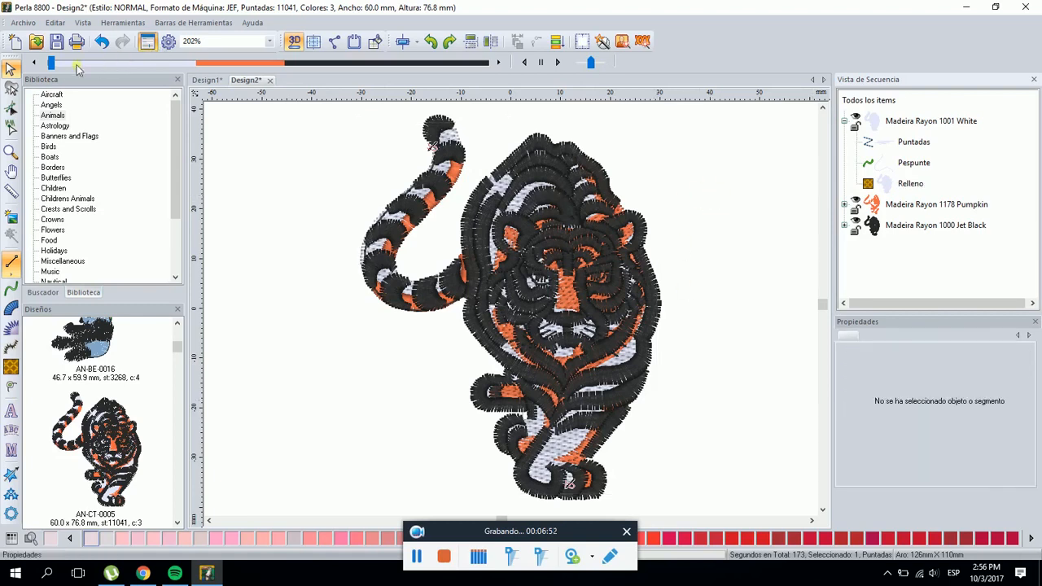
Preview the tiger's stitch-out through the white underlay up to the start of the tail's fill stitches
left_click_drag(50, 63, 74, 68)
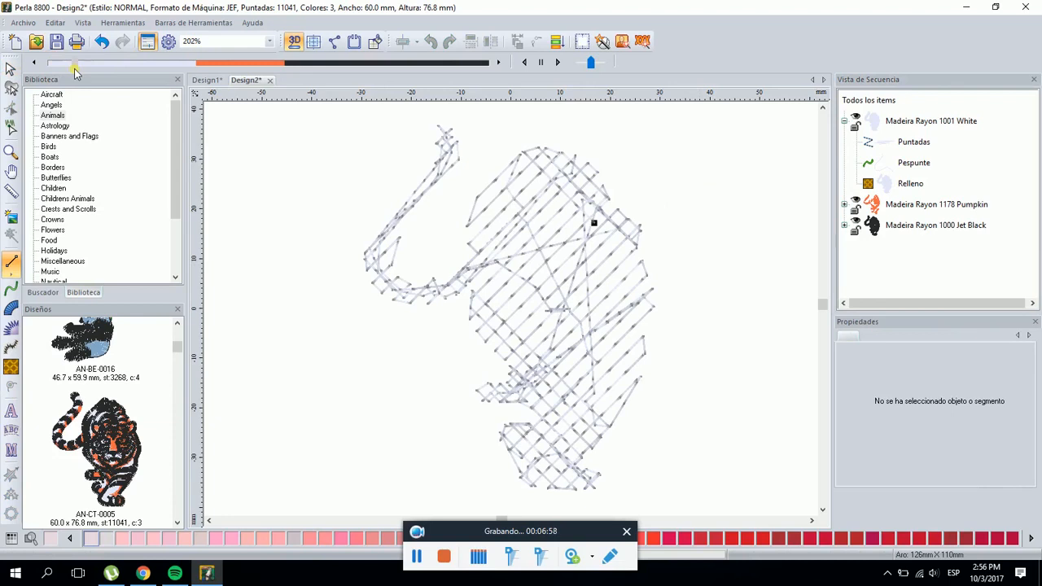
left_click_drag(74, 68, 94, 71)
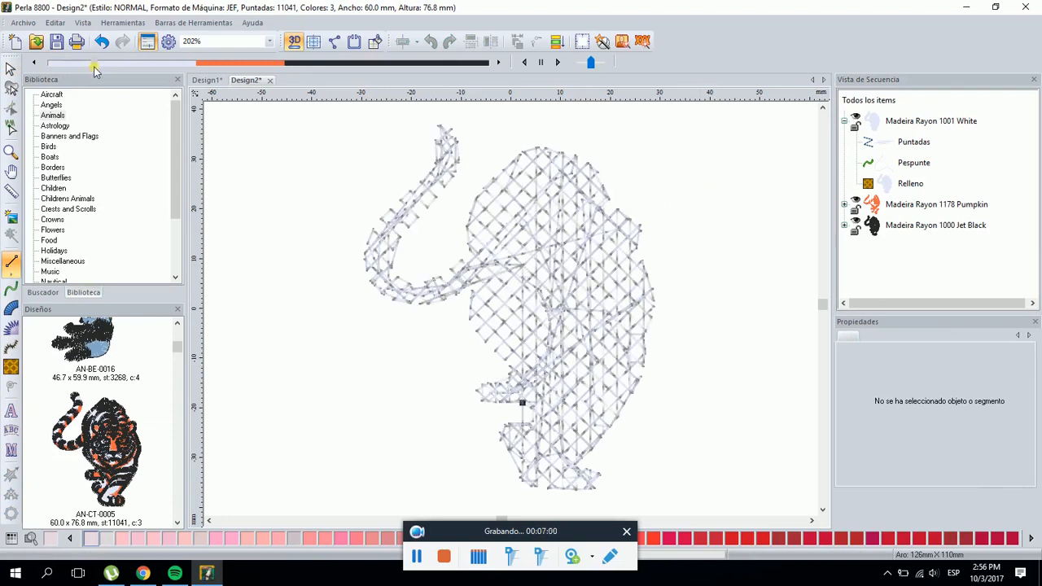
left_click_drag(93, 71, 109, 71)
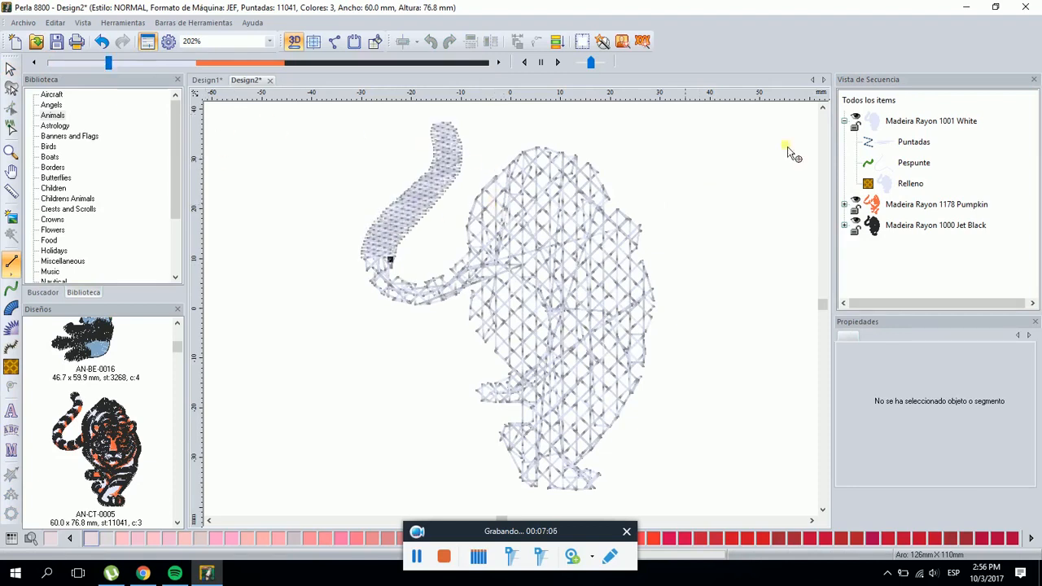
Remove the support stitch from the Relleno object in the Madeira Rayon 1001 White group and deselect it
left_click(902, 184)
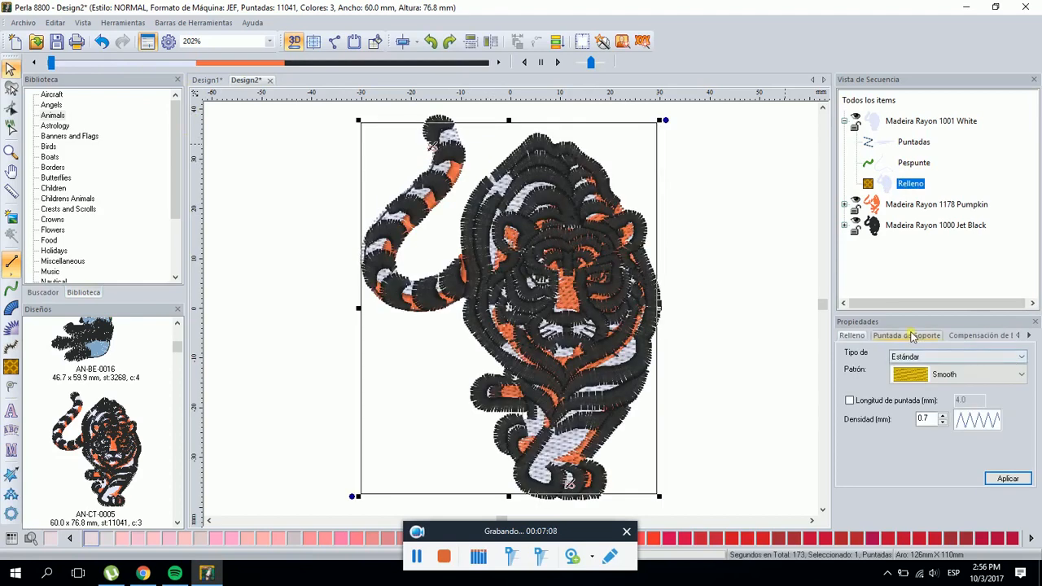
left_click(906, 335)
left_click(860, 355)
left_click(936, 364)
left_click(1009, 355)
left_click(1008, 478)
left_click(762, 228)
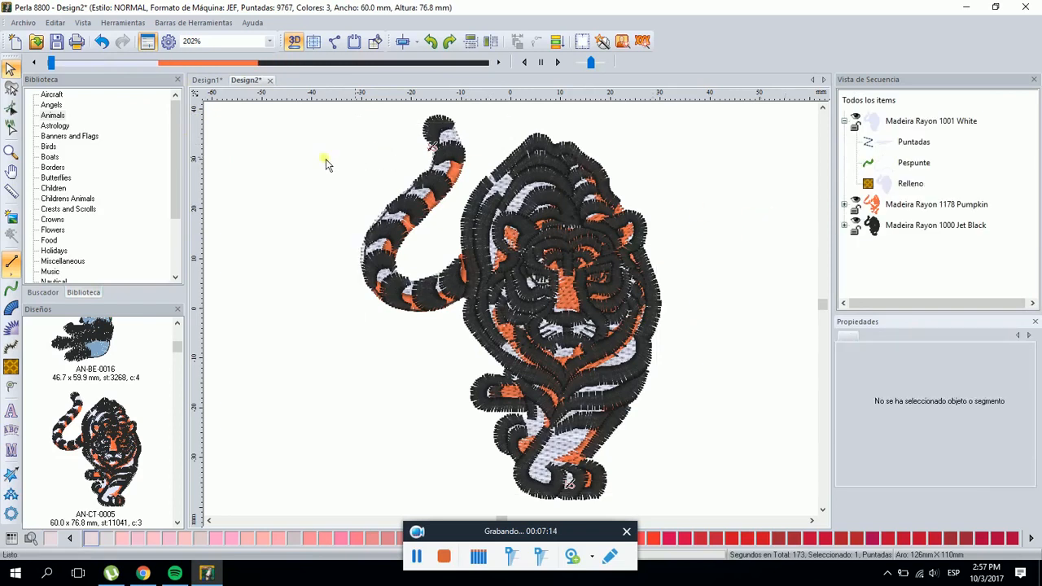
Preview the tiger's revised stitch-out through white and Pumpkin into Jet Black, past the tail stripes, and return to the full design
left_click_drag(51, 65, 269, 99)
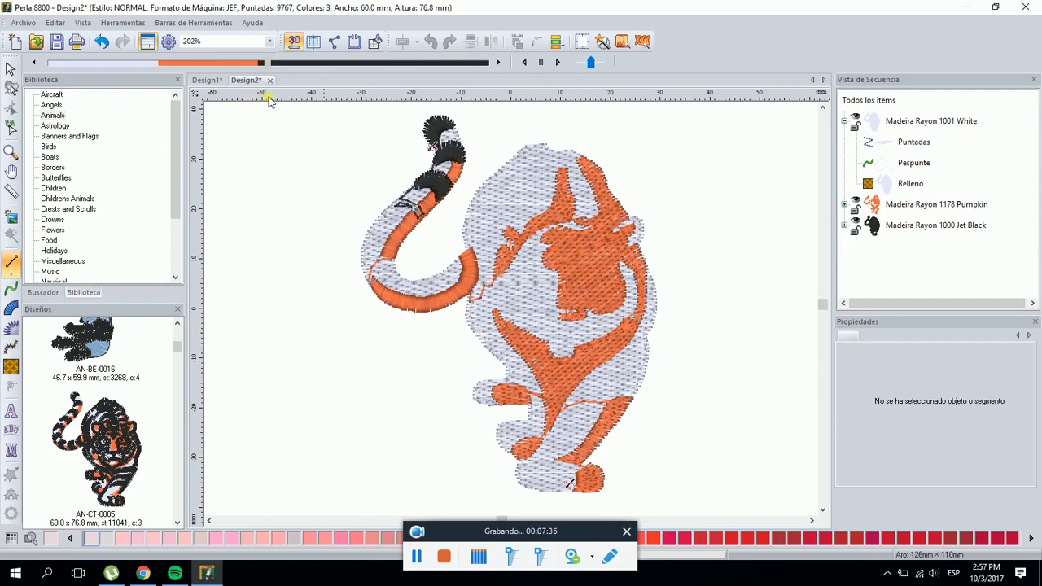
left_click_drag(269, 98, 277, 99)
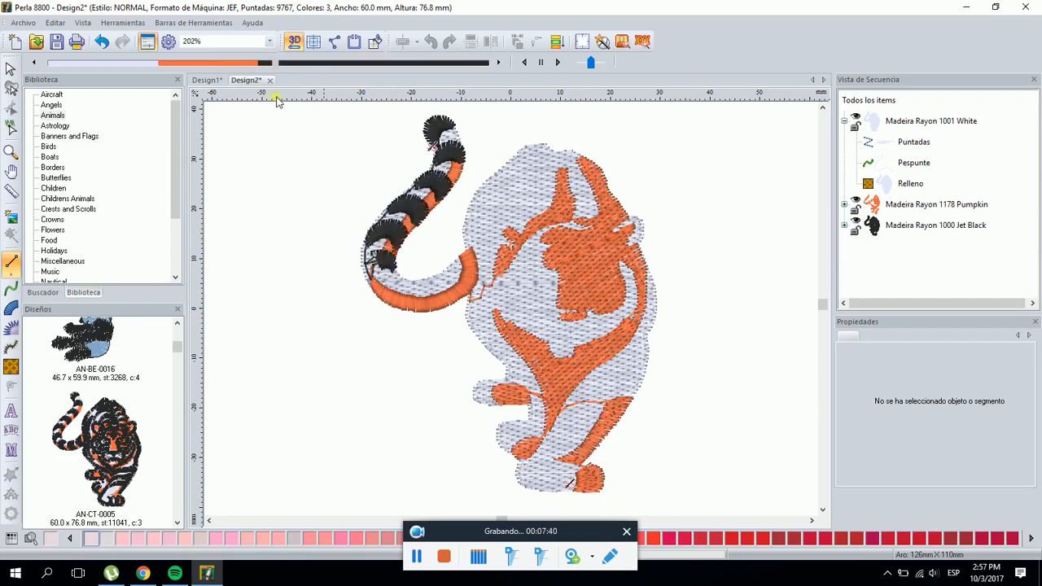
left_click_drag(277, 99, 308, 97)
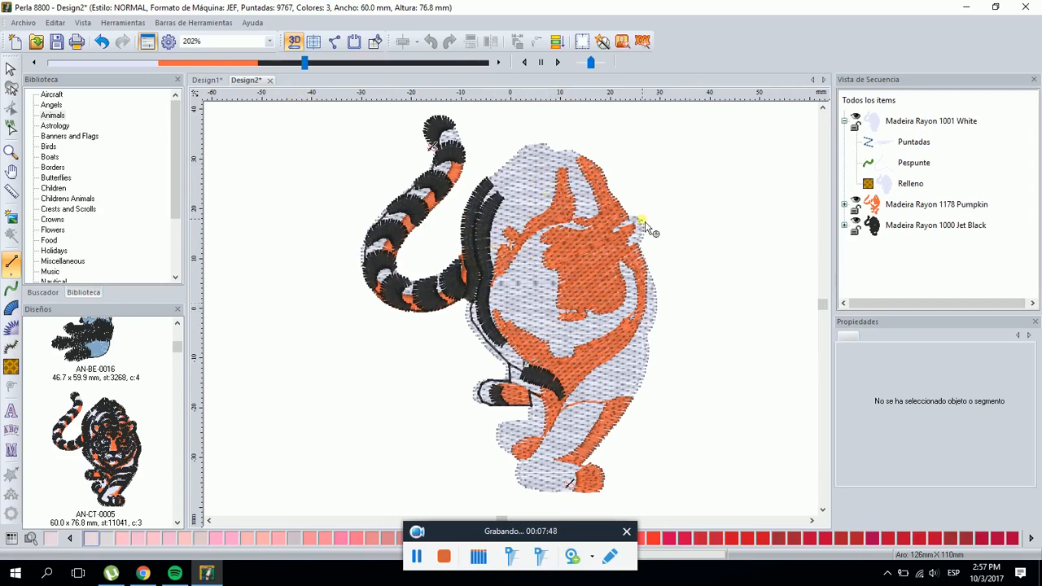
left_click(10, 68)
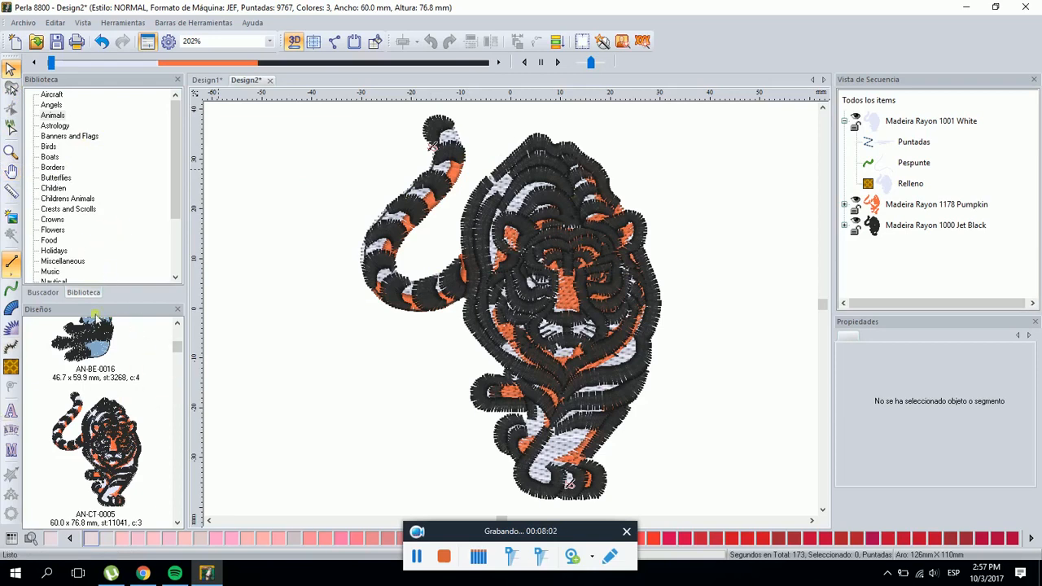
Browse the library designs in the Nautical, Sea Life and Transportation categories
scroll(175, 196, "down", 1)
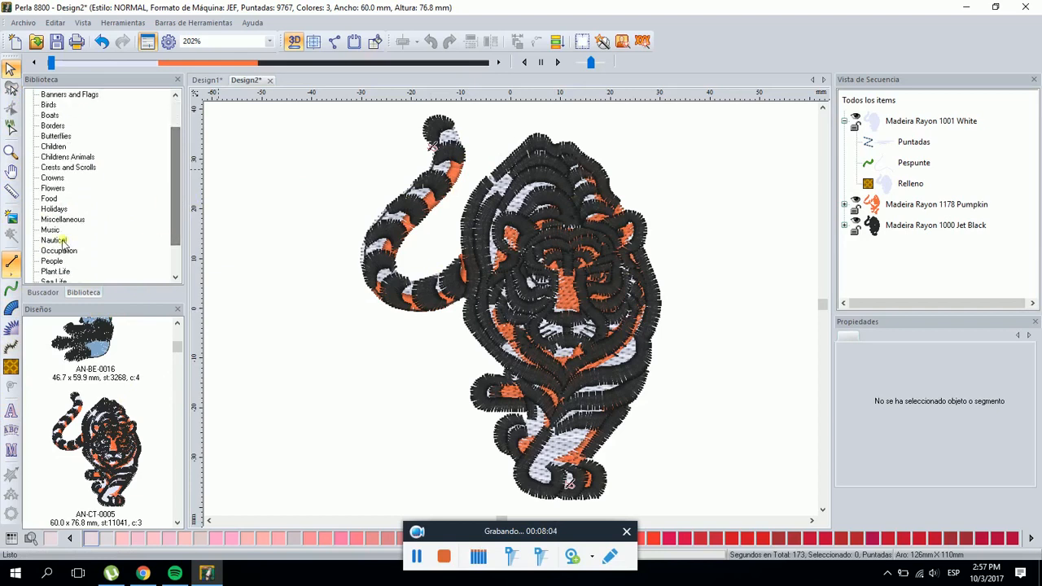
left_click(57, 239)
scroll(60, 242, "down", 1)
scroll(112, 399, "down", 2)
scroll(113, 399, "down", 1)
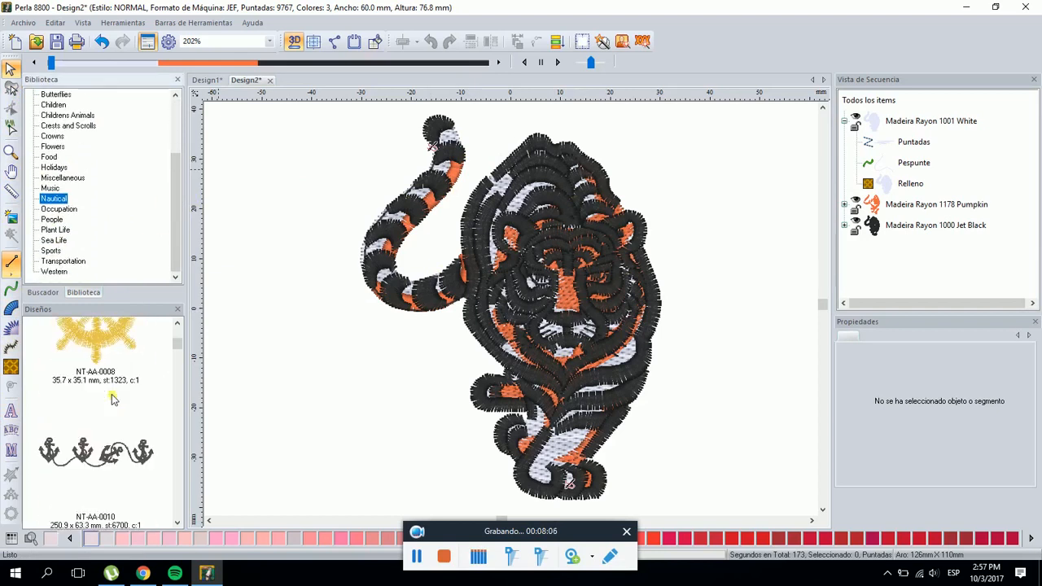
left_click(67, 241)
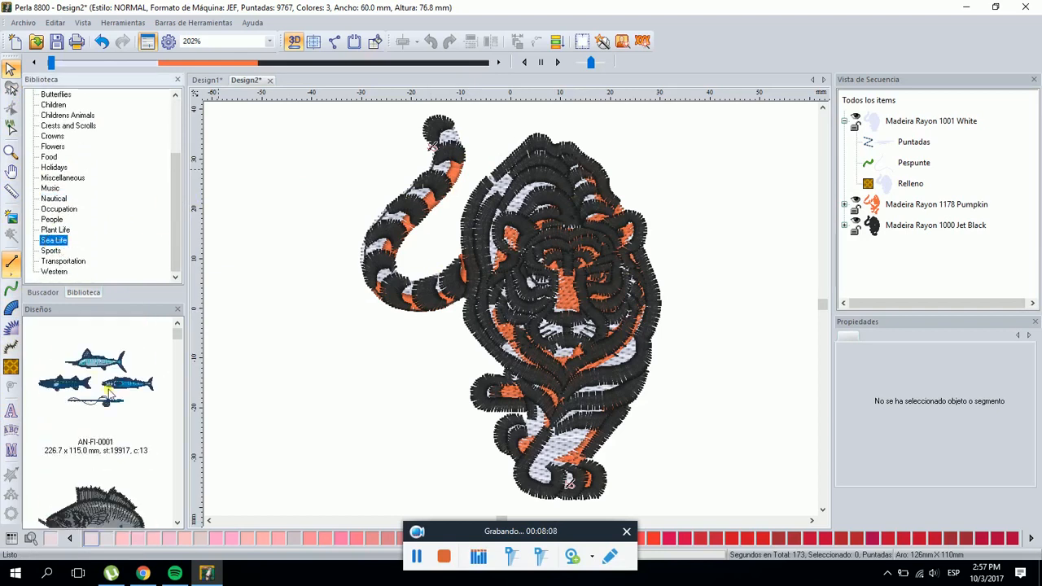
scroll(107, 392, "down", 2)
scroll(110, 395, "down", 1)
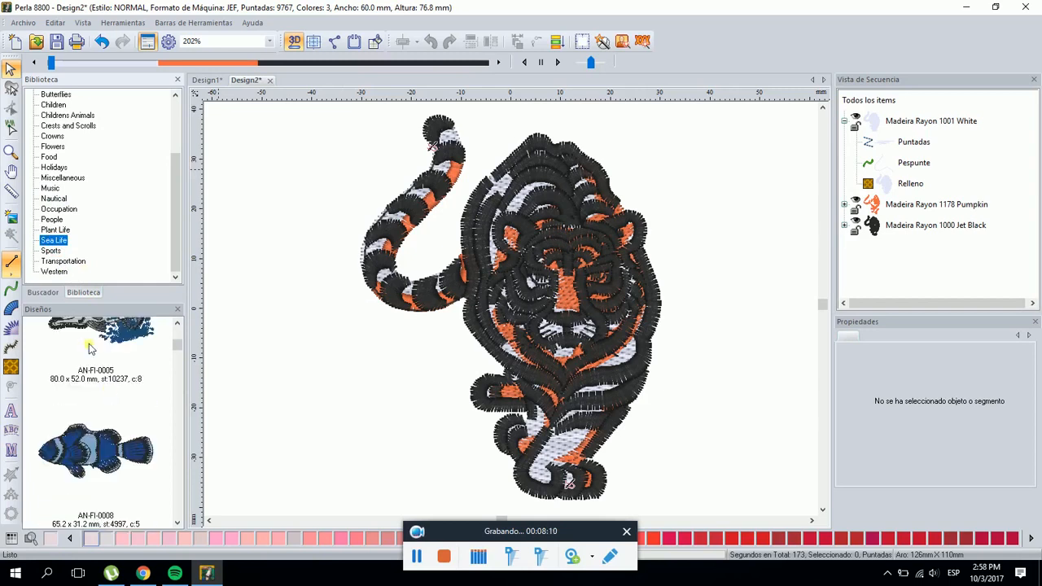
left_click(61, 261)
scroll(136, 374, "down", 1)
scroll(136, 374, "down", 4)
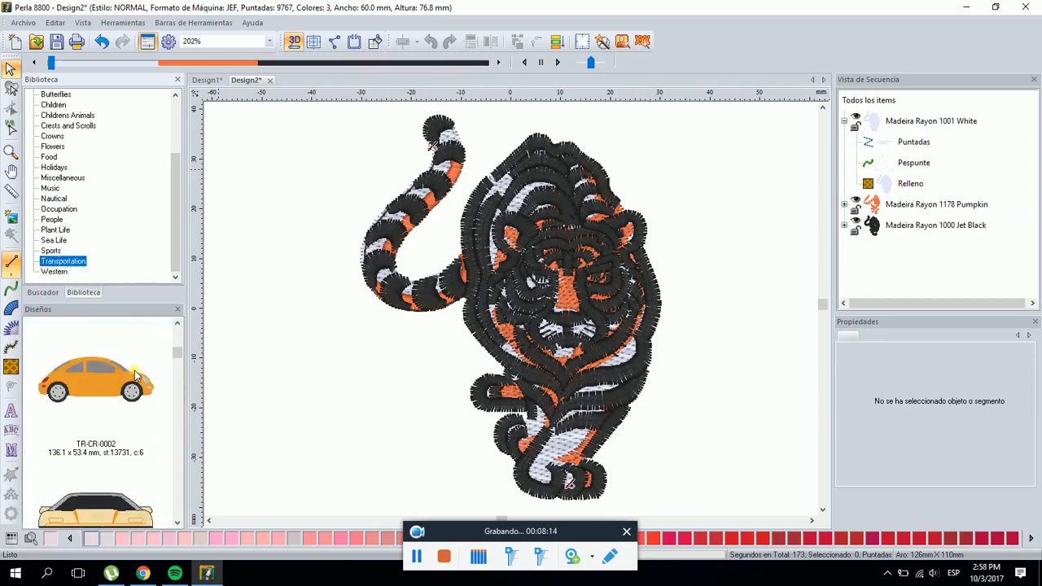
left_click(336, 218)
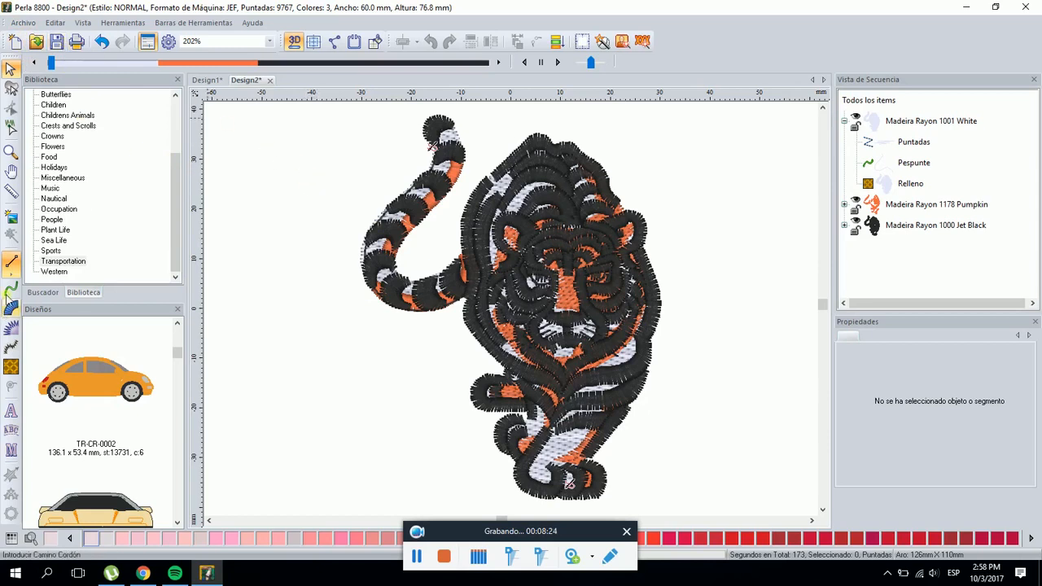
left_click(415, 560)
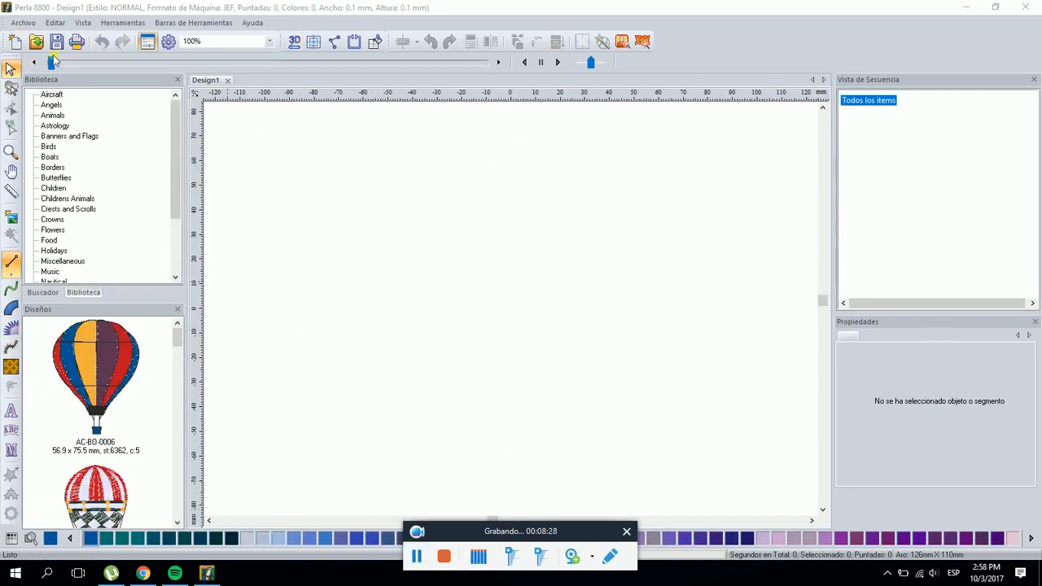
Load the hummingbird and pink flower picture from the DISEÑOS PERLA folder as the background image of the blank design
left_click(25, 23)
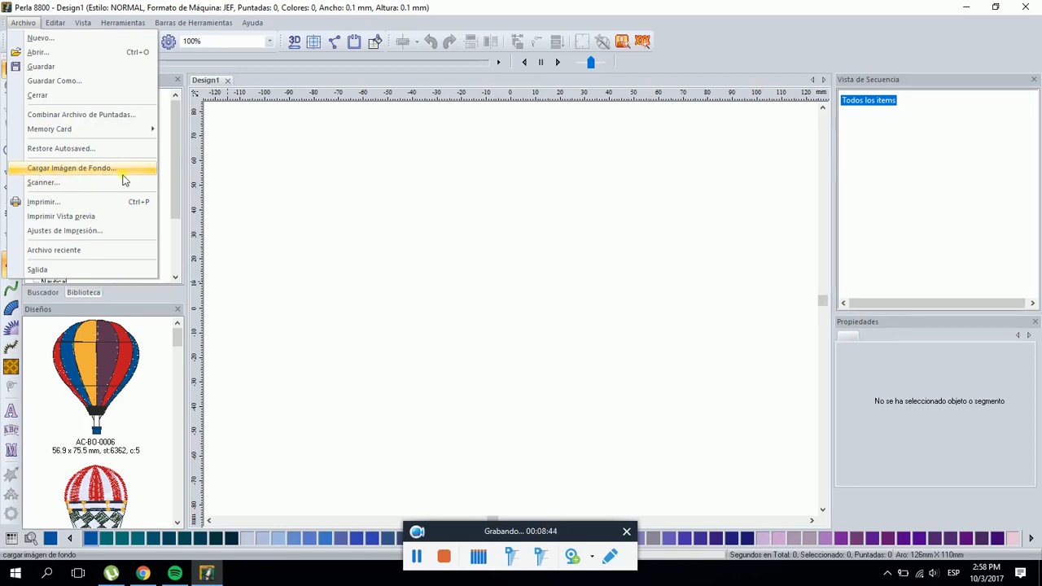
left_click(73, 168)
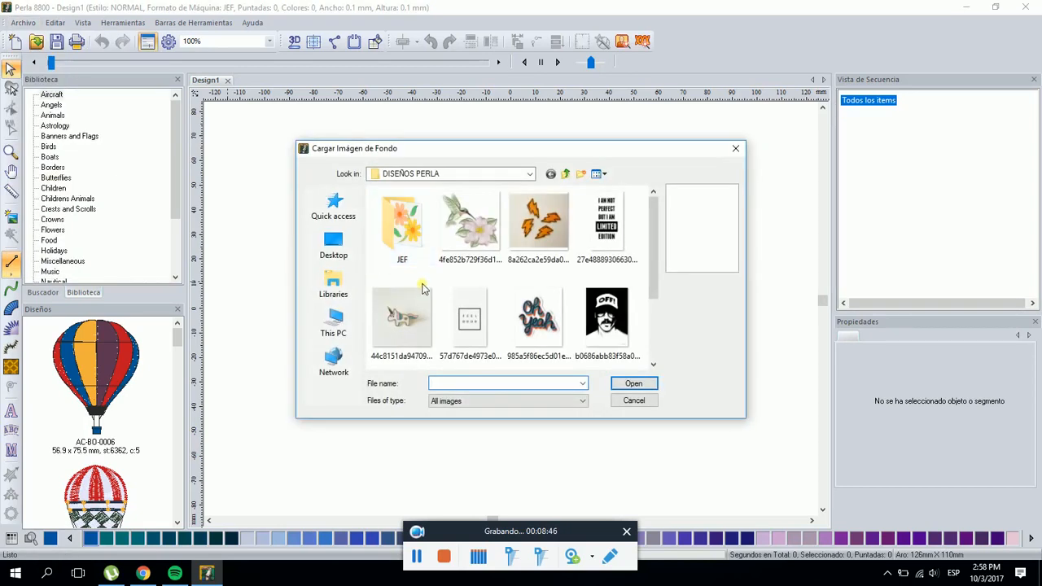
left_click(472, 236)
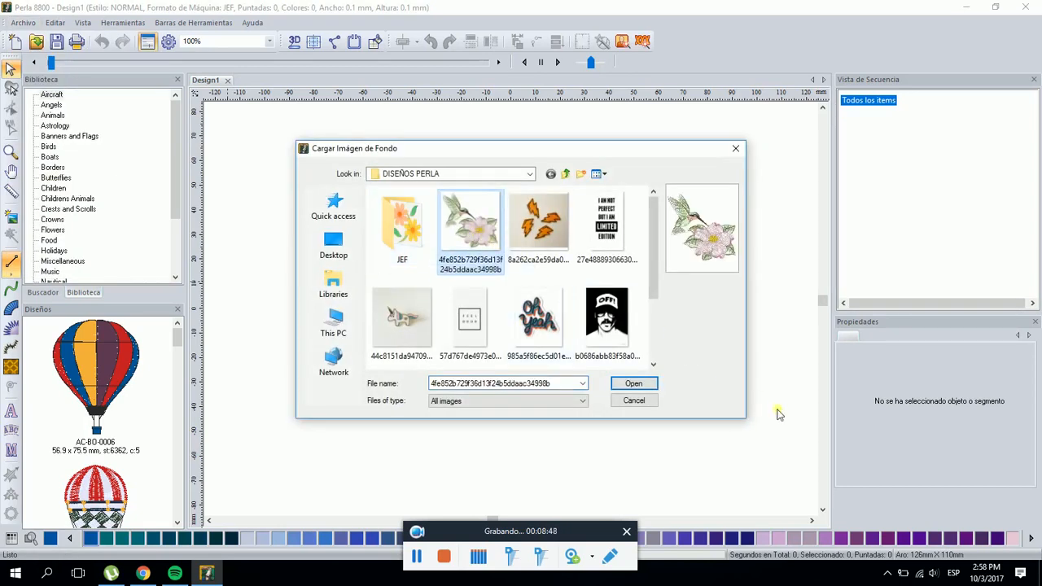
left_click(633, 383)
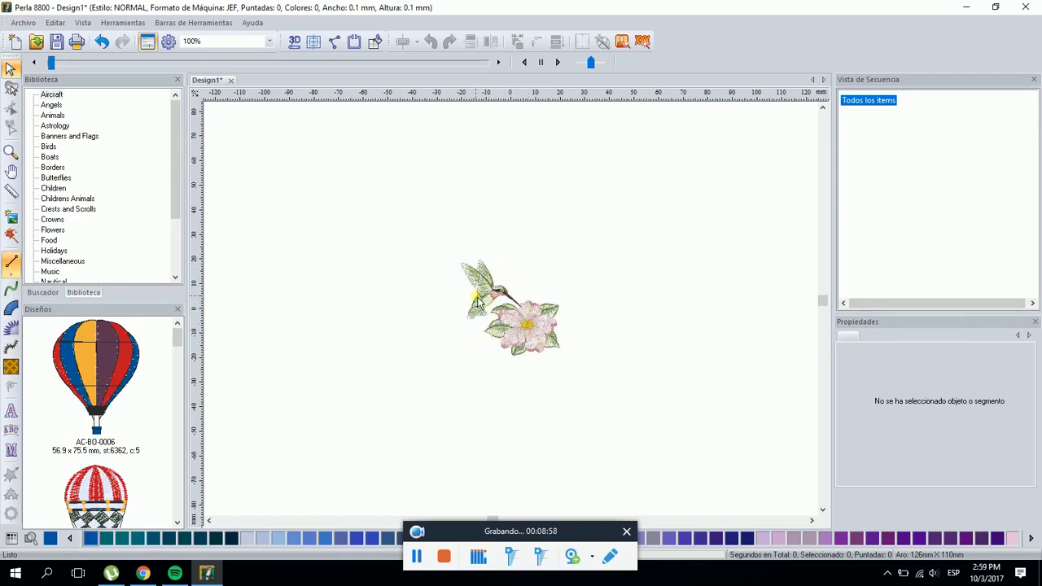
Resize the hummingbird background image to 150 mm wide by 150 mm high and deselect it
left_click(11, 217)
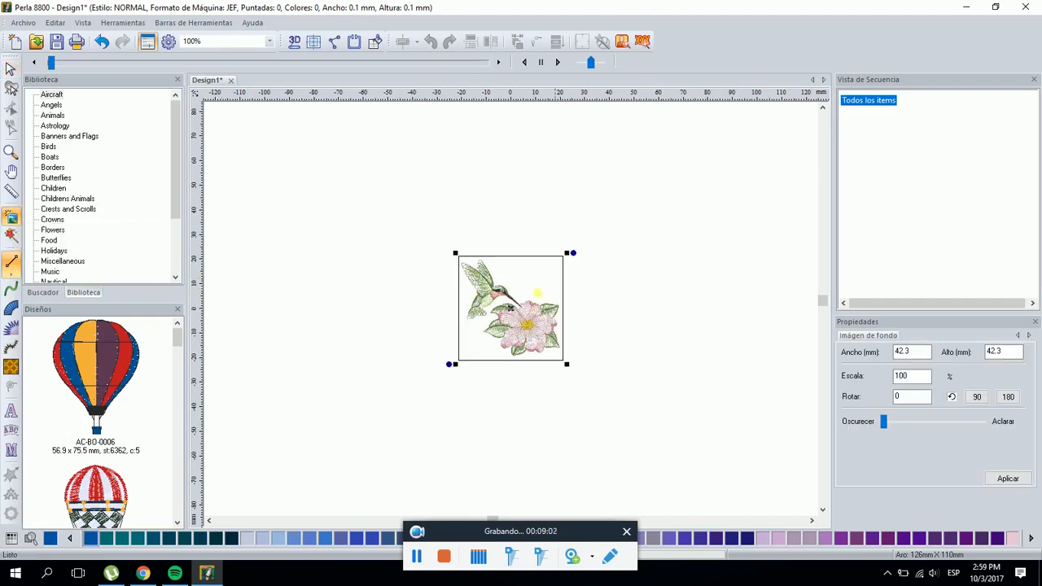
left_click(11, 151)
left_click_drag(419, 232, 659, 395)
left_click(12, 217)
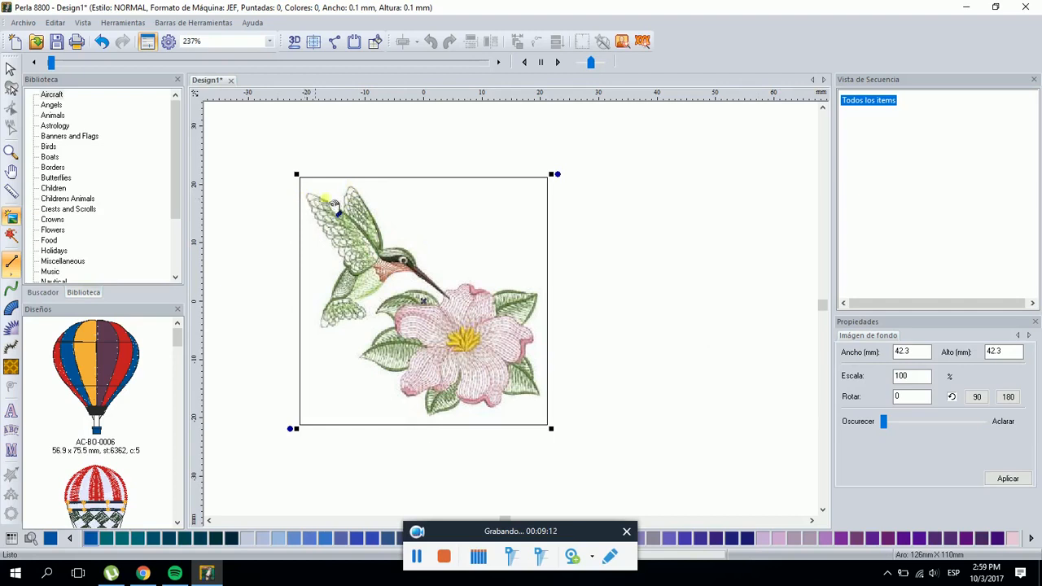
double_click(1003, 352)
type("150")
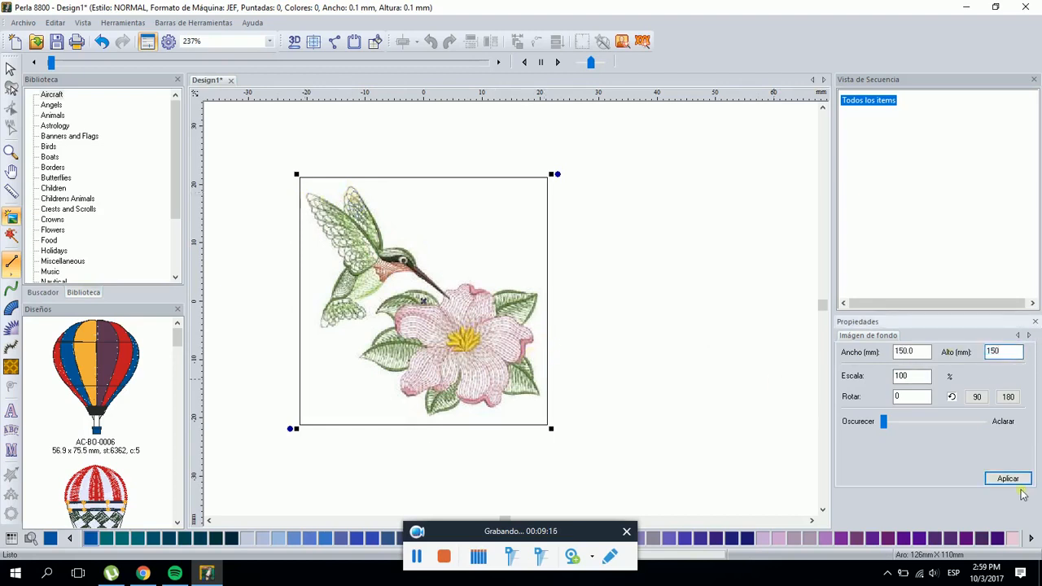
left_click(1005, 478)
scroll(705, 358, "down", 2)
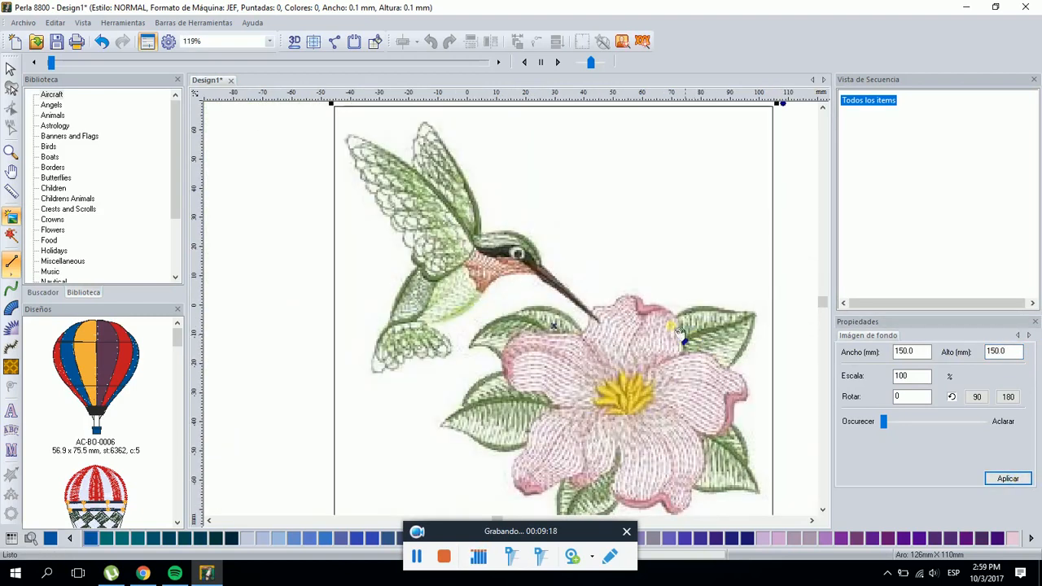
left_click(272, 167)
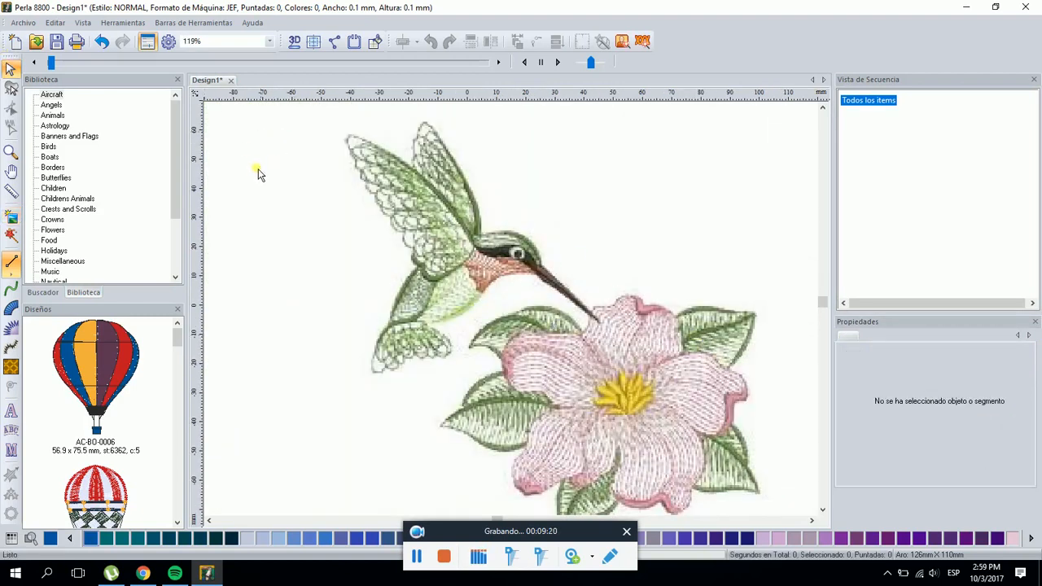
Measure the horizontal distance across the hummingbird from its outer wing edge
left_click(11, 192)
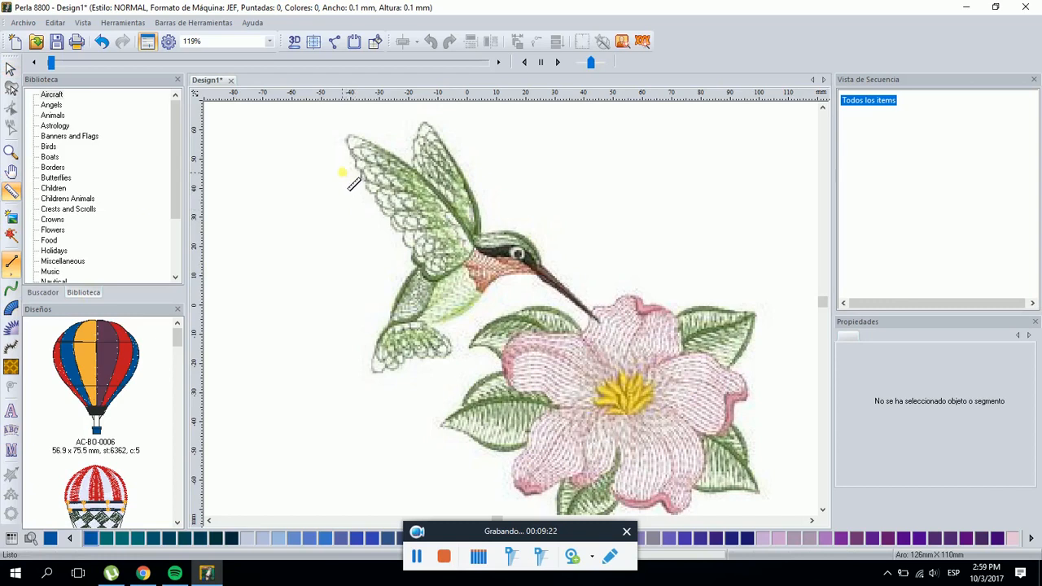
left_click_drag(344, 170, 585, 169)
left_click(11, 69)
Frame the hummingbird with horizontal guides at its wing top and below its tail, and vertical guides at its wing tip and beak tip
left_click_drag(383, 92, 382, 122)
left_click_drag(195, 181, 347, 203)
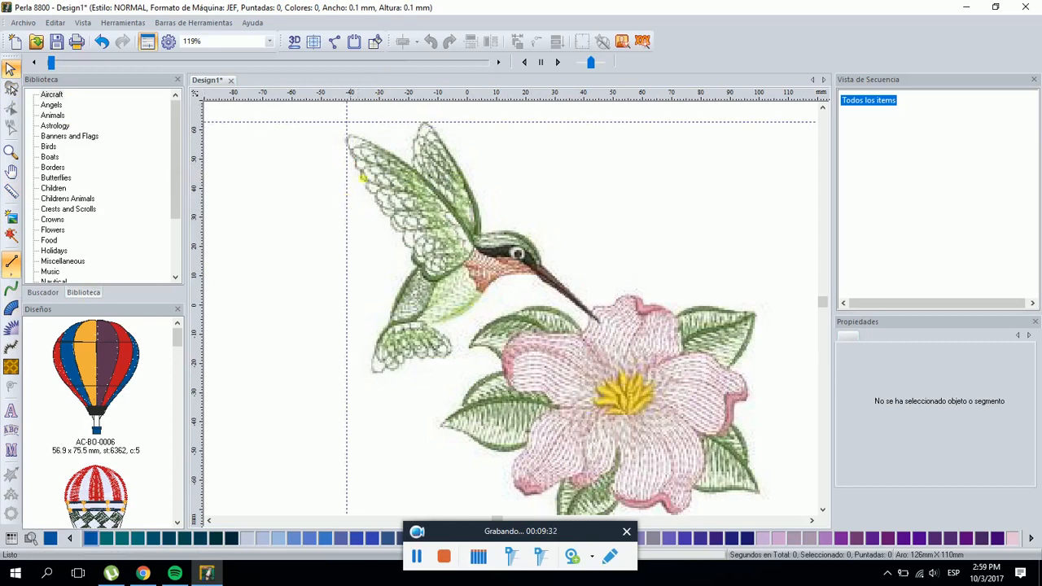
left_click_drag(438, 97, 437, 374)
left_click_drag(383, 327, 606, 314)
Choose Bezier drawing for a Camino Cordón path and set its width to 2.0 mm
left_click(12, 275)
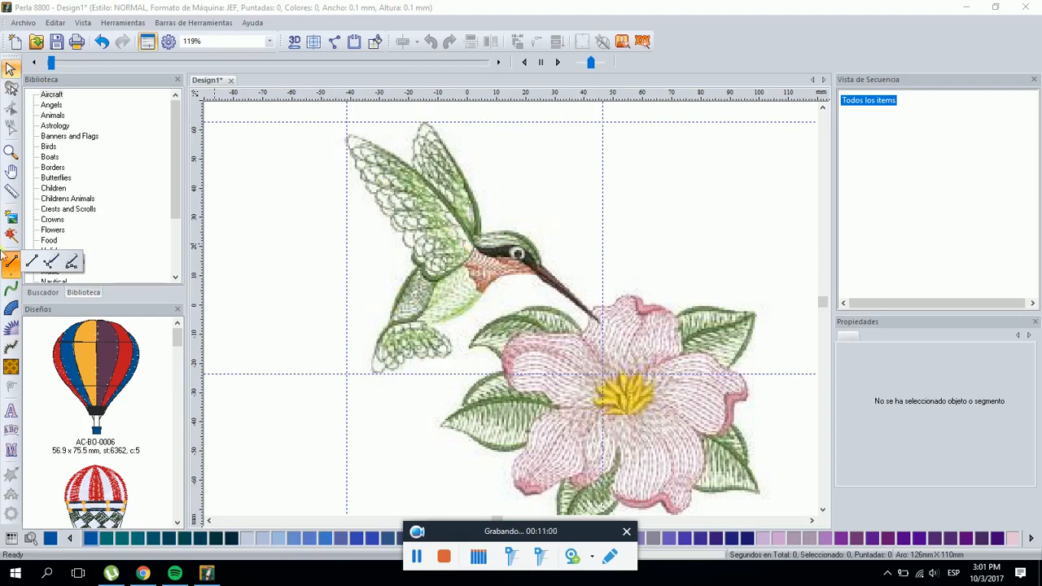
left_click(50, 263)
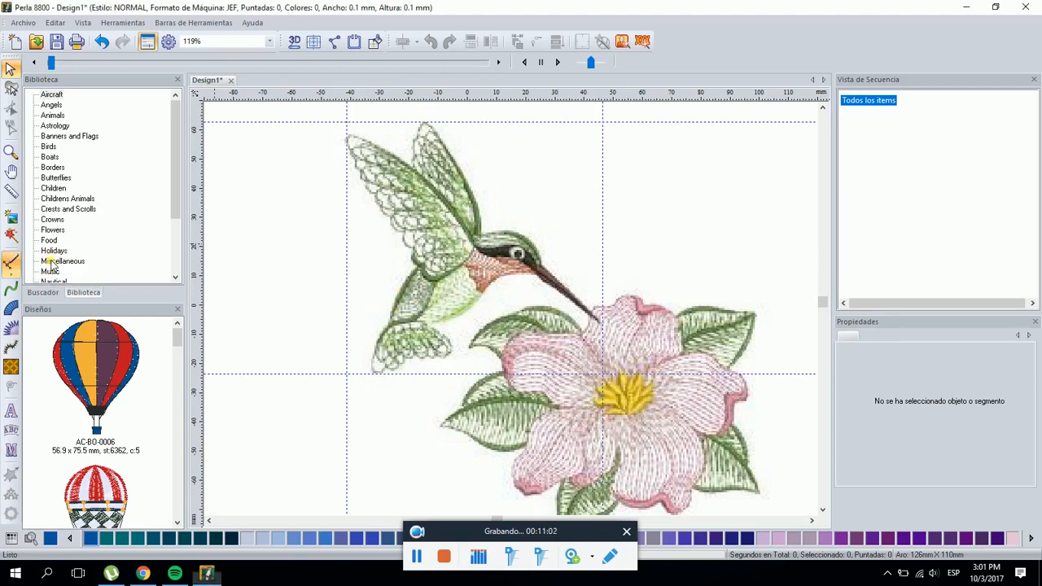
left_click(12, 352)
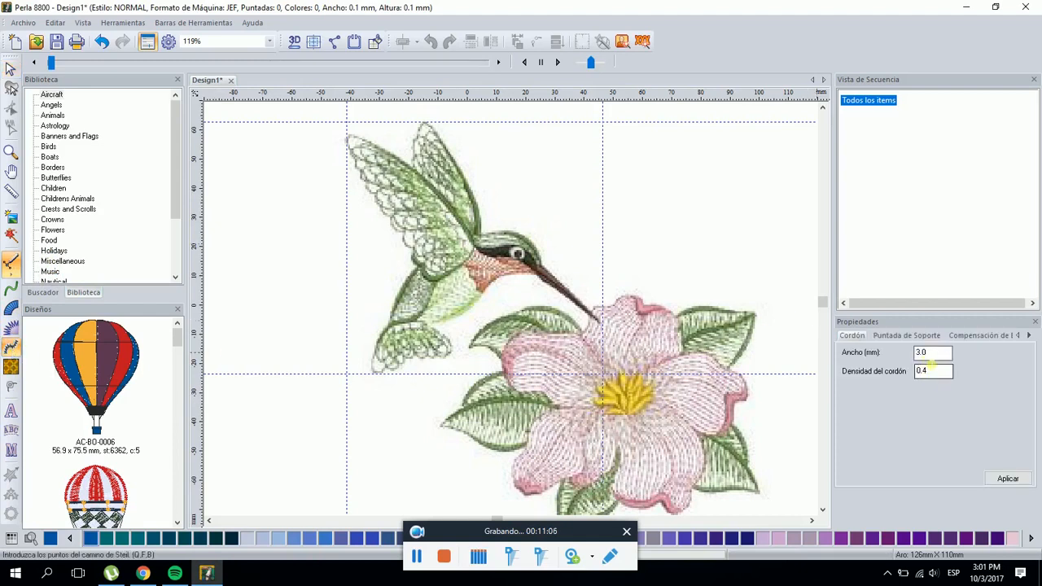
type("2")
left_click(1007, 478)
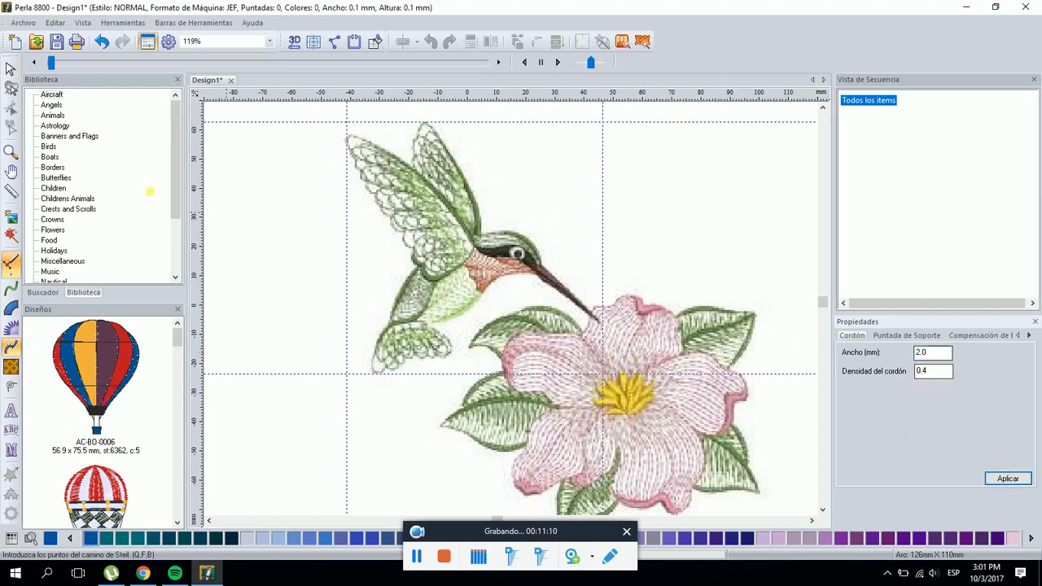
Draw a Bezier cordón path about 22.9 mm wide and 11.7 mm high along the hummingbird's crown, from beak base to wing
left_click(12, 151)
left_click_drag(475, 200, 599, 304)
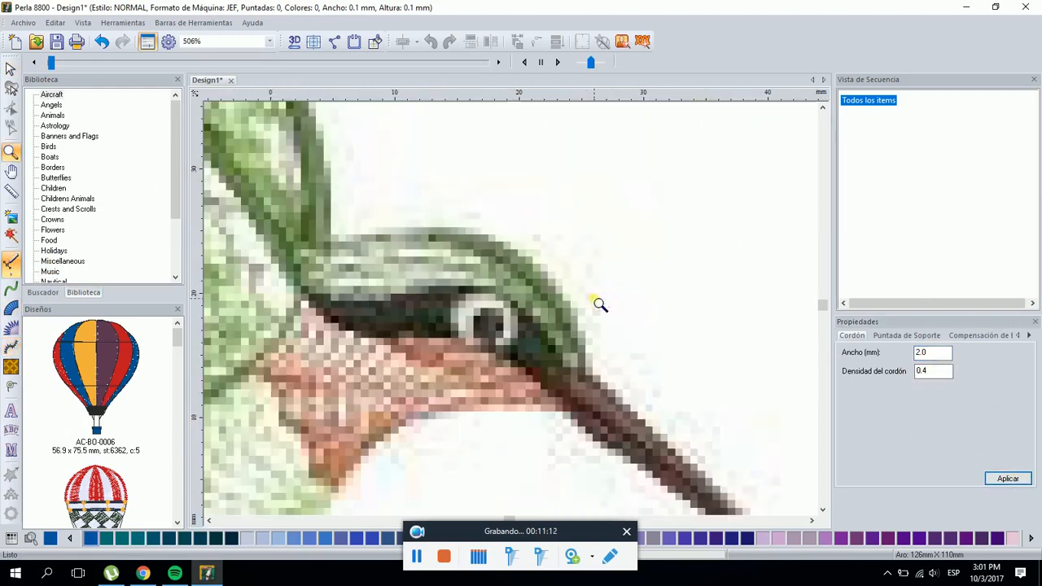
mouse_move(9, 277)
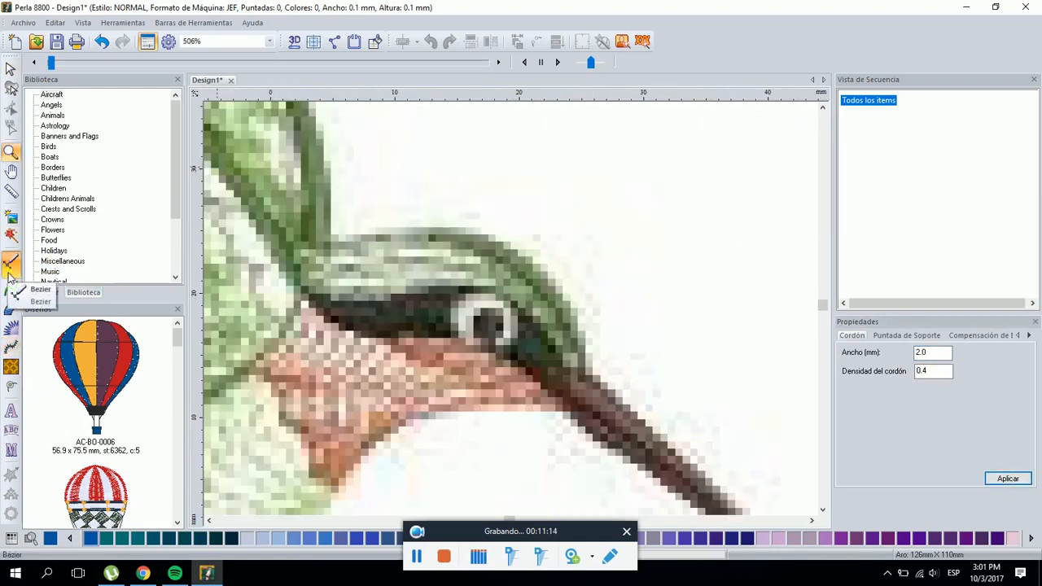
left_click(13, 351)
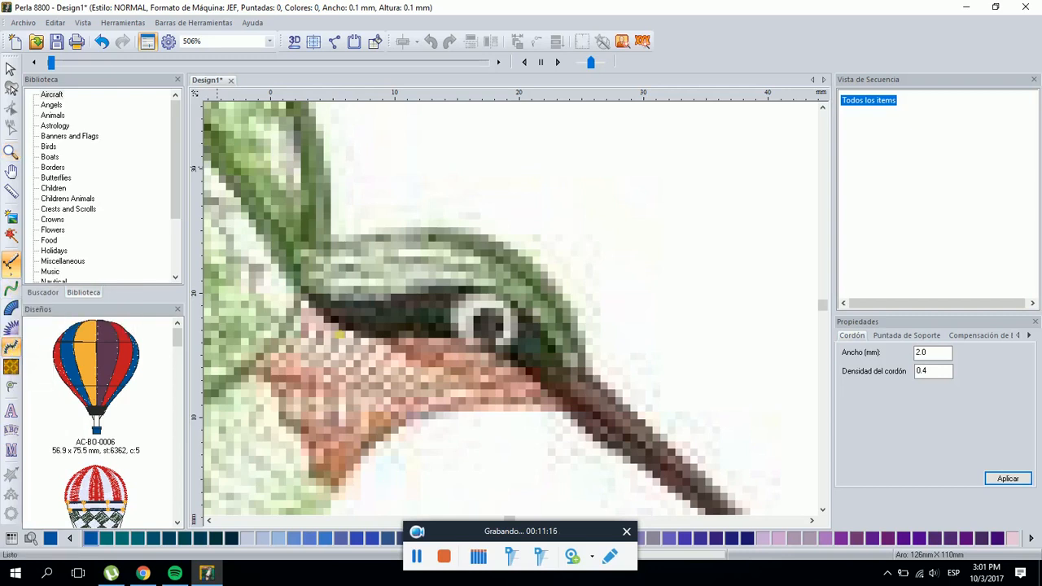
left_click(518, 260)
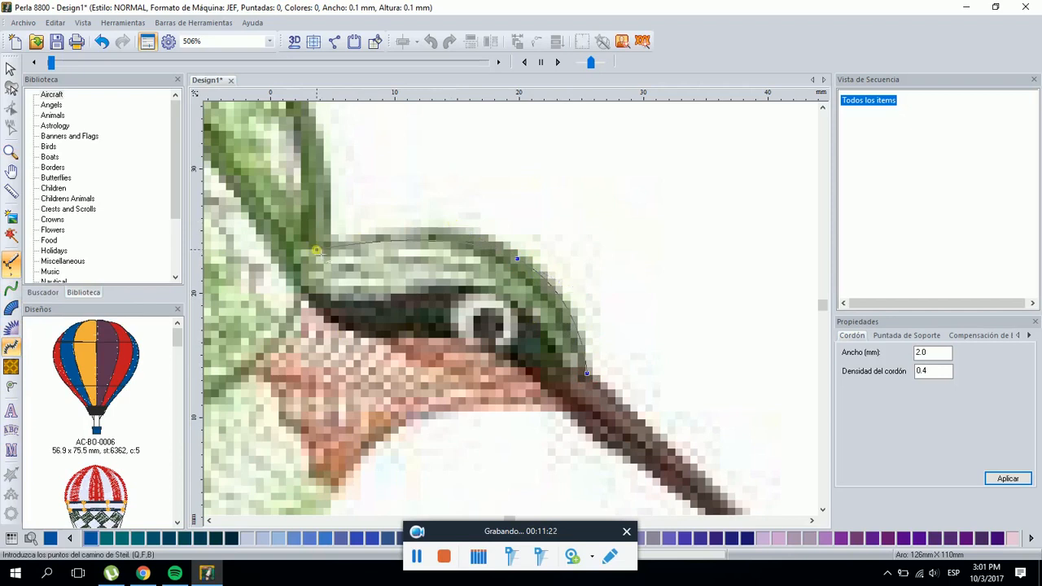
key("Return")
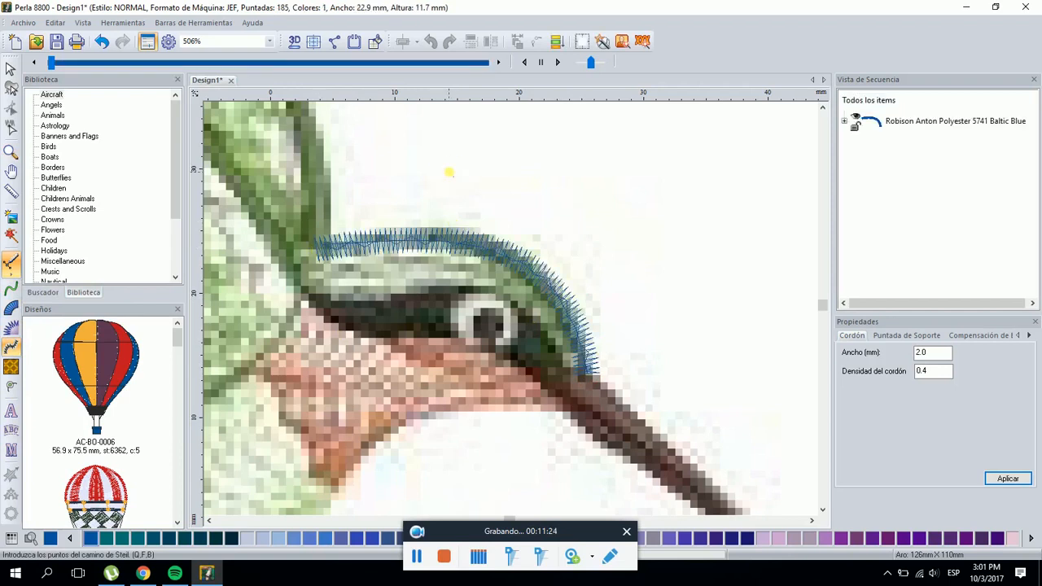
Reshape the crown path's curve at its middle node to follow the top of the head, and deselect it
left_click(11, 68)
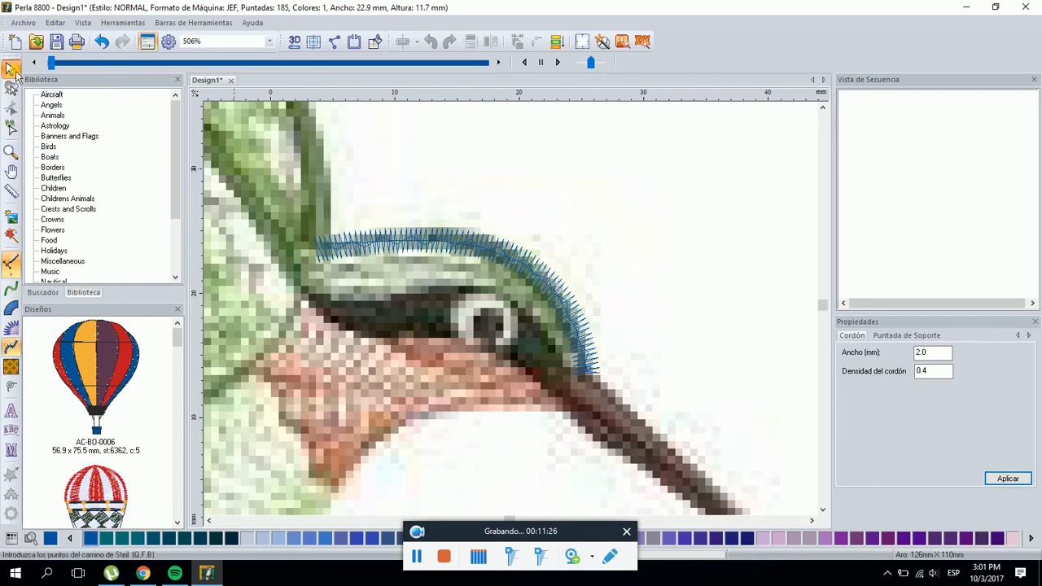
left_click(10, 108)
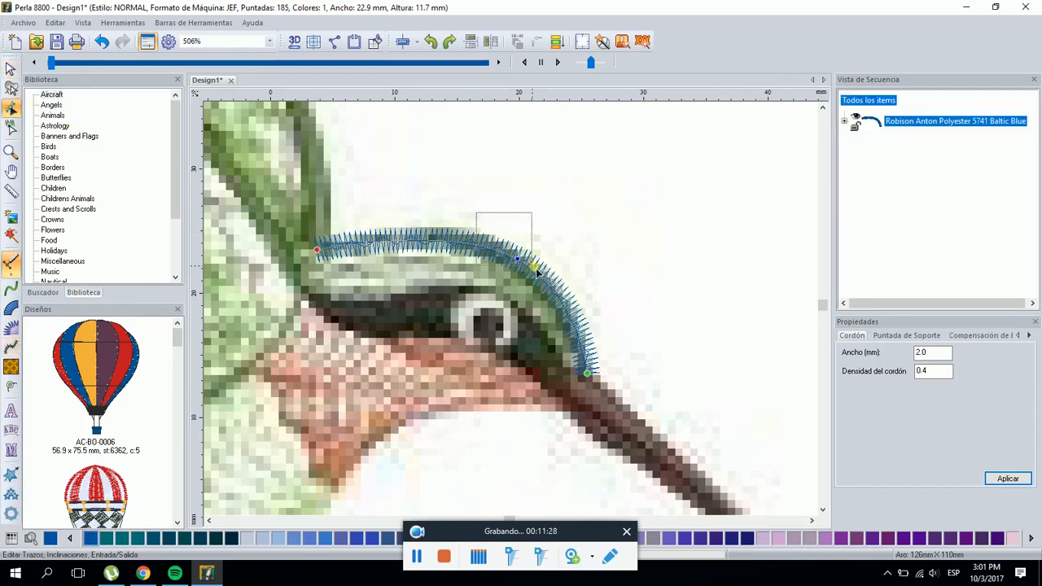
left_click_drag(519, 261, 435, 214)
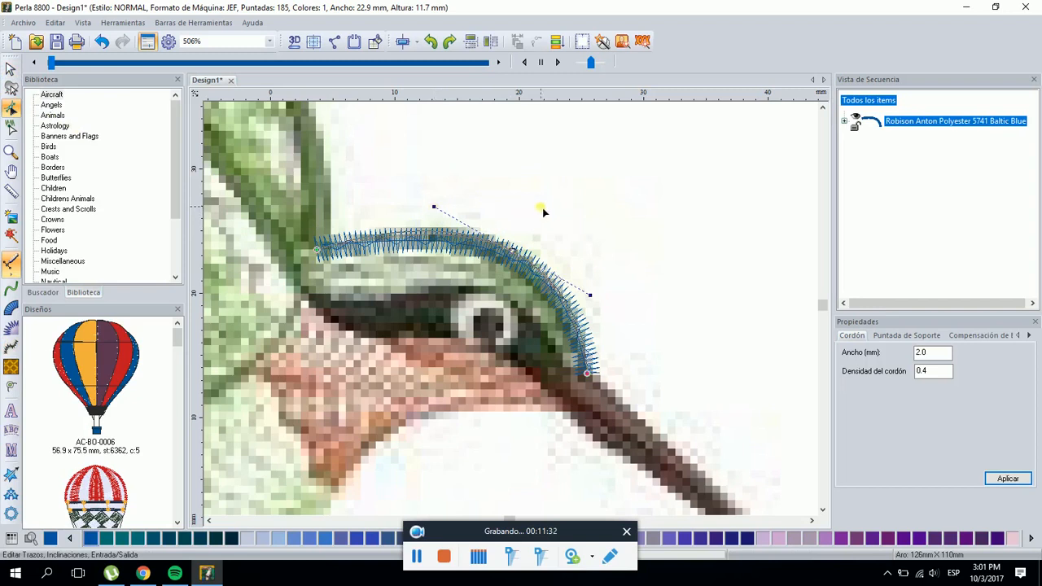
left_click(10, 70)
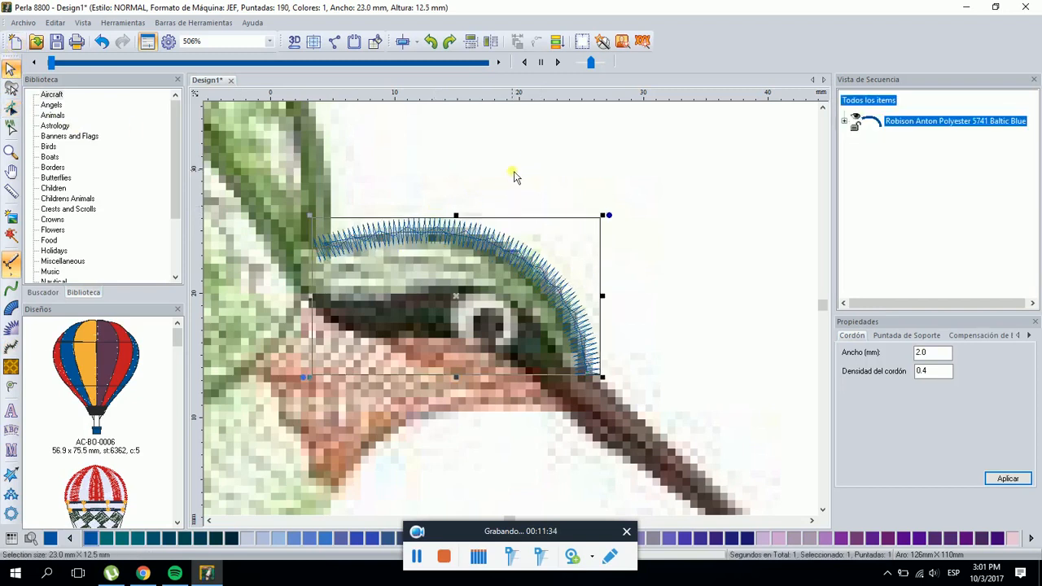
scroll(513, 180, "down", 1)
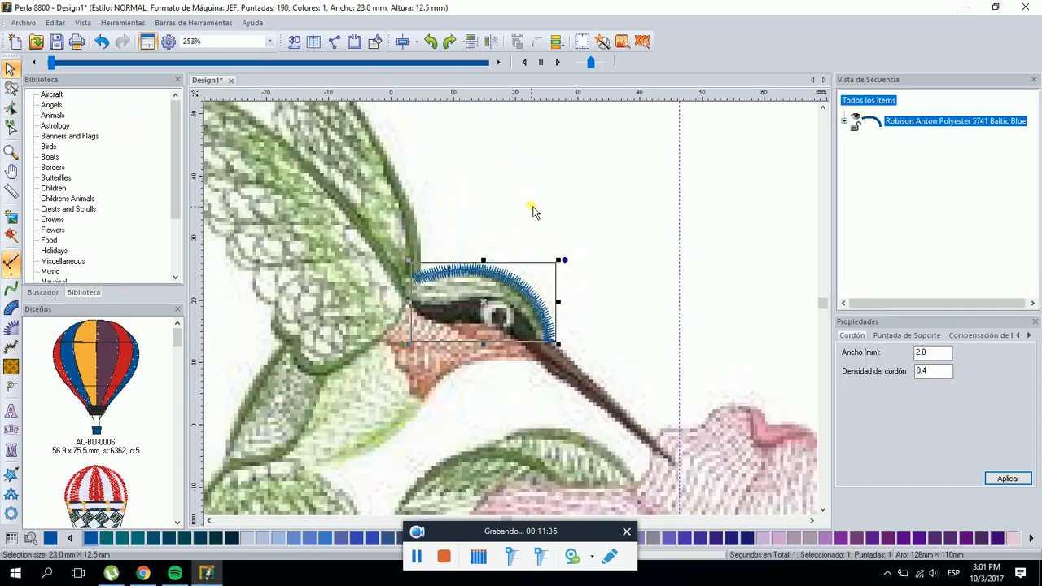
left_click(530, 214)
Trace a cordón path around the rear wing, from the neck over the wing tip down to the front wing
left_click(822, 106)
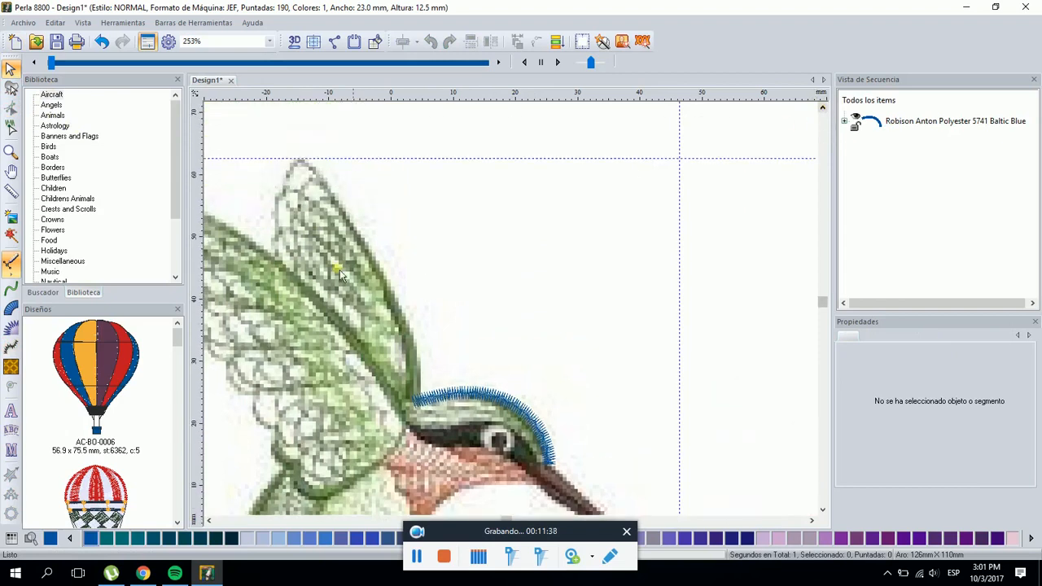
left_click(11, 346)
left_click(406, 421)
left_click(410, 334)
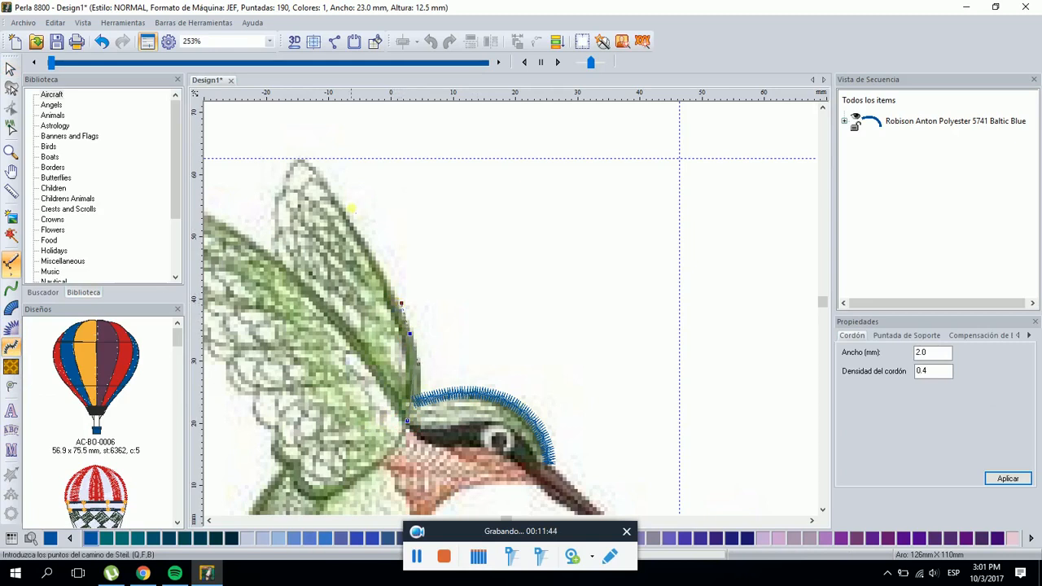
left_click_drag(301, 163, 286, 183)
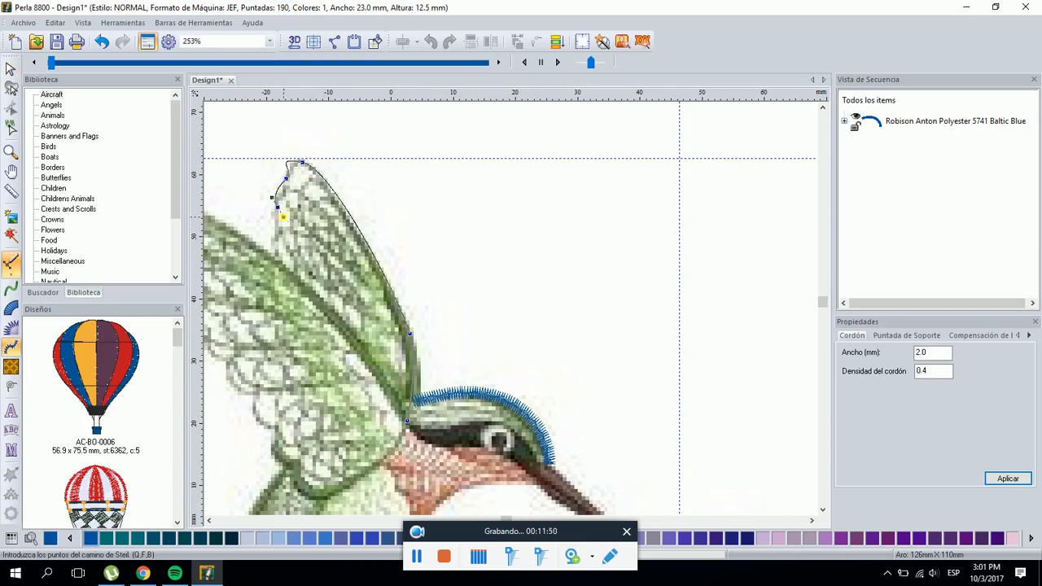
left_click(274, 235)
key("Return")
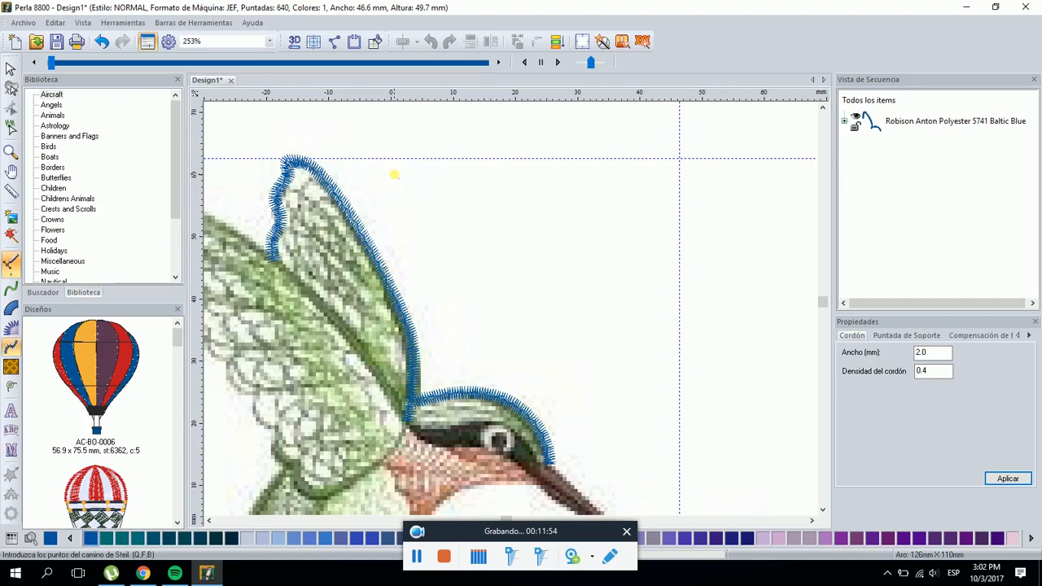
Recolor the crown and rear-wing cordón paths with Robison Anton Polyester 5514 Emerald and deselect them
left_click(9, 70)
left_click(383, 132)
scroll(418, 174, "down", 1)
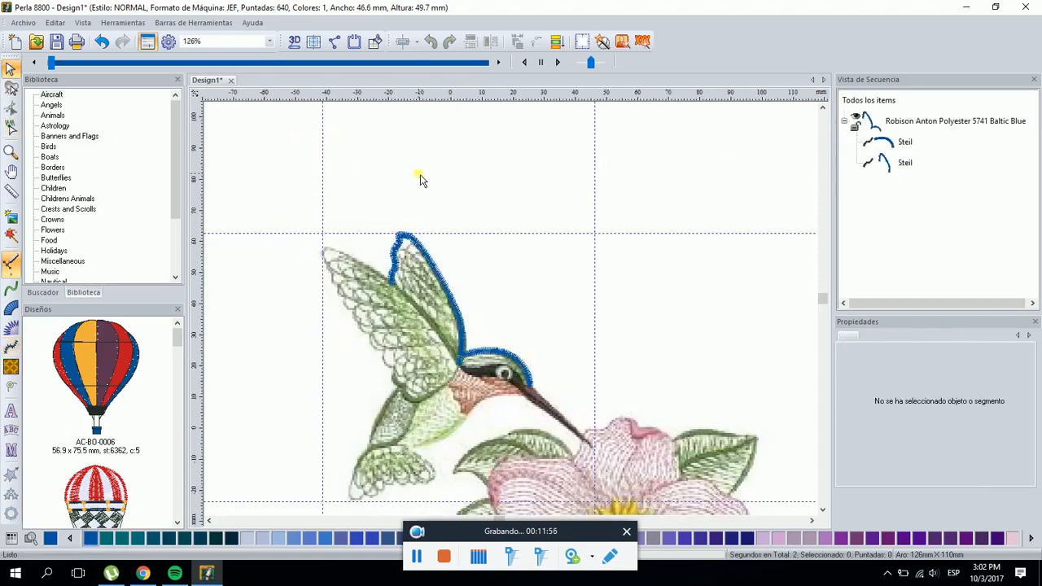
left_click_drag(337, 198, 550, 411)
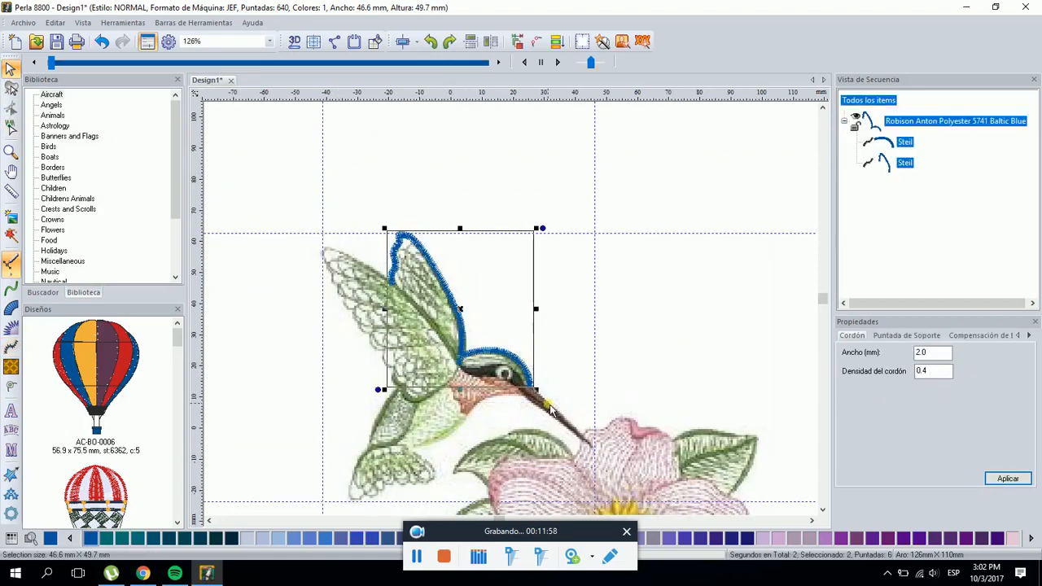
left_click_drag(467, 541, 675, 525)
left_click(71, 539)
left_click(70, 539)
left_click(70, 539)
left_click(70, 539)
left_click(71, 539)
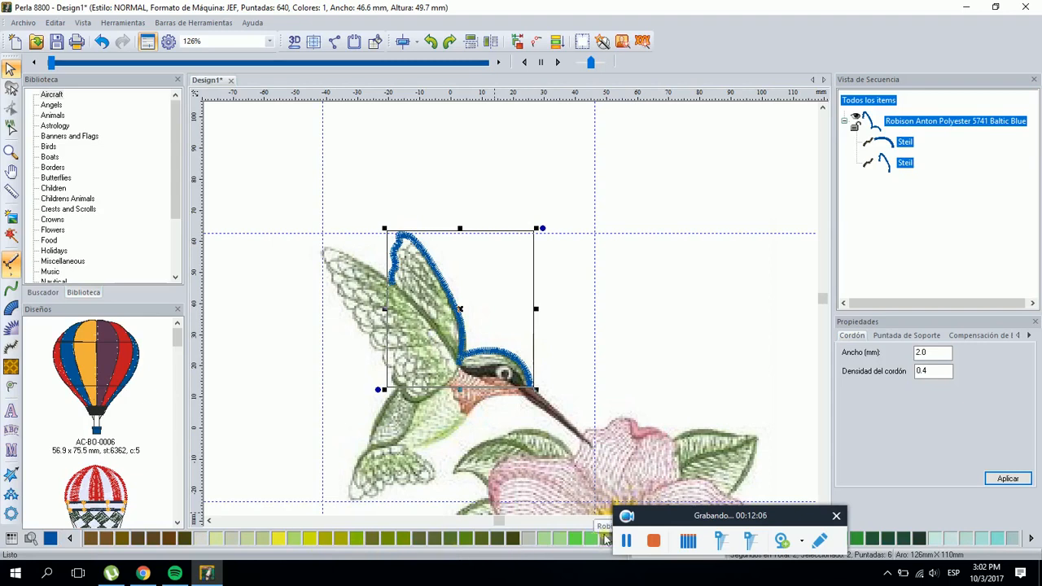
left_click_drag(788, 516, 921, 447)
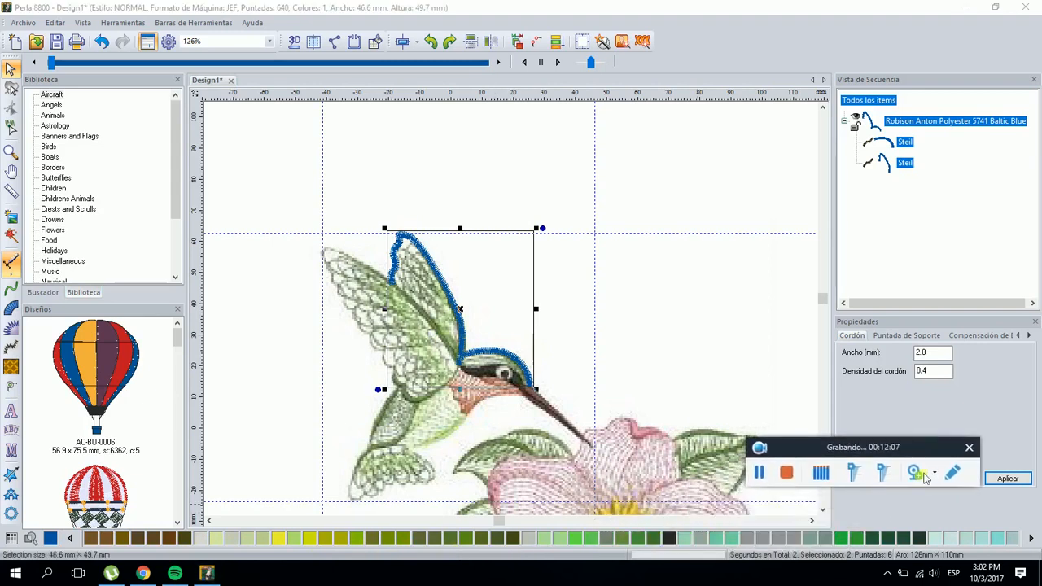
left_click(855, 541)
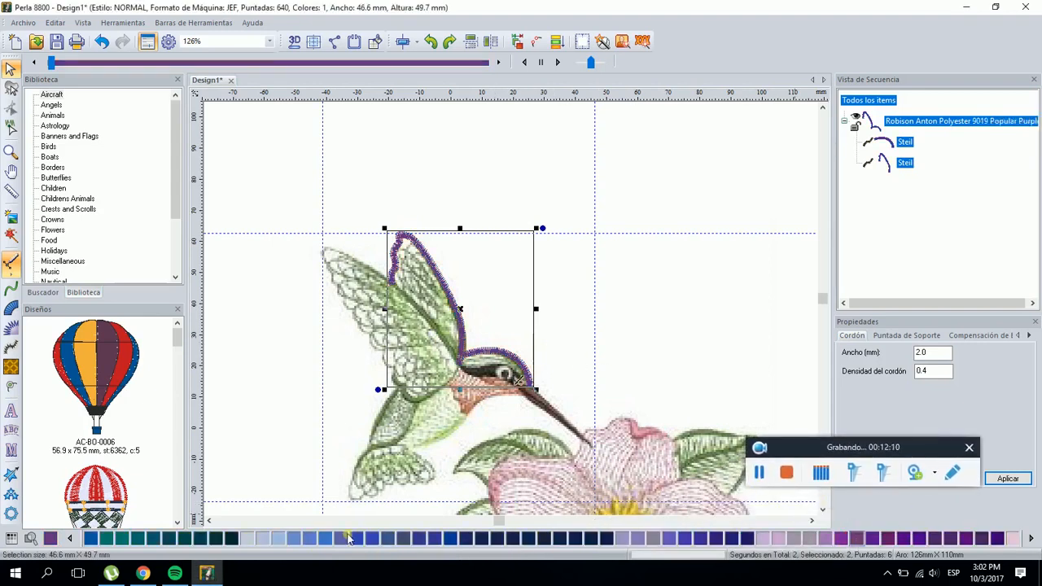
left_click(143, 538)
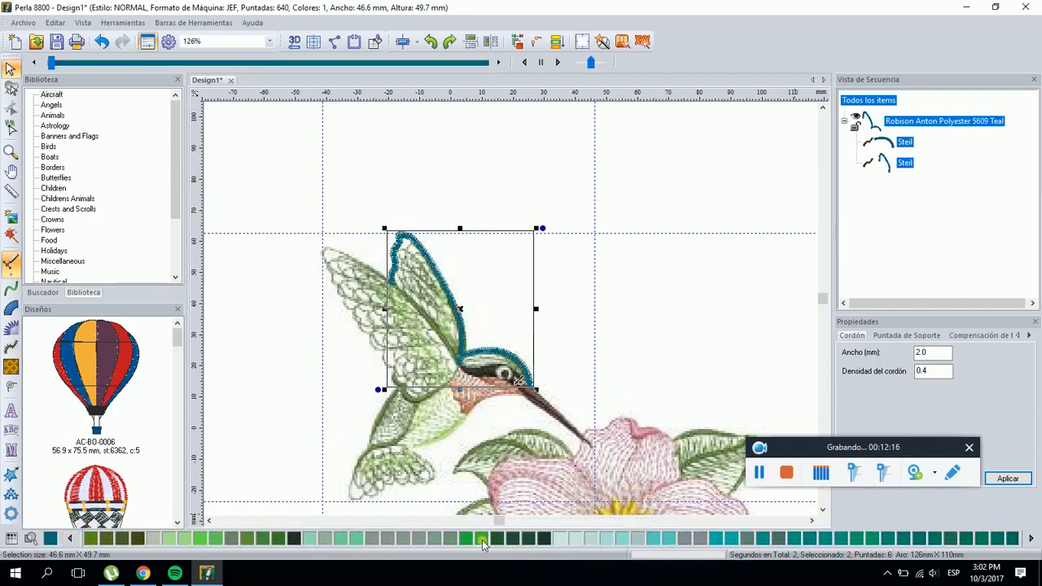
left_click(478, 540)
left_click(531, 306)
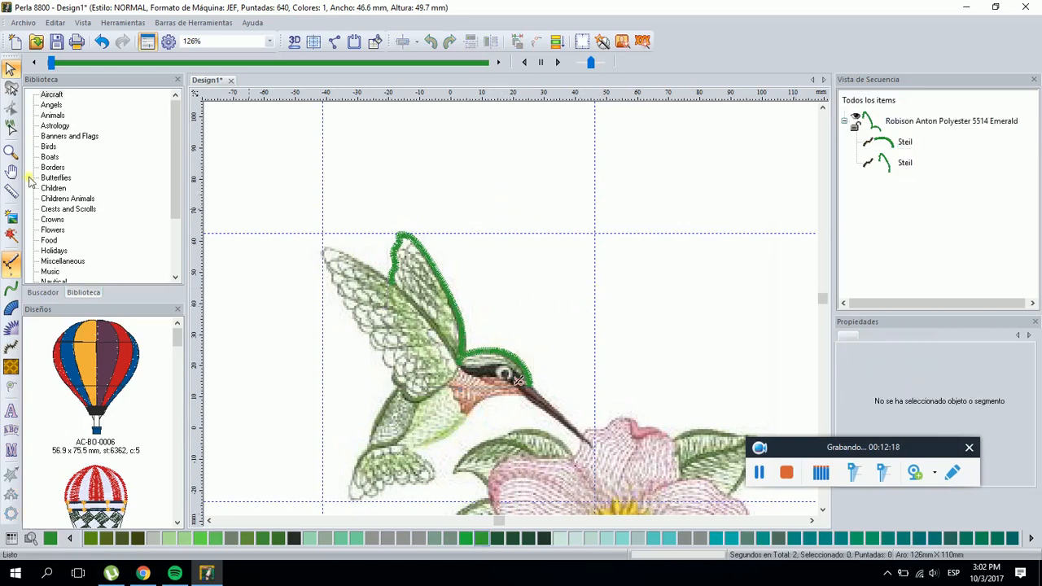
Trace a cordón path about 46.5 mm by 50.9 mm around the front wing, starting and ending at the neck
left_click(10, 152)
left_click_drag(308, 232, 544, 437)
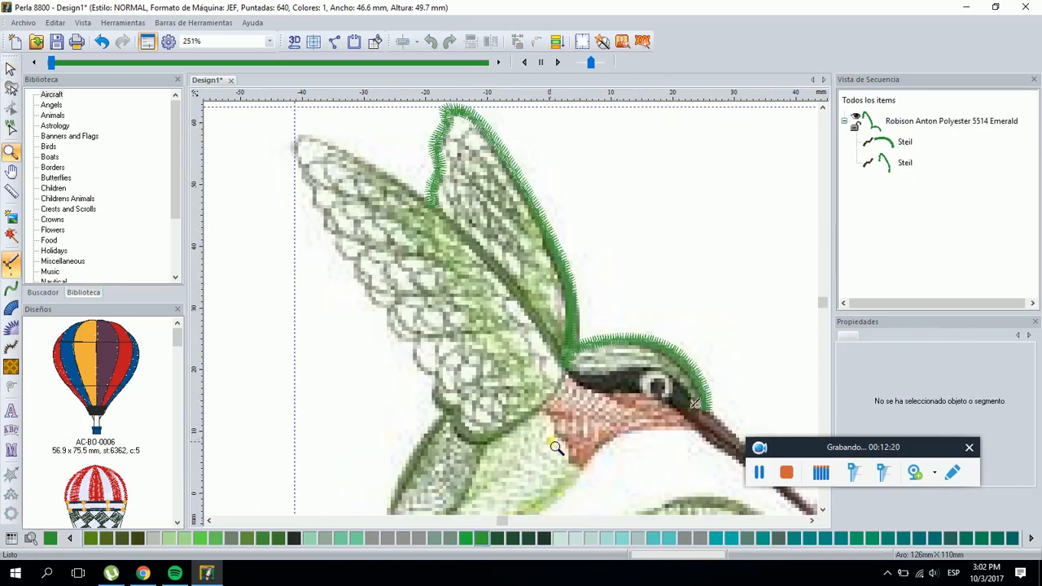
left_click(10, 68)
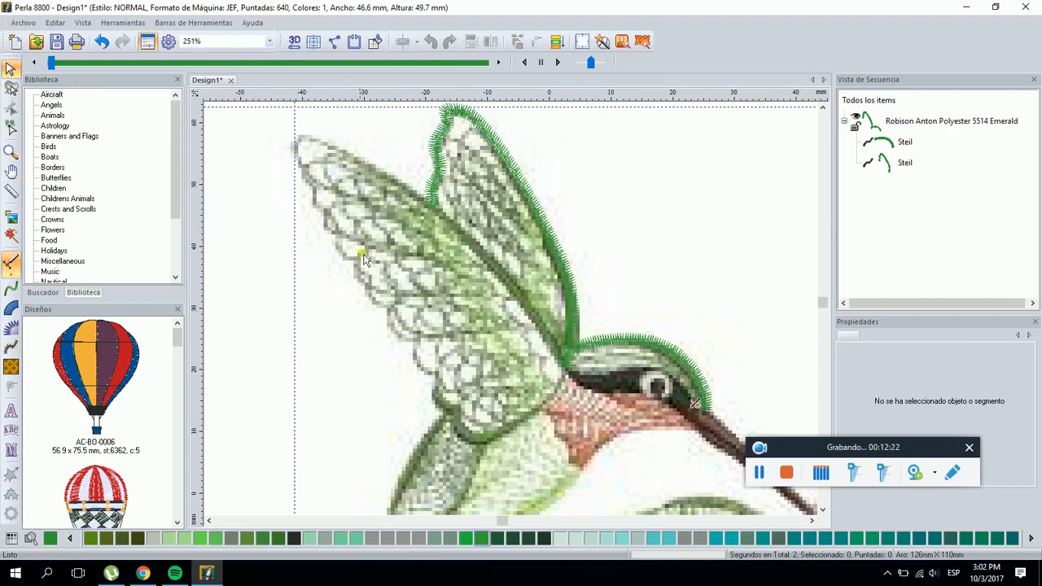
left_click(10, 346)
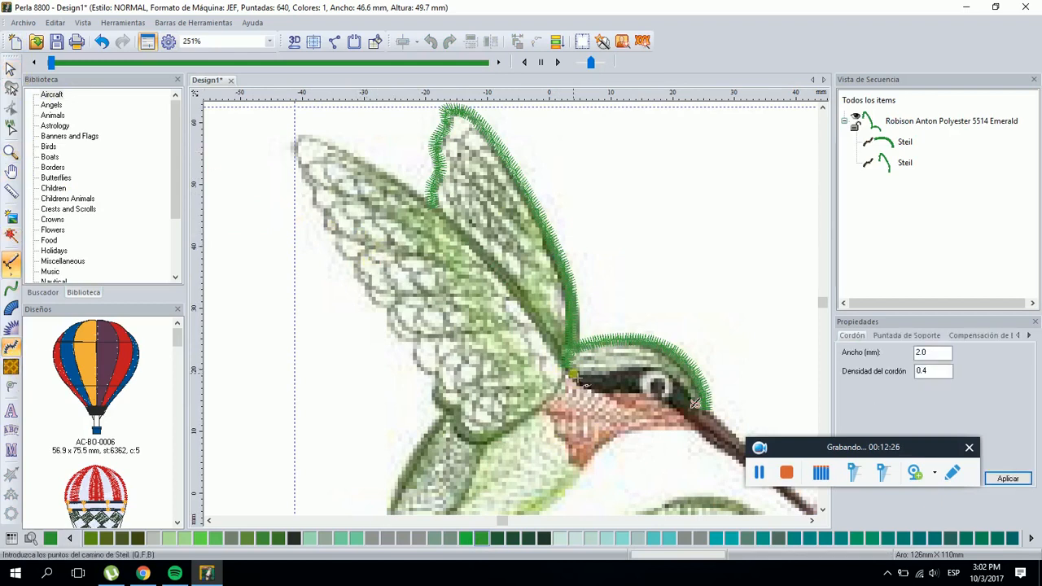
left_click(564, 365)
left_click(295, 146)
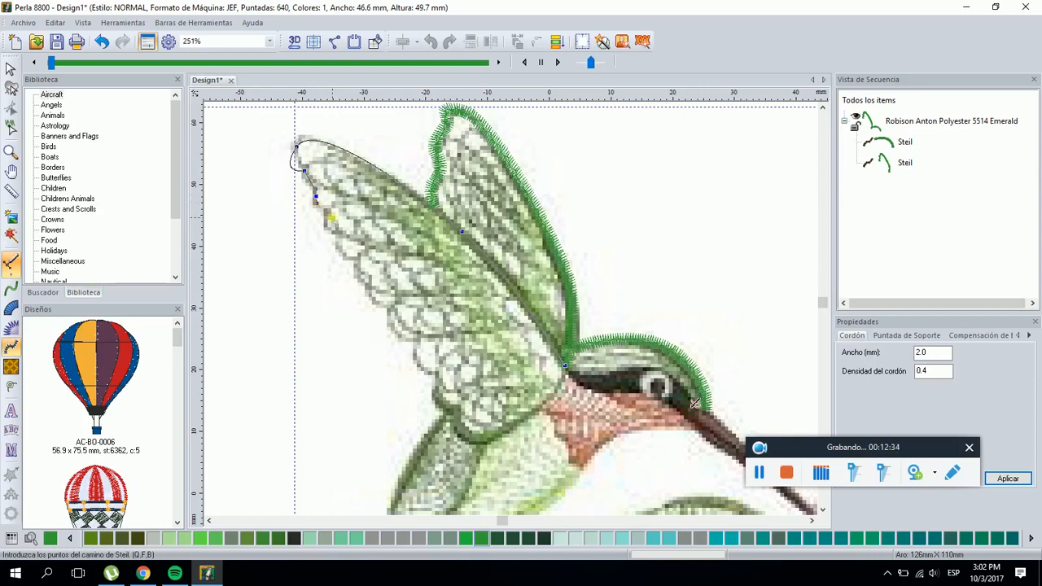
left_click(364, 289)
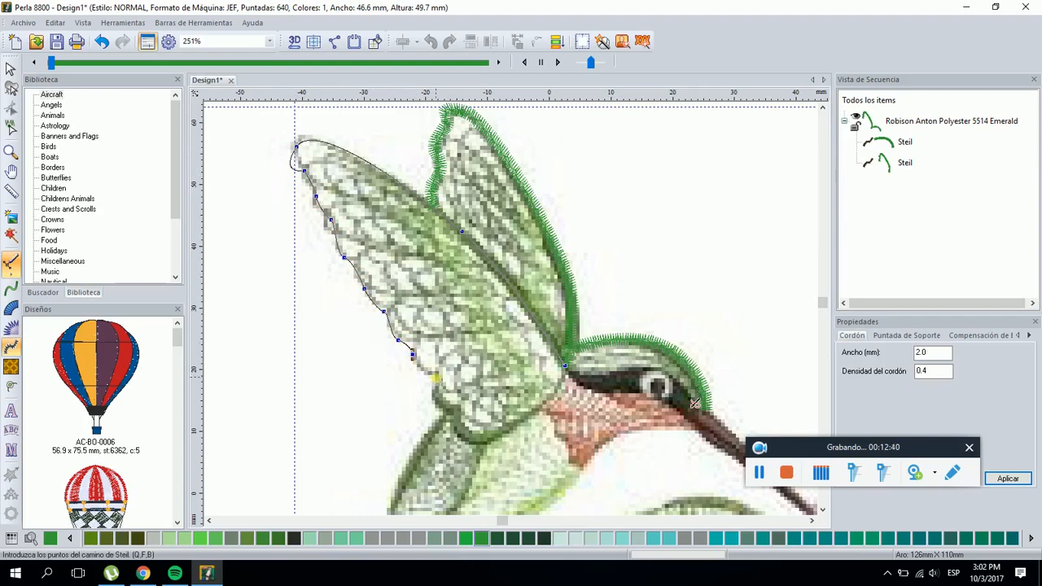
left_click(439, 404)
left_click(457, 426)
left_click(493, 438)
left_click(564, 390)
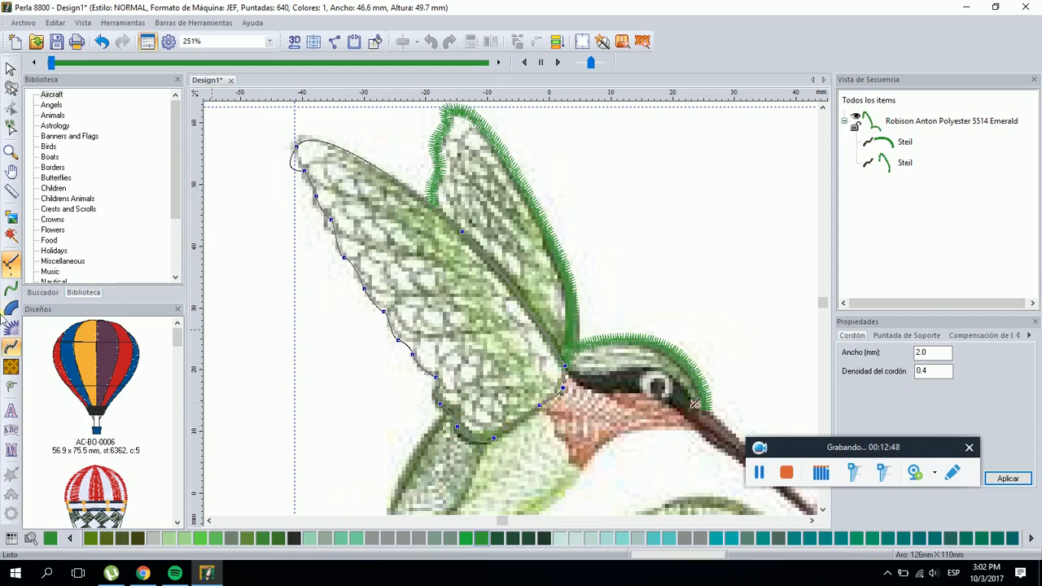
left_click(9, 390)
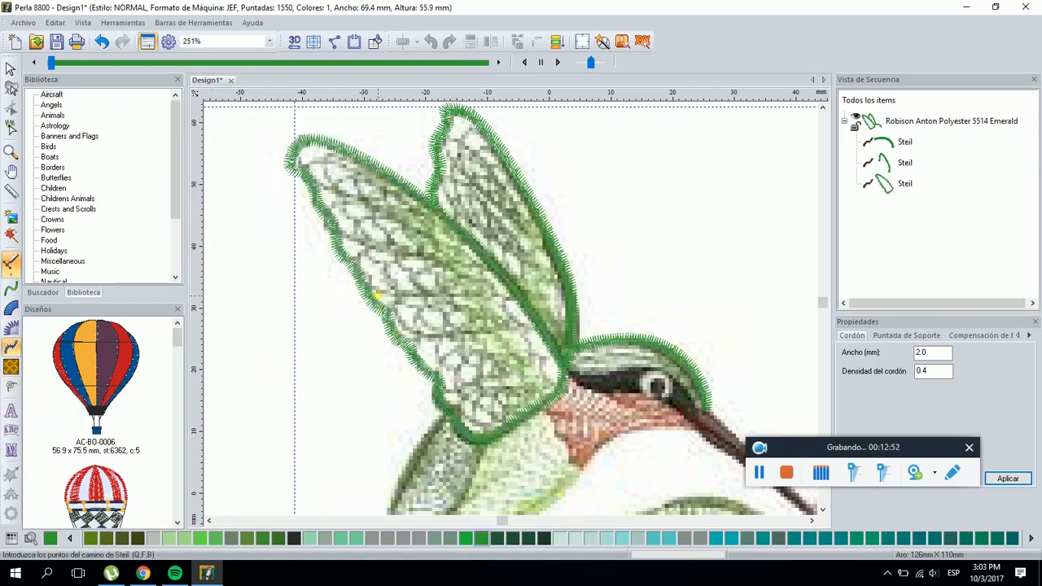
Reshape the front-wing cordón path at its tip by moving the tip nodes and curve handles onto the image outline
left_click(10, 69)
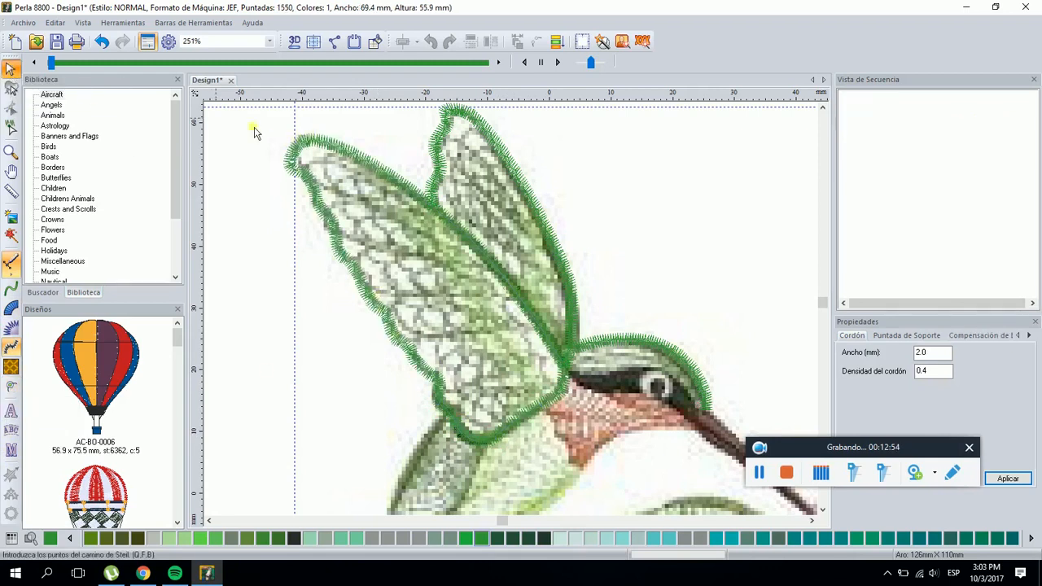
left_click(308, 149)
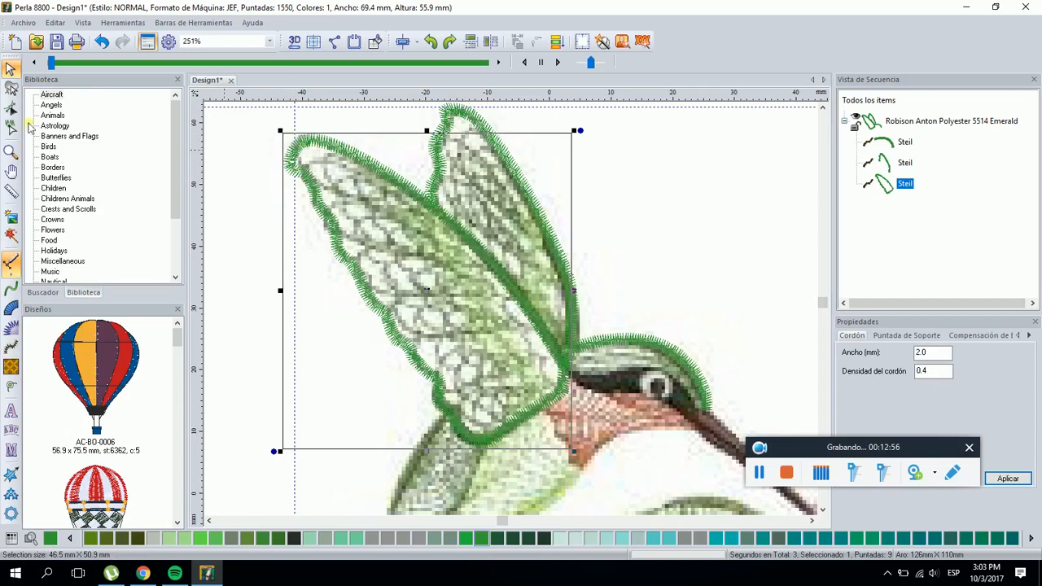
left_click(12, 155)
left_click_drag(392, 245, 270, 114)
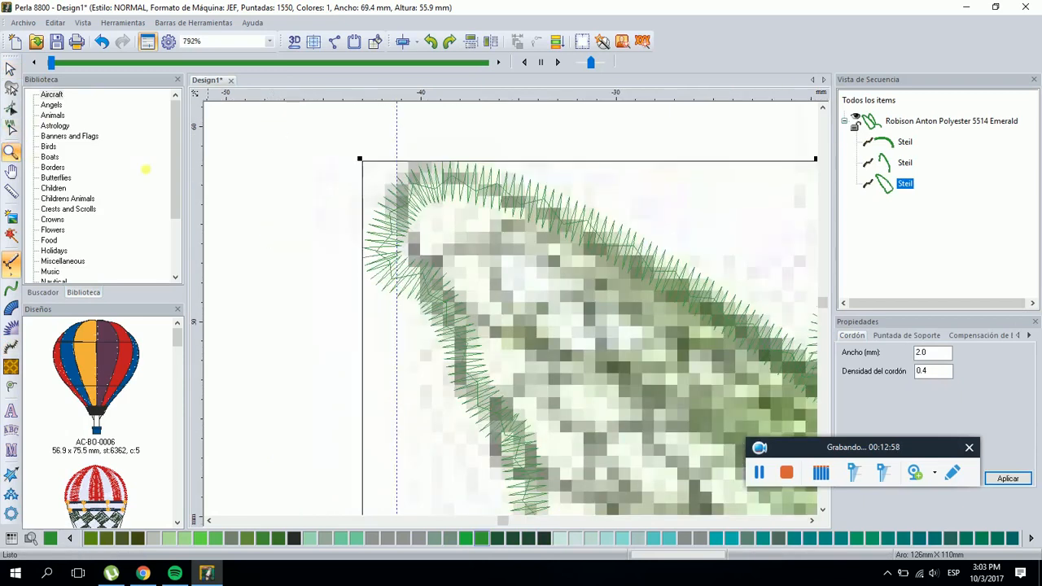
left_click(11, 109)
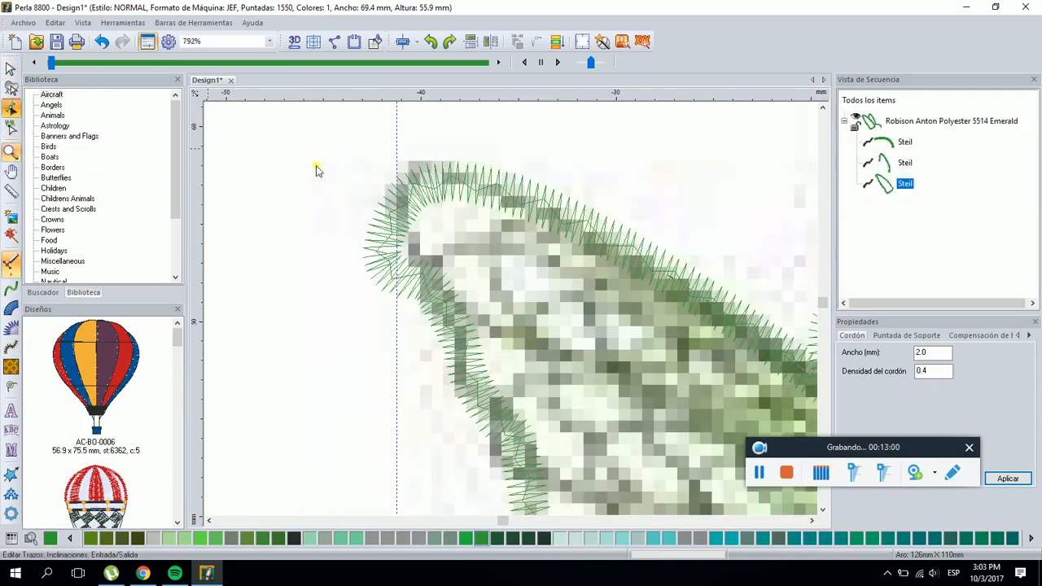
left_click_drag(402, 202, 415, 193)
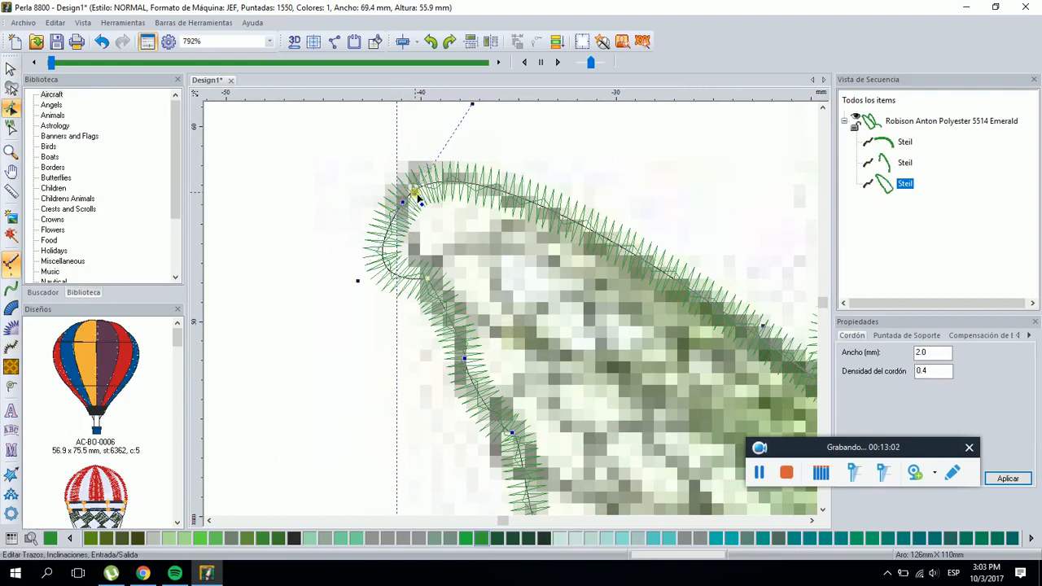
left_click_drag(361, 285, 397, 235)
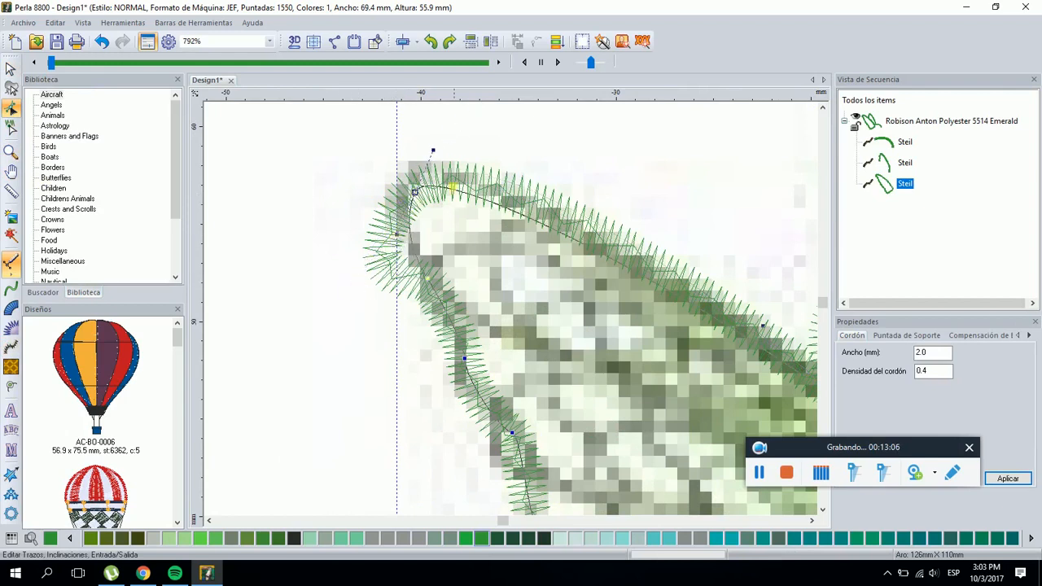
left_click_drag(433, 151, 456, 128)
left_click_drag(427, 280, 429, 289)
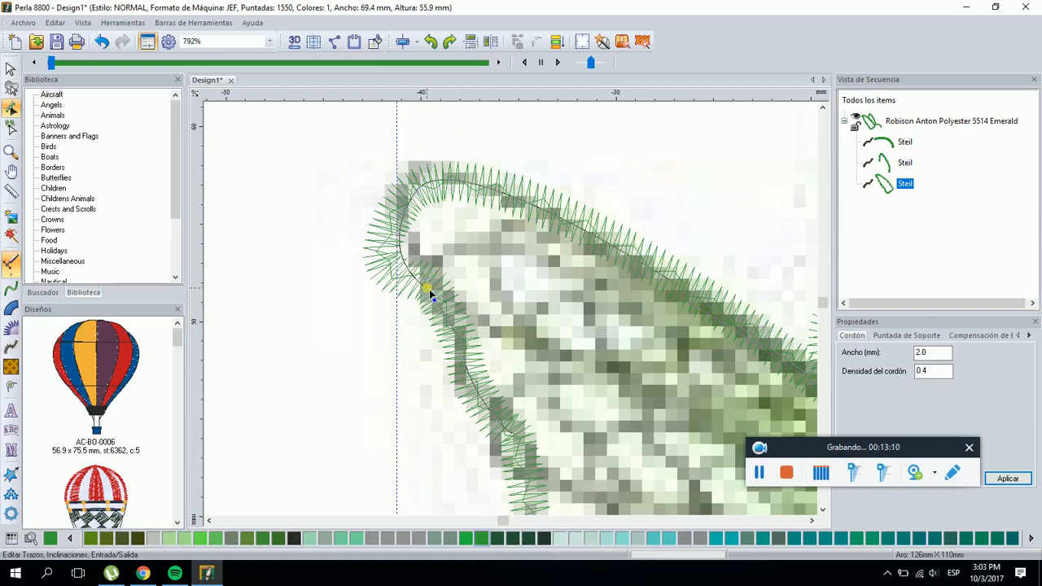
Convert the node just below the front wing's tip to Cúspide and adjust the adjoining curves to follow the wing edge
right_click(428, 287)
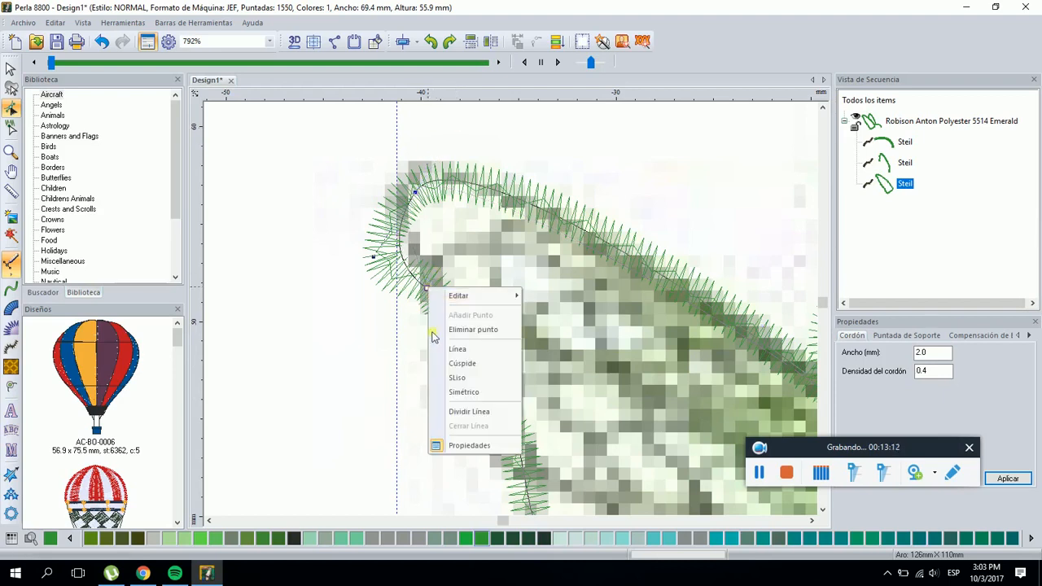
left_click(462, 392)
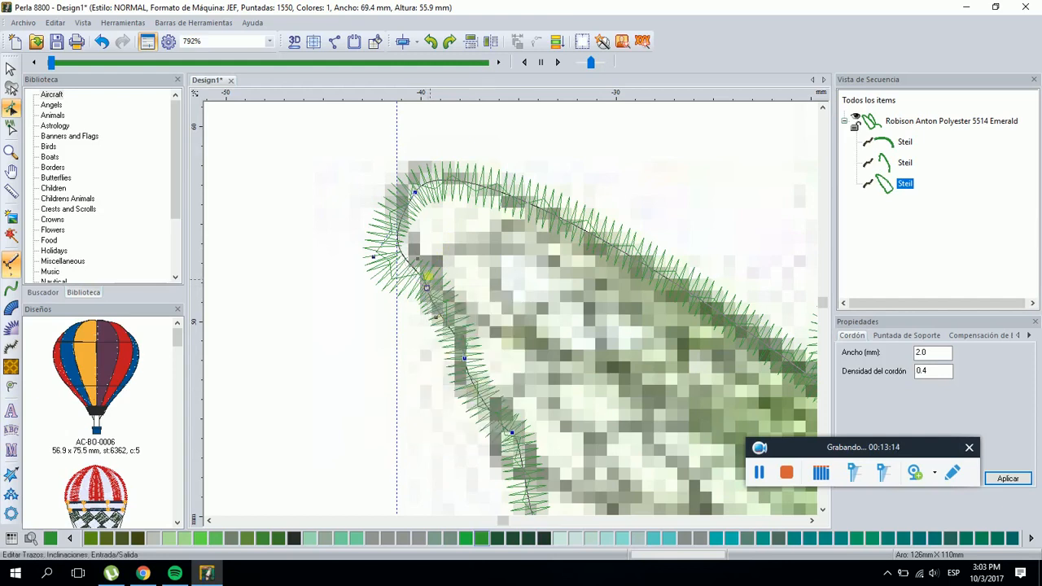
right_click(429, 290)
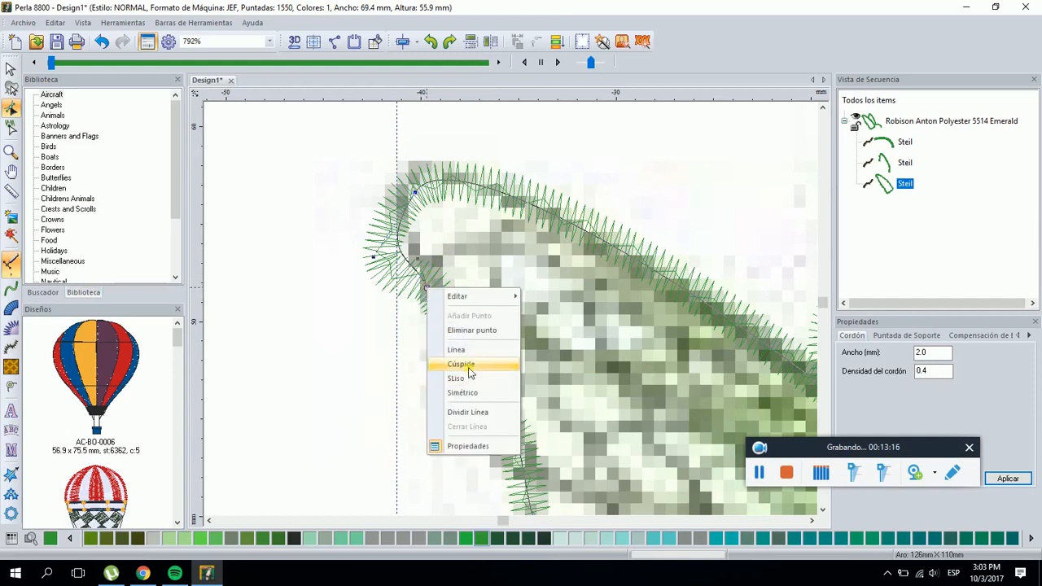
left_click(462, 363)
mouse_move(420, 261)
left_mouse_down()
mouse_move(399, 273)
mouse_move(378, 261)
mouse_move(389, 244)
mouse_move(407, 254)
left_mouse_up()
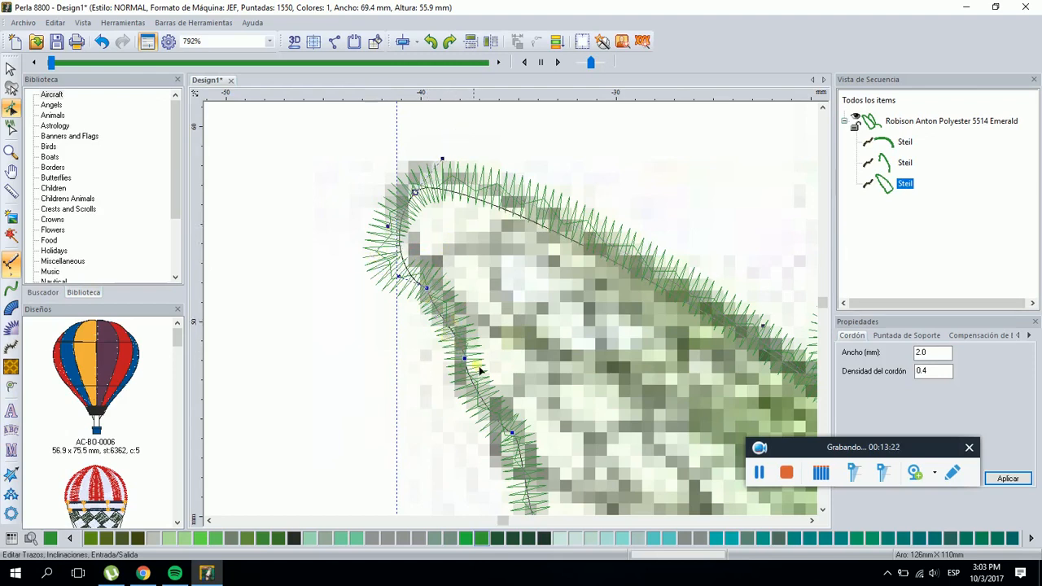
left_click_drag(471, 370, 429, 330)
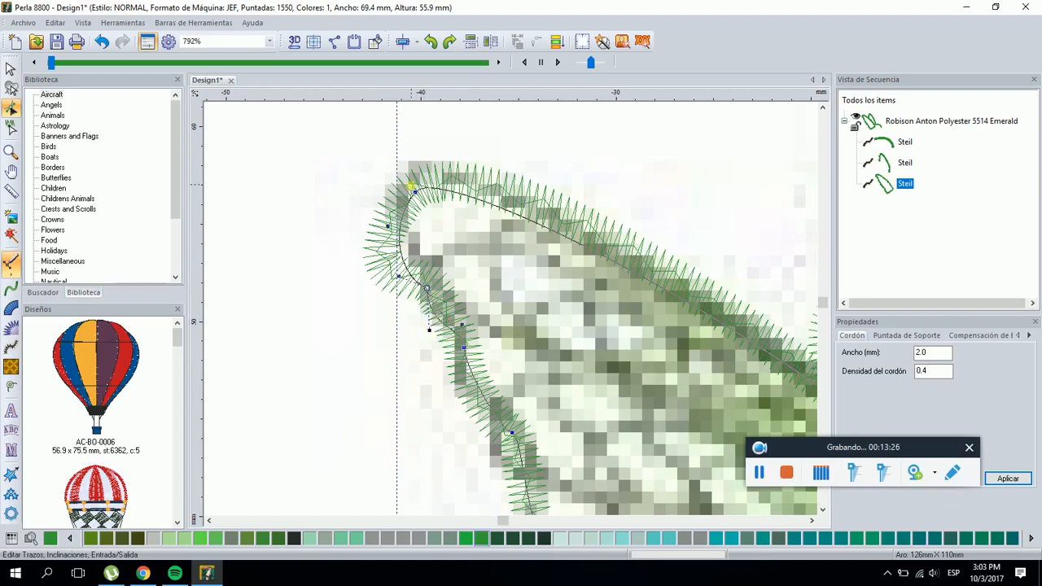
Convert the front wing's upper tip node to Cúspide, extend its handle along the upper edge, and deselect the path
left_click(416, 196)
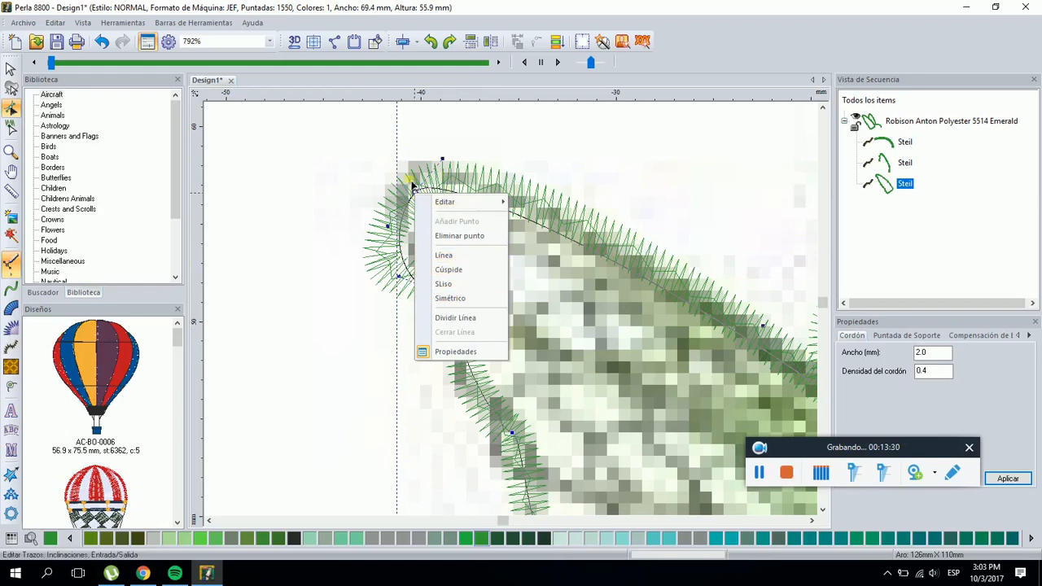
left_click(449, 274)
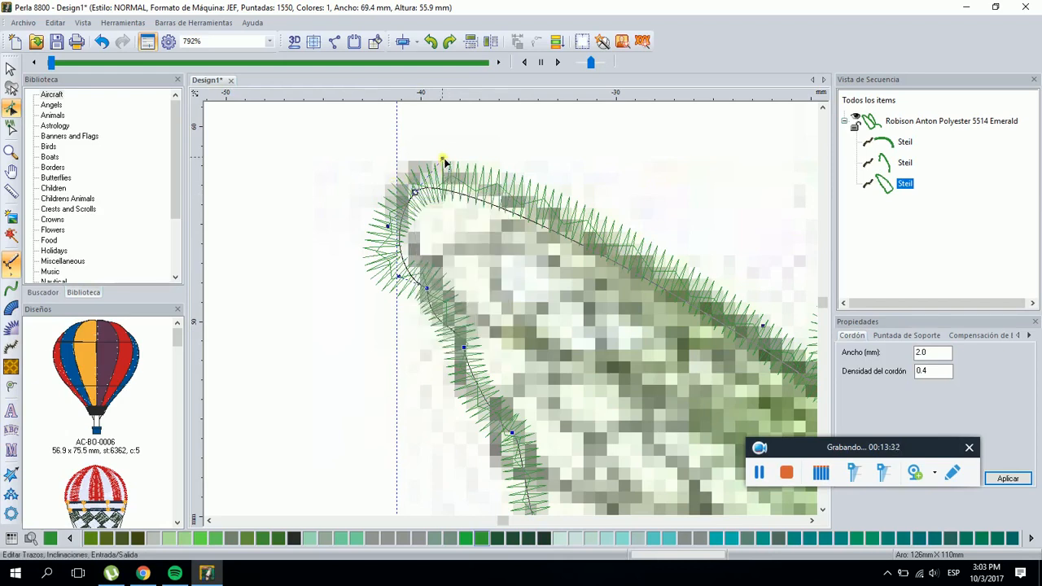
left_click_drag(461, 140, 491, 121)
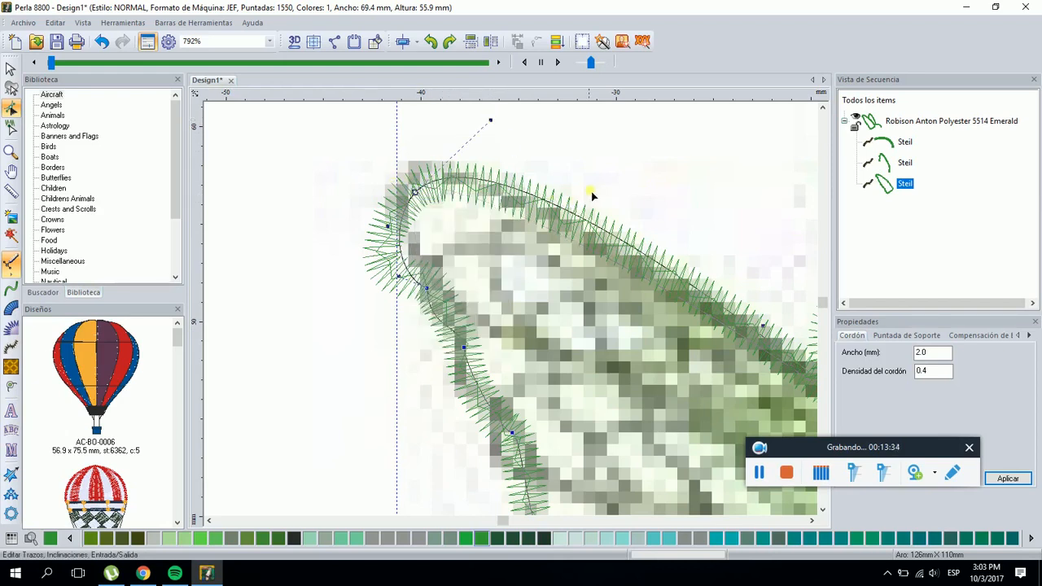
scroll(595, 186, "down", 2)
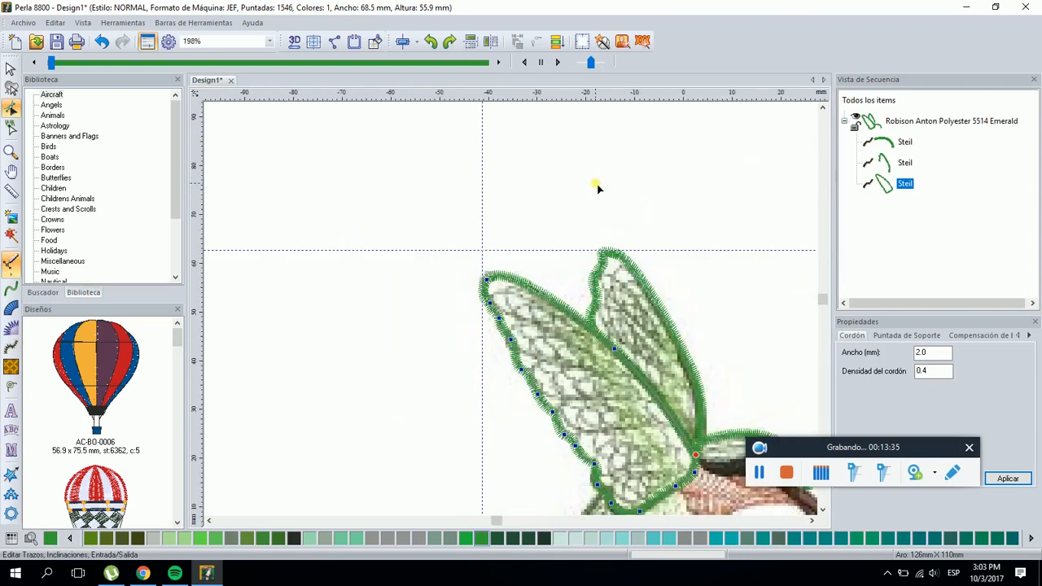
left_click(735, 376)
Turn on the 3D stitch view and inspect the traced wings and crown against the background image
left_click(822, 510)
left_click(822, 511)
left_click(823, 511)
left_click(823, 510)
left_click_drag(814, 449, 454, 515)
left_click(812, 521)
left_click(812, 522)
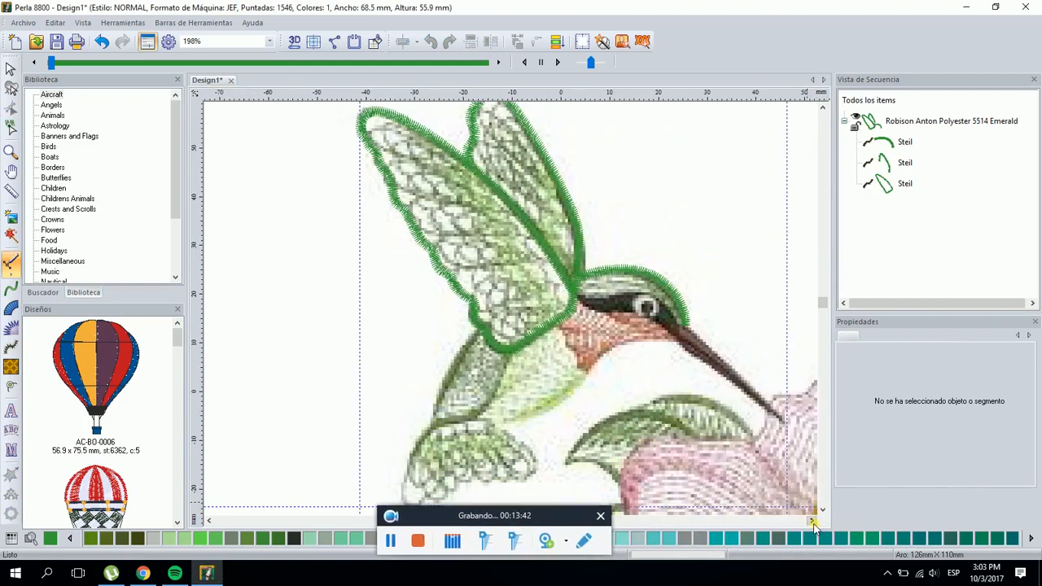
left_click(812, 522)
left_click(11, 69)
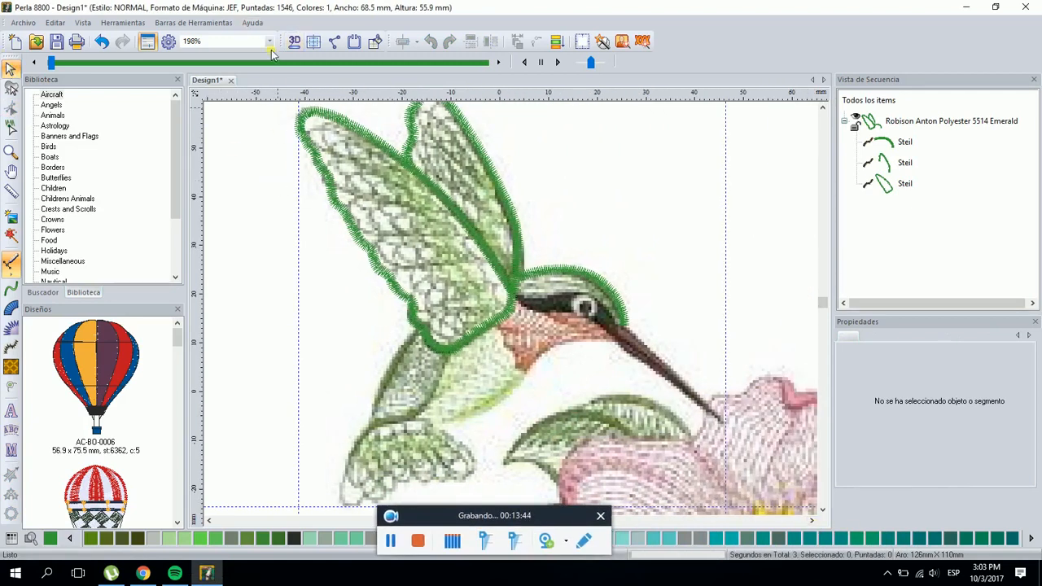
left_click(294, 42)
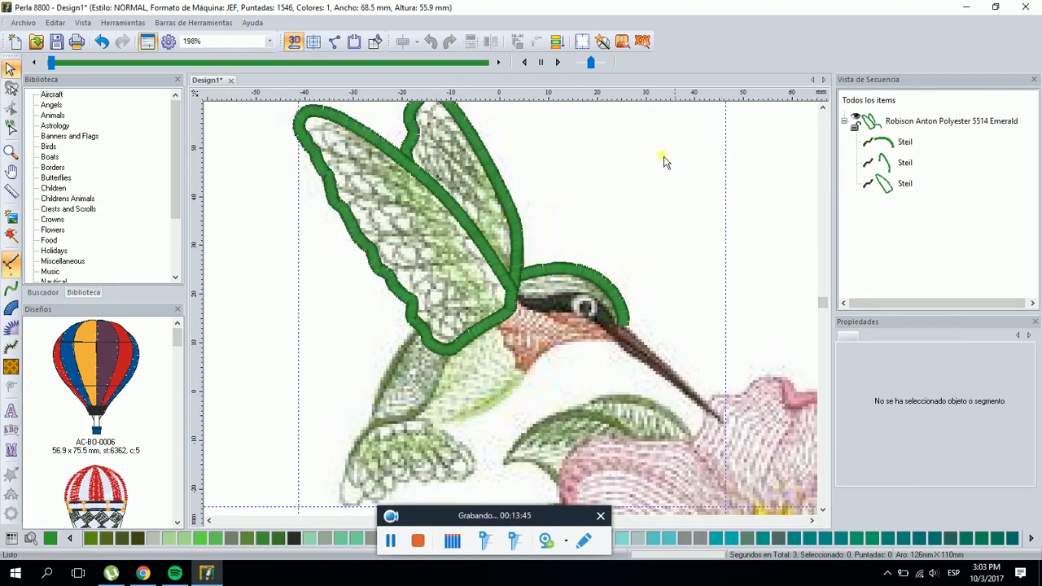
left_click(824, 107)
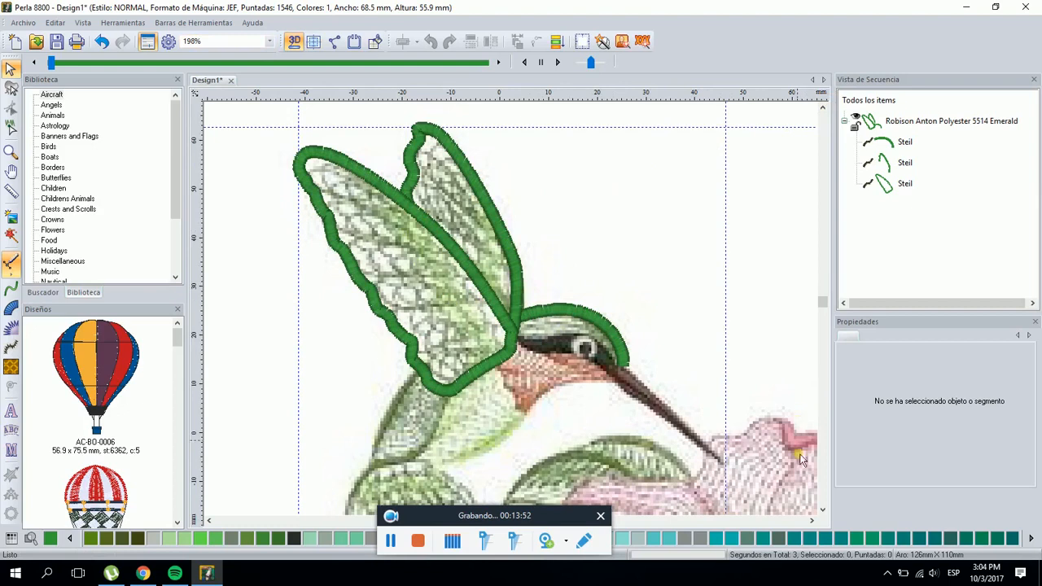
left_click(822, 510)
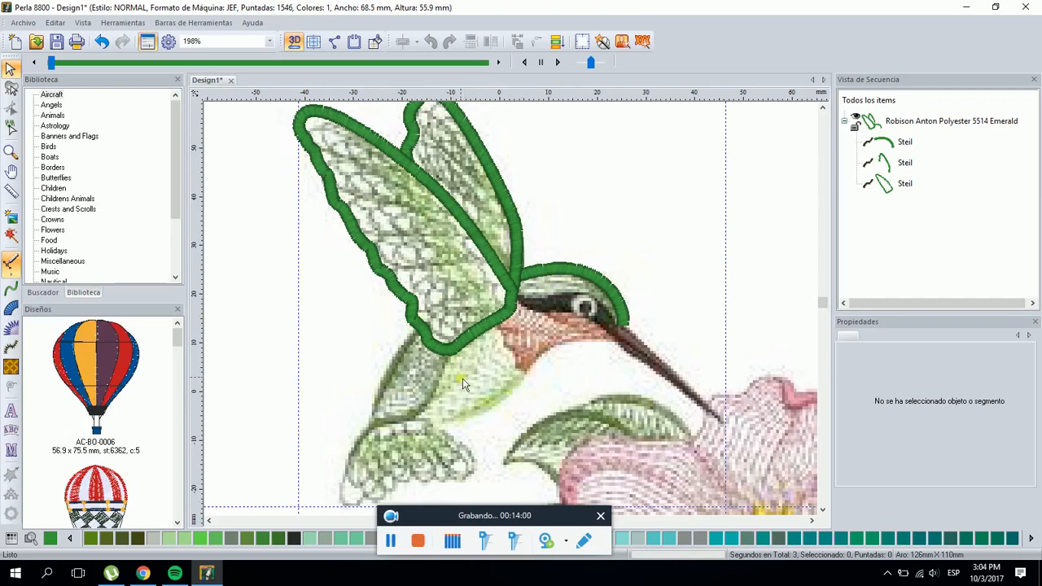
Trace a 2.0 mm cordón path along the bird's back edge, from the front wing down to the top of the tail
left_click(11, 150)
left_click_drag(326, 288, 602, 479)
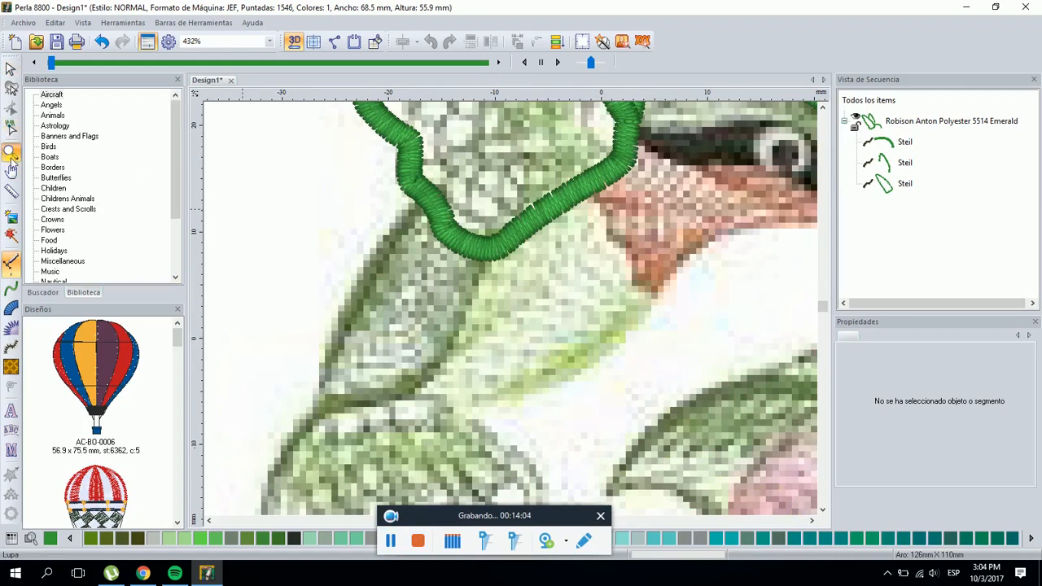
left_click(11, 347)
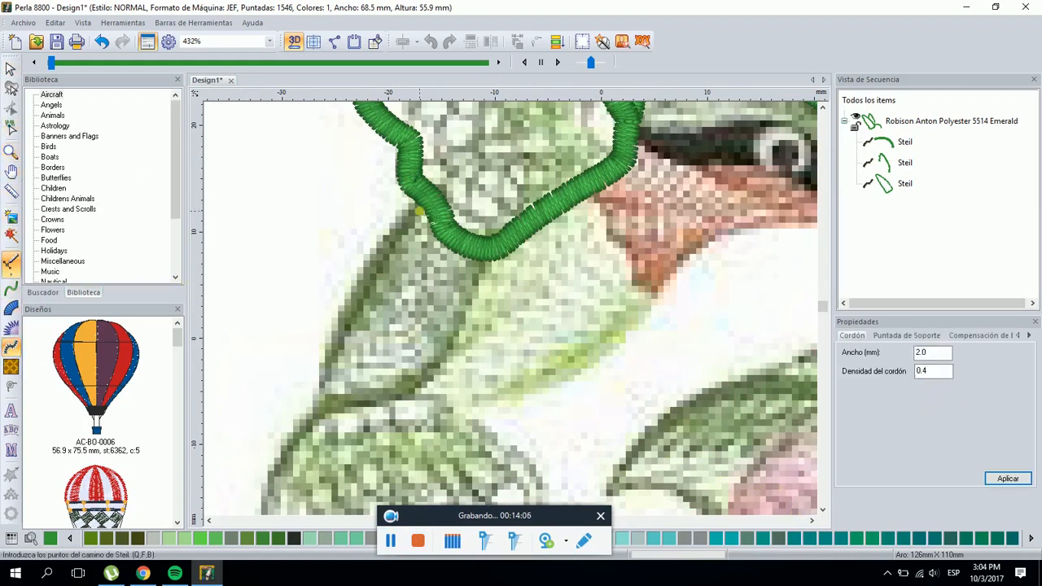
left_click(351, 303)
key("Return")
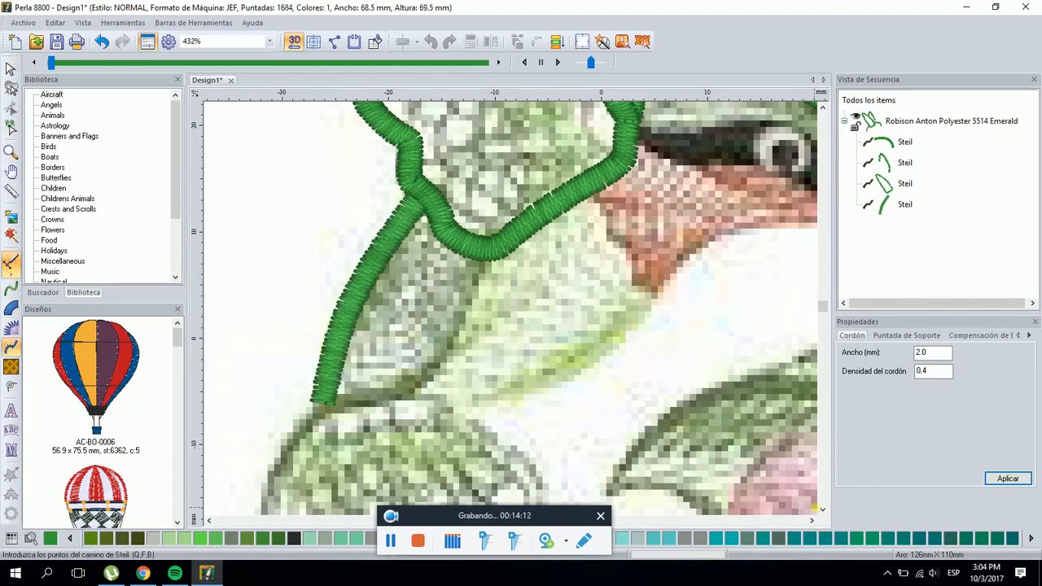
Trace a cordón path around the scalloped tail, from the lower end of the back path around and back along its upper edge
left_click(822, 510)
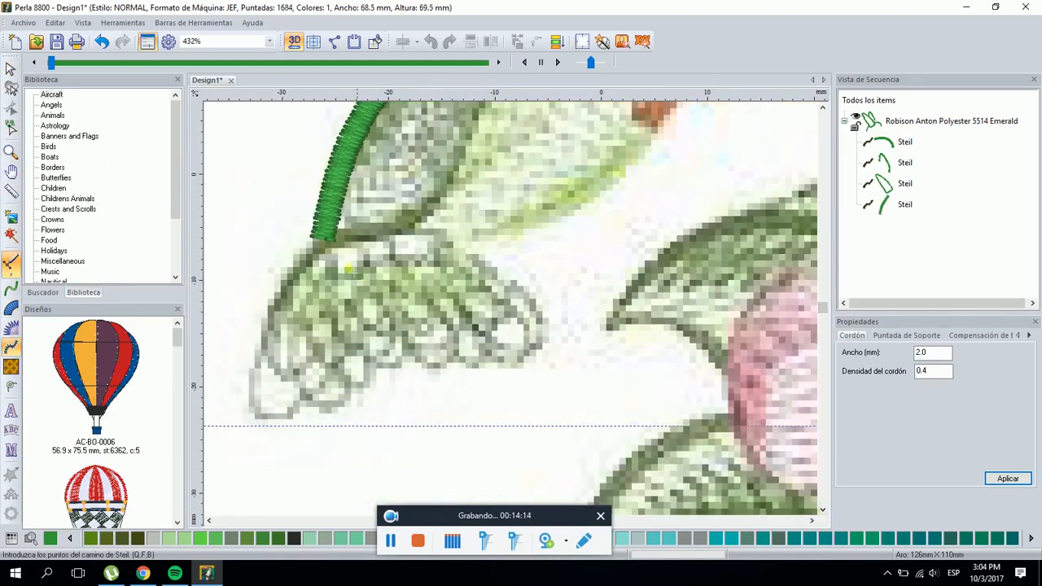
left_click(332, 239)
left_click_drag(247, 364, 232, 407)
left_click(285, 417)
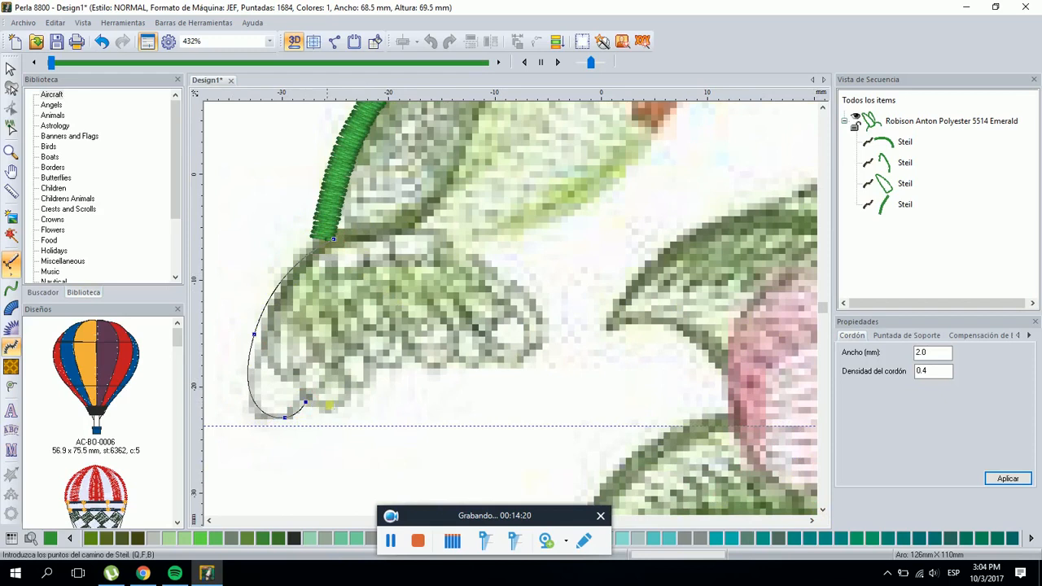
left_click(369, 363)
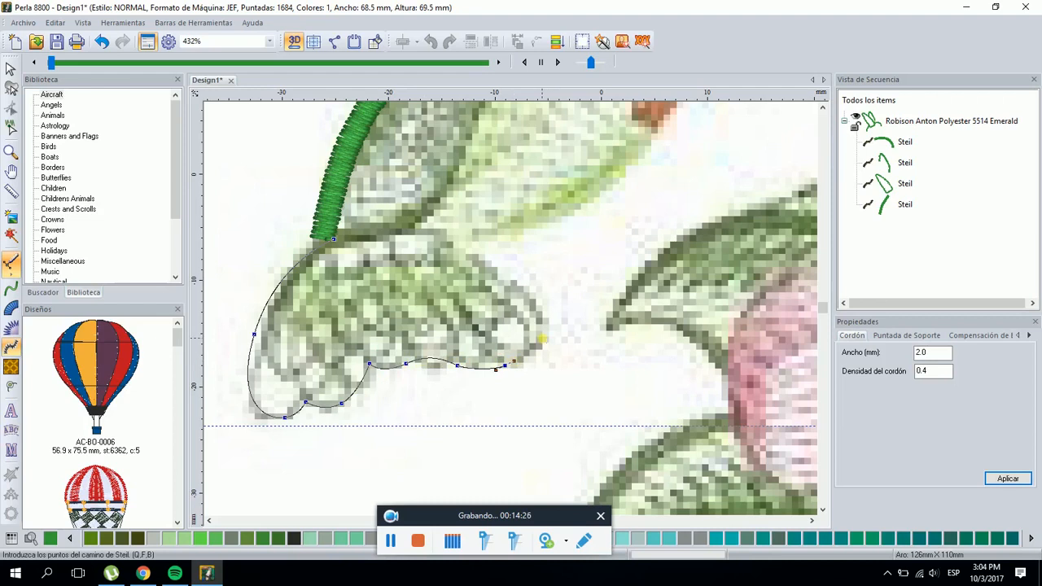
left_click(472, 254)
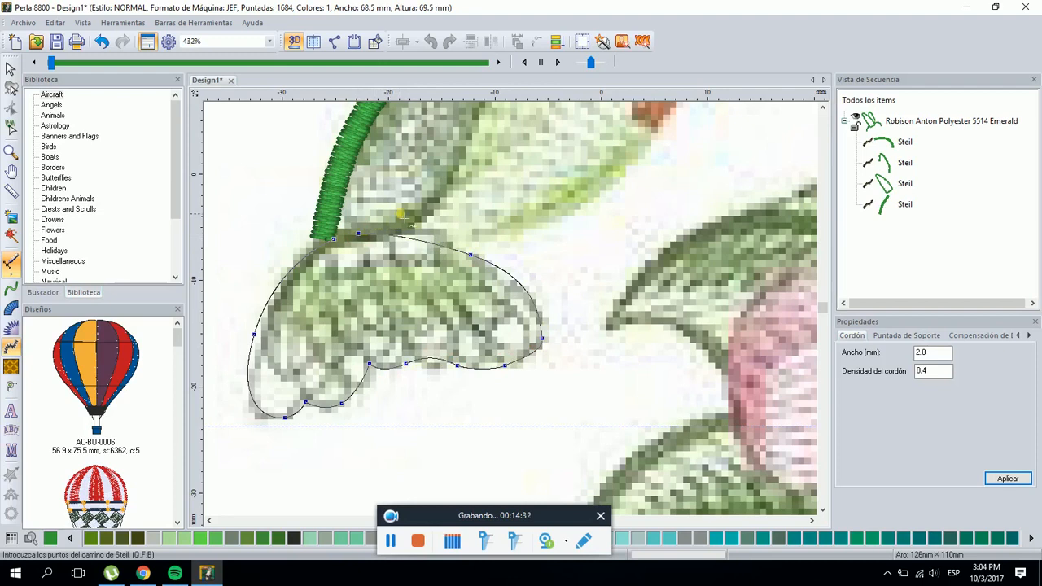
key("Return")
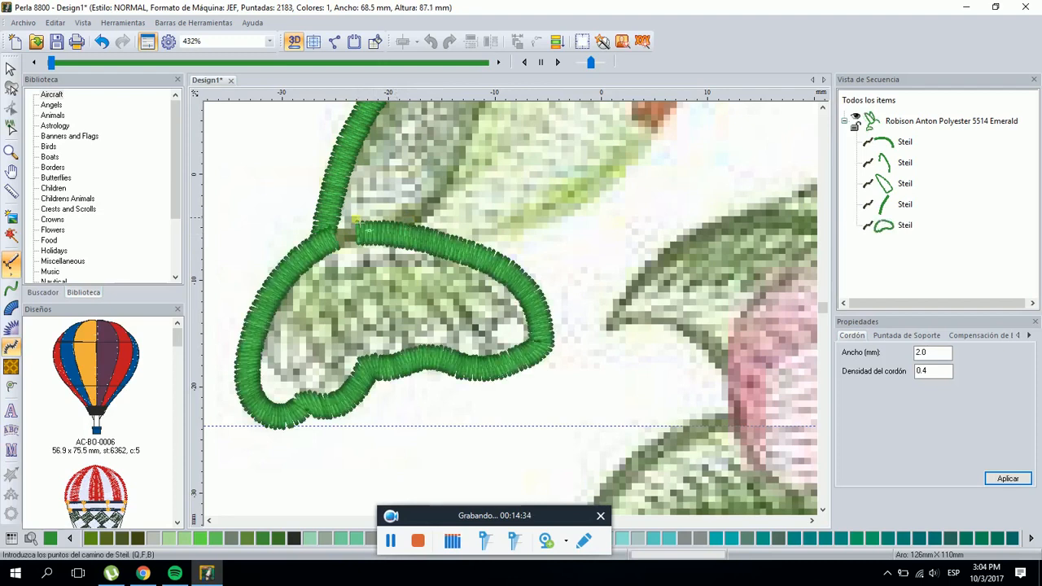
Trace a cordón path from the top of the tail up the inner edge of the grey body section to the front wing
left_click(333, 240)
left_click(440, 193)
scroll(814, 108, "up", 5)
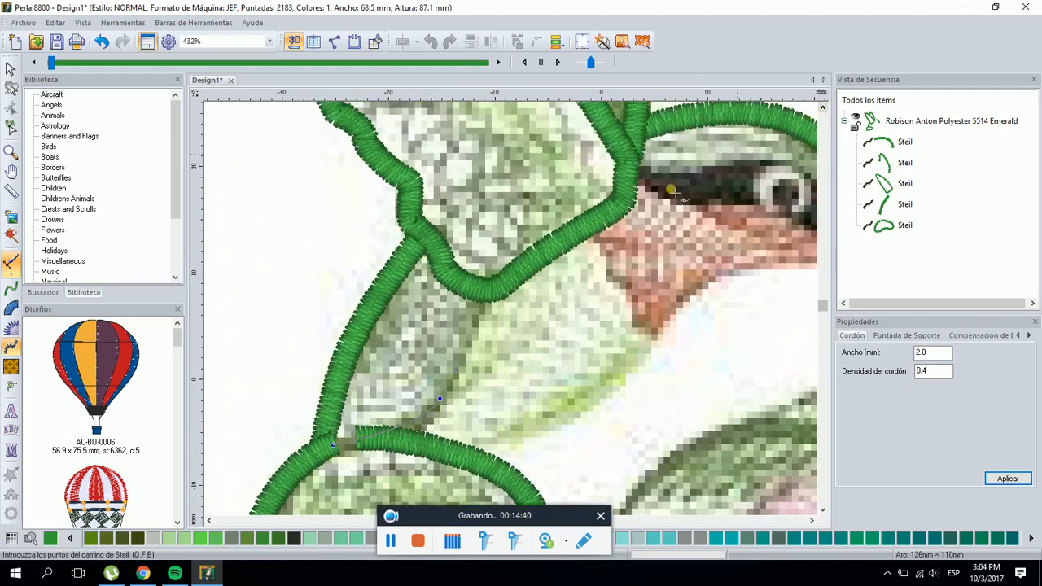
left_click(469, 340)
left_click(488, 291)
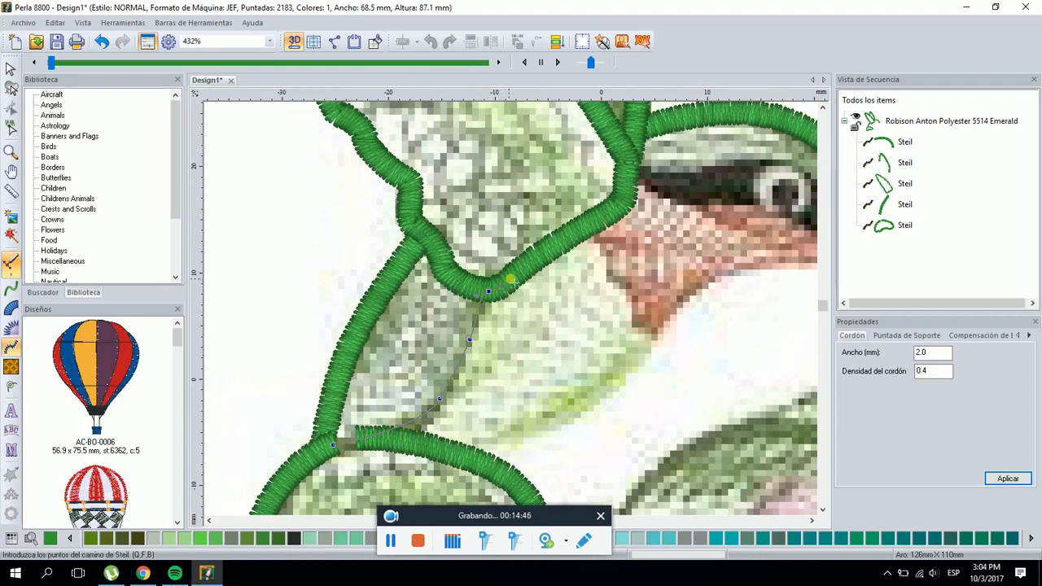
left_click(510, 279)
key("Return")
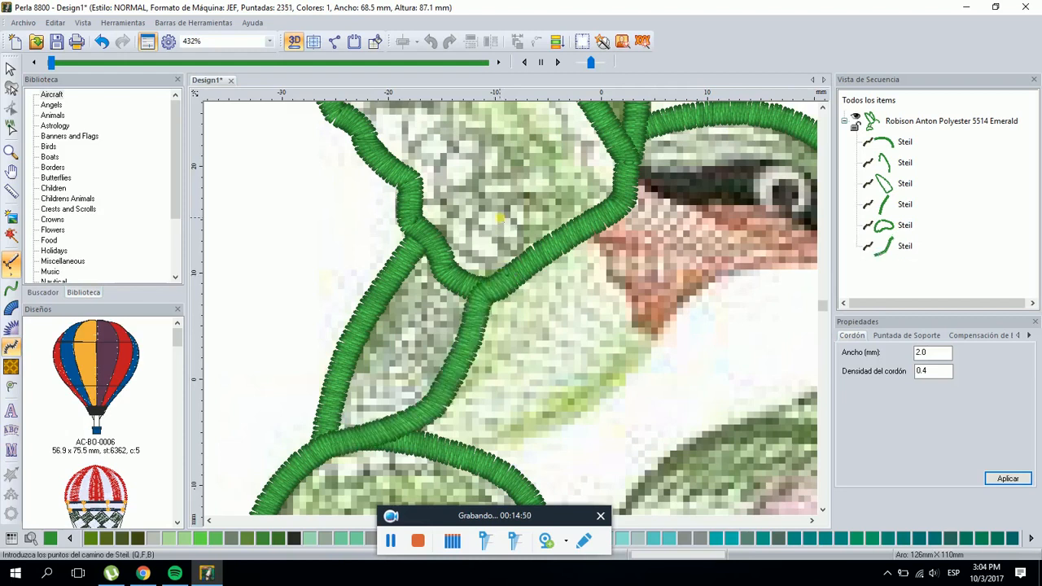
left_click(10, 68)
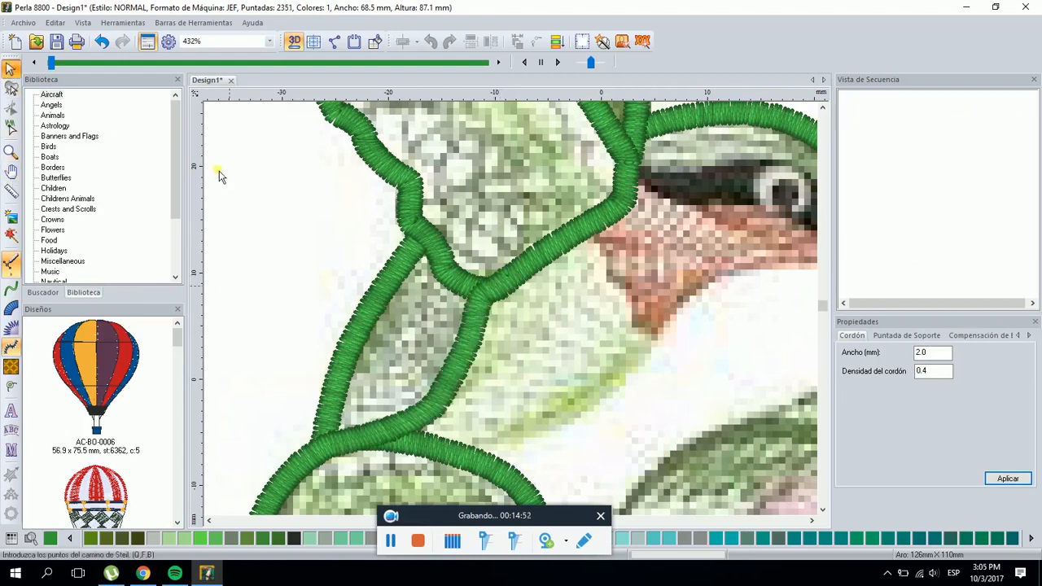
scroll(306, 202, "down", 1)
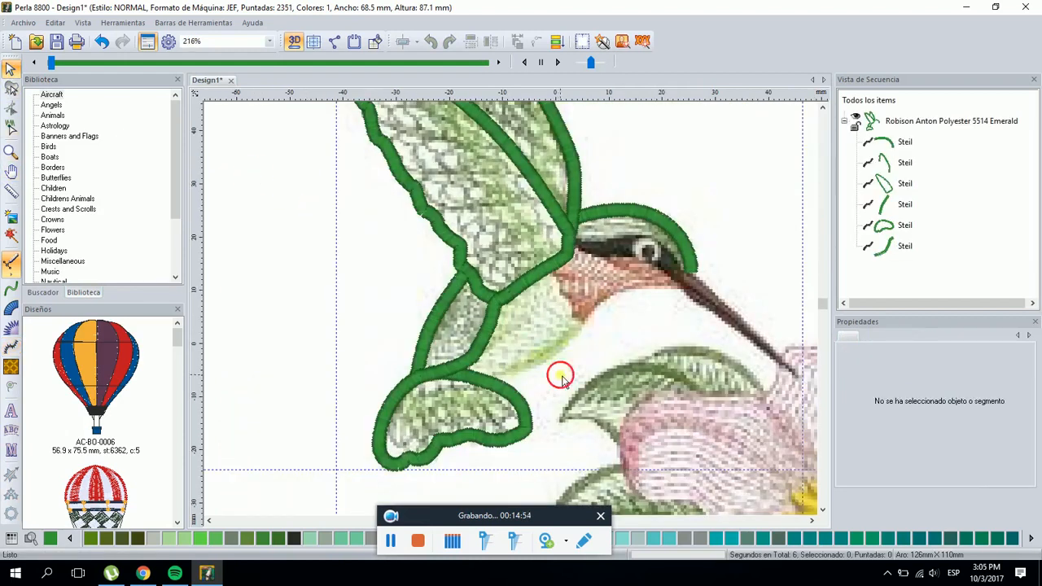
left_click(812, 521)
left_click(811, 521)
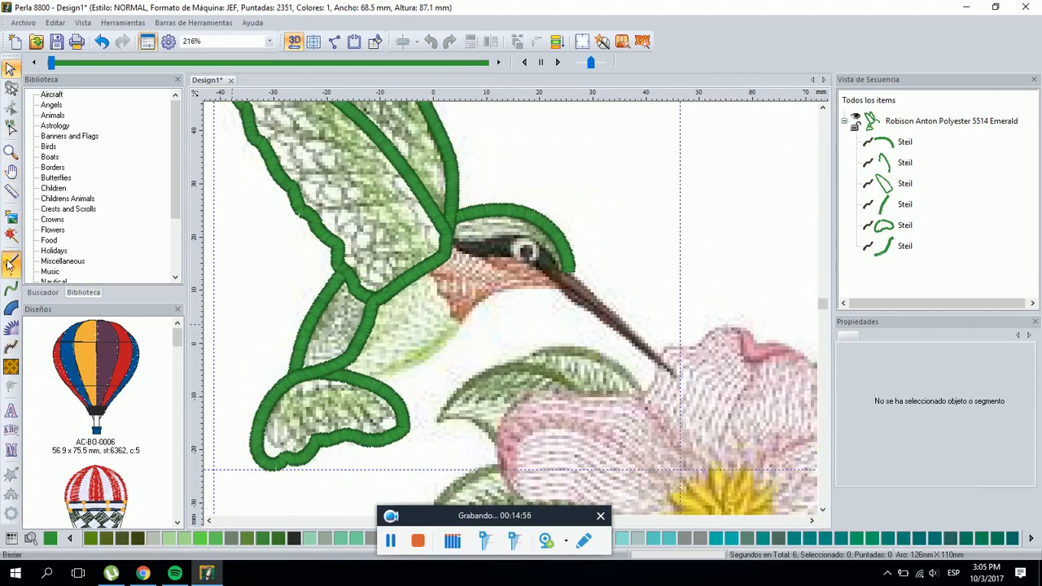
Trace a 2.0 mm cordón path along the bird's belly edge, from the upper edge of the tail to the lower tip of the throat
left_click(11, 347)
scroll(346, 360, "up", 1)
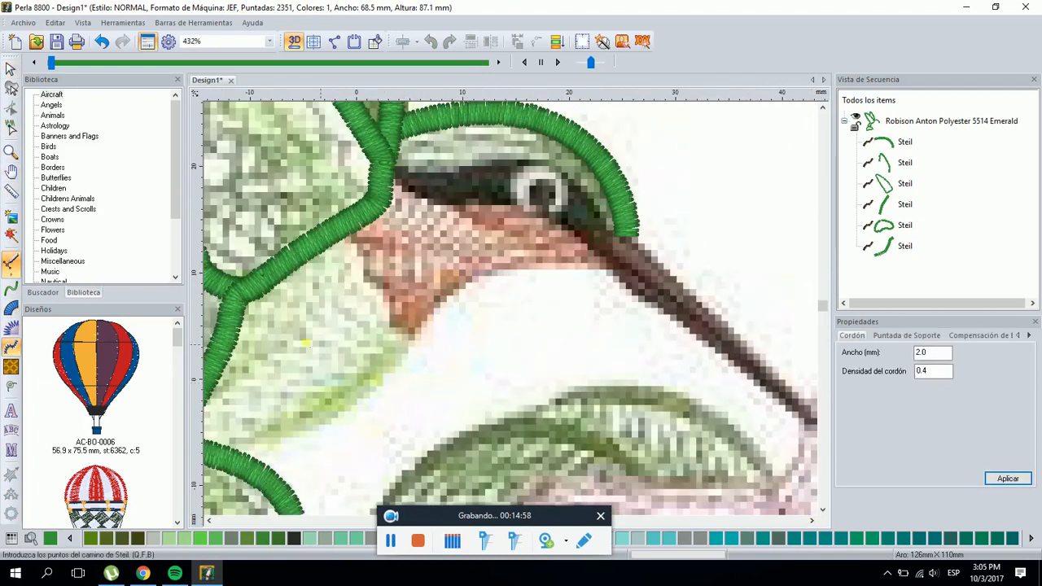
left_click_drag(320, 419, 359, 376)
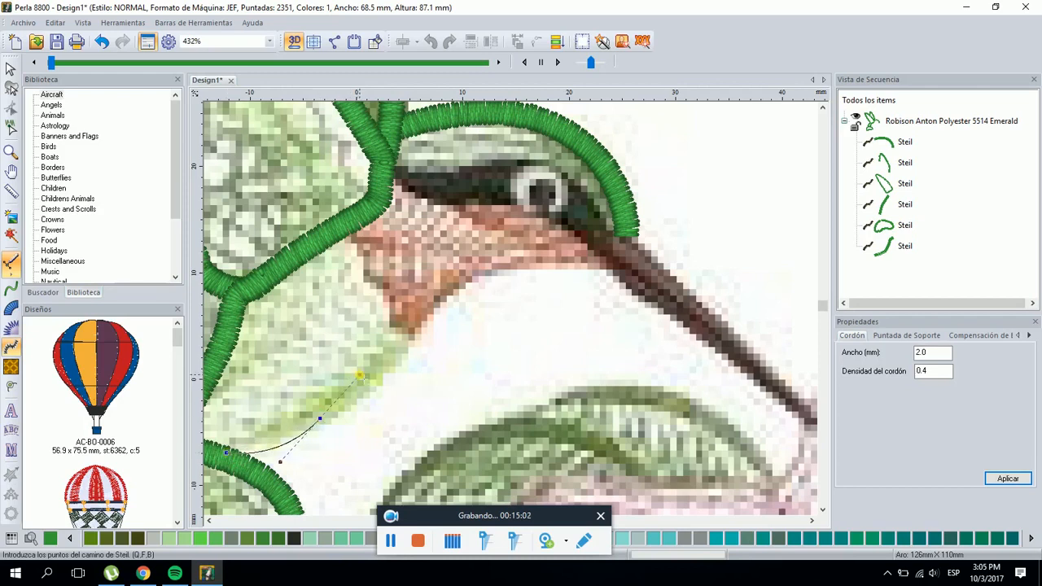
left_click_drag(408, 336, 418, 316)
right_click(414, 410)
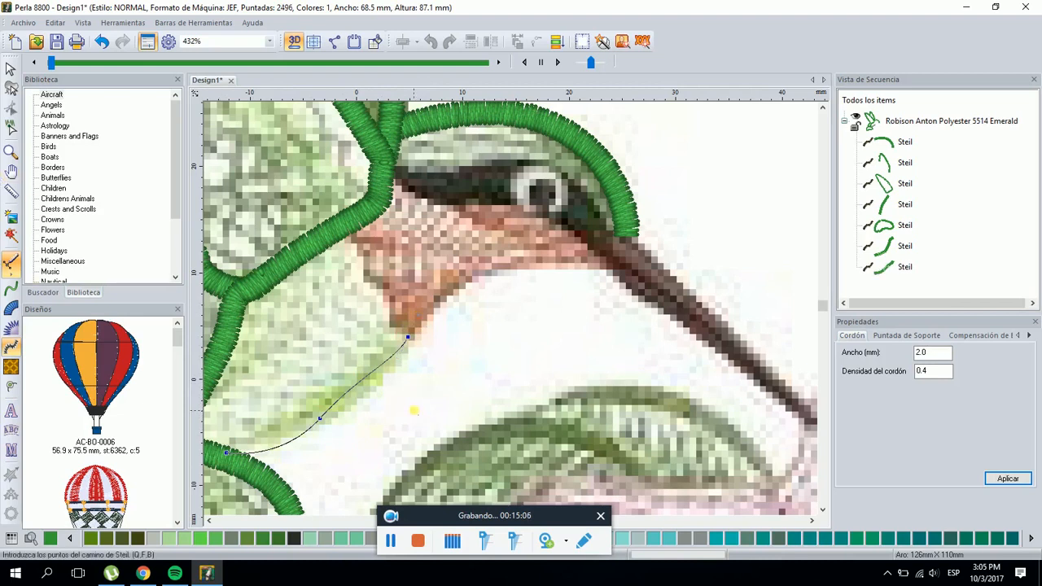
Try to move the belly path's start node onto the tail outline
left_click(208, 521)
left_click(209, 521)
left_click(208, 520)
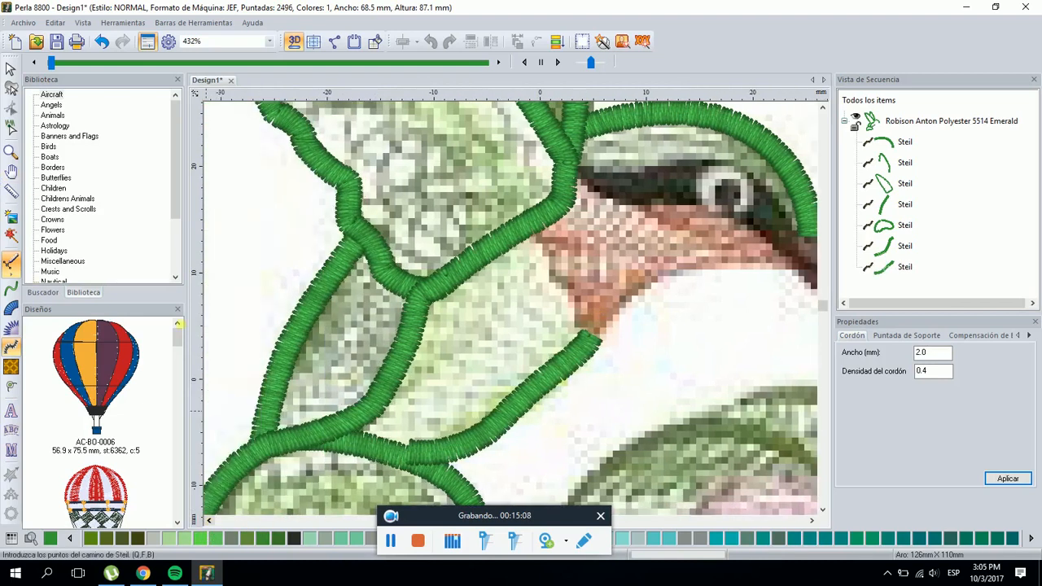
left_click(11, 109)
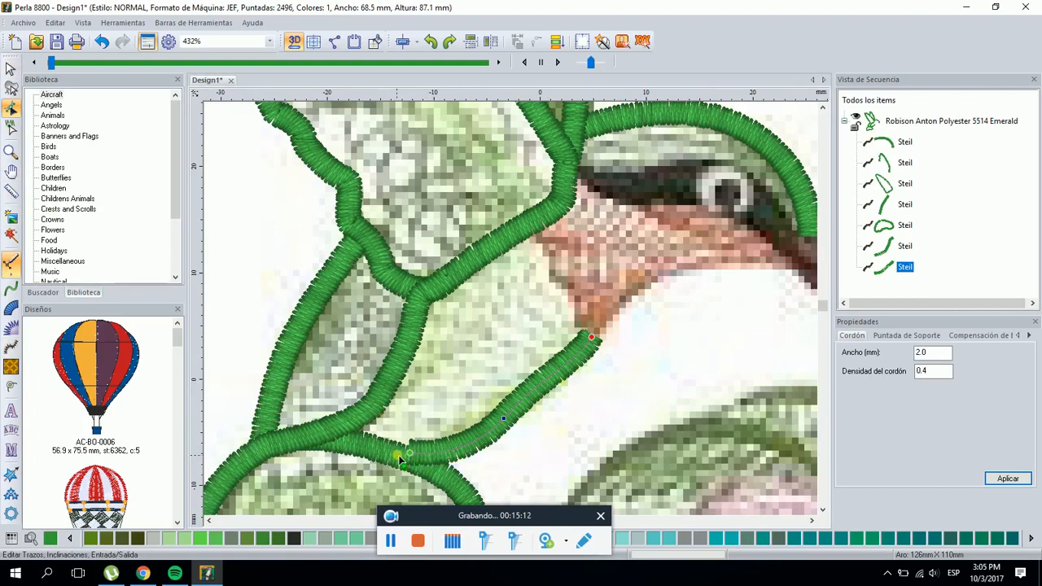
left_click(410, 453)
left_click(410, 454)
scroll(465, 459, "up", 1)
left_click(822, 510)
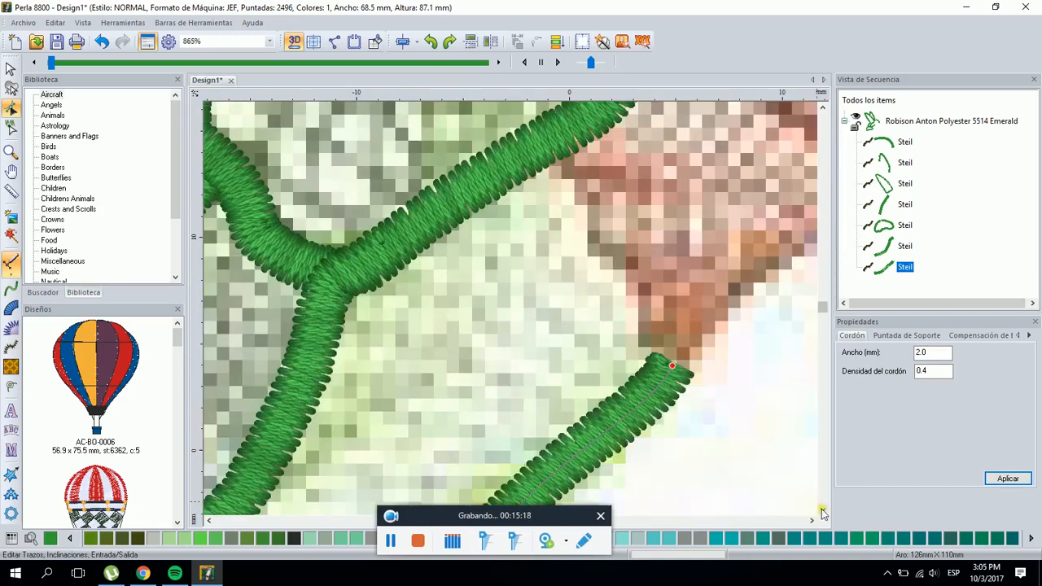
left_click(822, 510)
left_click(822, 511)
left_click(821, 511)
left_click(822, 510)
left_click(208, 521)
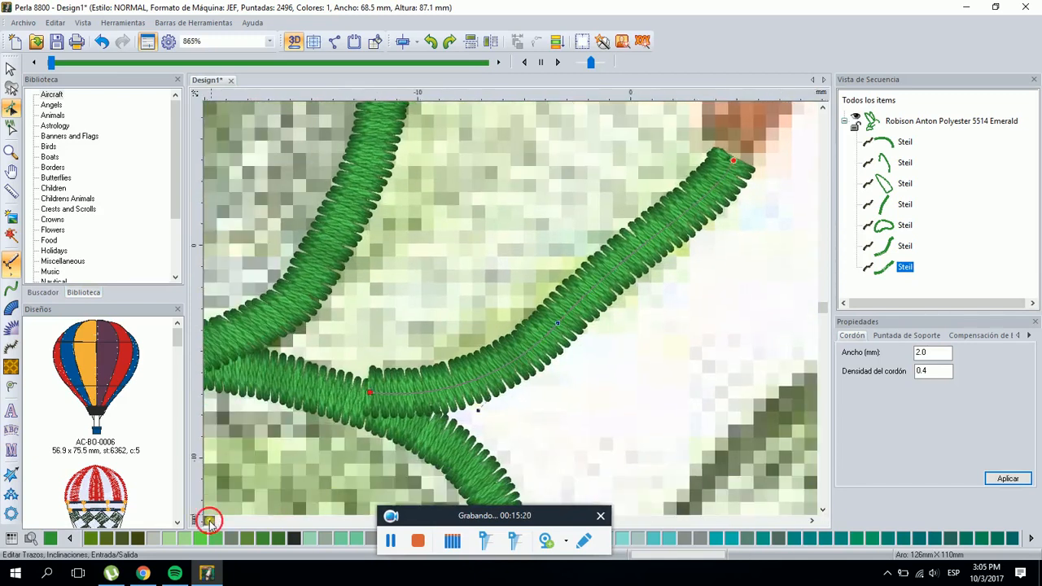
left_click(208, 521)
left_click(209, 521)
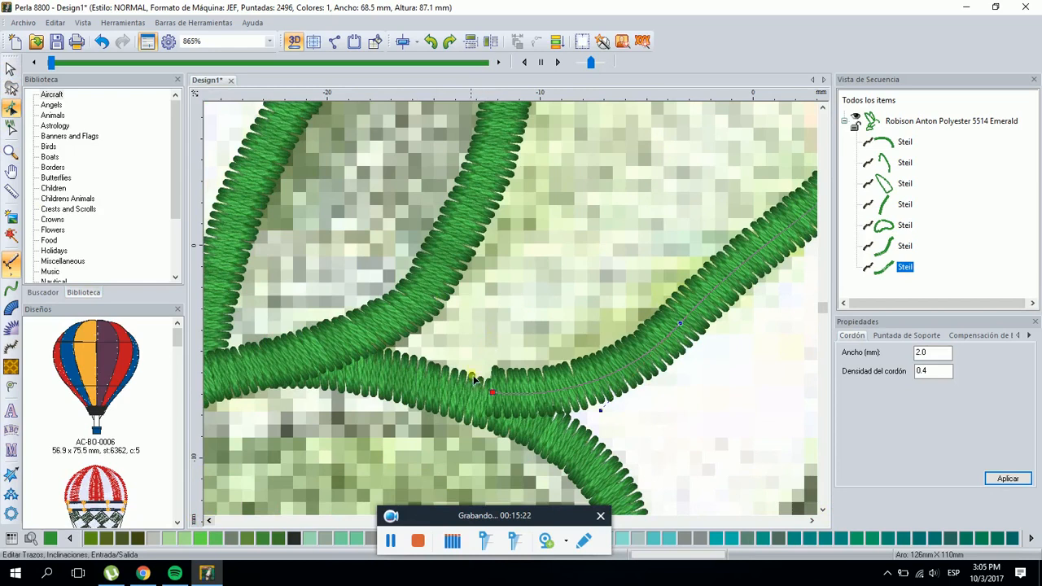
left_click(493, 394)
mouse_move(490, 397)
left_mouse_down()
mouse_move(462, 409)
mouse_move(474, 415)
left_mouse_up()
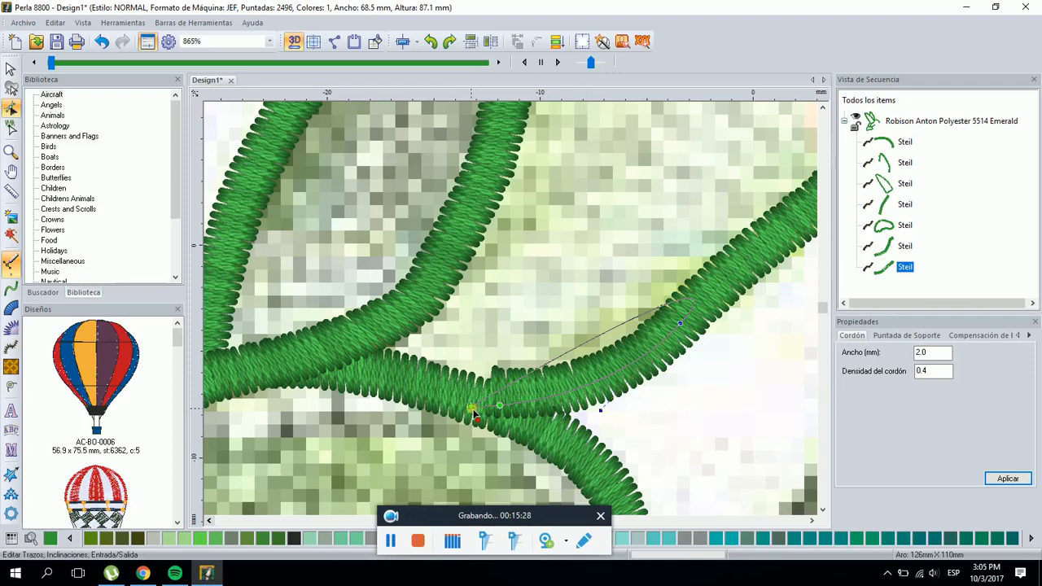
right_click(537, 340)
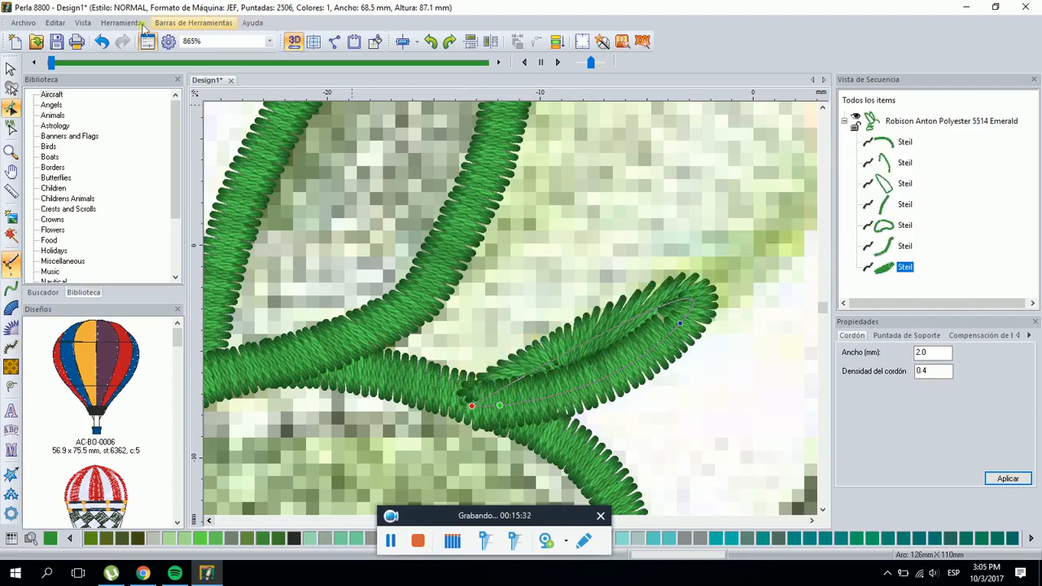
Undo the misplaced node moves on the belly path
left_click(101, 41)
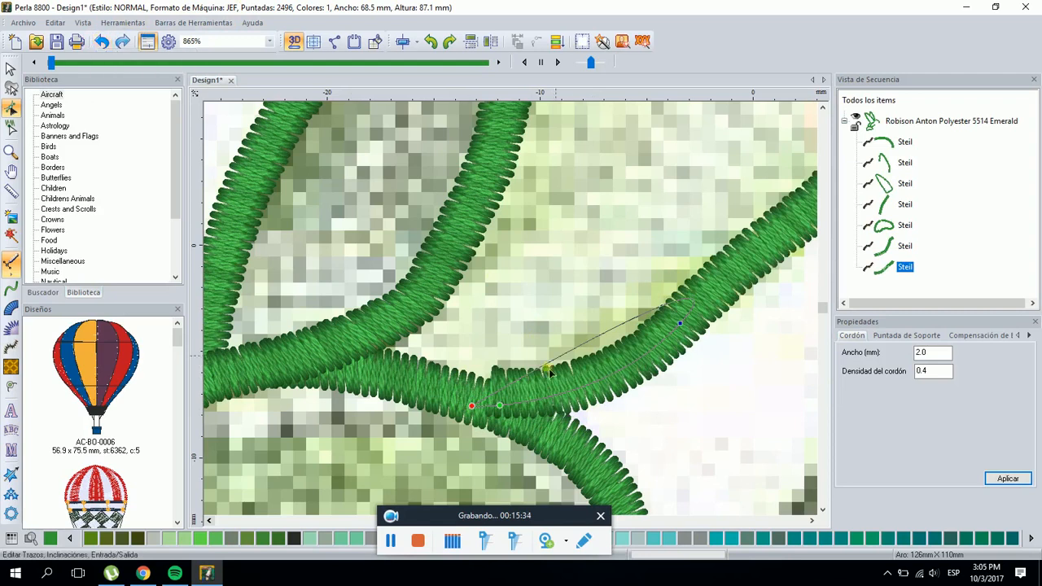
mouse_move(475, 411)
left_mouse_down()
mouse_move(749, 236)
mouse_move(740, 271)
left_mouse_up()
scroll(733, 300, "down", 2)
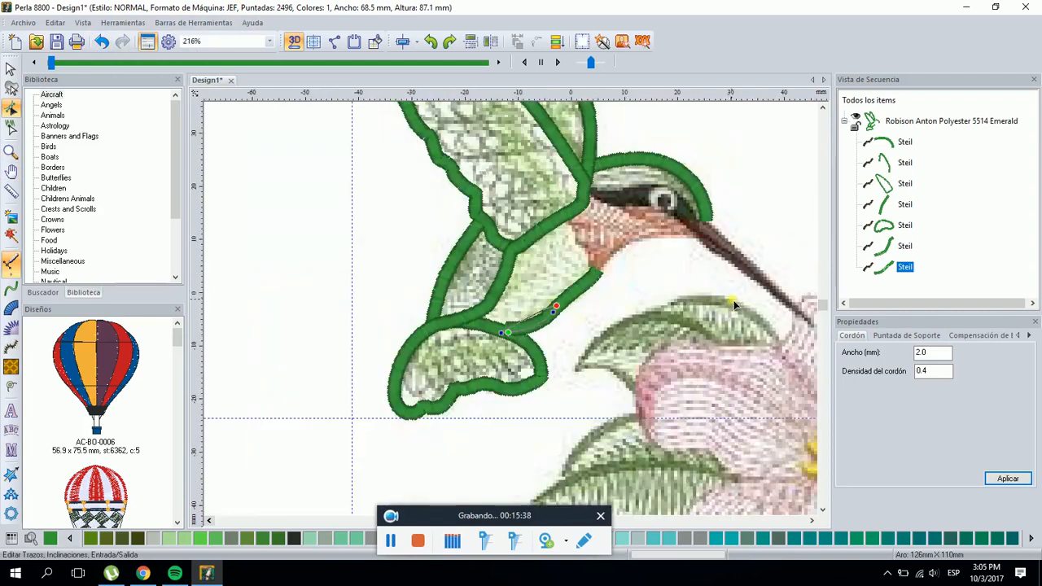
left_click(102, 41)
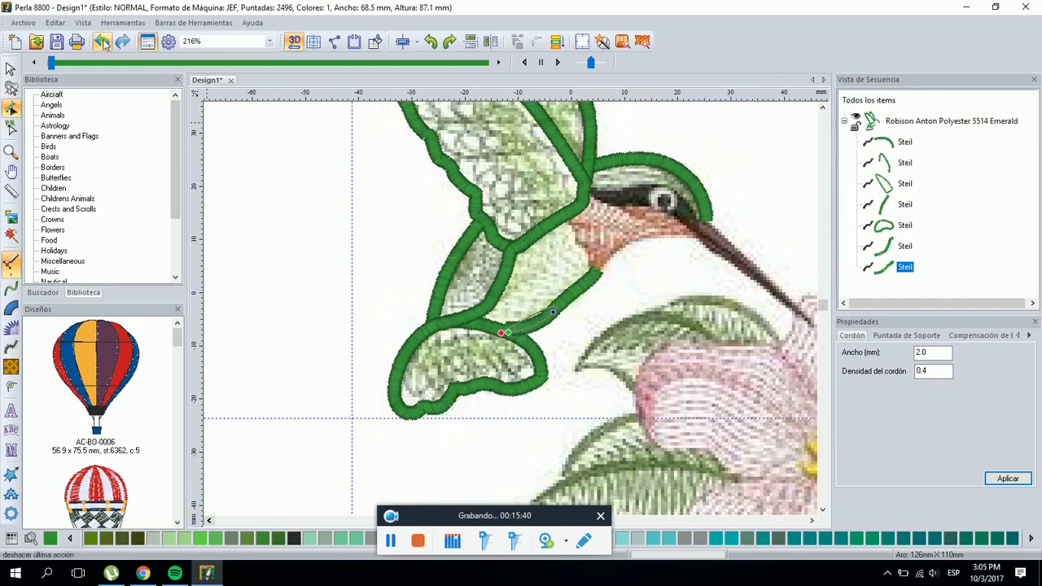
left_click(102, 42)
Move the belly path's start node slightly back so that it overlaps the tail outline
left_click(577, 357)
scroll(537, 341, "up", 1)
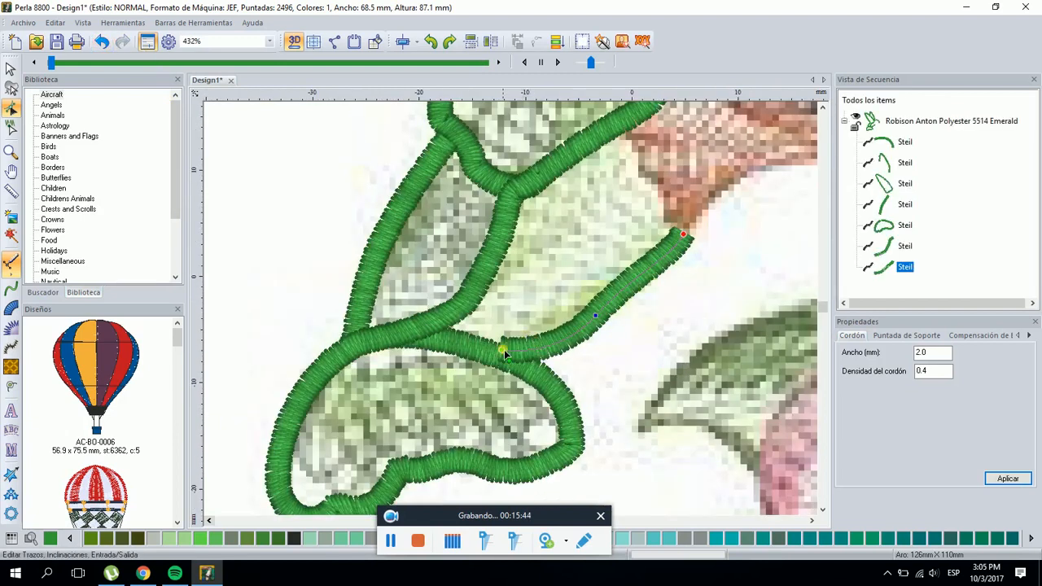
left_click(502, 353)
left_click_drag(503, 355, 491, 358)
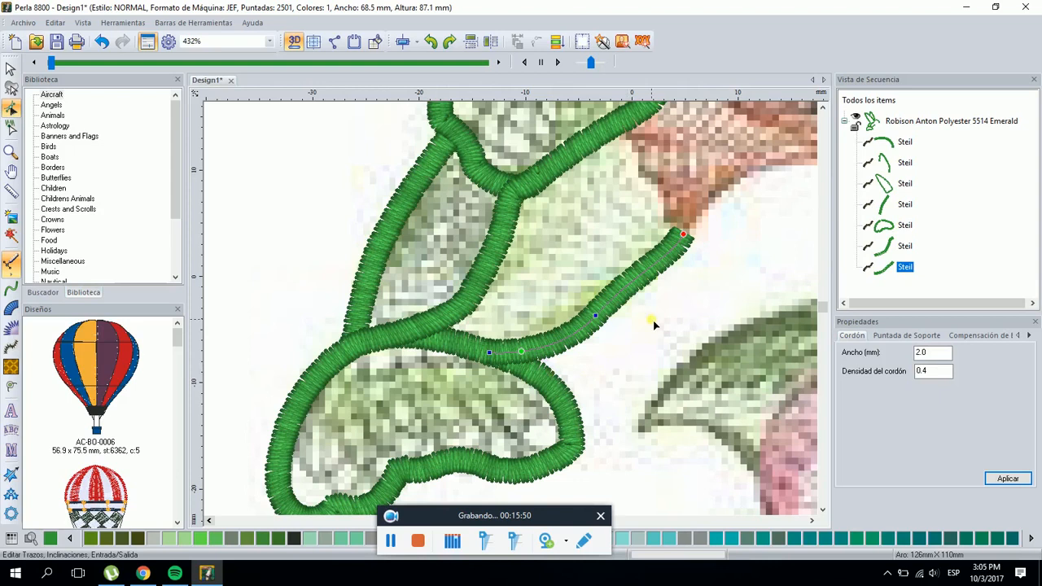
Shift the belly path's middle node slightly outward and make it a Simétrico node
left_click(595, 317)
mouse_move(596, 318)
left_mouse_down()
mouse_move(603, 326)
mouse_move(603, 313)
left_mouse_up()
left_click(102, 42)
left_click_drag(599, 317, 597, 333)
right_click(596, 334)
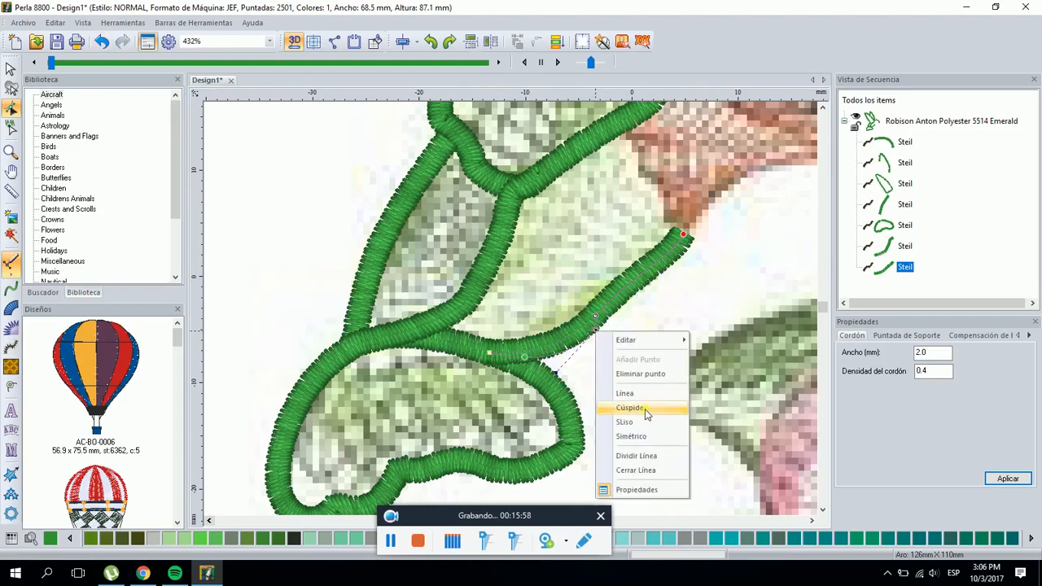
left_click(631, 377)
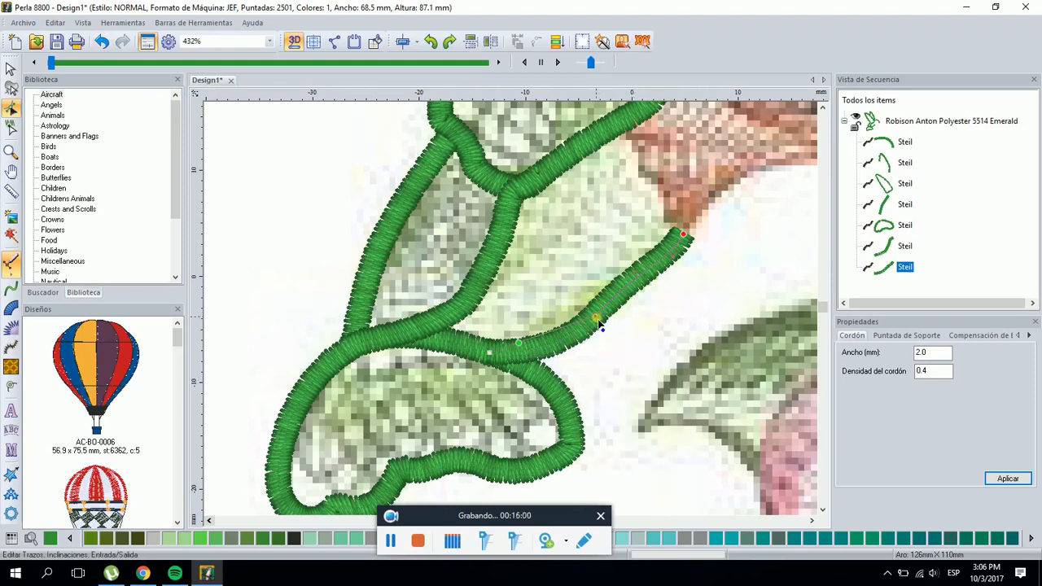
right_click(598, 330)
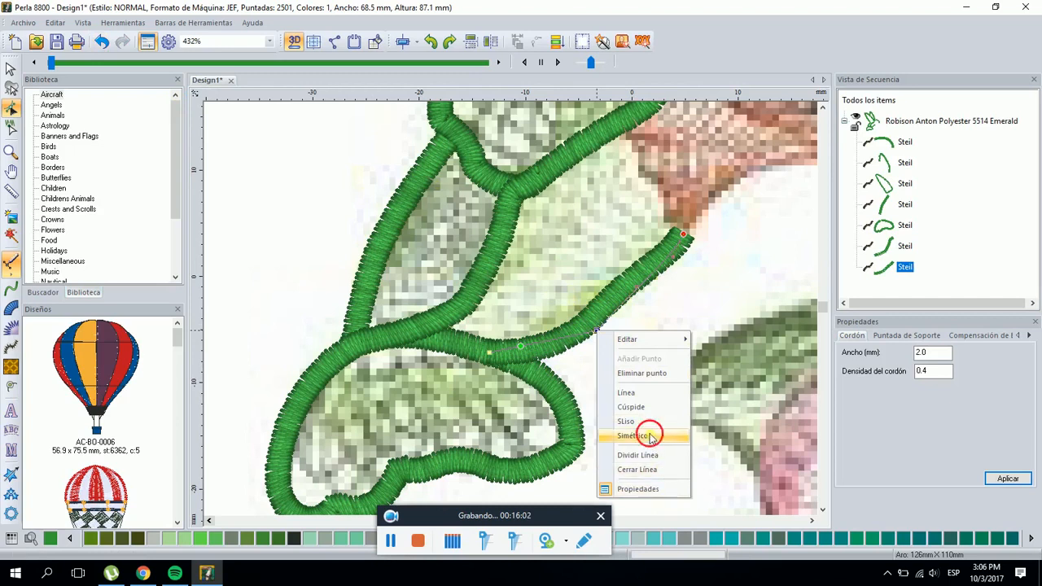
left_click(635, 435)
Adjust the curve handle at the belly path's middle node, shift the node slightly inward and deselect the path
left_click_drag(557, 353, 555, 370)
left_click(606, 341)
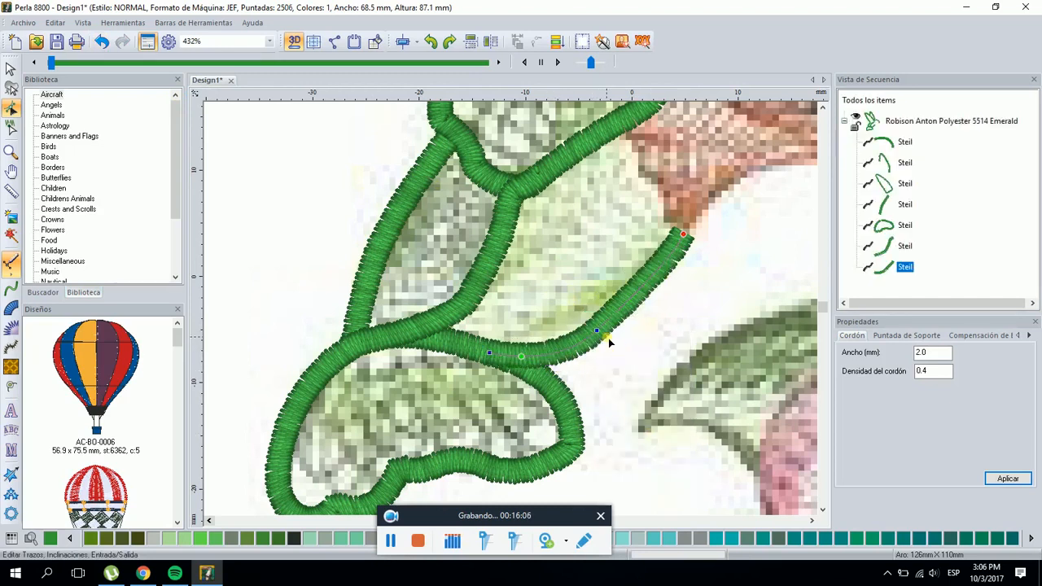
left_click_drag(600, 335, 598, 311)
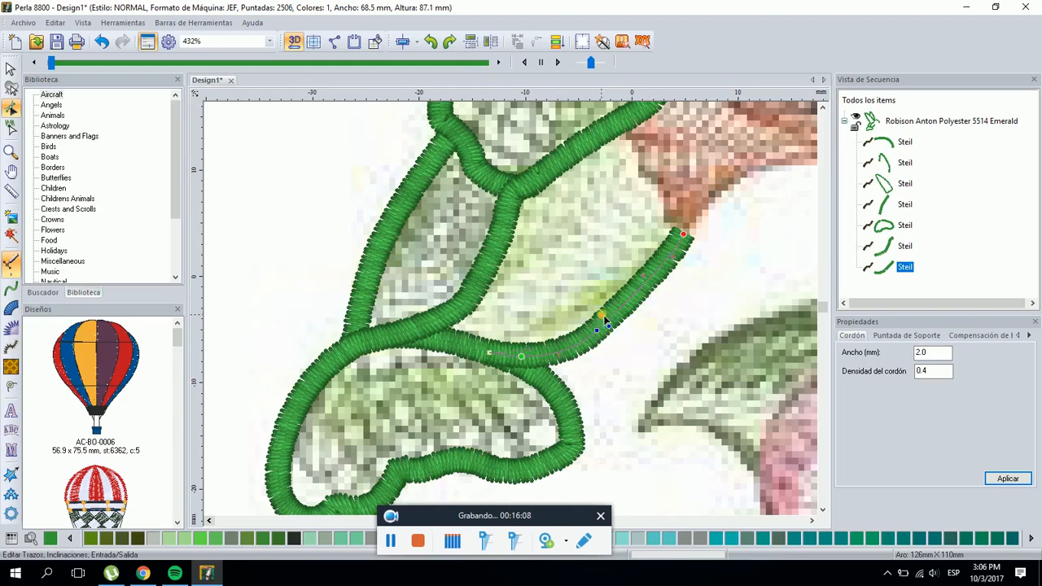
left_click(654, 331)
scroll(655, 332, "down", 1)
left_click(11, 70)
left_click(248, 191)
Prepare a new 2.0 mm cordón path in Robison Anton Polyester 5899 Passion Rose thread for the throat
left_click(811, 519)
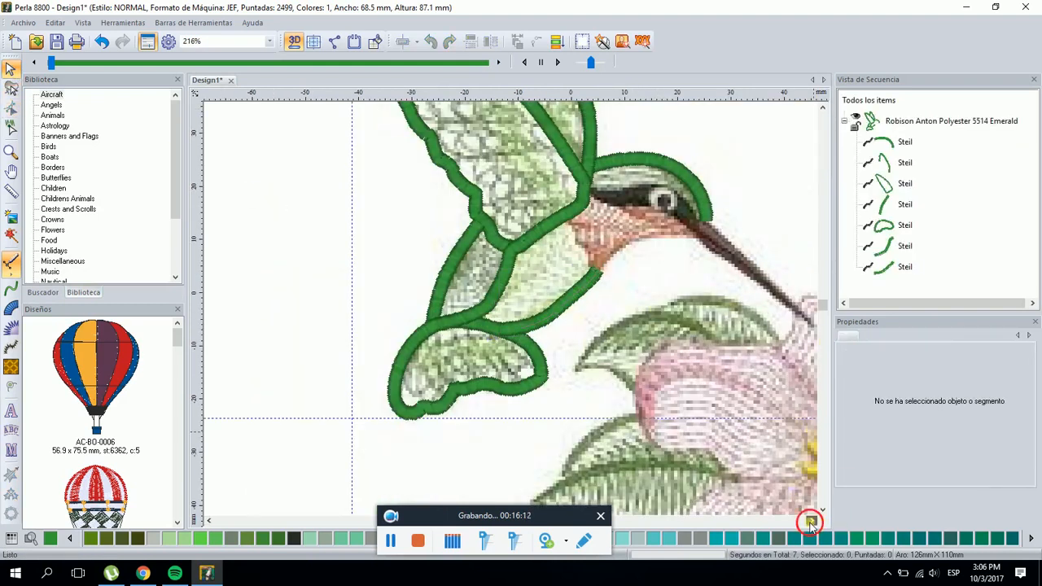
scroll(465, 207, "up", 1)
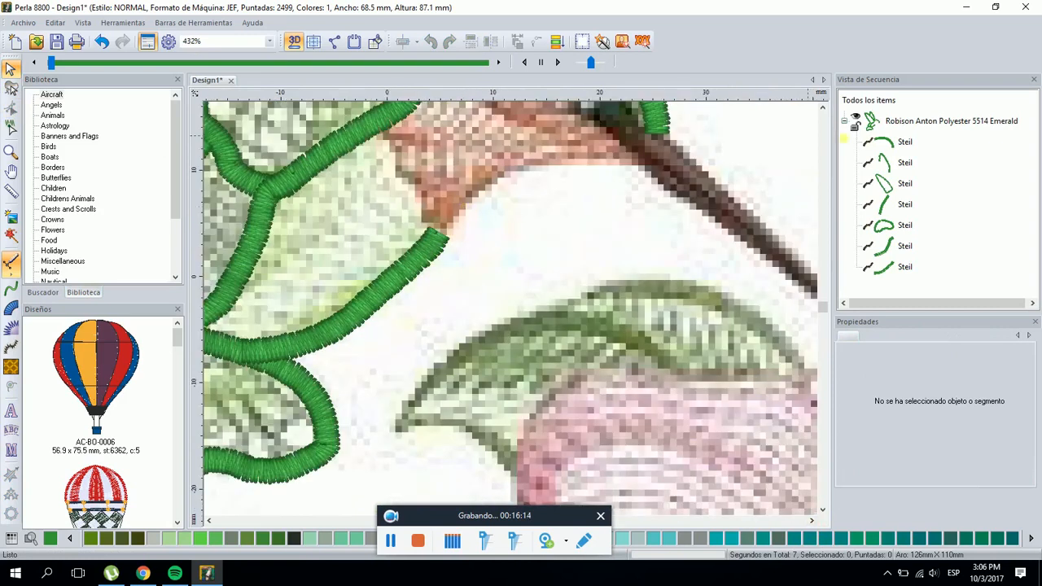
left_click(822, 99)
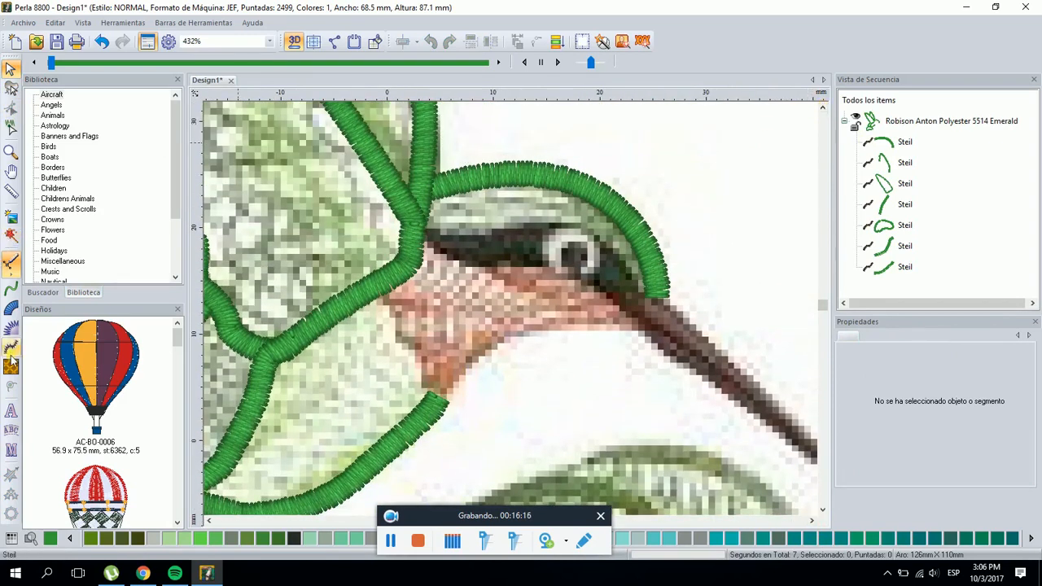
left_click(10, 366)
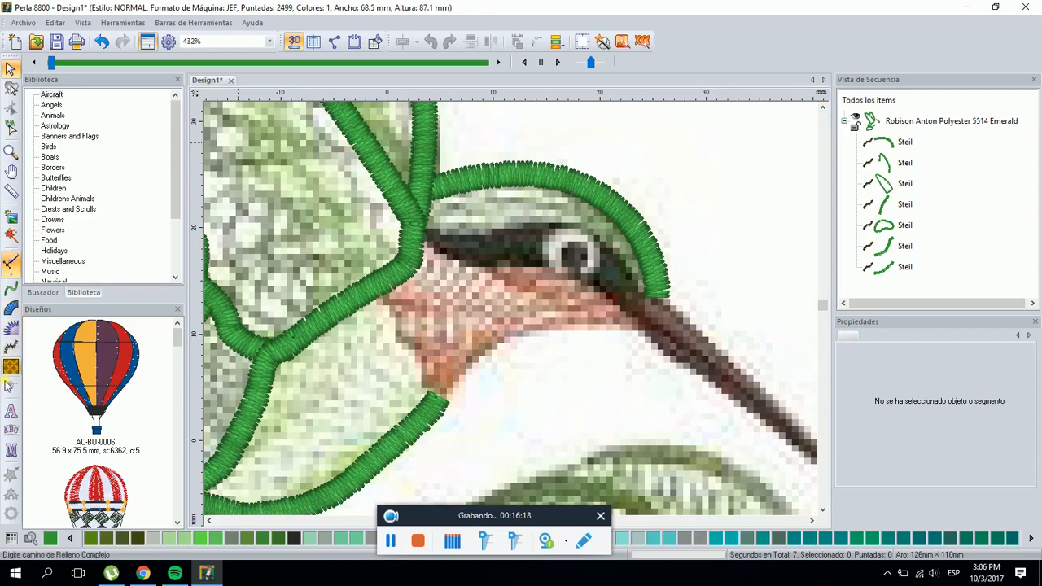
left_click(11, 346)
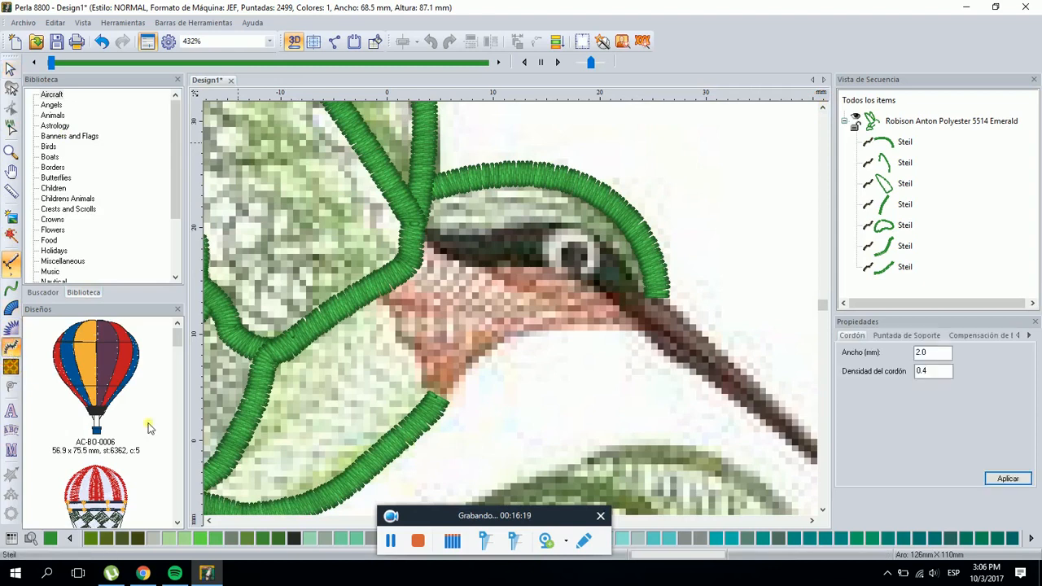
left_click(71, 539)
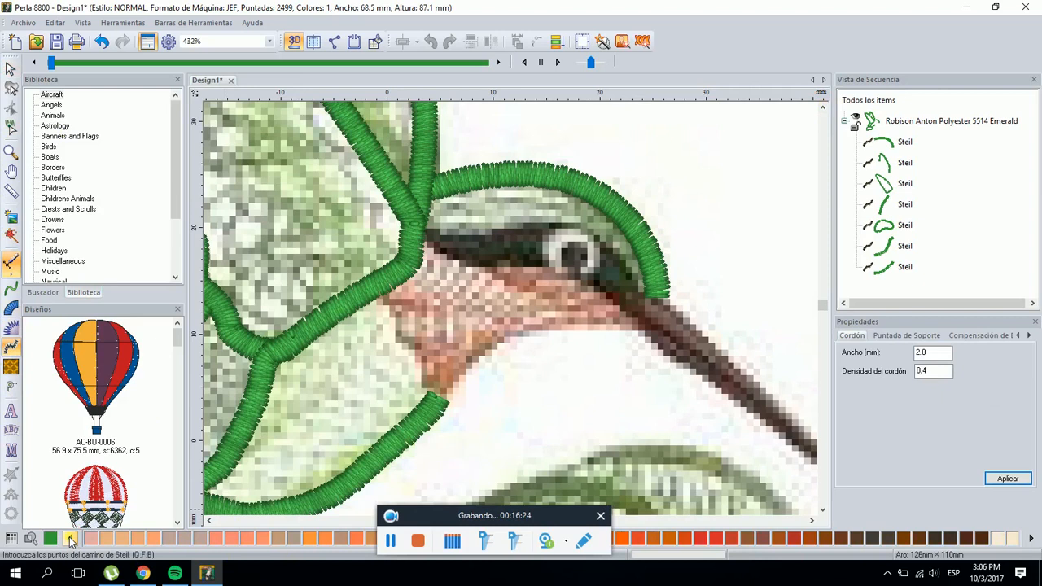
left_click(71, 539)
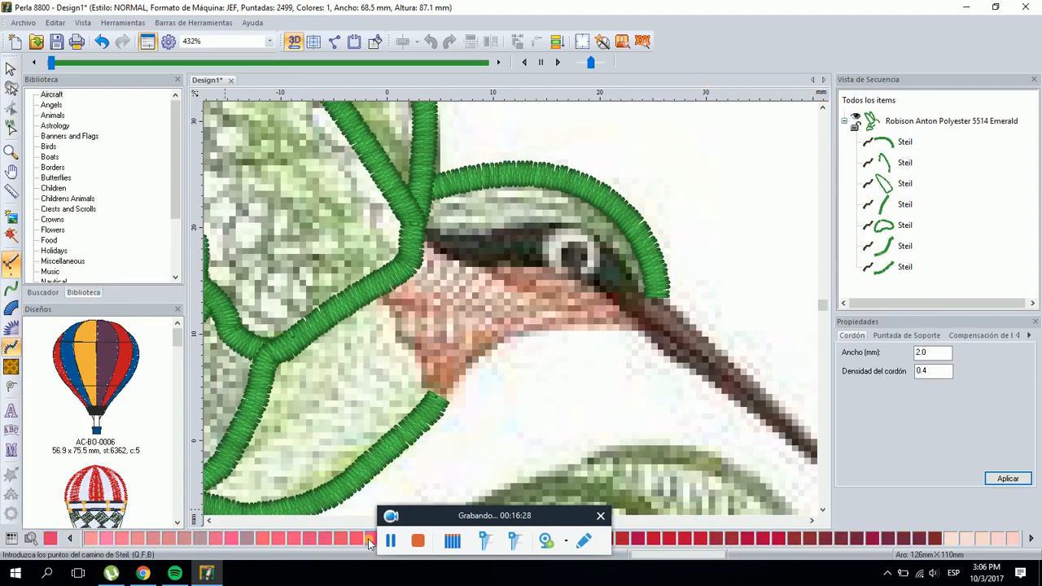
Trace the throat from the beak's base along its lower edge to the tip, and in a zigzag up to the front wing outline
left_click(641, 329)
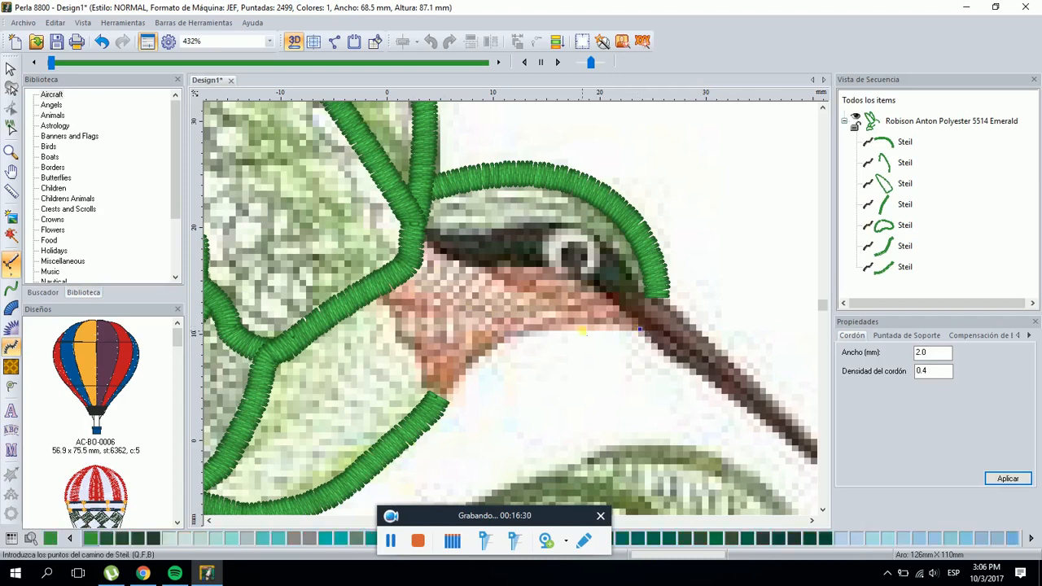
left_click(532, 330)
left_click(431, 403)
left_click(416, 344)
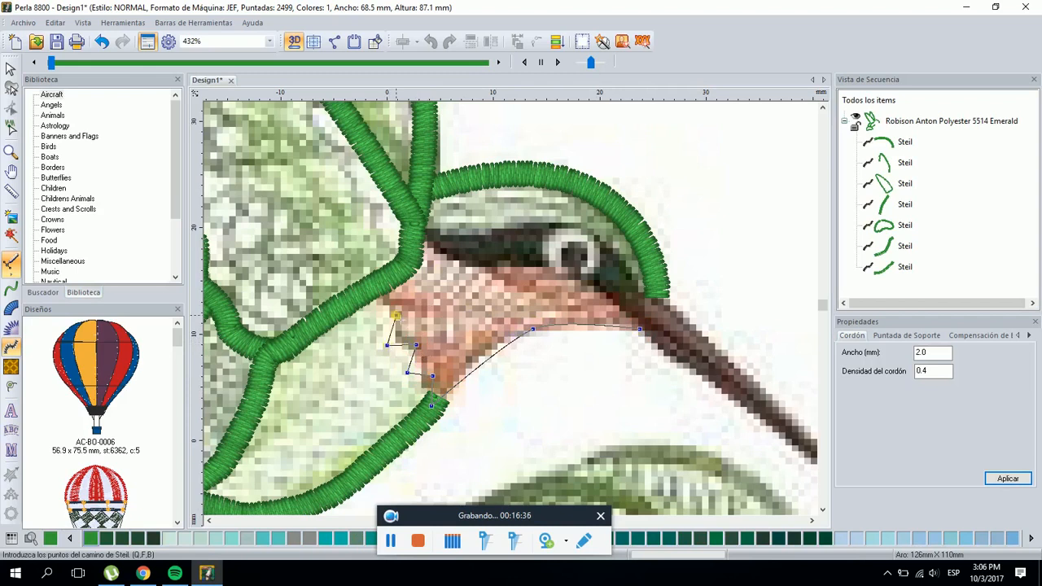
left_click(361, 298)
key("Return")
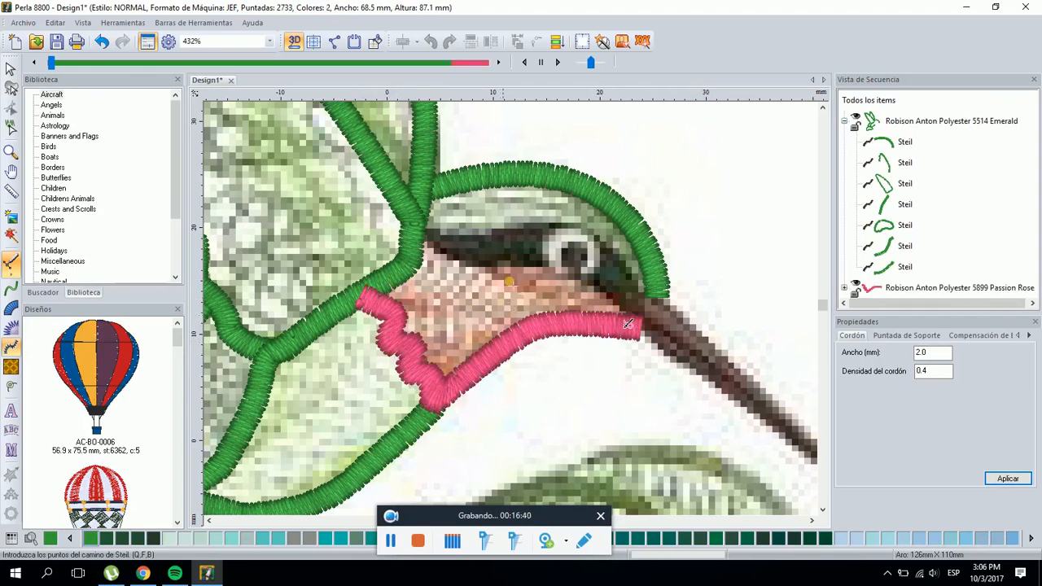
left_click(10, 68)
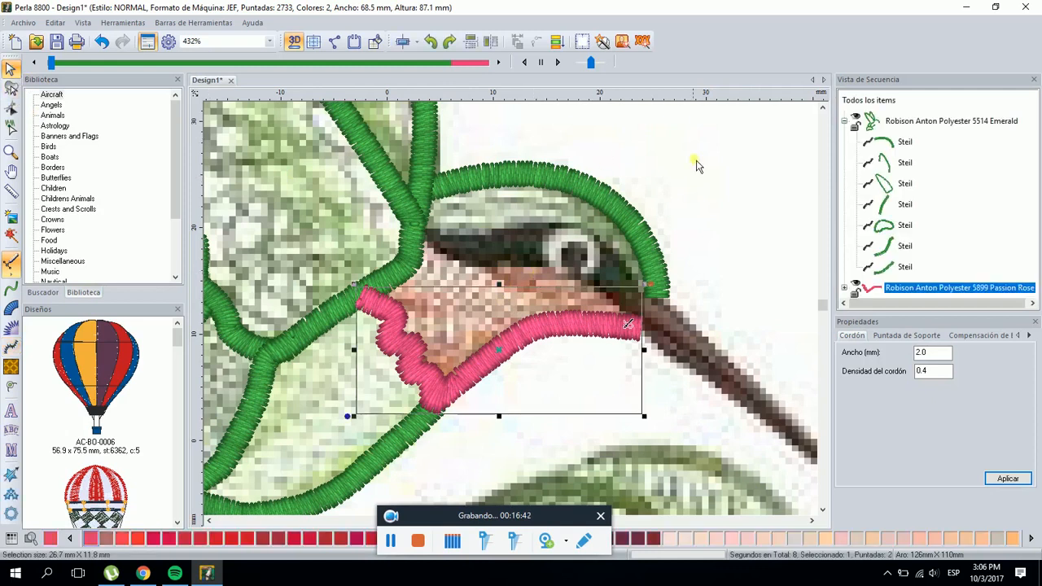
left_click(676, 286)
scroll(583, 323, "down", 1)
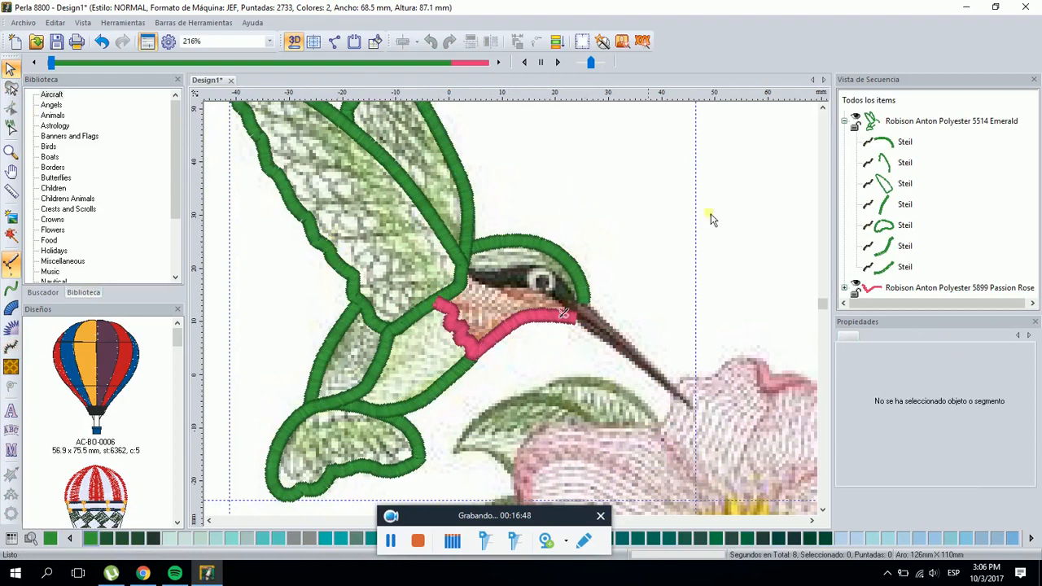
Edit the throat path's nodes and pull its zigzag end node slightly back from the front wing outline
scroll(517, 345, "up", 1)
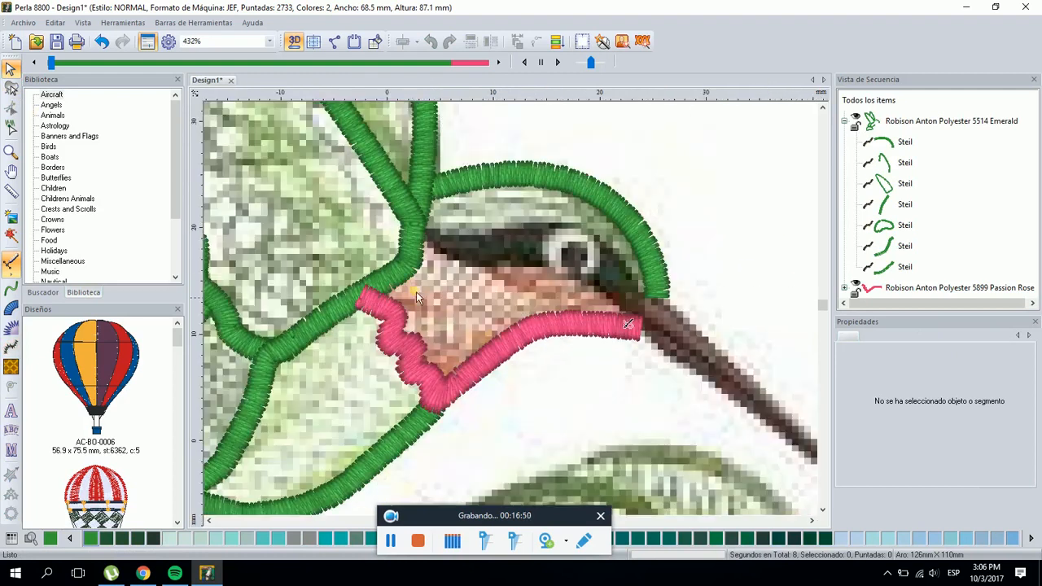
scroll(386, 303, "up", 1)
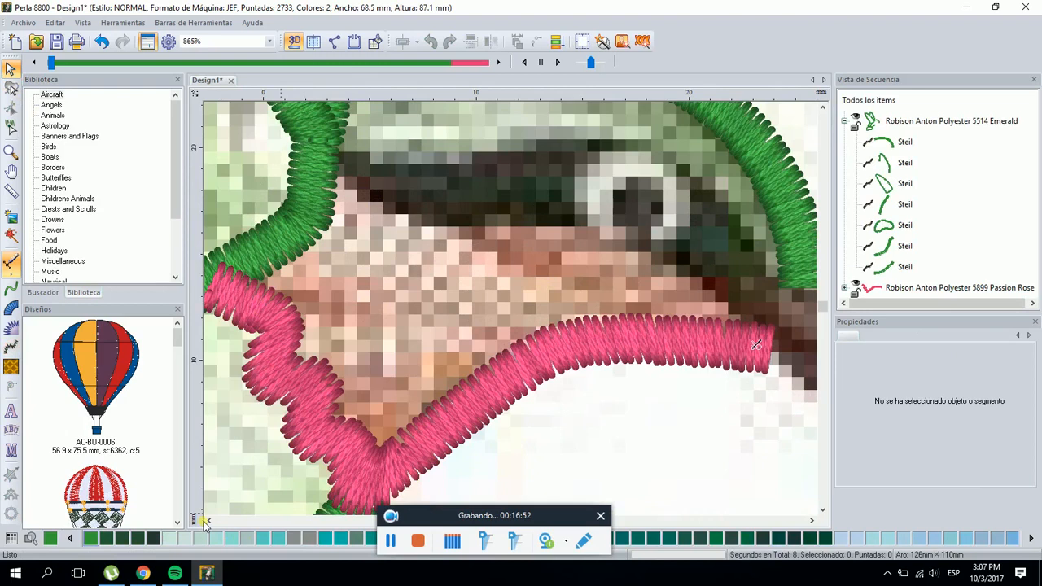
left_click(208, 520)
left_click(209, 520)
left_click(457, 322)
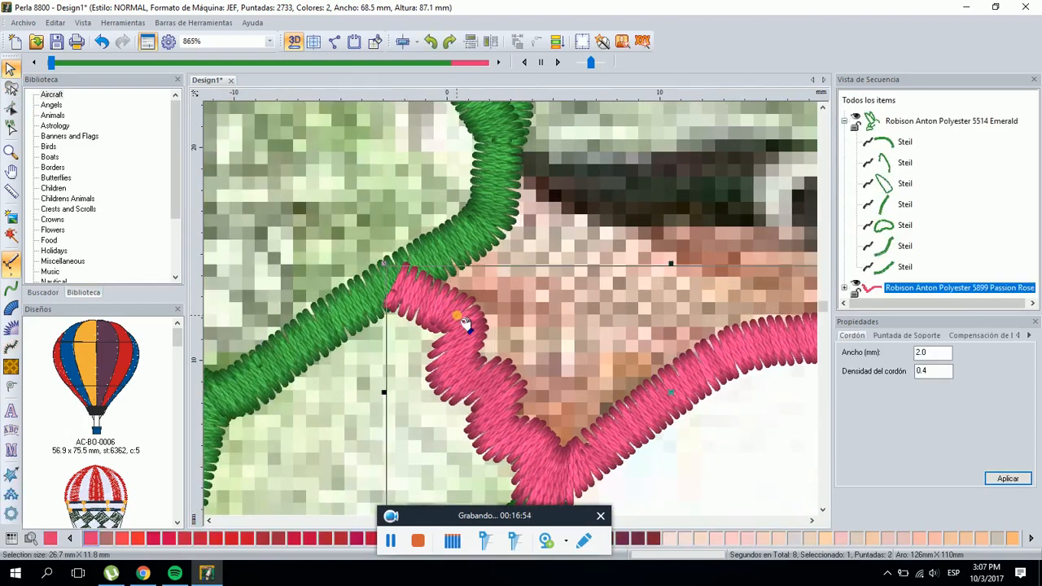
left_click(10, 109)
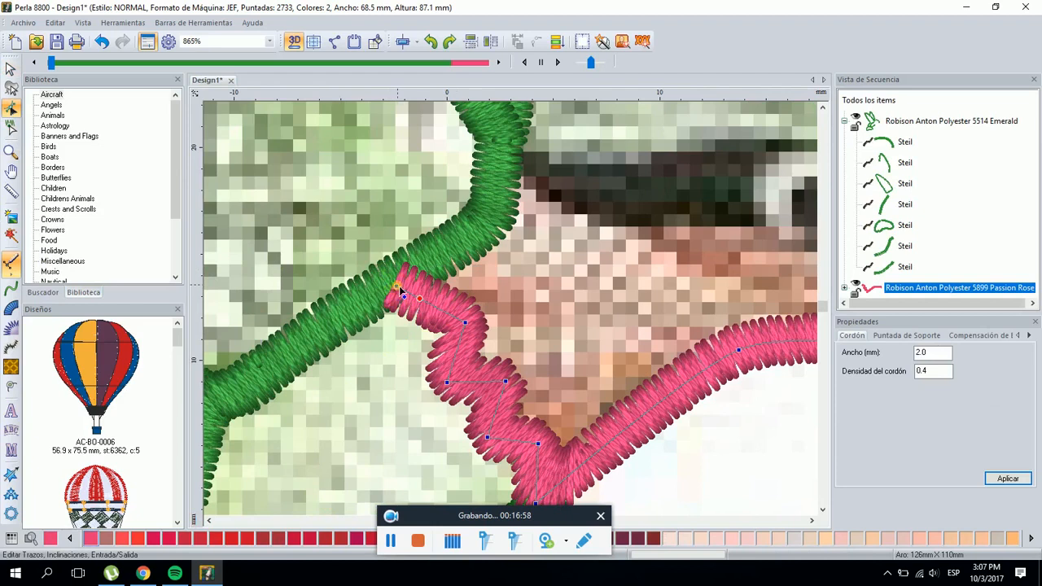
left_click_drag(420, 304, 431, 307)
left_click_drag(433, 301, 423, 301)
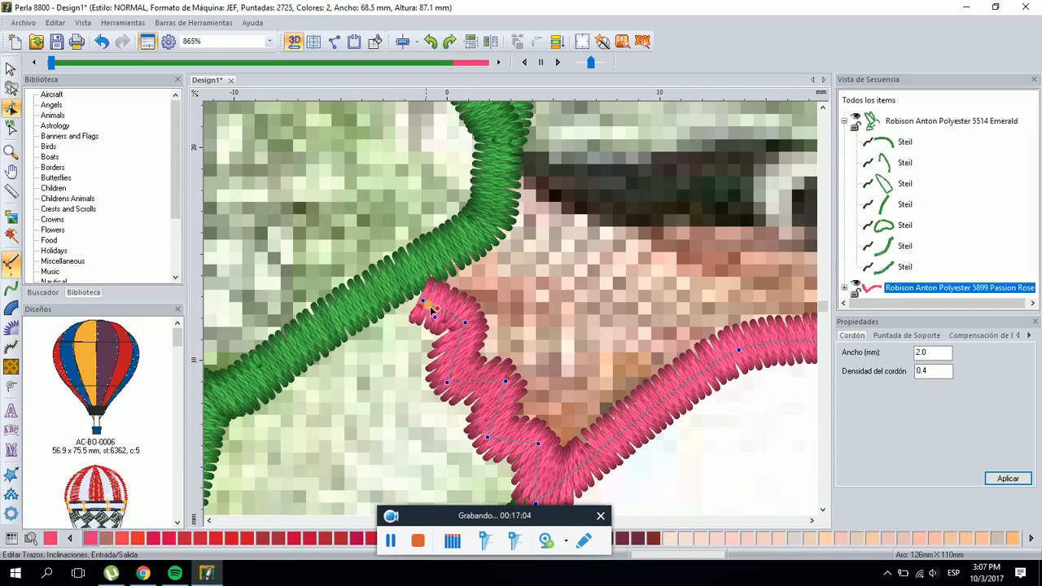
Make the throat path's zigzag end node Simétrico, fine-tune its position and curve handle against the wing outline, and deselect the path
right_click(424, 302)
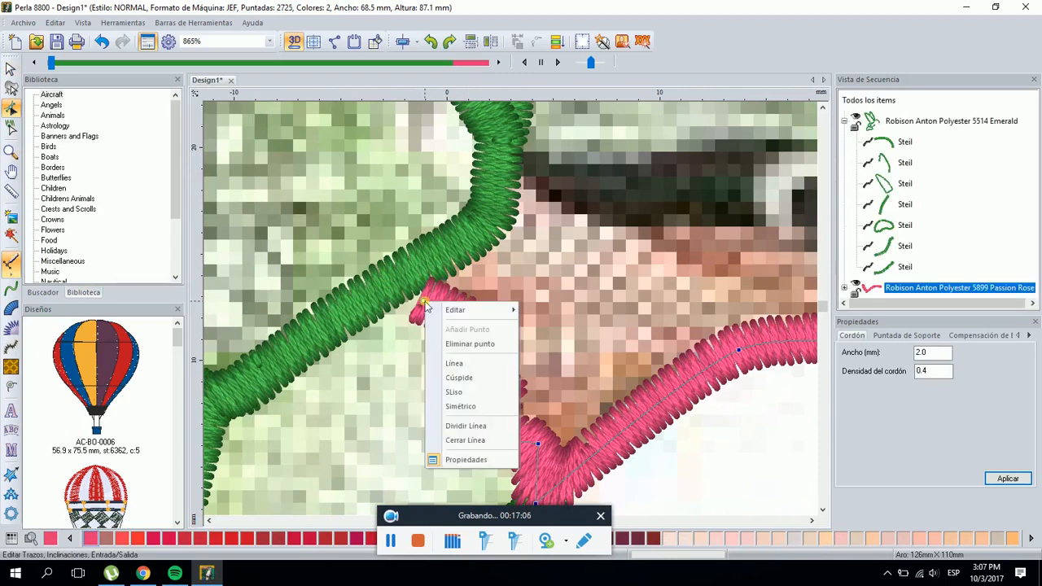
left_click(460, 407)
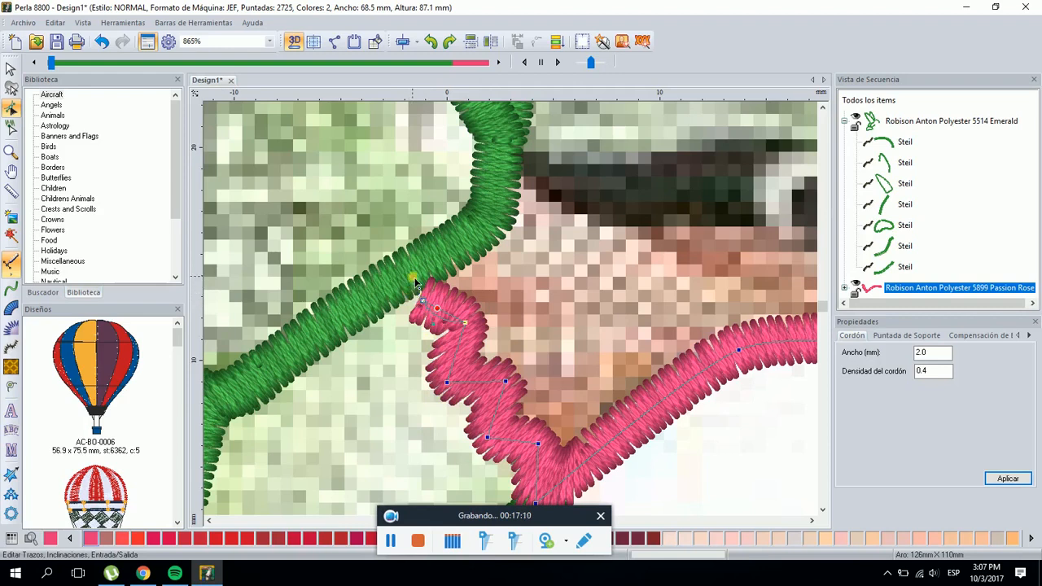
left_click_drag(436, 309, 432, 313)
left_click(424, 301)
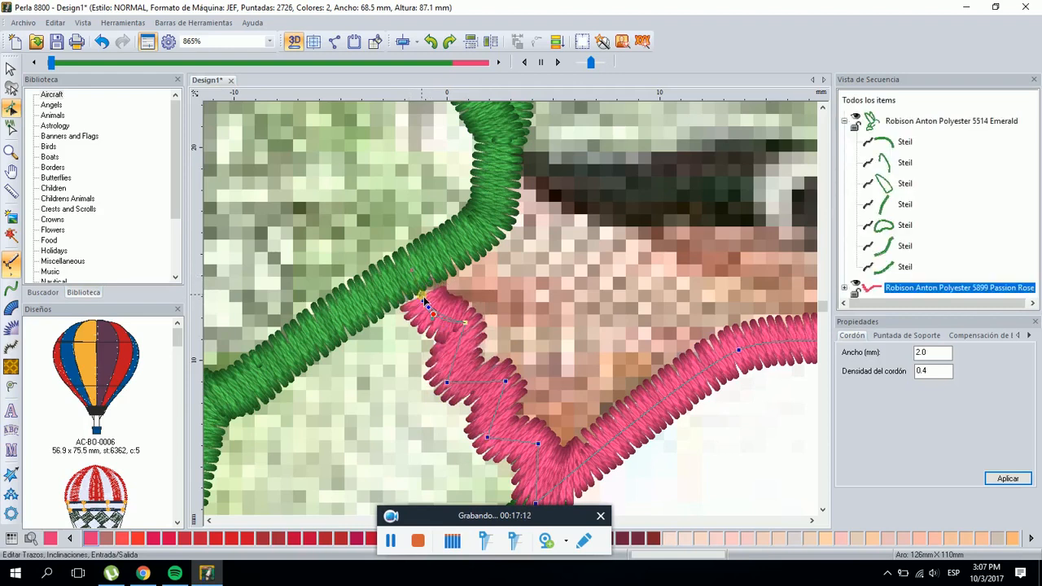
left_click(433, 320)
left_click_drag(437, 328, 442, 319)
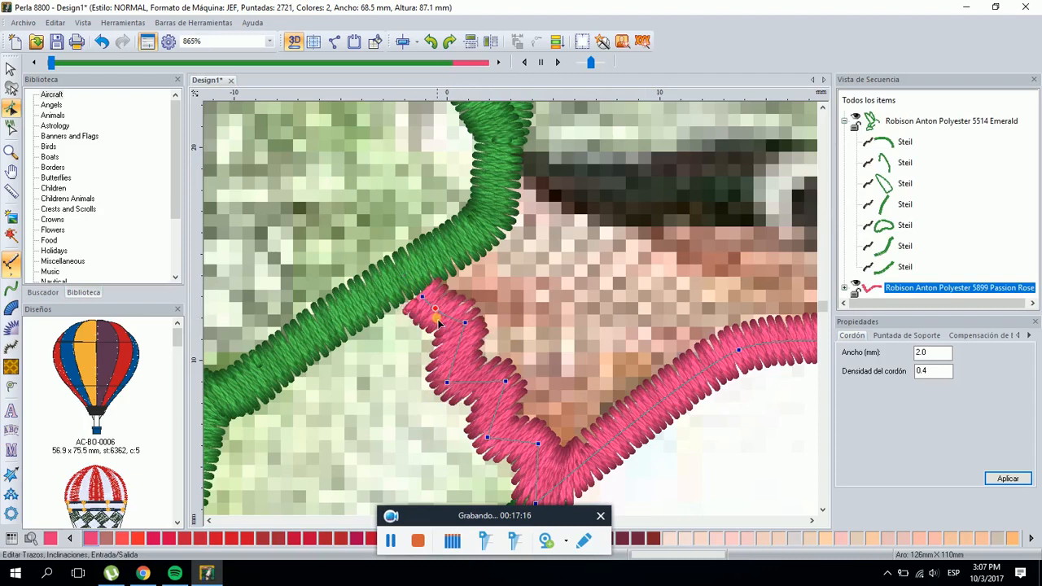
left_click_drag(425, 306, 443, 333)
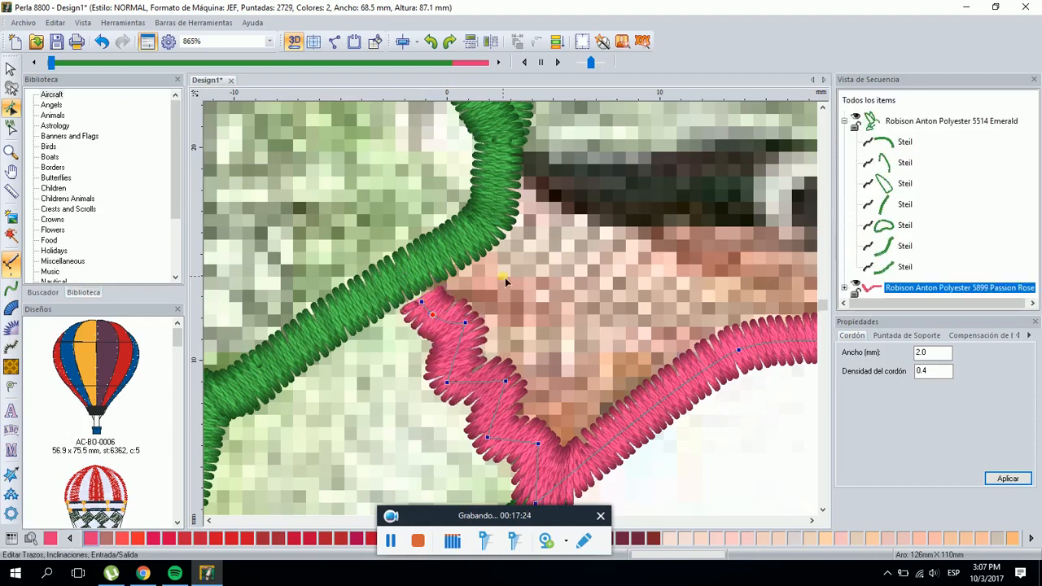
scroll(504, 278, "down", 1)
left_click(11, 69)
left_click(602, 161)
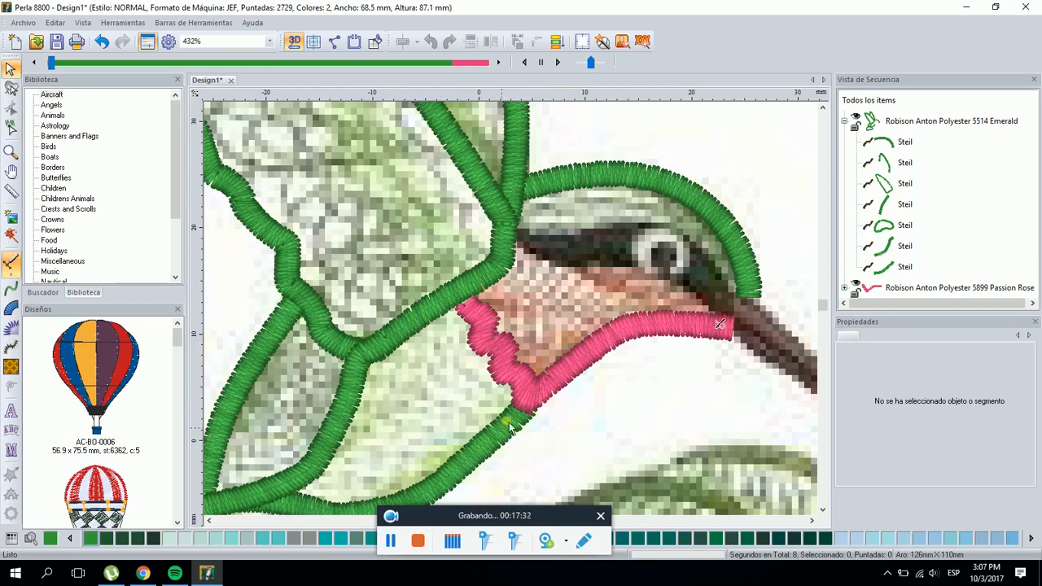
Start a Camino Cordón path at the beak's base below the eye and set its drawing mode to straight lines
scroll(521, 396, "down", 1)
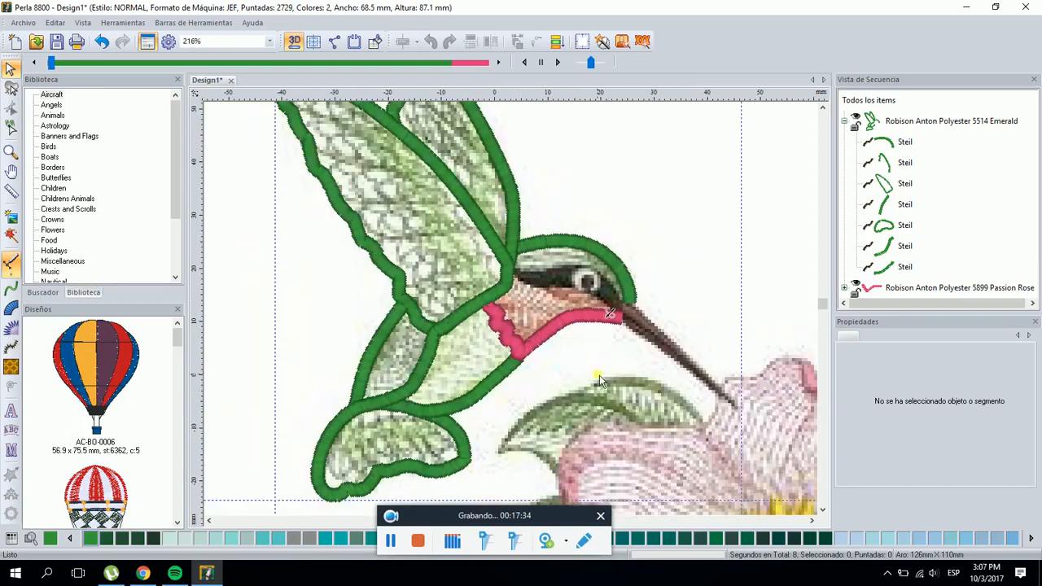
left_click(583, 315)
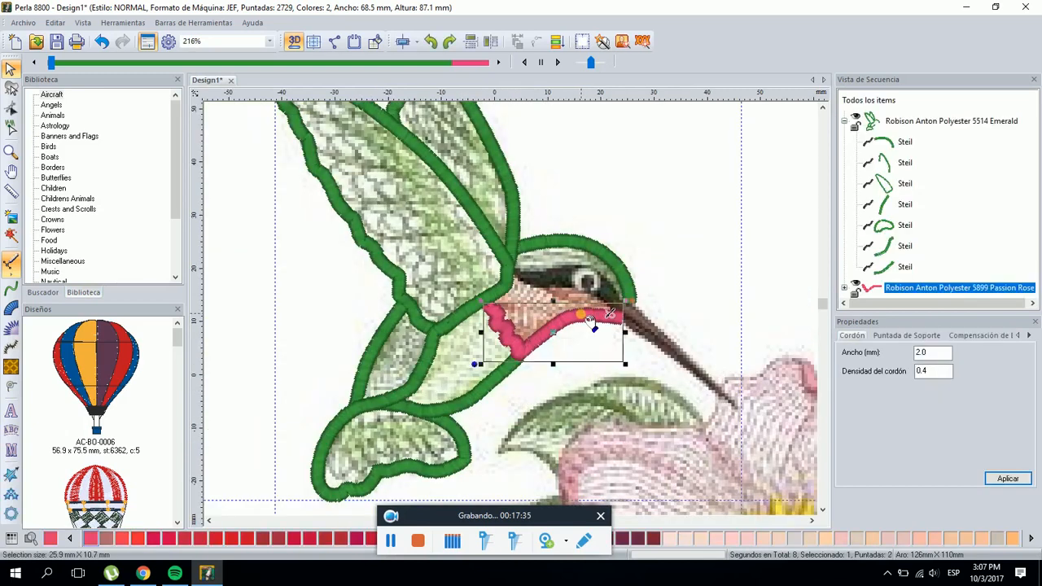
left_click(614, 219)
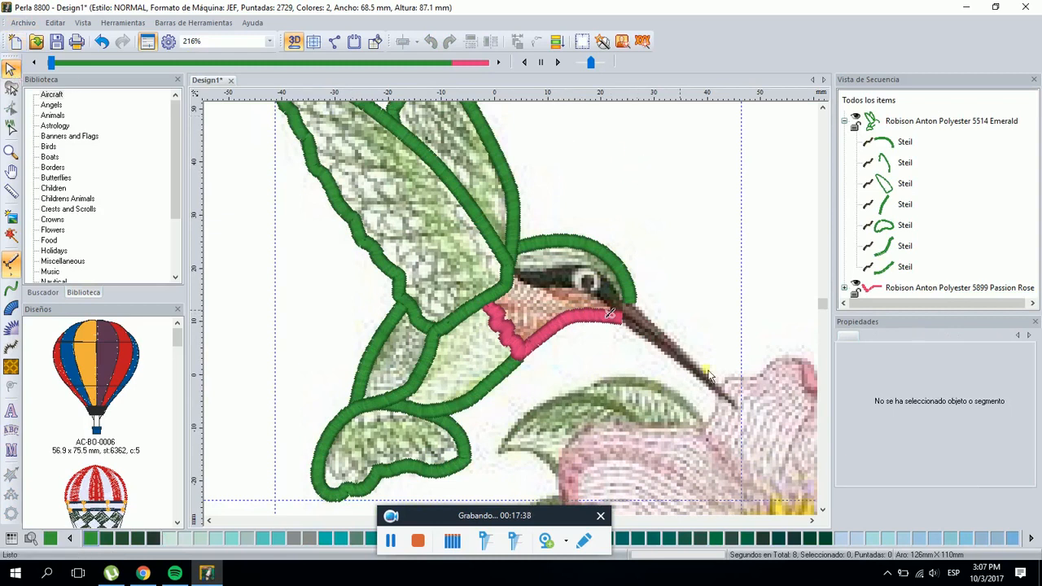
scroll(712, 352, "up", 1)
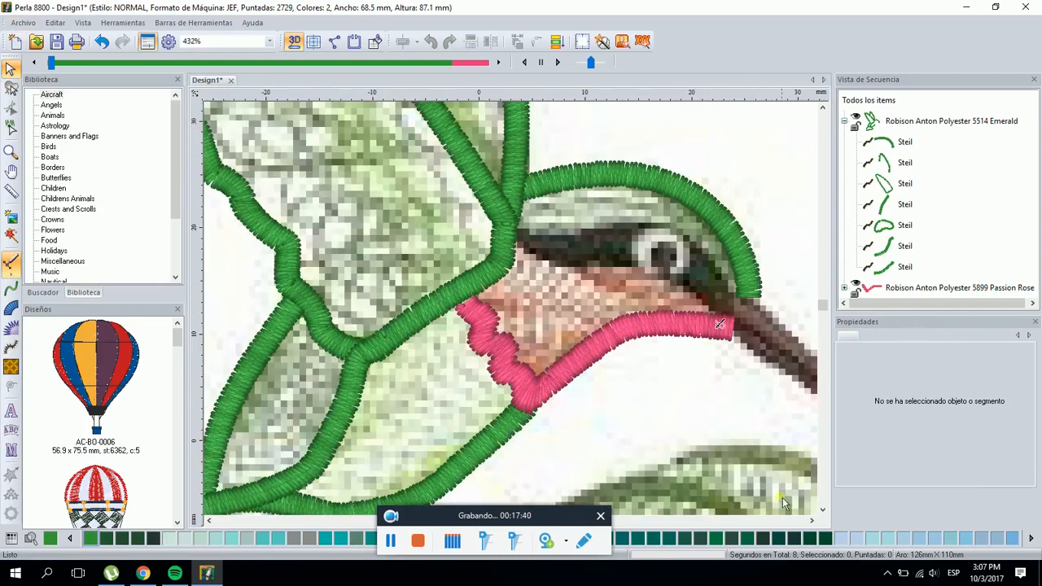
scroll(803, 528, "right", 4)
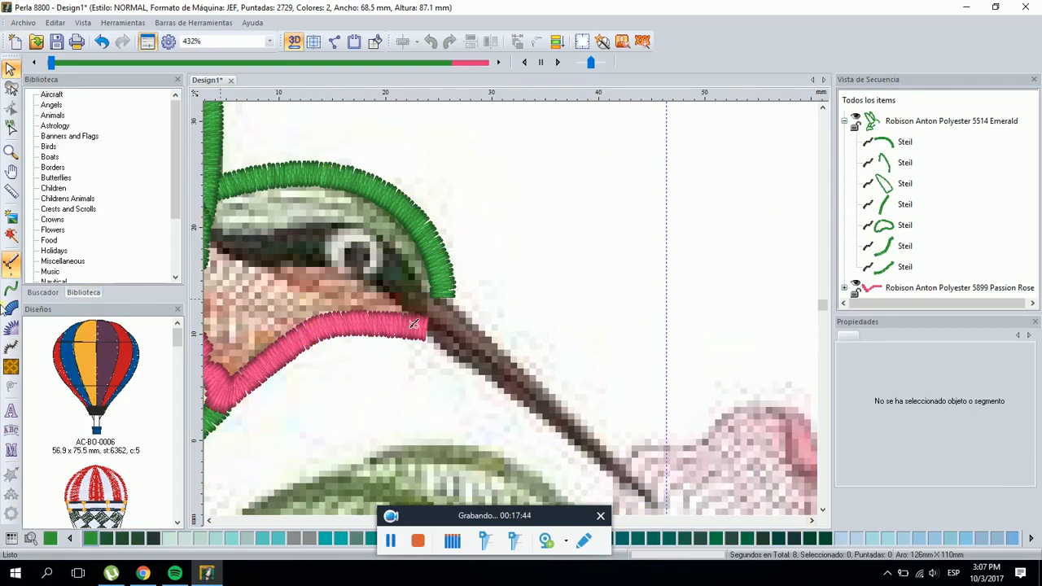
left_click(8, 365)
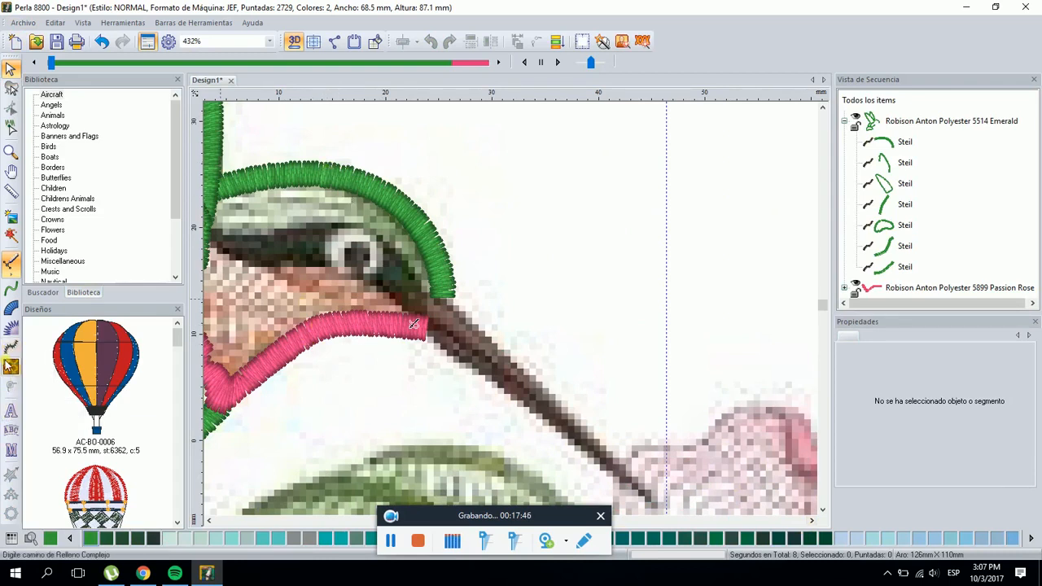
left_click(11, 311)
left_click(409, 314)
left_click(407, 323)
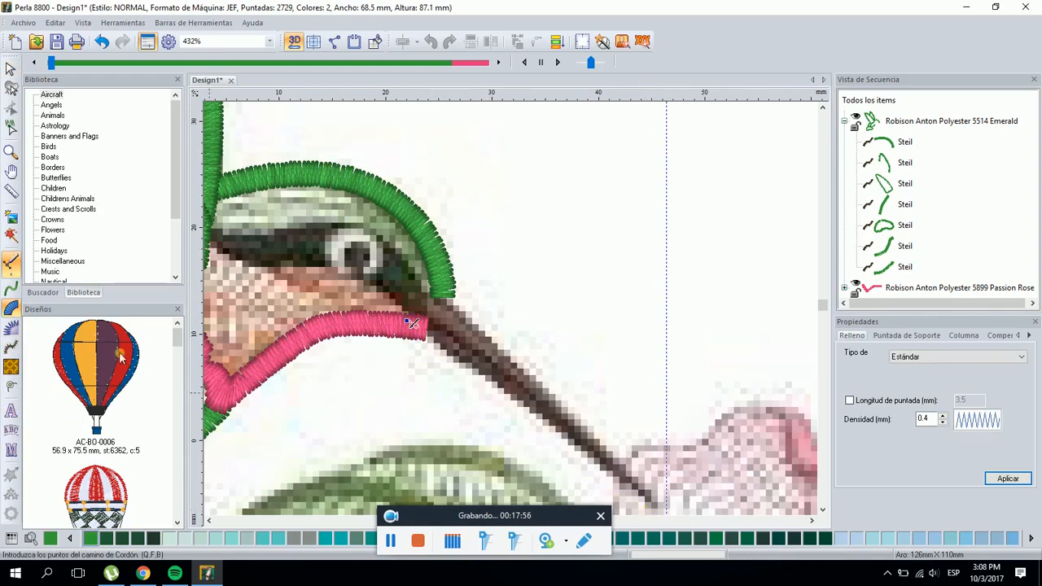
left_click(12, 280)
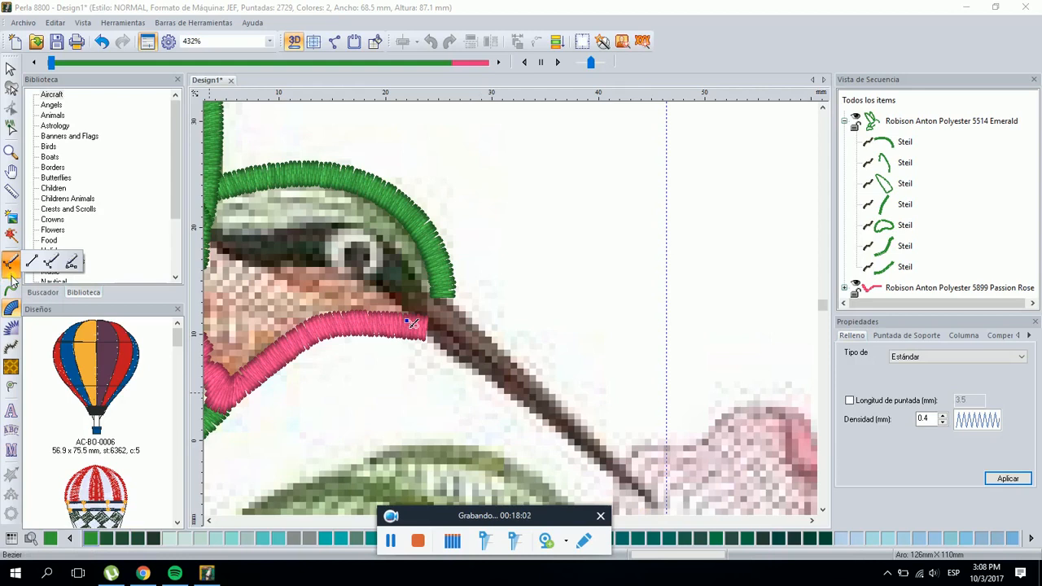
left_click(32, 263)
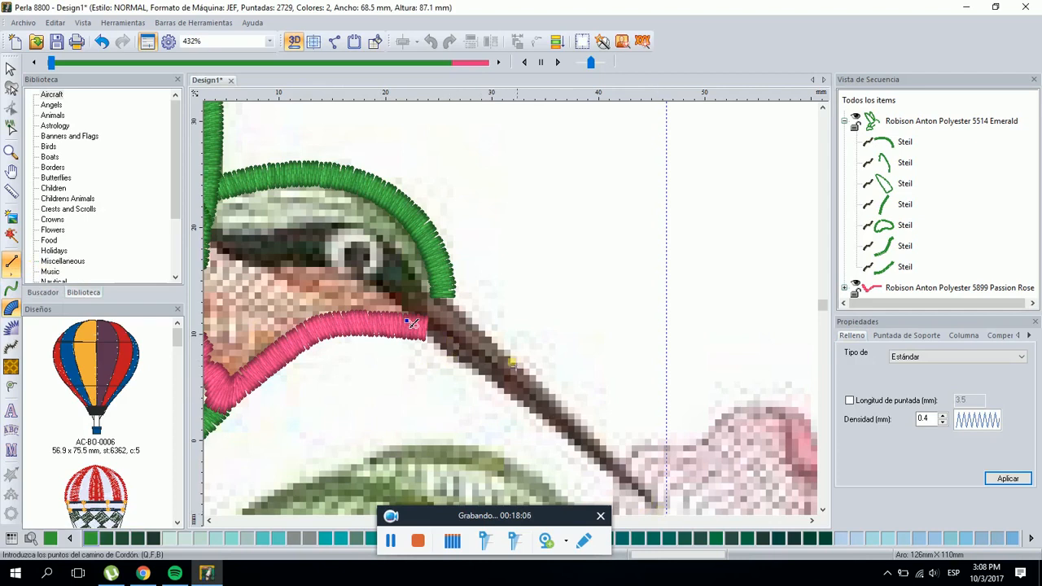
Trace the beak's lower half from base to tip as a Camino Cordón, defining its inclination, an entry point at the base and an exit at the tip
left_click(10, 309)
left_click(642, 501)
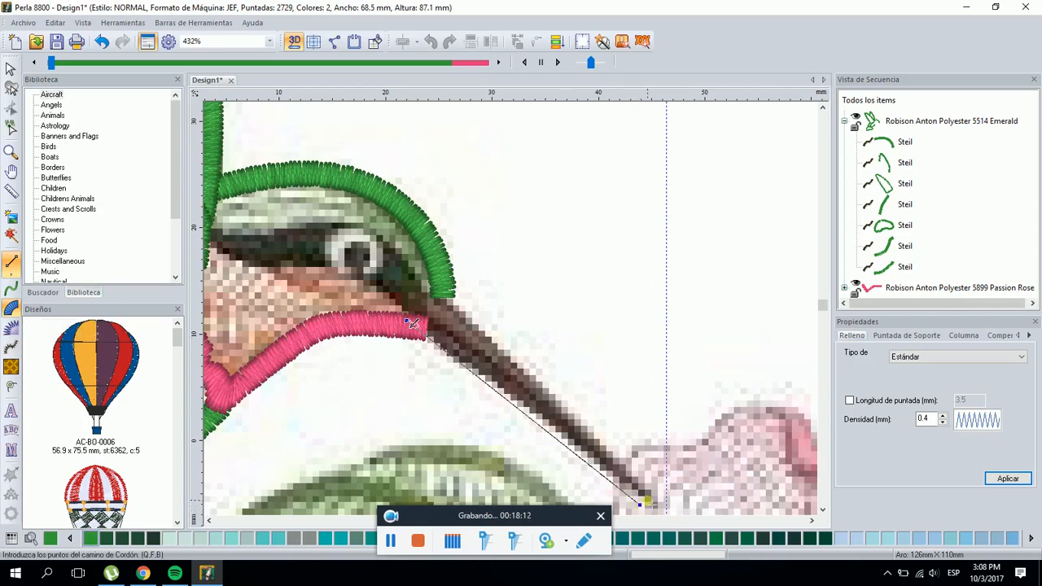
left_click(430, 316)
left_click(10, 390)
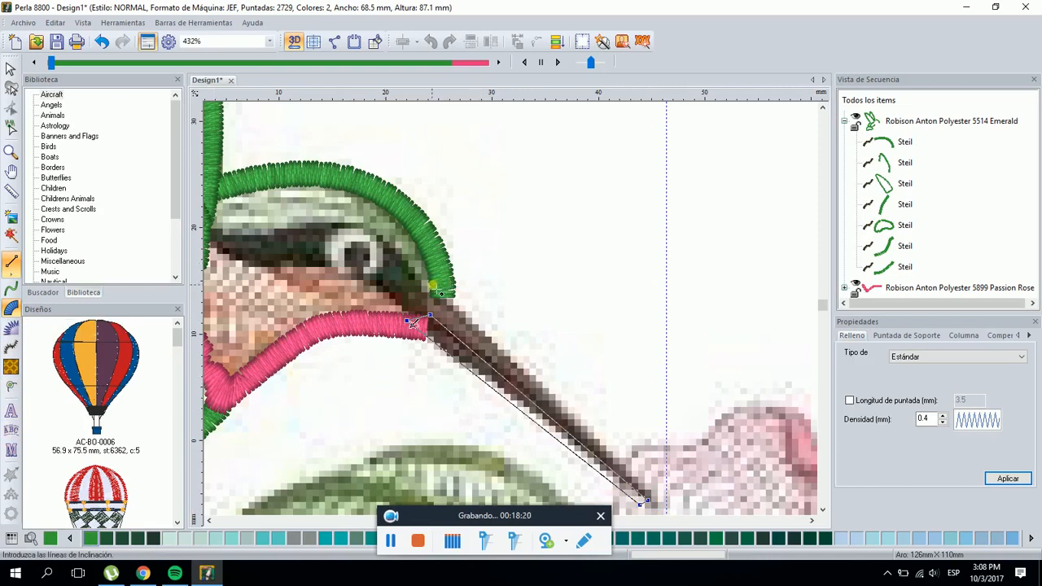
left_click(394, 317)
key("Return")
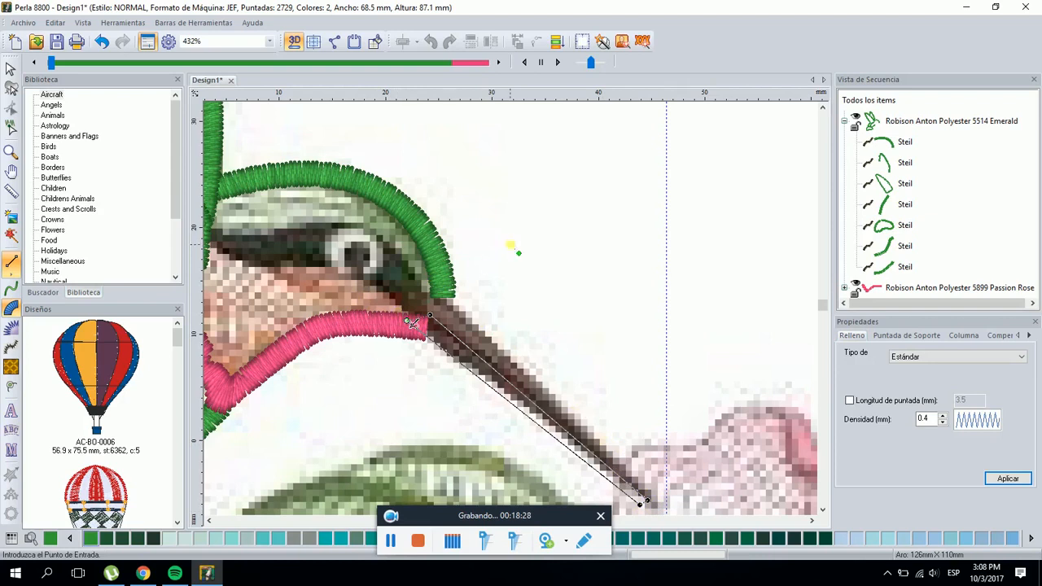
left_click(396, 315)
left_click(648, 499)
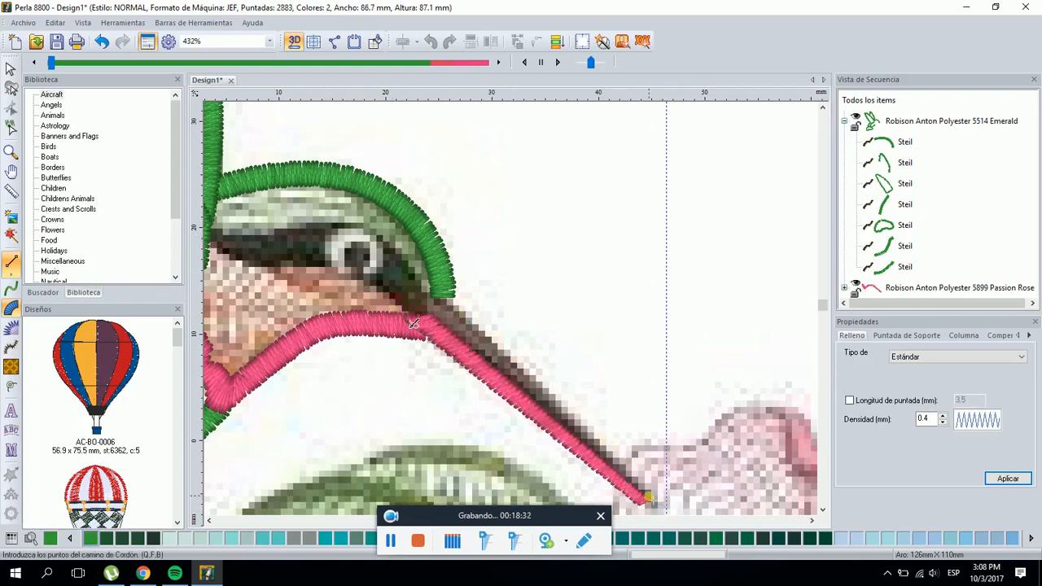
Recolor the lower beak path with the brown Robison Anton Polyester 5788 thread and deselect it
left_click(11, 68)
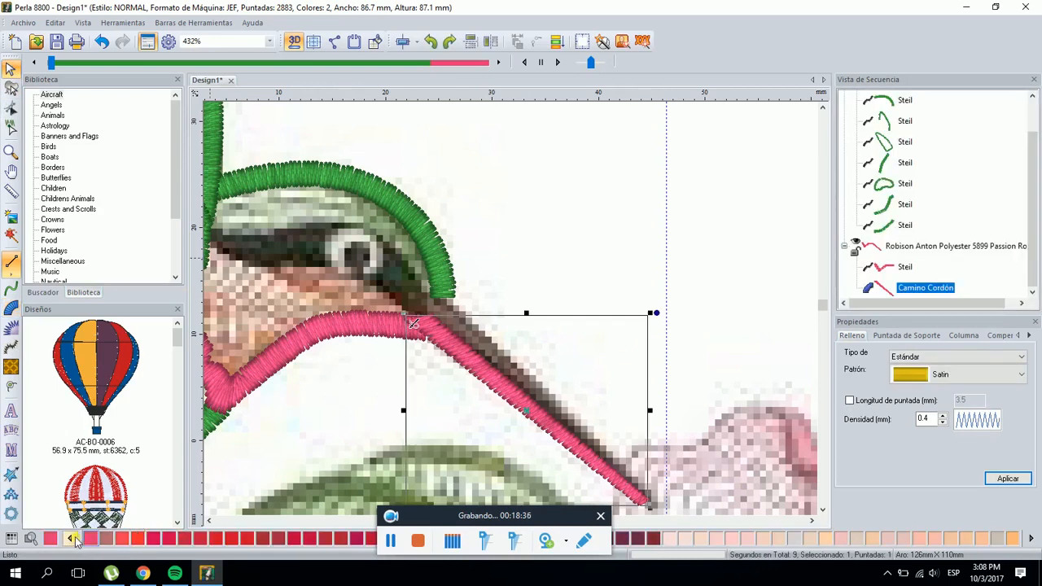
left_click(1032, 538)
left_click(1032, 537)
left_click_drag(567, 519, 850, 508)
left_click(559, 538)
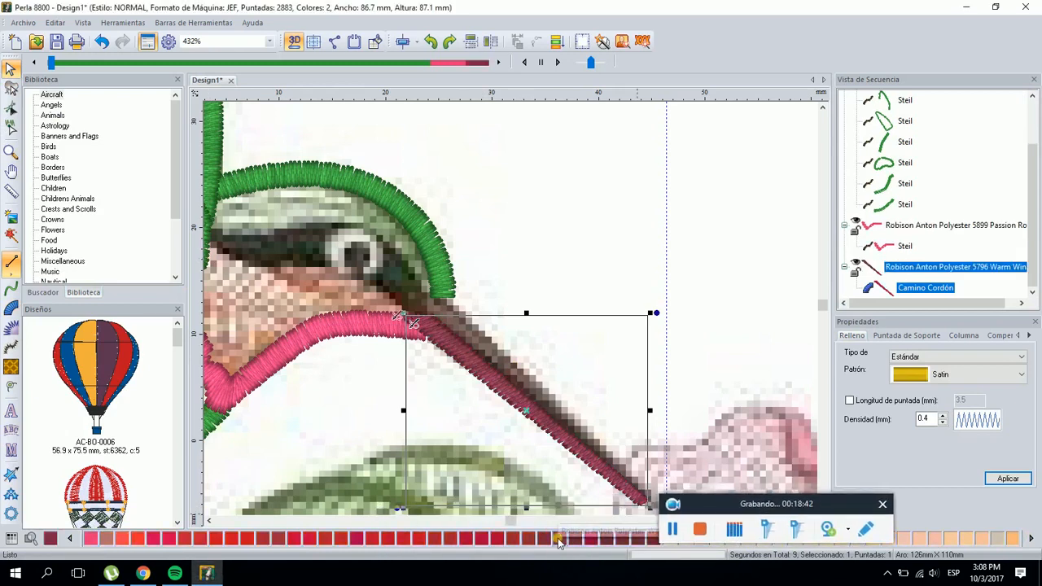
left_click(1031, 538)
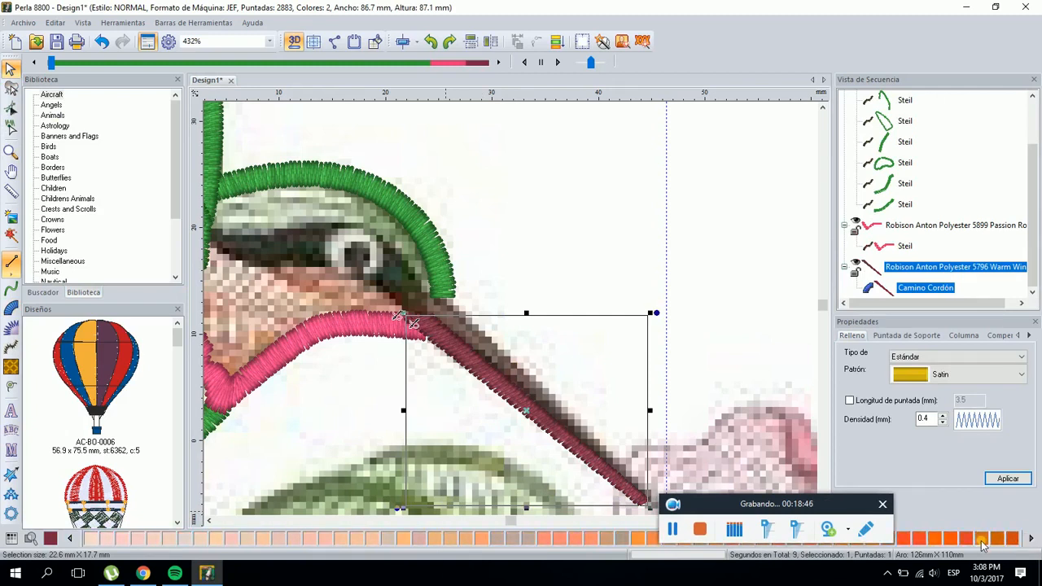
left_click(980, 540)
left_click(1031, 538)
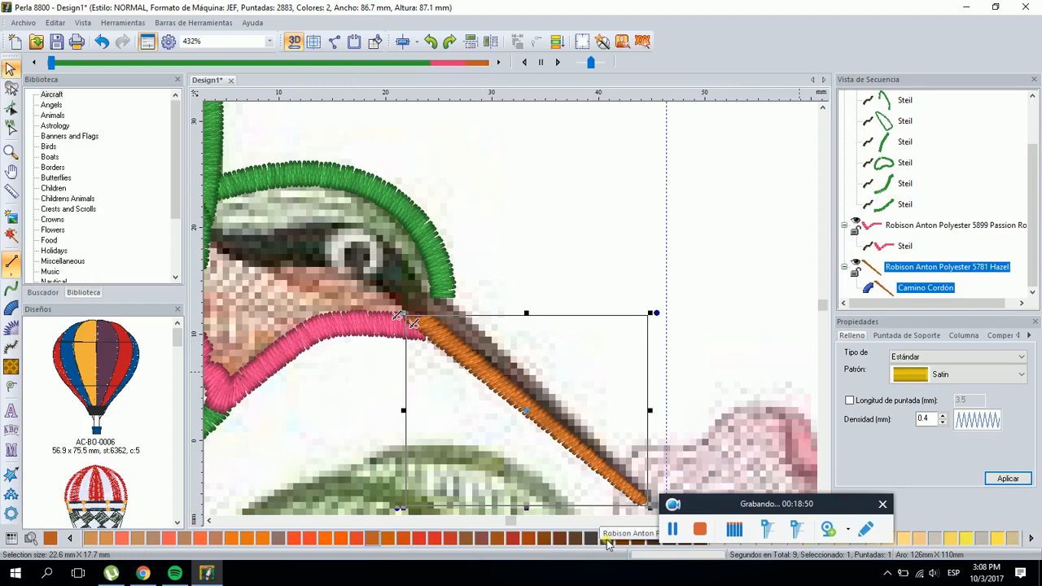
left_click(543, 538)
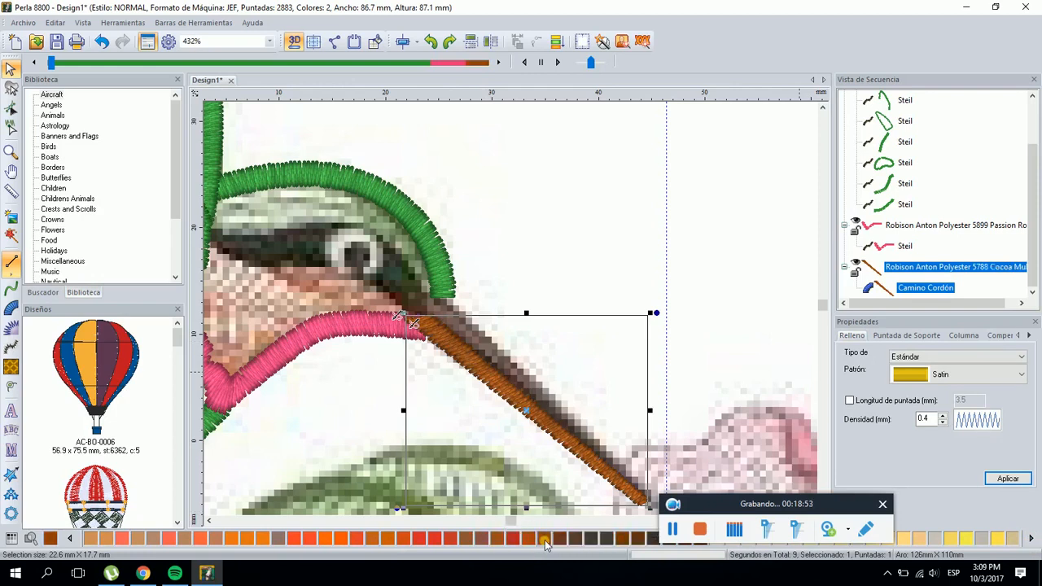
left_click(468, 218)
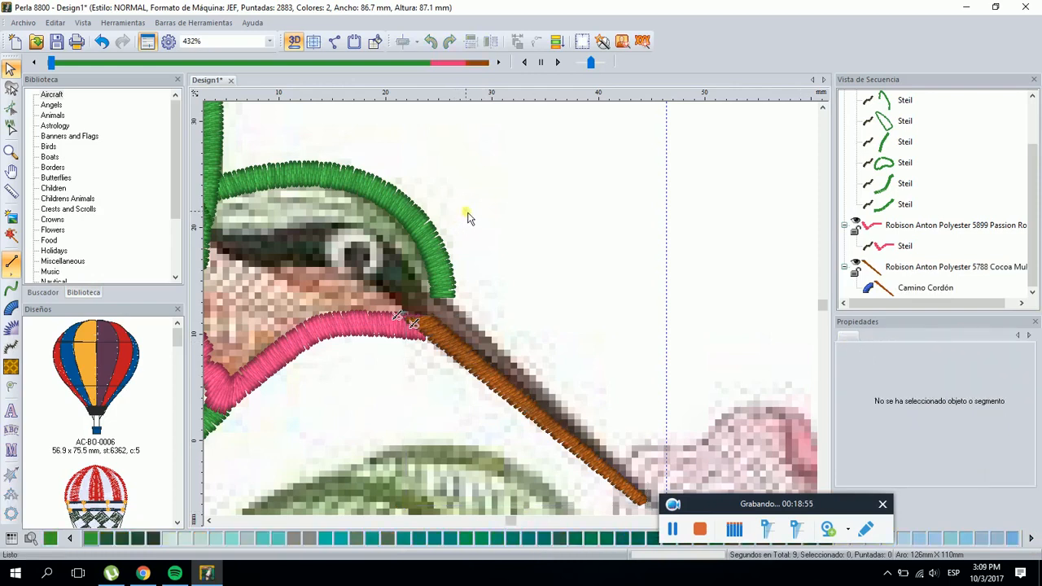
Trace the beak's upper half from base to tip as a second Camino Cordón, setting its inclination and stitch entry and exit points
left_click(11, 307)
left_click(407, 303)
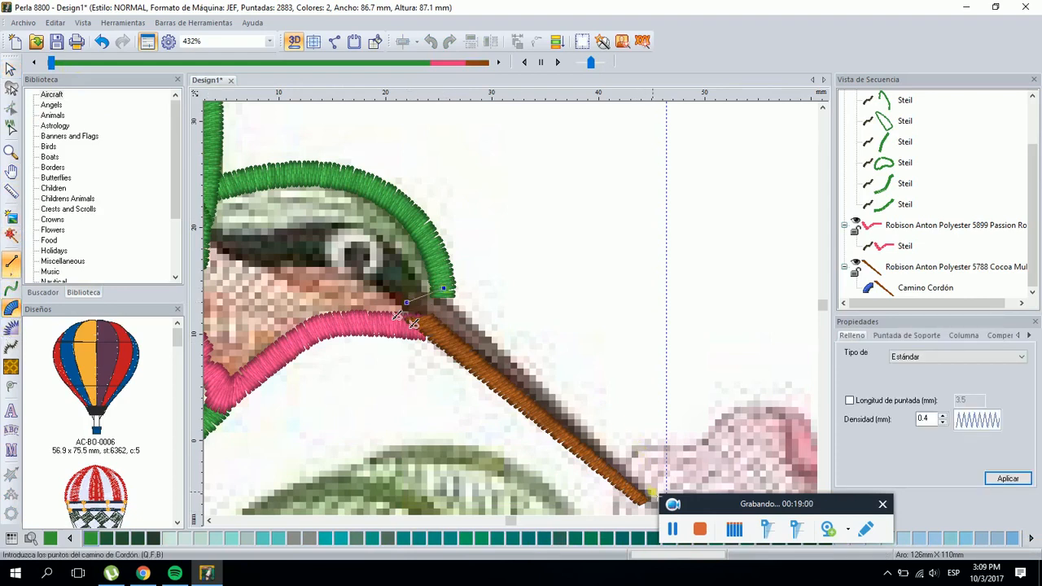
left_click(651, 496)
left_click(11, 386)
left_click(446, 266)
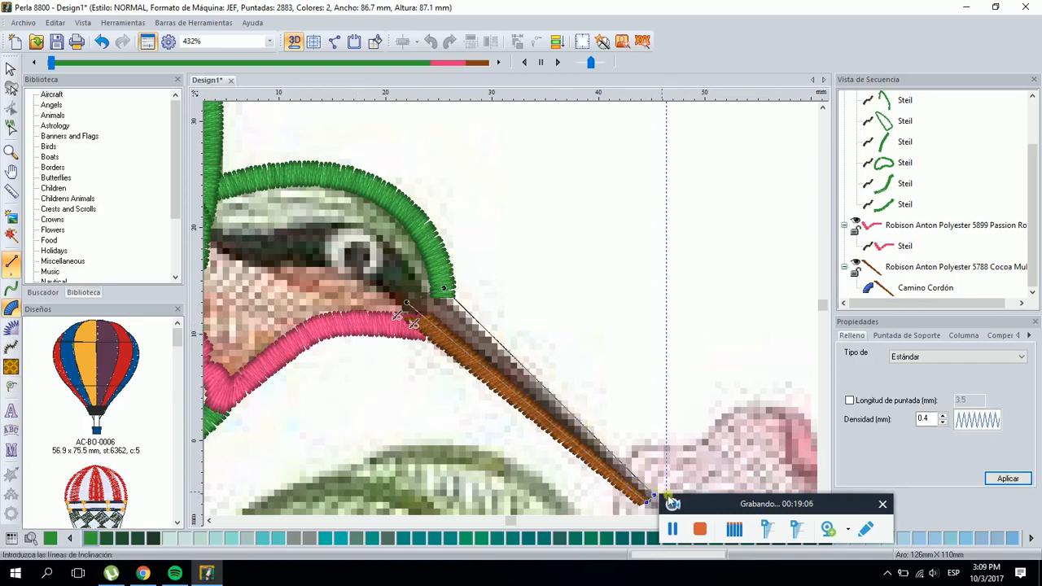
right_click(587, 376)
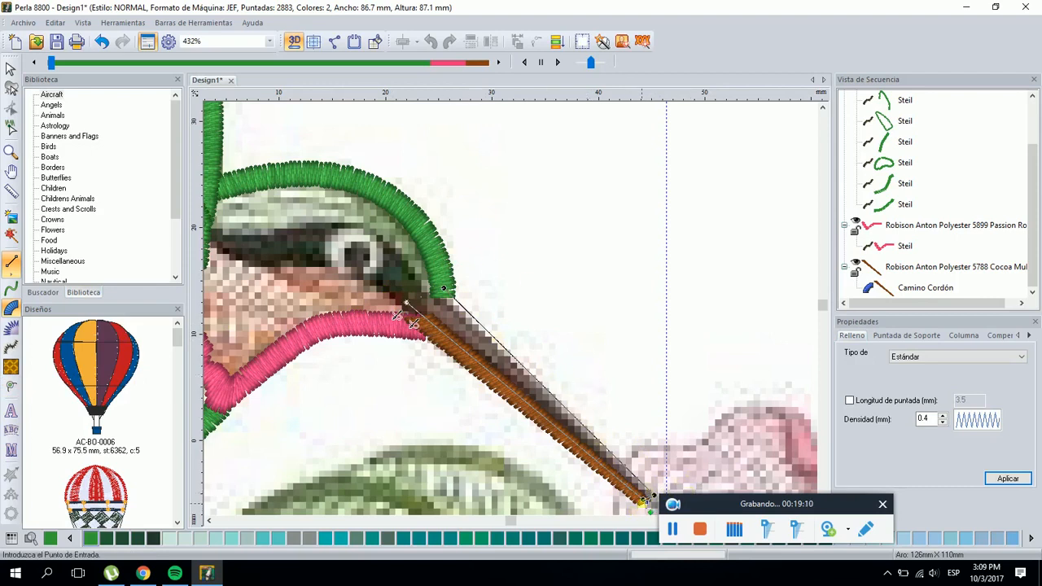
left_click(642, 500)
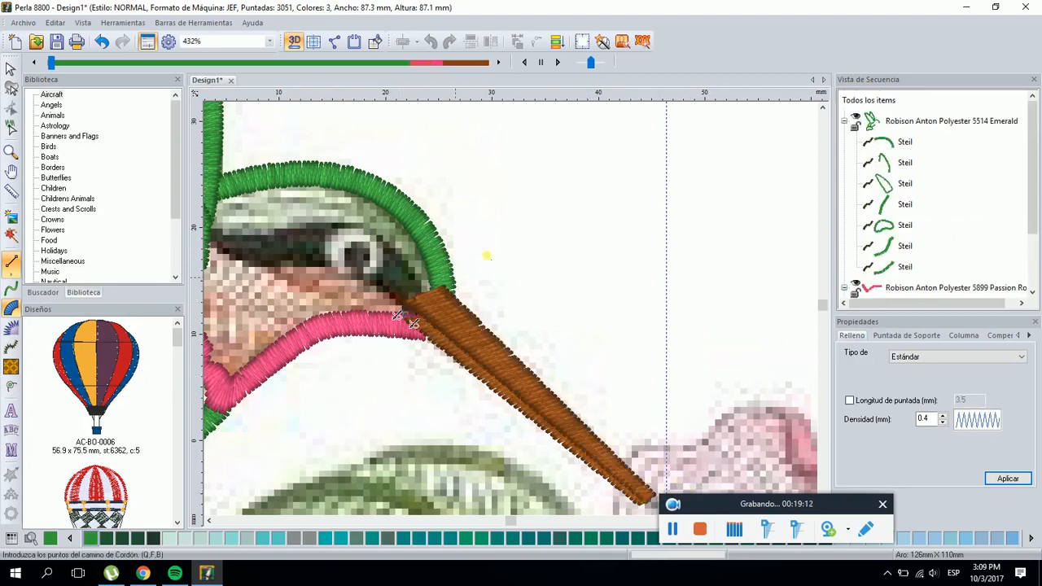
left_click(10, 70)
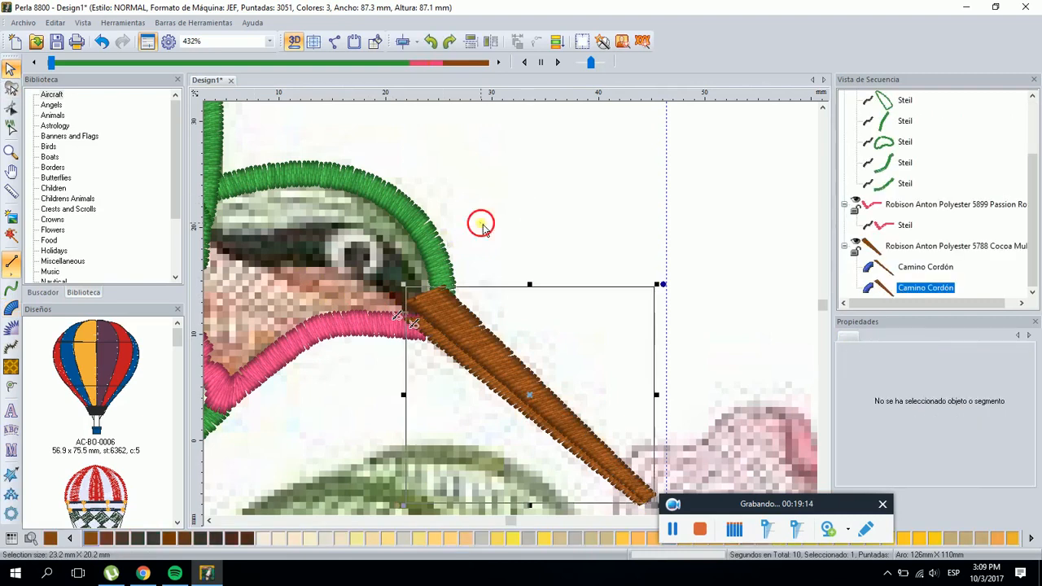
Collapse and hide the brown thread group holding the two Camino Cordón beak paths
left_click(482, 223)
scroll(482, 224, "down", 1)
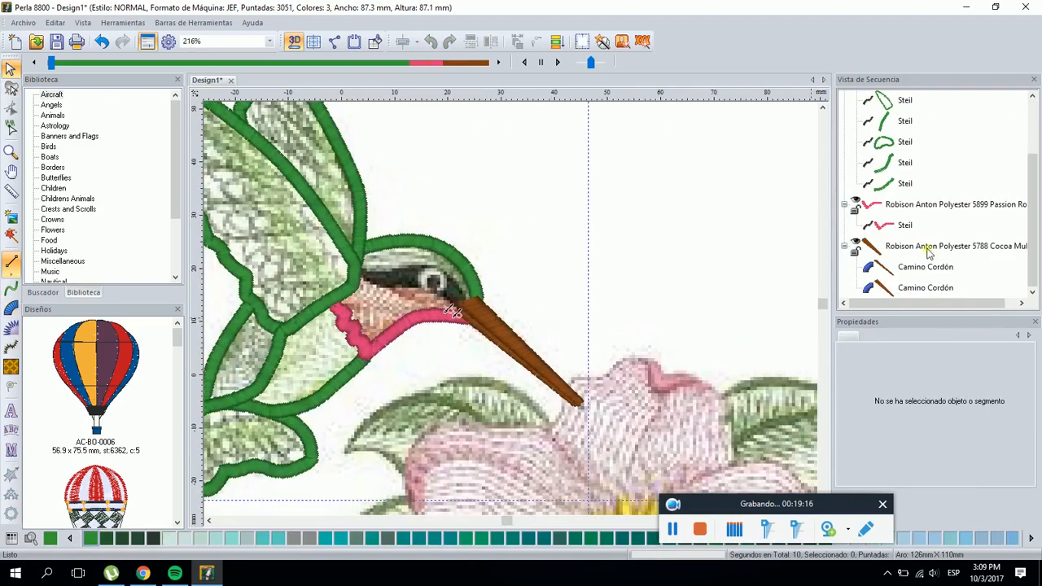
left_click(844, 246)
left_click(855, 284)
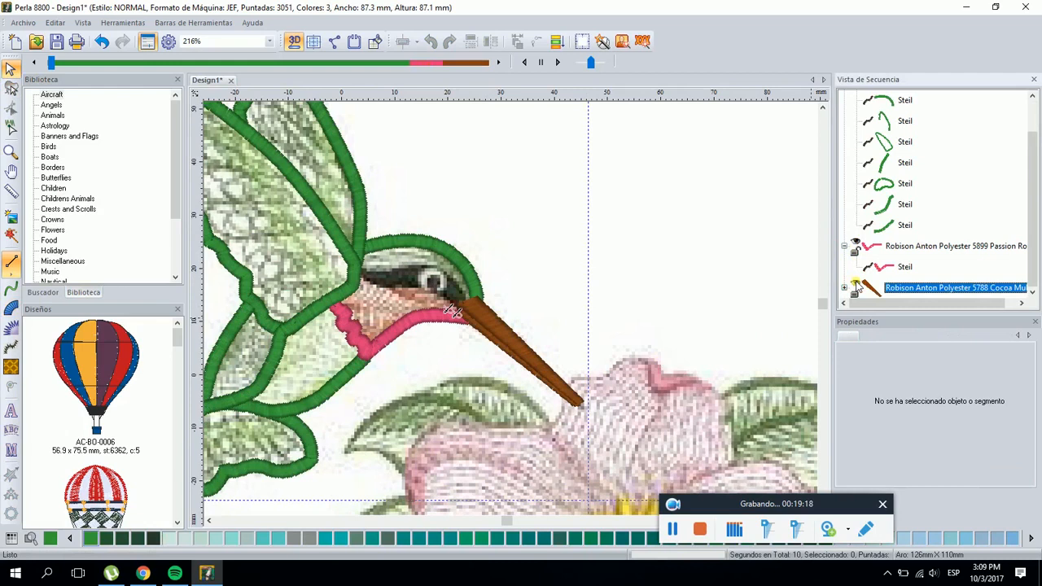
left_click(543, 285)
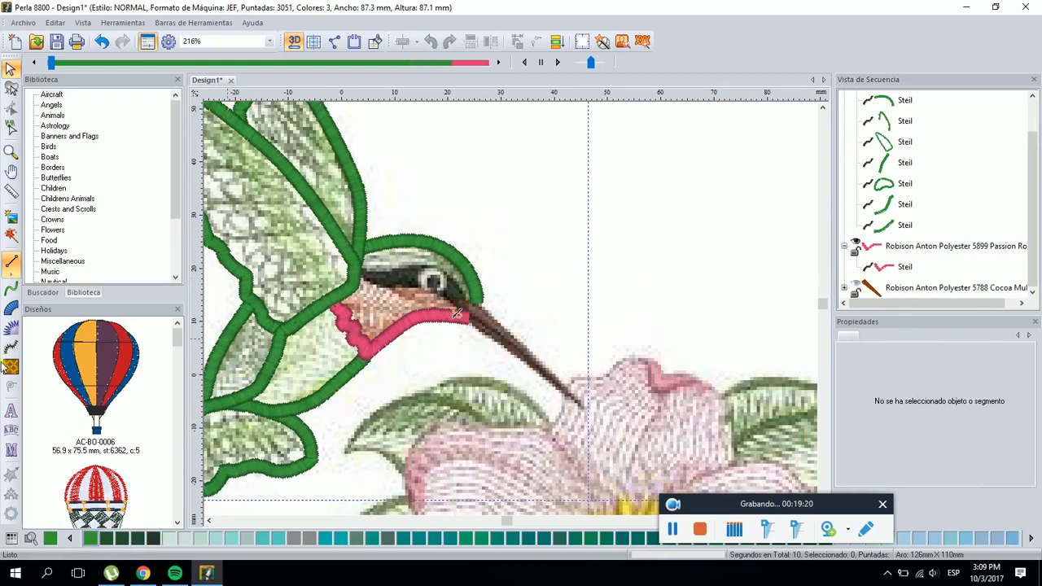
Outline the whole beak from base to tip and back as a single Relleno shape
left_click(12, 150)
left_click_drag(407, 277, 686, 450)
left_click(10, 69)
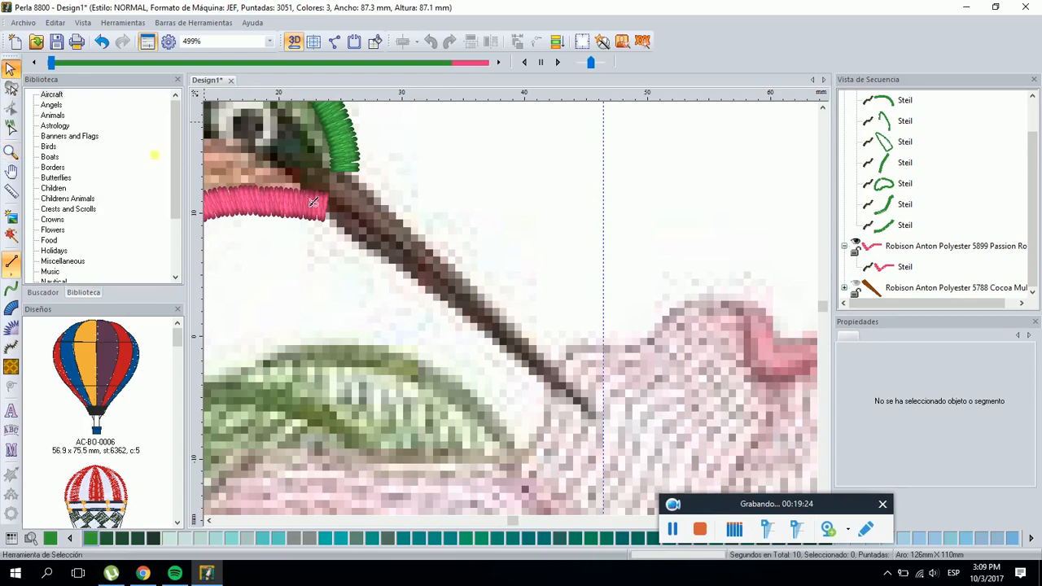
left_click(12, 367)
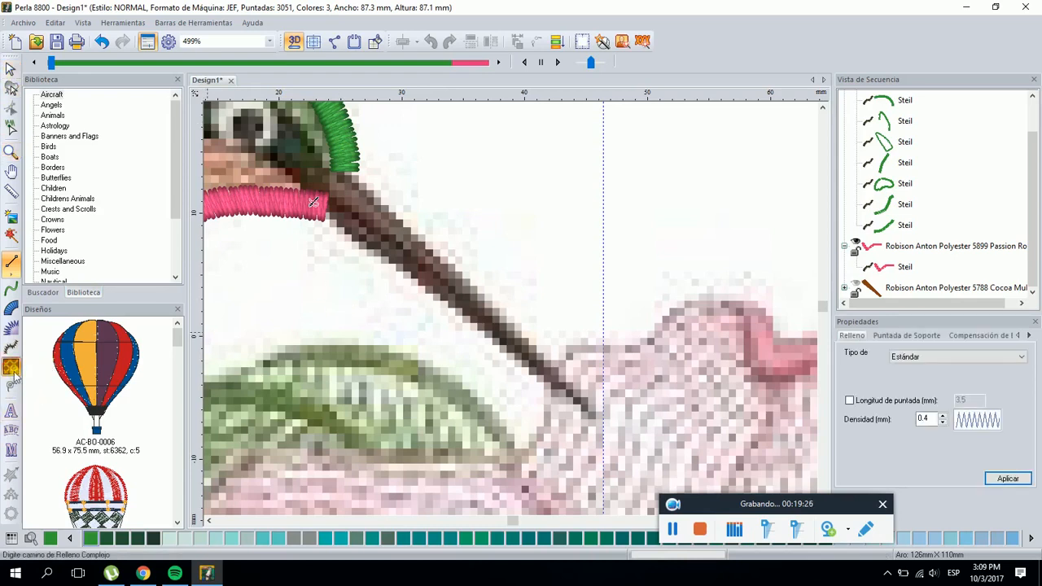
left_click(297, 186)
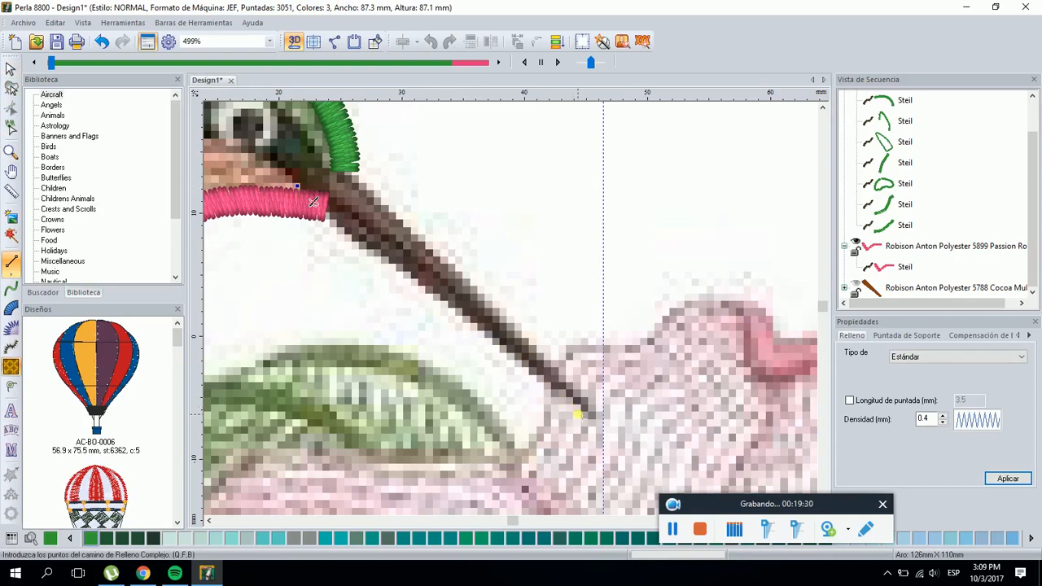
left_click(11, 279)
left_click(53, 262)
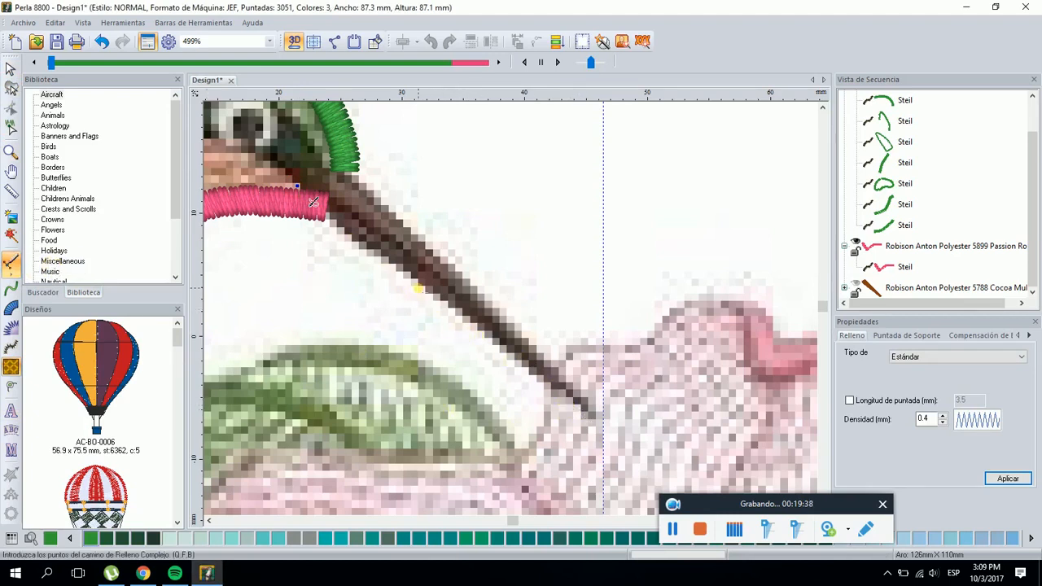
left_click(418, 288)
left_click(583, 417)
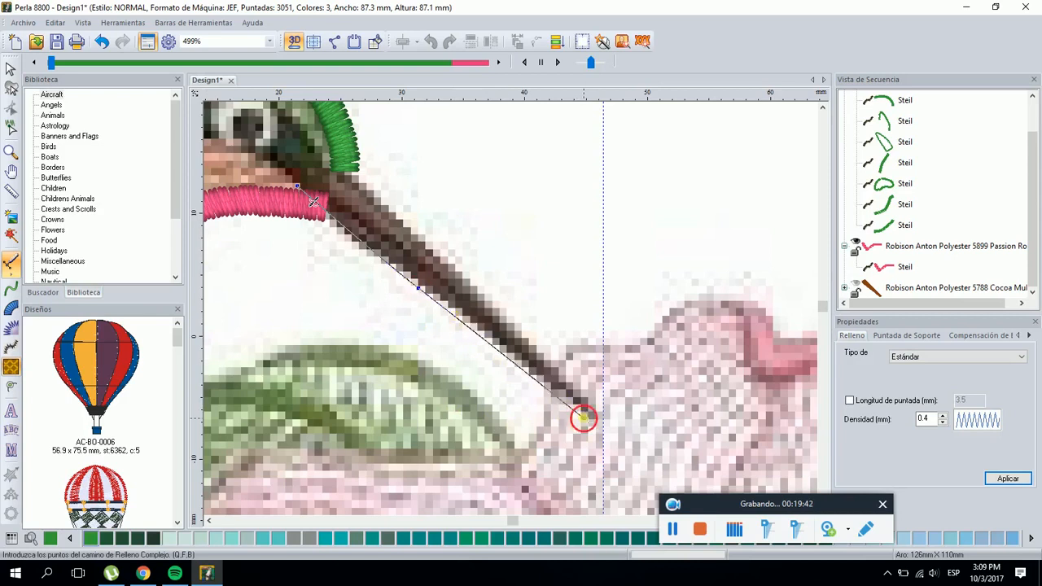
left_click(439, 254)
left_click(324, 163)
key("Return")
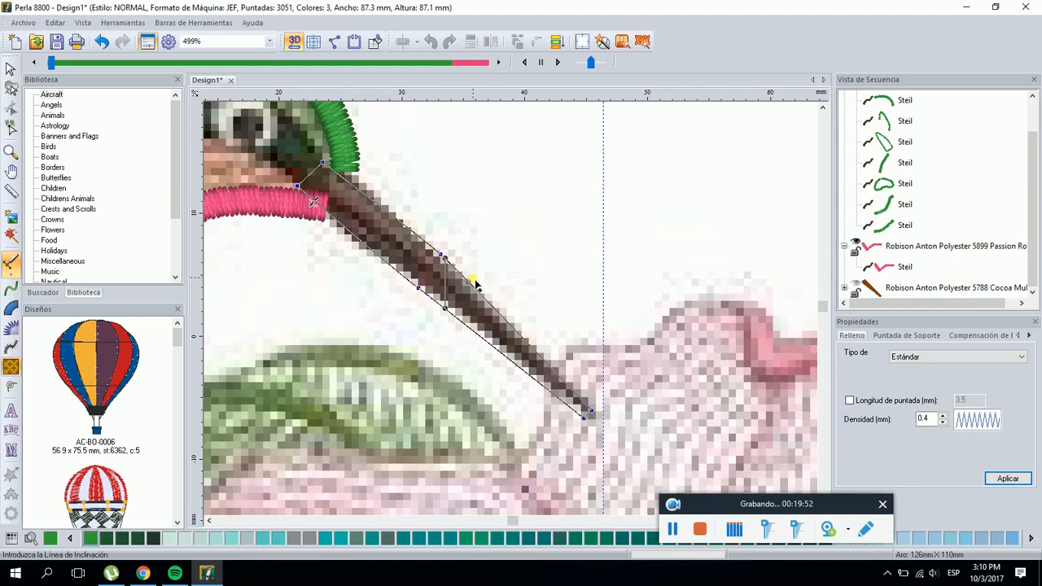
Set the beak fill's inclination across its width, with a stitch entry point at the base and an exit at the tip
left_click(469, 282)
key("Return")
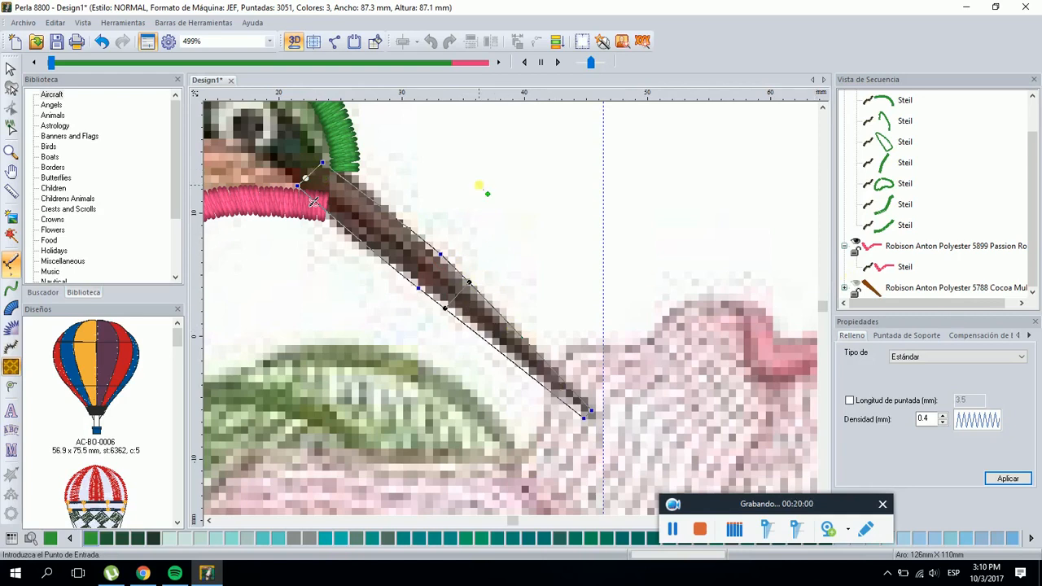
left_click(297, 186)
left_click(591, 432)
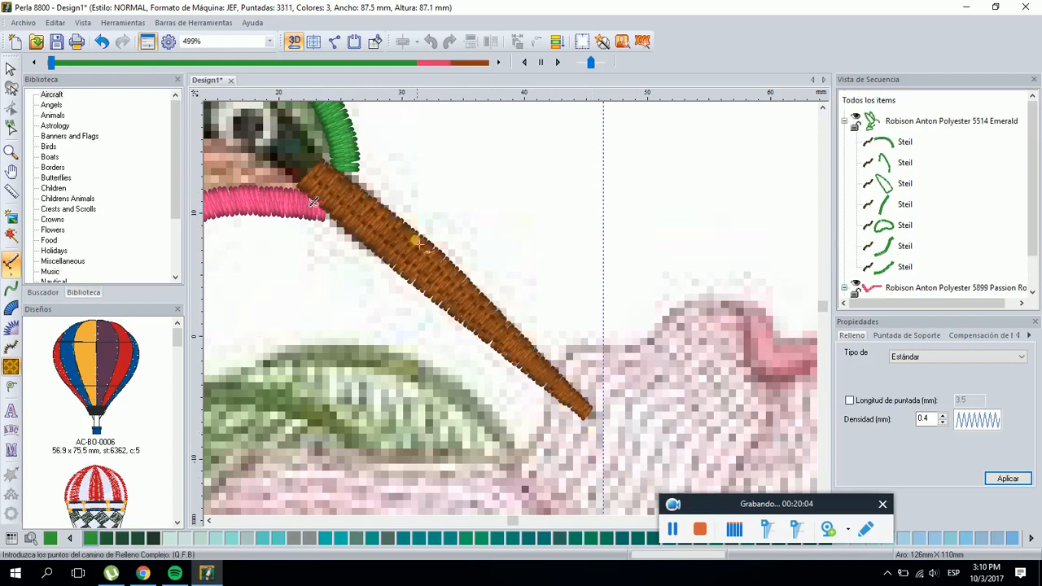
left_click(11, 68)
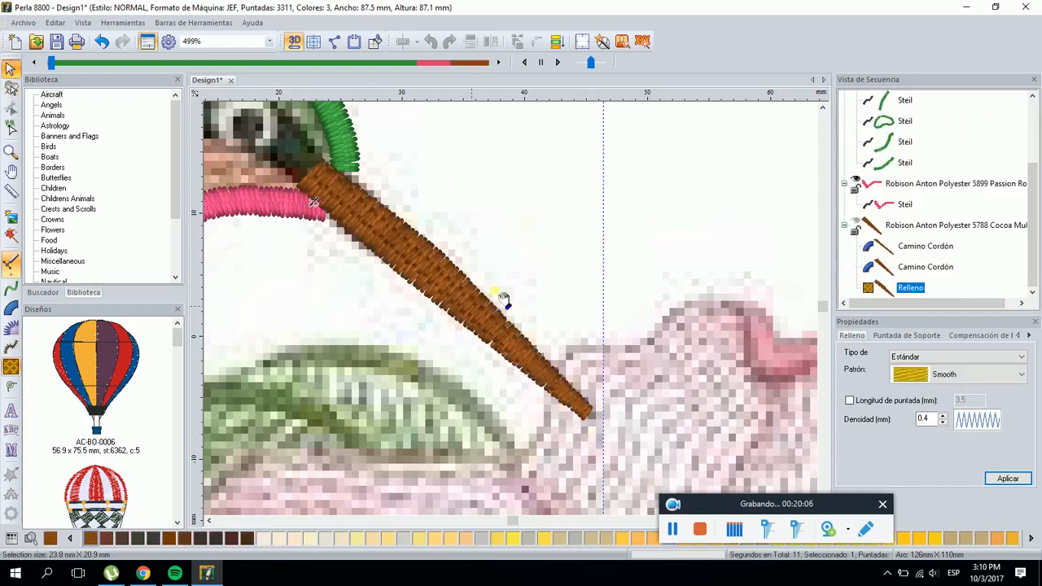
left_click(512, 135)
scroll(513, 142, "down", 1)
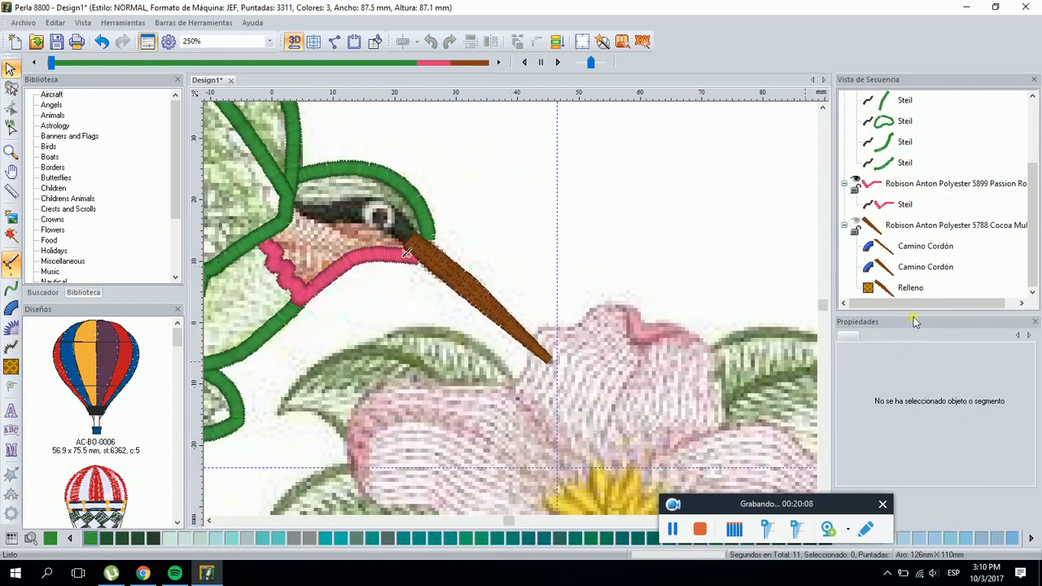
Move the beak's Relleno object up and to the right, clear of the beak in the background image
left_click(910, 288)
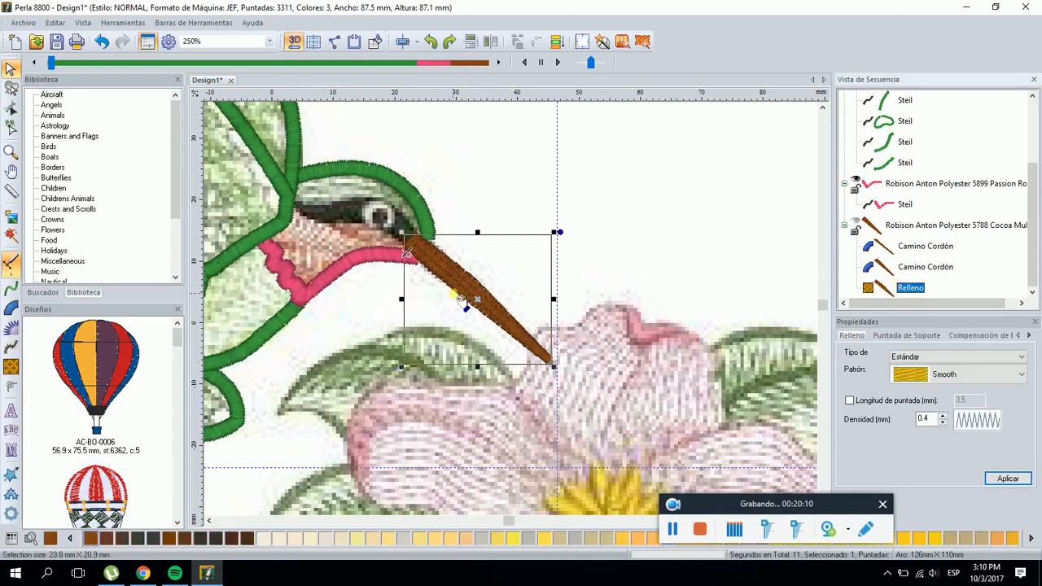
left_click_drag(488, 297, 543, 235)
left_click(781, 243)
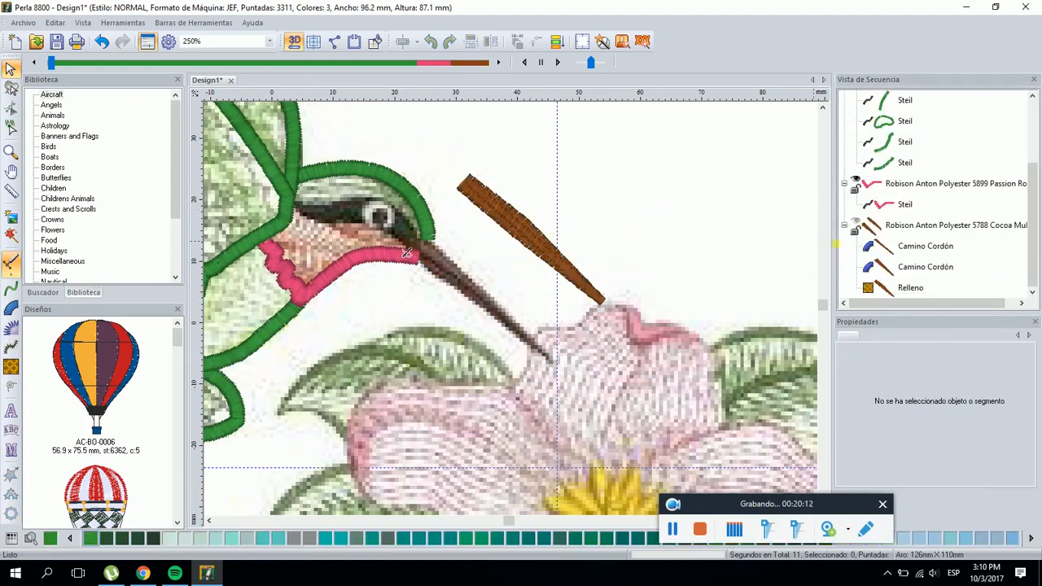
Show the hidden Camino Cordón beak paths again and delete the displaced Relleno version
left_click(854, 221)
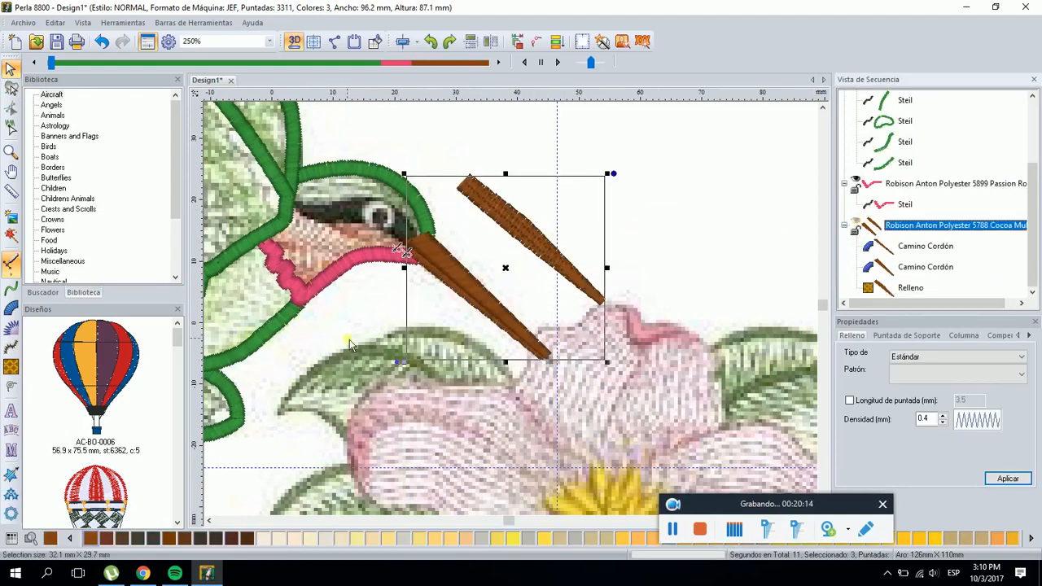
left_click(378, 332)
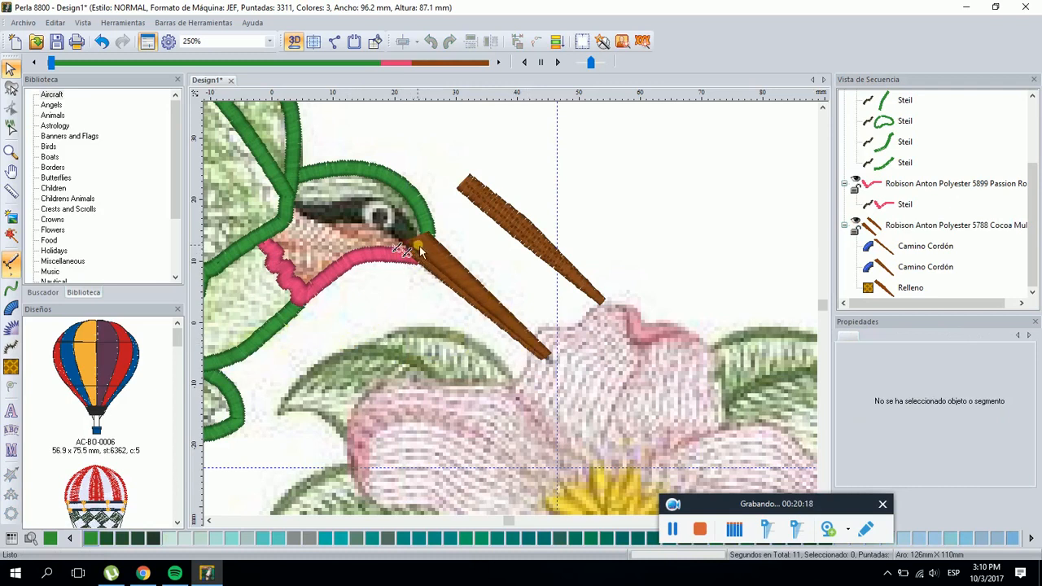
left_click(507, 235)
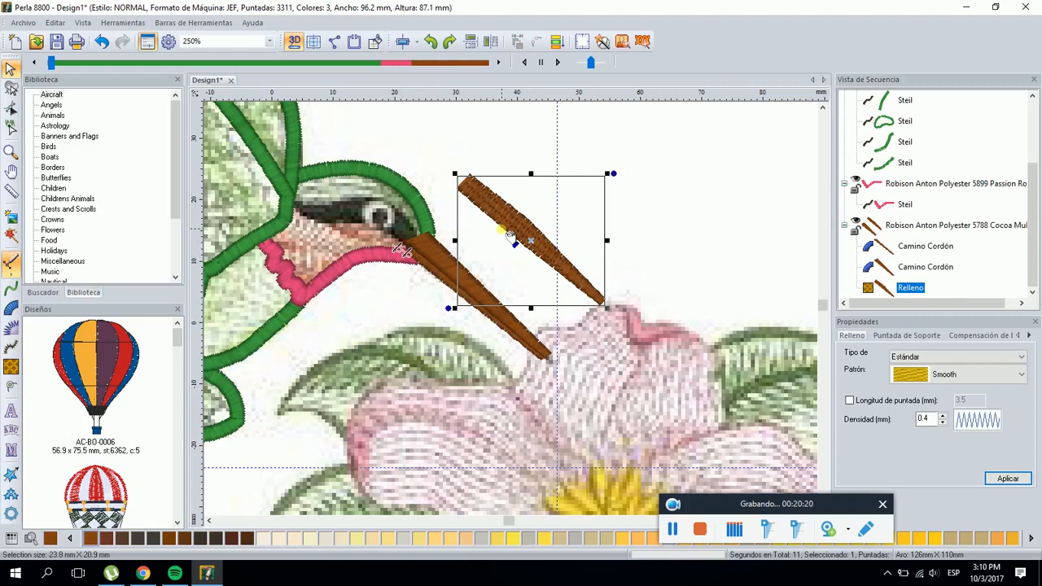
key("Delete")
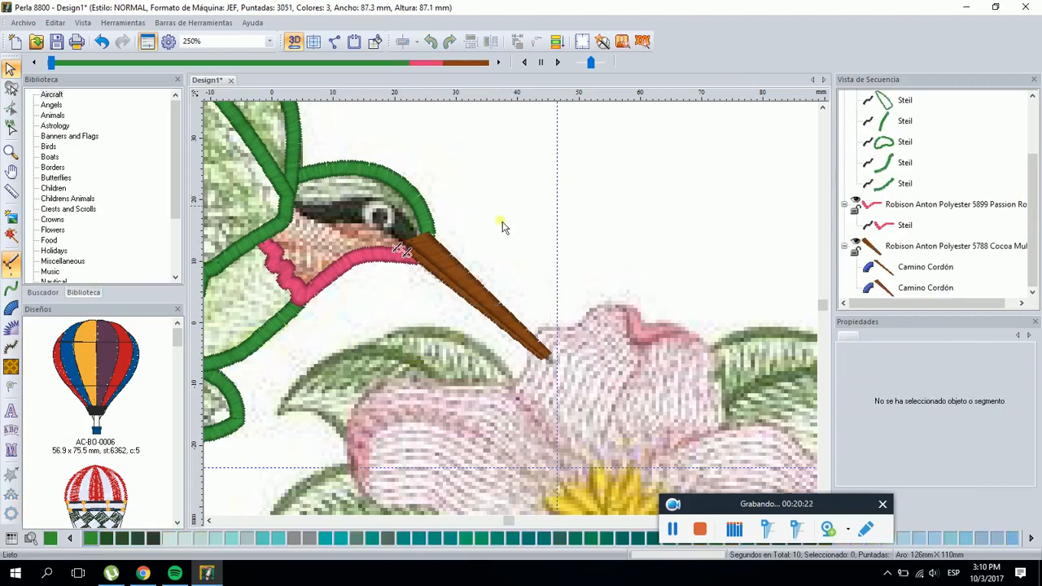
Outline the dark patch between the eye and the beak's base as a Relleno shape
left_click(211, 520)
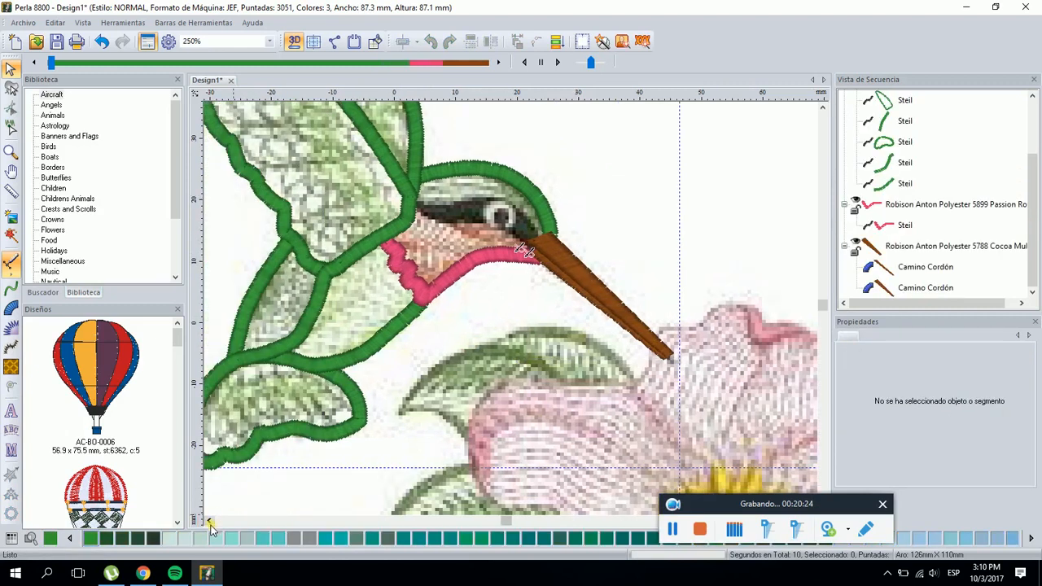
left_click(10, 151)
left_click_drag(415, 156, 625, 272)
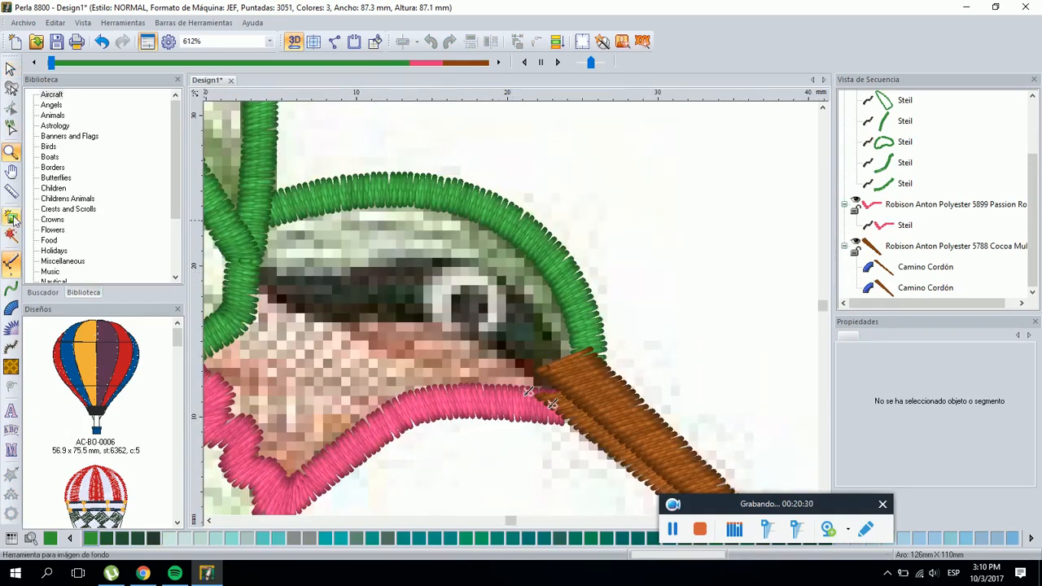
left_click(11, 368)
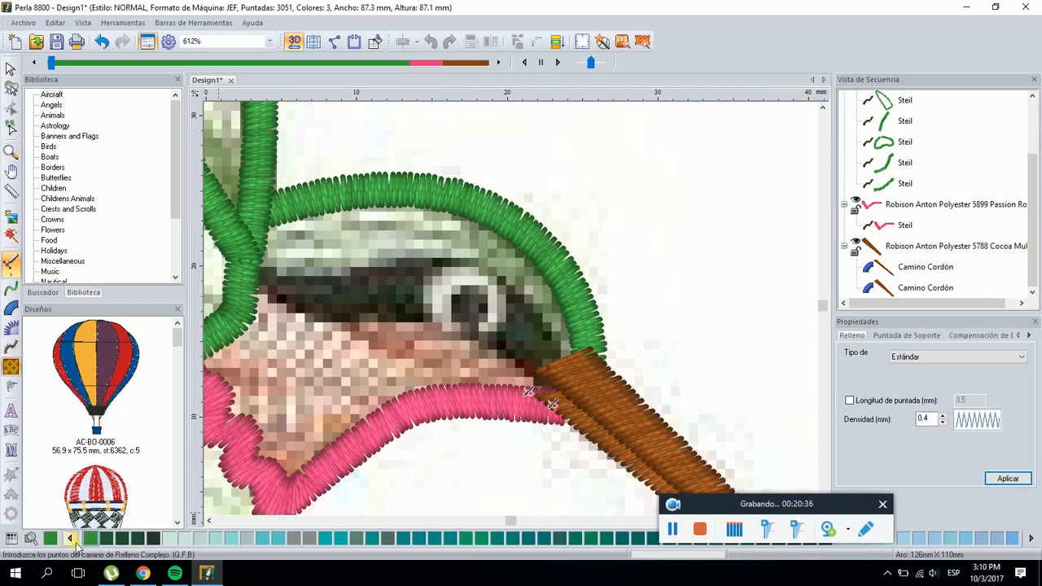
left_click(503, 312)
left_click(477, 341)
left_click(540, 395)
left_click(581, 386)
left_click(550, 324)
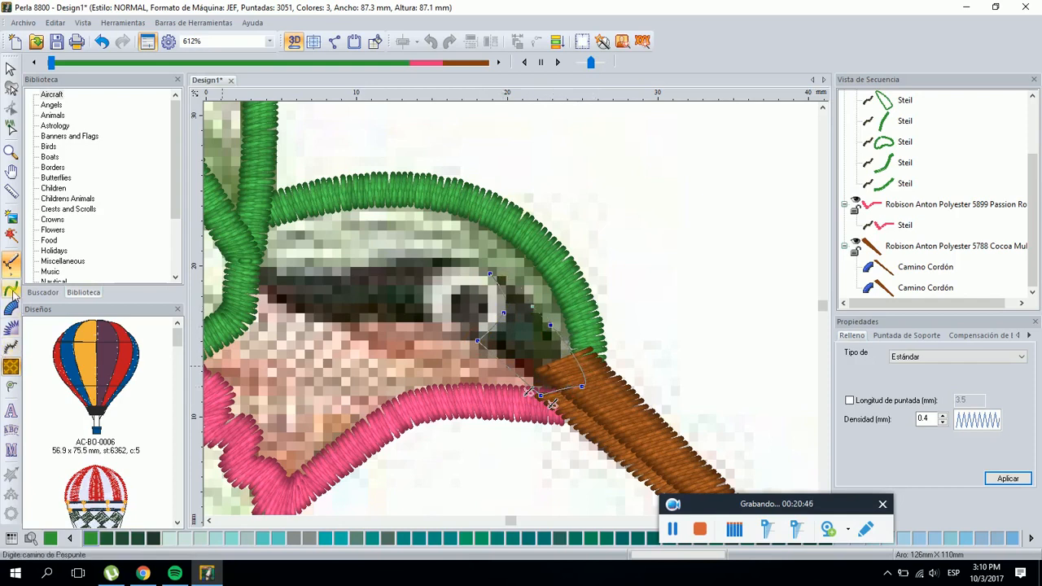
key("Return")
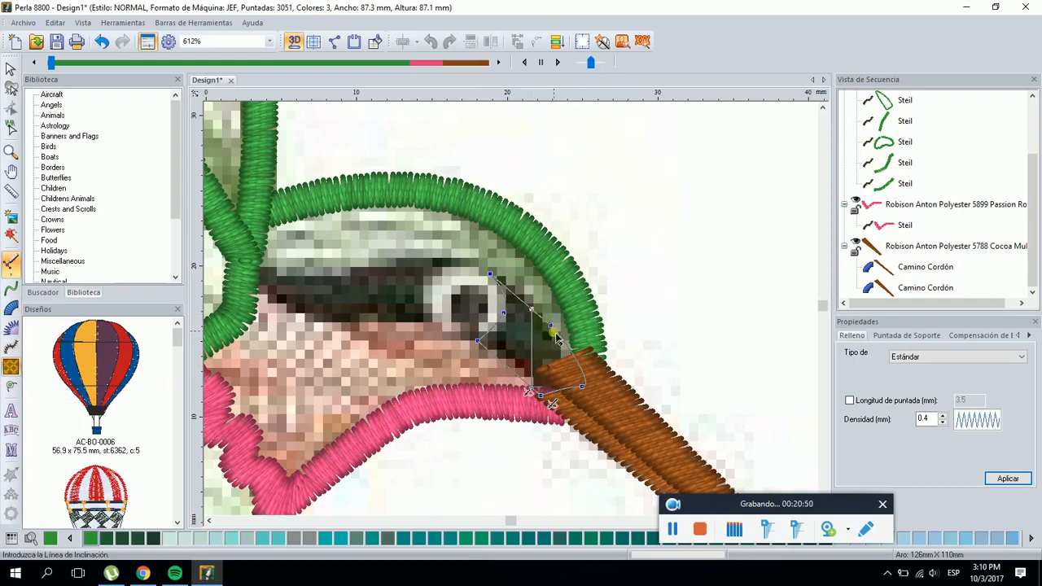
Set the dark patch's inclination across its width, with a stitch entry point at the beak and an exit beside the eye
left_click(564, 342)
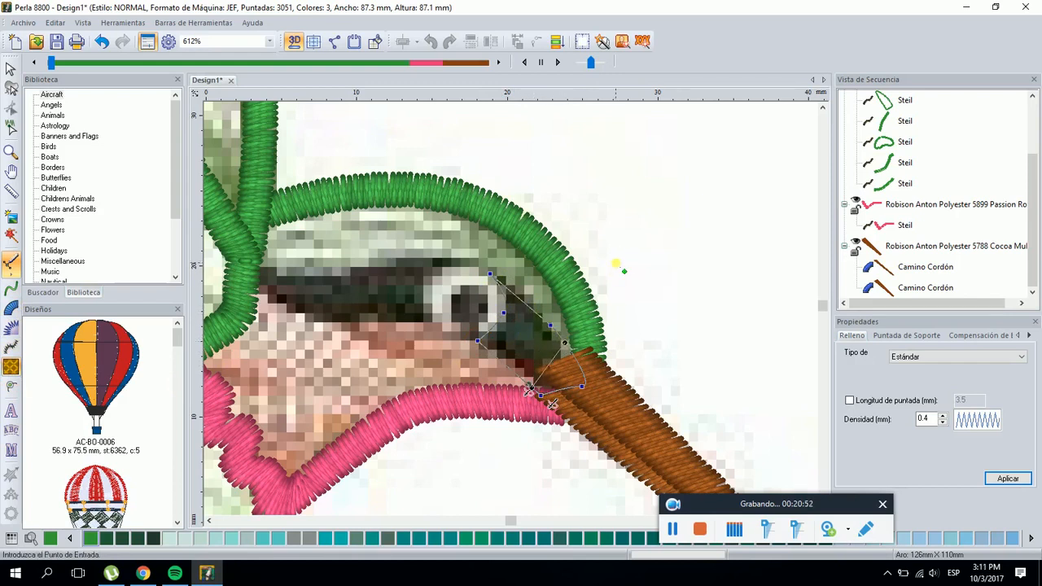
left_click(584, 385)
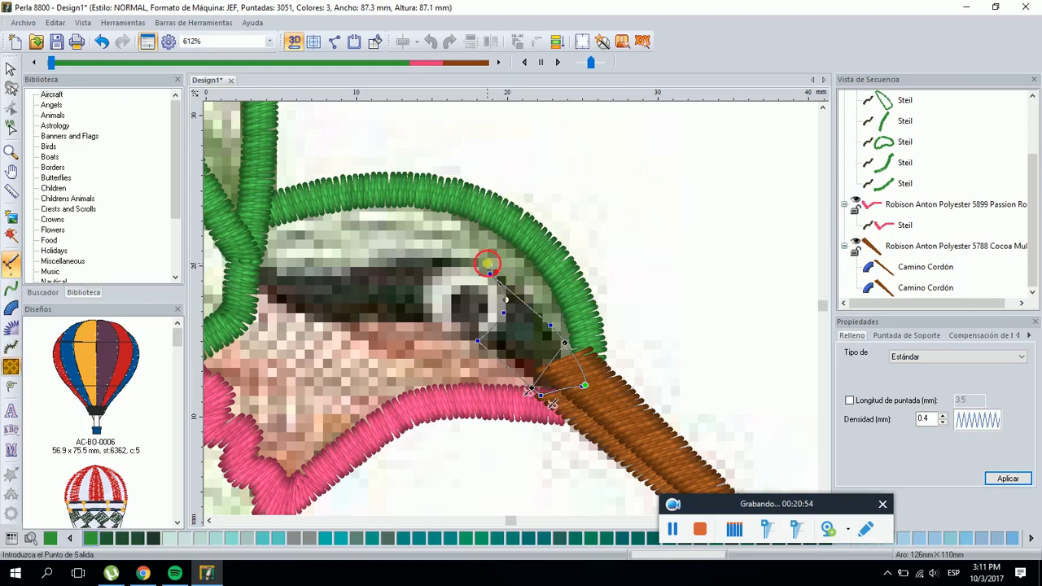
left_click(495, 270)
key("Escape")
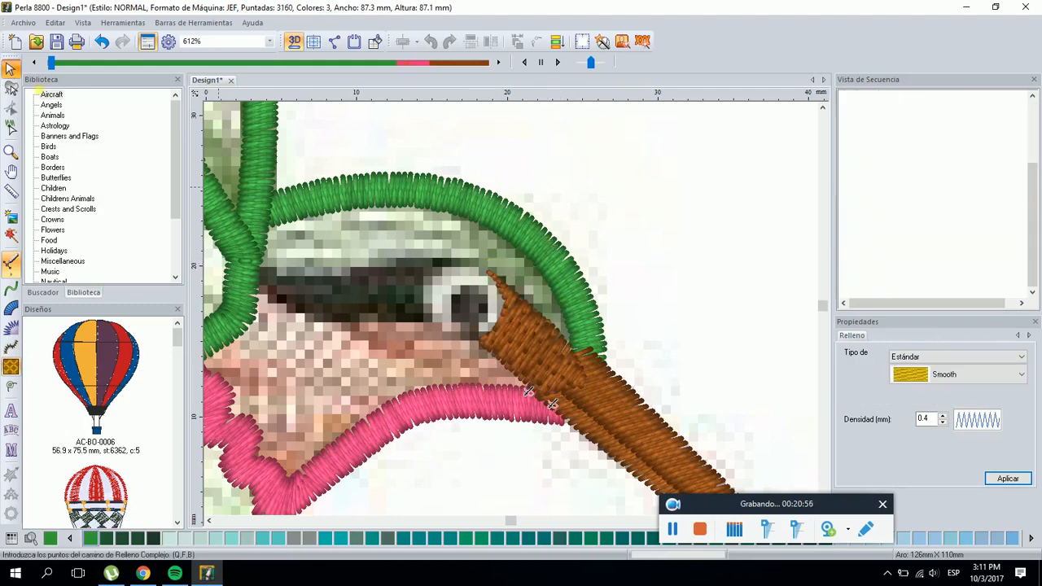
Recolor the patch between eye and beak with Robison Anton Polyester 5596 Black and deselect it
left_click(71, 538)
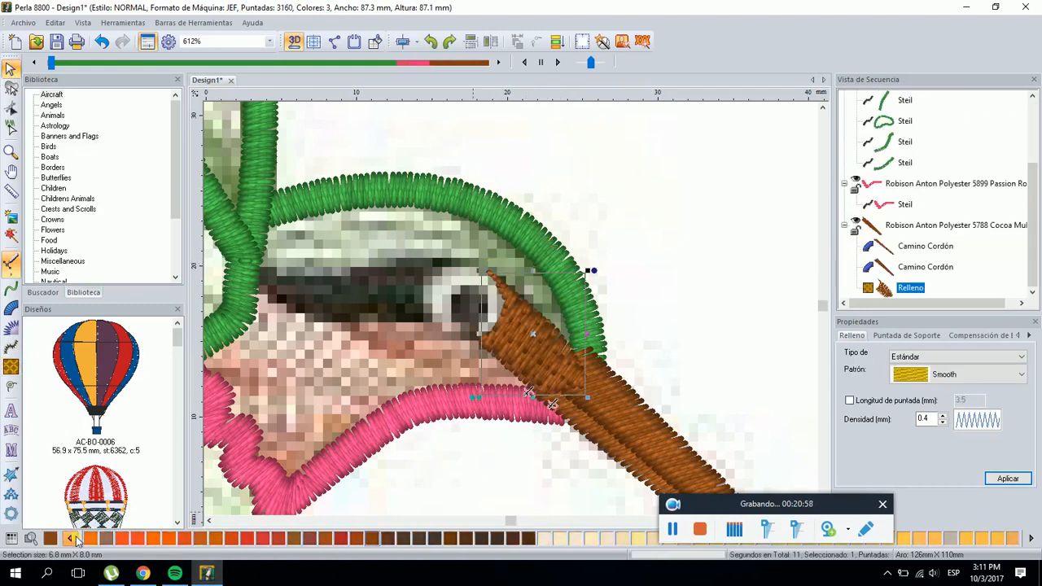
left_click(71, 538)
left_click(71, 538)
left_click(70, 538)
left_click(118, 543)
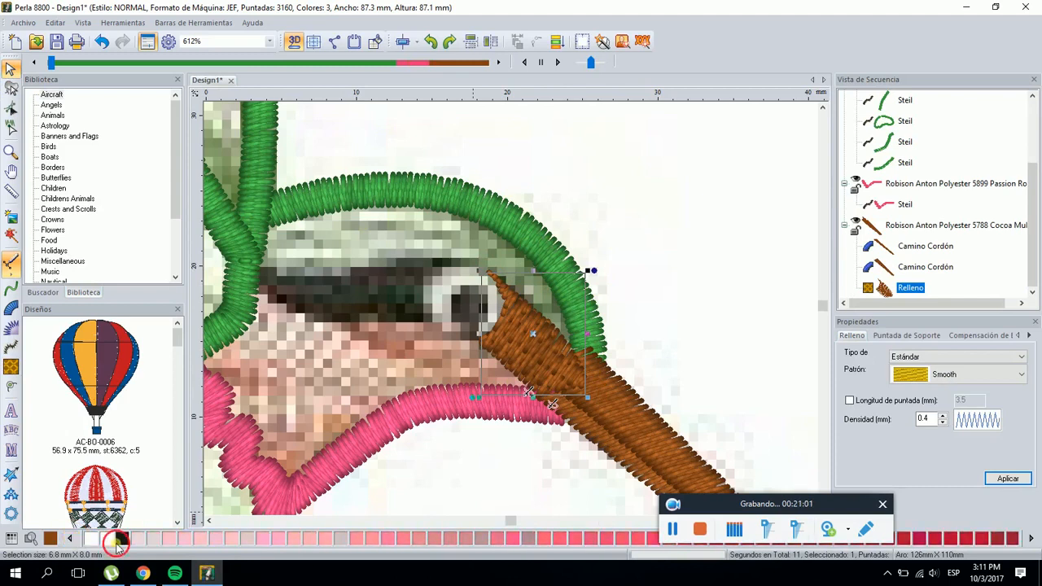
left_click(454, 316)
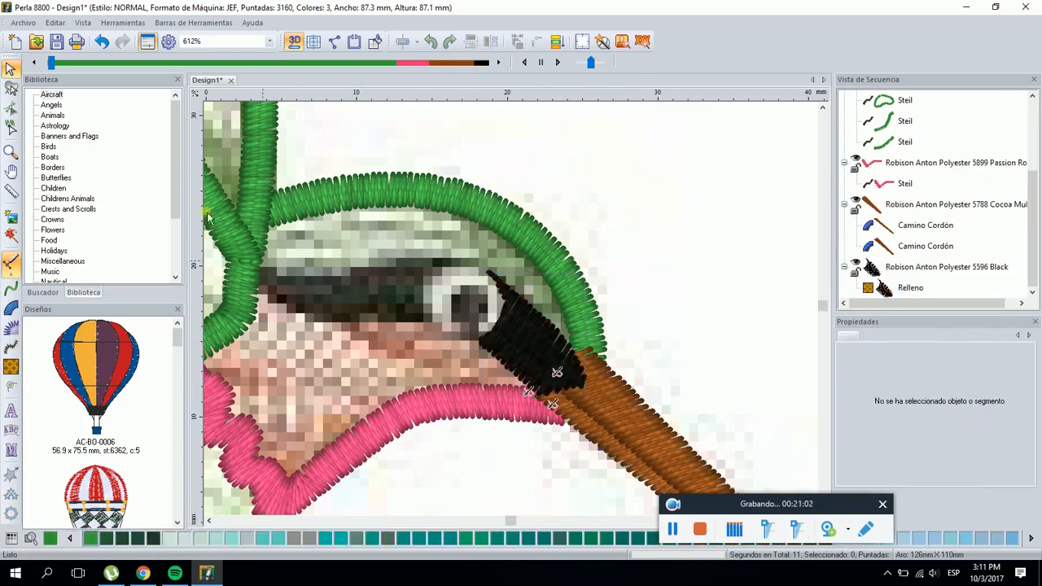
Outline the hummingbird's pupil as a rounded Relleno shape inside the white eye ring
left_click(10, 366)
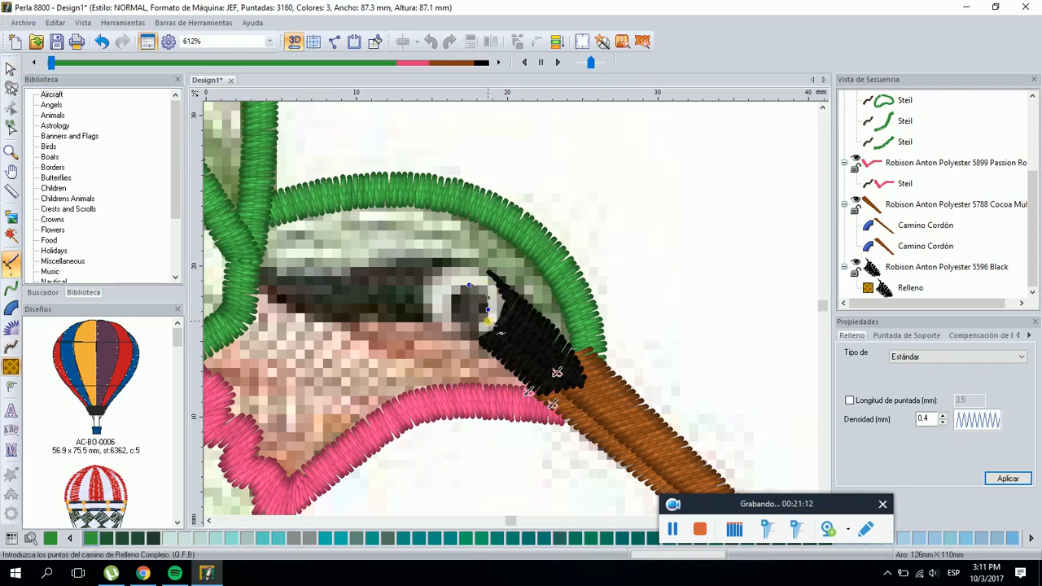
left_click(466, 327)
left_click(449, 307)
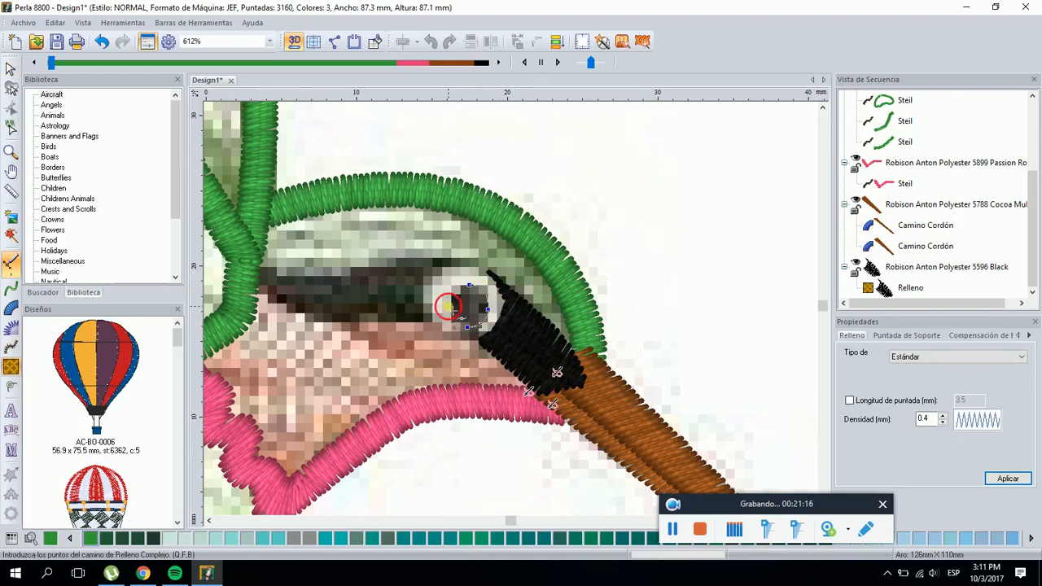
left_click(468, 287)
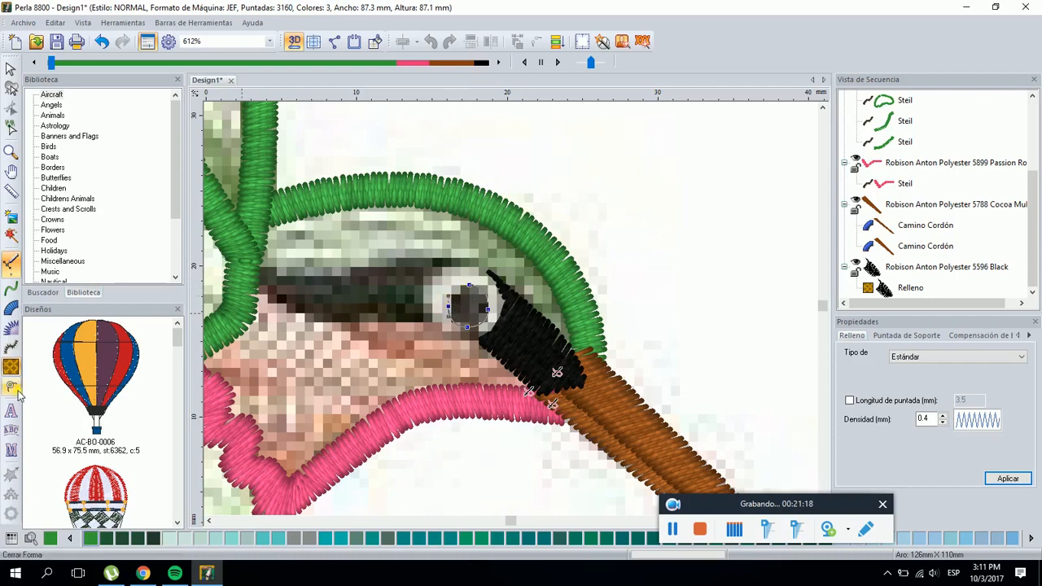
Set the pupil's inclination line horizontally across it, with the stitch entry point at its top and the exit point at its bottom
left_click(12, 390)
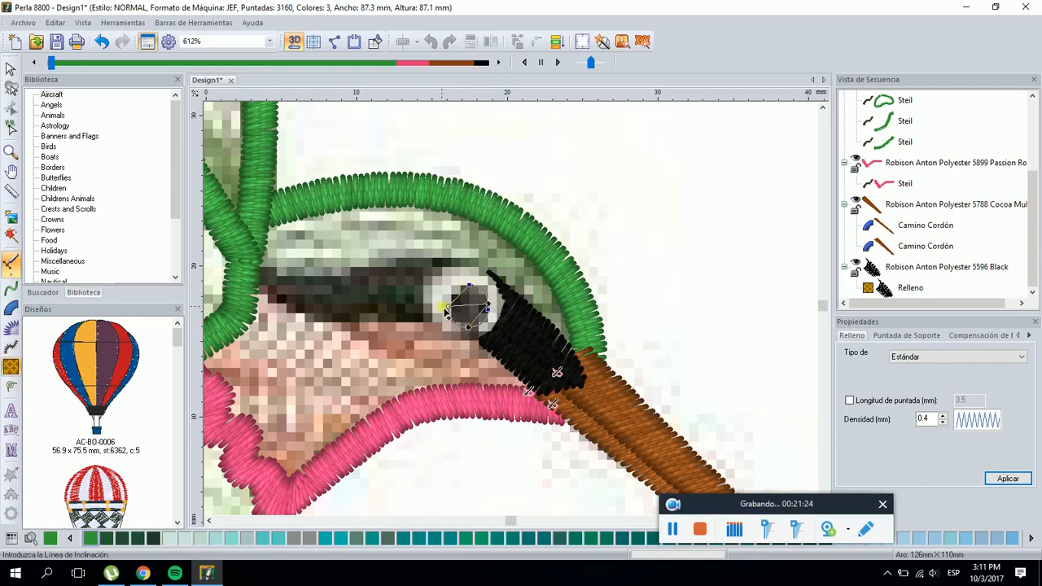
left_click(491, 306)
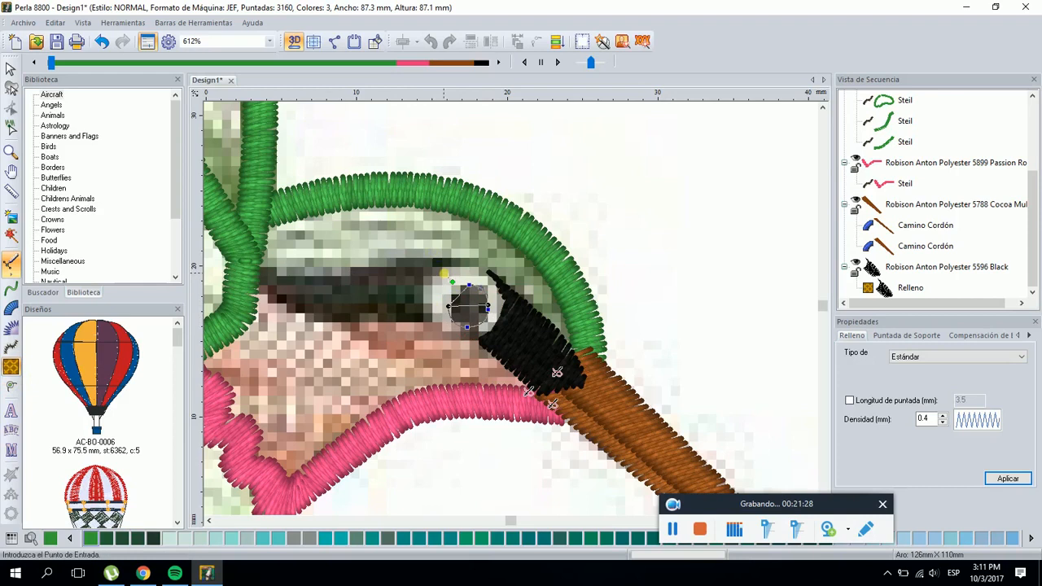
left_click(471, 268)
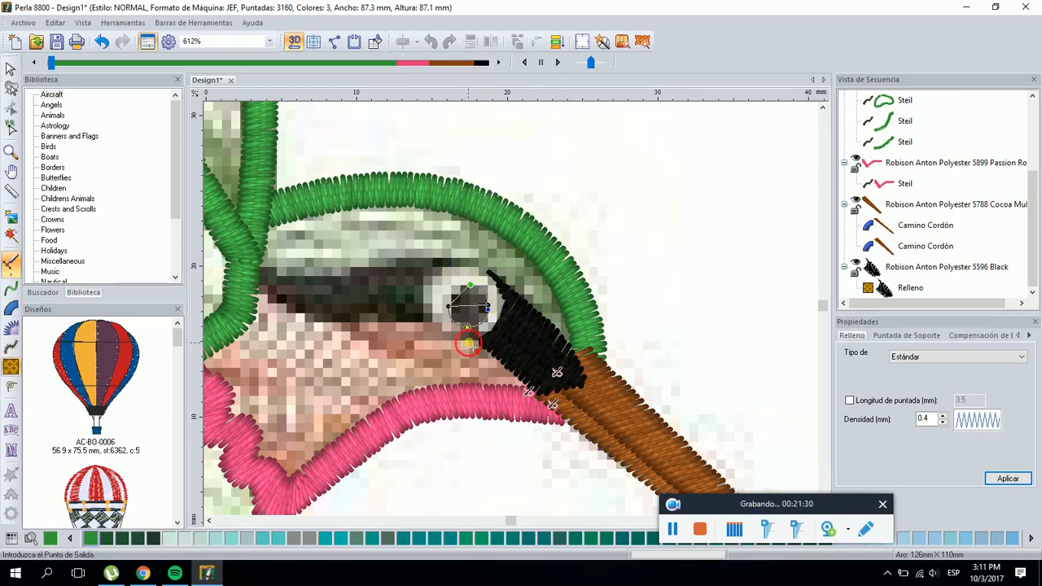
left_click(469, 343)
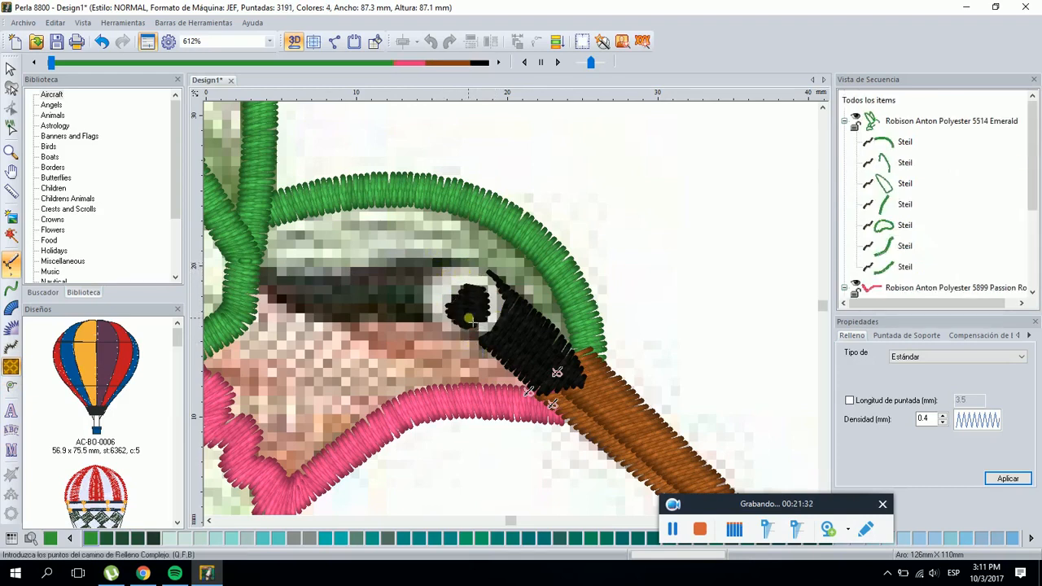
left_click(9, 72)
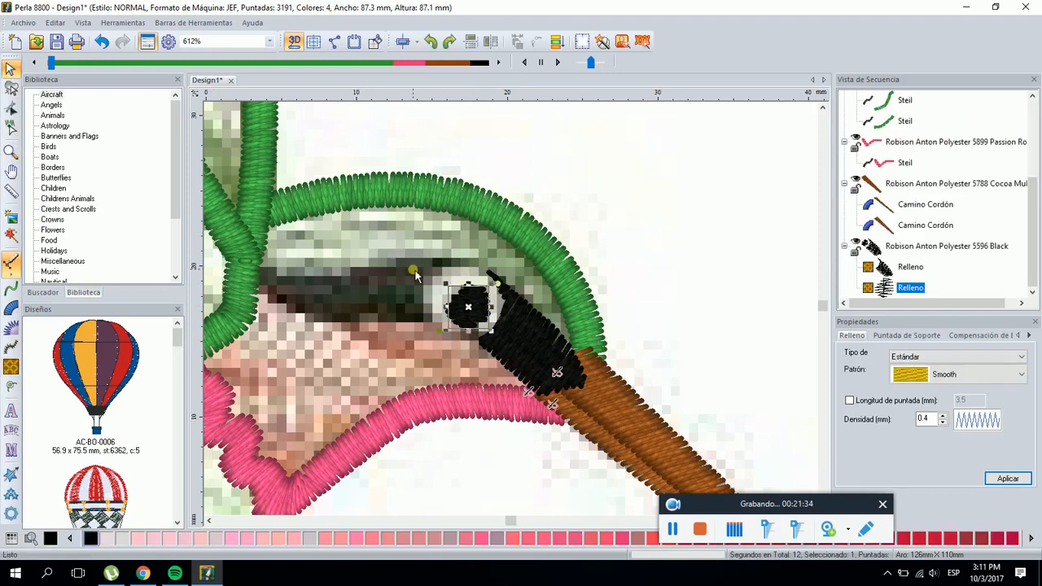
Enlarge the pupil's Relleno shape slightly toward its upper-left corner
left_click(10, 155)
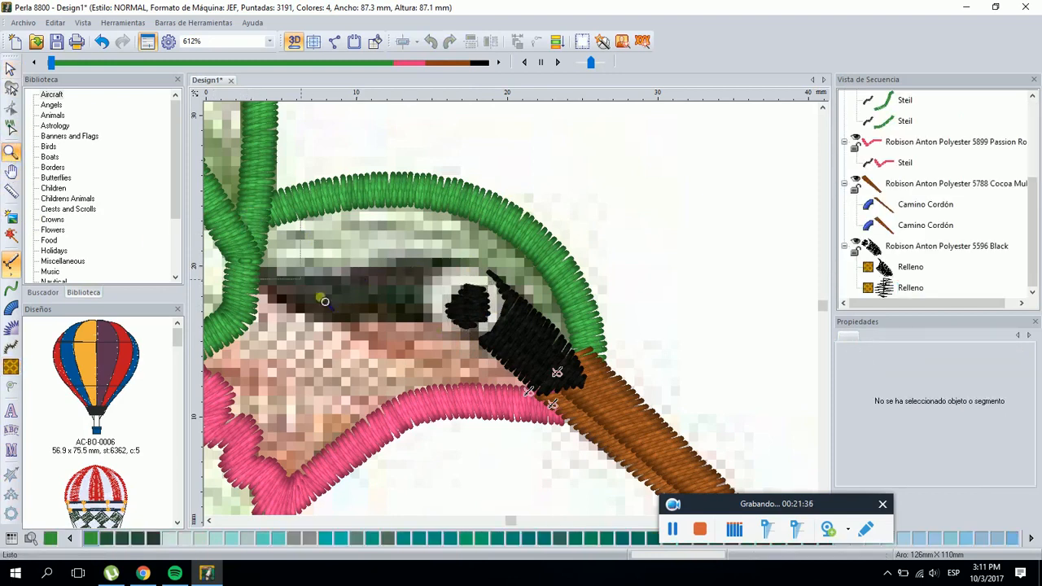
left_click(698, 412)
left_click(10, 68)
left_click(509, 283)
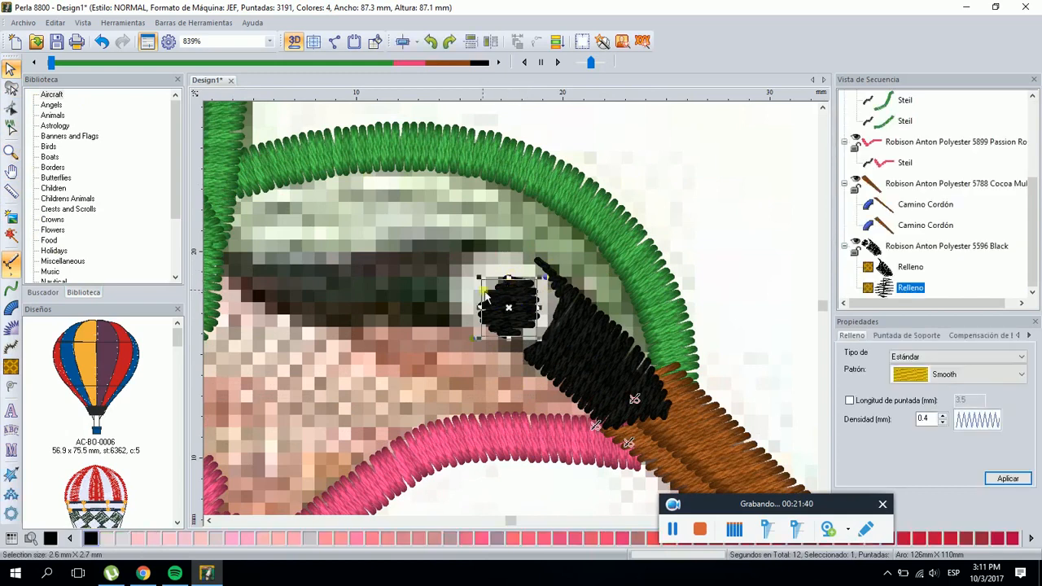
left_click_drag(482, 278, 474, 269)
Turn off the 3D view, move the pupil's entry point off its top node, and make that node Simétrico
left_click(10, 108)
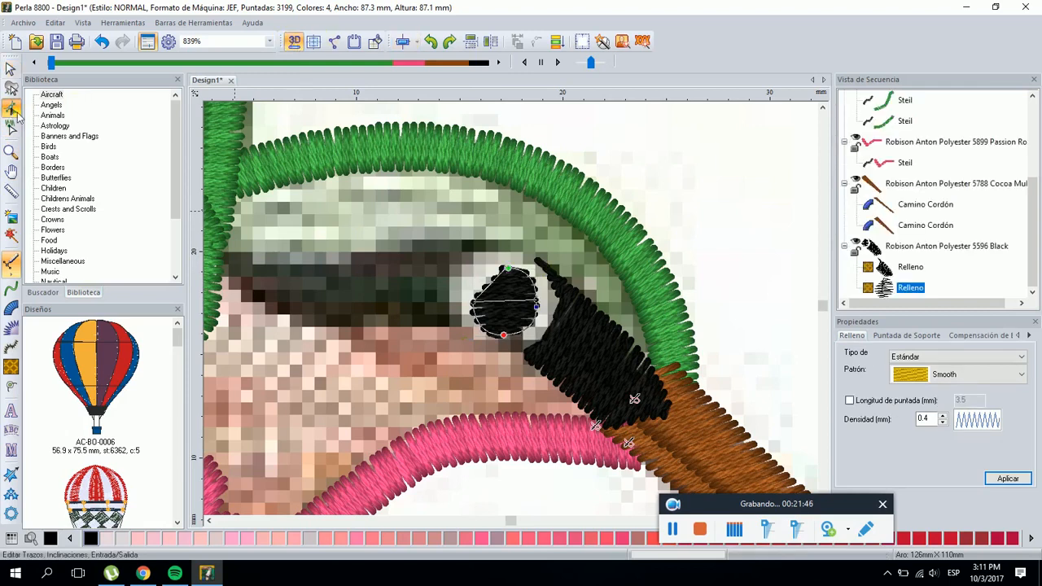
left_click(294, 40)
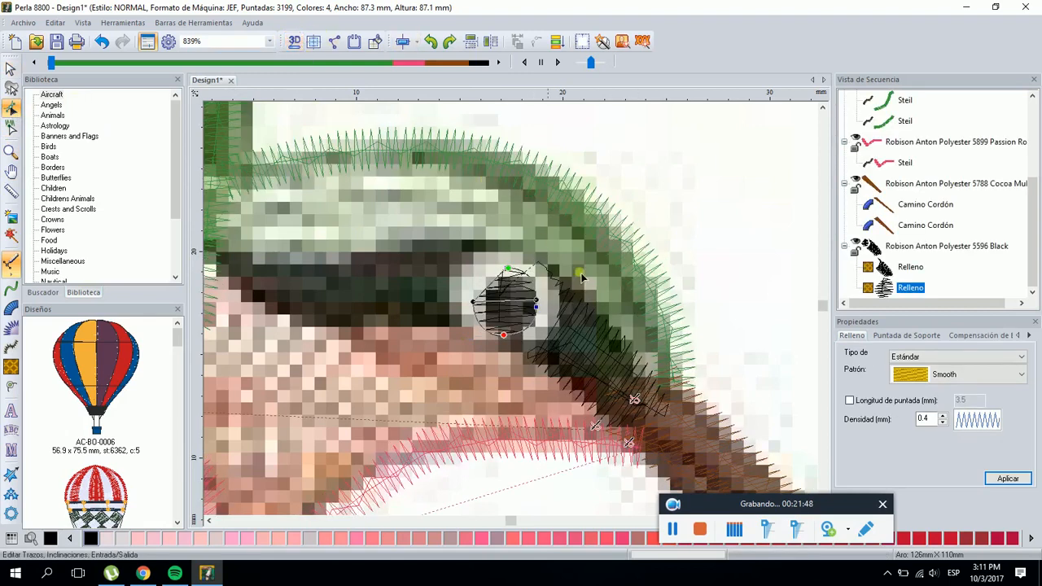
right_click(509, 270)
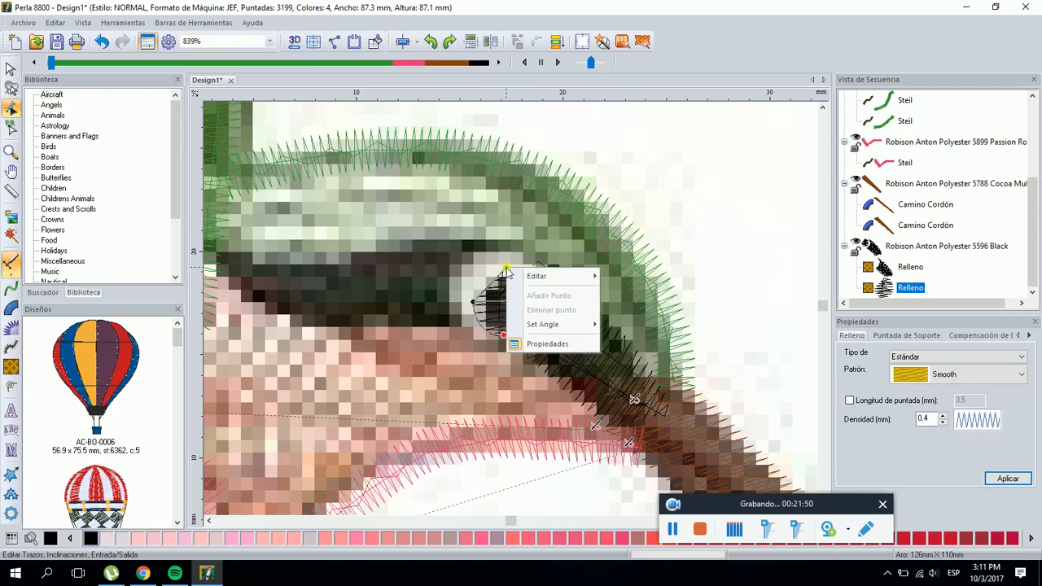
left_click(498, 236)
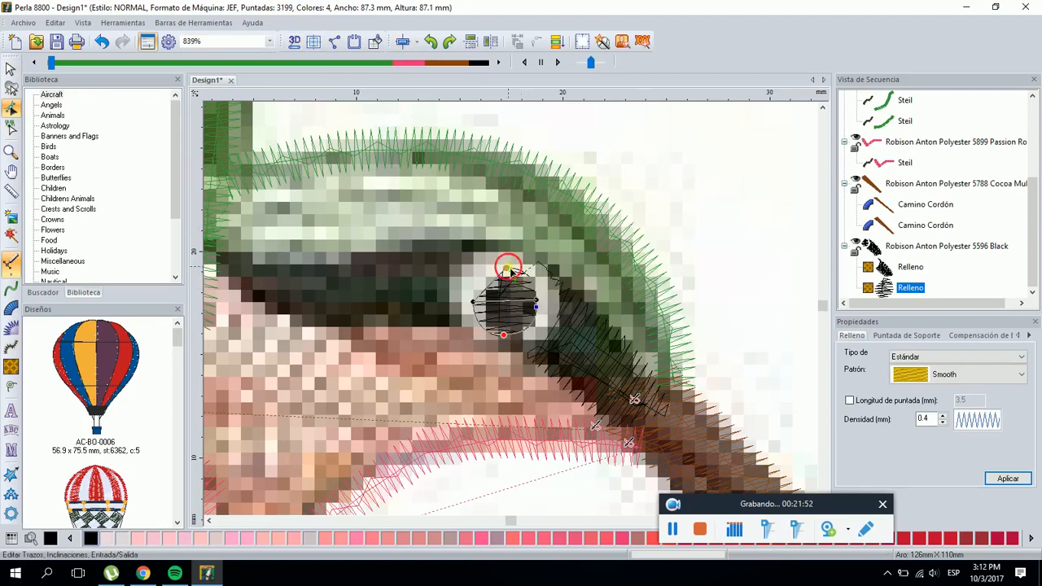
left_click_drag(509, 273, 533, 279)
right_click(524, 273)
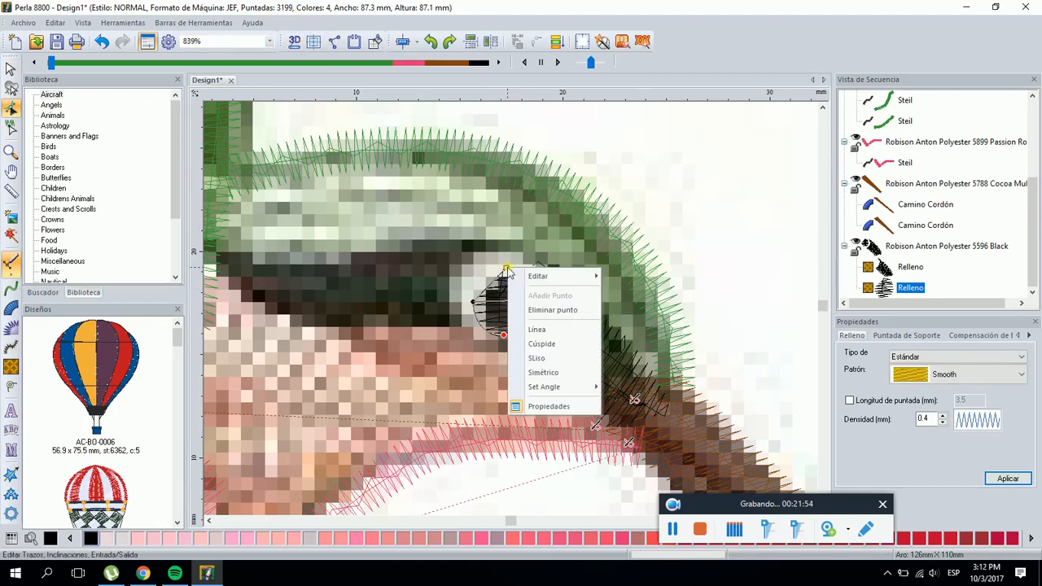
left_click(550, 379)
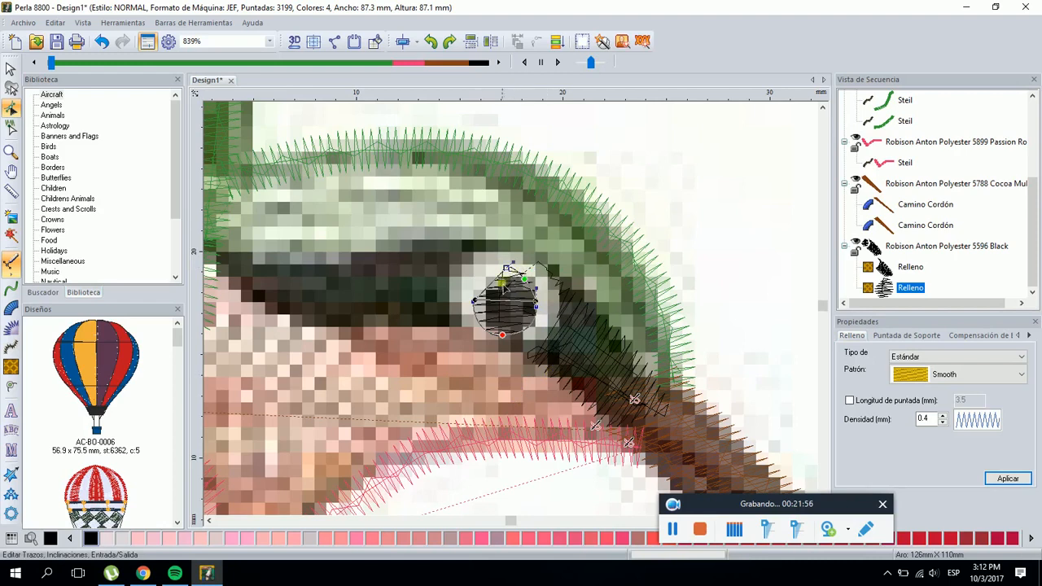
Make the pupil outline's left node Simétrico
right_click(474, 302)
left_click(449, 277)
scroll(488, 315, "up", 1)
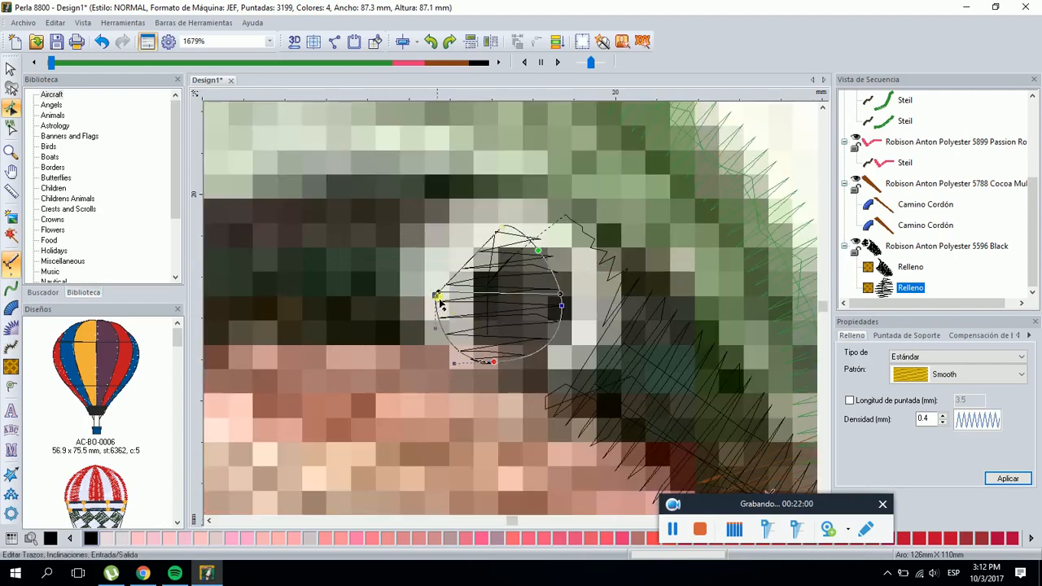
right_click(434, 294)
left_click(470, 401)
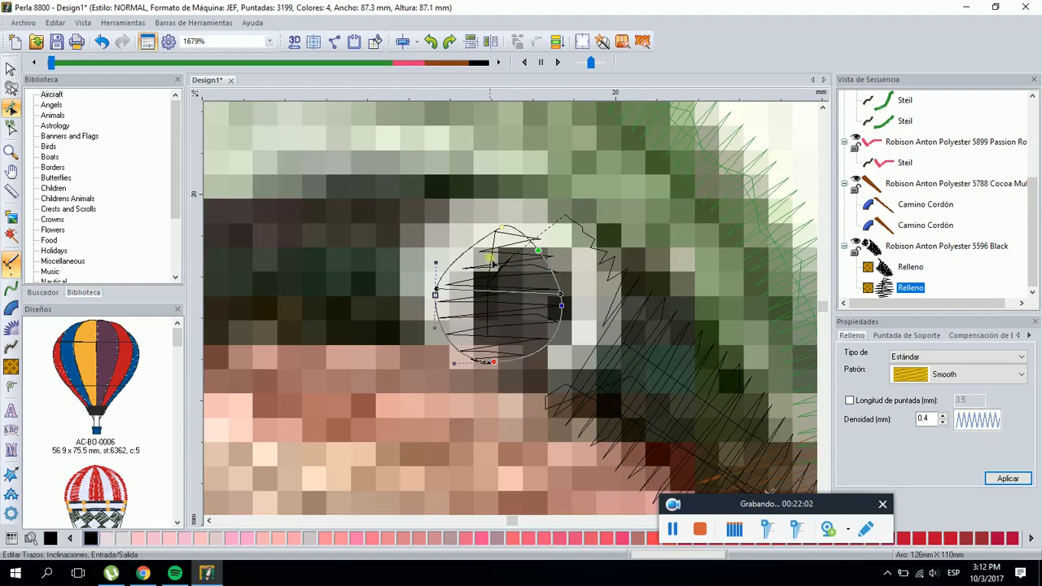
Reposition the pupil's top node, set it to Simétrico, and extend its handles horizontally to round the outline
right_click(505, 230)
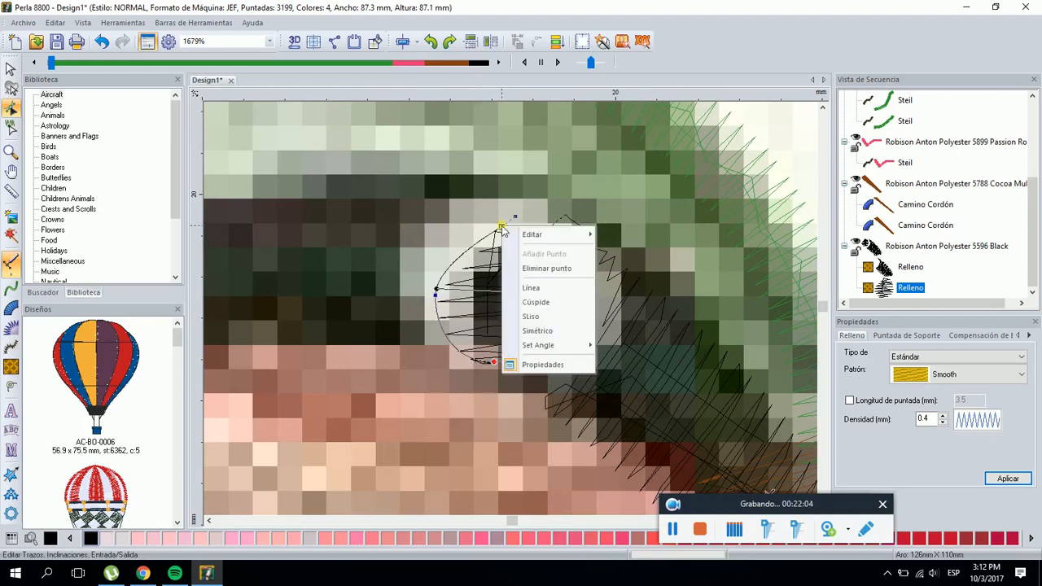
left_click(529, 336)
mouse_move(518, 220)
left_mouse_down()
mouse_move(542, 231)
mouse_move(504, 234)
left_mouse_up()
right_click(505, 233)
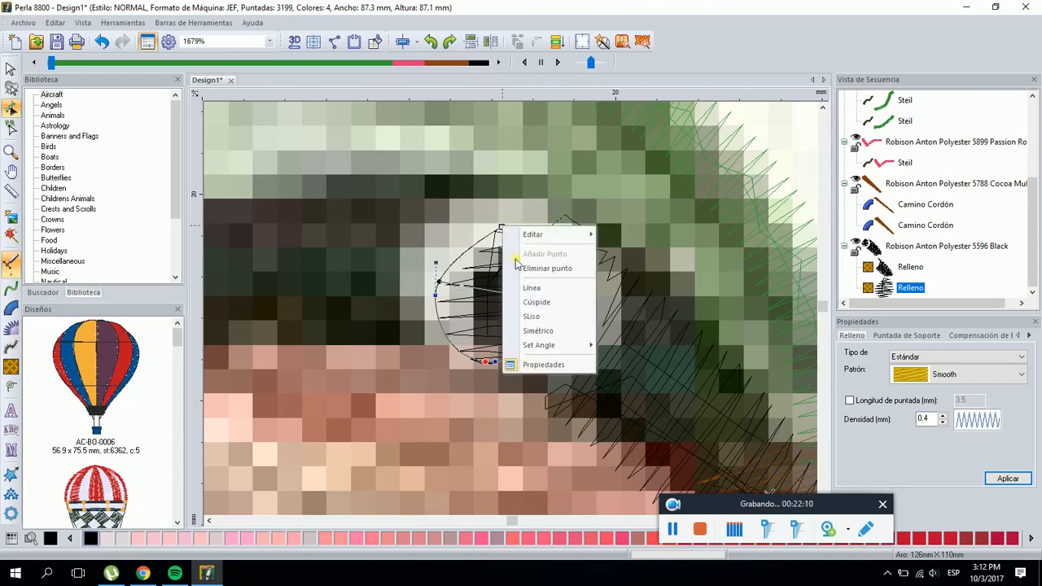
left_click(520, 268)
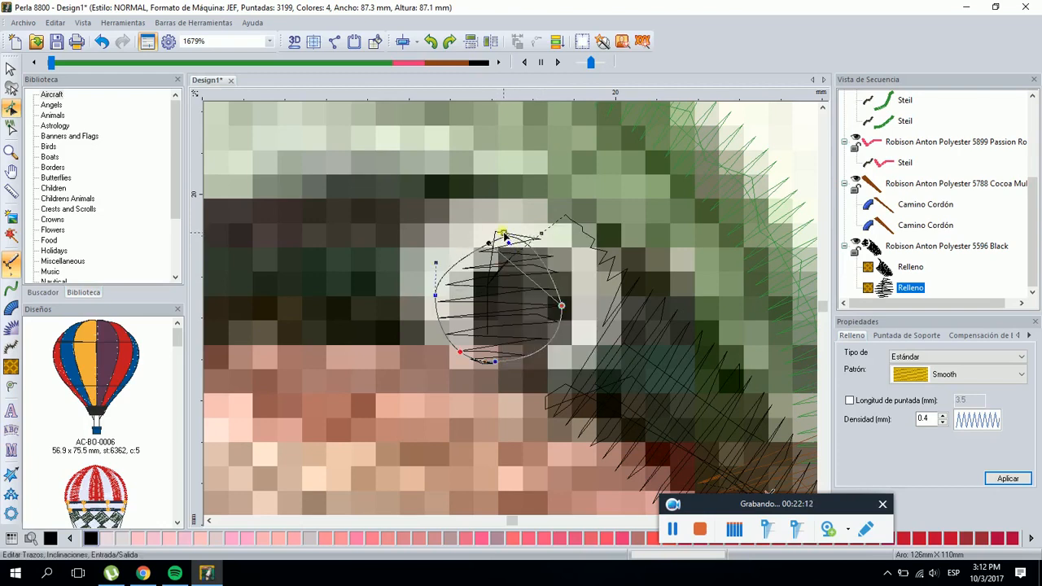
right_click(499, 231)
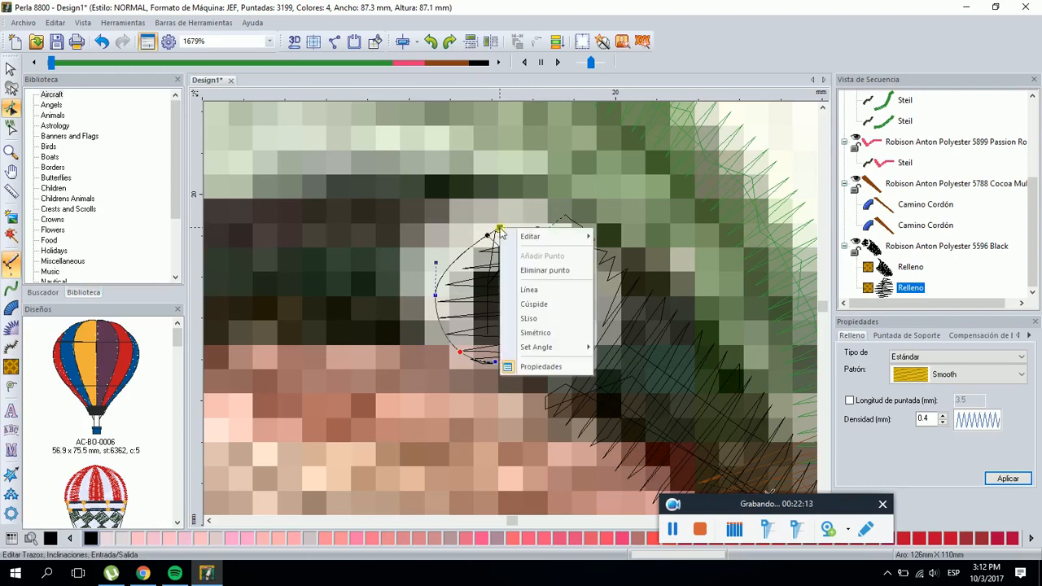
left_click(531, 335)
mouse_move(537, 233)
left_mouse_down()
mouse_move(567, 227)
mouse_move(556, 228)
left_mouse_up()
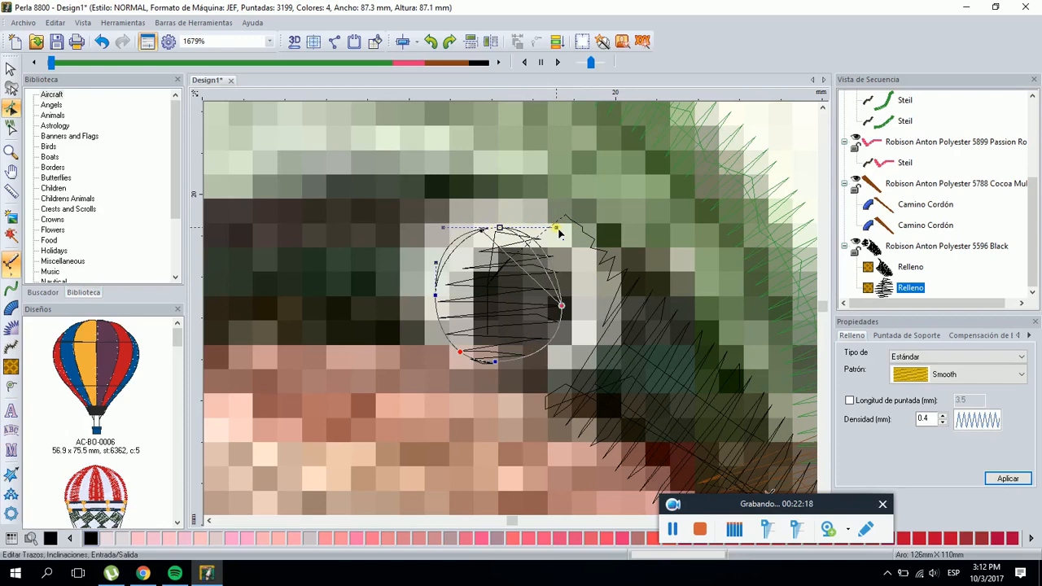
Move the left end of the pupil's inclination line down so it runs horizontally, and deselect the shape
left_click_drag(482, 230, 444, 308)
left_click(372, 294)
scroll(371, 293, "down", 1)
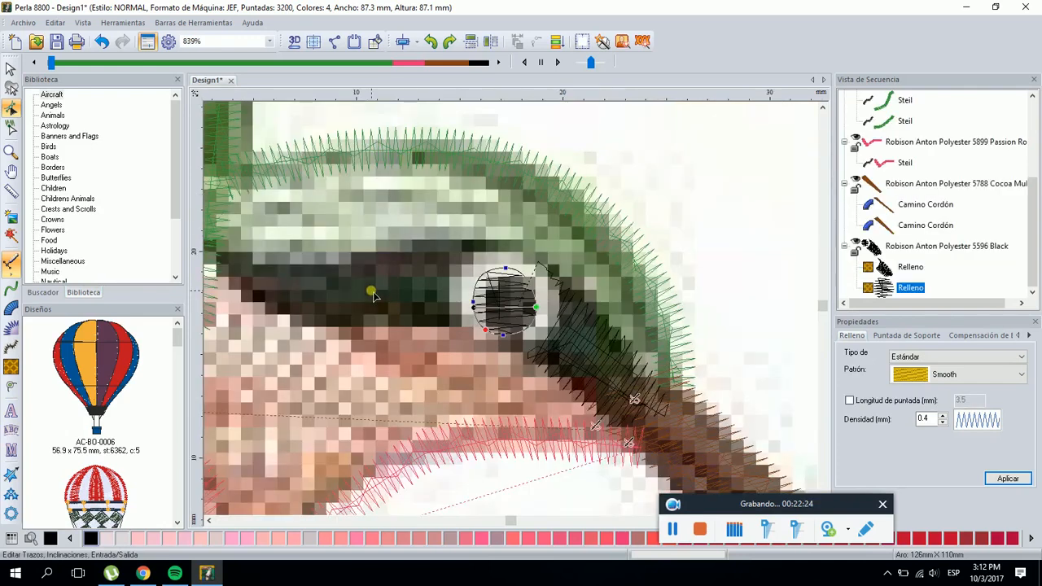
left_click(11, 69)
scroll(354, 245, "down", 1)
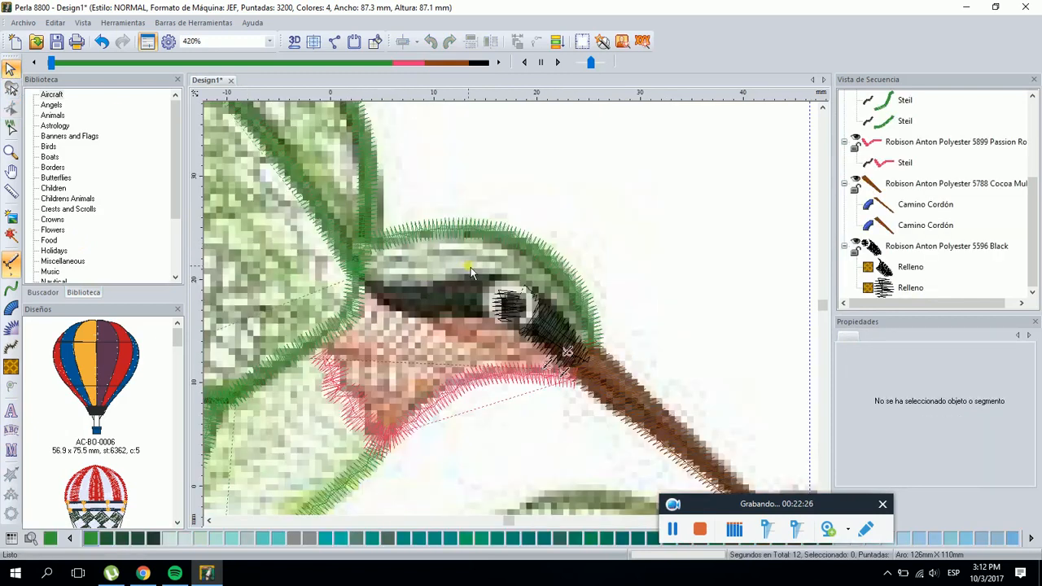
Outline the dark streak behind the eye as a Relleno shape, from above the eye to its tip at the neck and back
left_click(11, 367)
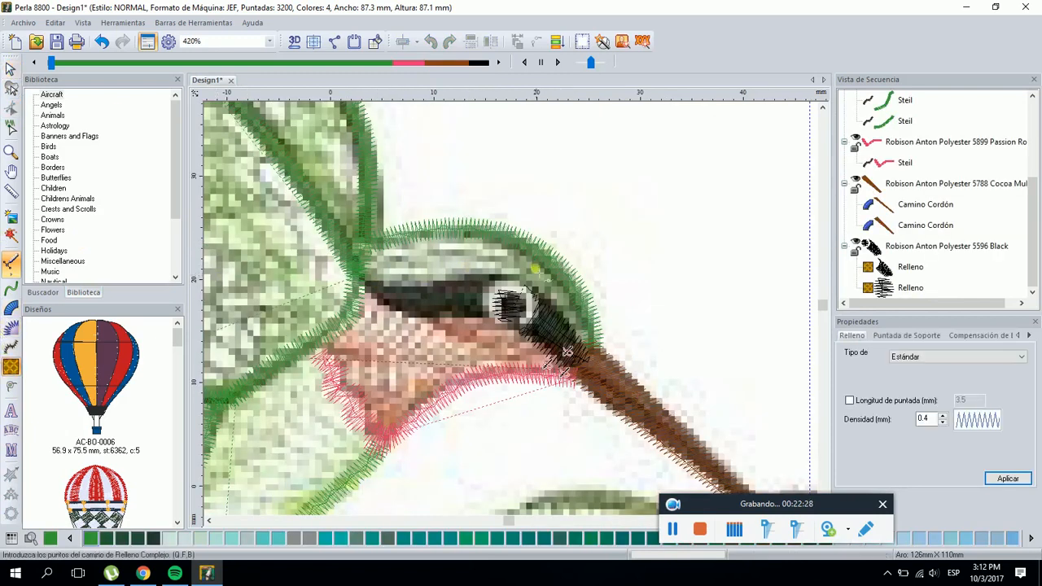
left_click(511, 278)
left_click(444, 280)
left_click(397, 282)
left_click(408, 318)
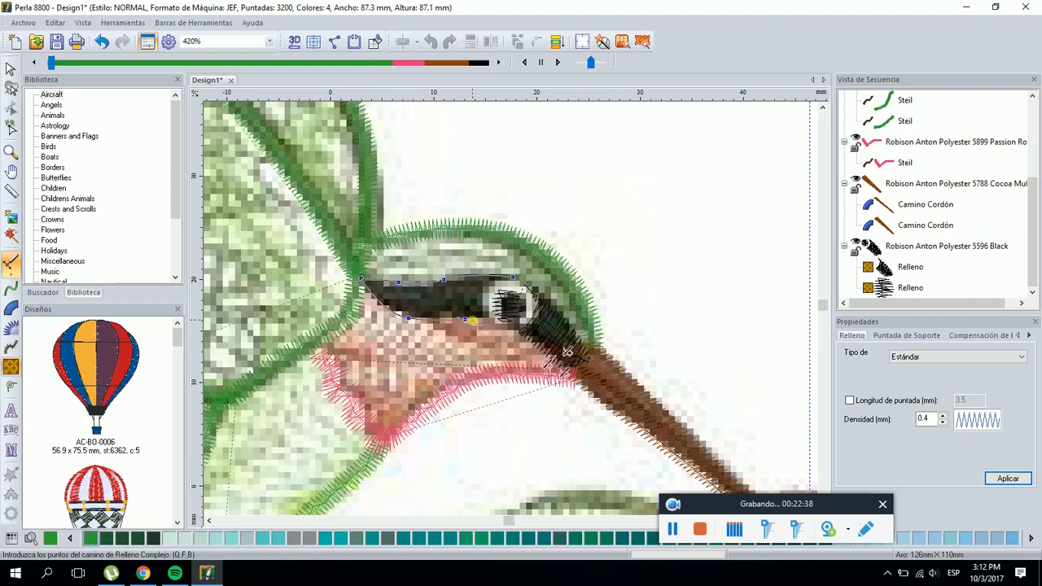
left_click(489, 319)
left_click(485, 291)
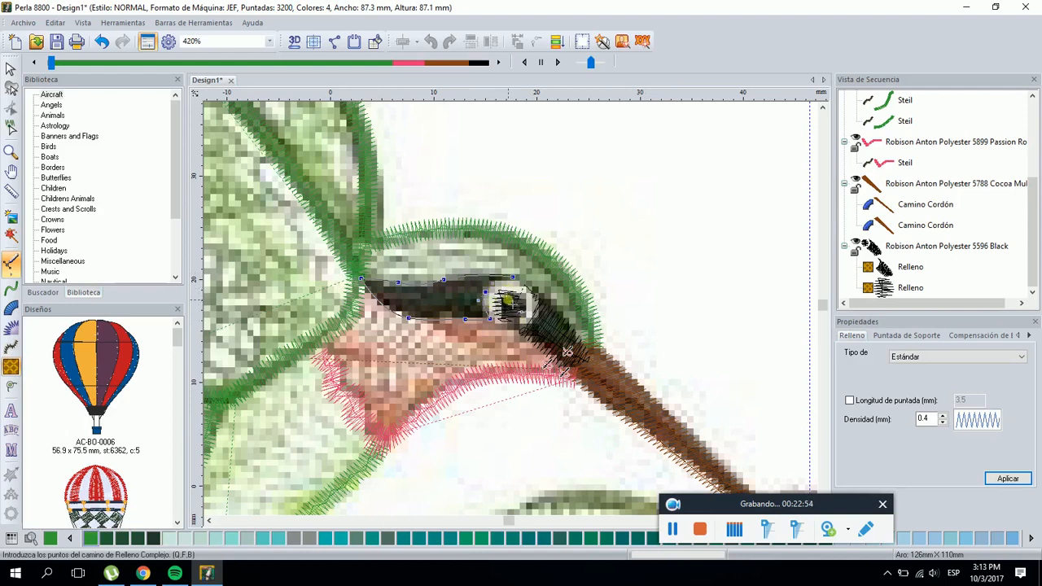
Set a slanted inclination across the dark streak, with the stitch entry point below the eye and the exit at the streak's far tip
left_click(13, 390)
scroll(460, 314, "up", 1)
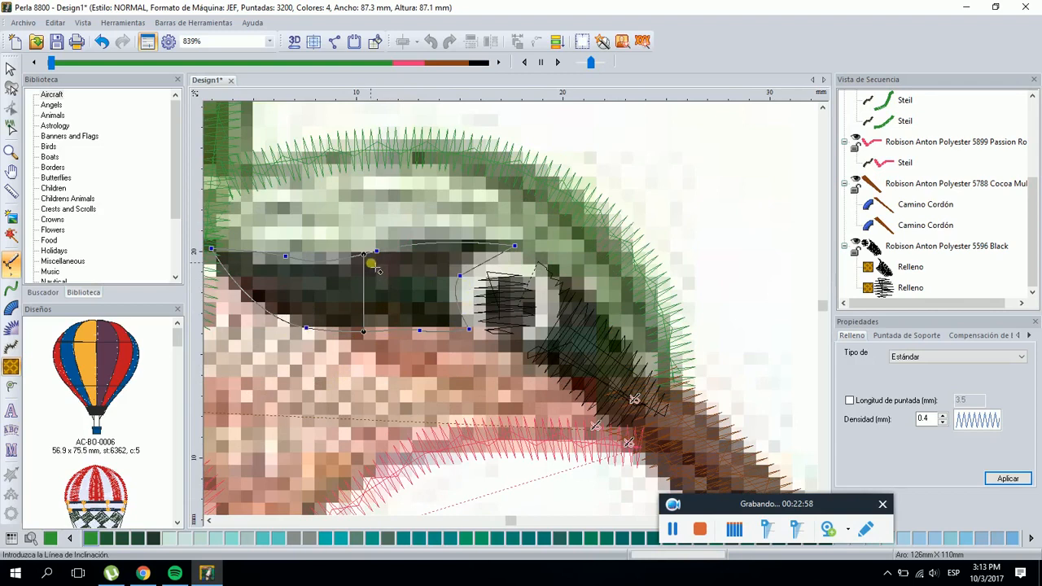
left_click_drag(363, 257, 388, 247)
key("Return")
left_click(477, 345)
left_click(210, 248)
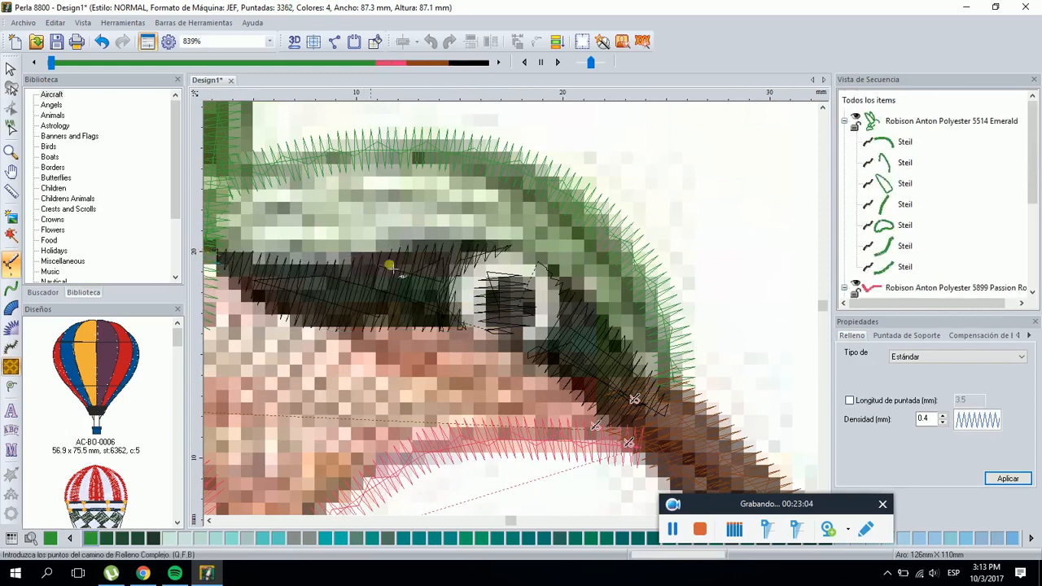
Make the dark streak's node beside the eye Simétrico and smooth its lower edge by removing the extra node
left_click(11, 70)
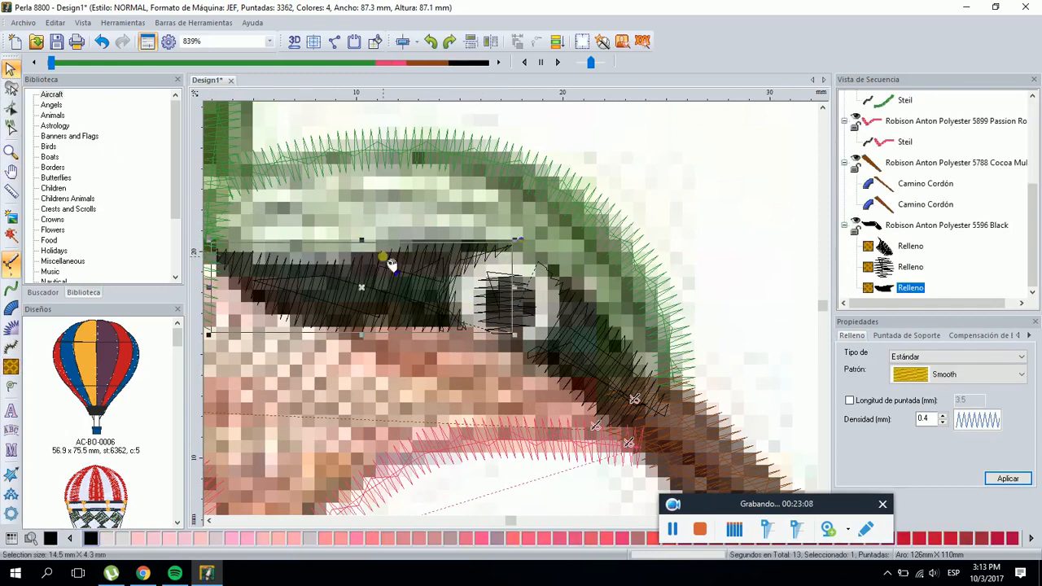
left_click(11, 110)
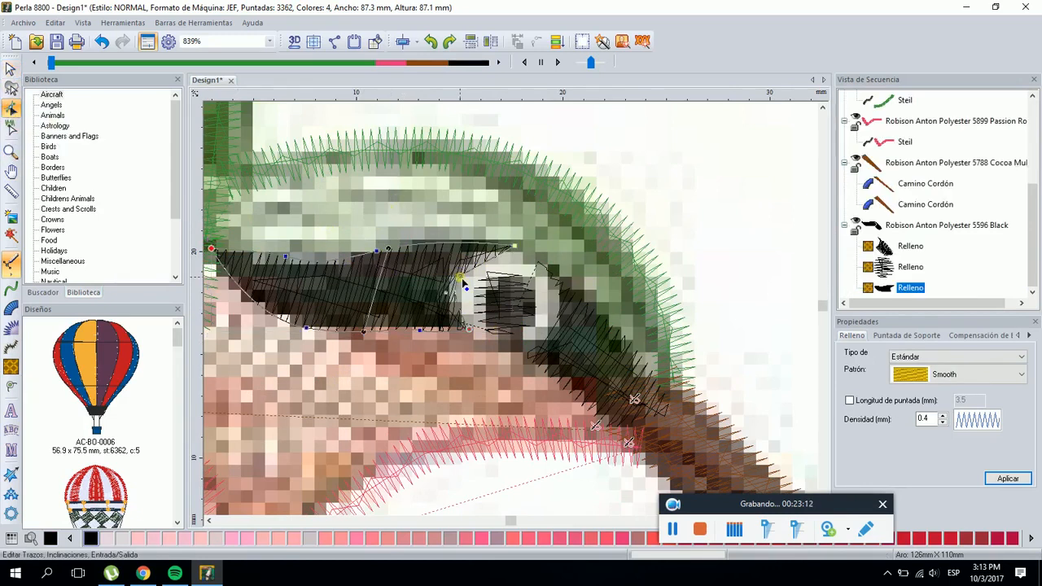
right_click(460, 278)
left_click(512, 385)
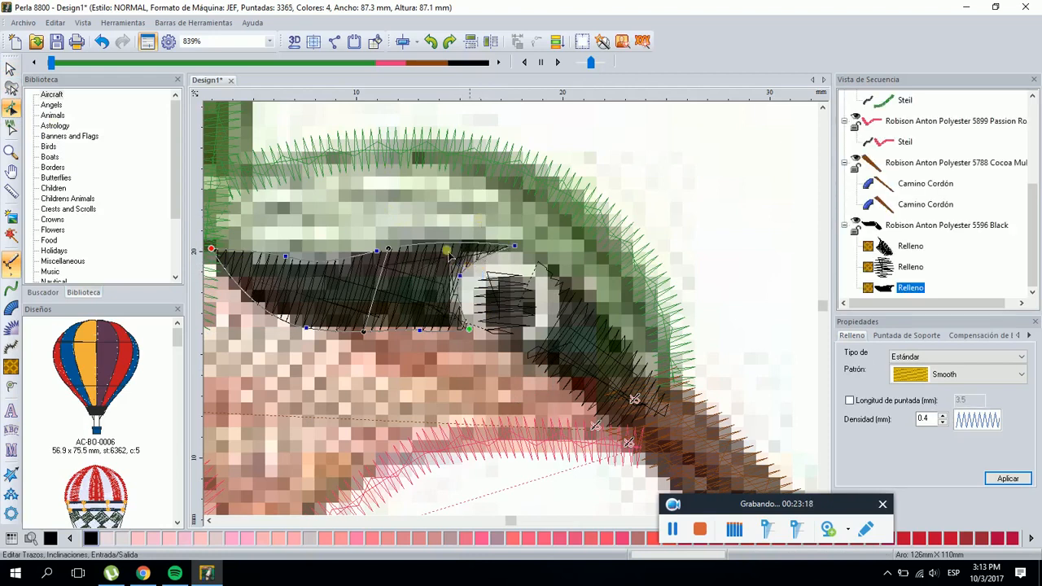
left_click_drag(360, 338, 366, 348)
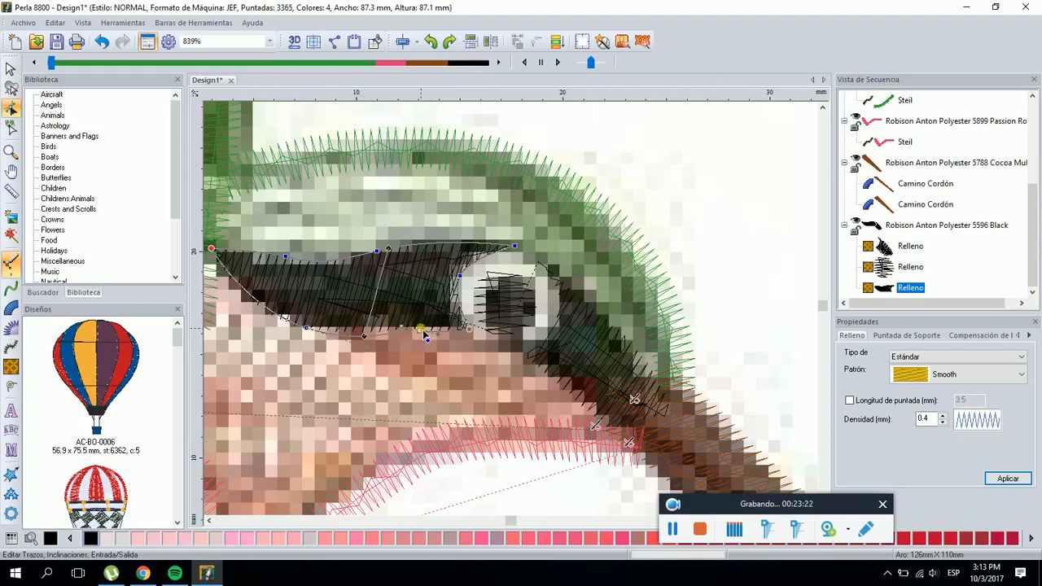
left_click(423, 333)
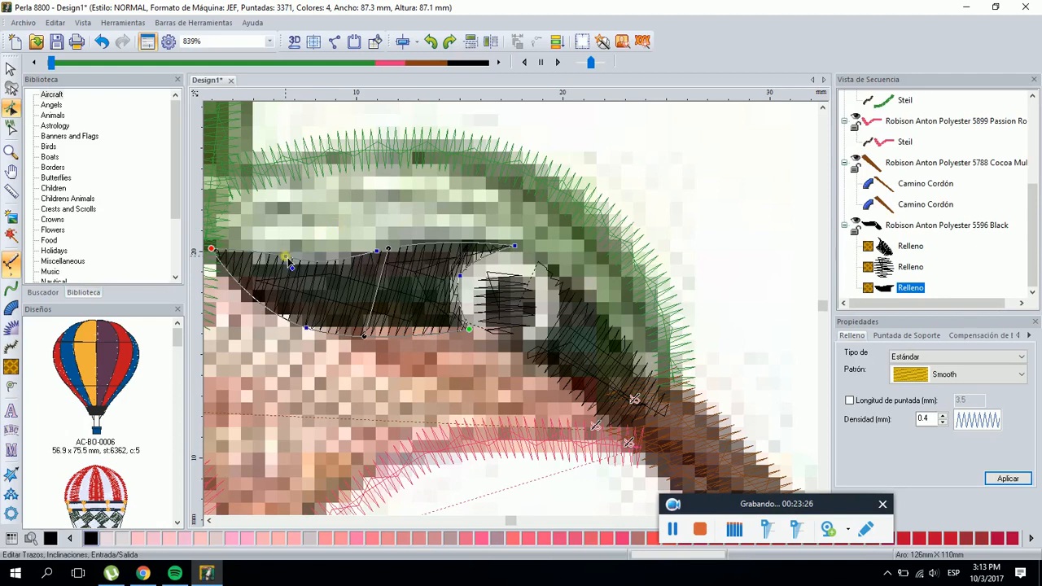
Deselect the dark streak and turn on the 3D stitch view to inspect the head
scroll(289, 260, "down", 4)
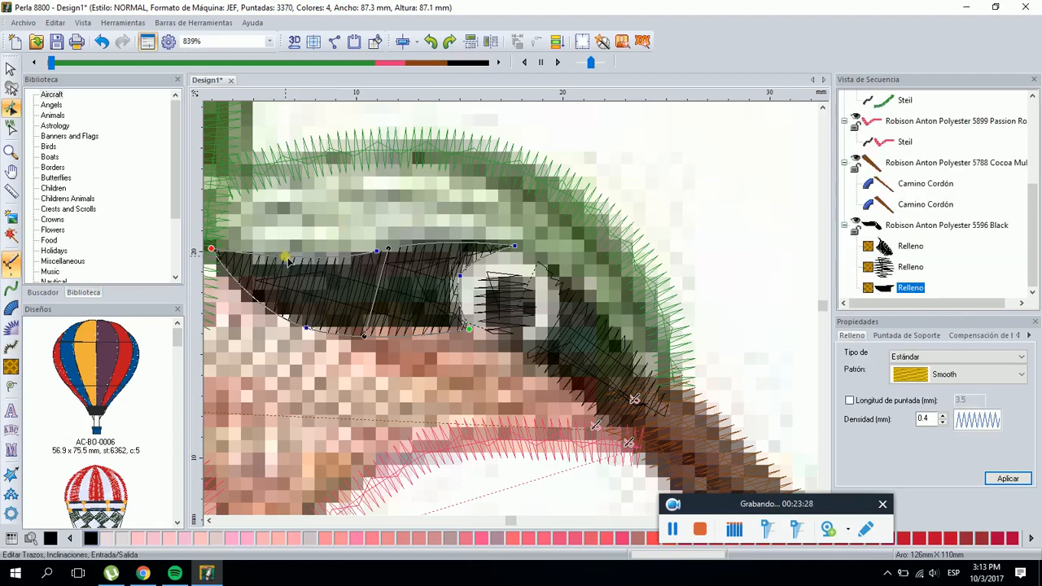
left_click(10, 70)
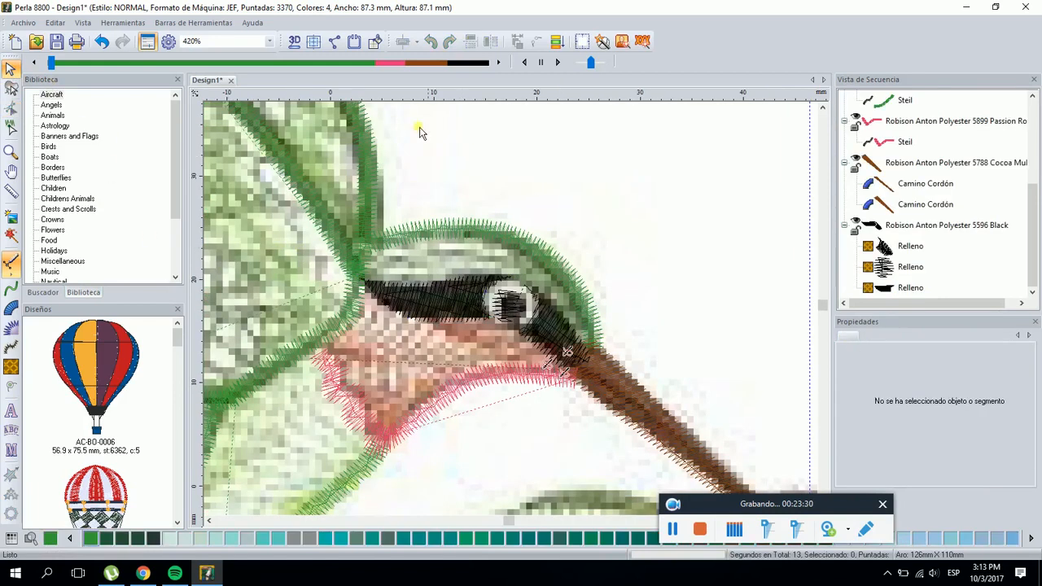
left_click(294, 41)
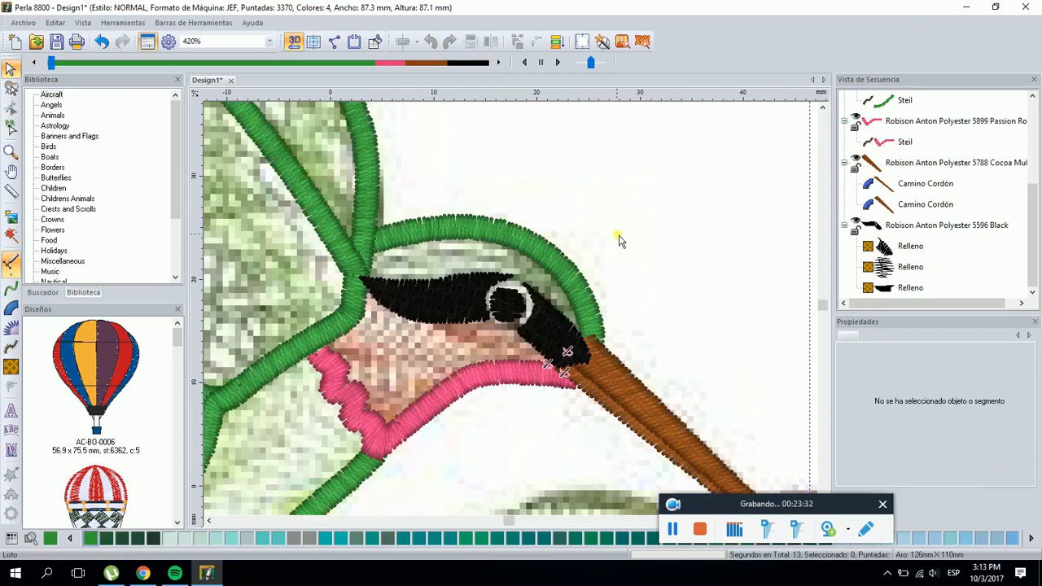
scroll(619, 240, "down", 2)
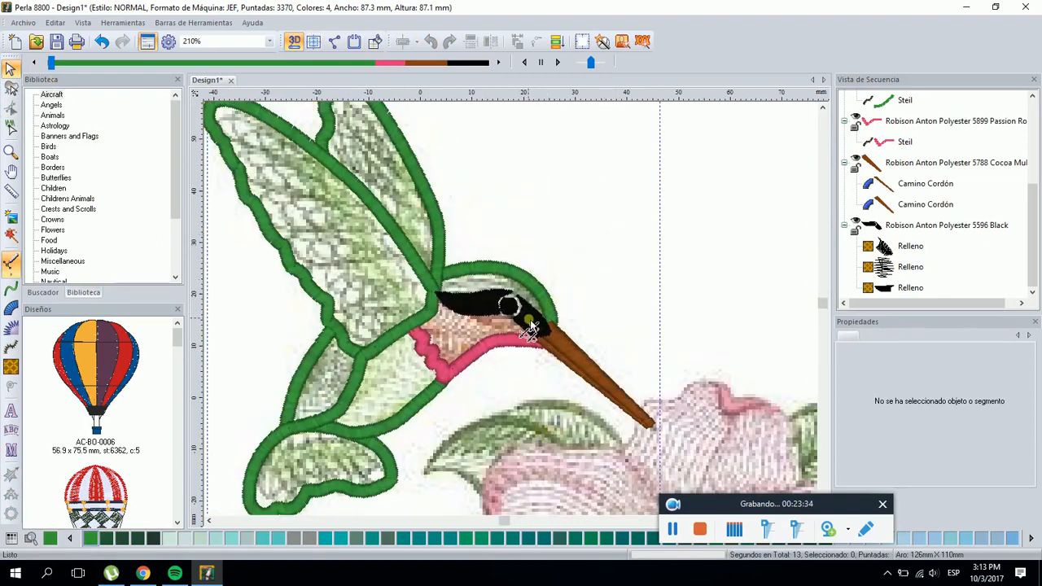
scroll(530, 328, "up", 1)
scroll(525, 328, "up", 1)
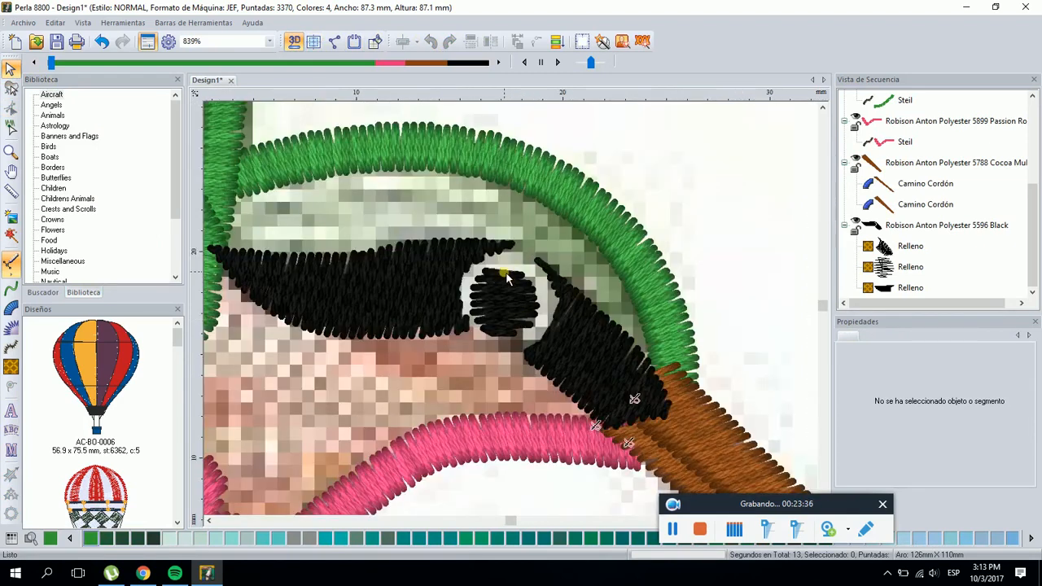
Shrink the black pupil fill slightly, nudge it up to centre it in the white eye ring, and deselect it
left_click(482, 277)
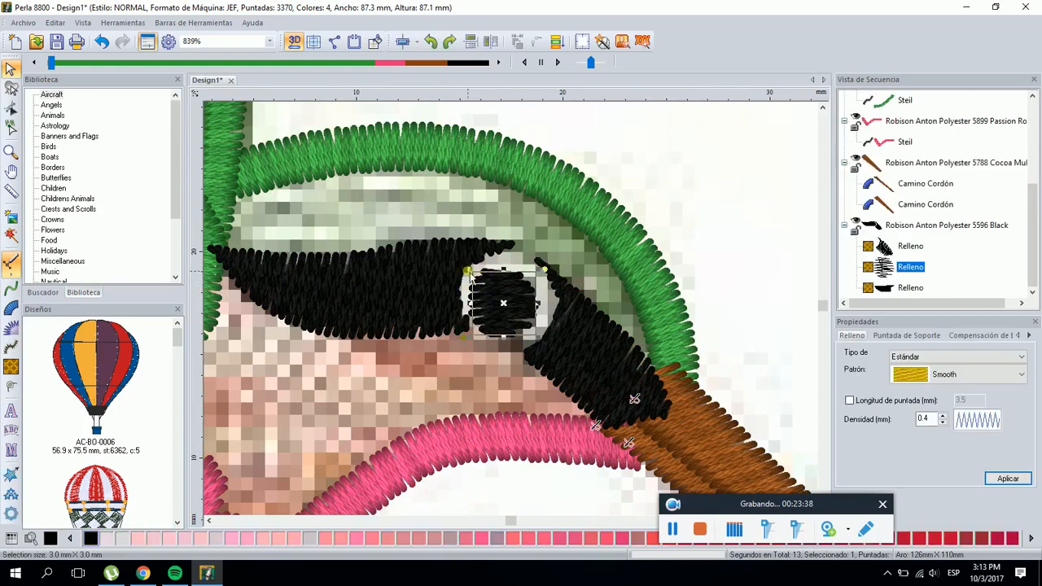
left_click_drag(472, 269, 477, 273)
left_click_drag(520, 314, 520, 310)
left_click(683, 176)
scroll(474, 319, "down", 5)
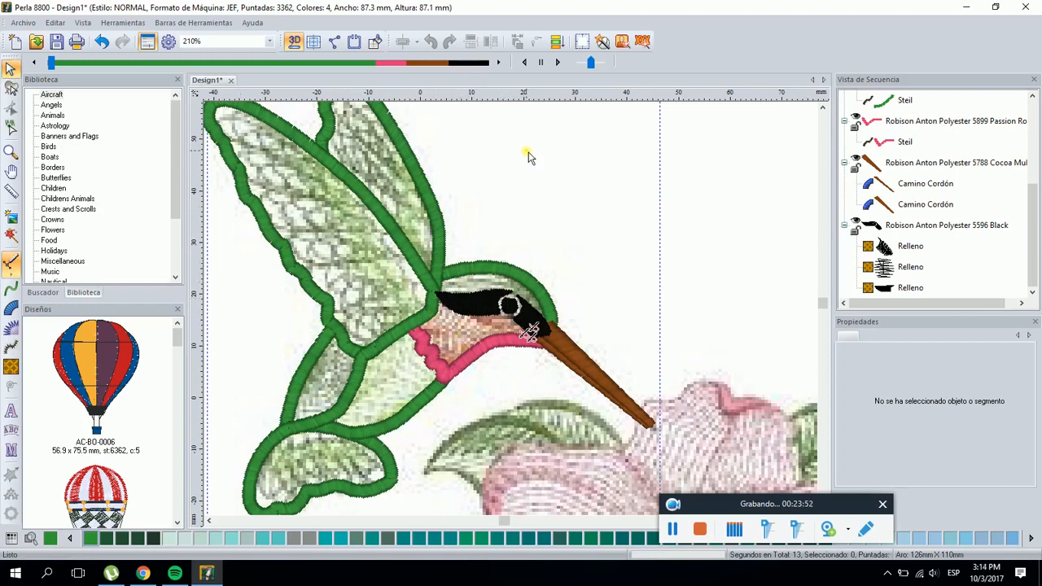
Outline the crown of the head as an emerald Relleno shape, from the beak over the head arc and back along the black markings
left_click(10, 151)
left_click_drag(427, 263, 700, 406)
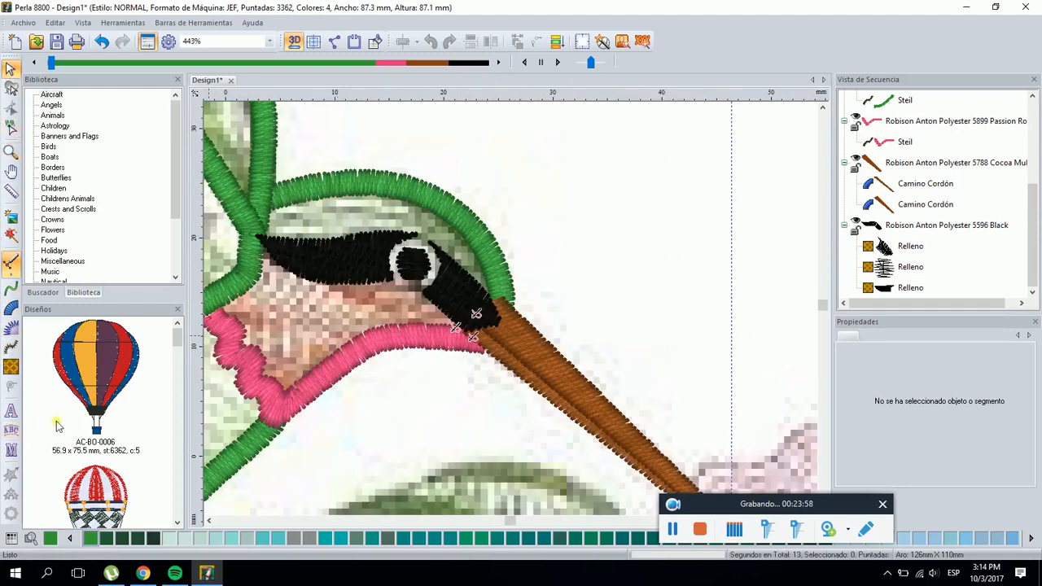
left_click(10, 366)
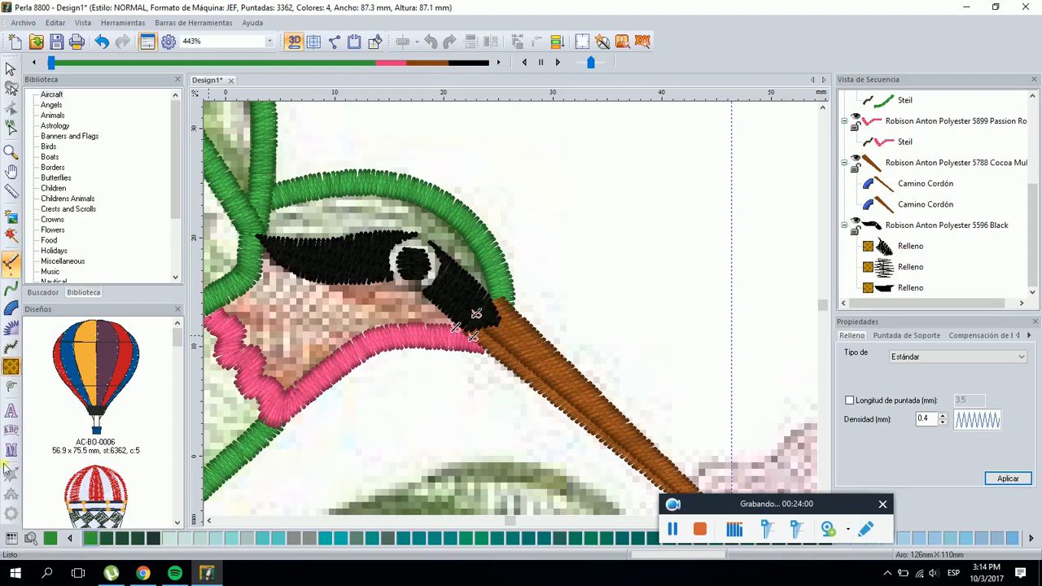
left_click(12, 279)
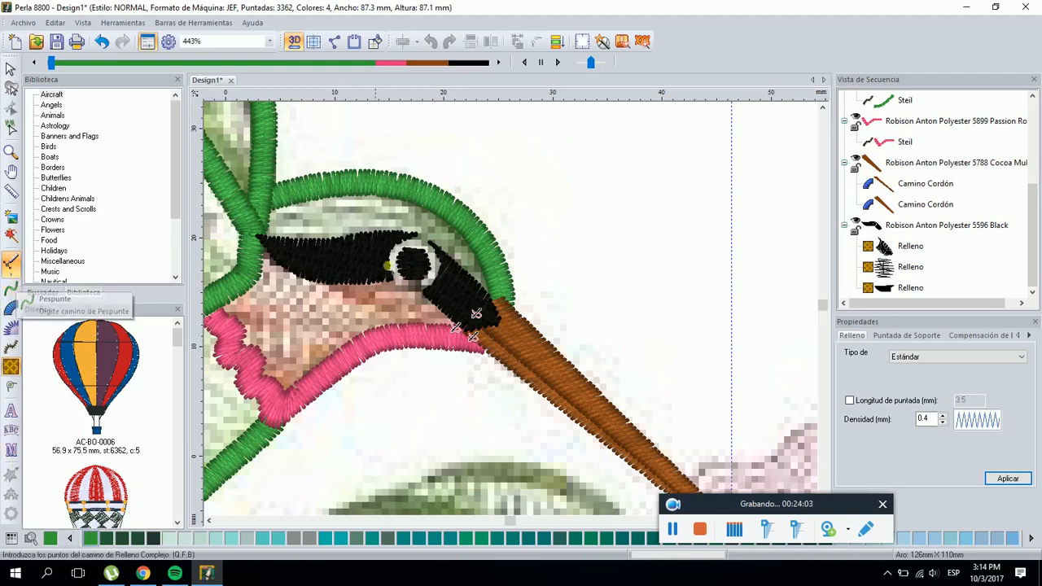
left_click(90, 538)
left_click(499, 300)
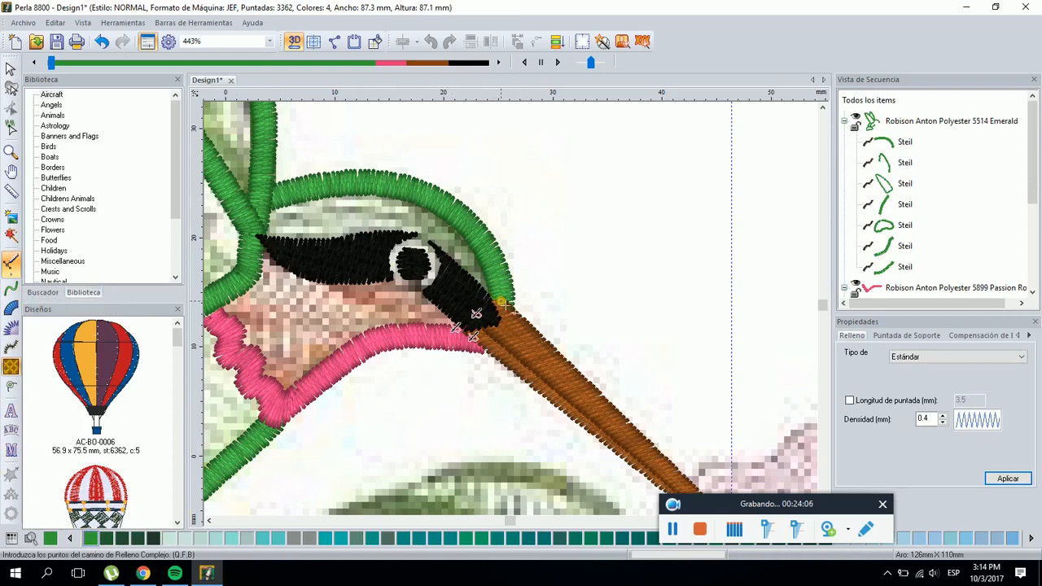
left_click(436, 199)
left_click_drag(383, 178, 386, 174)
left_click(248, 236)
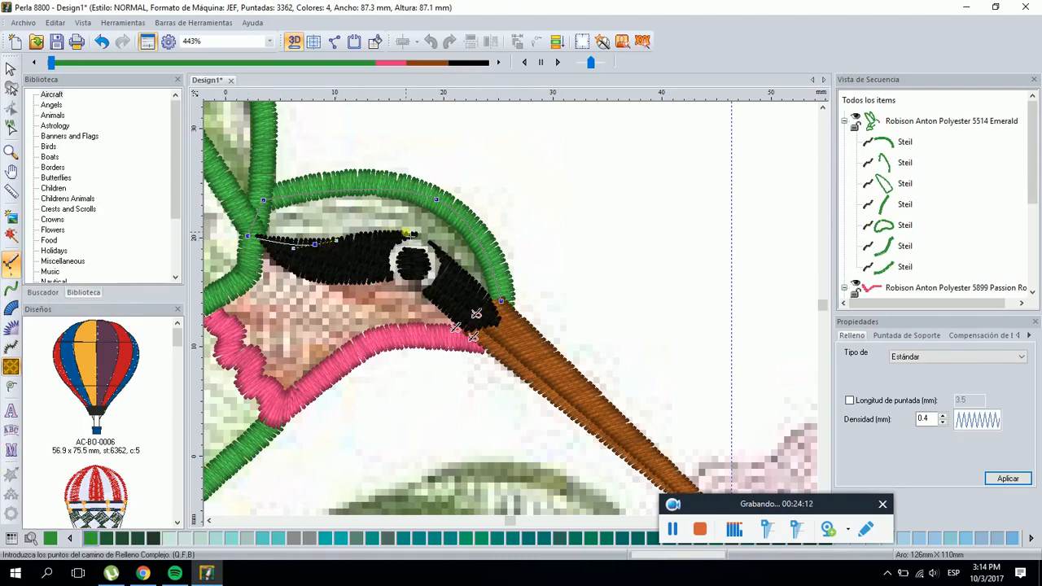
left_click(409, 232)
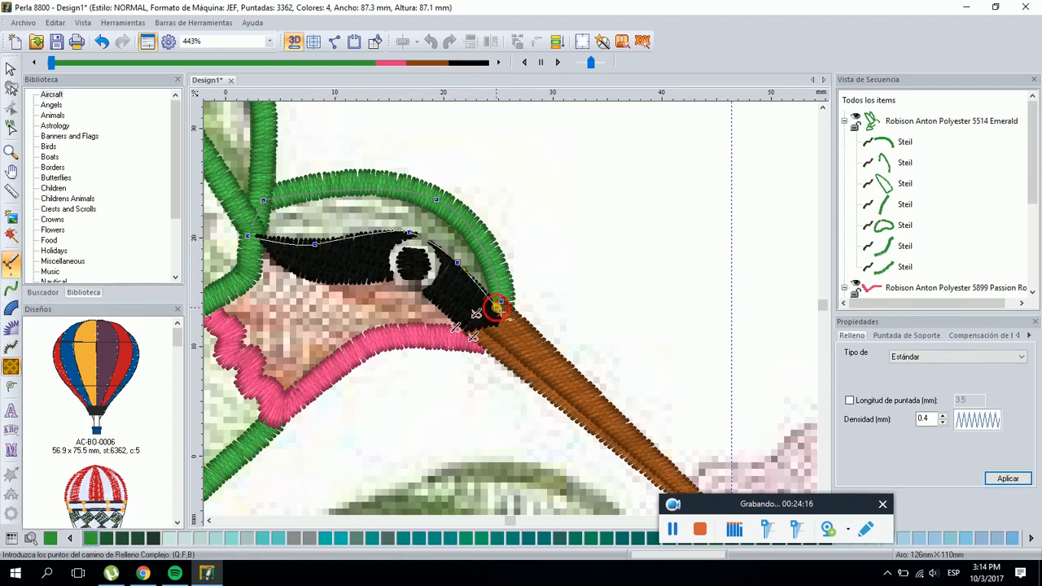
Set a slanted inclination across the crown fill, with the entry point at the beak and the exit on the nearby edge behind the beak
left_click(10, 388)
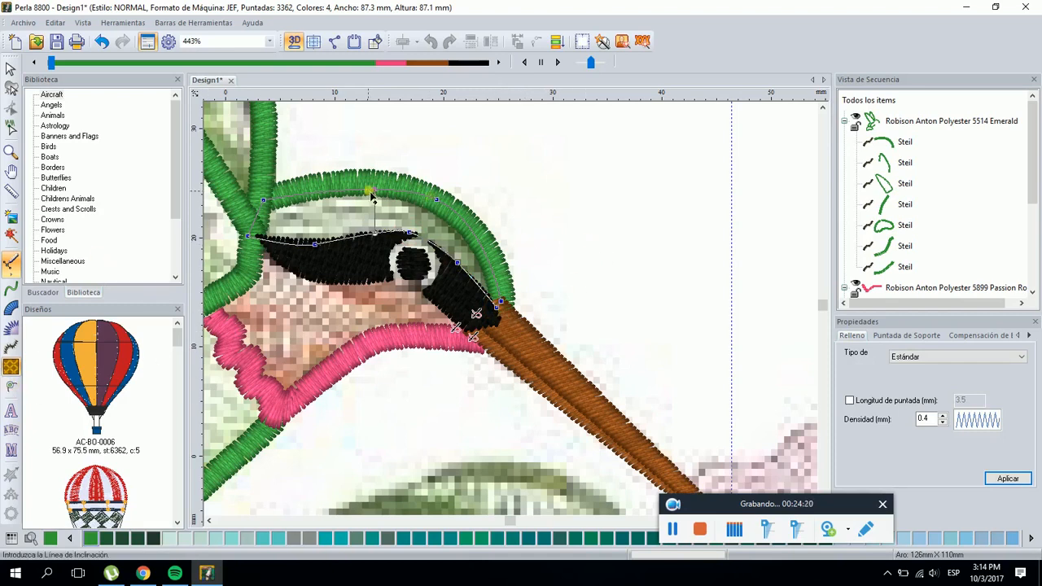
left_click_drag(375, 193, 393, 190)
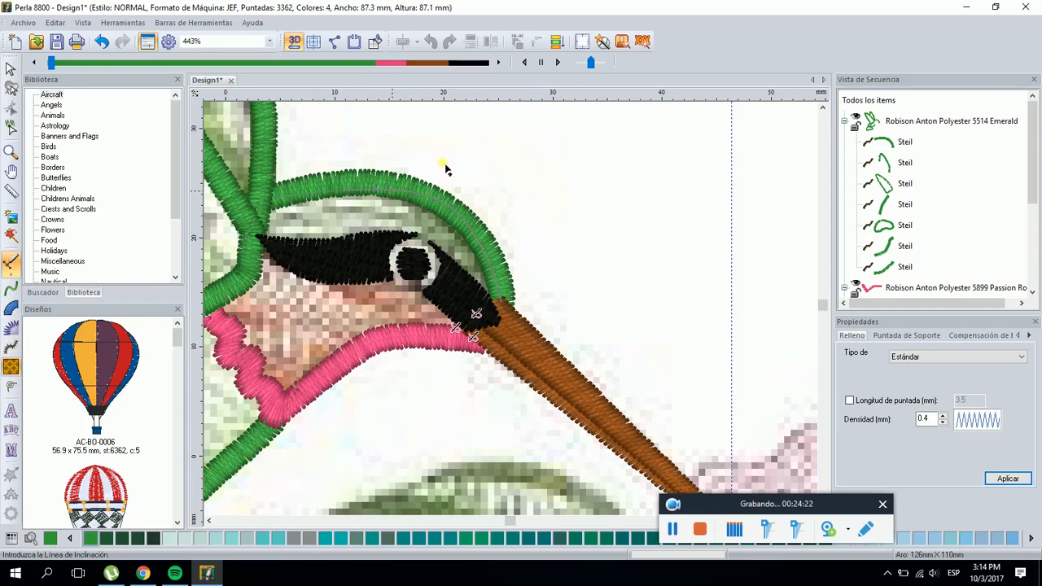
left_click(501, 302)
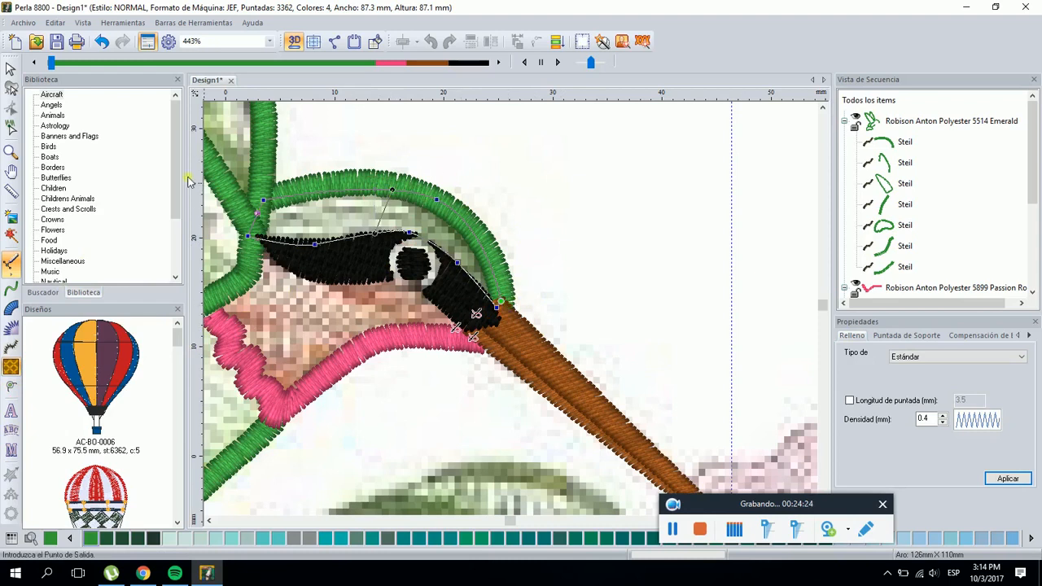
left_click(484, 291)
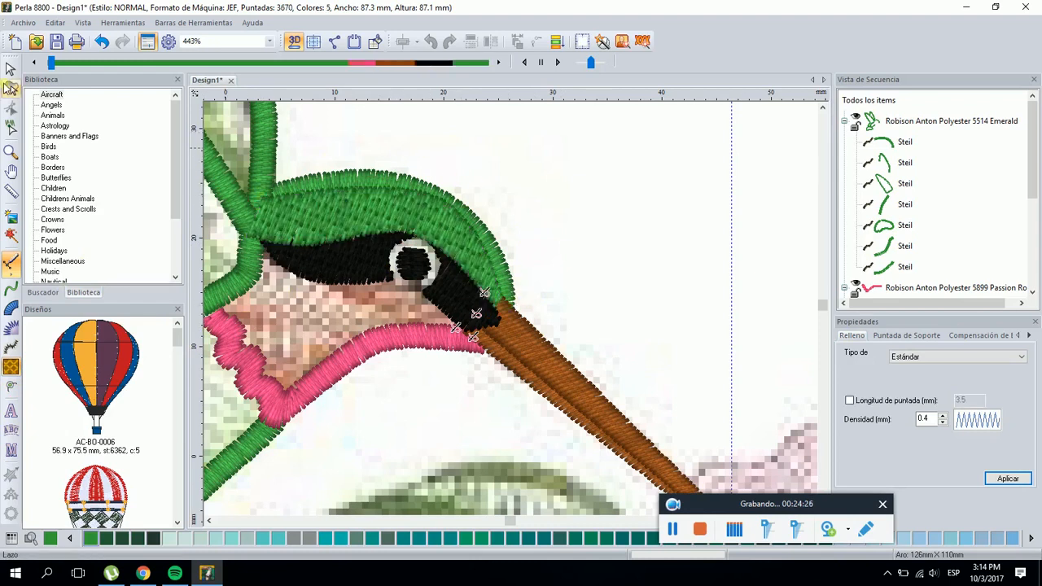
left_click(11, 69)
Outline the smaller rear wing as an emerald Relleno shape, from its base up the outer edge to the tip and back down
scroll(495, 232, "down", 1)
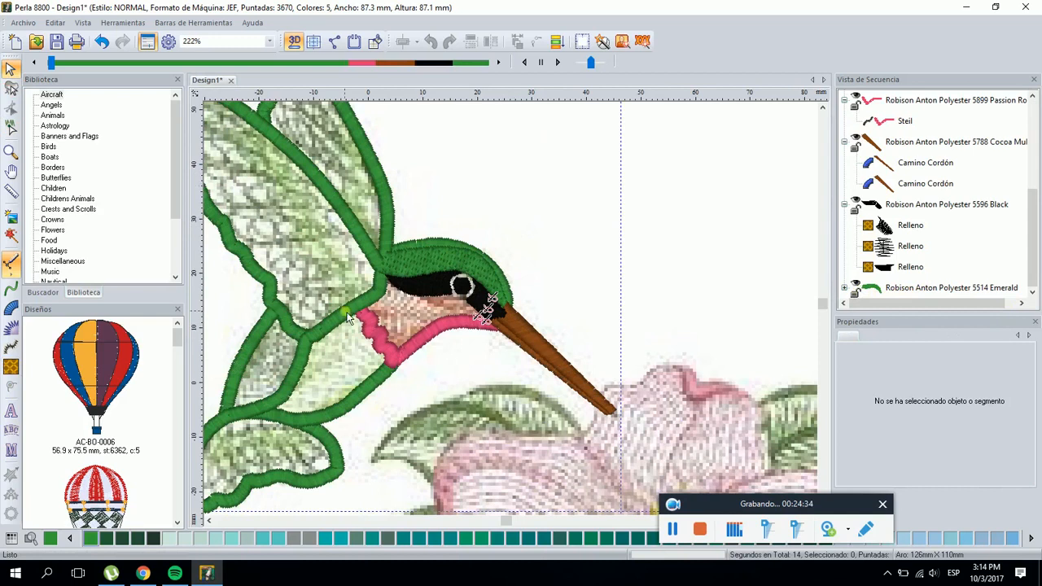
scroll(357, 185, "down", 1)
left_click(11, 152)
left_click_drag(339, 140, 531, 319)
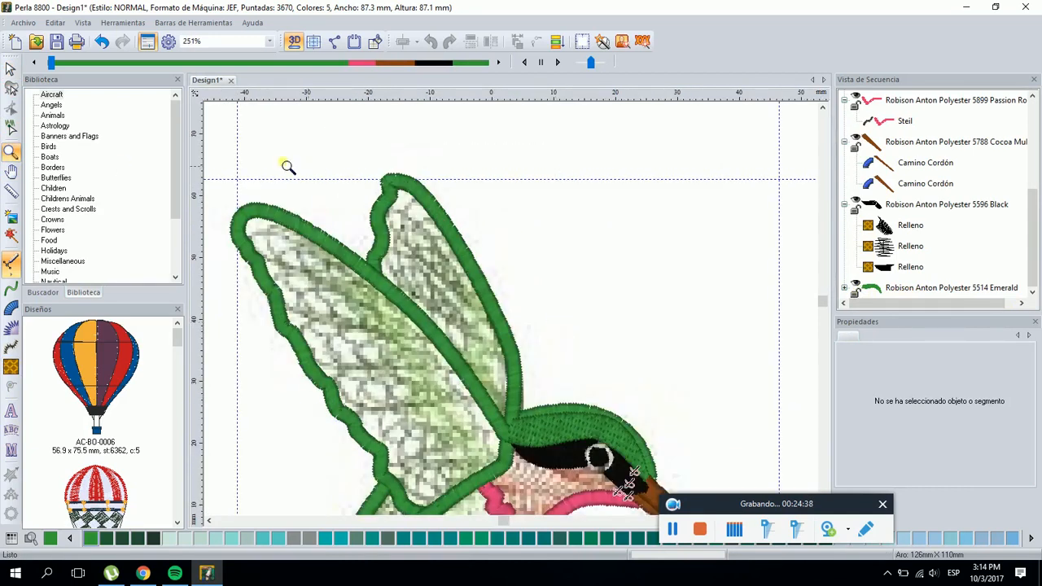
left_click_drag(318, 142, 631, 448)
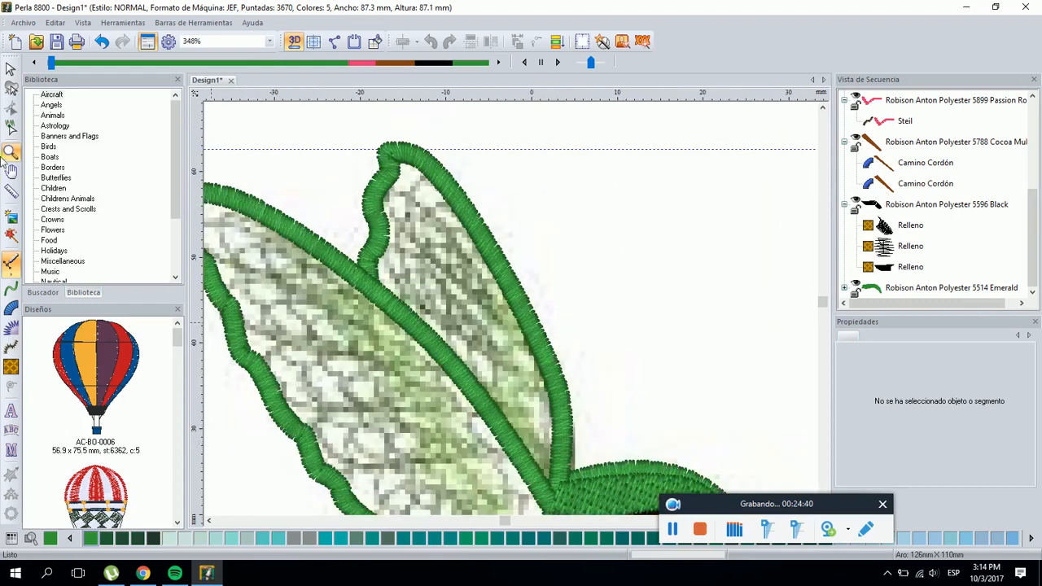
left_click(11, 366)
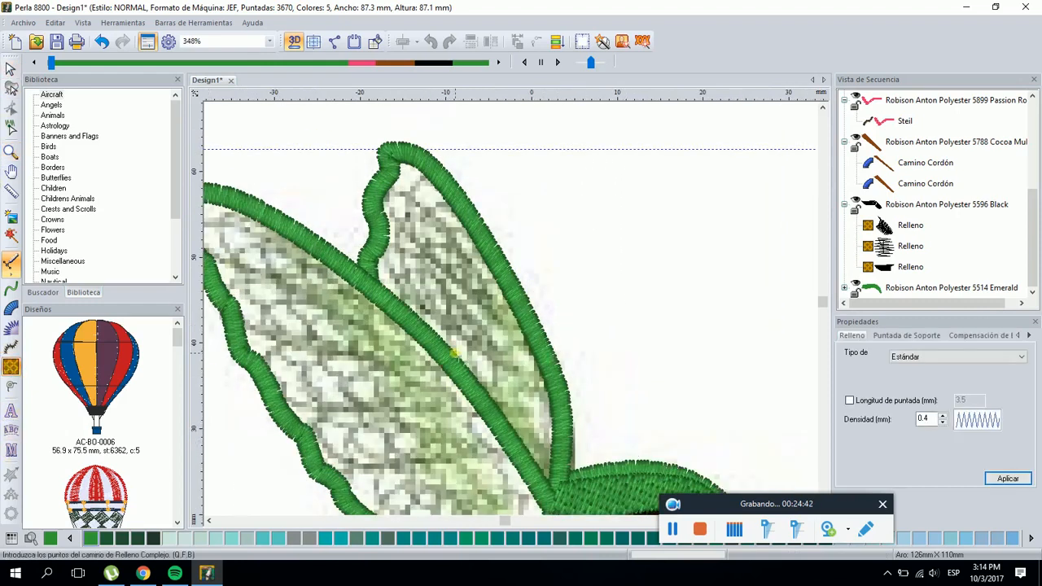
left_click(556, 495)
left_click(557, 388)
left_click(472, 214)
left_click(394, 155)
left_click(537, 482)
key("Return")
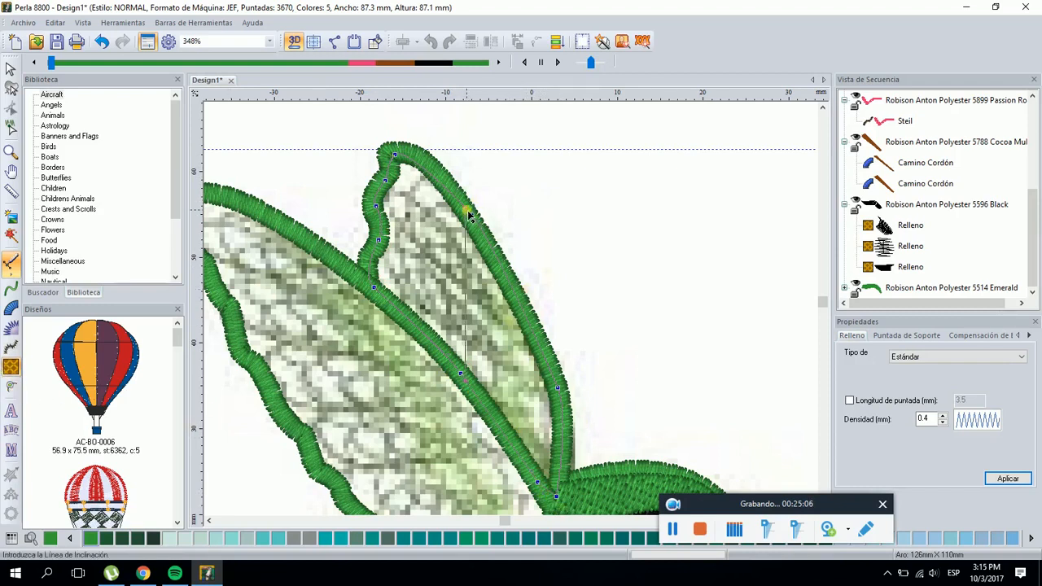
Set a slanted inclination across the rear wing's lower half, with the stitch entry at the wing base and the exit at its tip
key("Return")
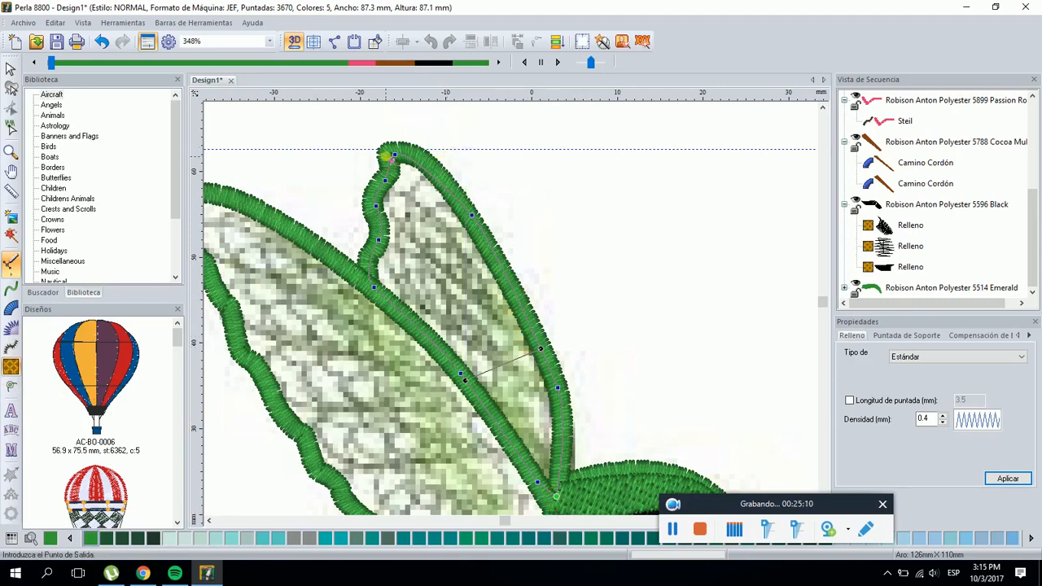
left_click(390, 159)
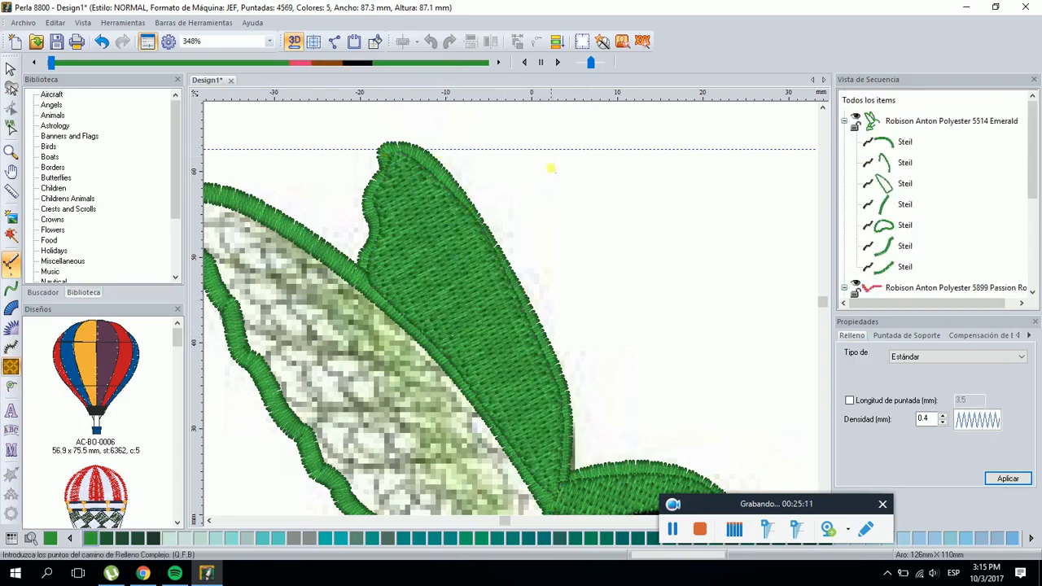
left_click(11, 68)
left_click(605, 249)
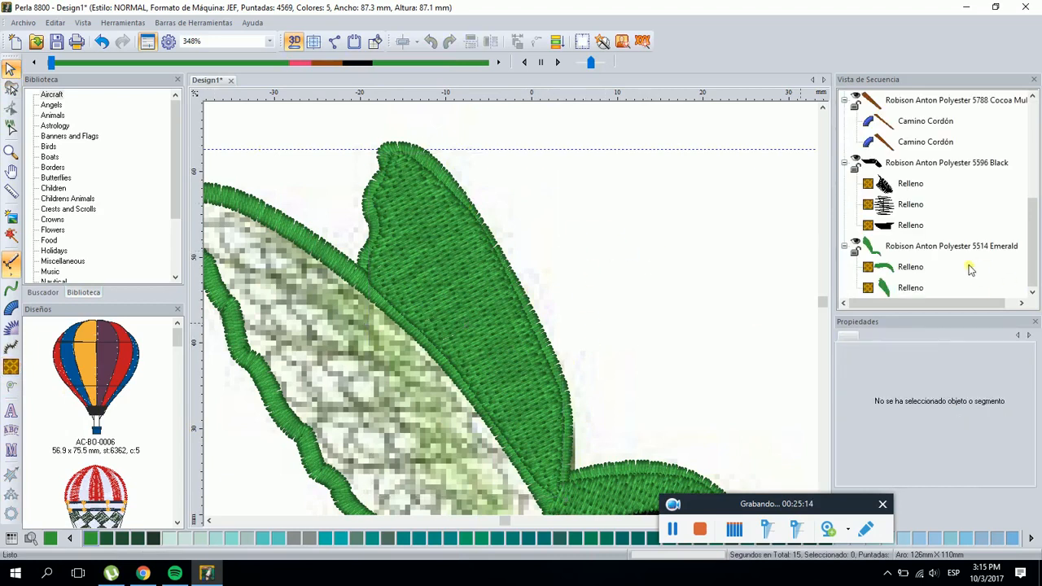
Switch the rear wing fill's support stitch from Perpendicular to Contorno
left_click(910, 289)
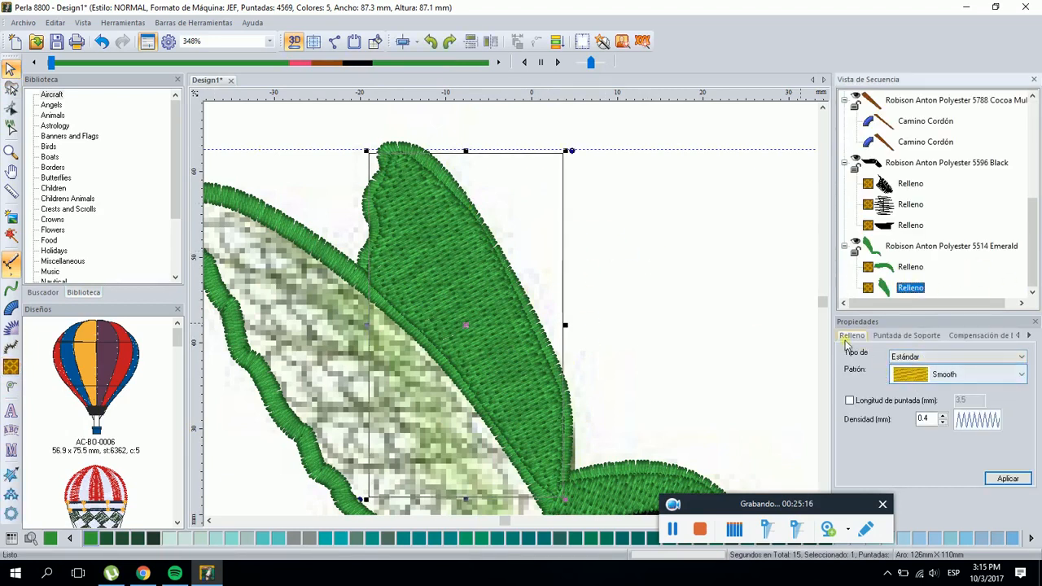
left_click(901, 337)
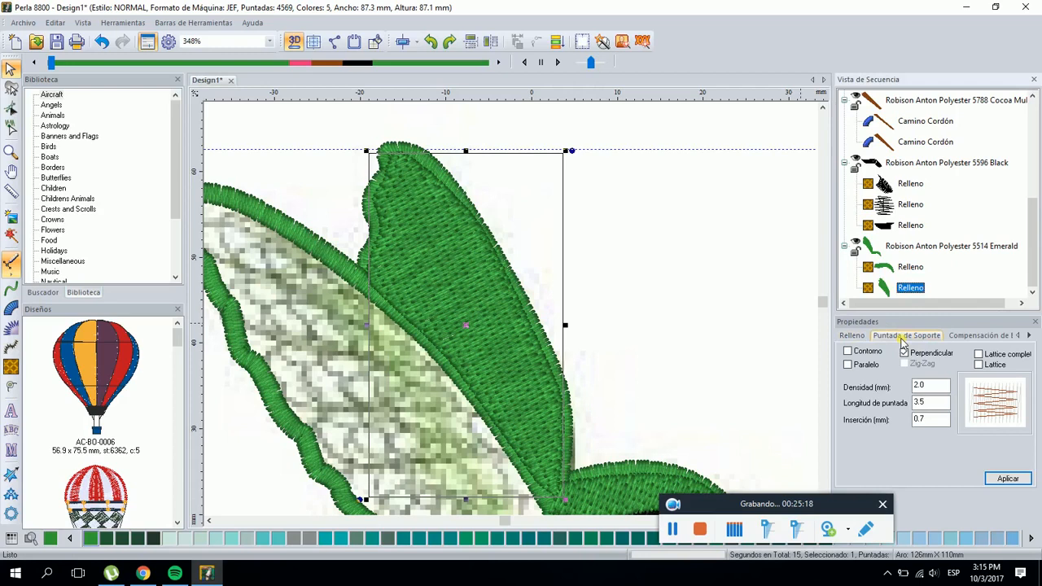
left_click(913, 355)
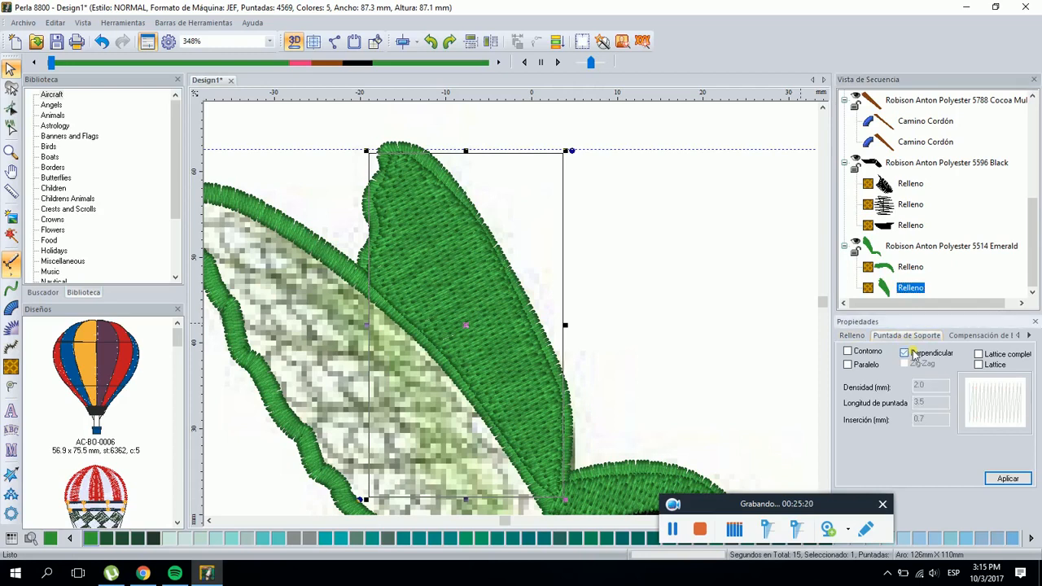
left_click(847, 351)
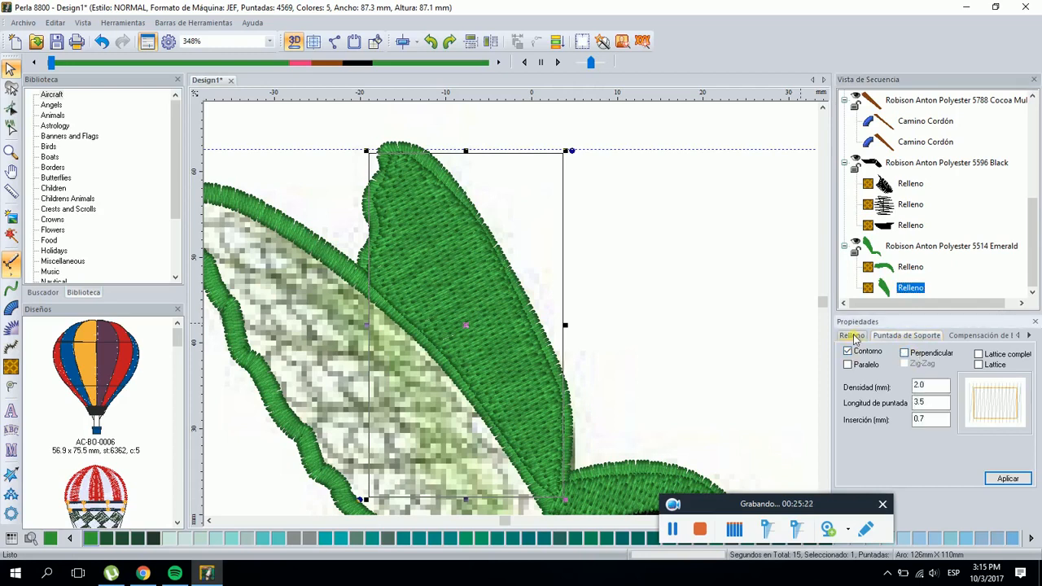
Set the rear wing fill's pattern to Random, apply the property changes, and deselect the wing
left_click(853, 336)
left_click(960, 375)
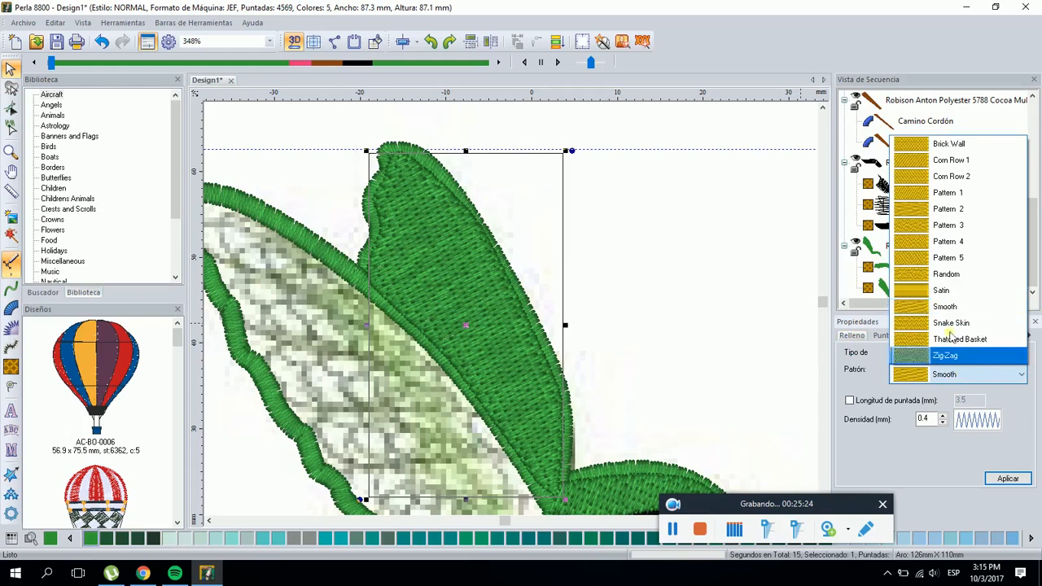
left_click(936, 278)
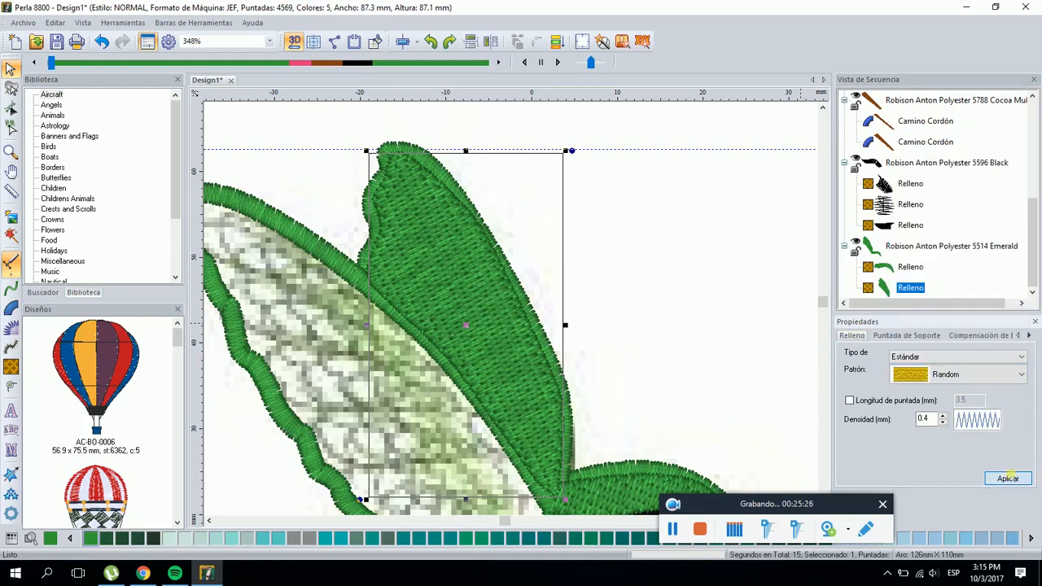
left_click(1008, 478)
left_click(685, 332)
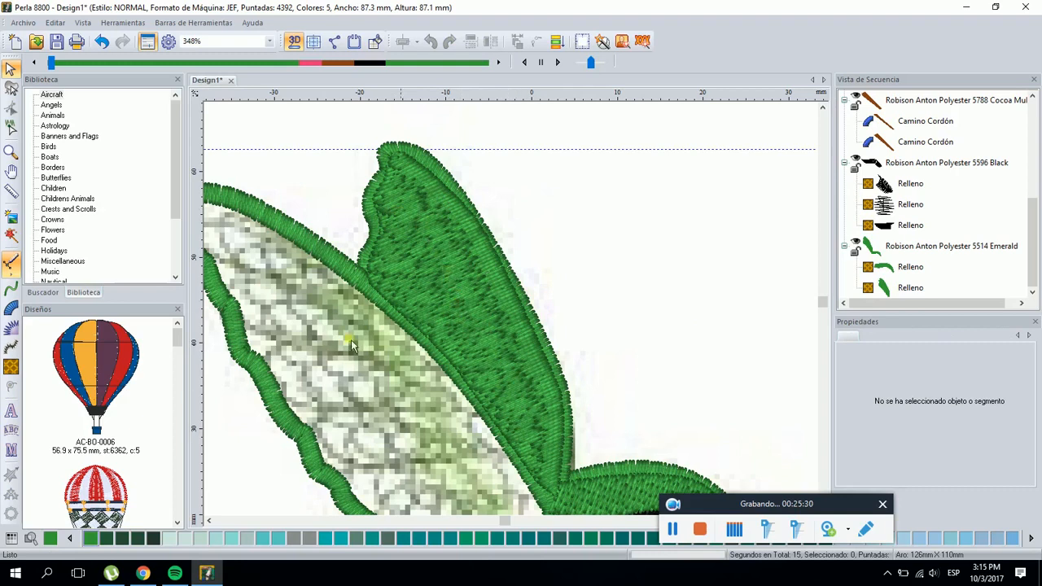
Outline a second Relleno shape inside the rear wing, up along its outer edge and back down with a jagged inner edge
left_click(11, 366)
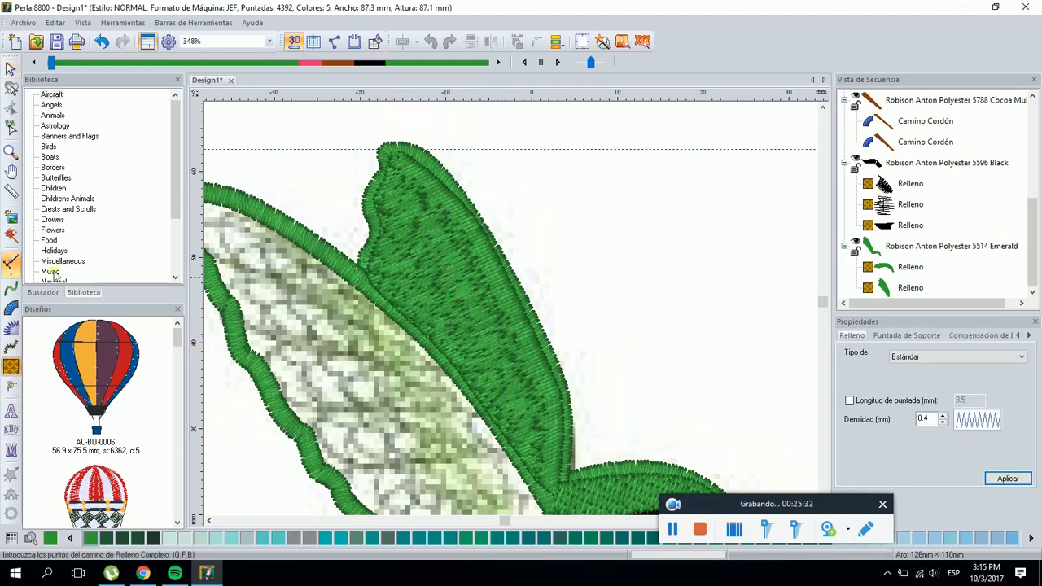
left_click(11, 262)
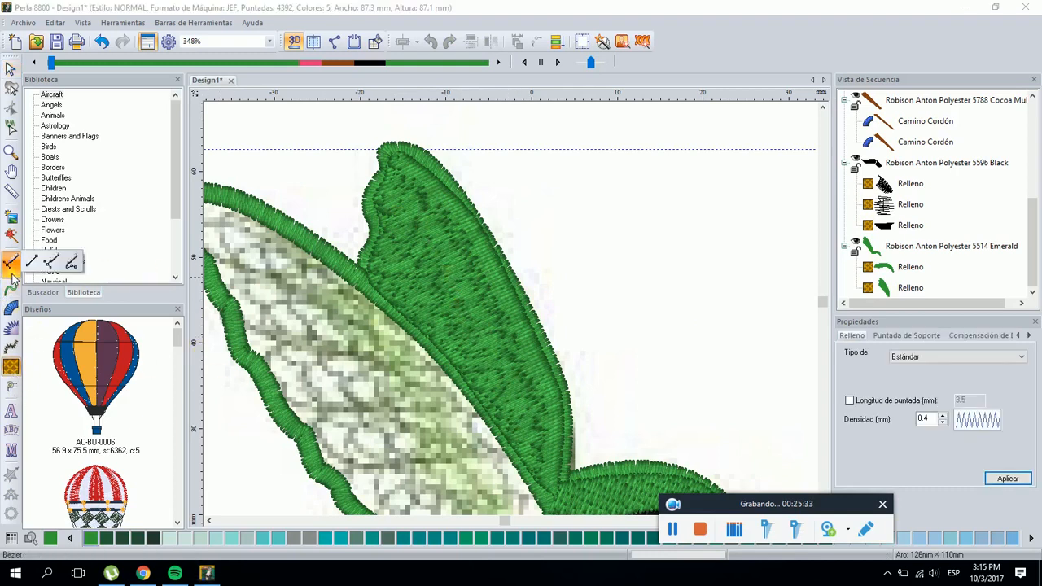
left_click(71, 261)
left_click(553, 486)
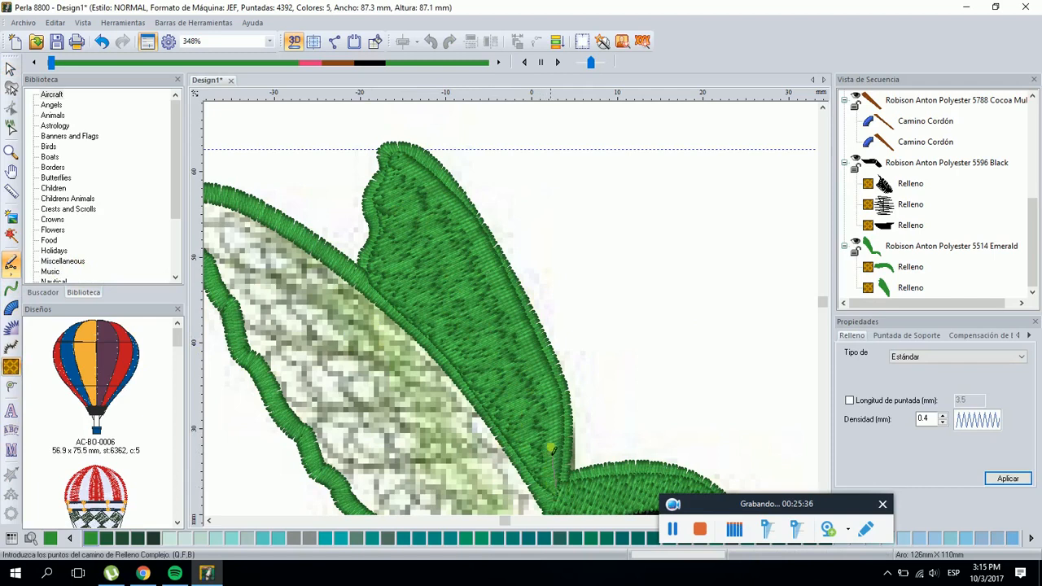
left_click(506, 287)
left_click(416, 225)
left_click(399, 228)
left_click(404, 281)
left_click(431, 293)
left_click(437, 313)
left_click(453, 318)
left_click(452, 335)
Set a slanted inclination line across the middle of the new inner wing fill and complete its entry and exit points
left_click(11, 386)
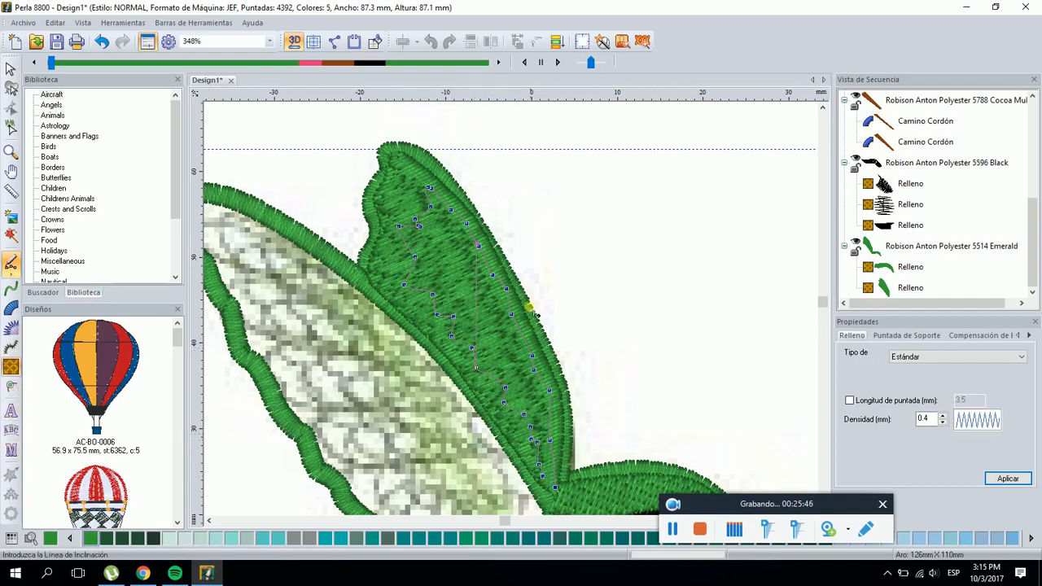
left_click_drag(476, 245, 523, 331)
right_click(523, 330)
right_click(554, 266)
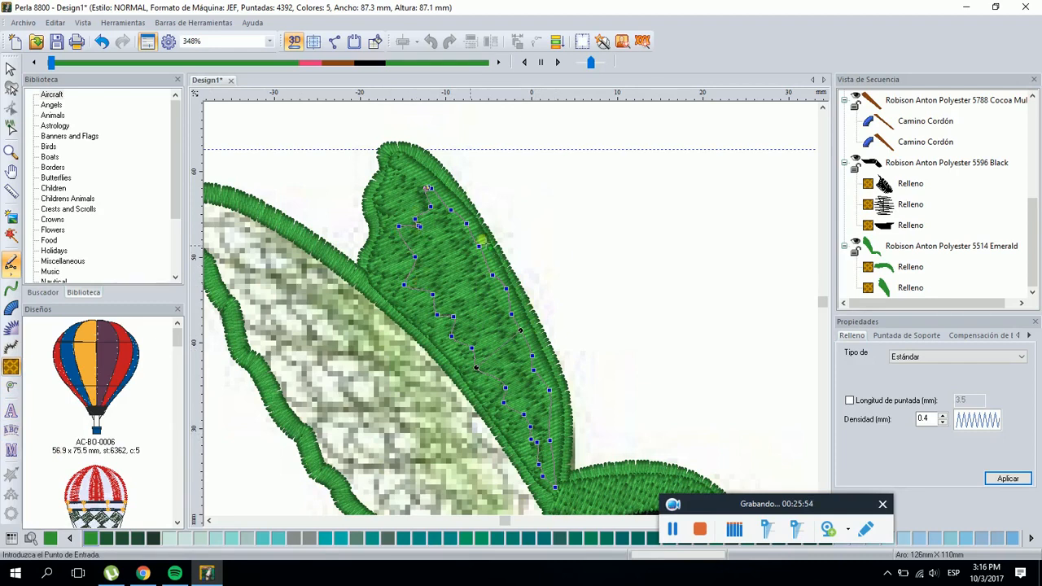
right_click(610, 253)
right_click(606, 247)
Set the inner wing fill's pattern to Random and apply it
left_click(10, 71)
left_click(912, 375)
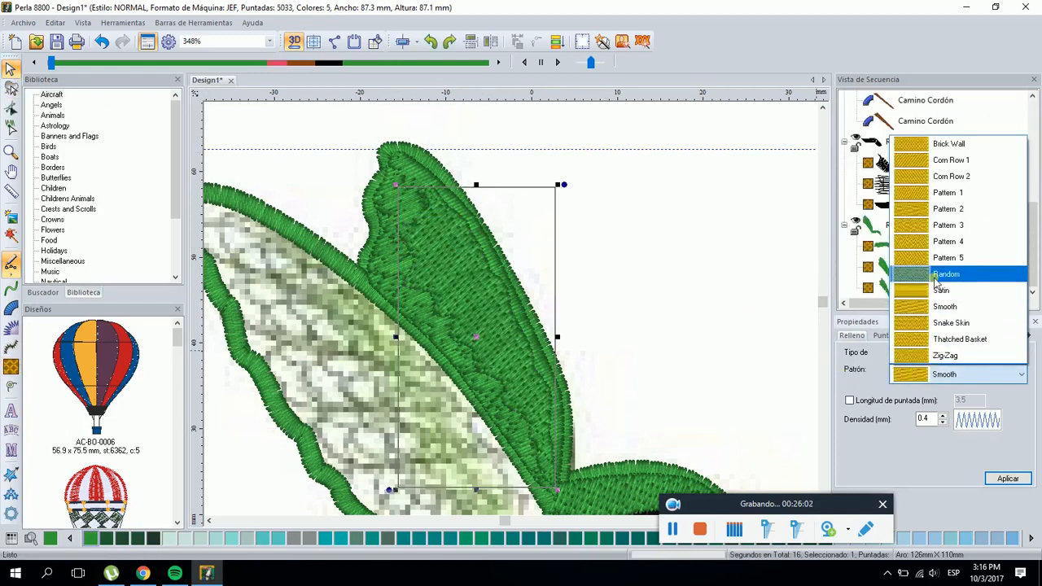
left_click(936, 276)
left_click(1009, 478)
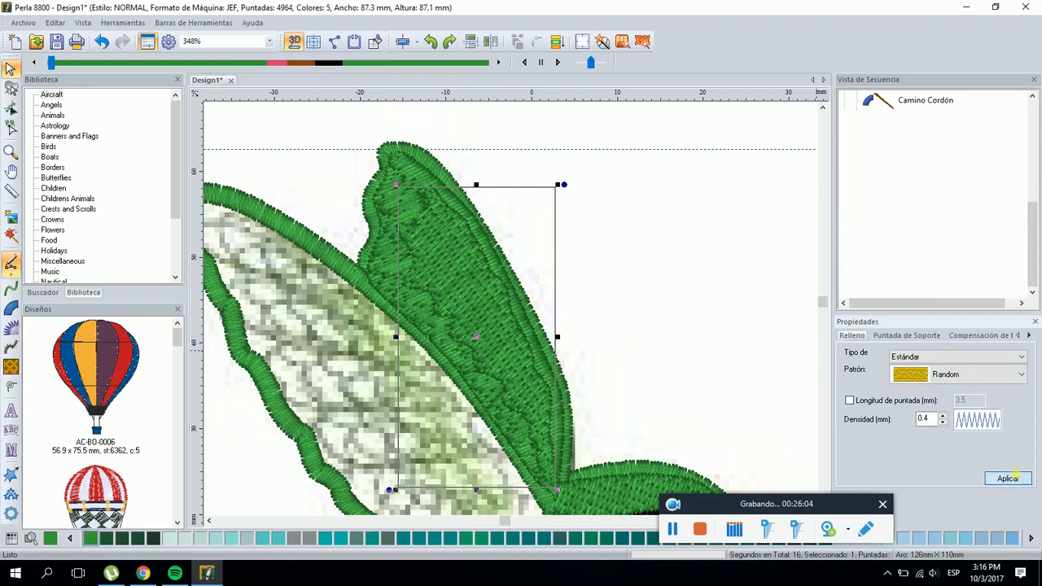
Set the inner wing fill's density to 0.9 mm and apply it
left_click(942, 415)
left_click(942, 415)
left_click(942, 415)
left_click(941, 415)
left_click(942, 415)
left_click(1003, 479)
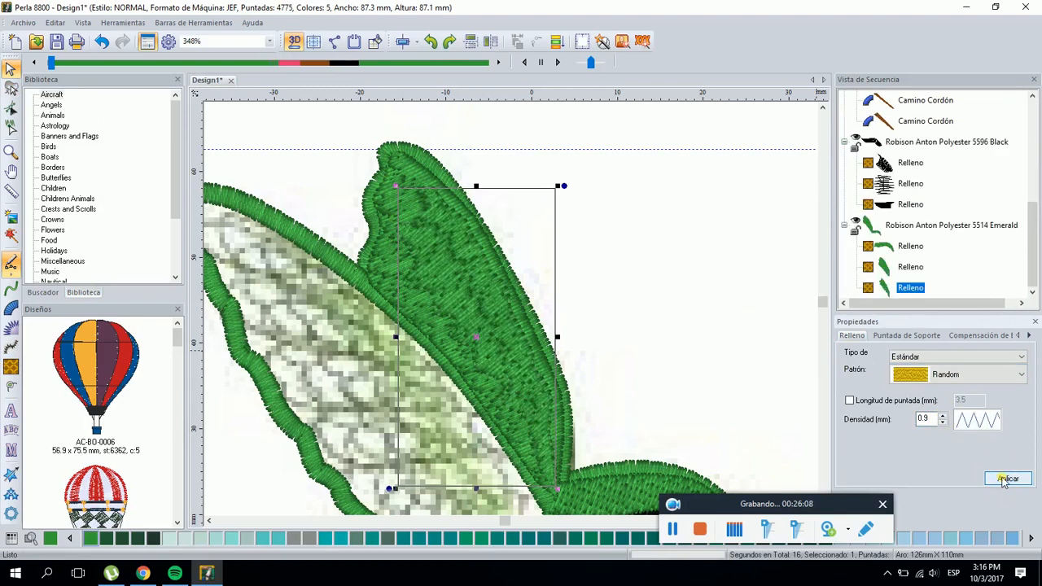
Recolour the inner wing fill with the light green Robison Anton Polyester 5619 Green Oak thread
left_click(70, 538)
left_click(70, 538)
left_click(70, 538)
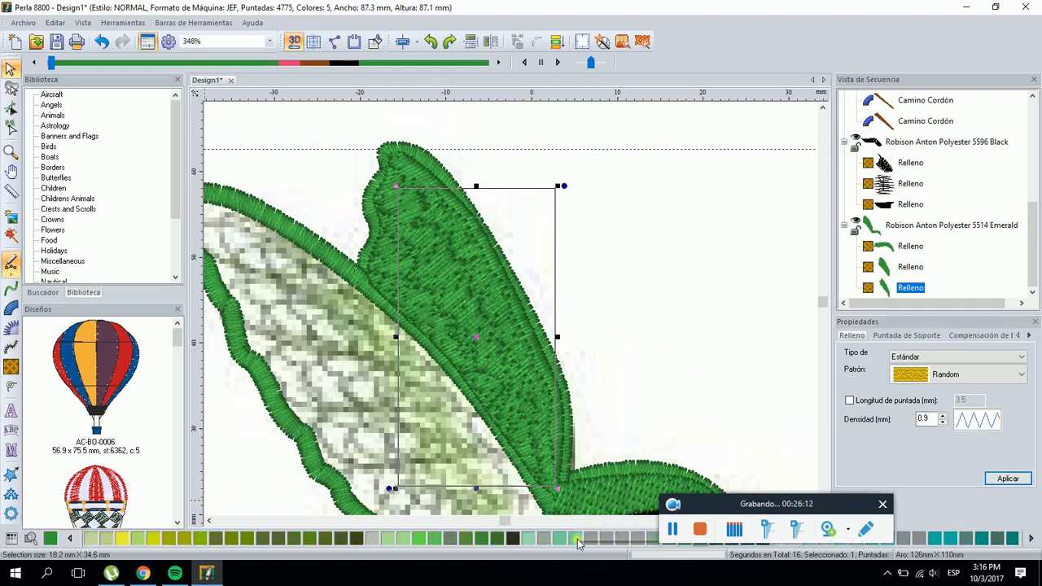
left_click(406, 539)
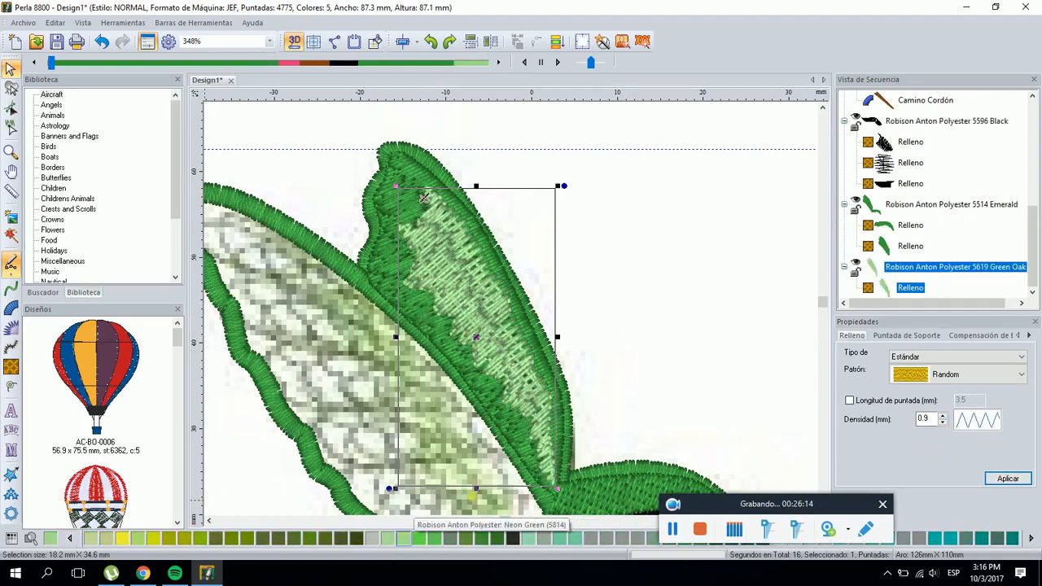
Set the light green fill's density to 0.7 mm and remove its Perpendicular support stitch
left_click(941, 422)
left_click(941, 423)
left_click(1007, 478)
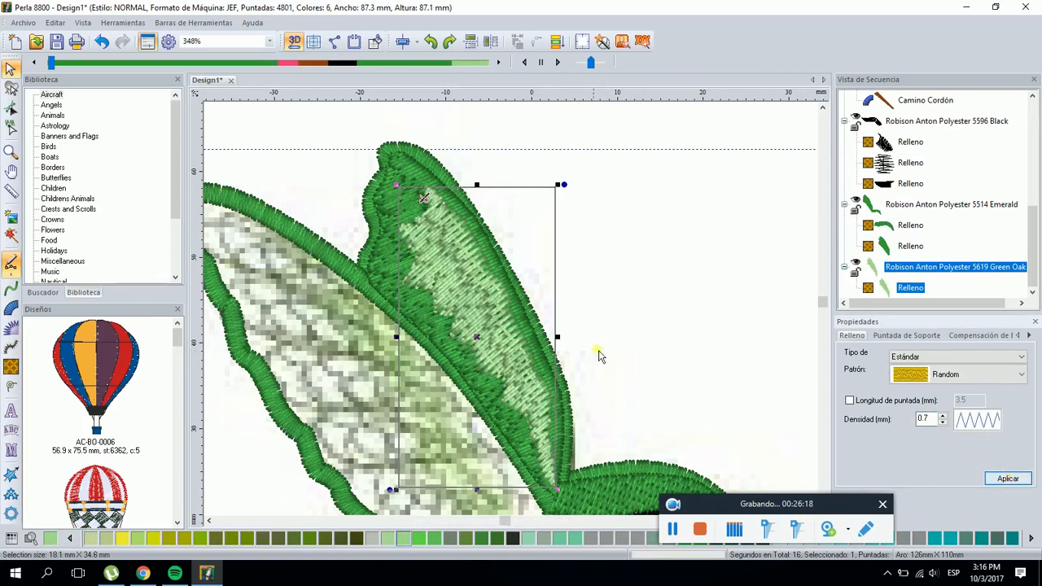
left_click(907, 336)
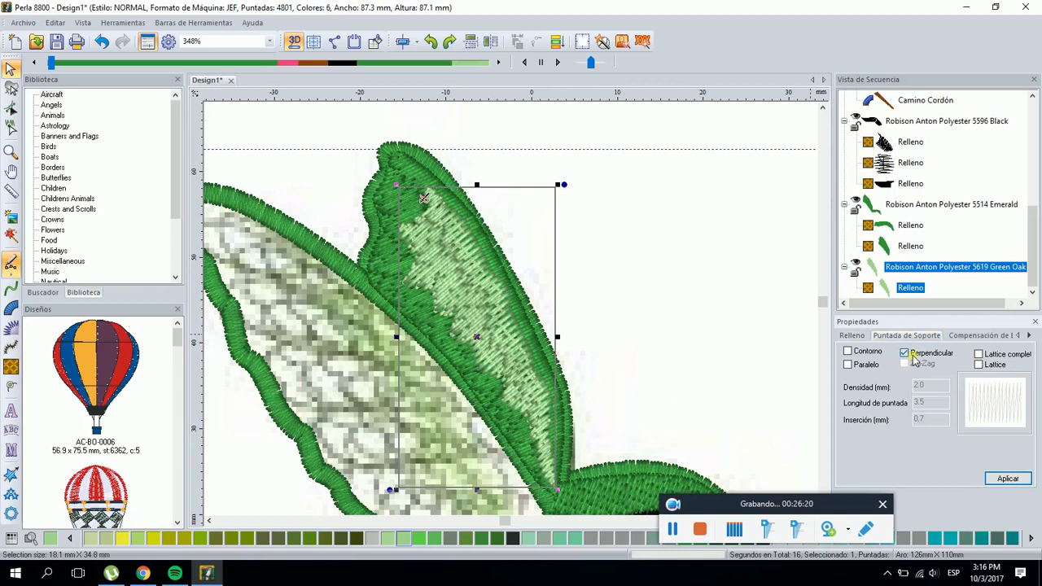
left_click(1008, 477)
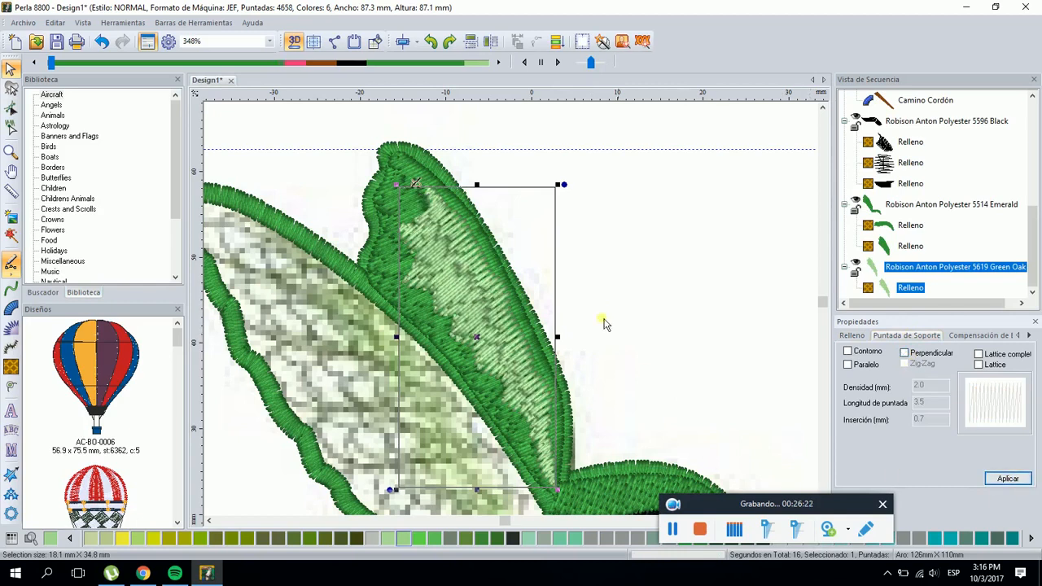
Move the light green fill's red stitch point down to the shape's tip at the wing base, then deselect the fill
left_click(11, 110)
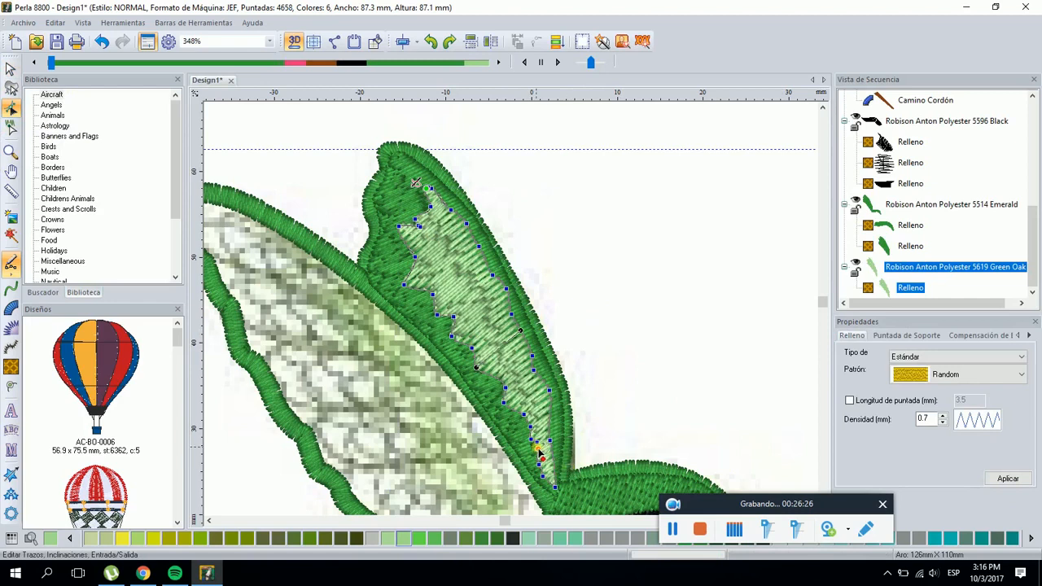
left_click_drag(538, 448, 554, 486)
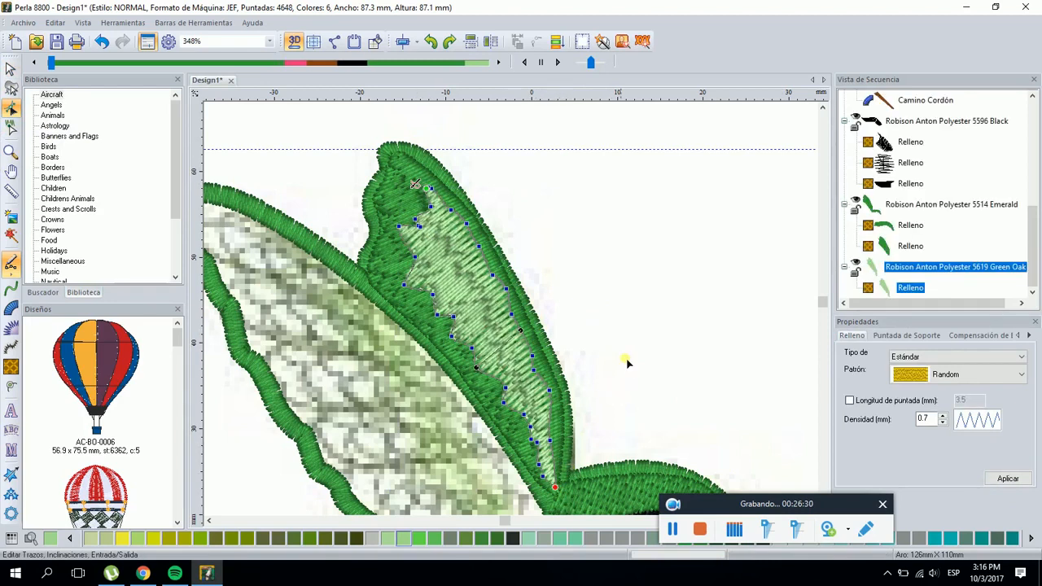
left_click(627, 363)
left_click(11, 69)
scroll(304, 147, "down", 1)
left_click(579, 296)
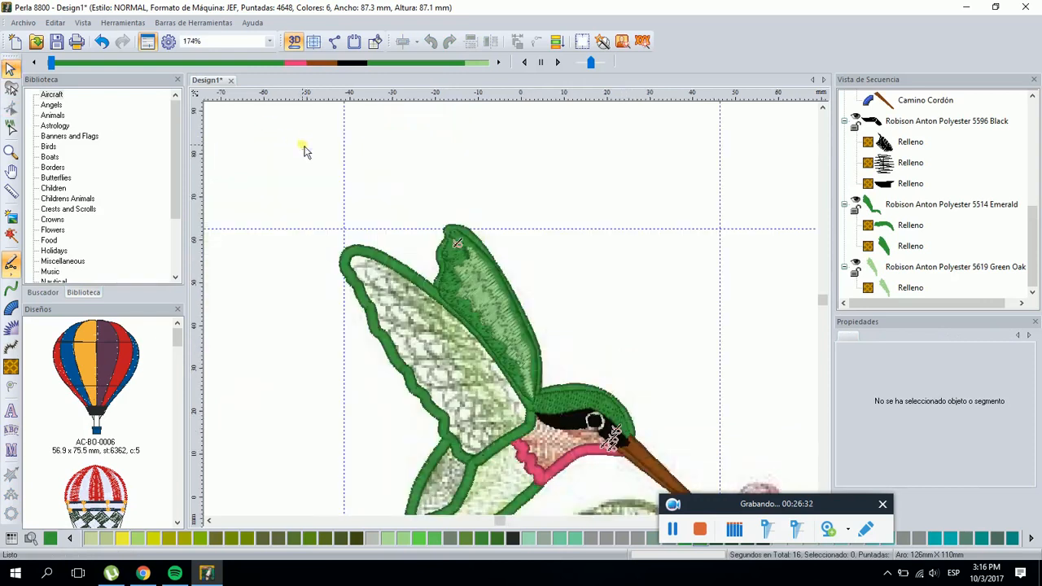
left_click_drag(837, 500, 914, 450)
scroll(656, 244, "down", 3)
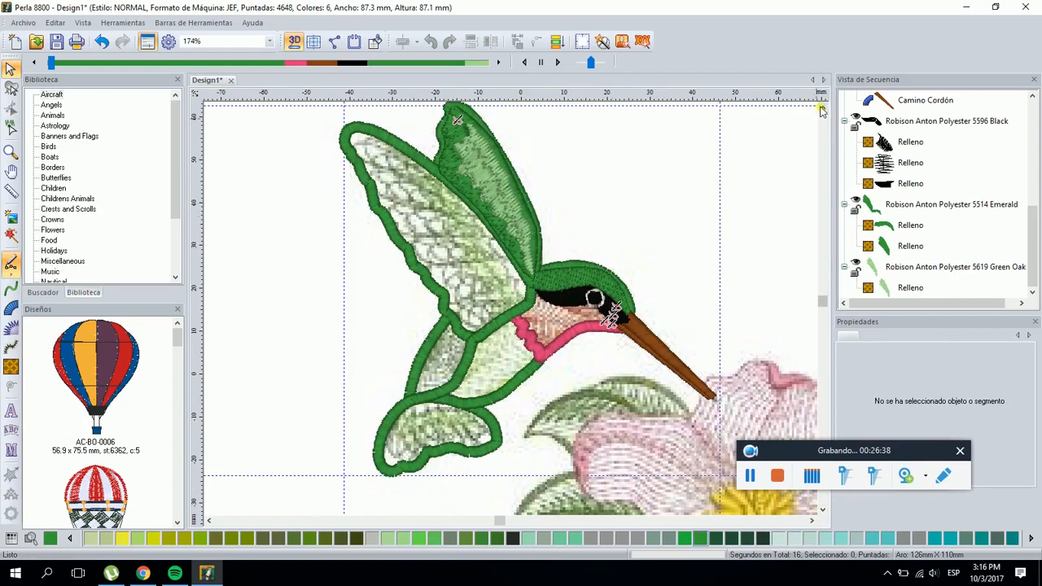
scroll(820, 110, "up", 1)
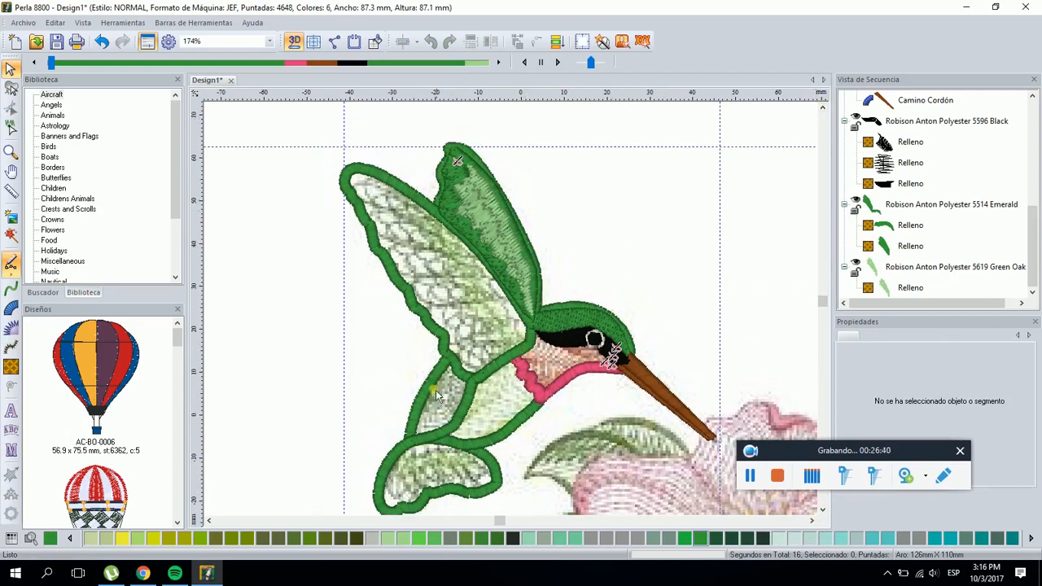
left_click(750, 475)
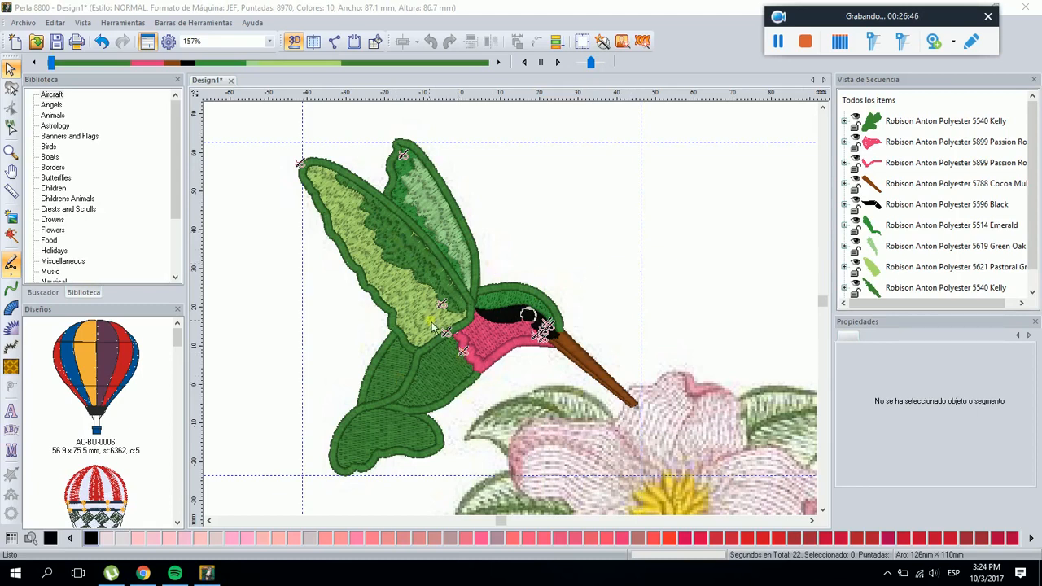
Set the pattern of all three 5540 Kelly fills on the body and tail to Random and apply it
left_click(11, 72)
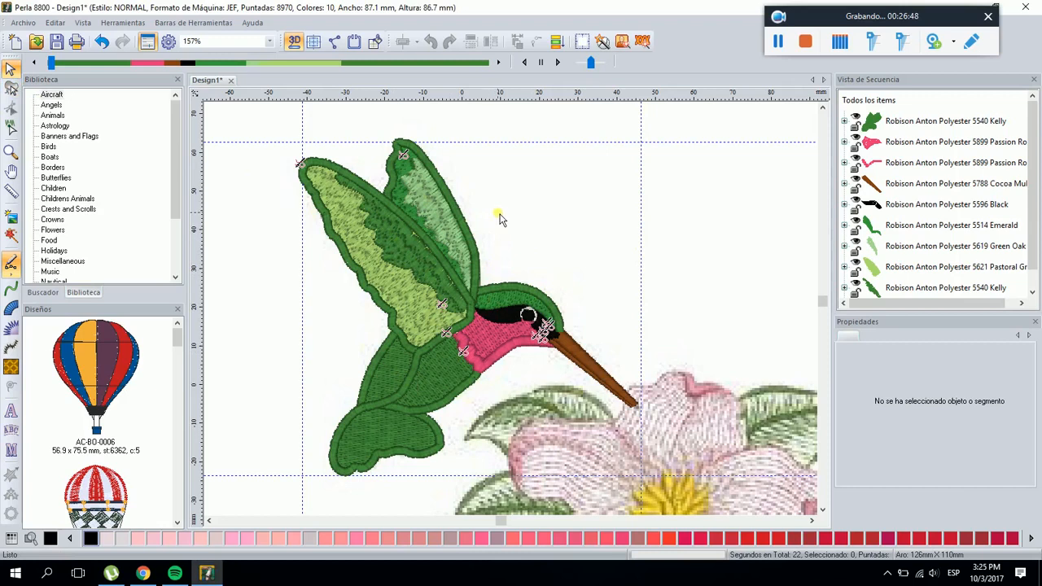
left_click(845, 121)
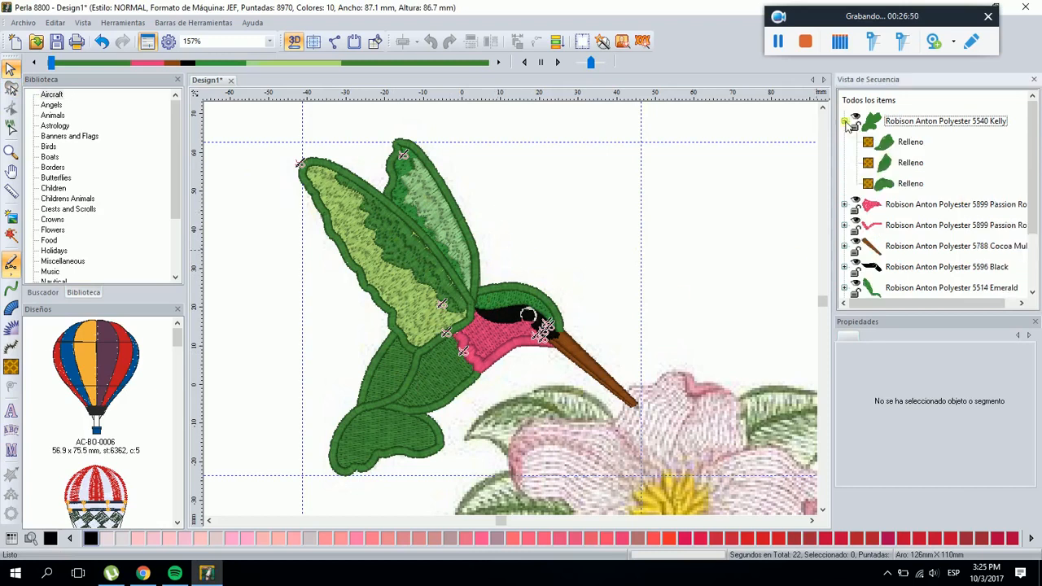
left_click(908, 143)
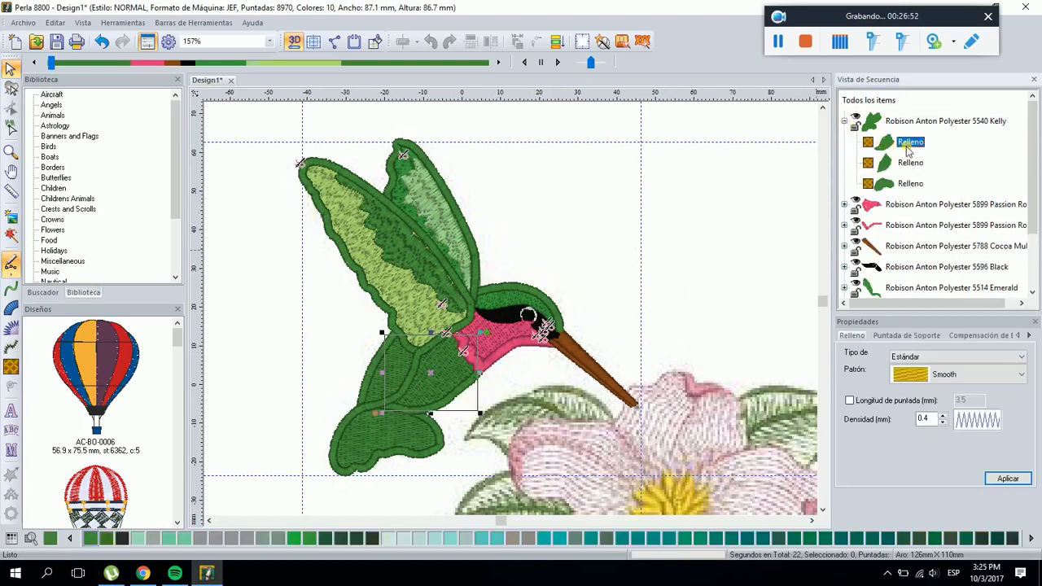
left_click(909, 163, "ctrl")
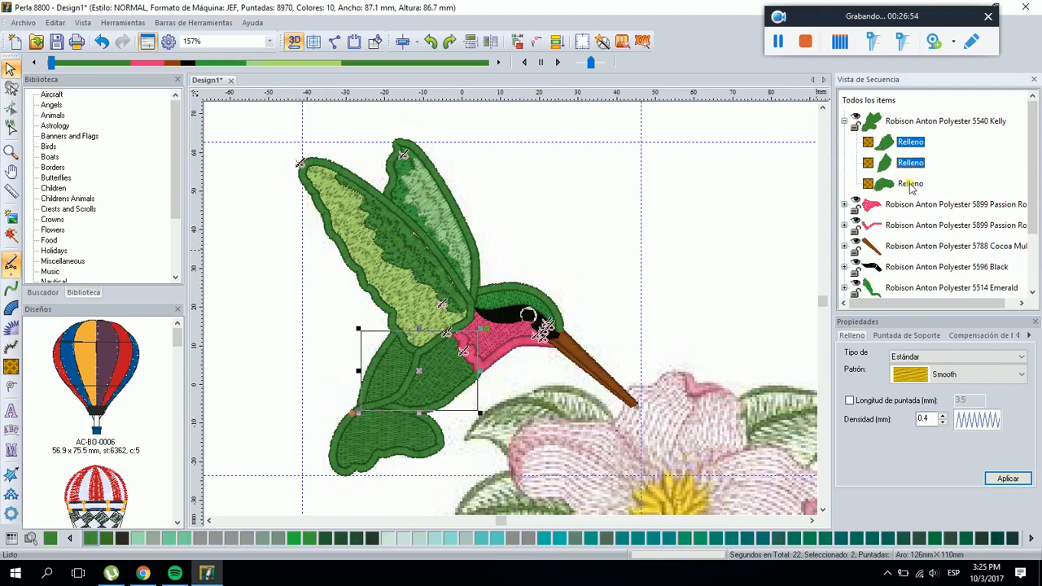
left_click(910, 184, "ctrl")
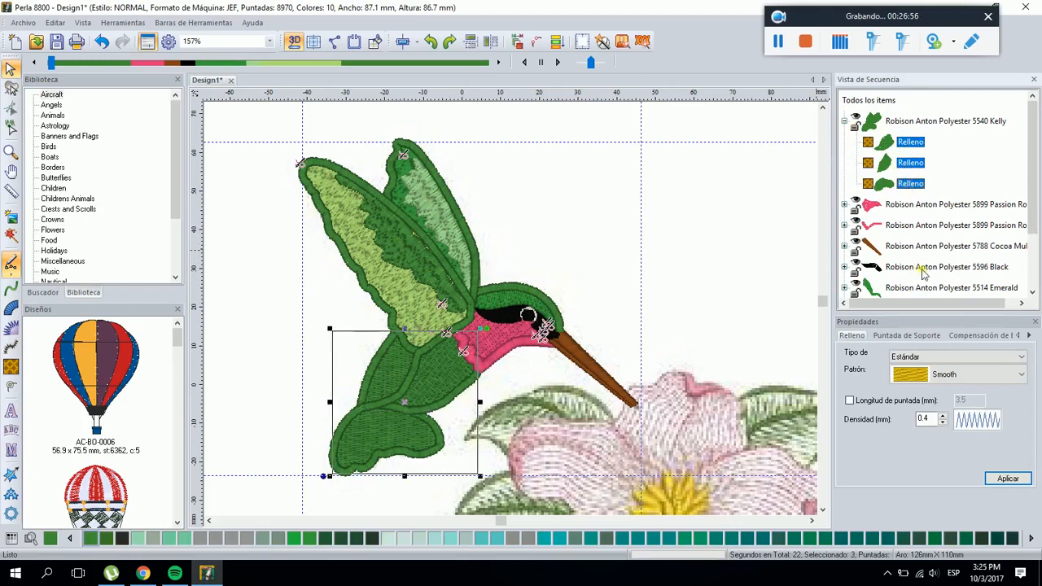
left_click(935, 374)
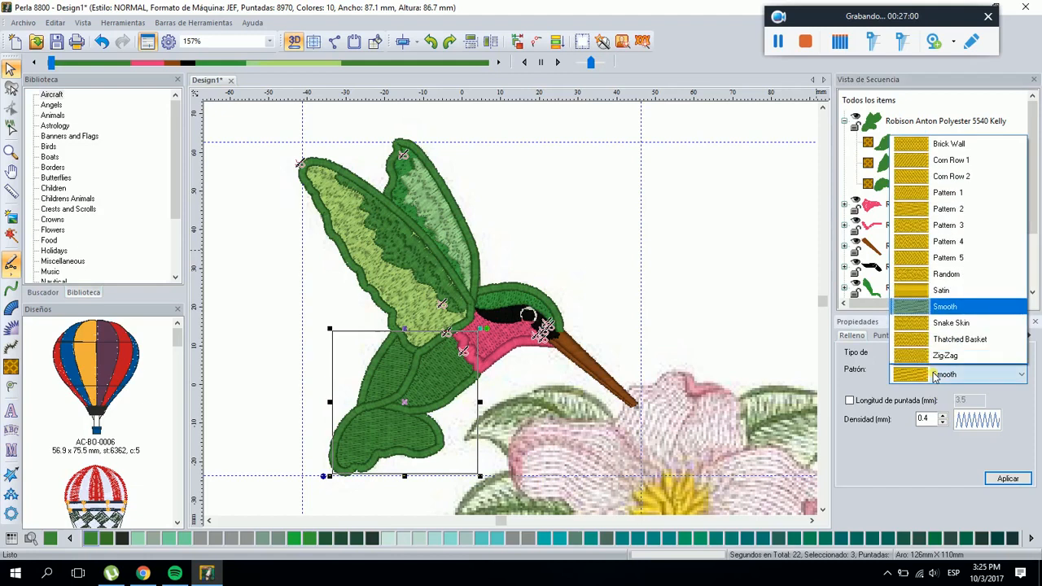
left_click(944, 277)
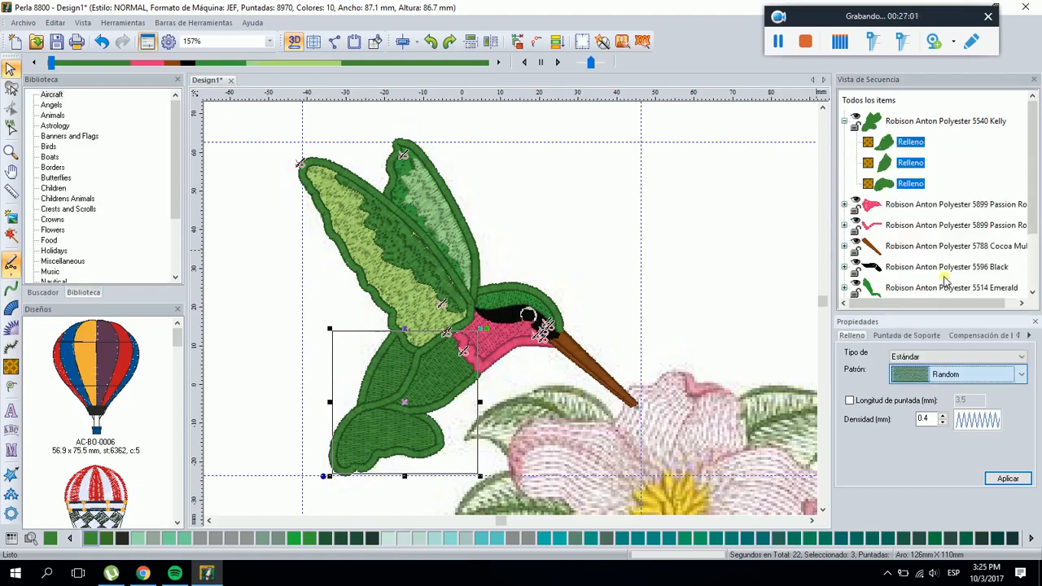
left_click(1007, 476)
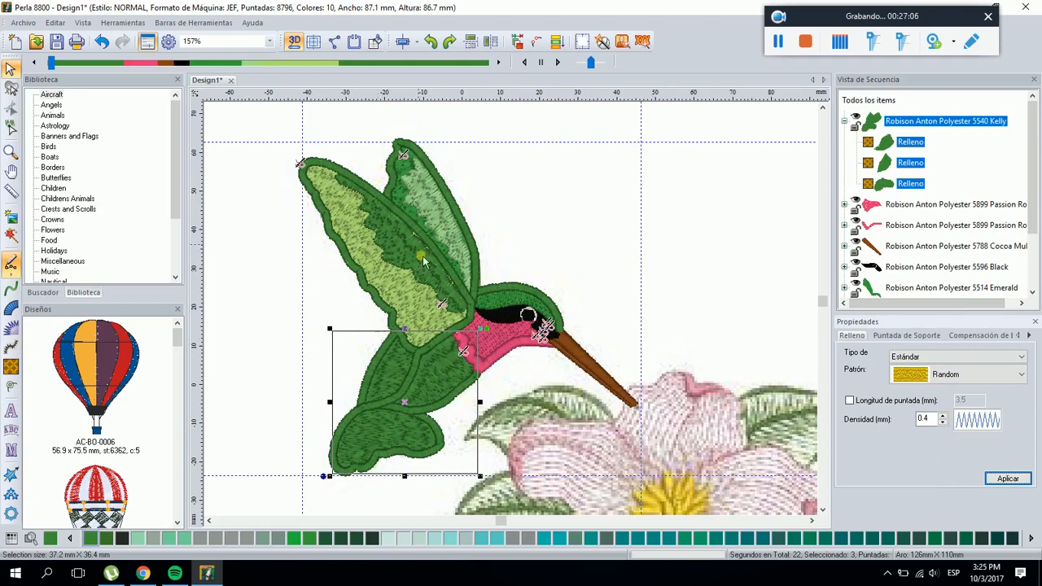
Switch the three Kelly fills' support stitch from Perpendicular to Contorno, apply it, and deselect them
left_click(880, 340)
left_click(944, 355)
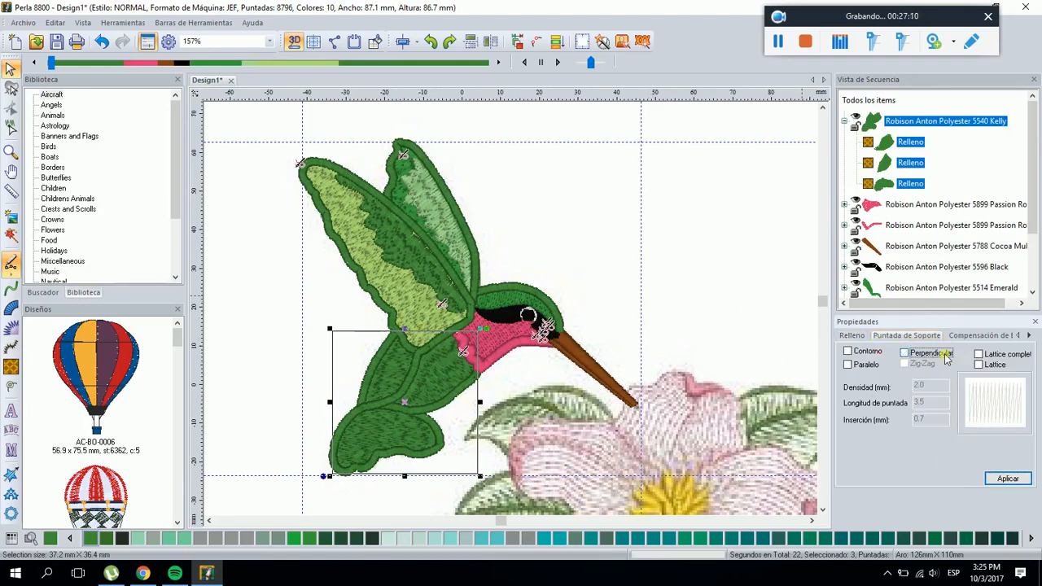
left_click(857, 351)
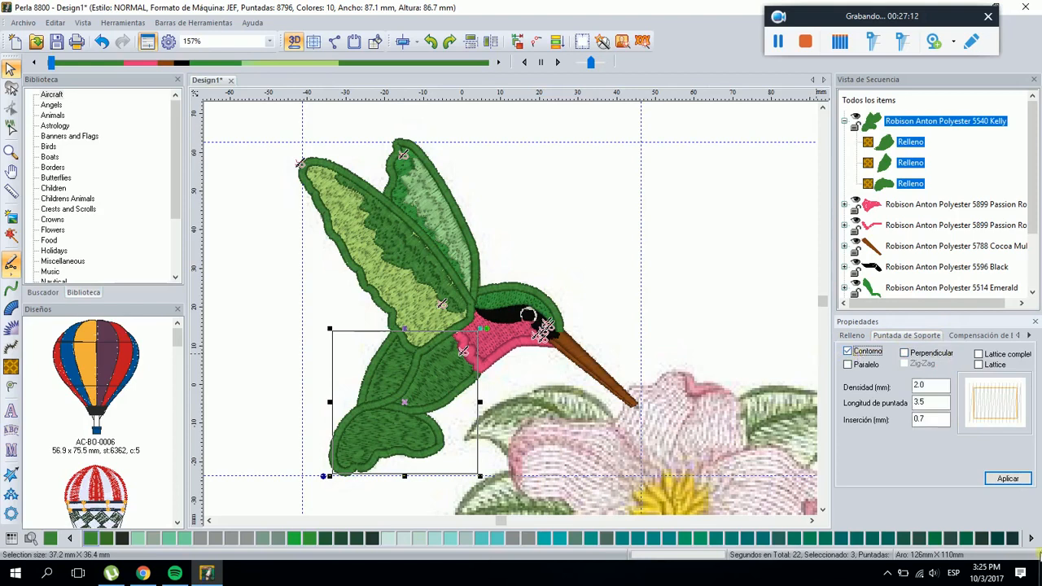
left_click(1008, 478)
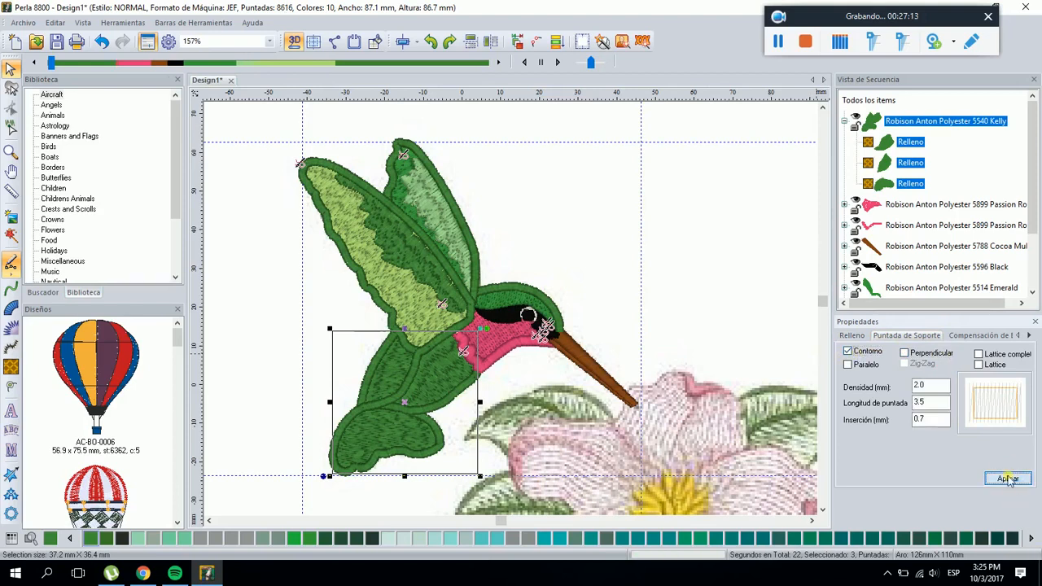
left_click(554, 242)
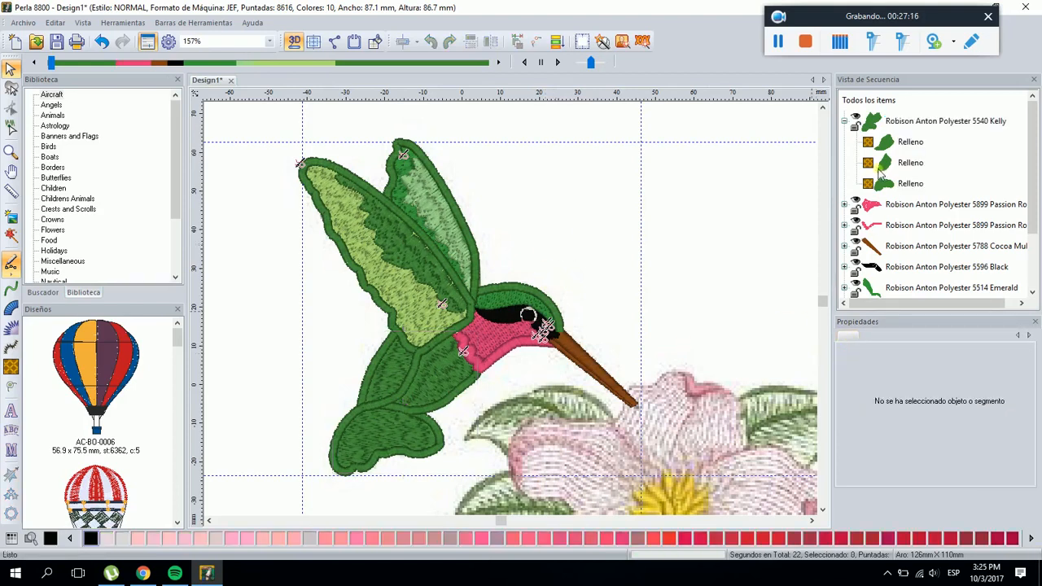
Set the pattern of the pink throat's Relleno shape to Random and apply it
left_click(844, 125)
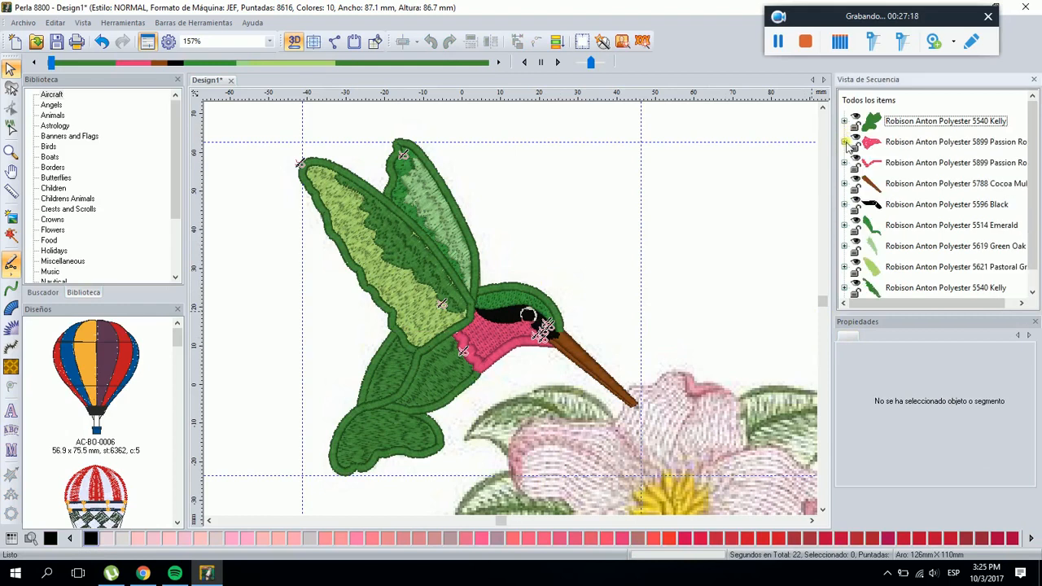
left_click(844, 141)
left_click(905, 163)
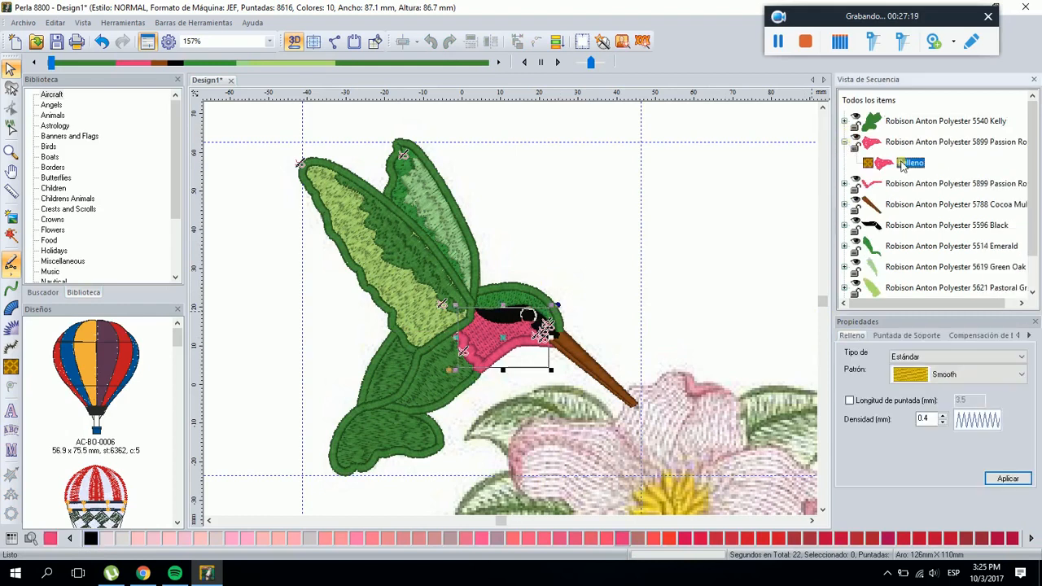
left_click(944, 374)
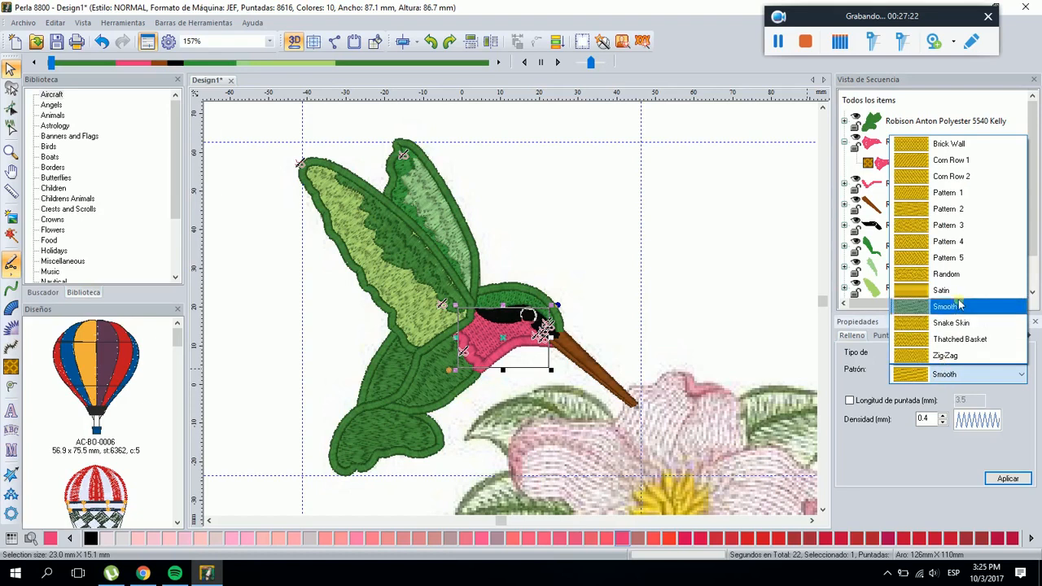
left_click(963, 275)
left_click(1014, 479)
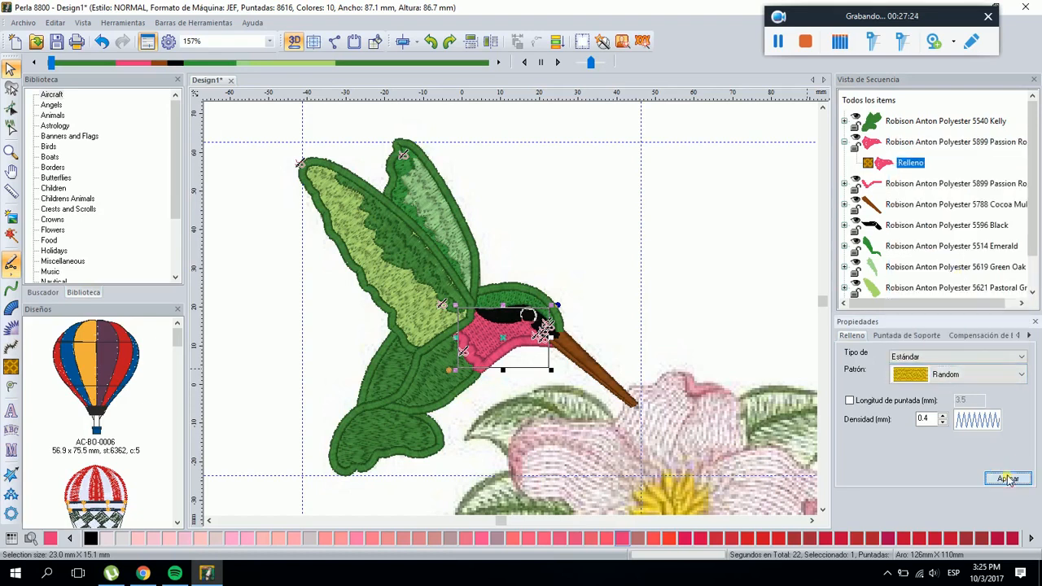
Switch the pink throat fill's support stitch from Perpendicular to Contorno, apply it, and deselect the fill
left_click(887, 335)
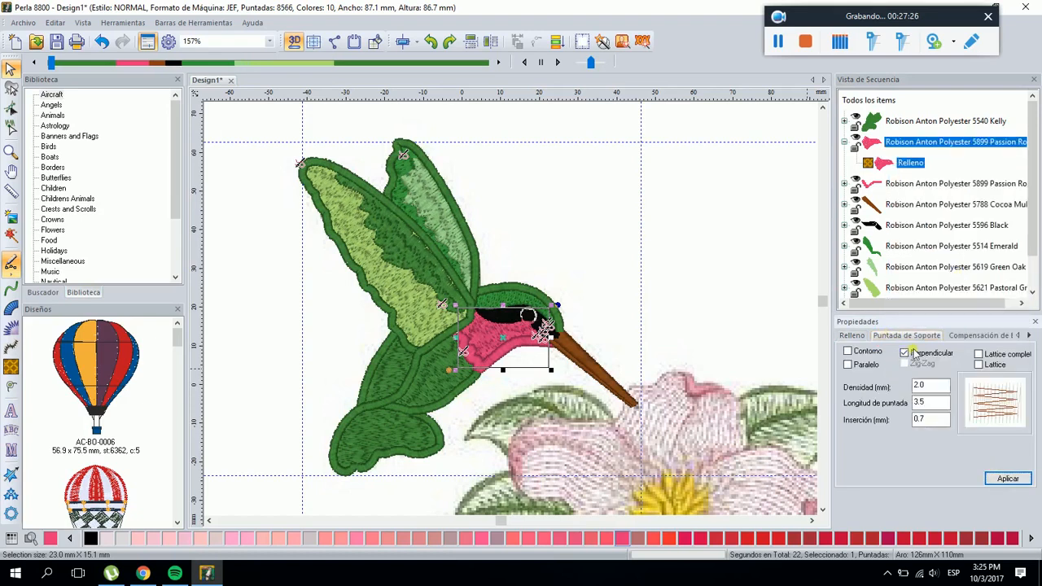
left_click(905, 352)
left_click(864, 352)
left_click(1016, 481)
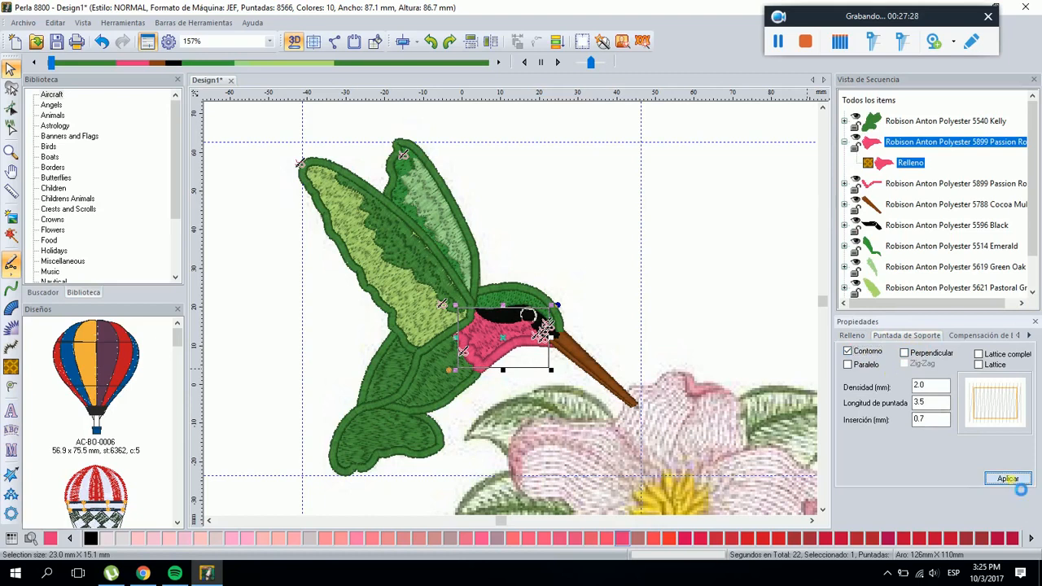
left_click(602, 273)
Set the Cordón width of the pink throat outline to 1.8 mm, deselect it, and collapse the throat fill's sequence entry
left_click(901, 185)
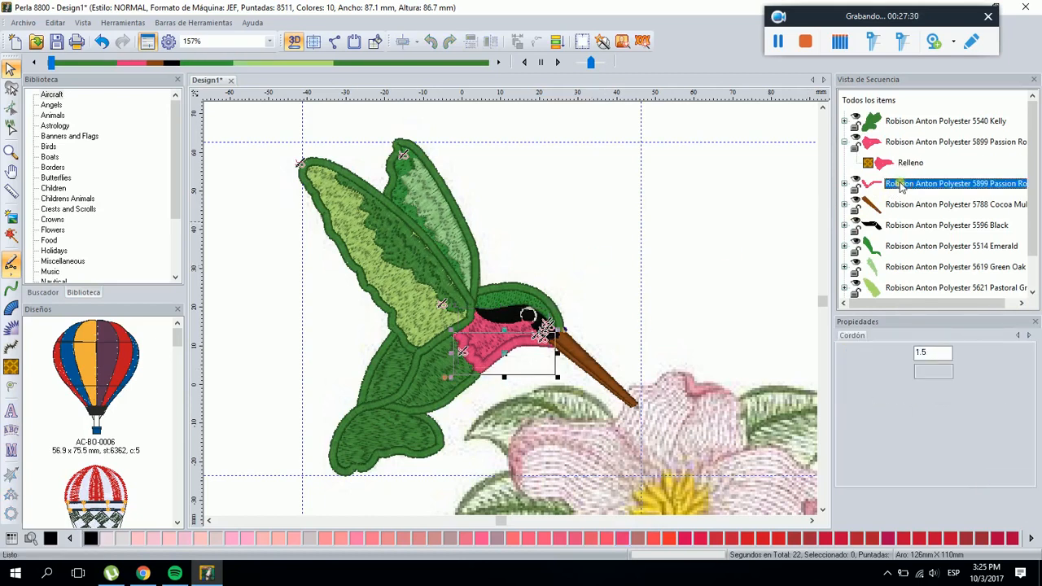
left_click(930, 357)
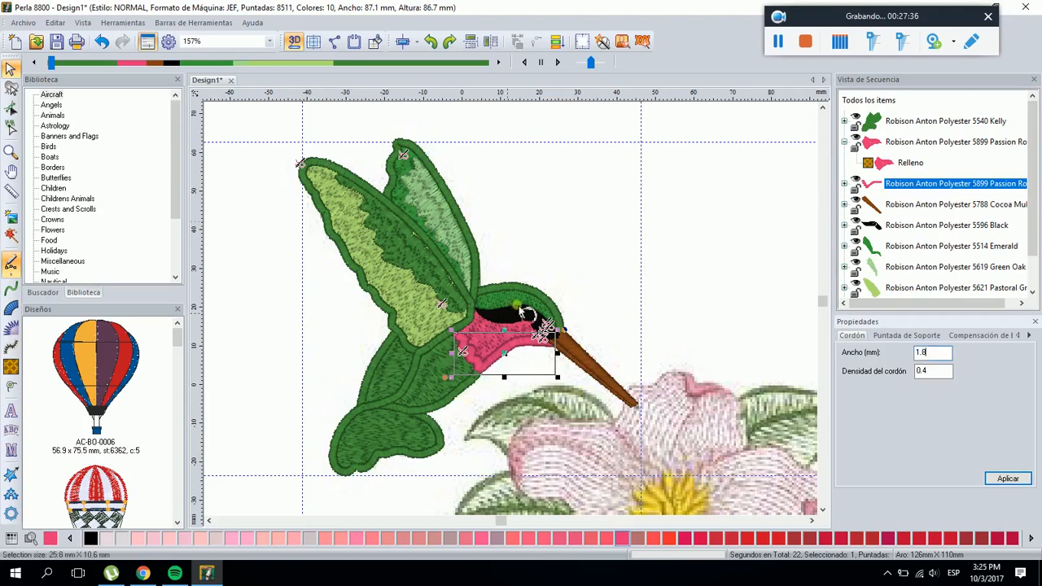
left_click(542, 275)
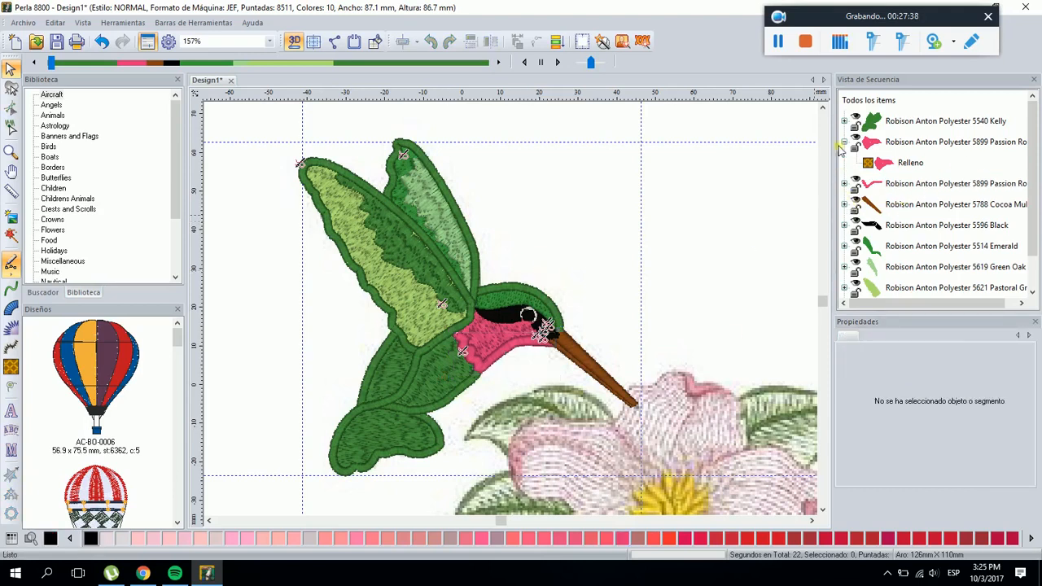
left_click(844, 144)
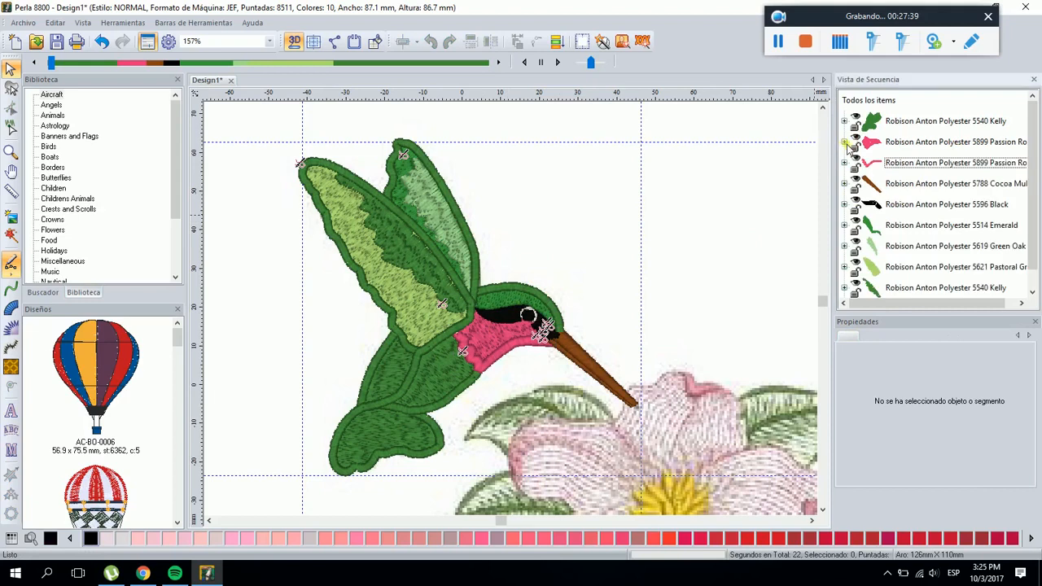
Switch the support stitch of the 5596 Black shapes on the head from Perpendicular to Contorno, apply it, and deselect them
left_click(894, 204)
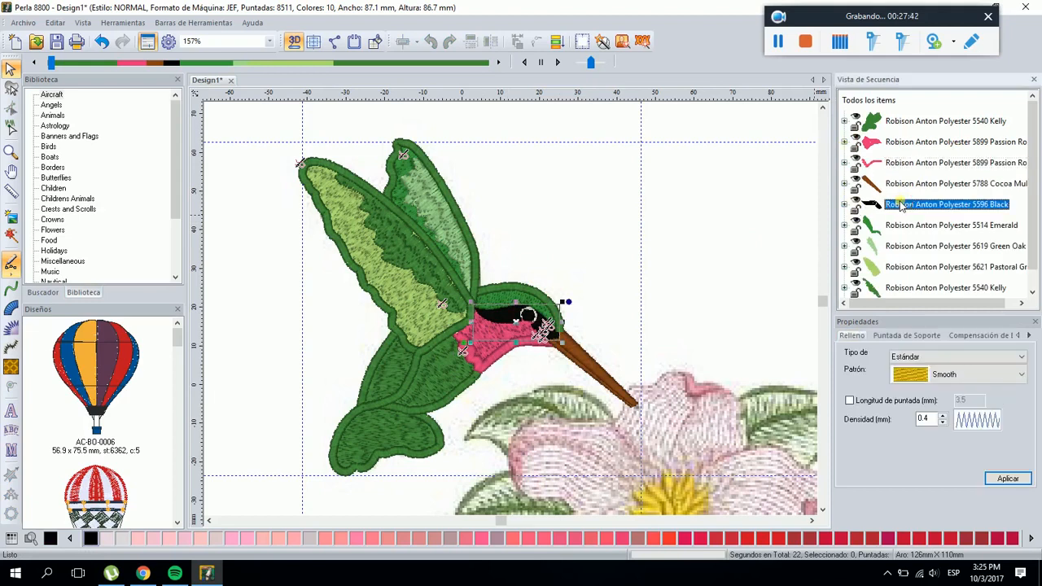
left_click(903, 337)
left_click(904, 353)
left_click(847, 351)
left_click(1007, 478)
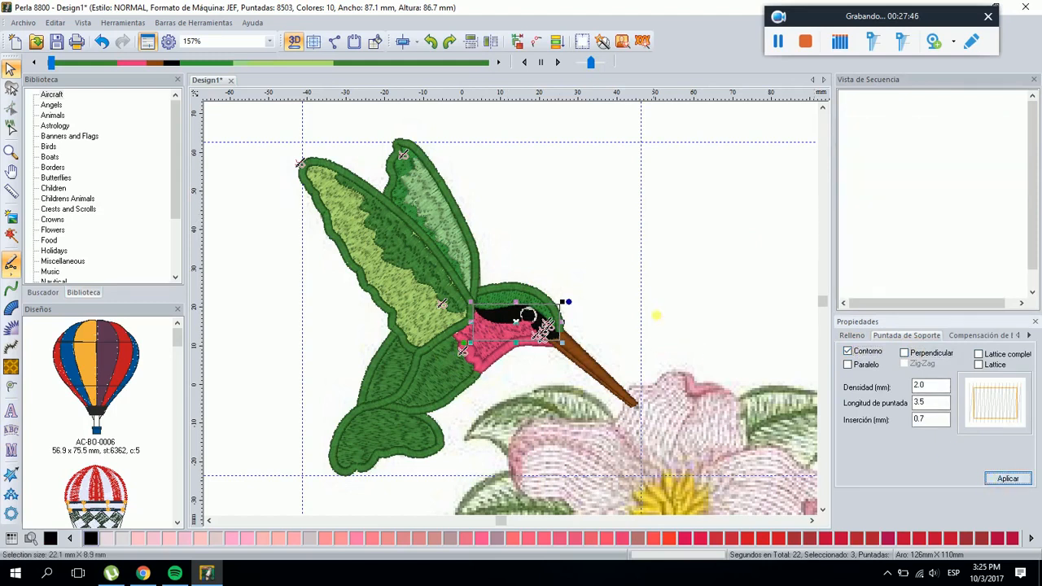
left_click(565, 240)
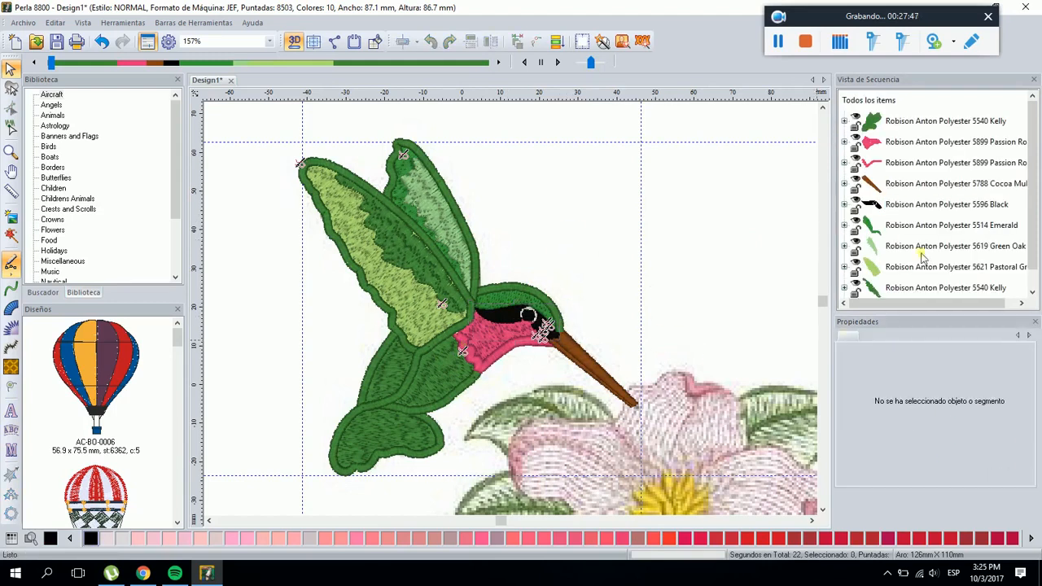
Recolour both 5514 Emerald Relleno shapes on the head and rear wing to 5540 Kelly
left_click(844, 224)
left_click(908, 246)
left_click(906, 268)
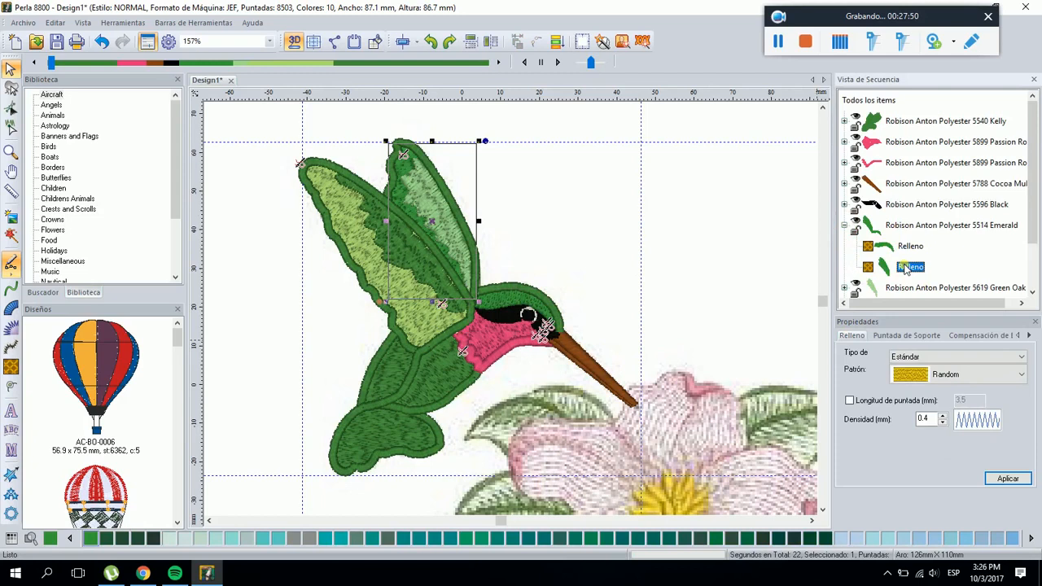
scroll(905, 269, "down", 1)
left_click(911, 184, "ctrl")
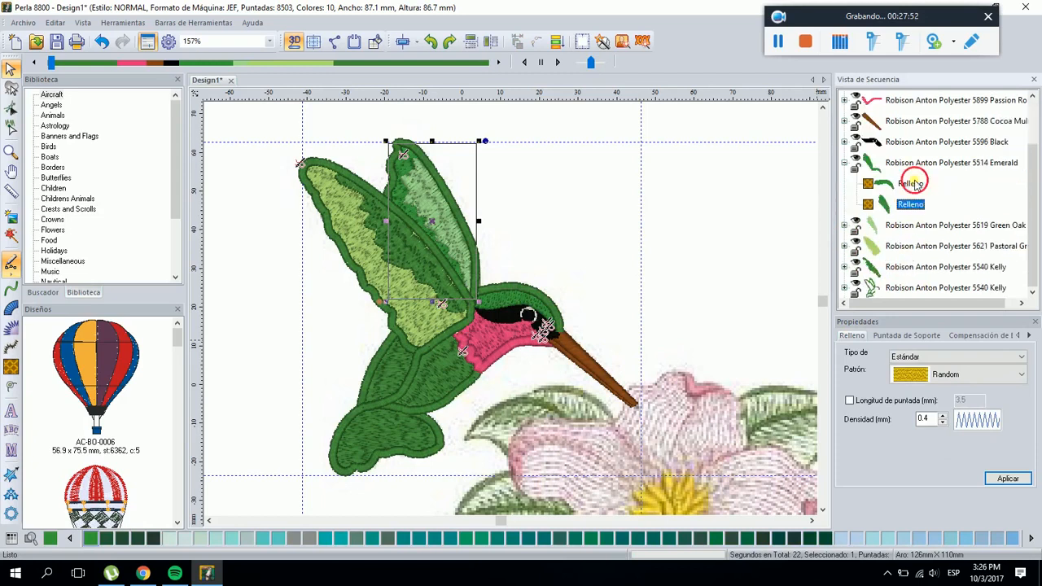
left_click(71, 539)
left_click(70, 538)
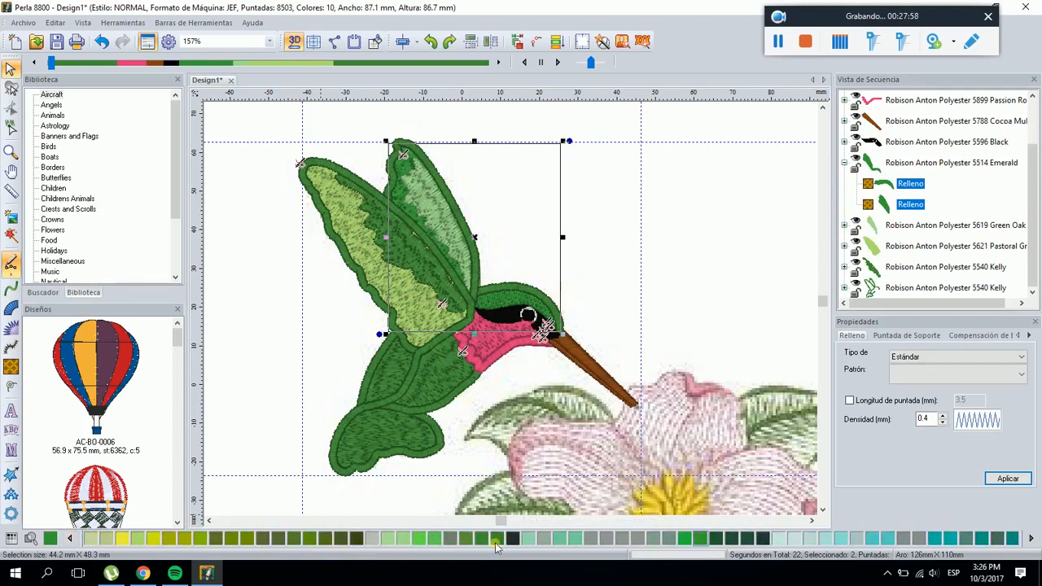
left_click(487, 541)
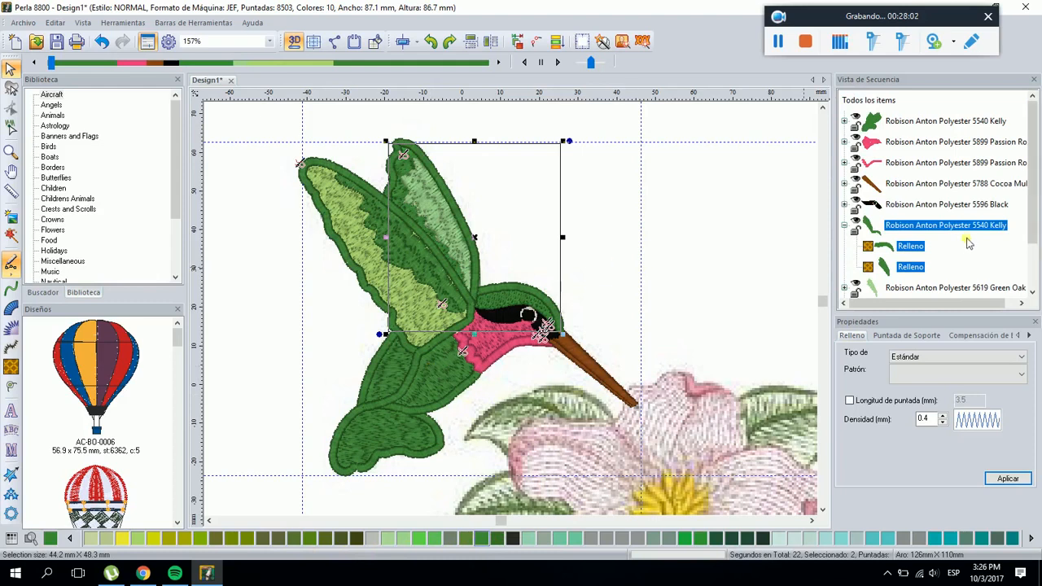
Use only Contorno as the support stitch for the recoloured head and rear wing fills and apply it
left_click(904, 336)
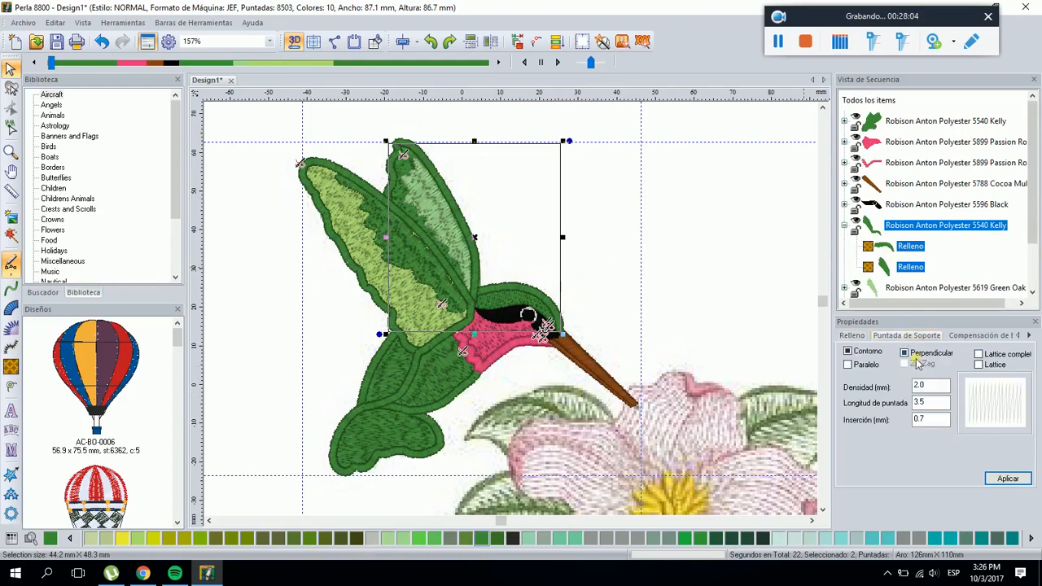
left_click(849, 352)
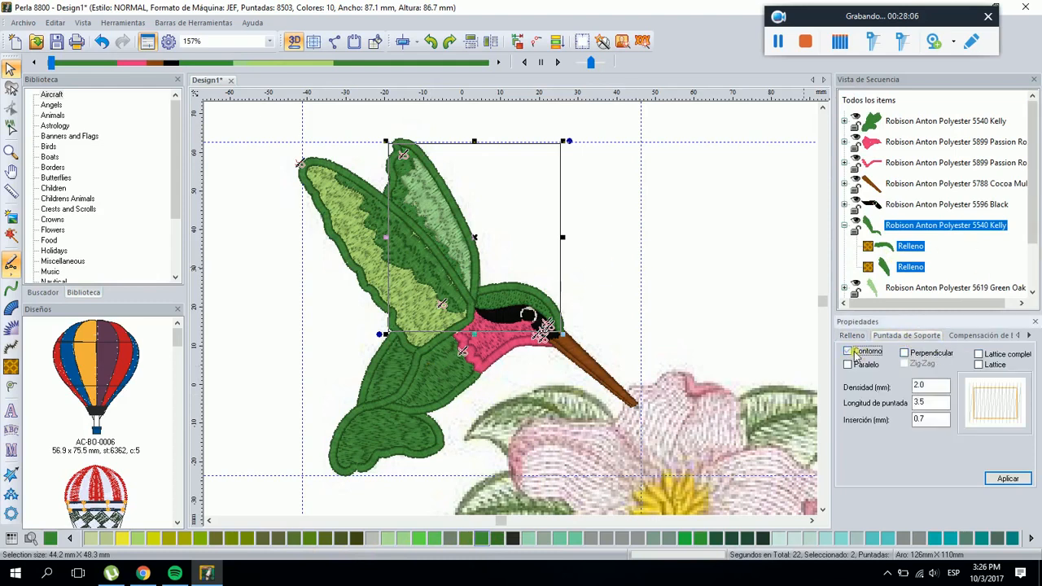
left_click(994, 480)
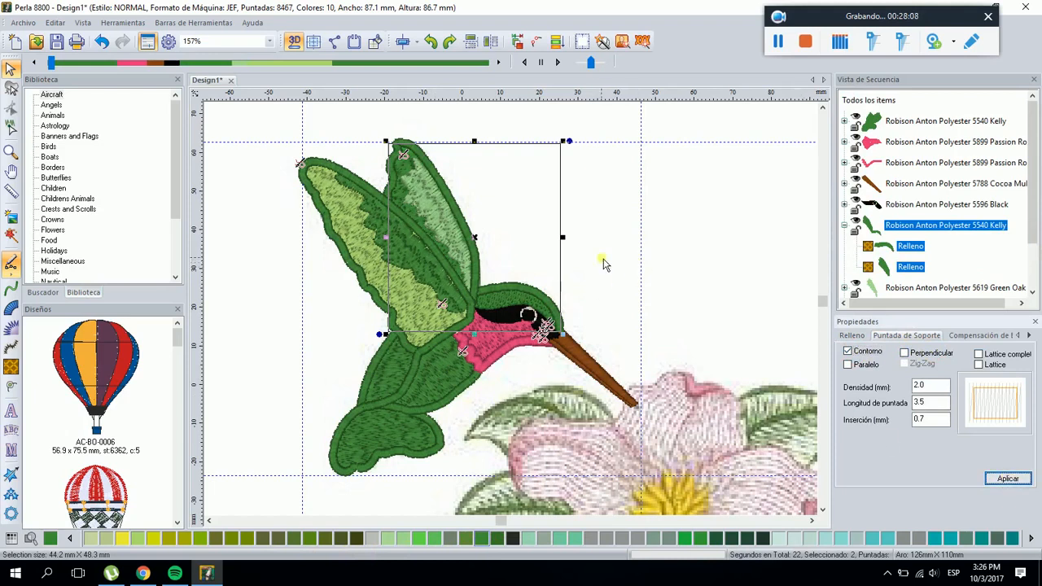
Open the Relleno pattern choices for the recoloured head and rear wing fills
left_click(850, 336)
left_click(963, 375)
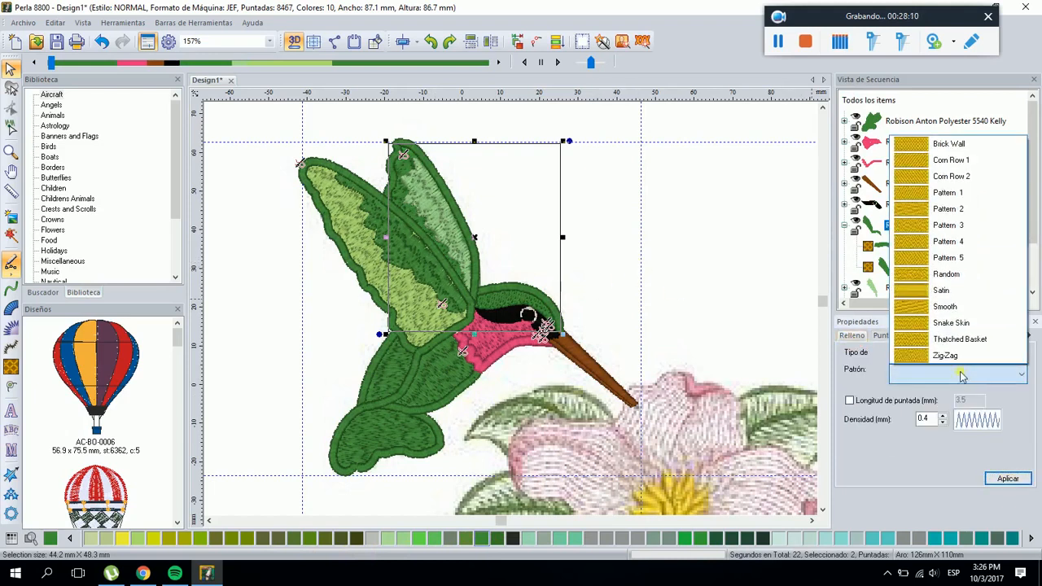
Apply the Random pattern to the two selected Kelly green fills of the head and rear wing
left_click(945, 273)
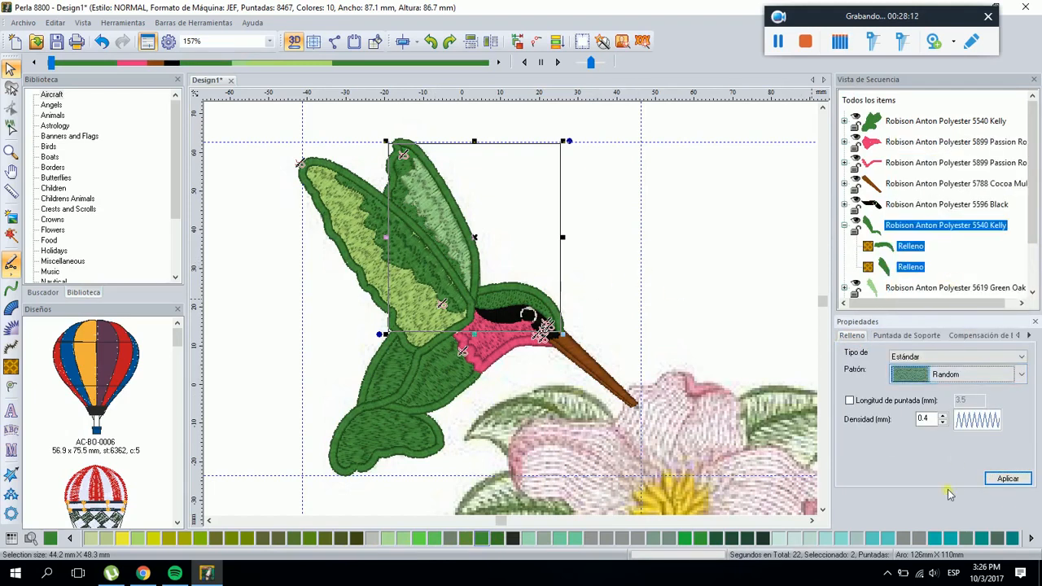
left_click(1007, 478)
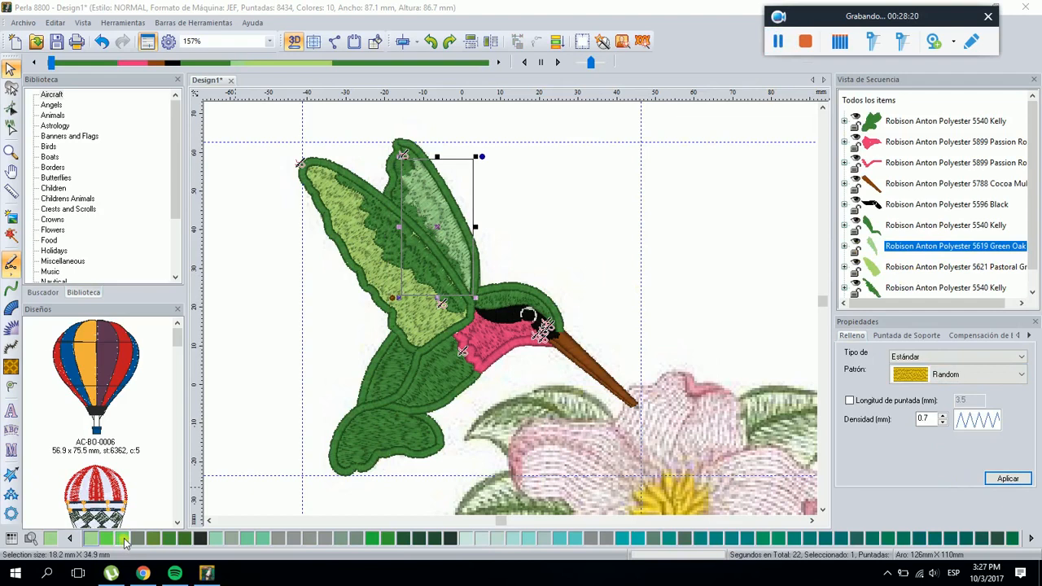
Recolour the rear wing's light green fill with Robison Anton Polyester 5621 Pastoral Green
left_click(69, 538)
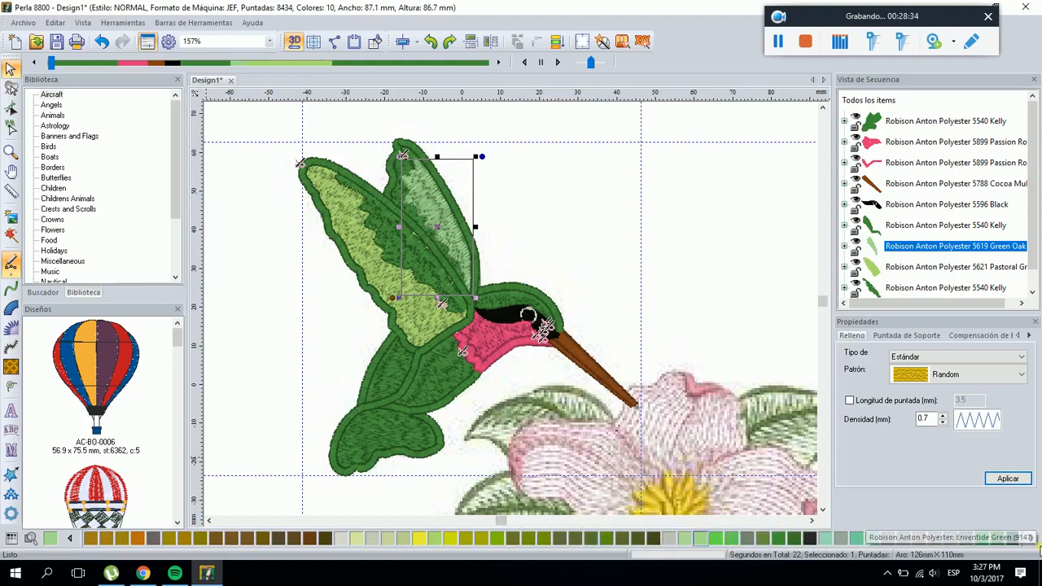
left_click(1031, 539)
left_click(1031, 538)
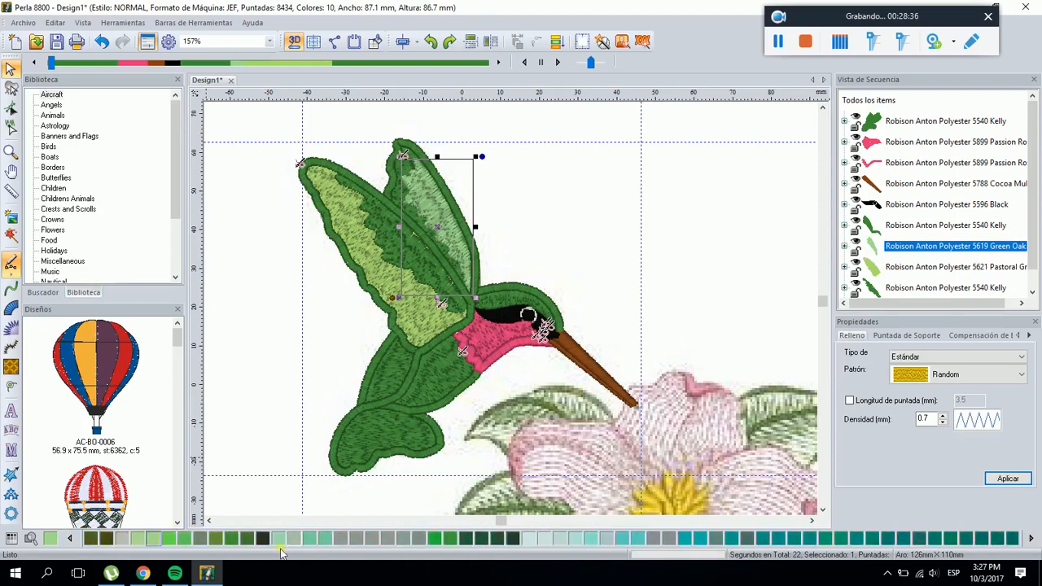
left_click(70, 538)
left_click(700, 538)
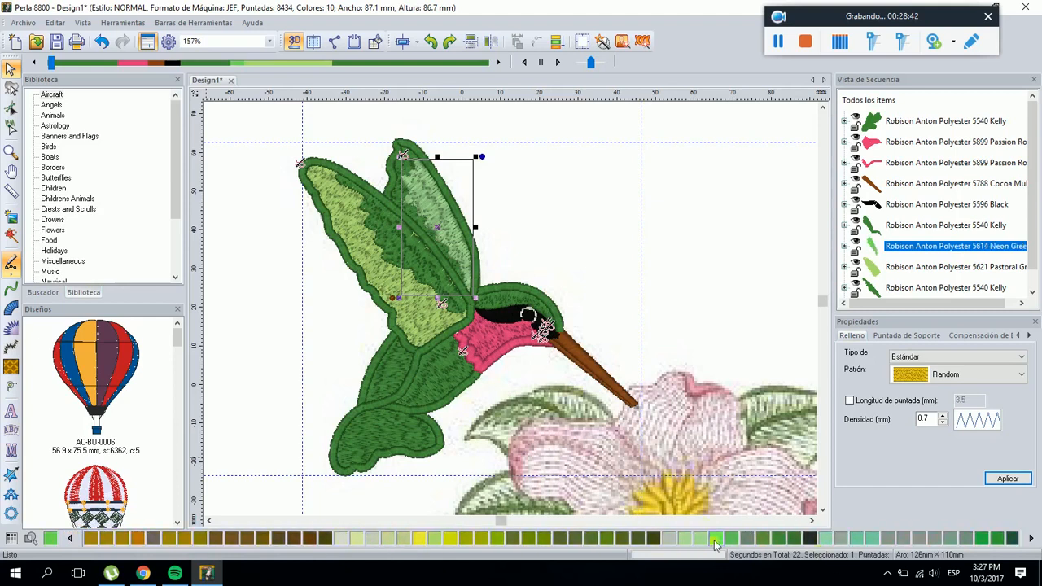
left_click(698, 542)
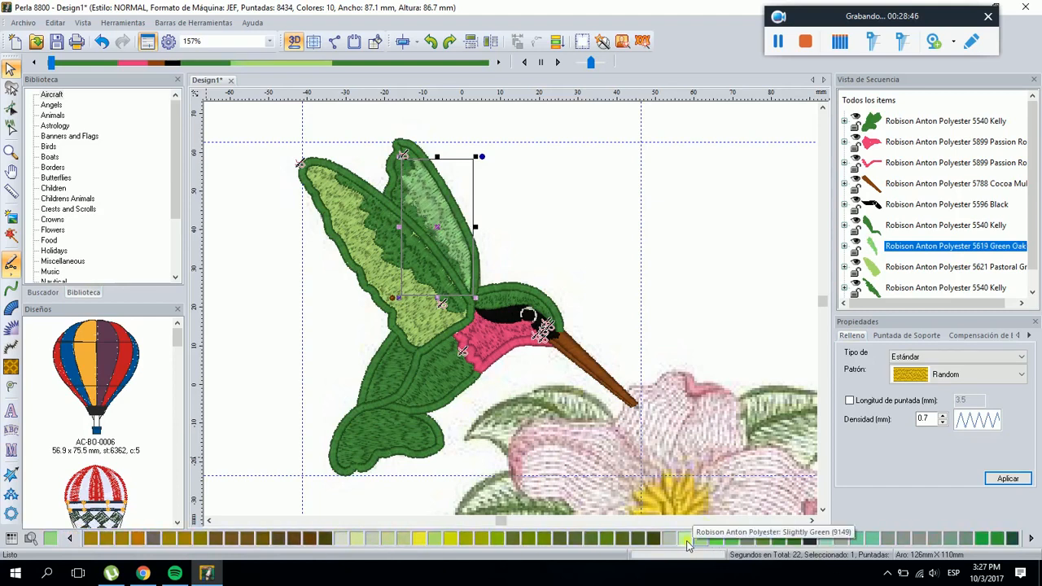
left_click(432, 541)
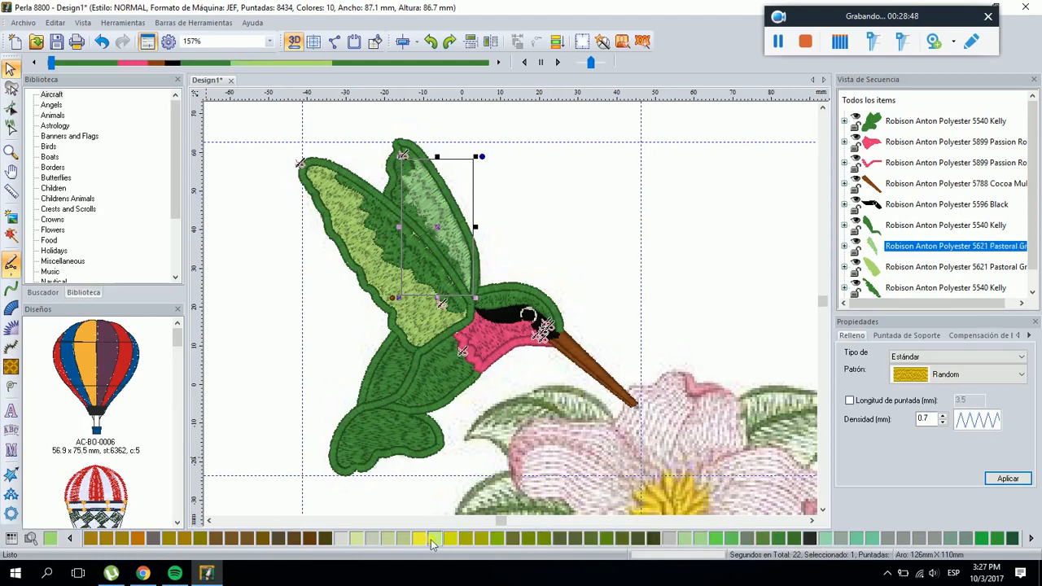
left_click(483, 233)
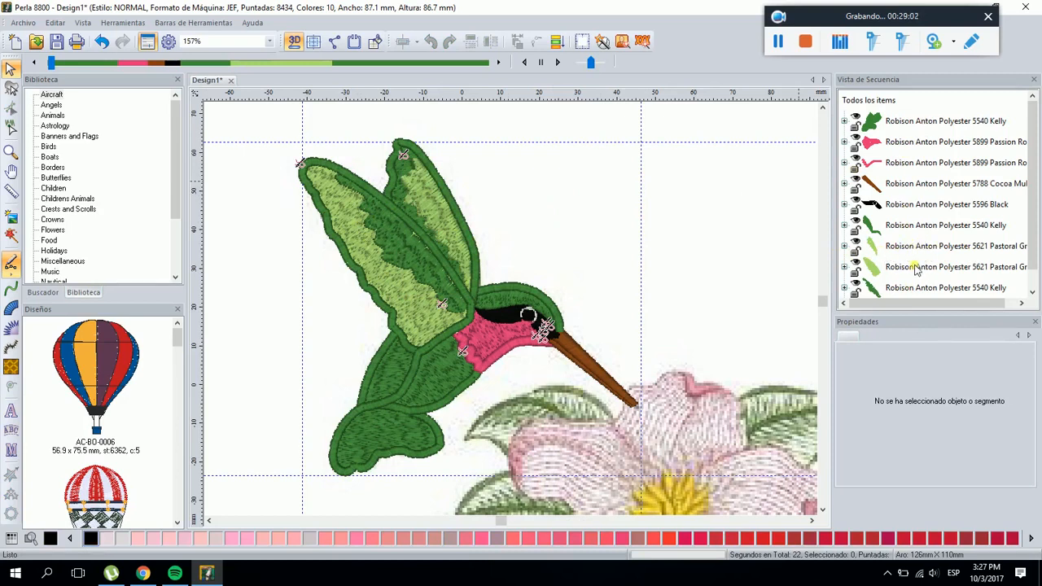
Try to move the large wing's Kelly green fill to just after the first Kelly item in the sequence, and undo it
left_click(1031, 285)
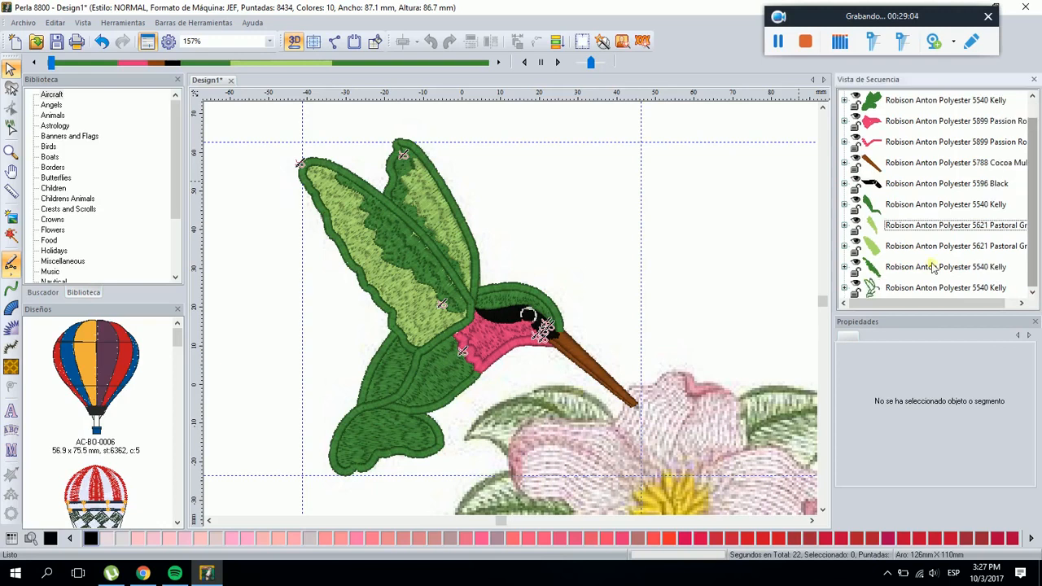
left_click(934, 268)
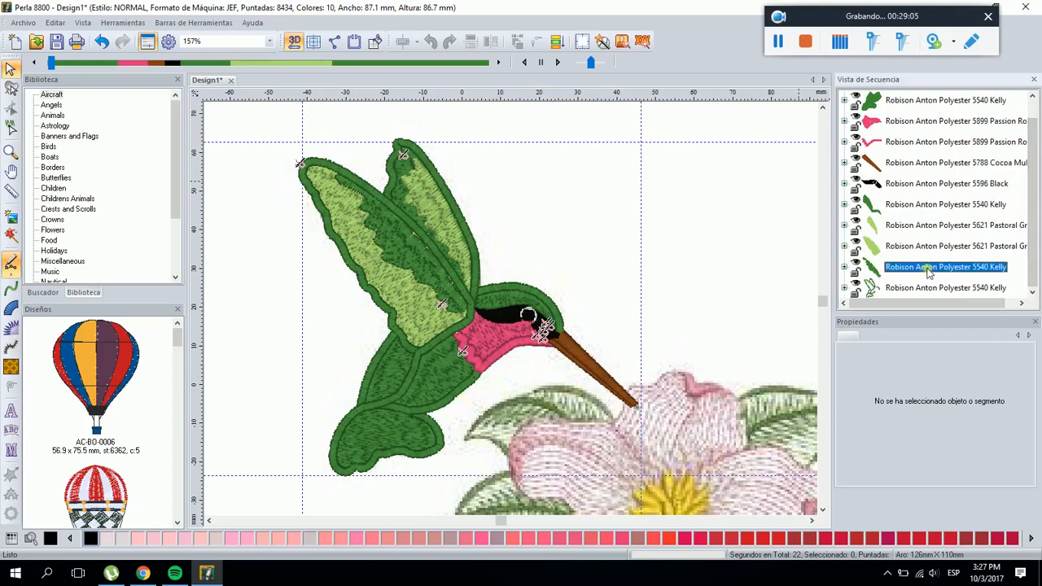
left_click(694, 226)
left_click(924, 102)
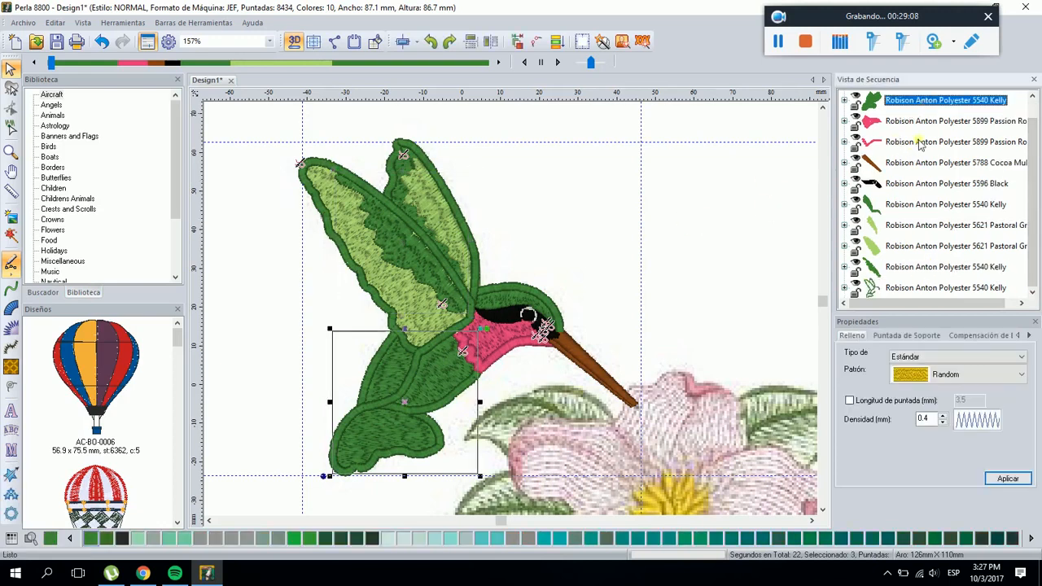
left_click(752, 260)
left_click(973, 272)
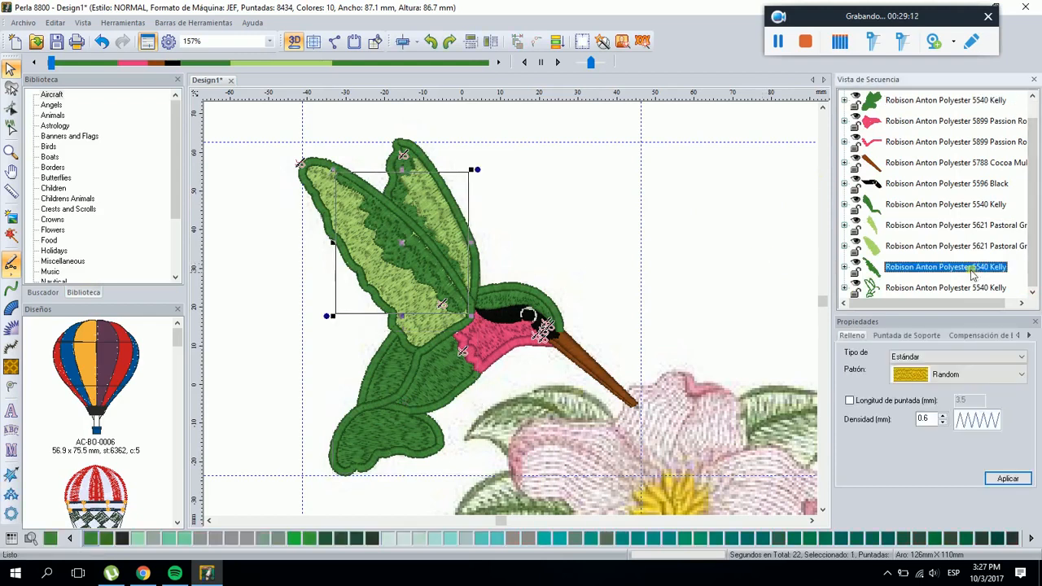
left_click_drag(924, 274, 902, 107)
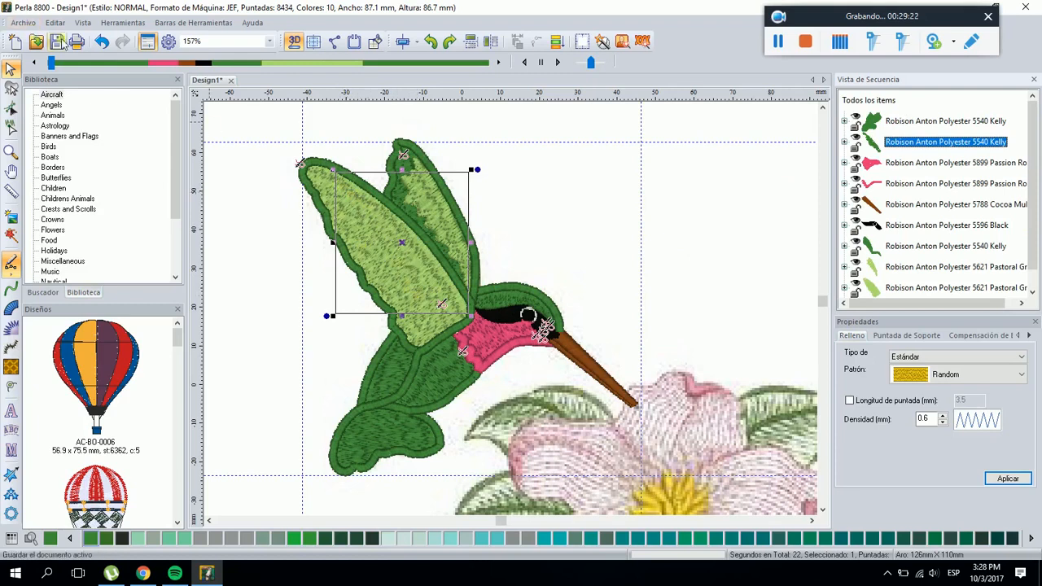
left_click(100, 43)
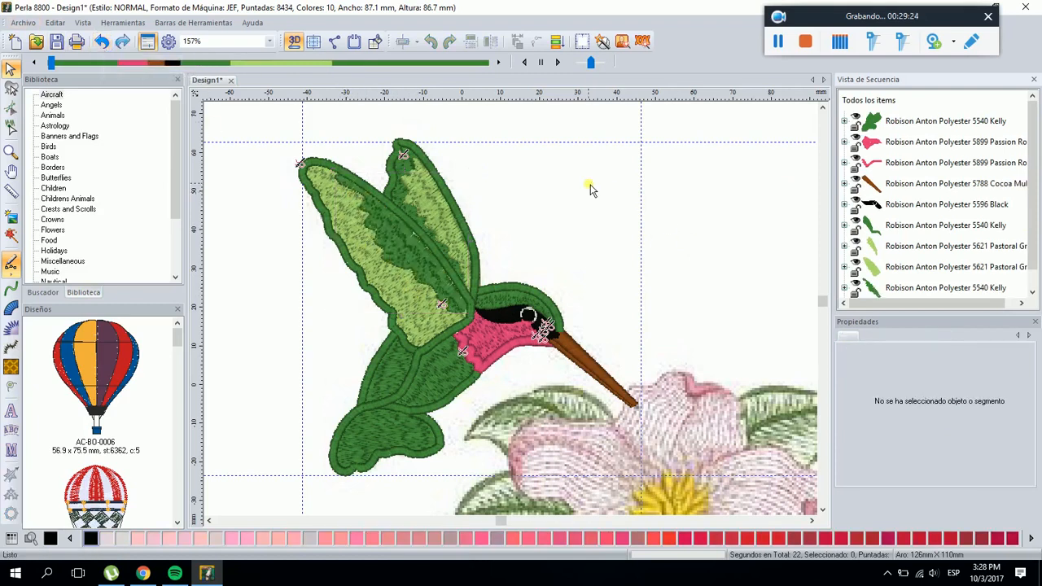
Try to move the head and rear wing's Kelly green fills after the large wing's Kelly fill in the sequence, and undo it
left_click(921, 228)
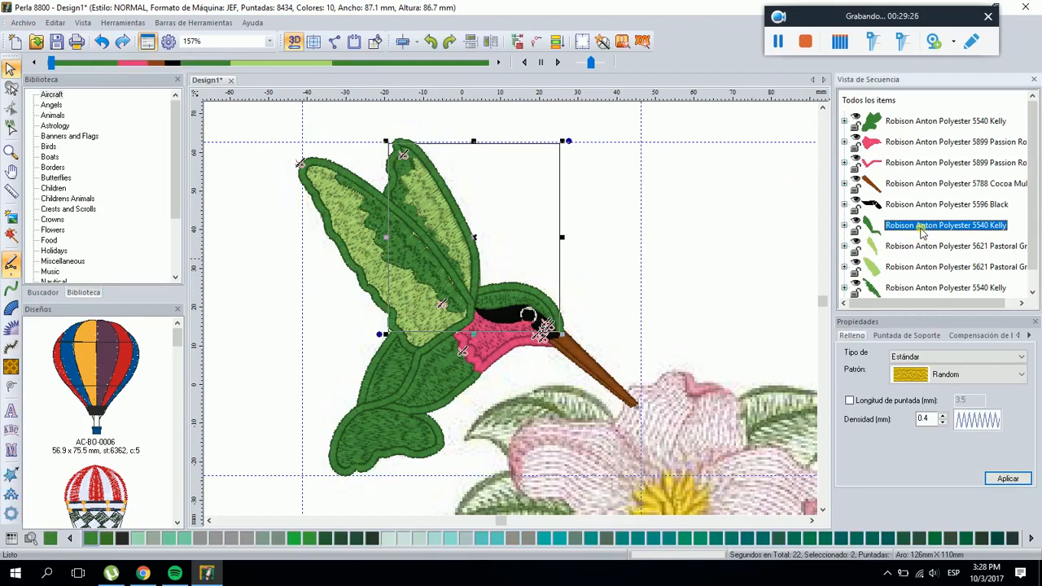
scroll(940, 243, "down", 1)
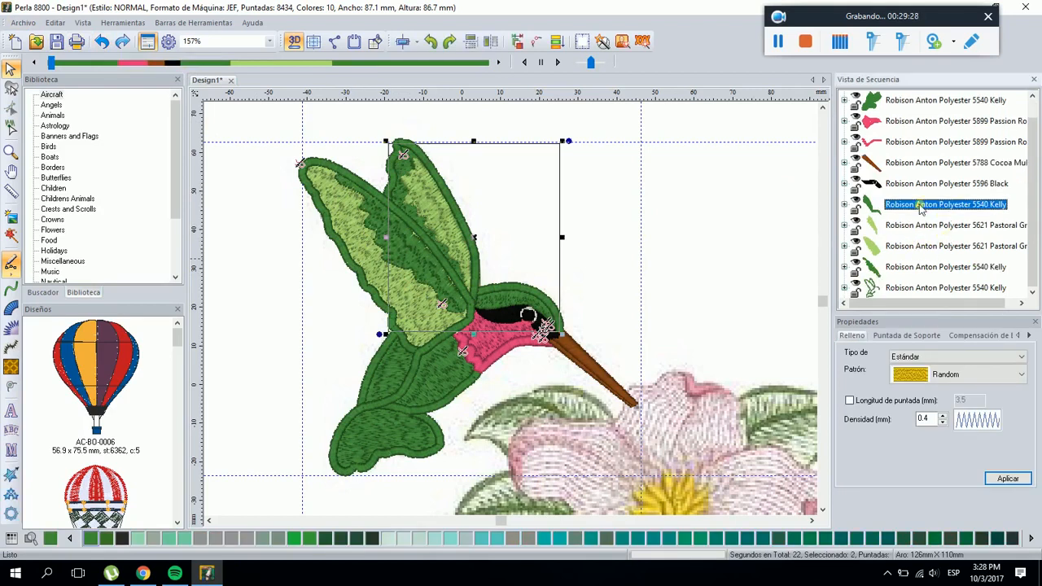
left_click_drag(915, 208, 903, 271)
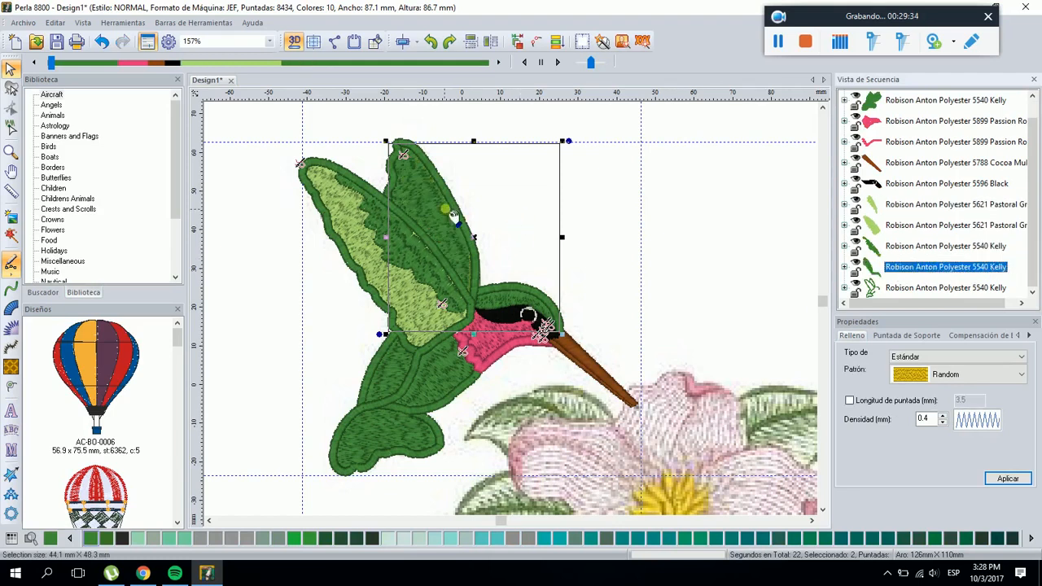
left_click(102, 43)
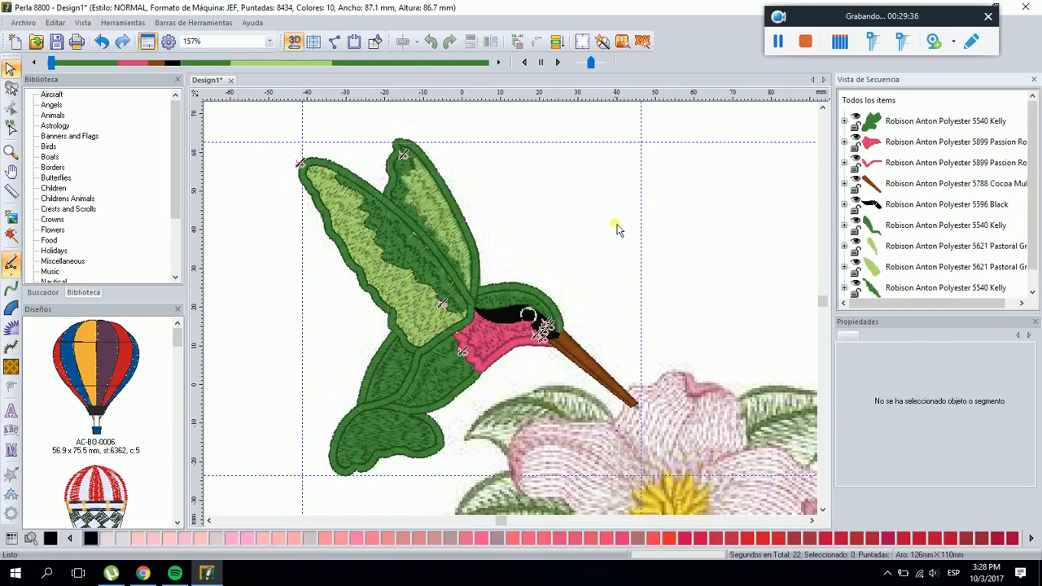
Draw a jagged complex fill about 23 × 18 mm along the hummingbird's upper body below the wing, and define its stitch inclination
left_click(1032, 290)
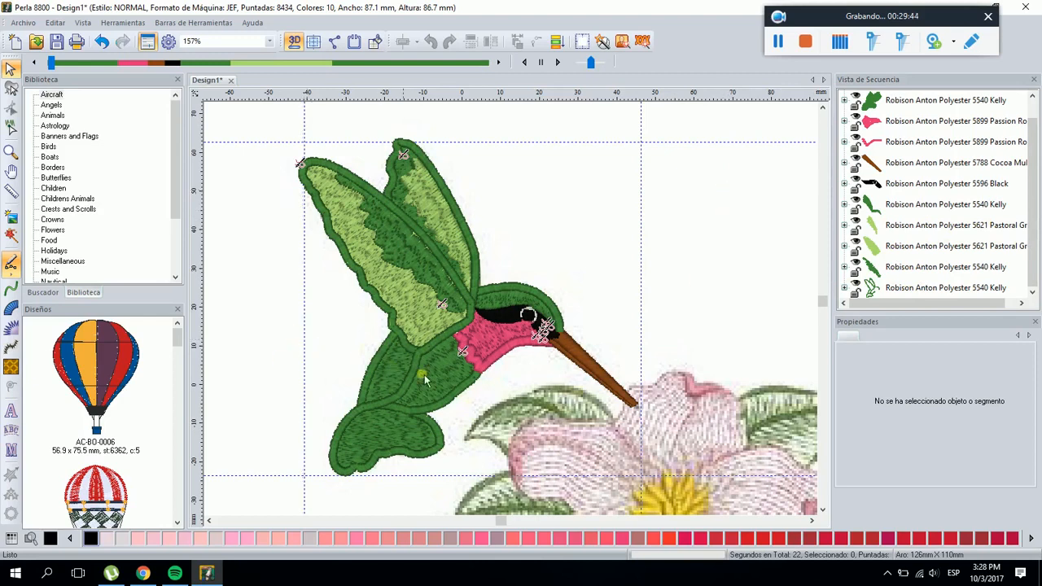
left_click(10, 151)
left_click_drag(324, 283, 604, 475)
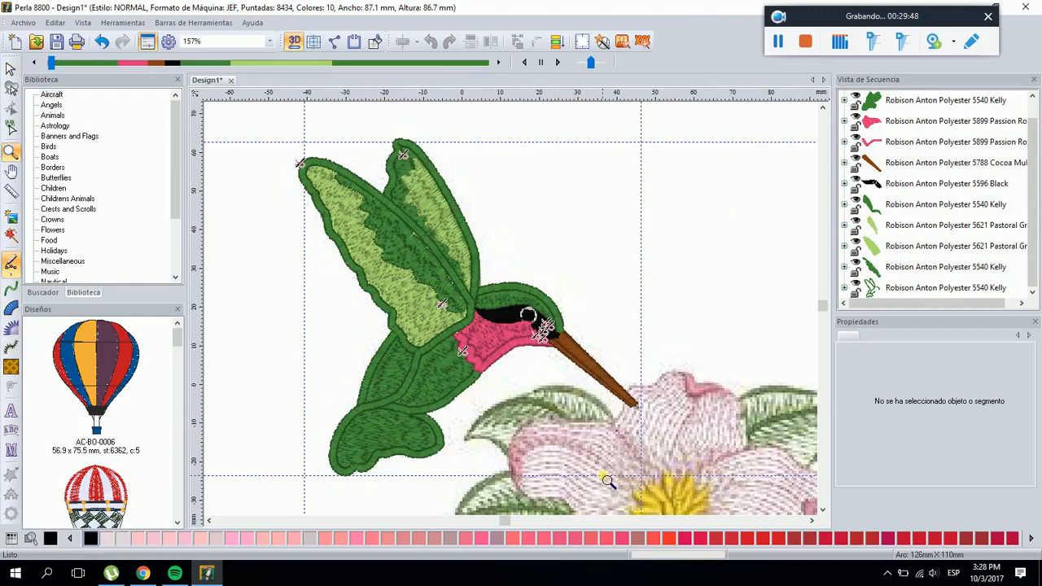
left_click(11, 368)
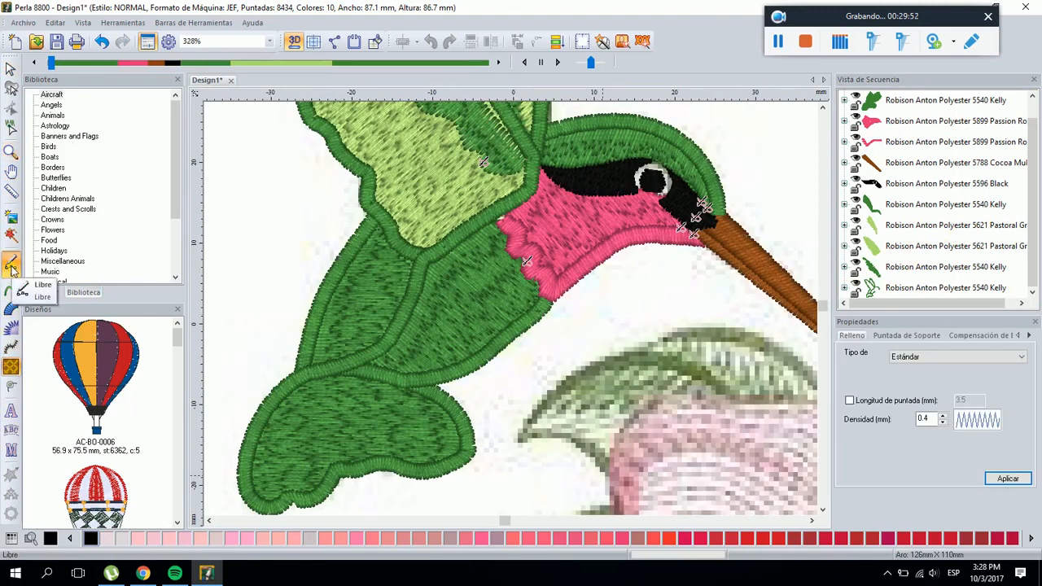
mouse_move(496, 221)
left_mouse_down()
mouse_move(451, 245)
mouse_move(389, 235)
mouse_move(343, 282)
left_mouse_up()
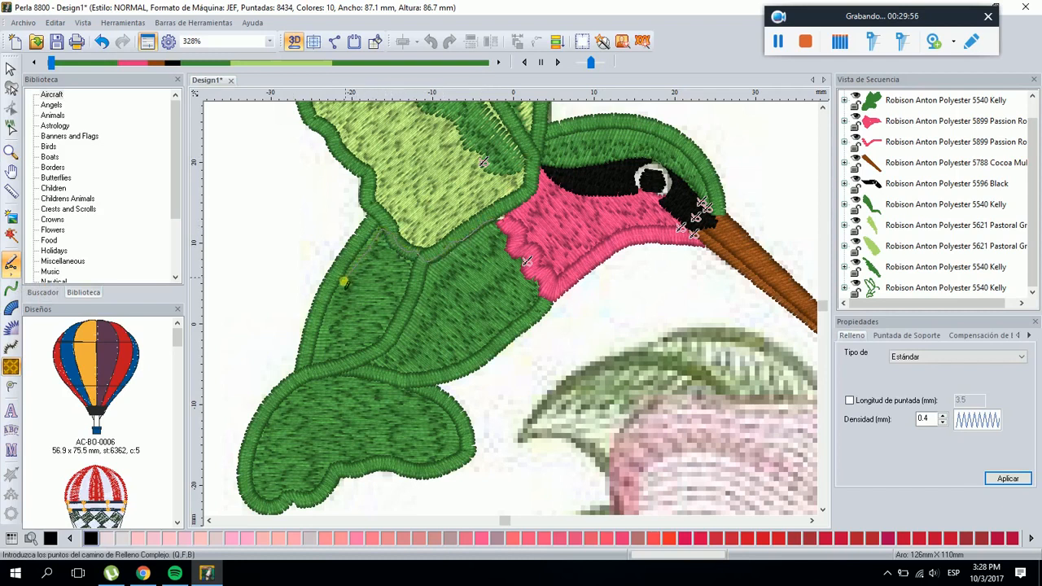
mouse_move(326, 320)
left_mouse_down()
mouse_move(314, 358)
mouse_move(359, 344)
mouse_move(376, 299)
mouse_move(409, 304)
mouse_move(496, 254)
mouse_move(498, 223)
left_mouse_up()
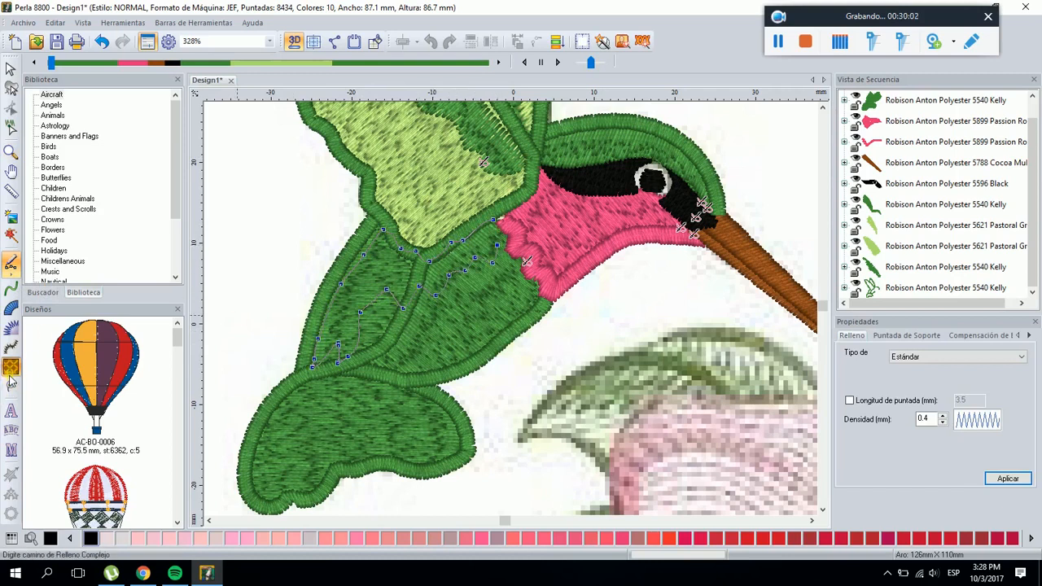
key("Return")
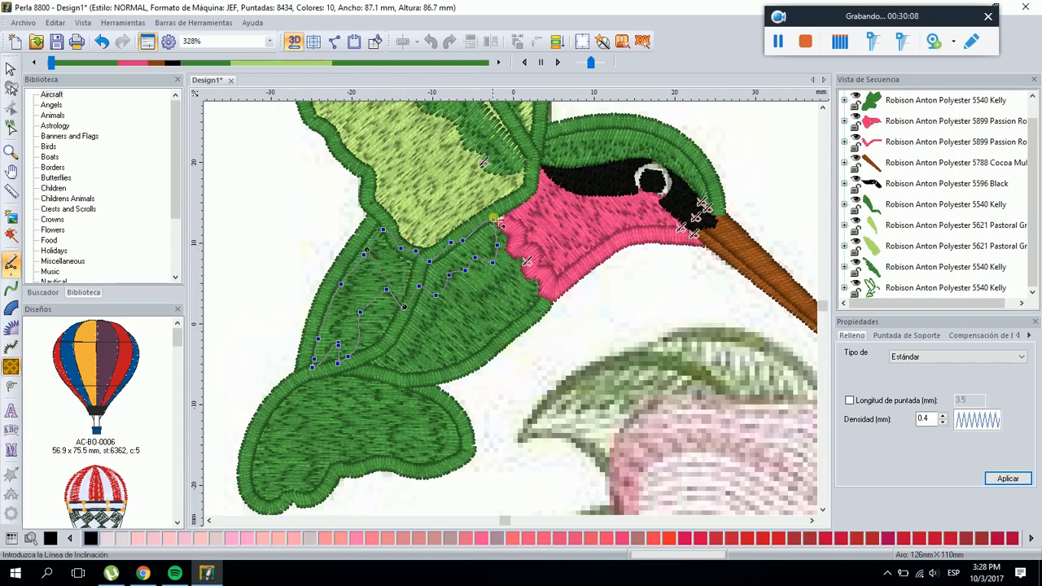
left_click(450, 232)
left_click(492, 210)
left_click(303, 366)
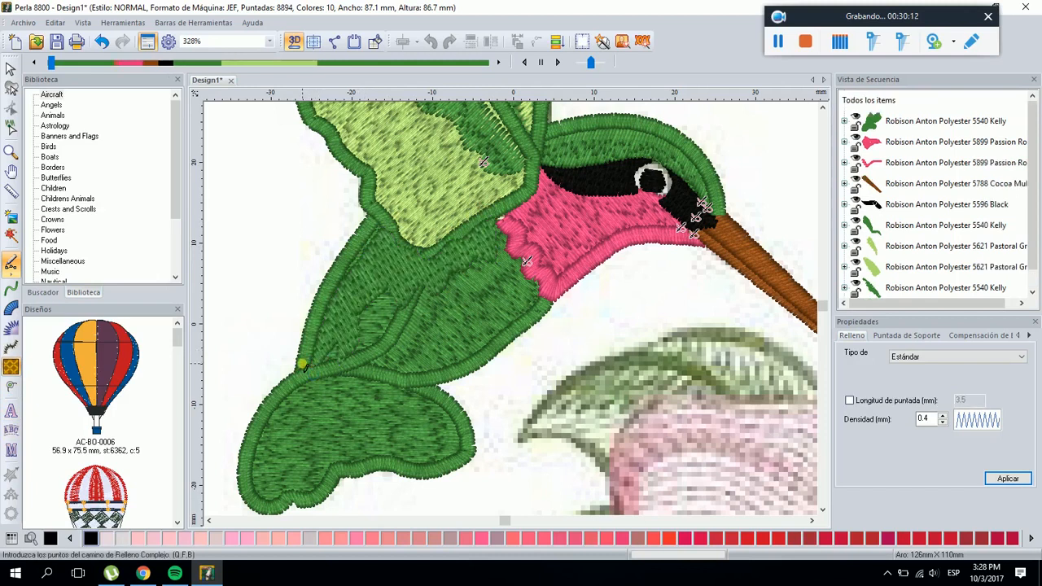
key("Escape")
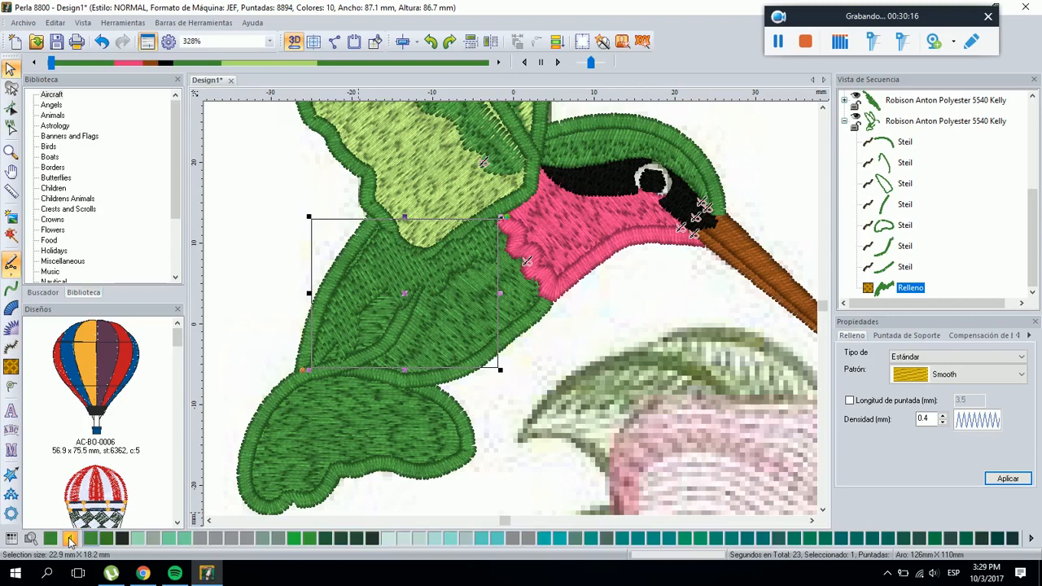
Colour the new body fill Pastoral Green 5621 and move it right after the wings' Pastoral Green fills in the sequence
left_click(71, 541)
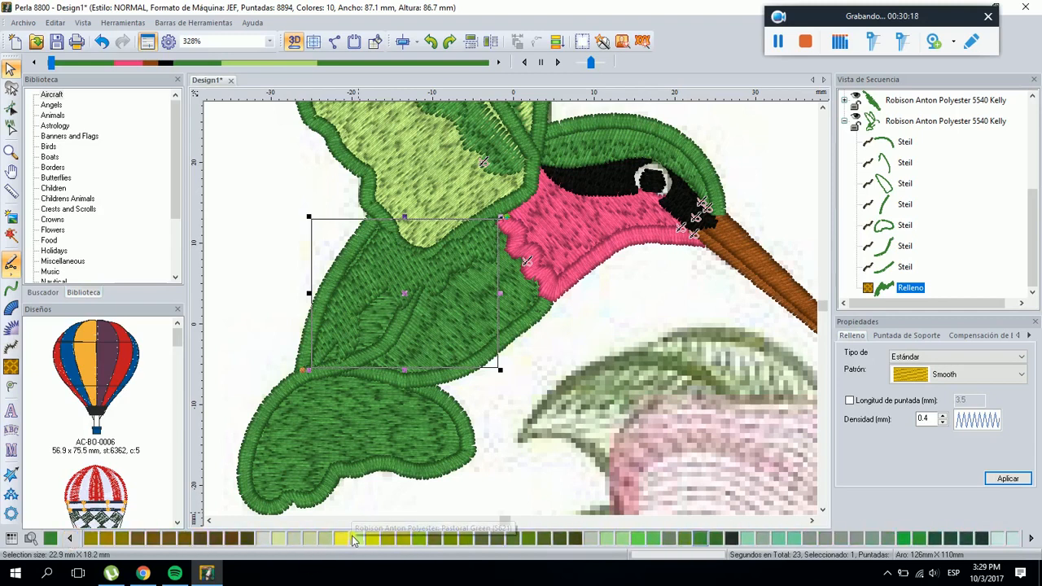
left_click(355, 541)
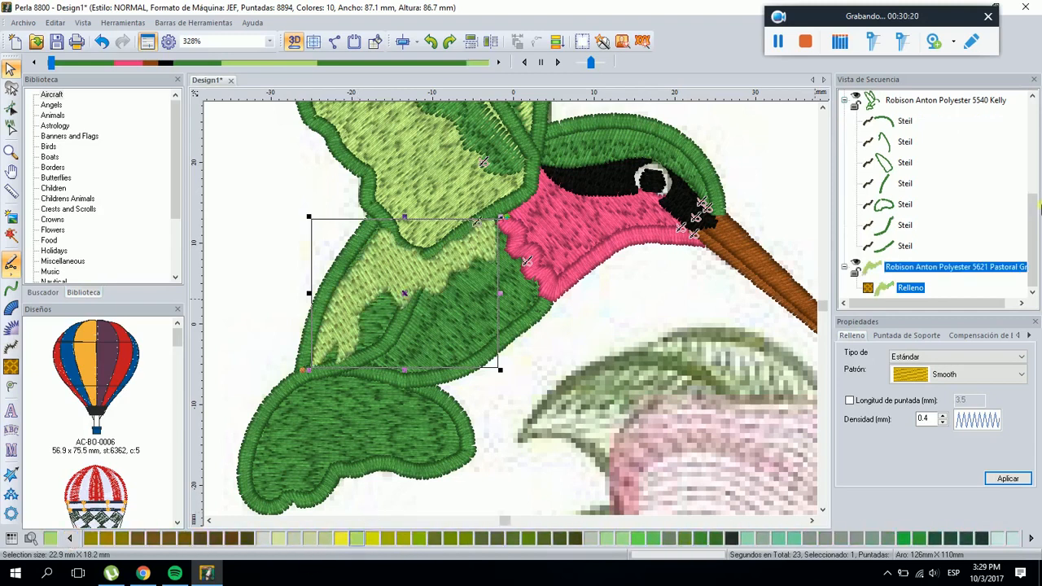
left_click_drag(928, 266, 893, 145)
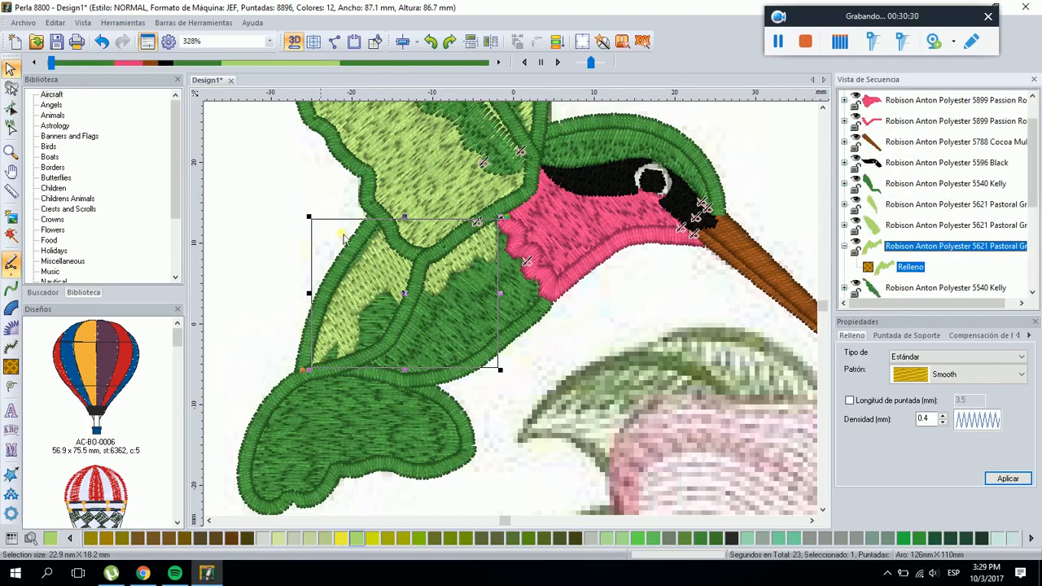
Set the new body fill's pattern to Random and remove its Perpendicular underlay stitching
left_click(948, 376)
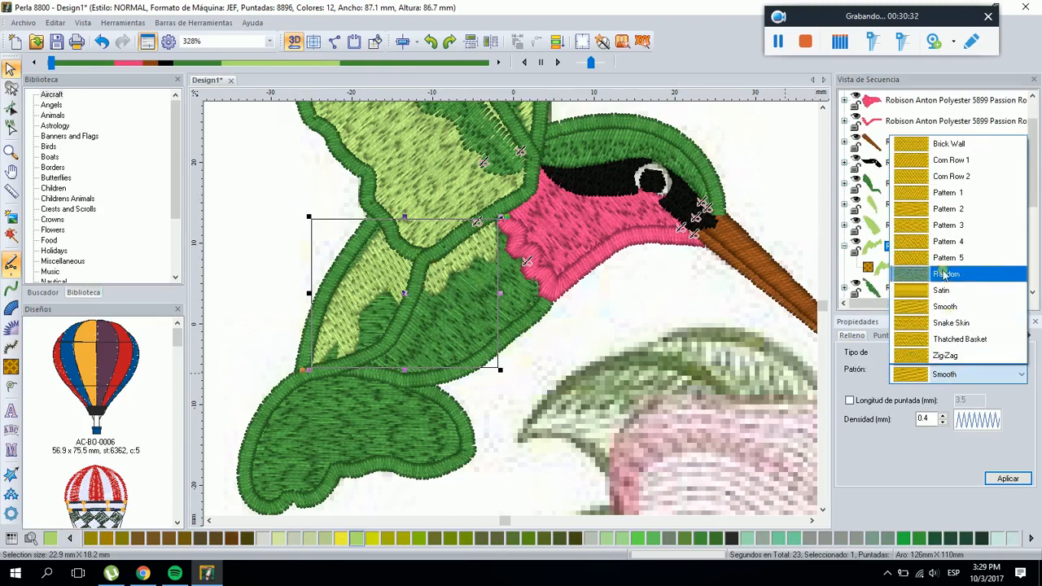
left_click(944, 274)
left_click(902, 336)
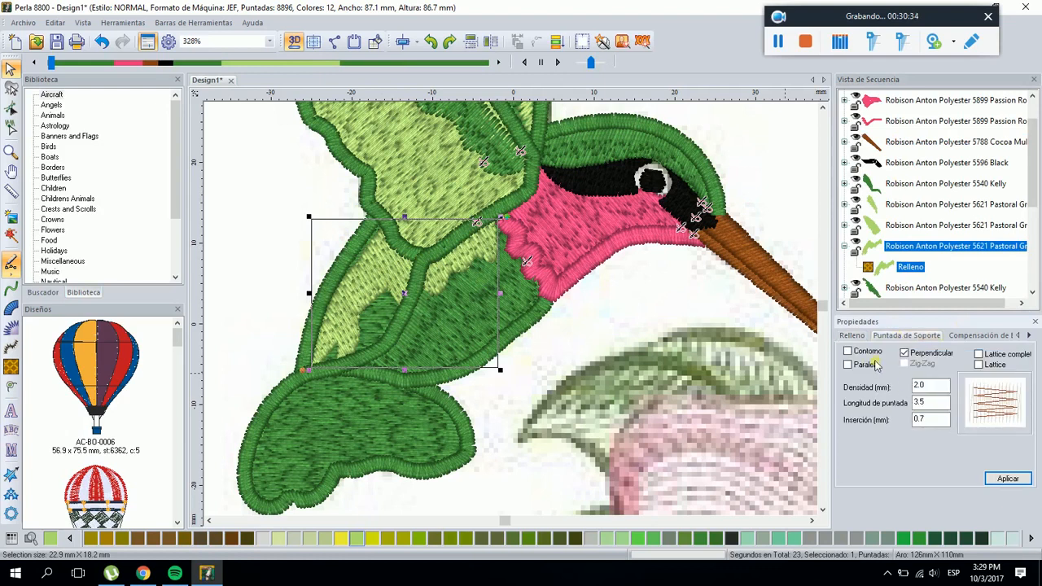
left_click(904, 352)
left_click(1008, 477)
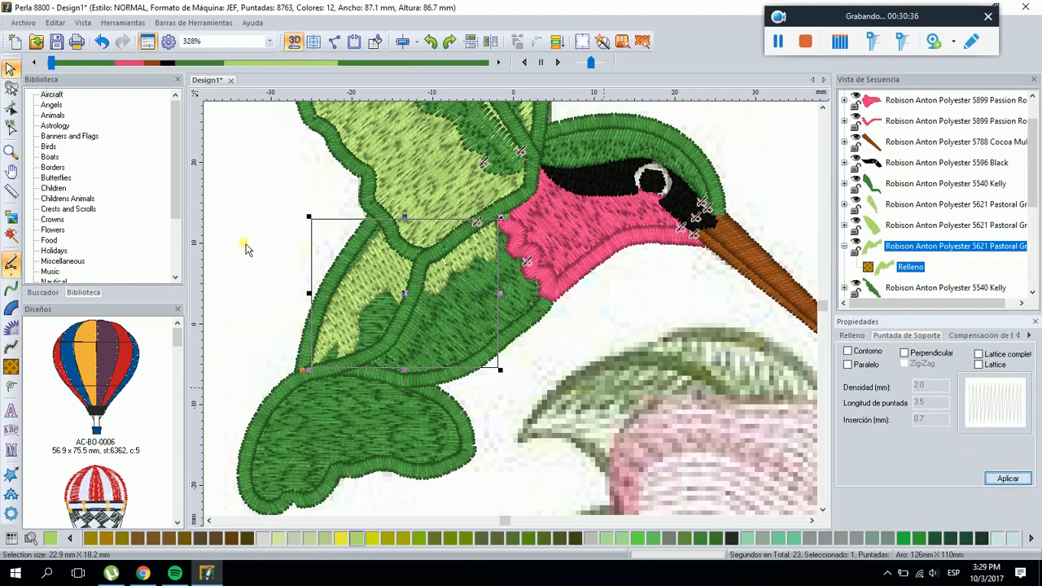
left_click(274, 228)
Save the finished hummingbird design in the DISEÑOS PERLA folder as a Perla EFP file named ColibriFucsiaSimple
scroll(274, 228, "down", 1)
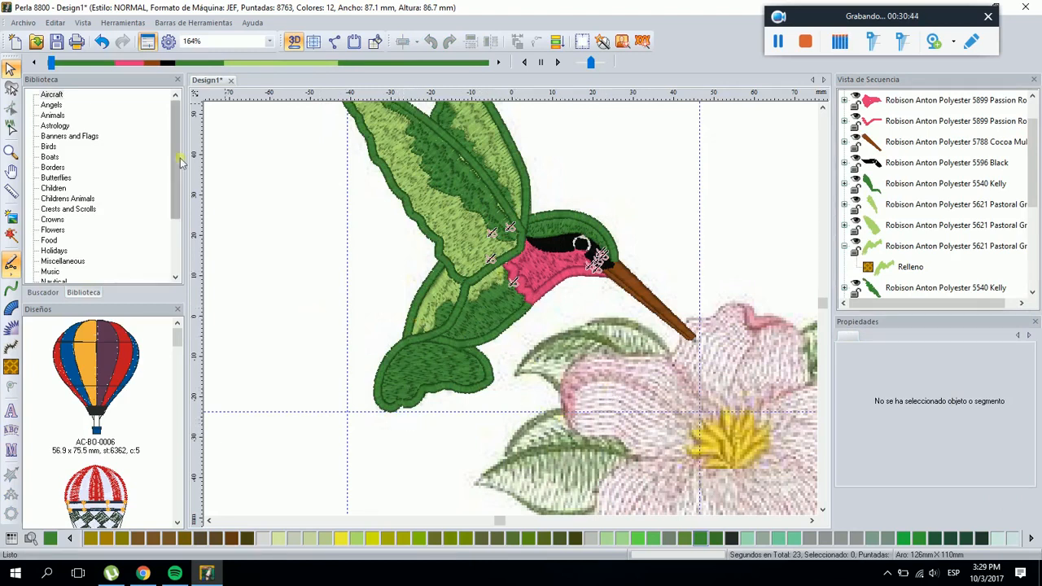
left_click(822, 108)
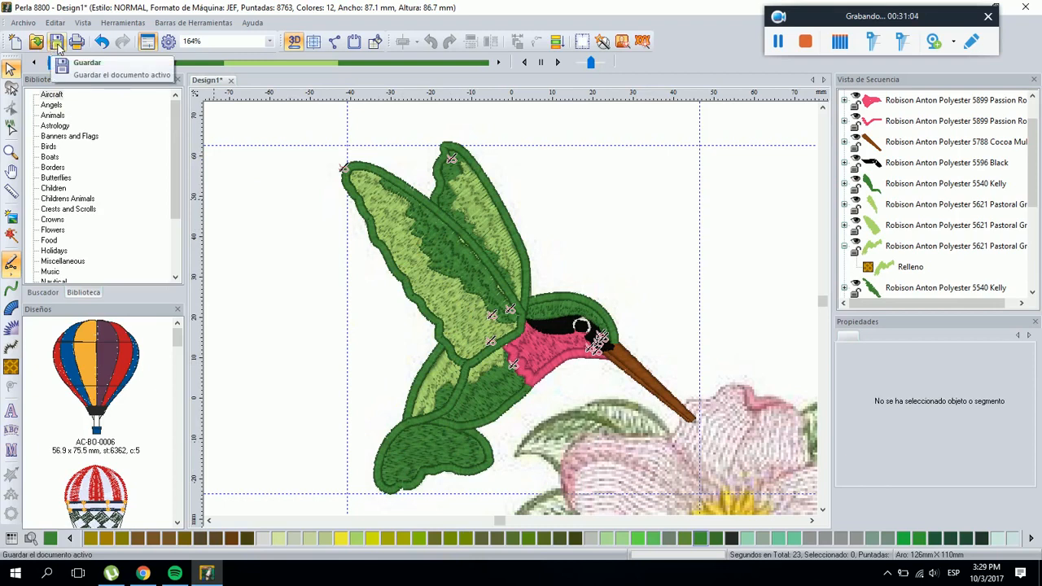
left_click(32, 25)
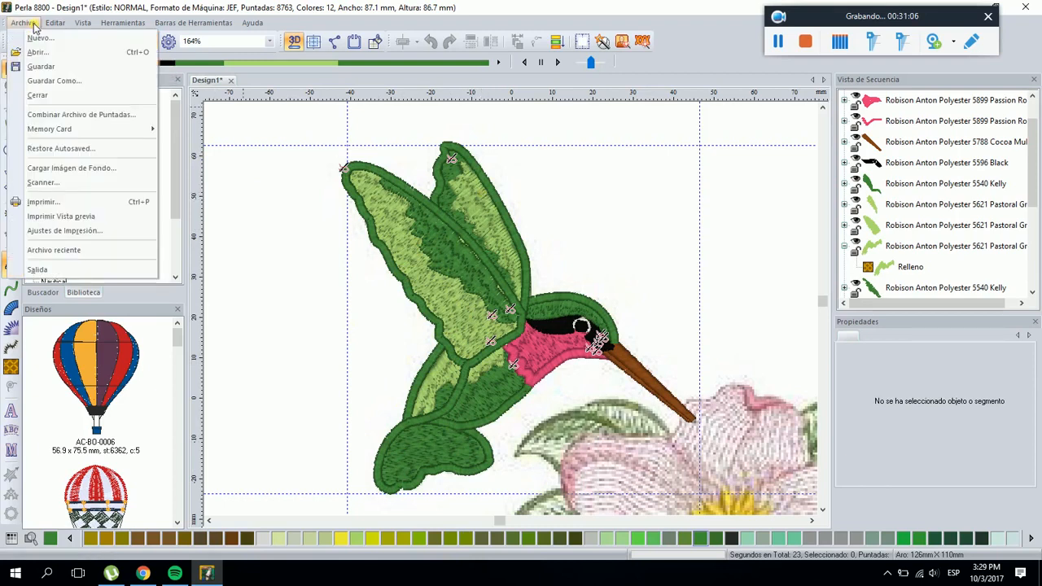
left_click(51, 79)
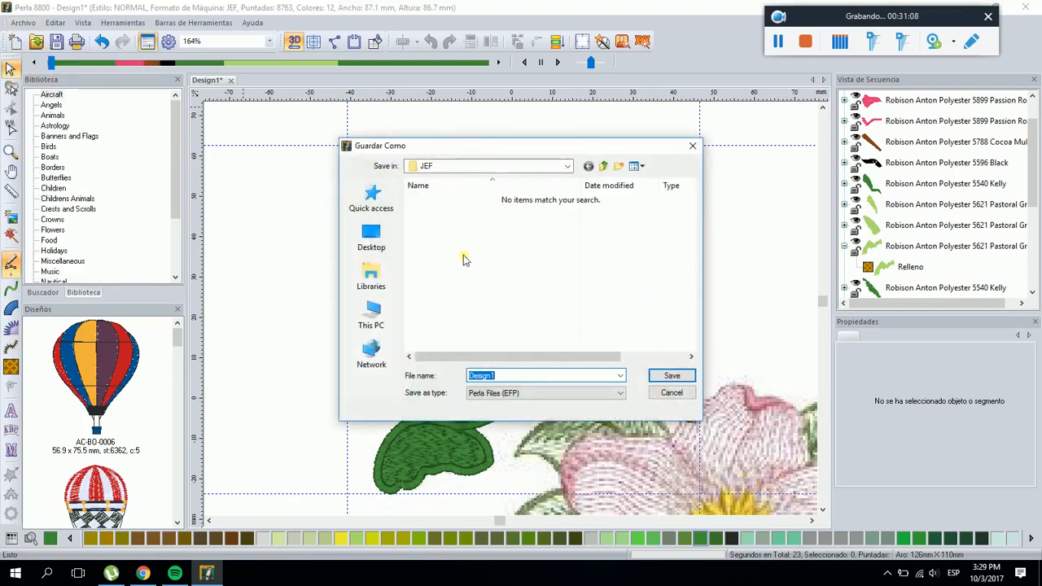
left_click(603, 165)
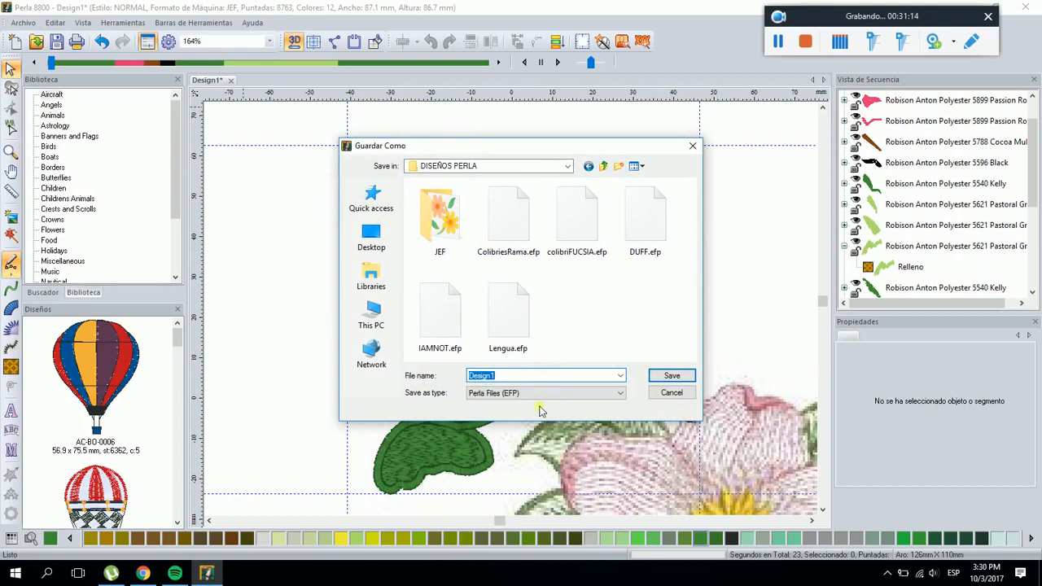
type("ColibriFy")
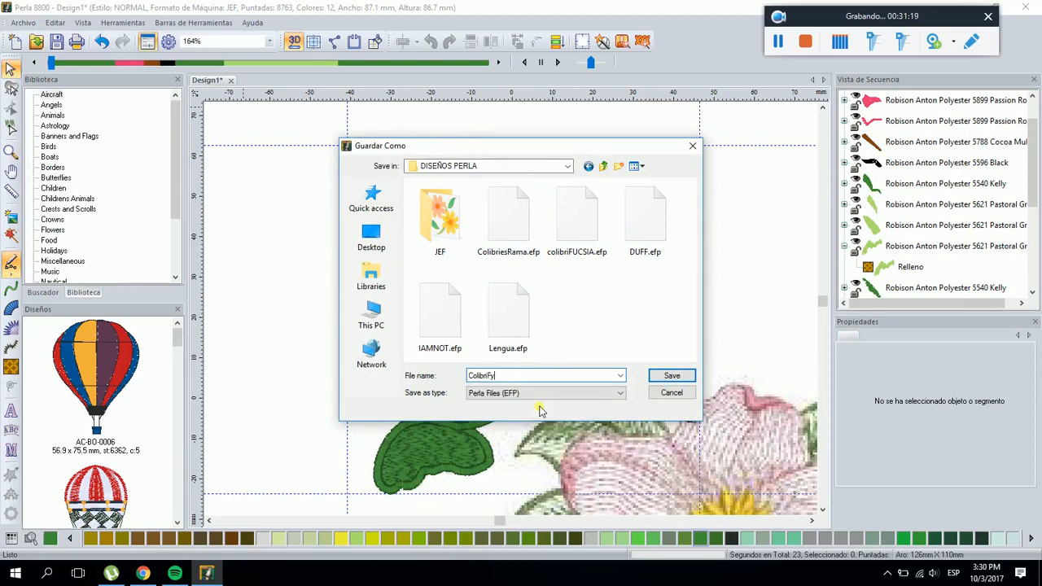
key("BackSpace")
type("ucsia")
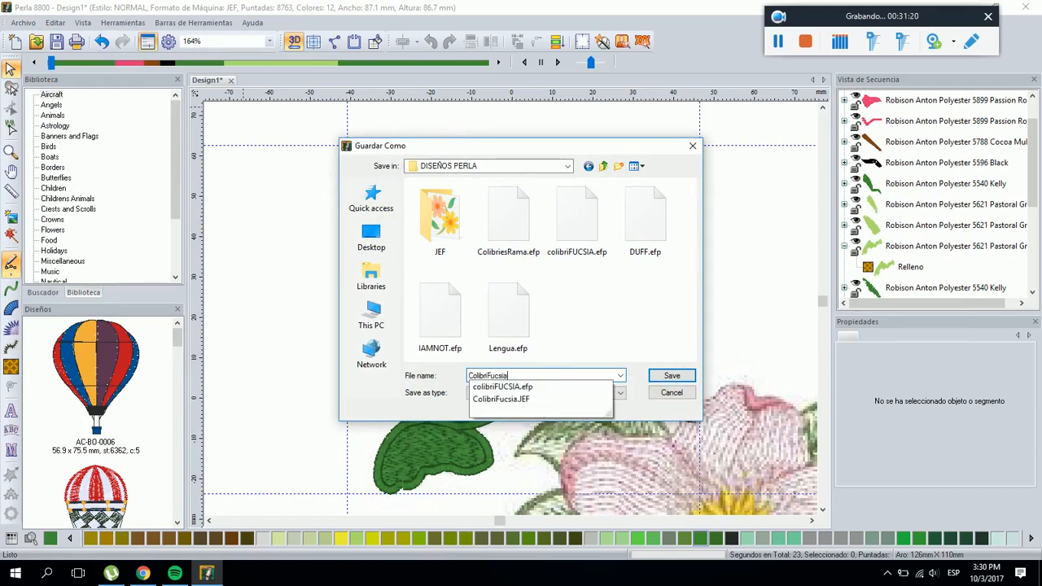
type("Simple")
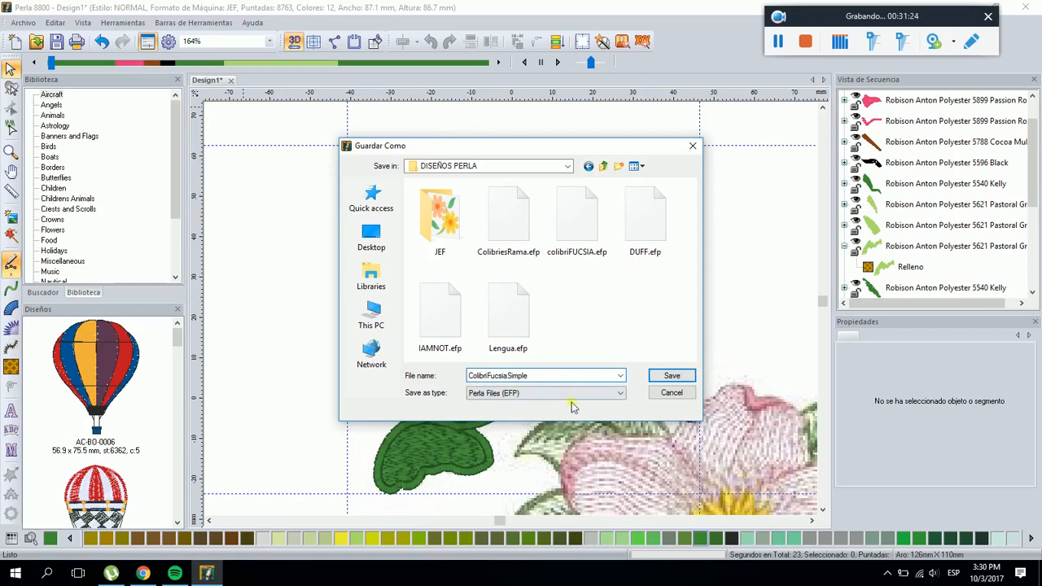
left_click(672, 376)
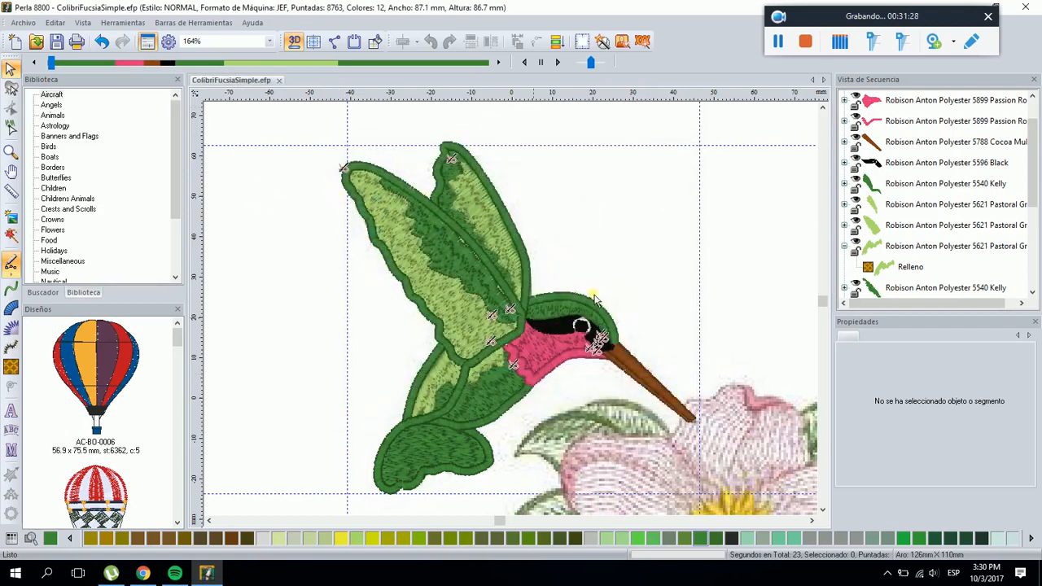
Save a copy of the ColibriFucsiaSimple design in the JEF folder in Janome/Elna (JEF) format
left_click(25, 24)
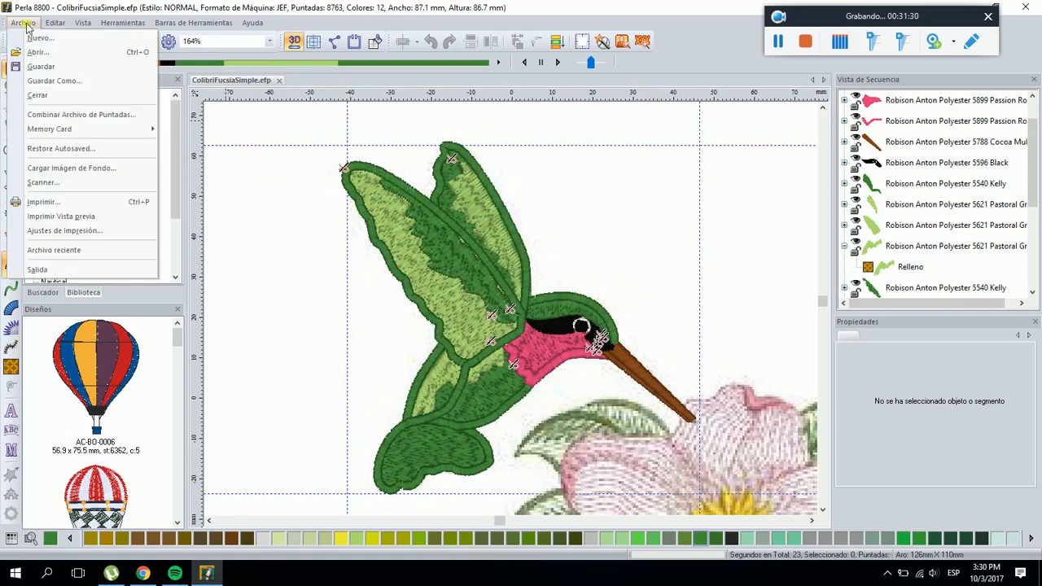
left_click(54, 81)
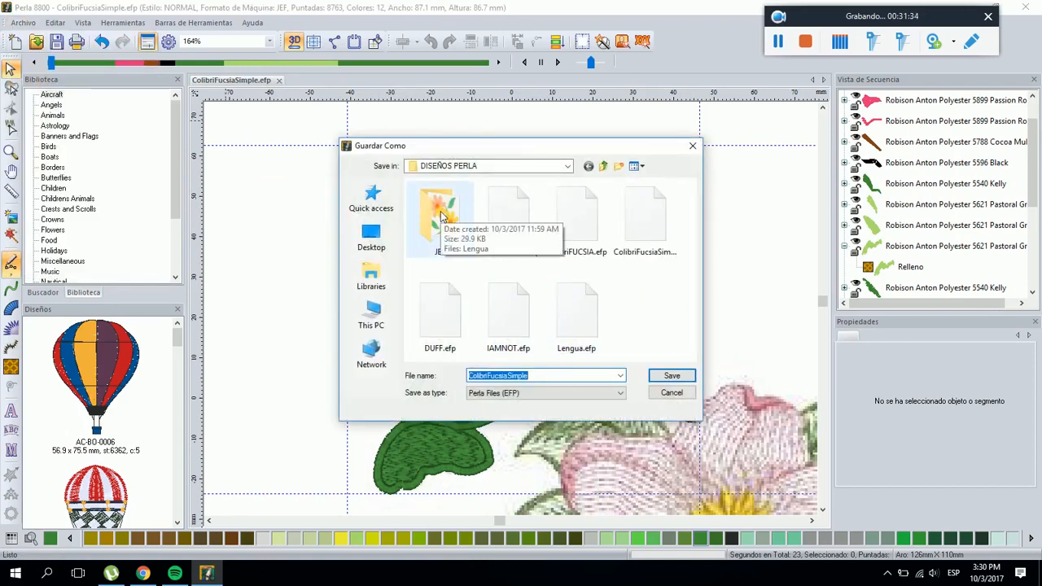
double_click(442, 214)
left_click(521, 393)
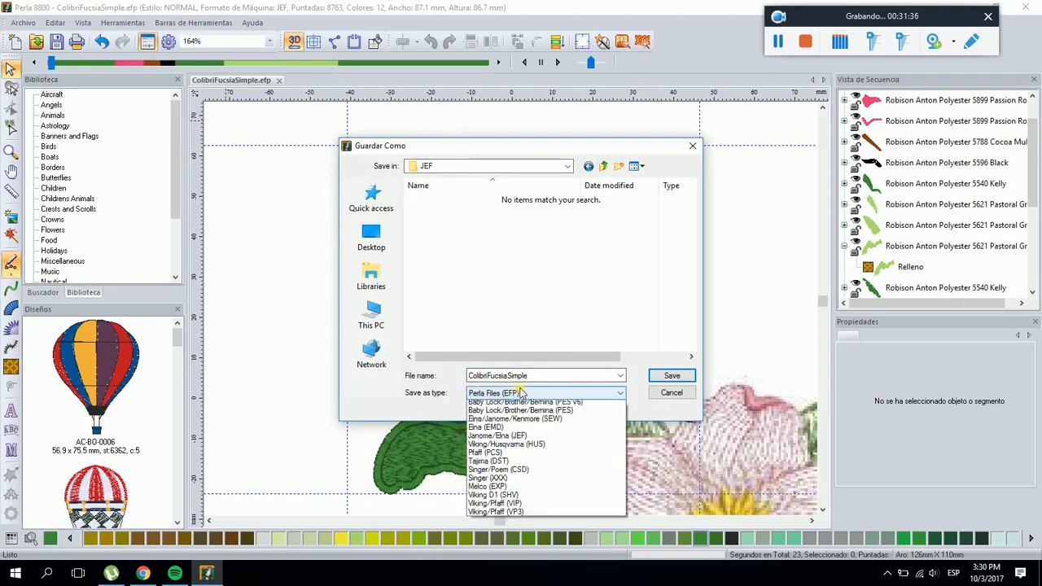
left_click(522, 477)
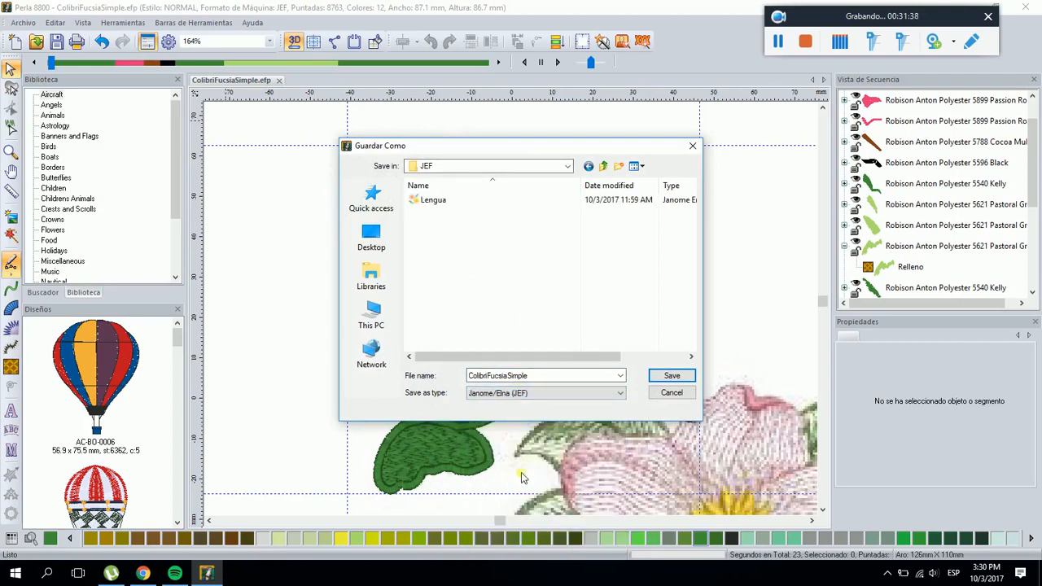
left_click(671, 378)
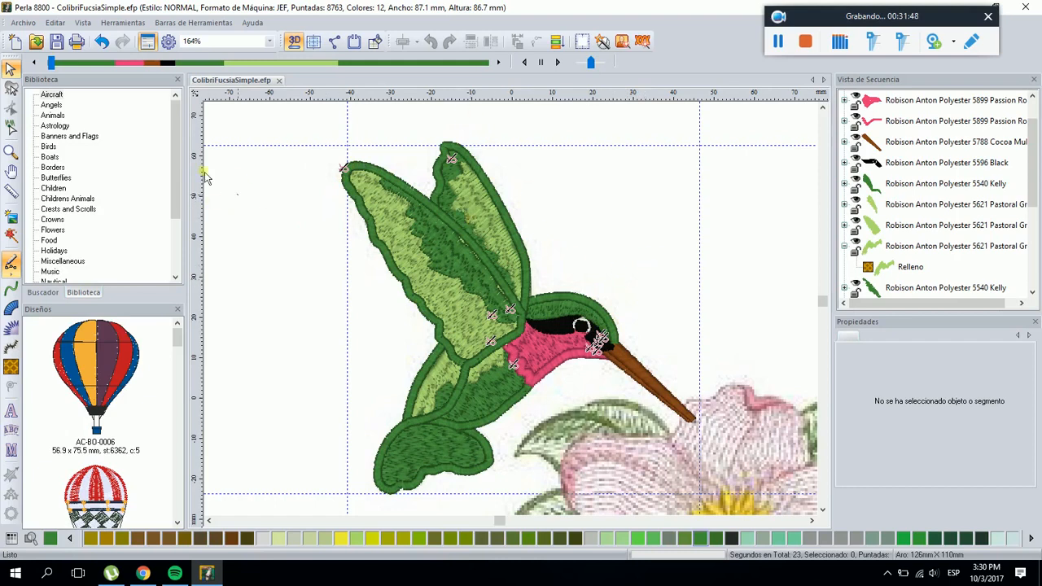
Open the ColibriFucsia Janome embroidery design from the DISEÑOS PERLA folder and display it in 3D
left_click(38, 43)
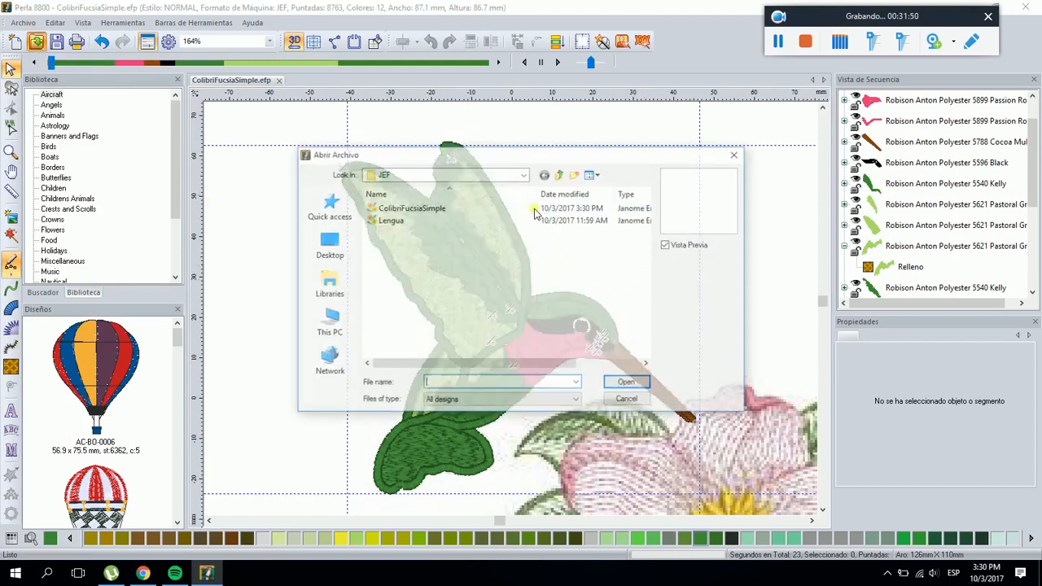
left_click(561, 174)
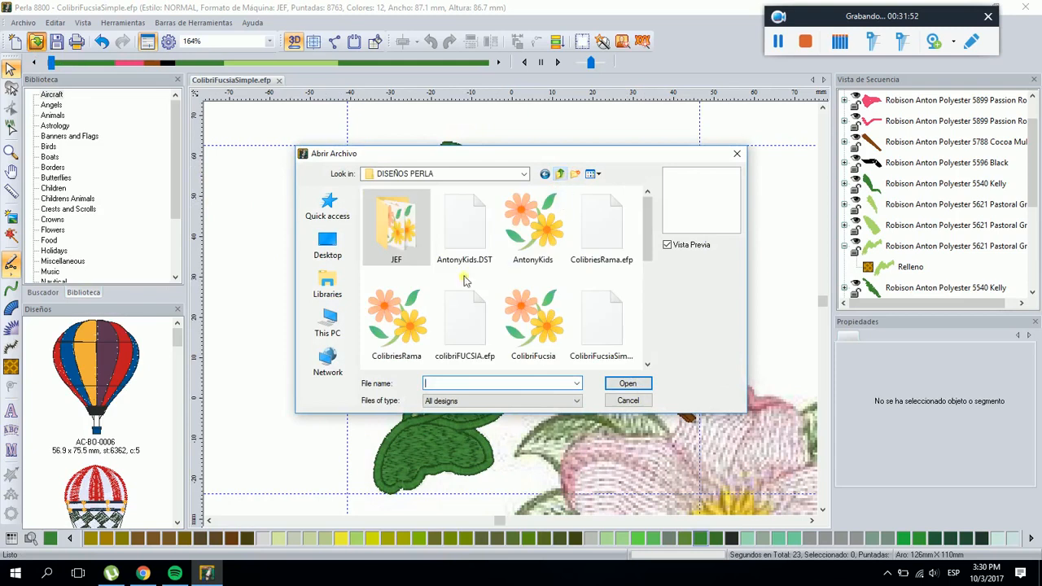
scroll(556, 273, "down", 1)
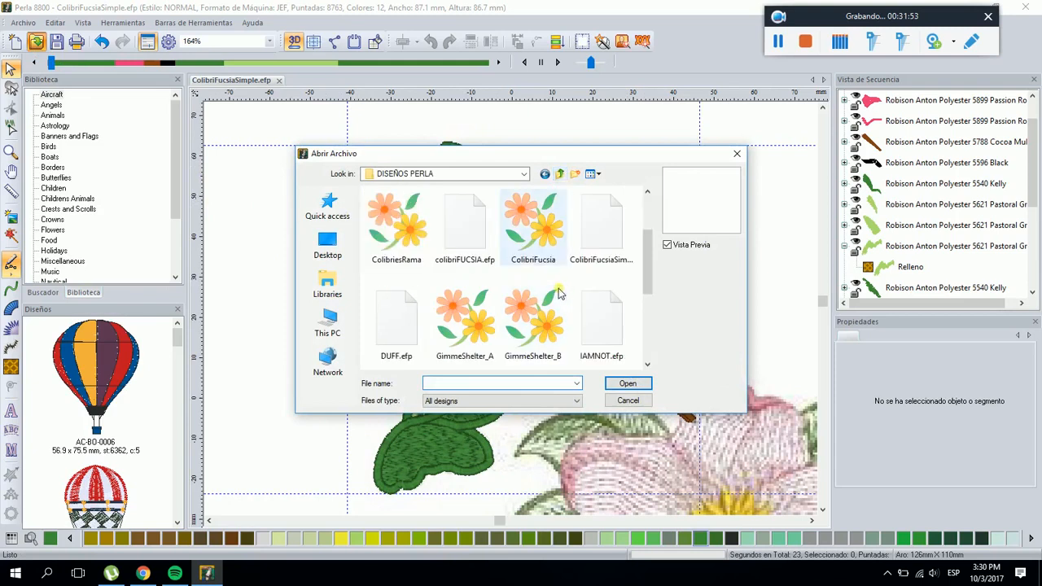
left_click(544, 246)
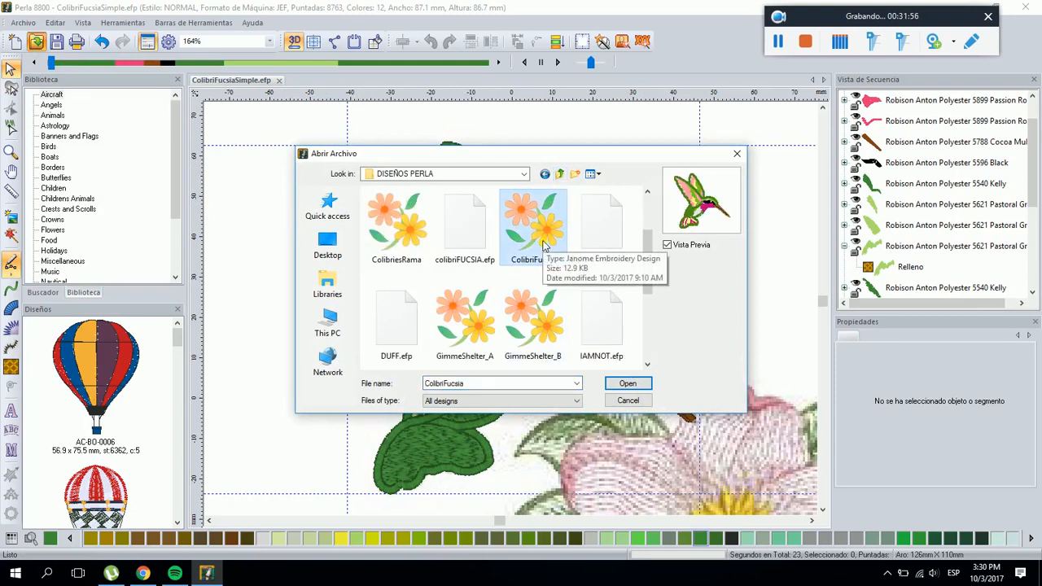
left_click(628, 383)
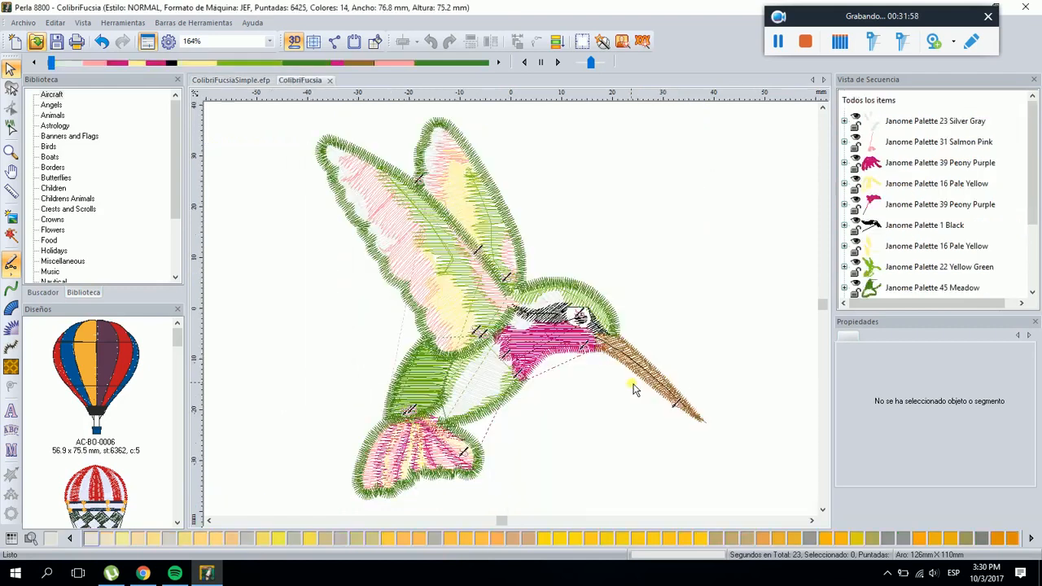
left_click(293, 42)
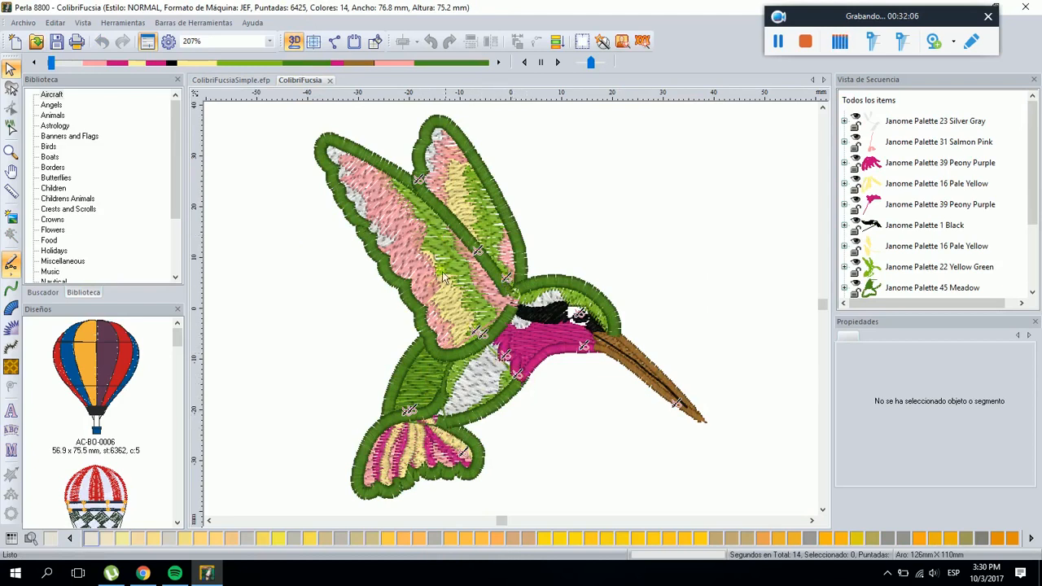
Examine the 3D stitching of the multicoloured hummingbird's head, beak, wings and tail feathers up close
left_click(12, 151)
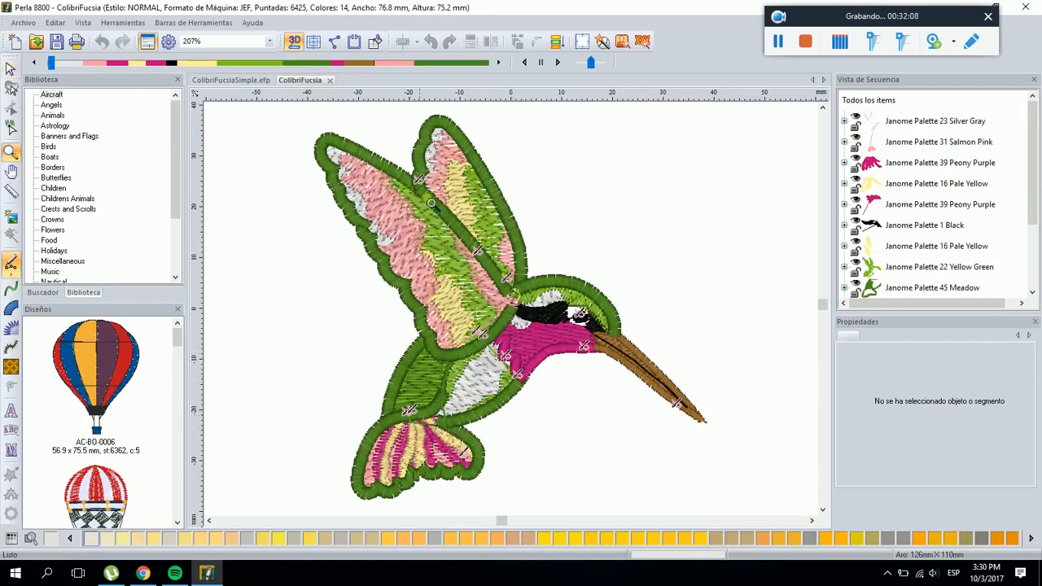
left_click_drag(367, 123, 806, 461)
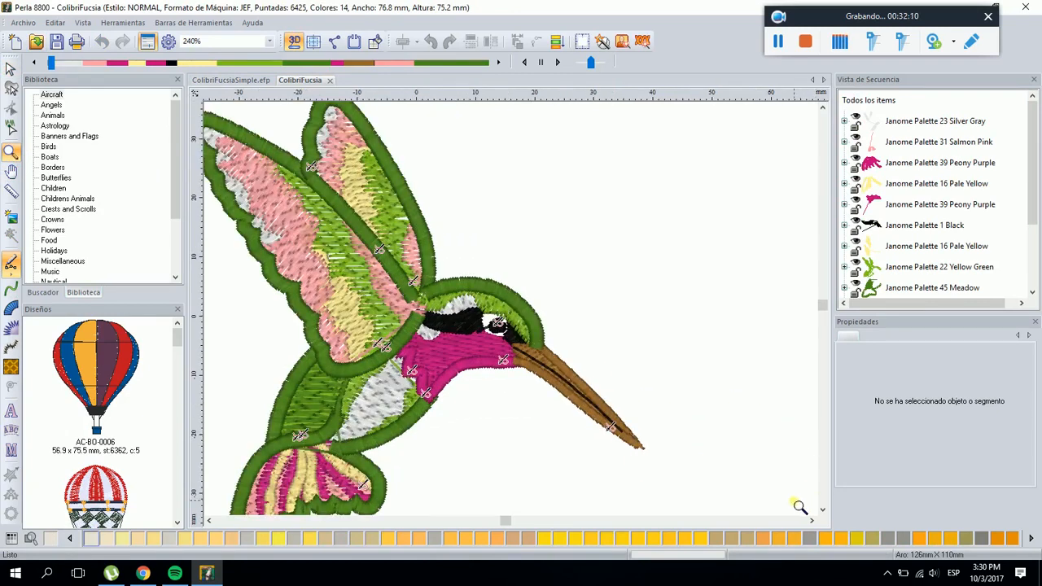
left_click_drag(355, 215, 719, 491)
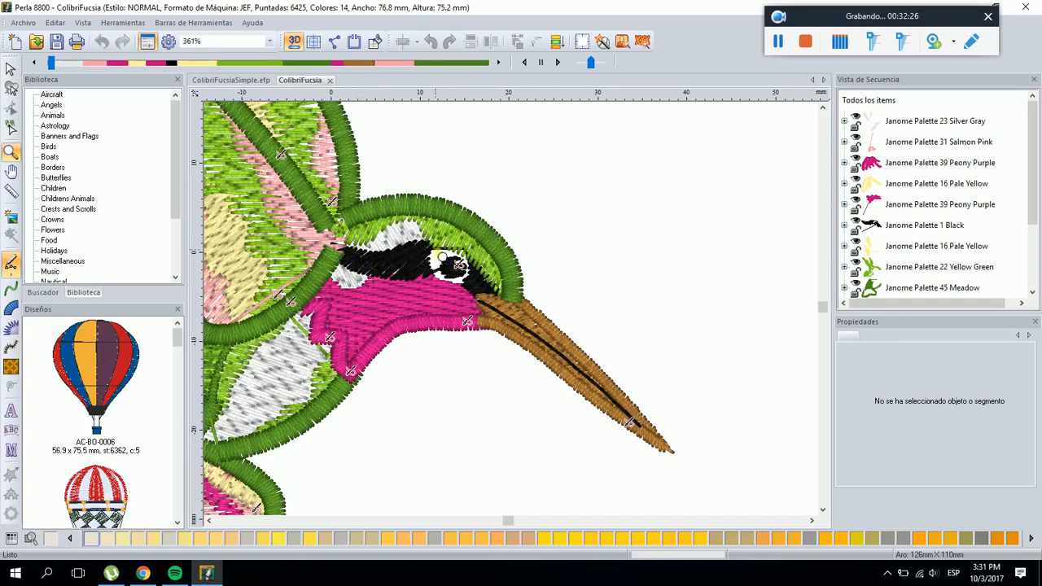
right_click(448, 260)
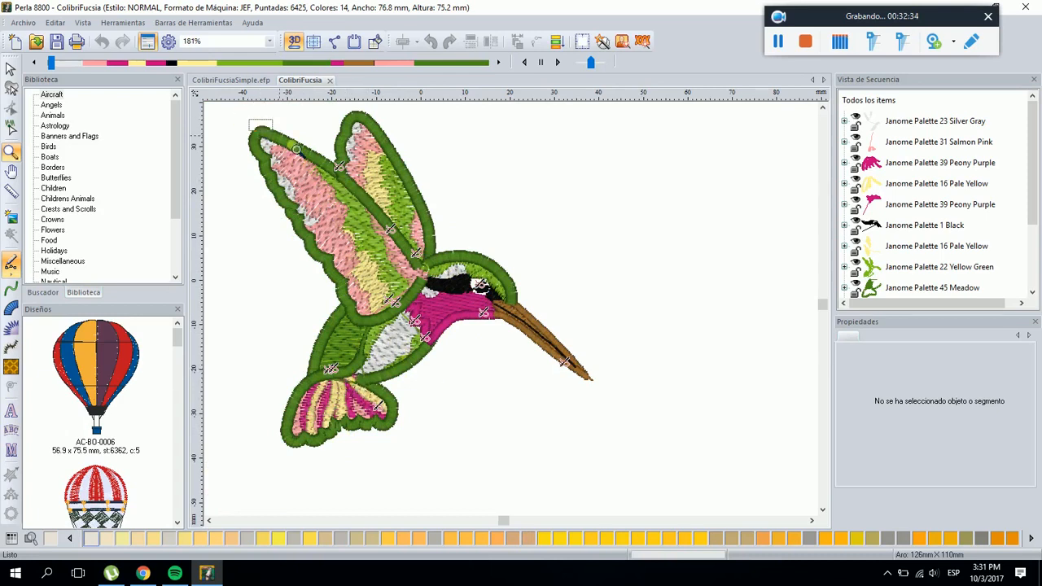
left_click_drag(248, 120, 492, 295)
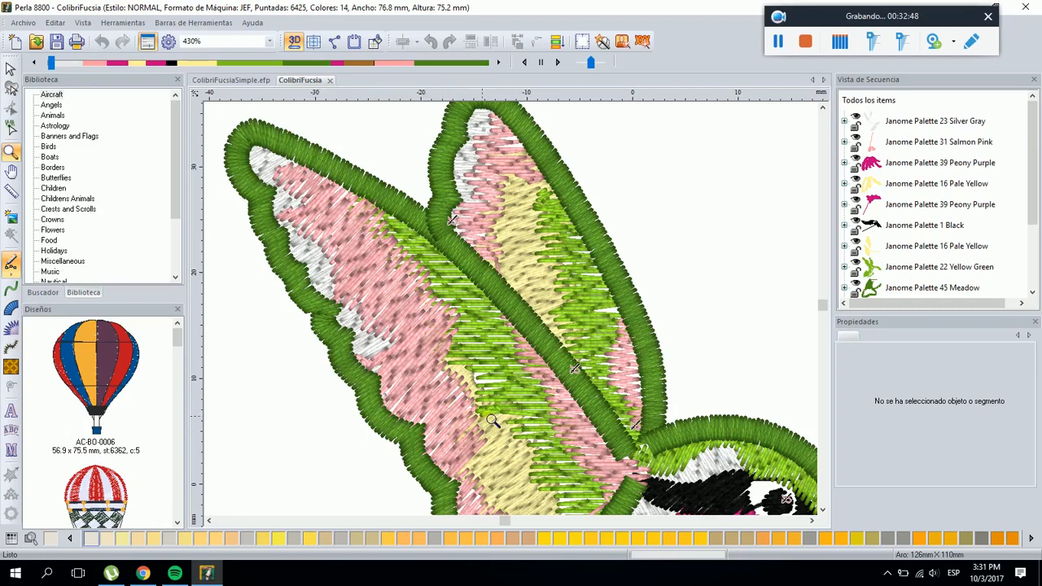
right_click(529, 423)
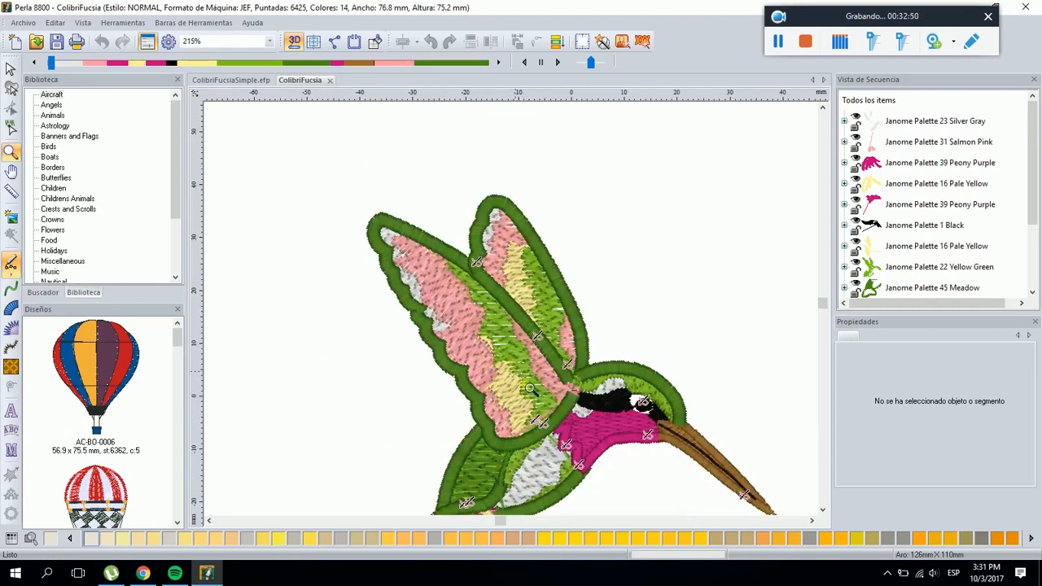
right_click(655, 465)
left_click_drag(429, 381, 628, 495)
left_click_drag(301, 210, 602, 392)
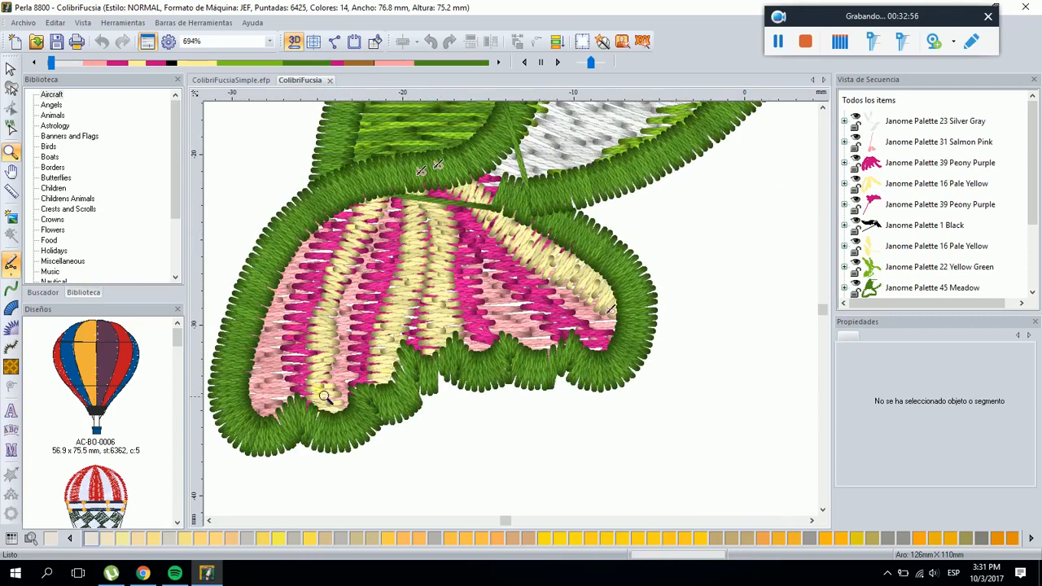
Turn off the 3D display and examine the overlapping colour stitch lines along the tail's outer edge up close
left_click(11, 68)
left_click(299, 45)
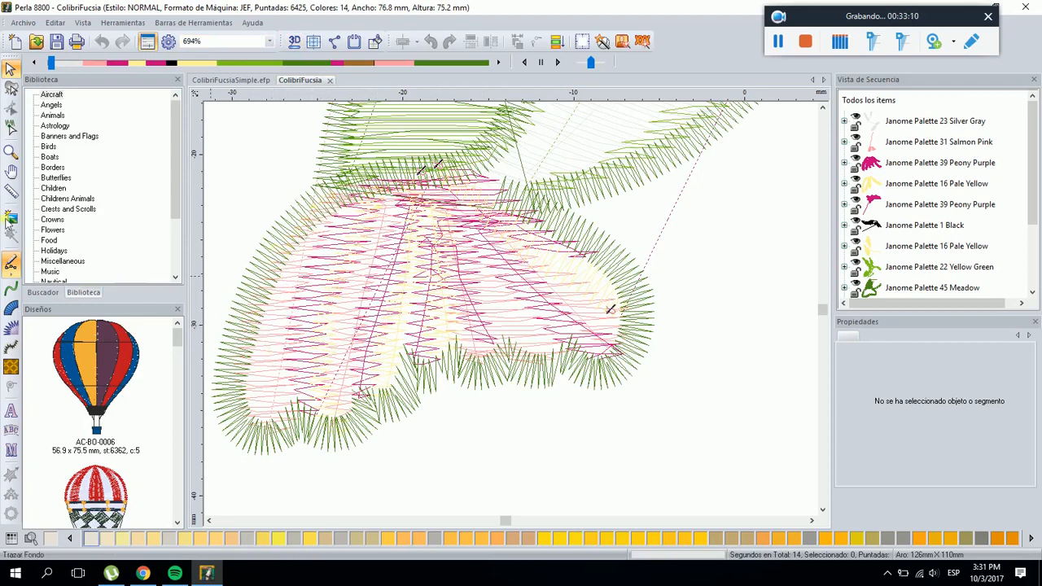
left_click(11, 151)
left_click_drag(251, 172, 417, 333)
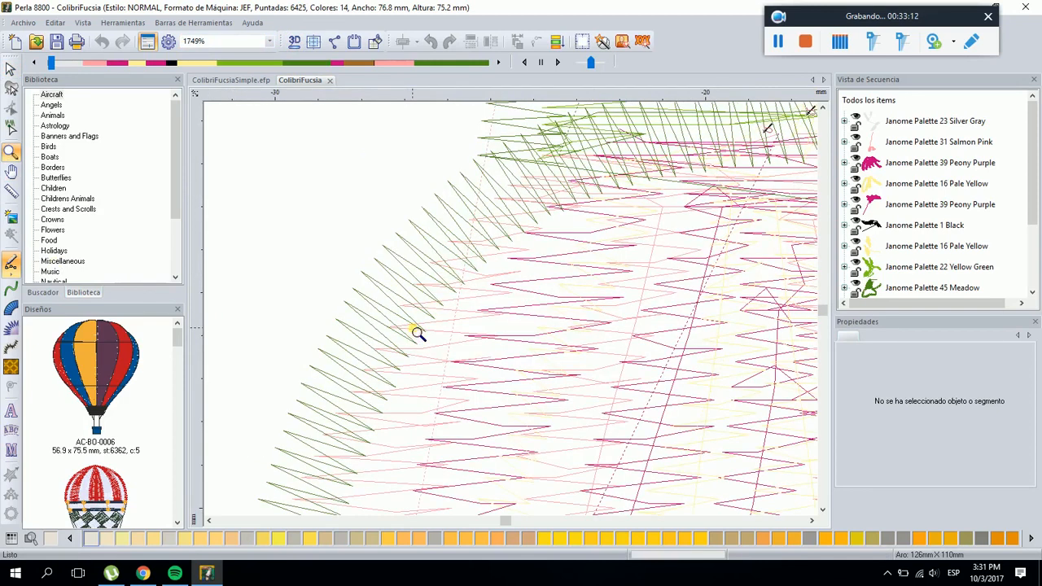
left_click(11, 70)
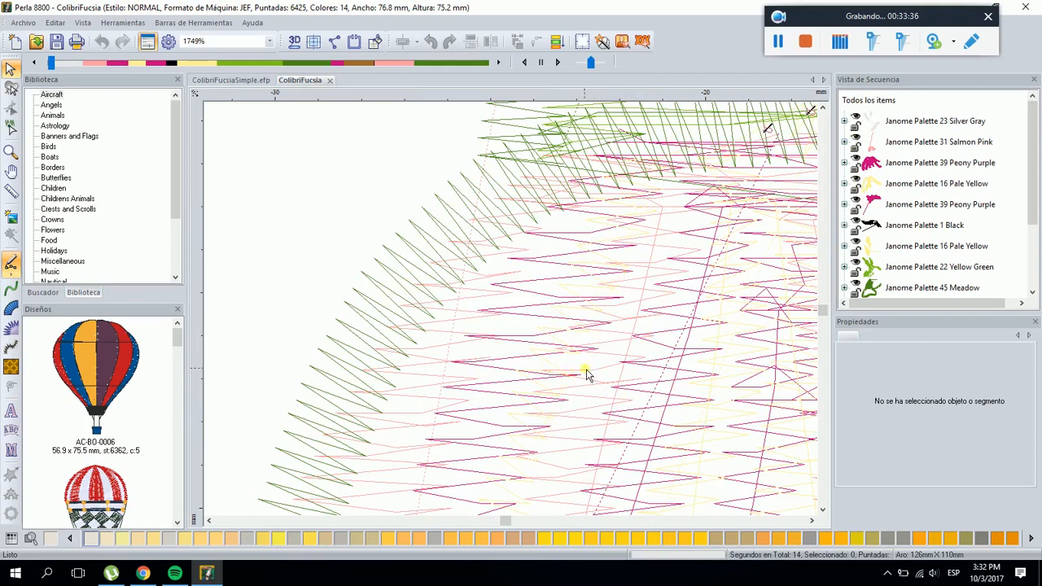
Examine the flat stitch lines across the hummingbird's tail, body, wings and head
scroll(585, 370, "down", 1)
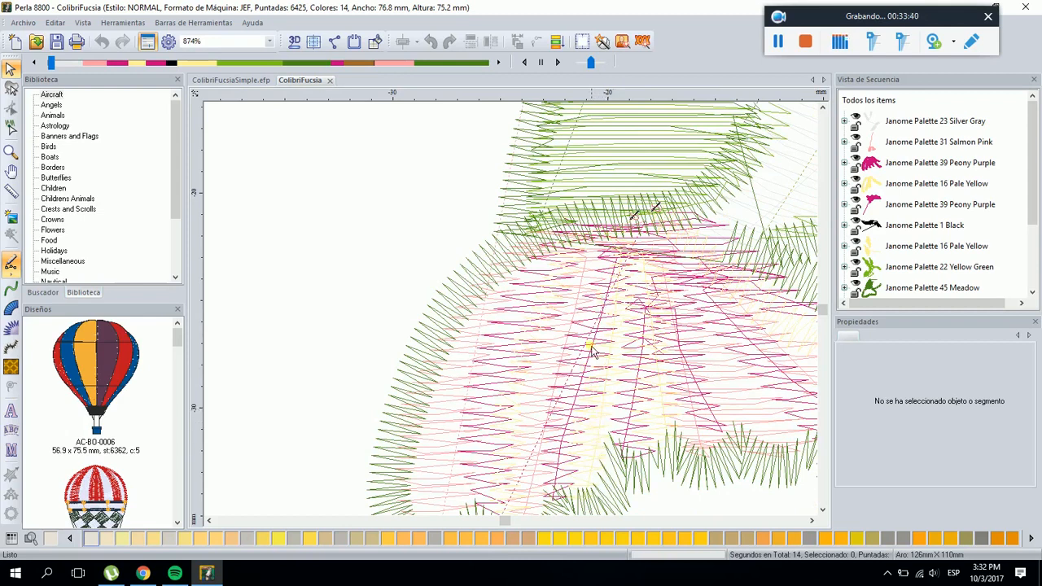
scroll(580, 417, "down", 1)
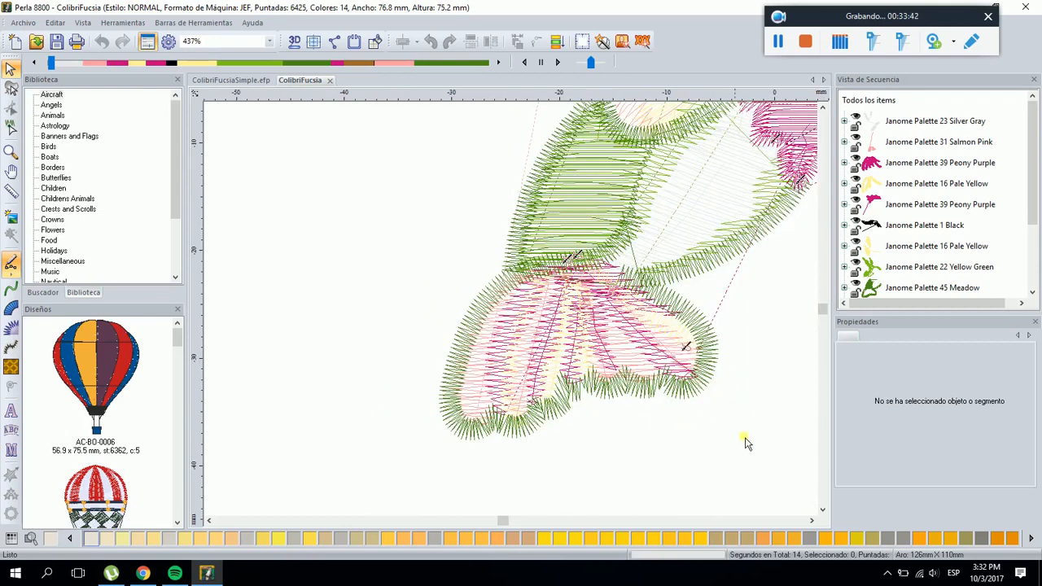
left_click(810, 519)
left_click(811, 519)
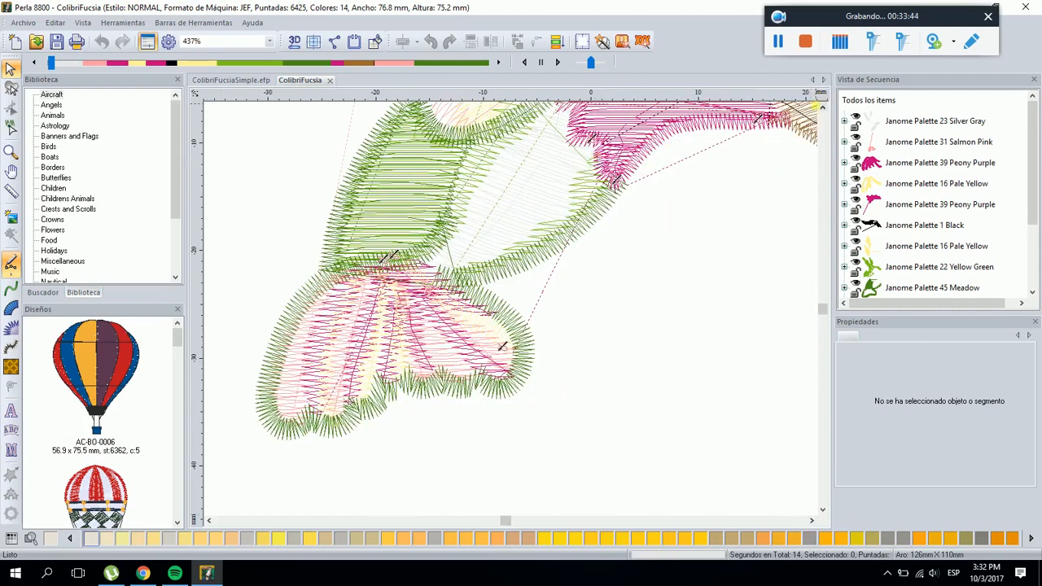
left_click(814, 108)
left_click(818, 116)
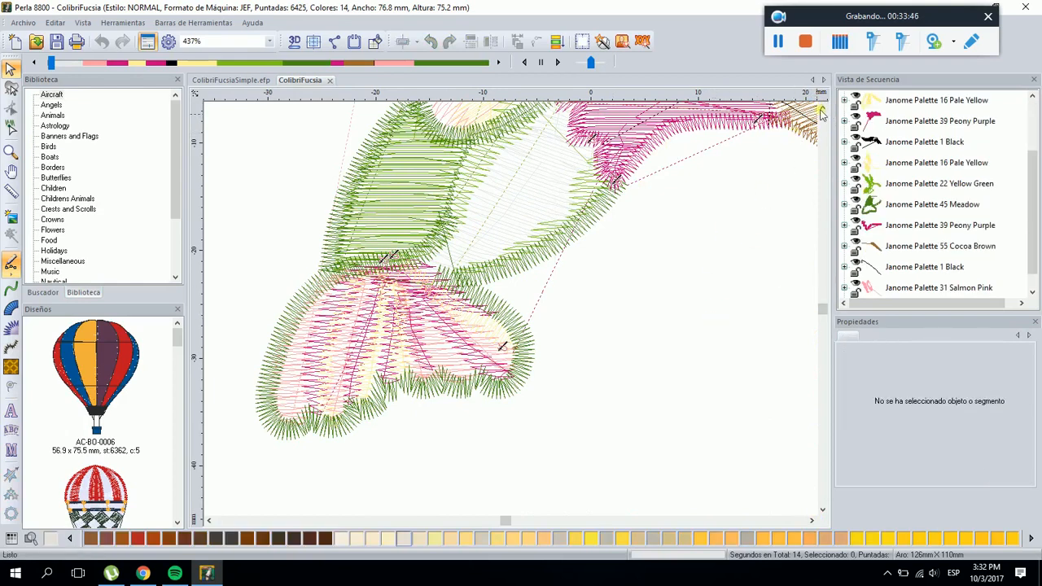
left_click(822, 109)
left_click(821, 109)
scroll(700, 236, "down", 1)
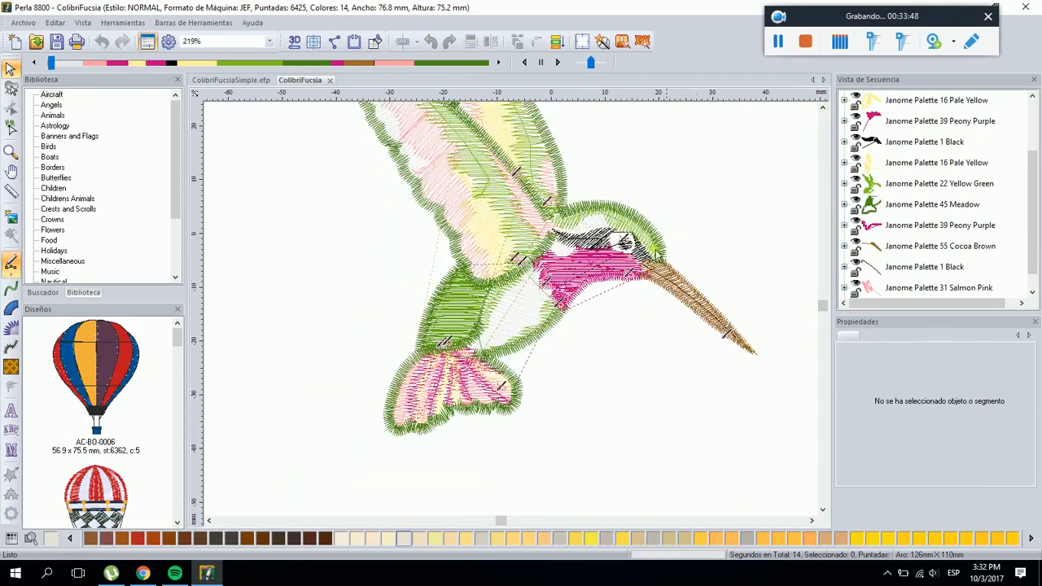
Inspect the Salmon Pink stitch object and the surrounding flat stitch lines of the ColibriFucsia hummingbird
left_click(619, 244)
left_click(638, 182)
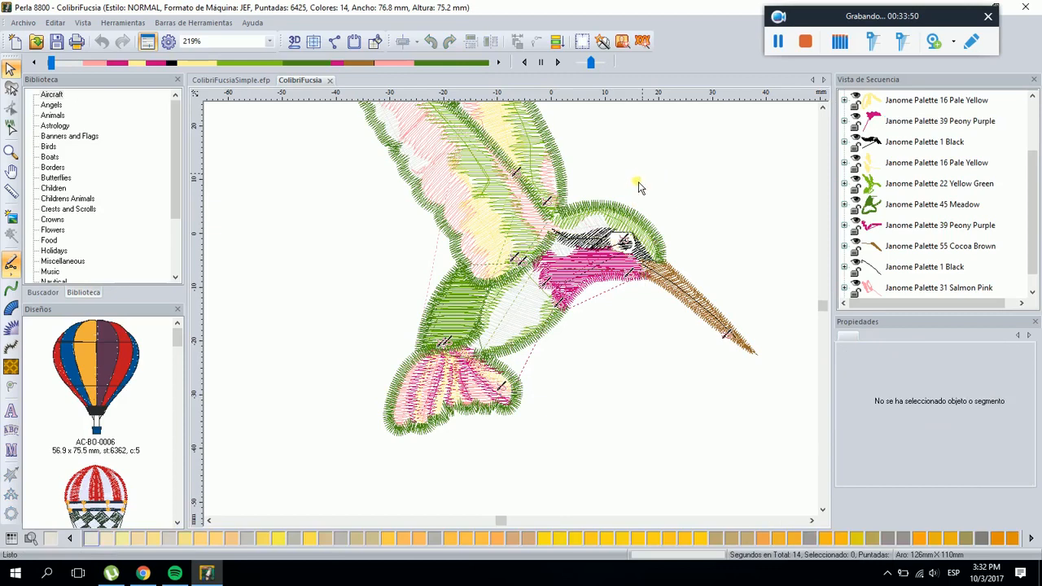
left_click(550, 216)
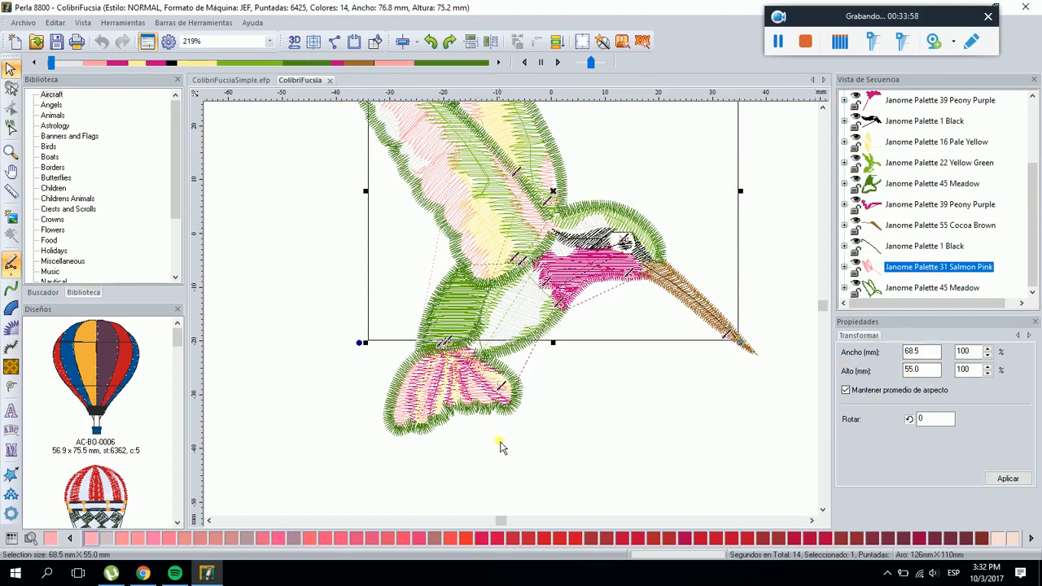
left_click(572, 424)
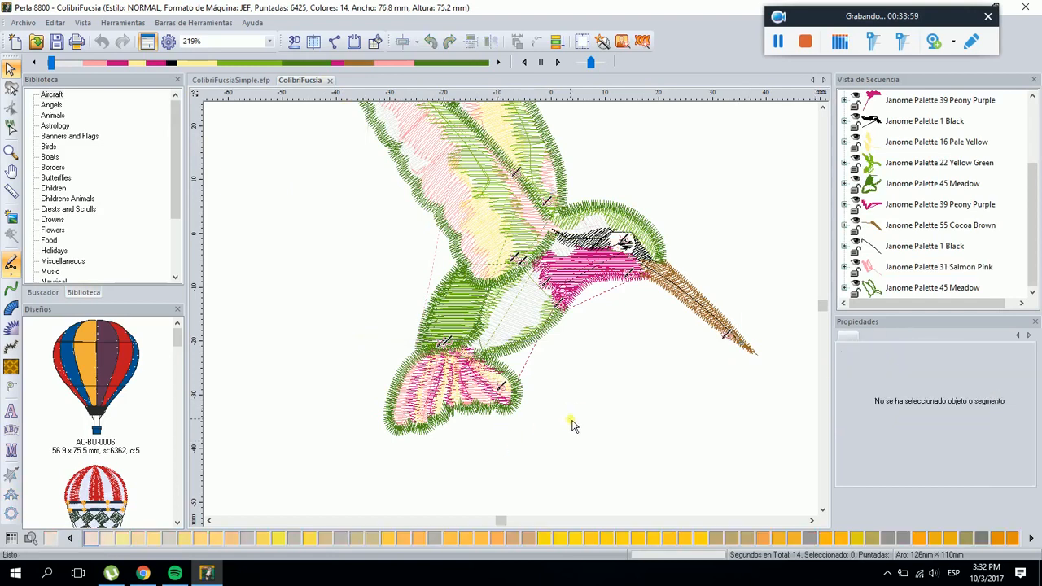
left_click(460, 209)
left_click(336, 199)
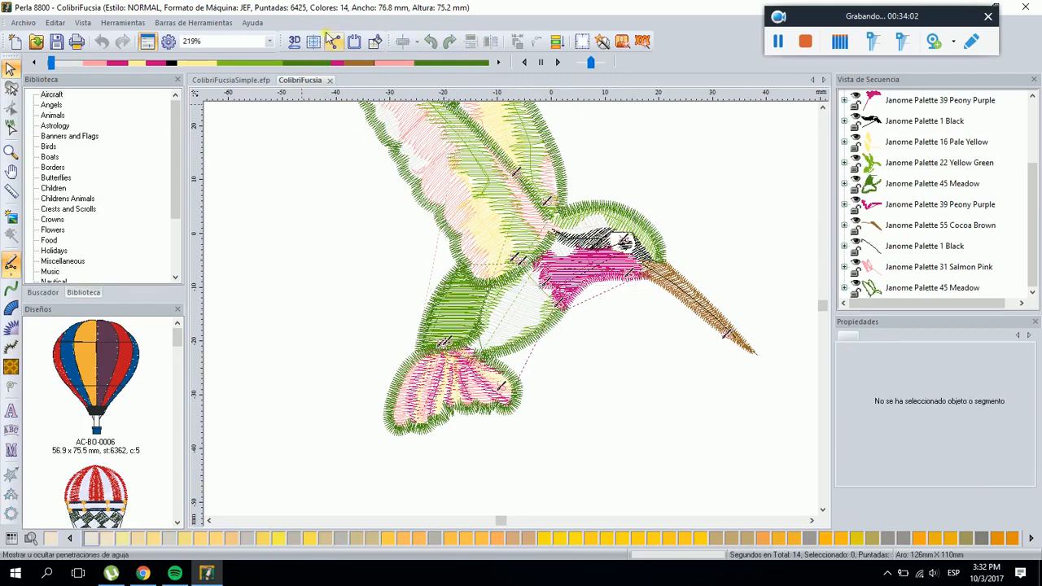
Close the ColibriFucsia design and inspect the fill properties of the hummingbird's dark green wing area in ColibriFucsiaSimple
left_click(330, 80)
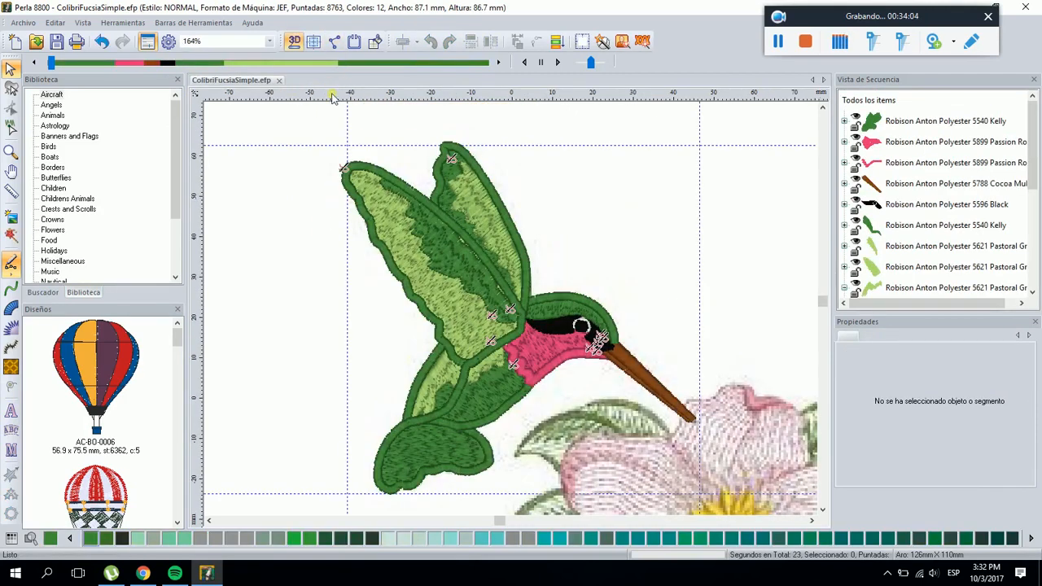
left_click(499, 293)
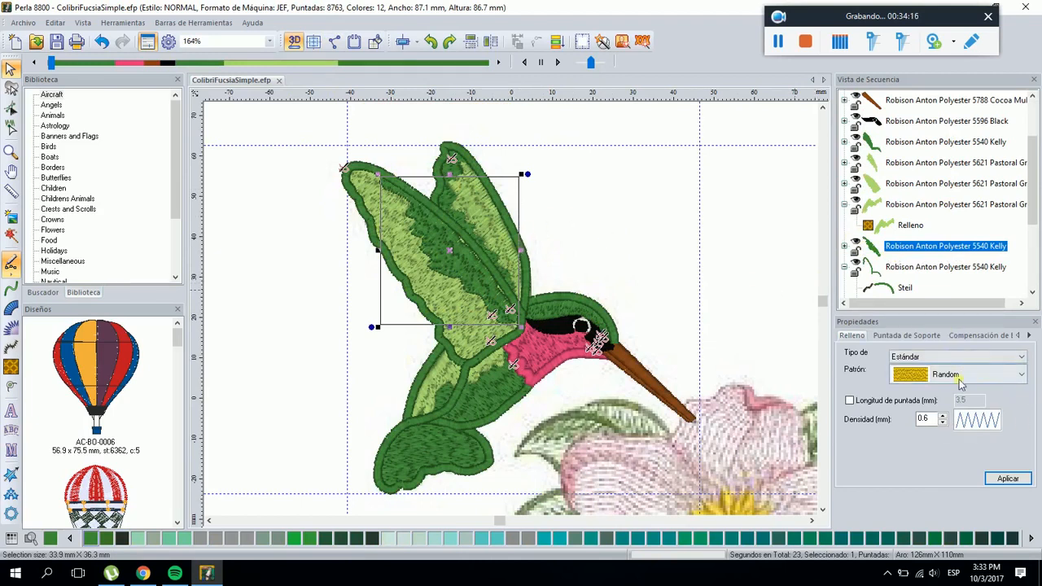
left_click(608, 236)
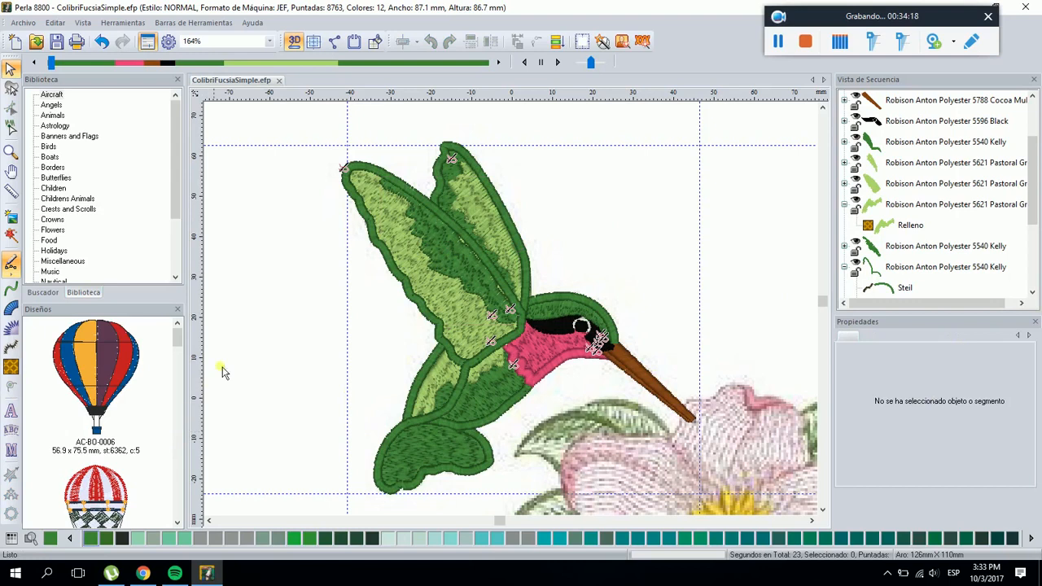
left_click(314, 251)
scroll(343, 268, "down", 1)
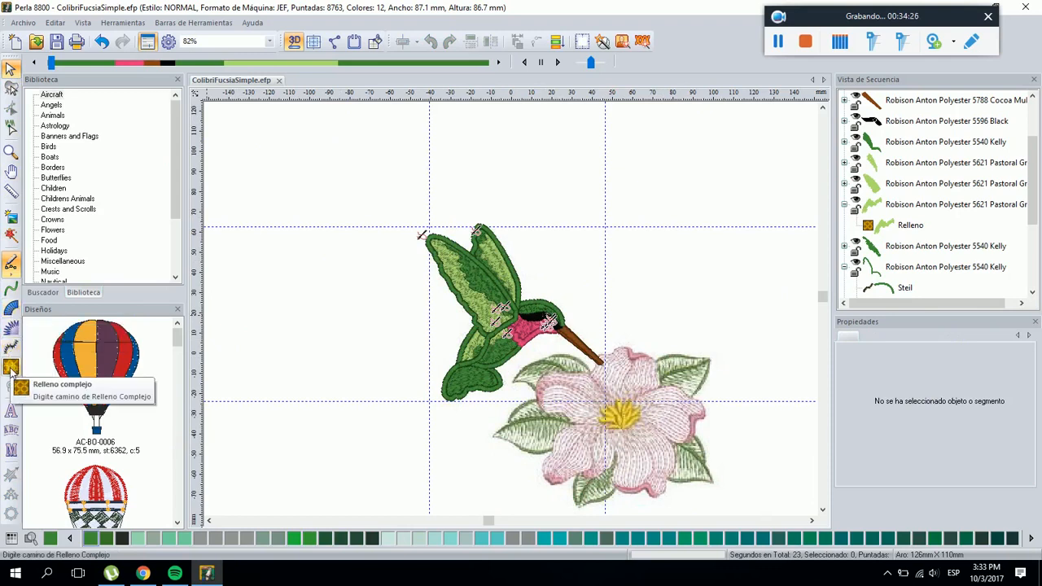
Draw a closed Bezier running-stitch outline around the flower's upper-left leaf nearest the hummingbird's tail, tracing the background image
left_click(11, 293)
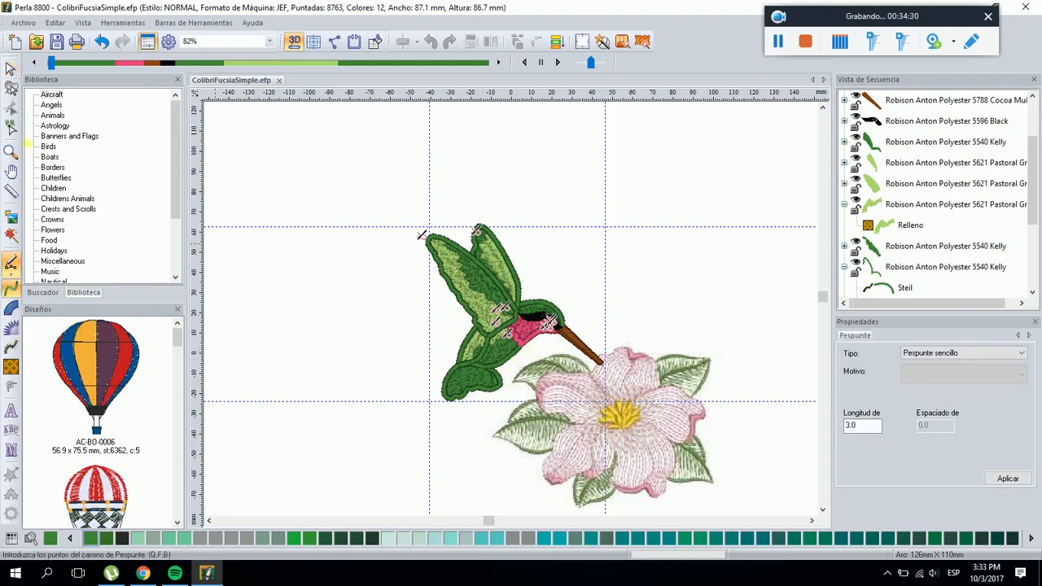
left_click_drag(480, 336, 728, 481)
left_click_drag(274, 164, 624, 379)
left_click(10, 69)
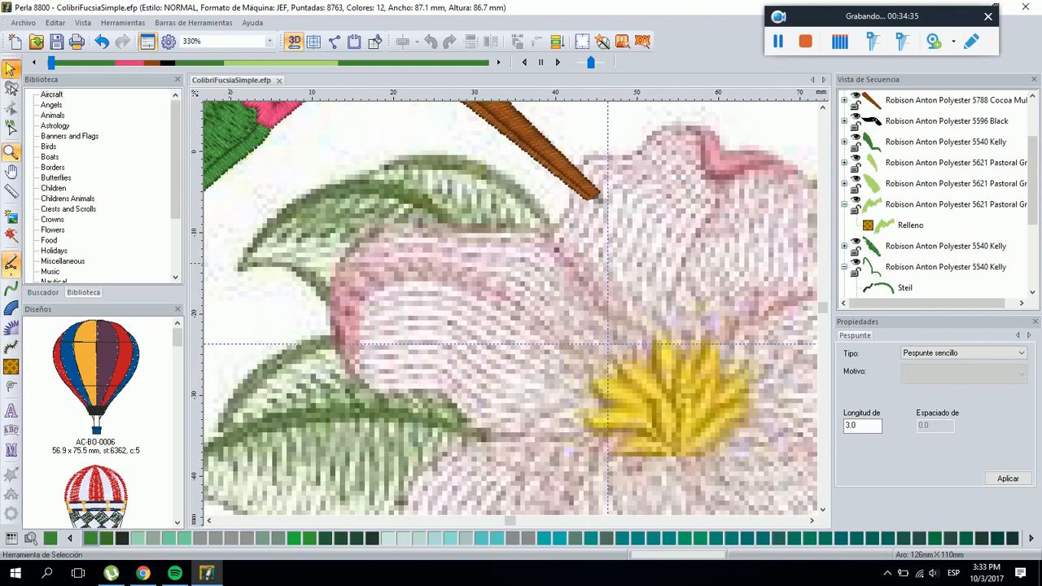
left_click(209, 520)
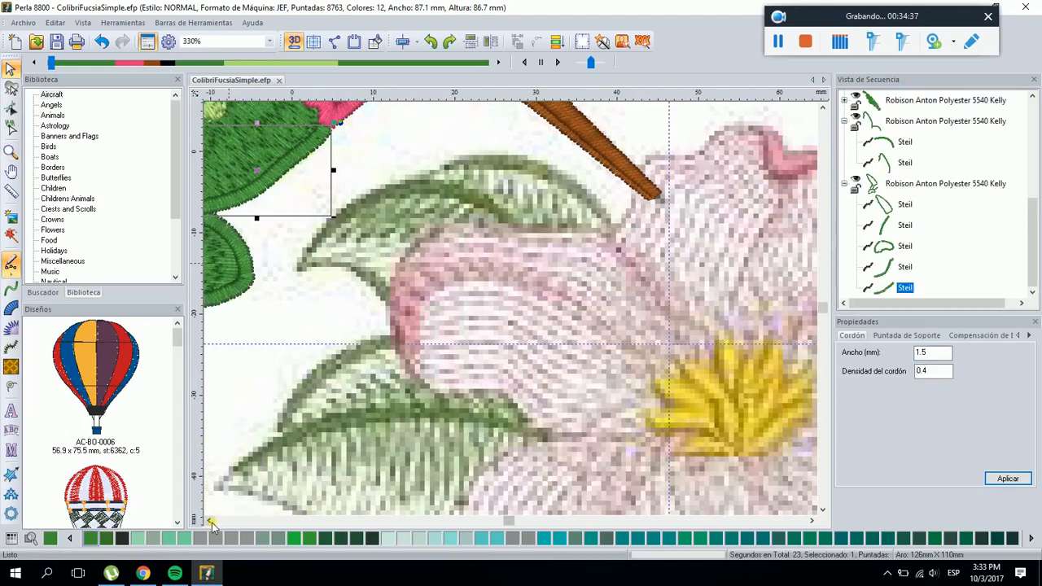
left_click(14, 289)
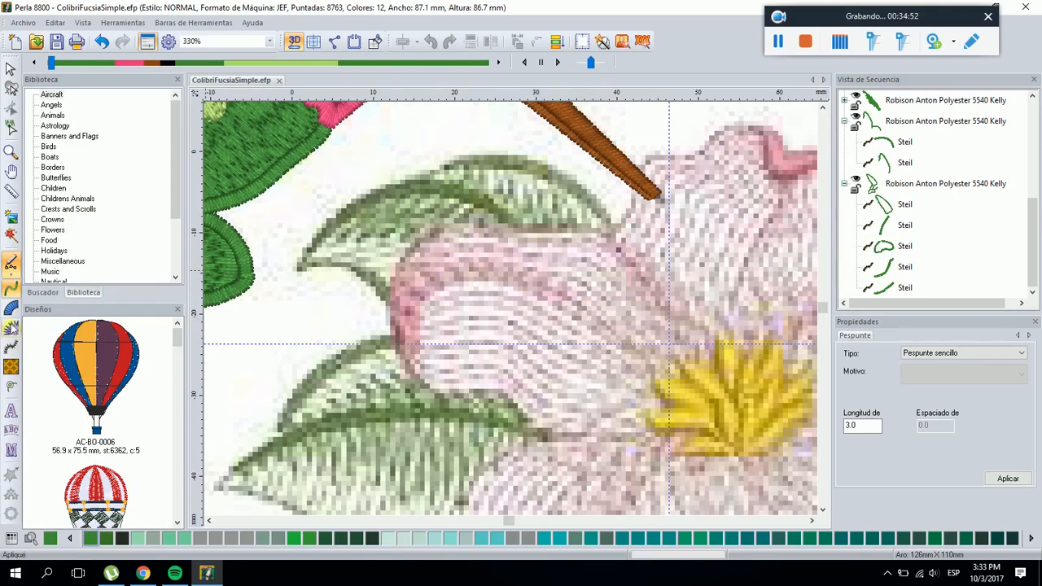
left_click(11, 275)
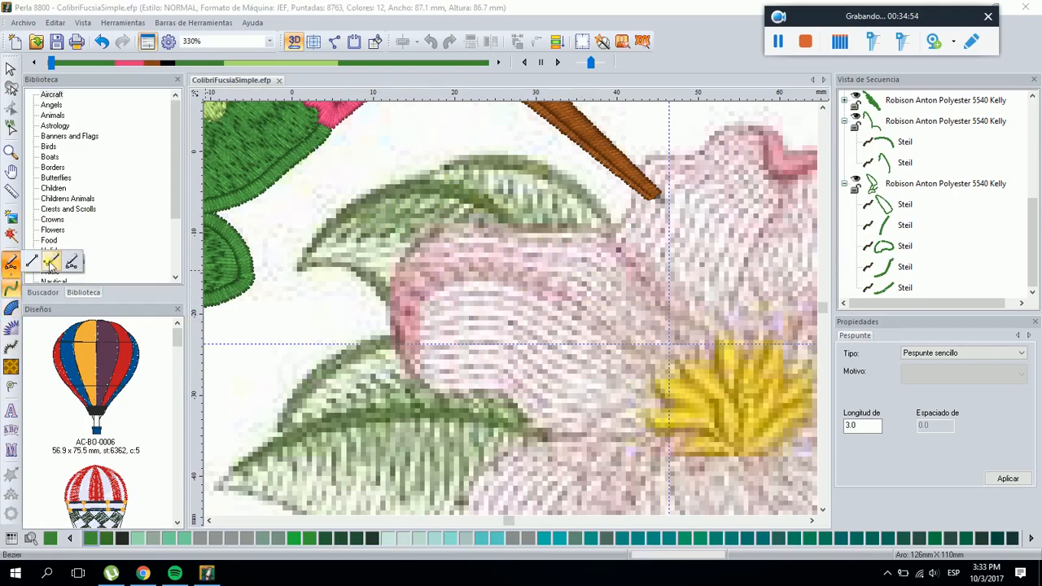
left_click(51, 262)
left_click(510, 220)
left_click(454, 187)
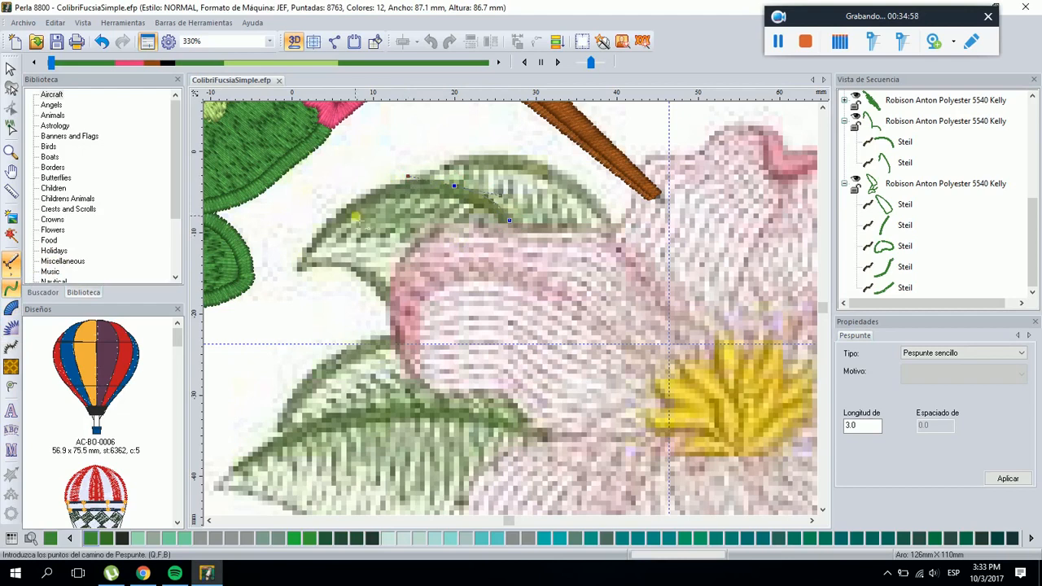
left_click(299, 269)
left_click(357, 268)
left_click(419, 241)
left_click(479, 225)
key("Return")
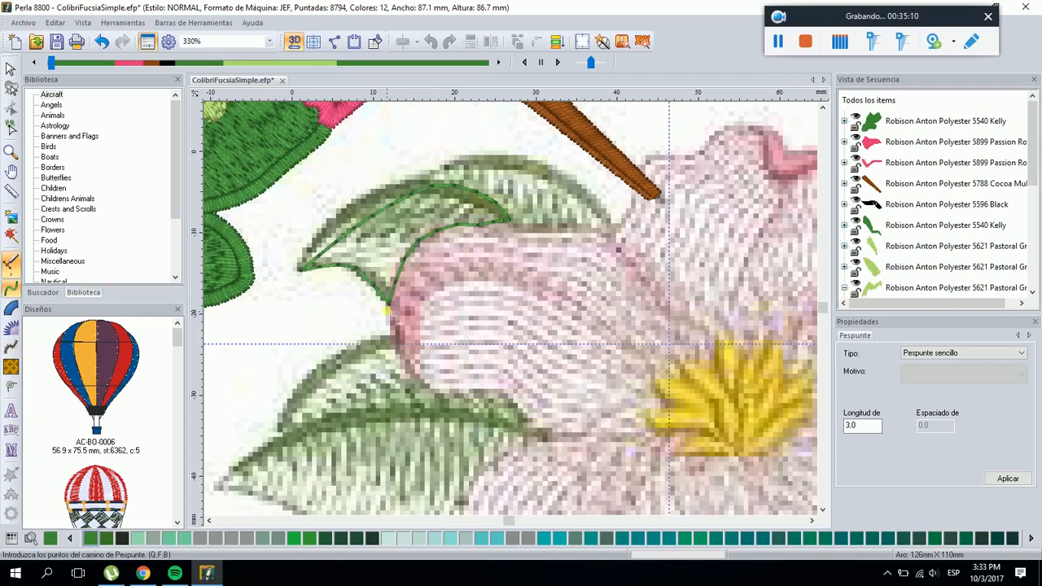
Reshape the nodes of the leaf outline so its upper edge follows the curved edge in the background image
left_click(11, 68)
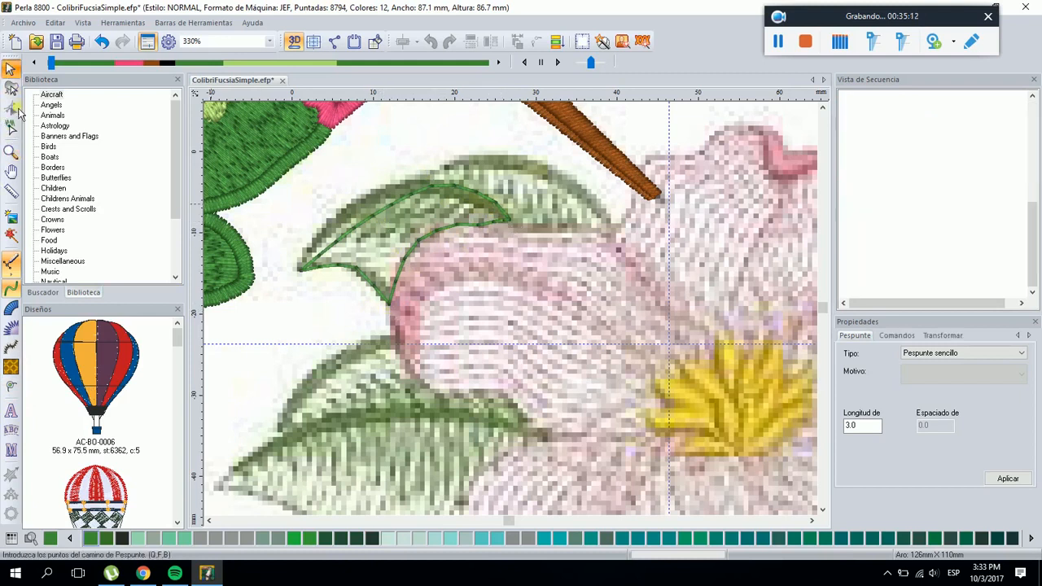
left_click(12, 108)
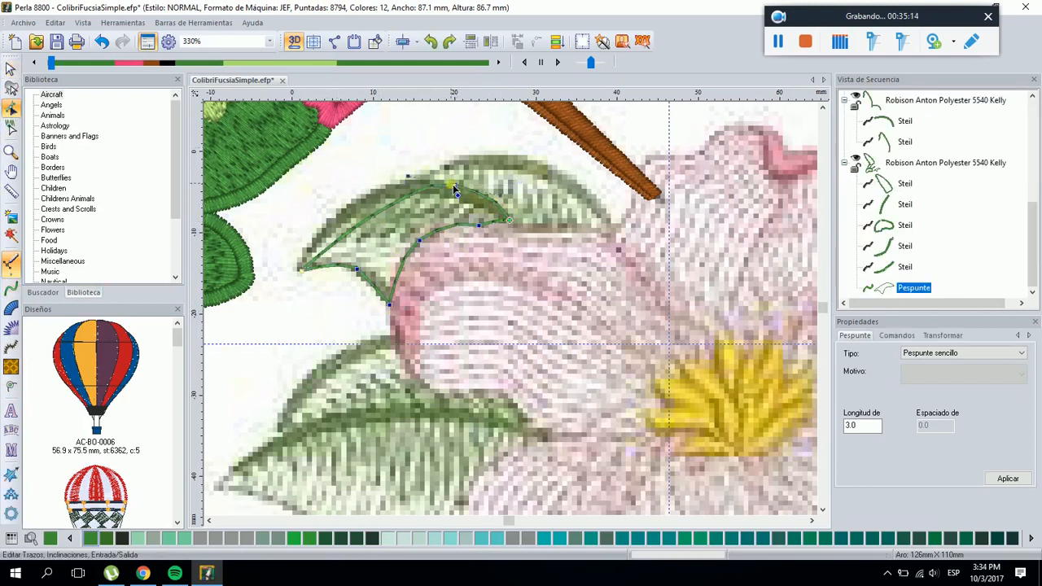
left_click_drag(411, 181, 346, 167)
right_click(458, 191)
left_click(483, 265)
left_click_drag(567, 210, 510, 206)
left_click(469, 166)
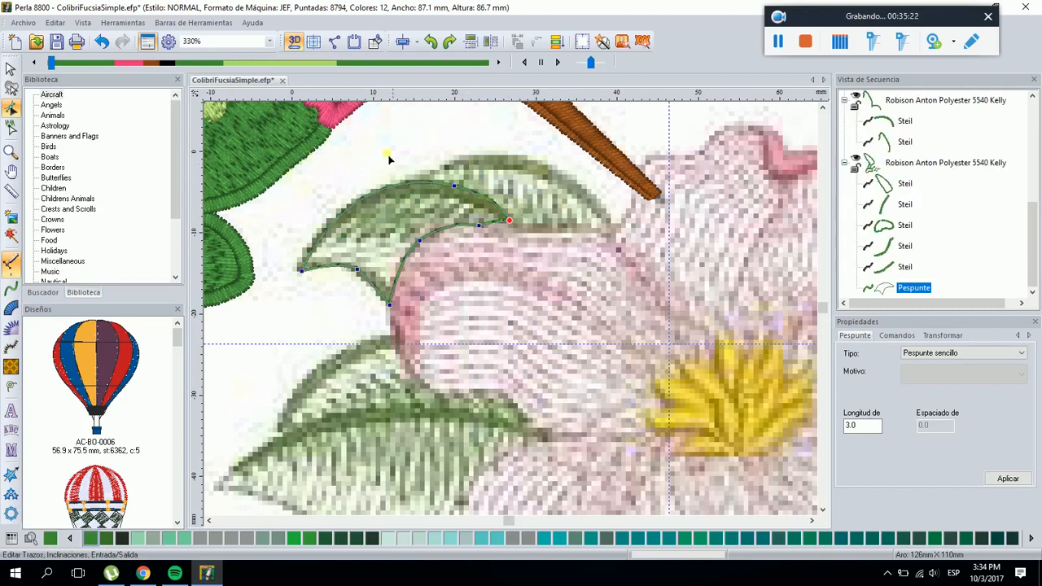
left_click(10, 70)
scroll(458, 221, "up", 1)
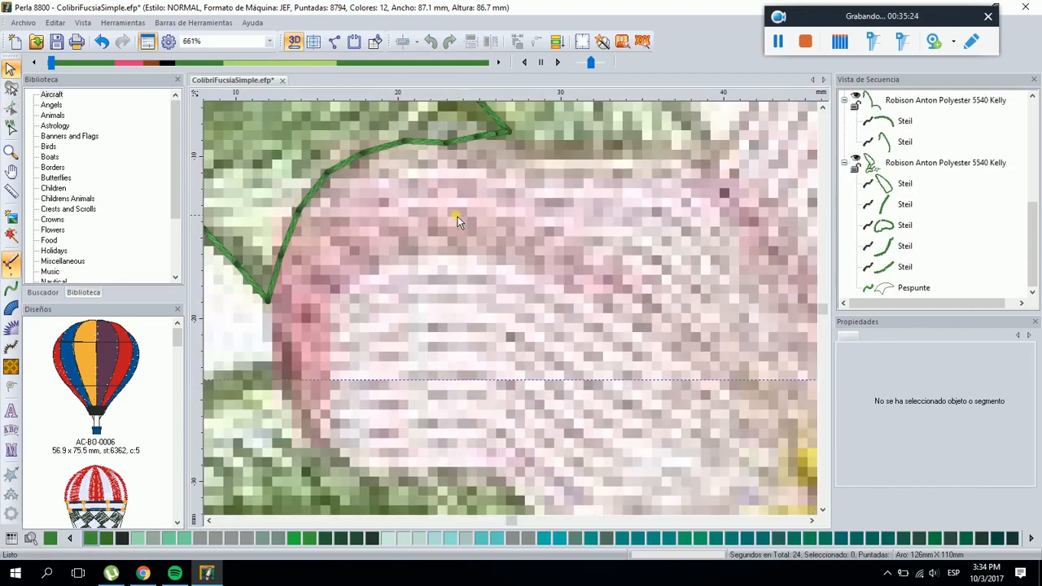
scroll(434, 191, "down", 1)
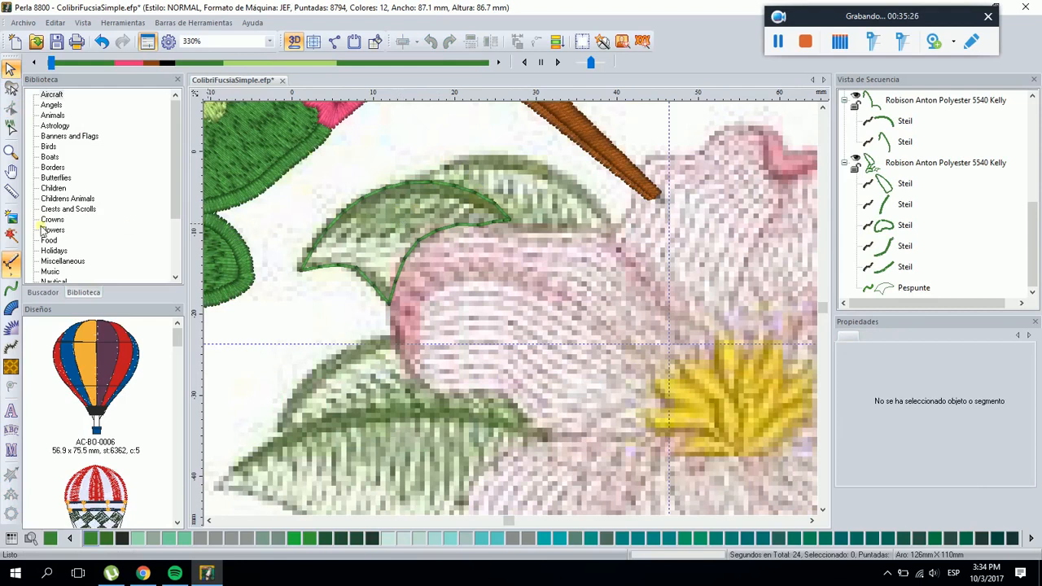
Draw six short curved running-stitch veins inside the leaf, going from its upper edge toward the interior
left_click(10, 288)
left_click(493, 204)
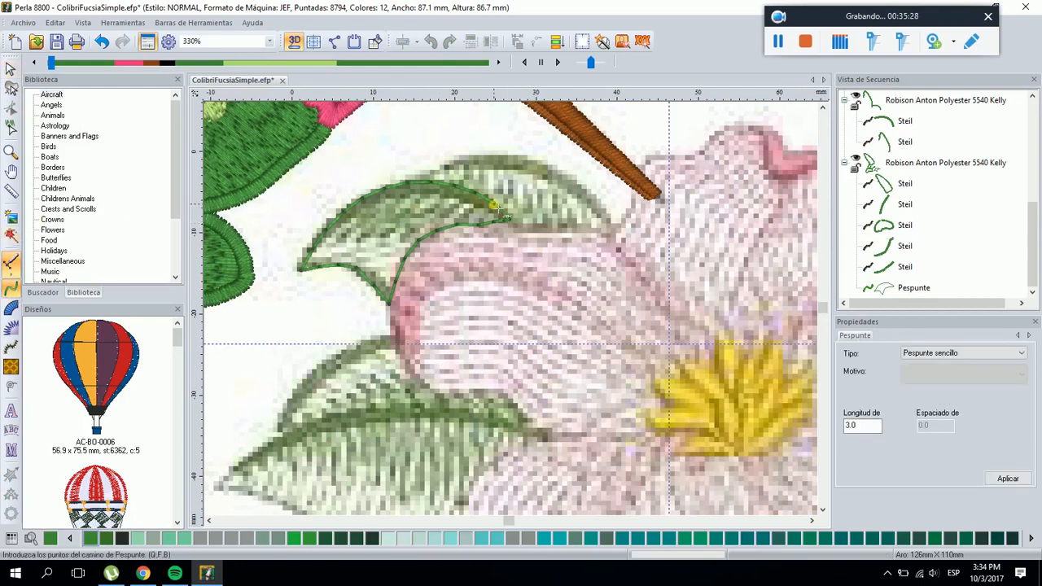
left_click(477, 209)
left_click(439, 219)
right_click(439, 220)
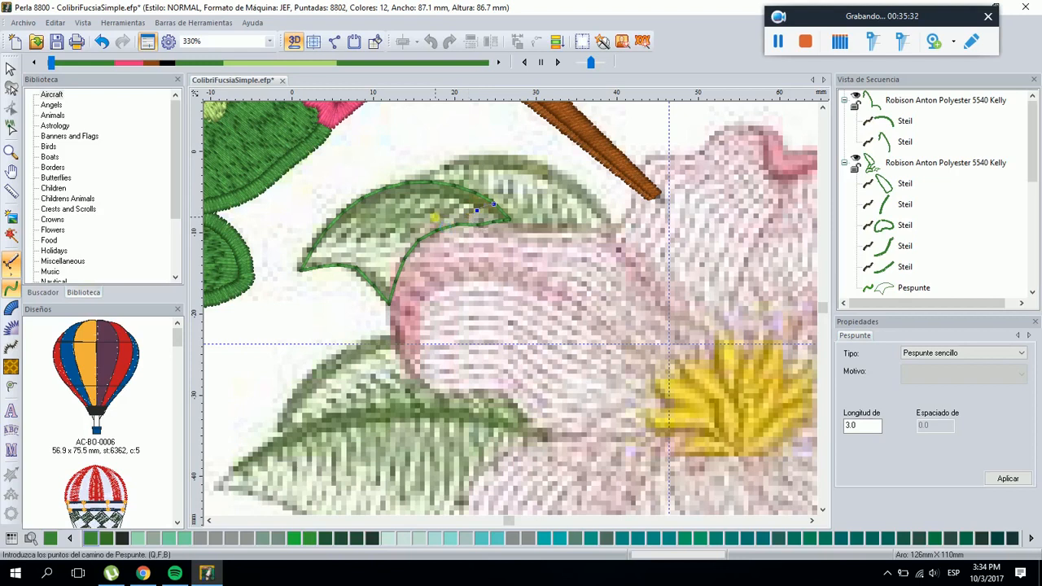
left_click(449, 205)
left_click(432, 227)
right_click(432, 227)
left_click(445, 185)
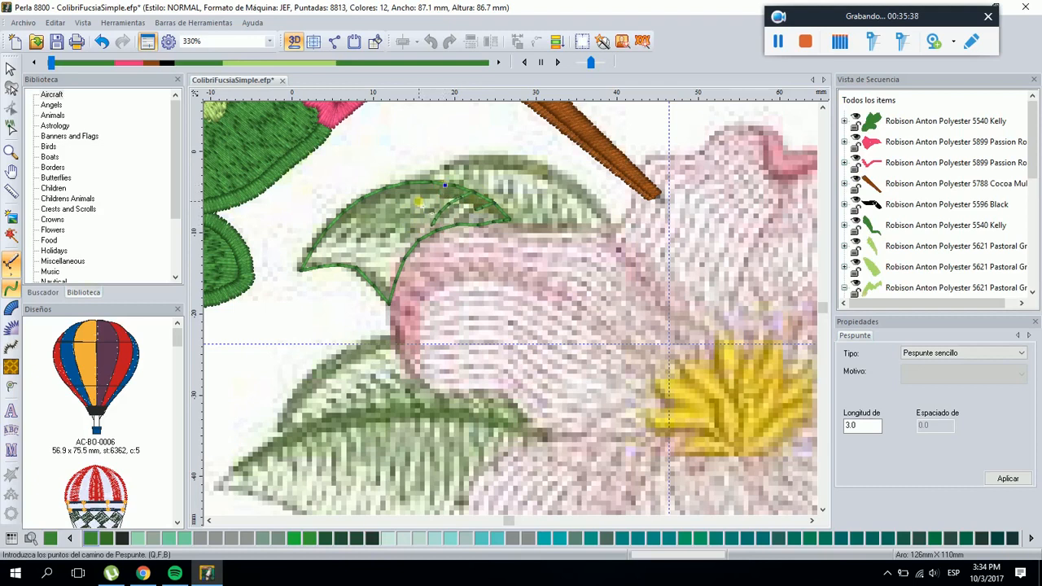
left_click(400, 237)
right_click(401, 228)
left_click(388, 209)
left_click(377, 241)
right_click(369, 220)
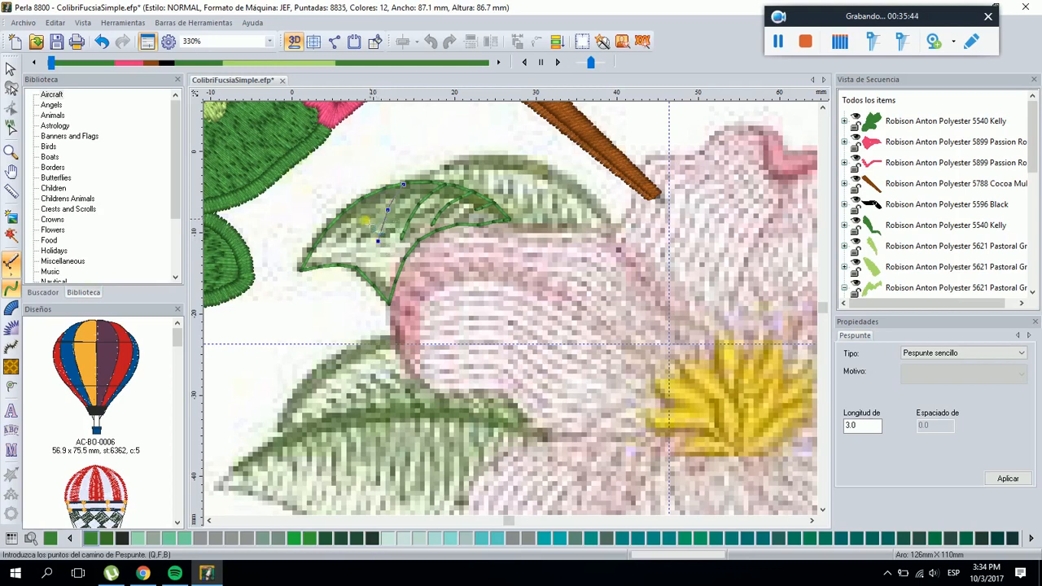
left_click(369, 195)
right_click(336, 238)
left_click(338, 215)
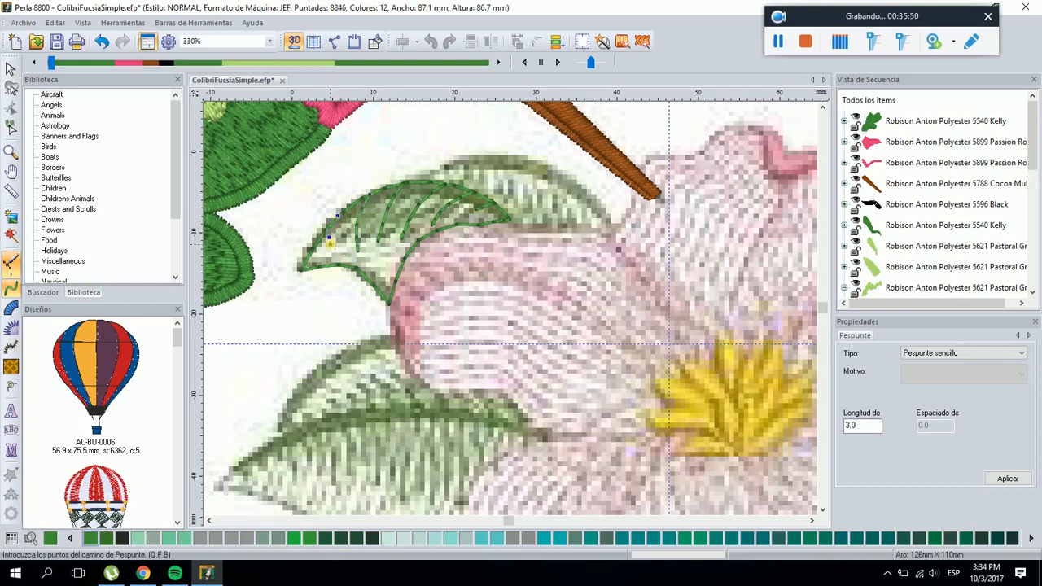
right_click(333, 251)
Combine the leaf outline and its six veins into a single running-stitch object
left_click(10, 69)
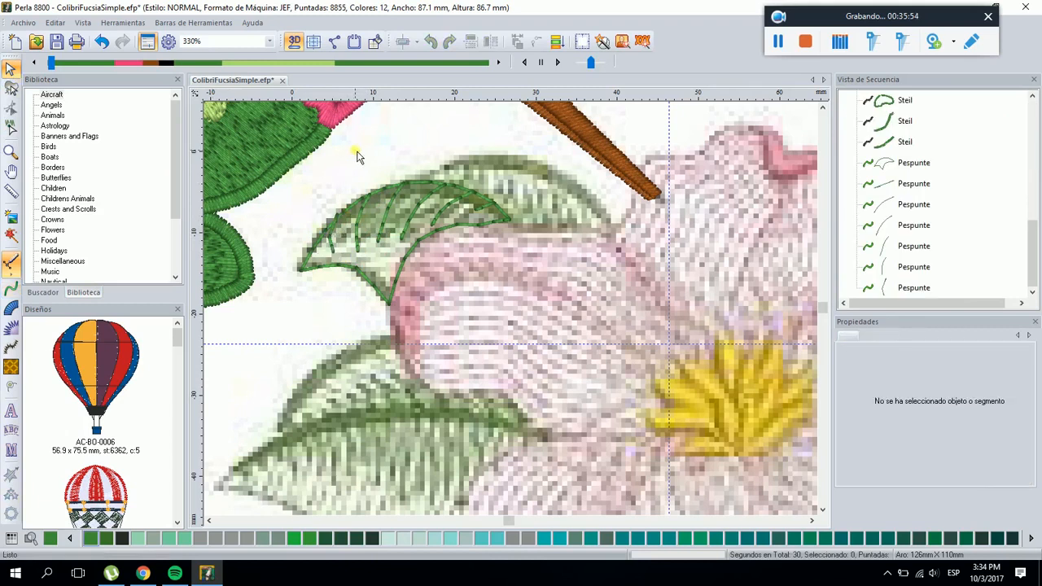
left_click_drag(553, 326, 285, 162)
right_click(497, 223)
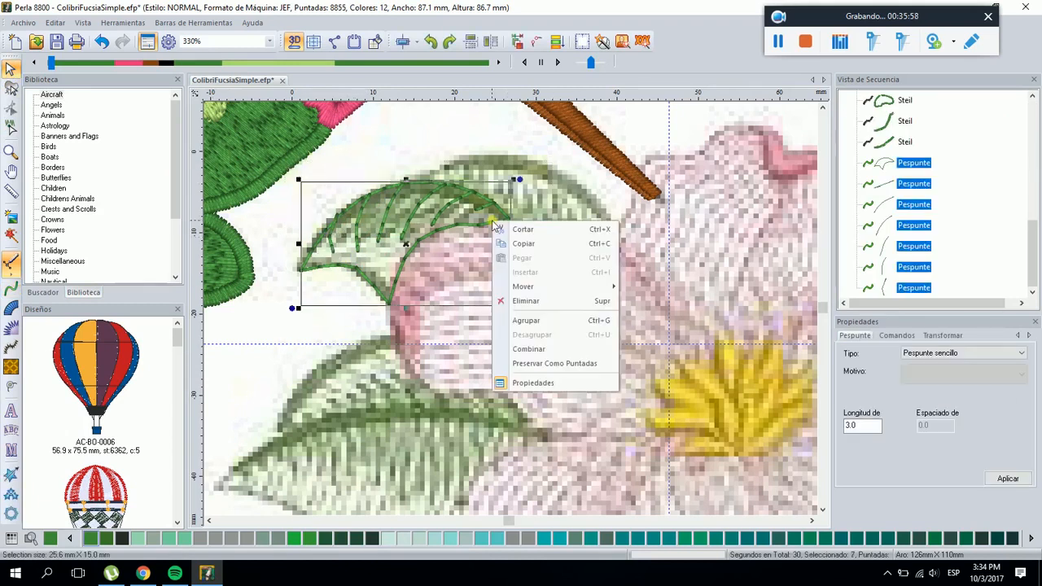
left_click(536, 352)
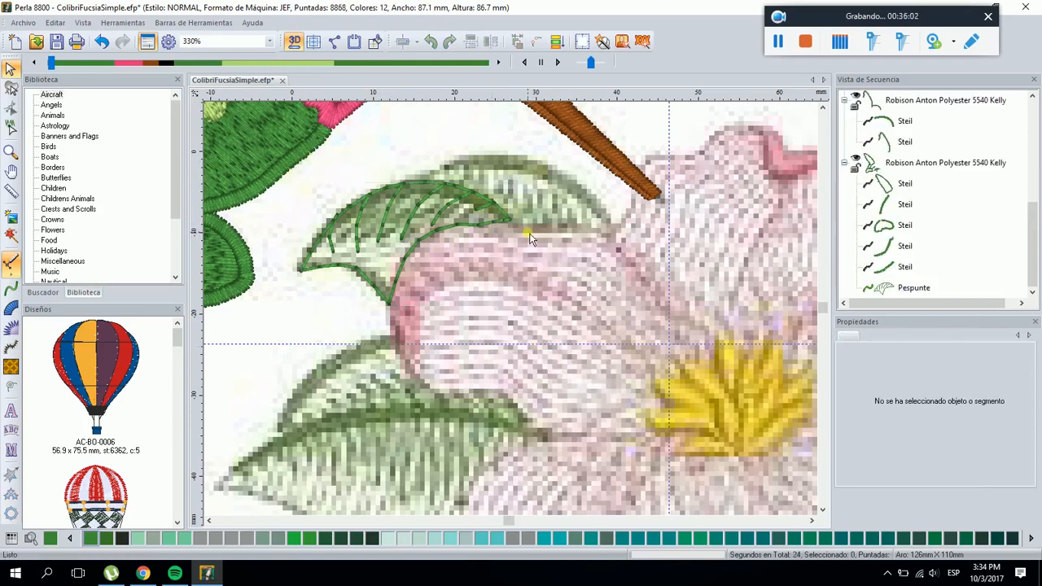
scroll(476, 221, "down", 1)
scroll(483, 253, "up", 1)
scroll(106, 187, "down", 1)
Try lighter brightness levels for the background image and restore its original brightness
left_click(11, 216)
left_click_drag(883, 421, 942, 421)
left_click(1012, 480)
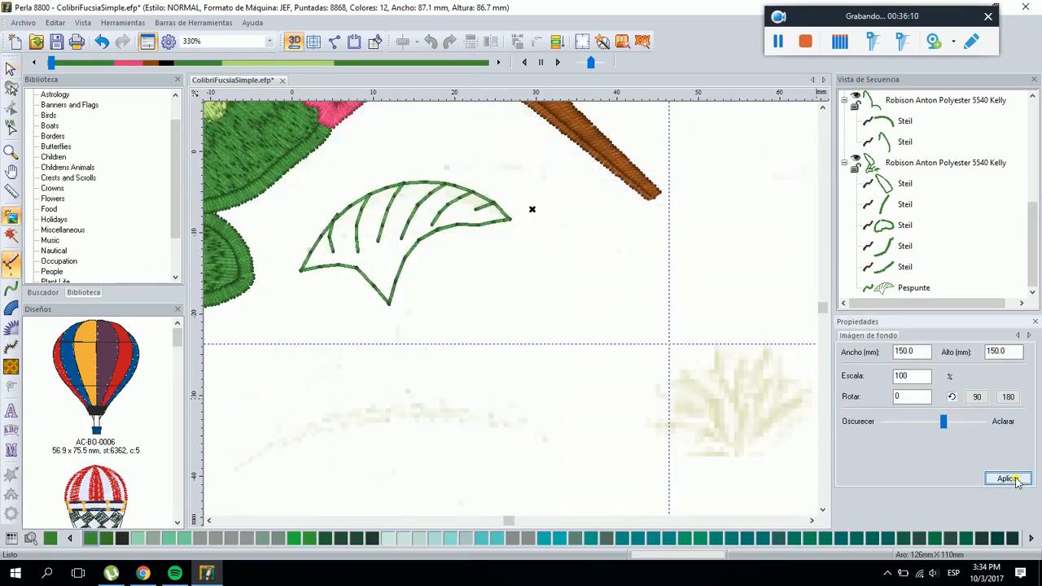
scroll(504, 326, "down", 2)
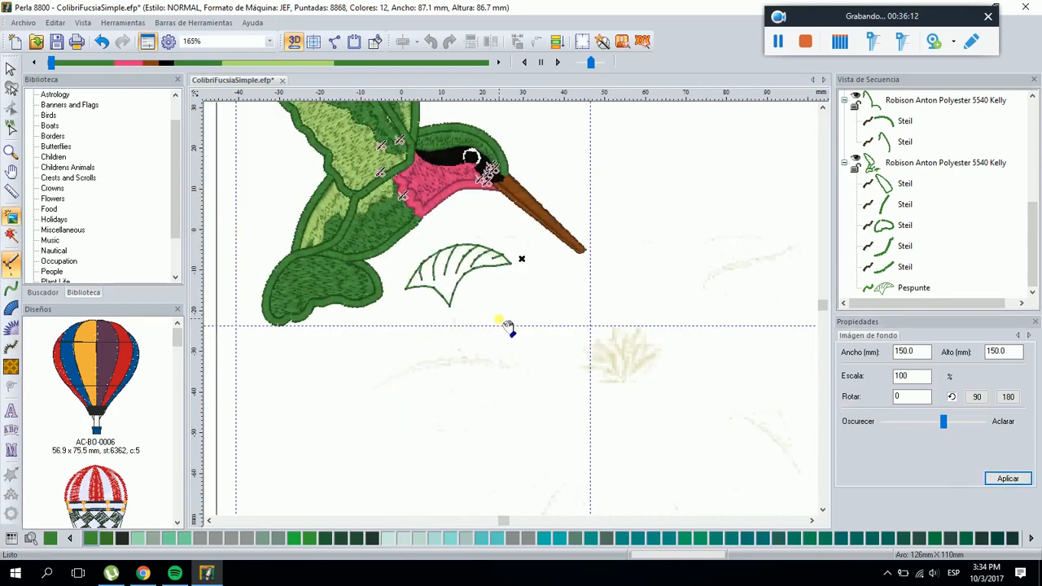
left_click_drag(942, 421, 906, 423)
left_click(1024, 474)
left_click(1009, 479)
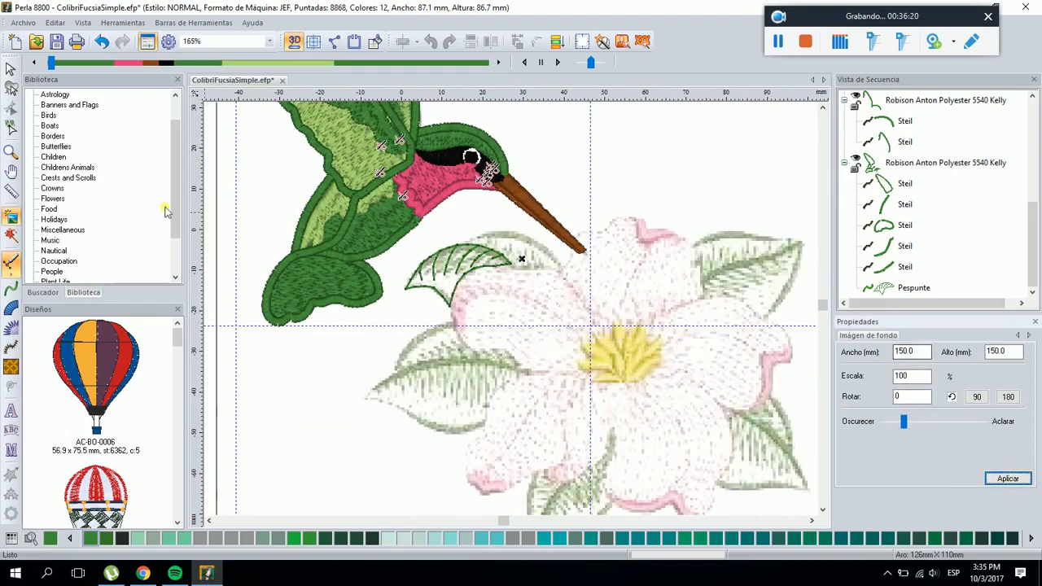
left_click_drag(903, 422, 883, 421)
left_click(1009, 480)
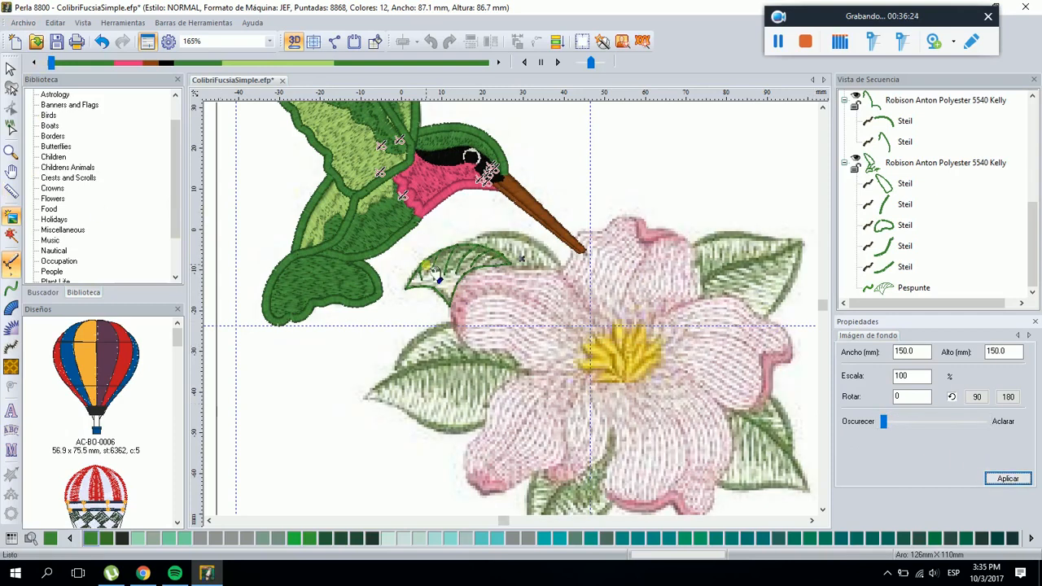
Select the combined leaf object and measure the length of one stitch along its lower edge up close
left_click(11, 70)
left_click(489, 256)
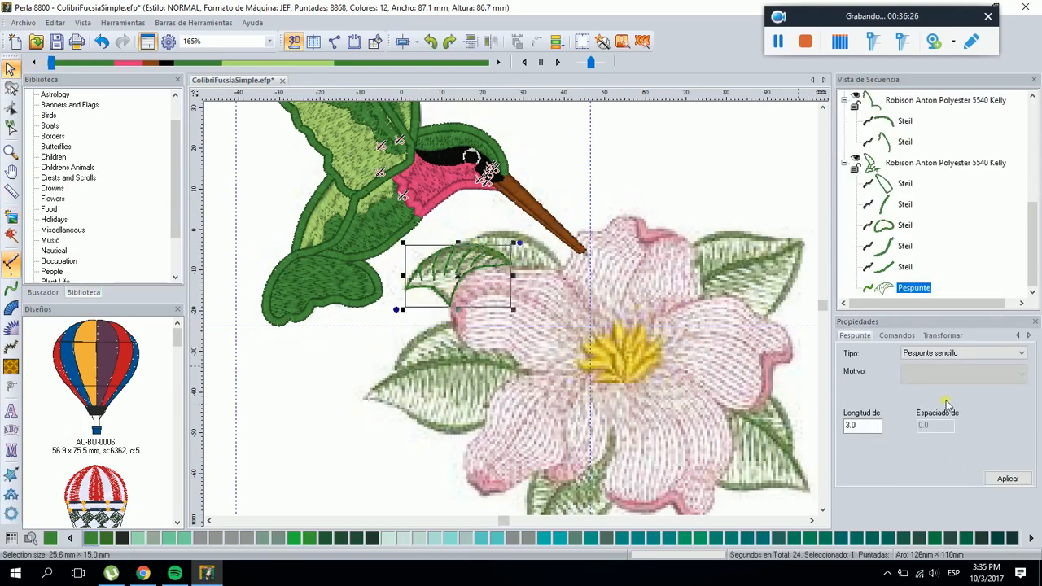
left_click(11, 152)
left_click_drag(395, 245, 533, 337)
left_click(10, 191)
mouse_move(380, 308)
left_mouse_down()
mouse_move(431, 358)
mouse_move(422, 347)
left_mouse_up()
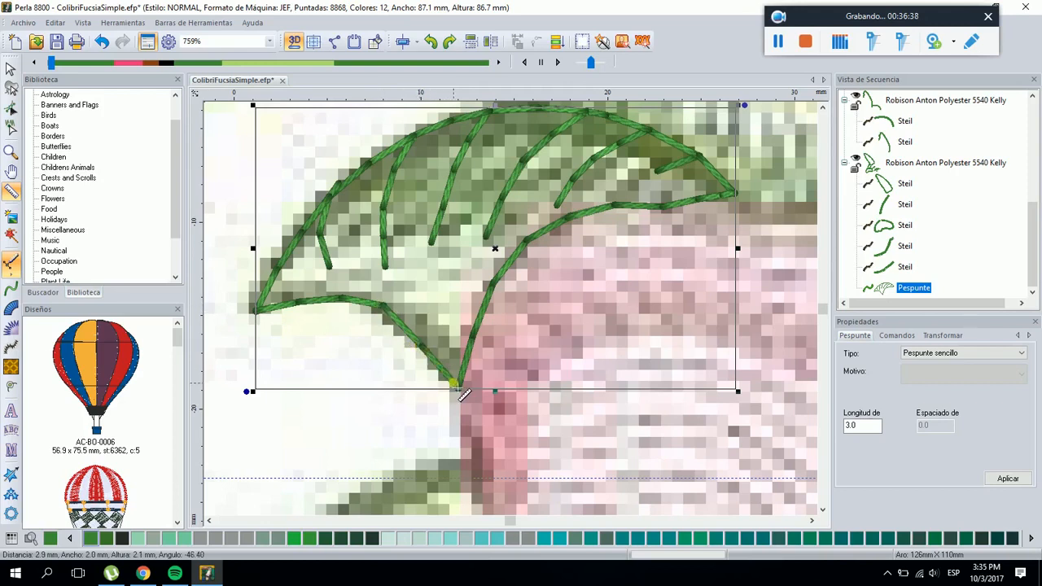
left_click(10, 69)
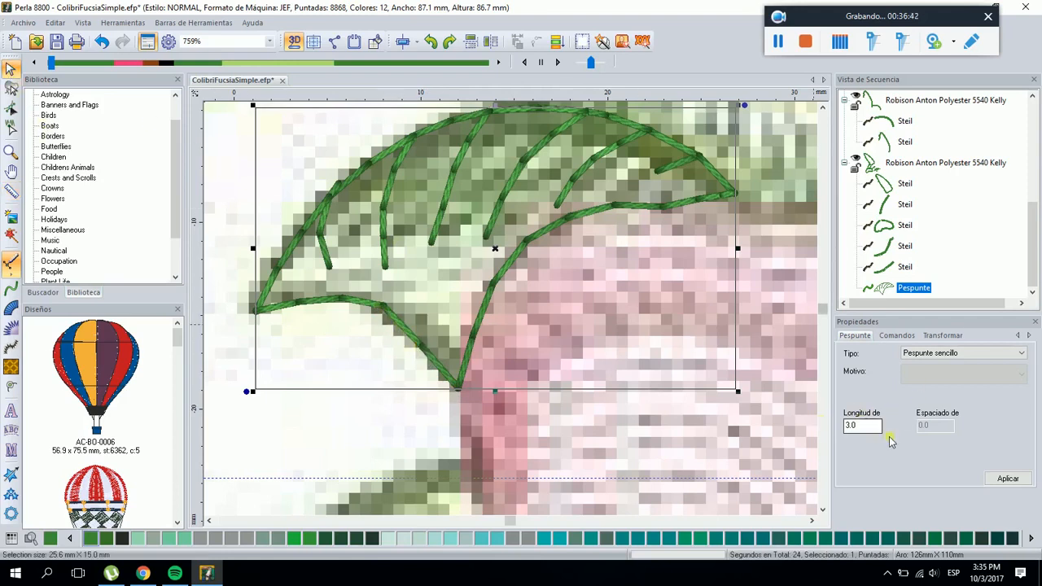
Try stitch lengths of 1.0 and 4.5 on the combined leaf's running stitch
left_click(862, 424)
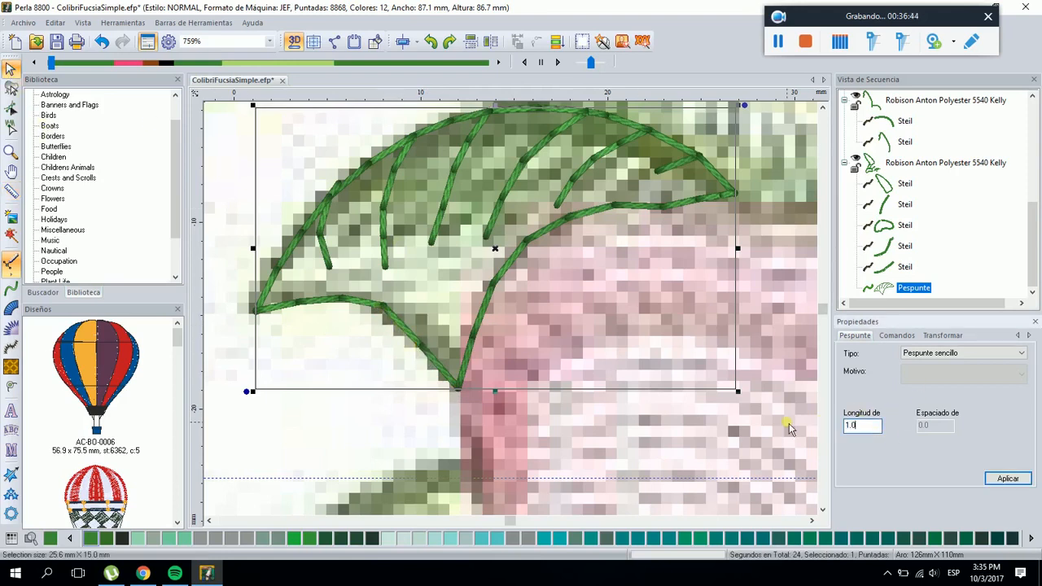
left_click(1007, 478)
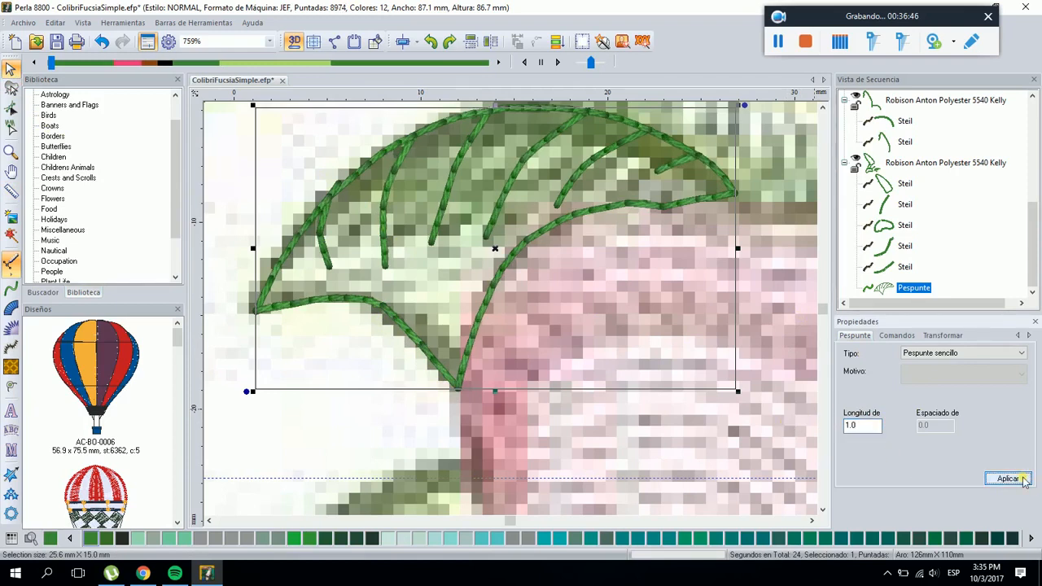
double_click(864, 425)
left_click(1002, 478)
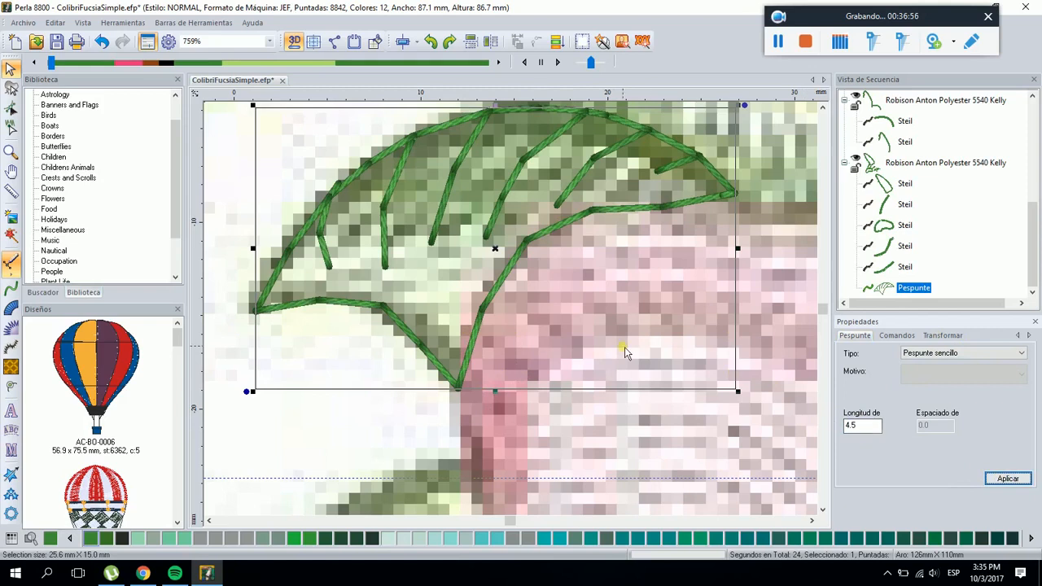
Set the combined leaf's running-stitch length to 2.5 and deselect the leaf
left_click_drag(866, 427, 817, 435)
type("2.5")
left_click(1024, 475)
left_click(625, 252)
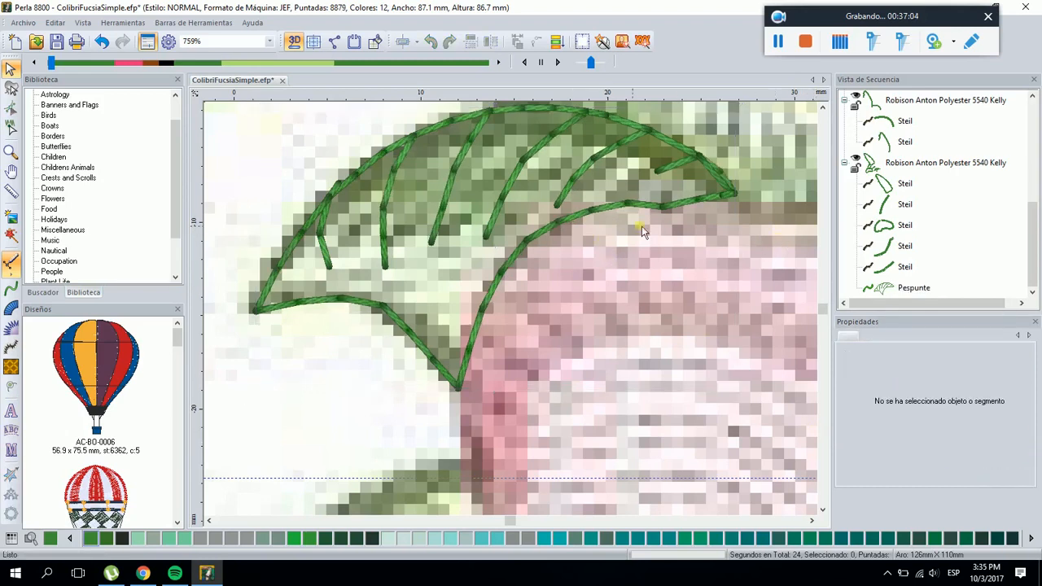
Draw a nearly horizontal running-stitch line about 37.5 mm long in the empty area below the hummingbird's tail
scroll(492, 273, "down", 1)
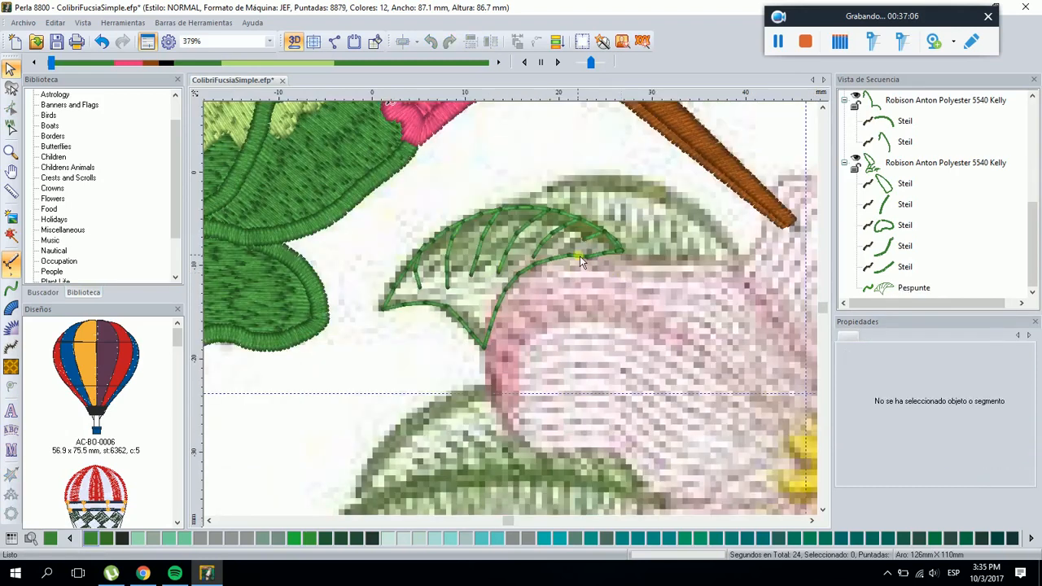
scroll(451, 459, "down", 1)
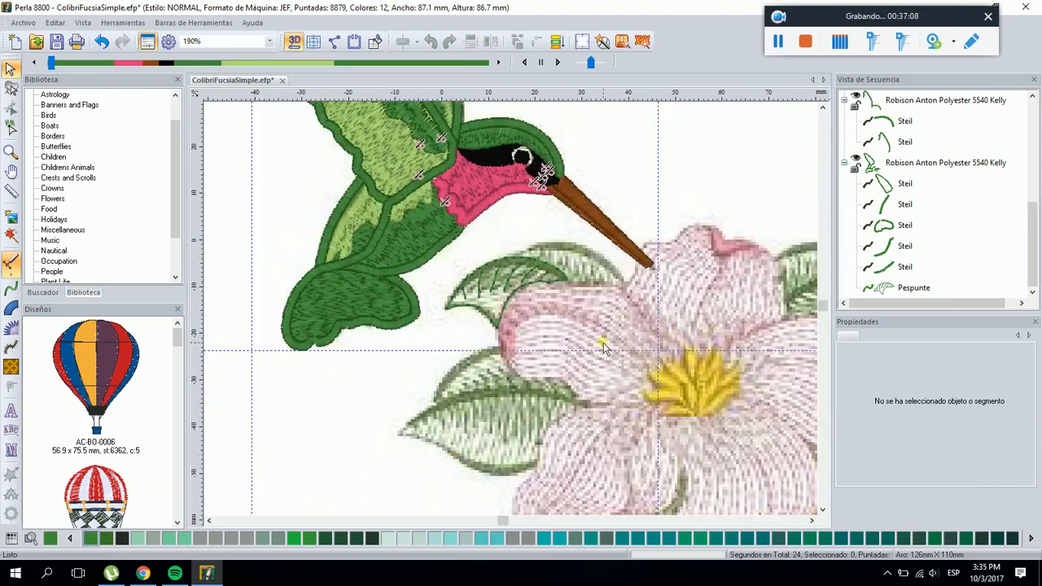
left_click(11, 288)
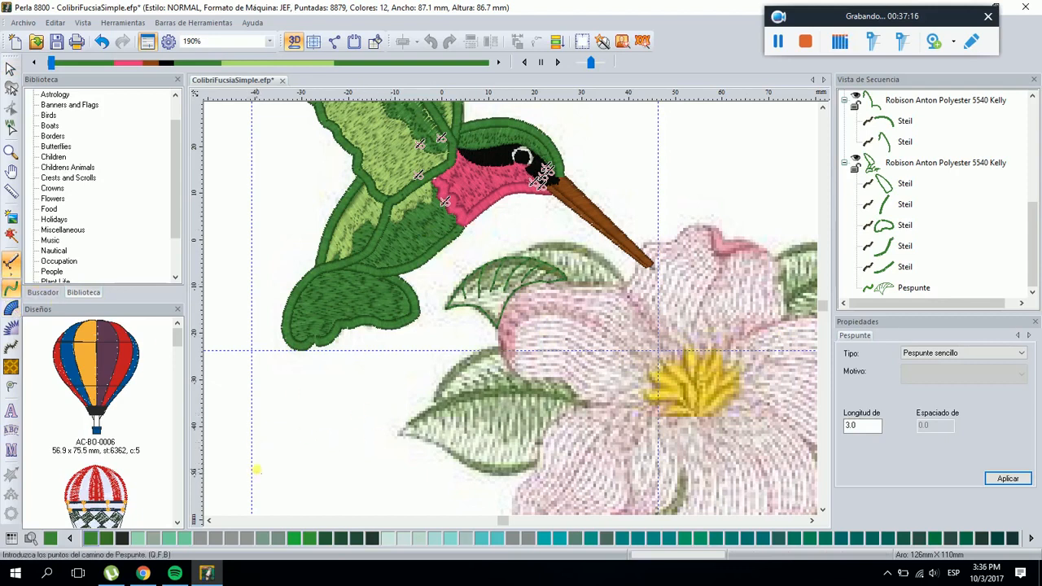
left_click(431, 465)
key("Return")
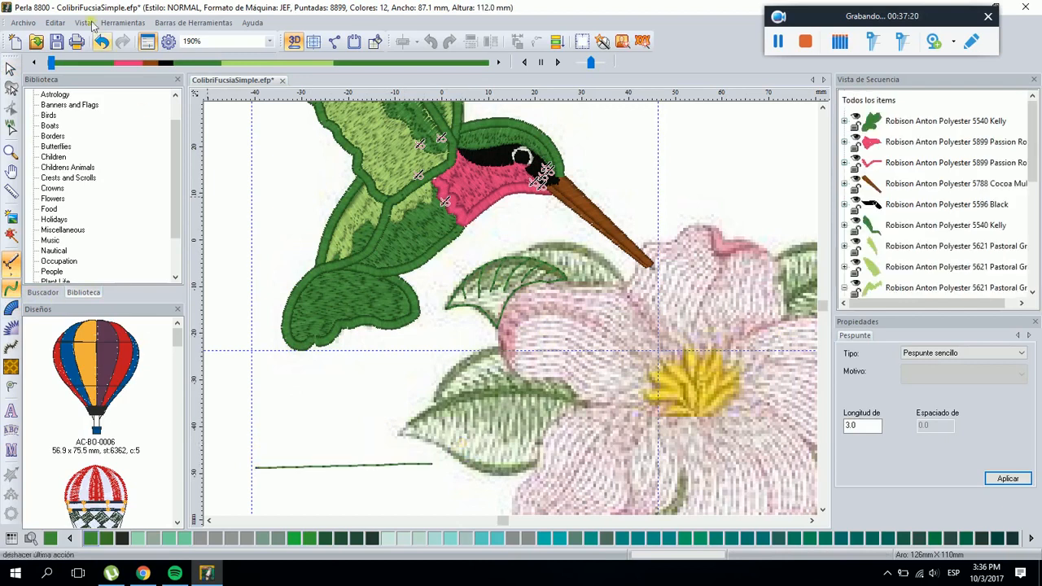
Change the new line's stitch type to Motivo with motif 205 and stretch it to about 48 mm long
left_click(6, 69)
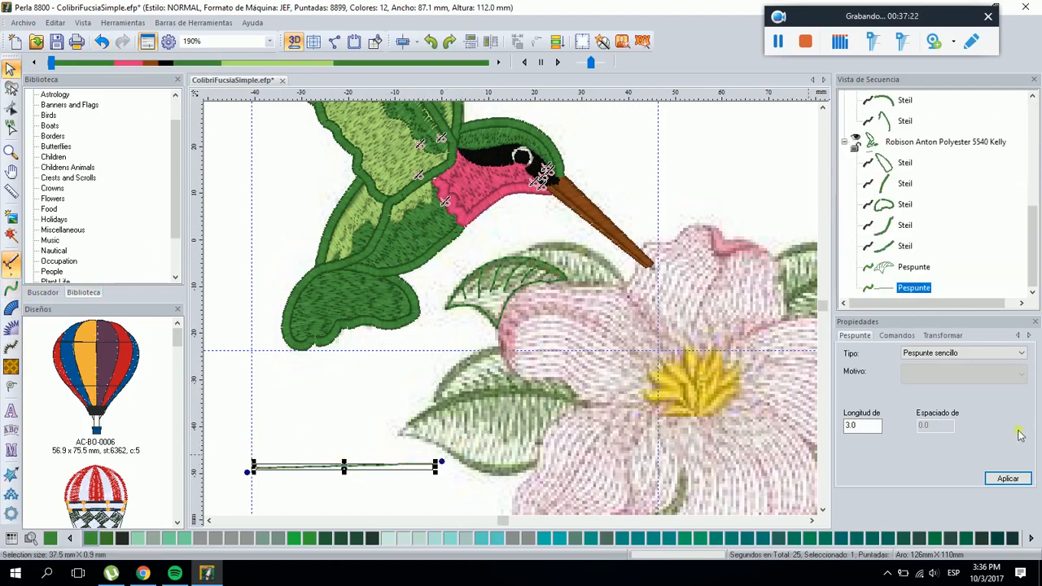
left_click(1009, 358)
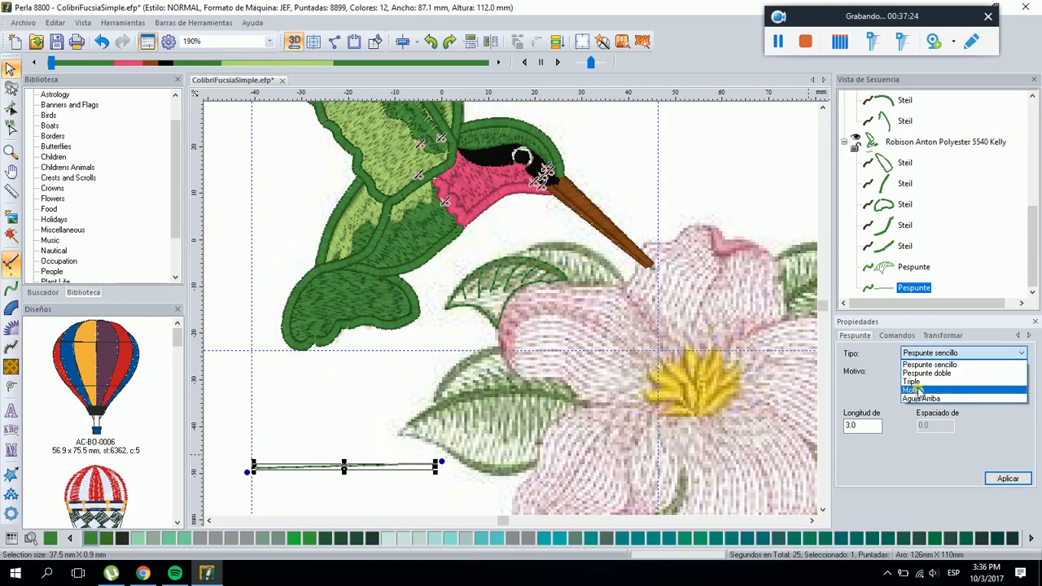
left_click(944, 395)
left_click(947, 373)
scroll(936, 196, "down", 1)
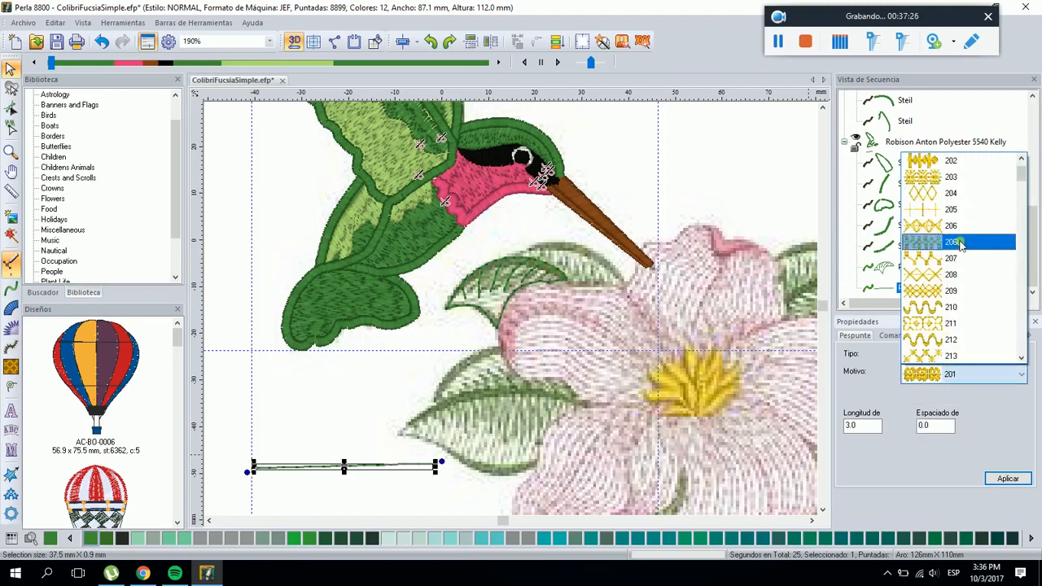
left_click(935, 210)
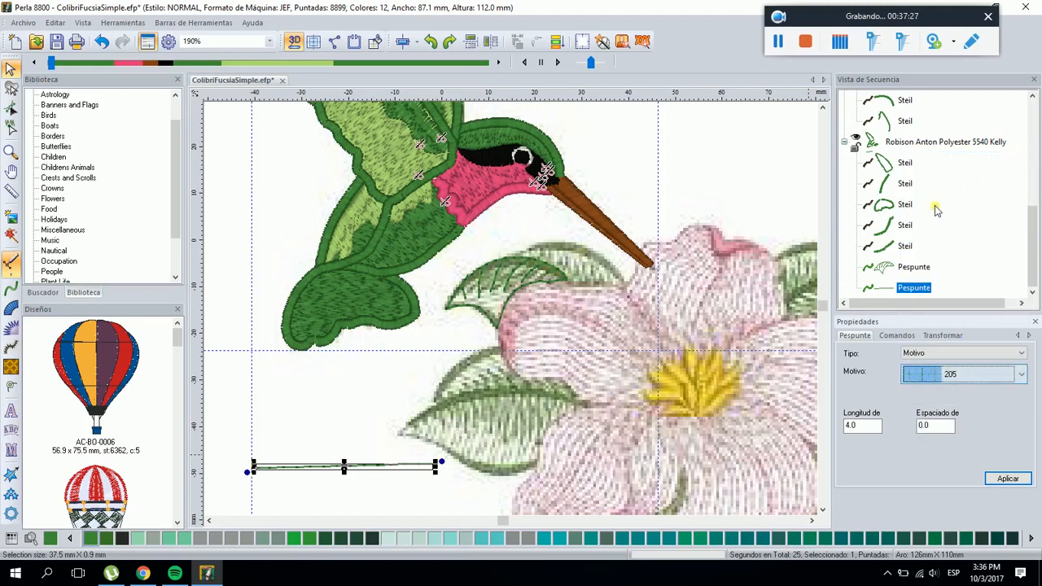
left_click(1006, 477)
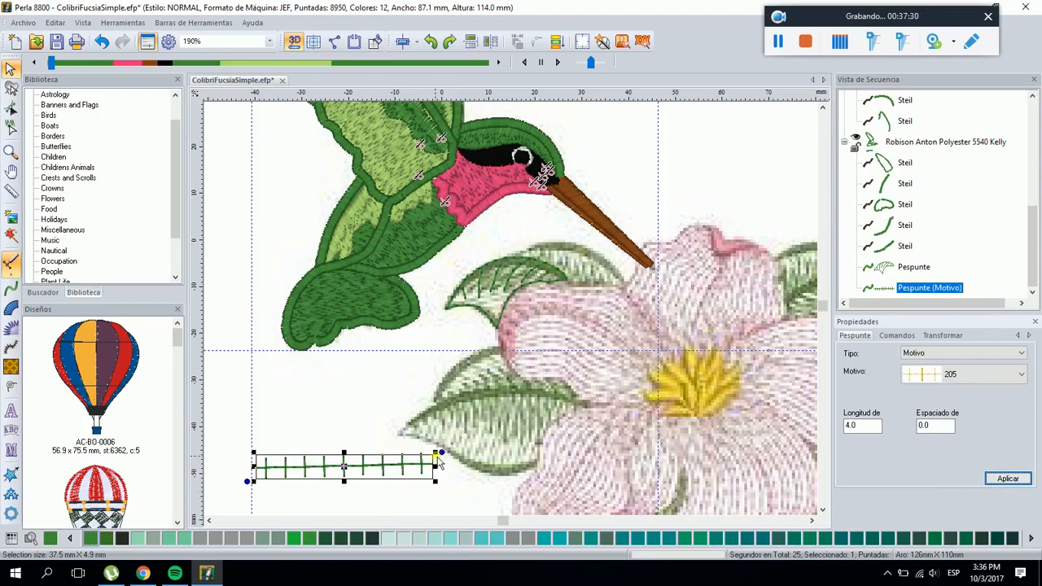
left_click_drag(439, 452, 485, 448)
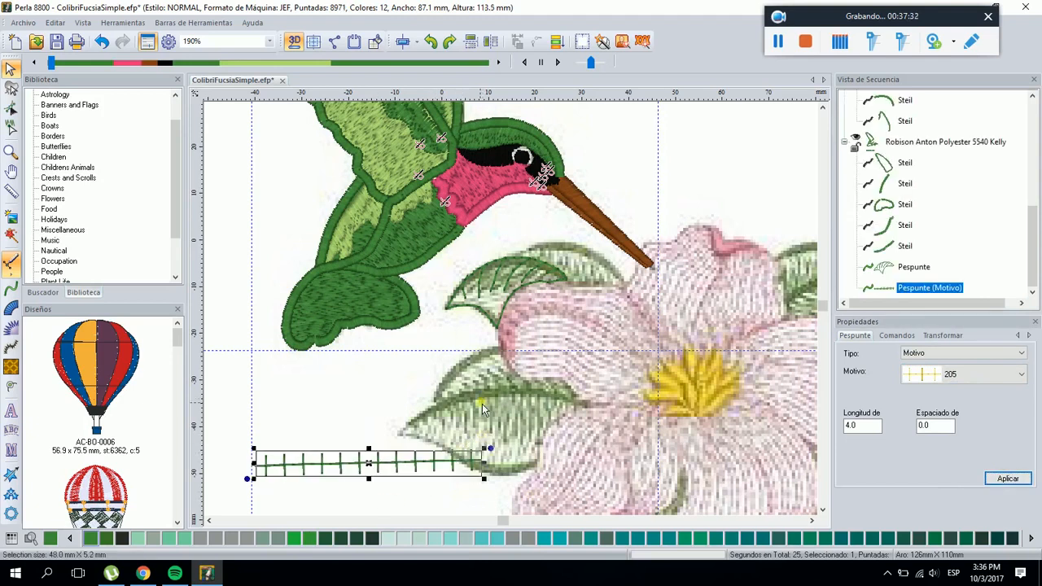
key("Escape")
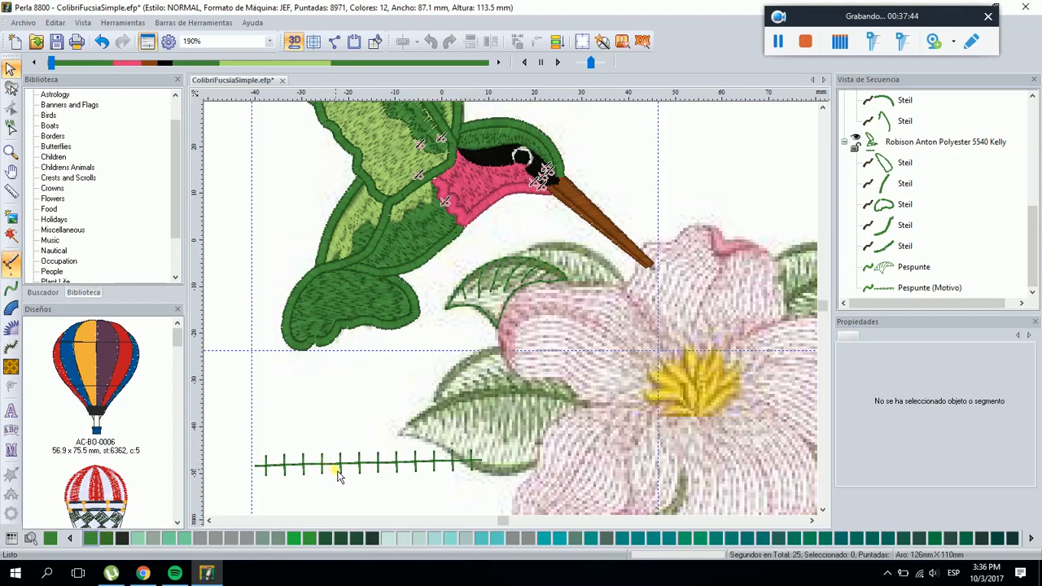
Change the line's motif to 218 and move the line up to just beneath the hummingbird's tail
left_click(405, 466)
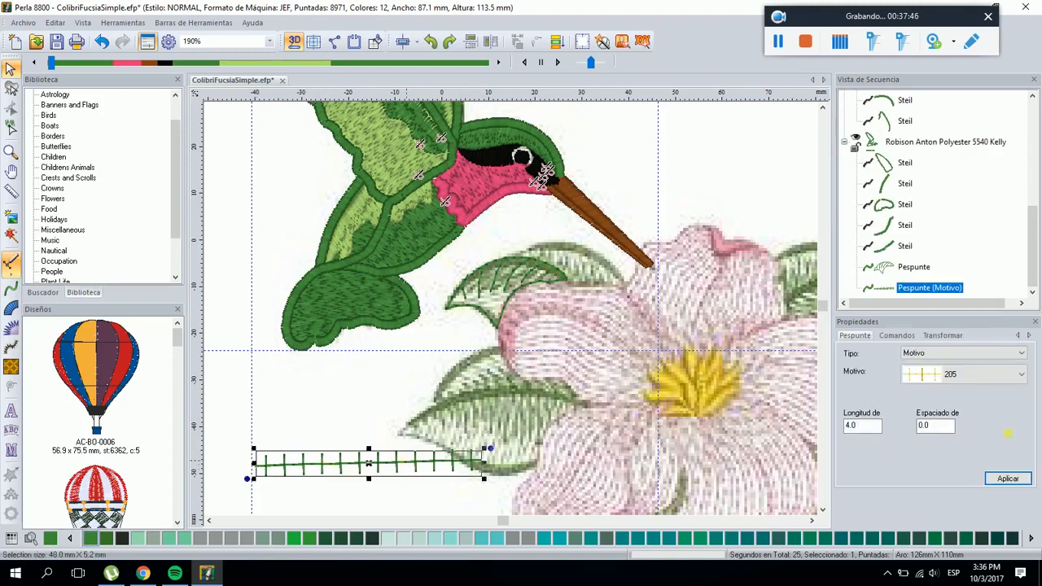
left_click(988, 374)
scroll(960, 342, "down", 3)
left_click(936, 337)
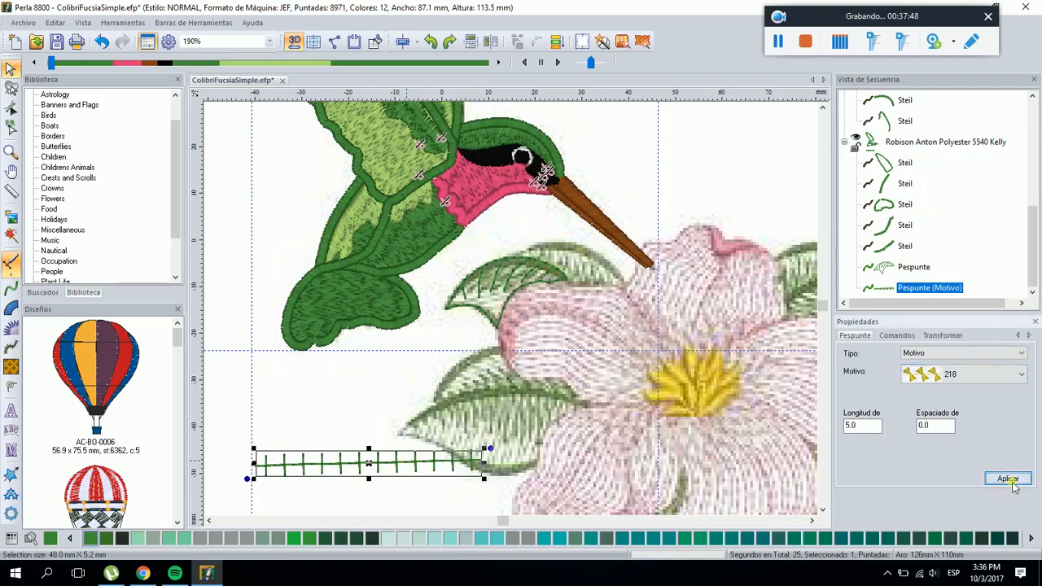
left_click(1007, 479)
left_click(398, 443)
left_click_drag(404, 457, 387, 414)
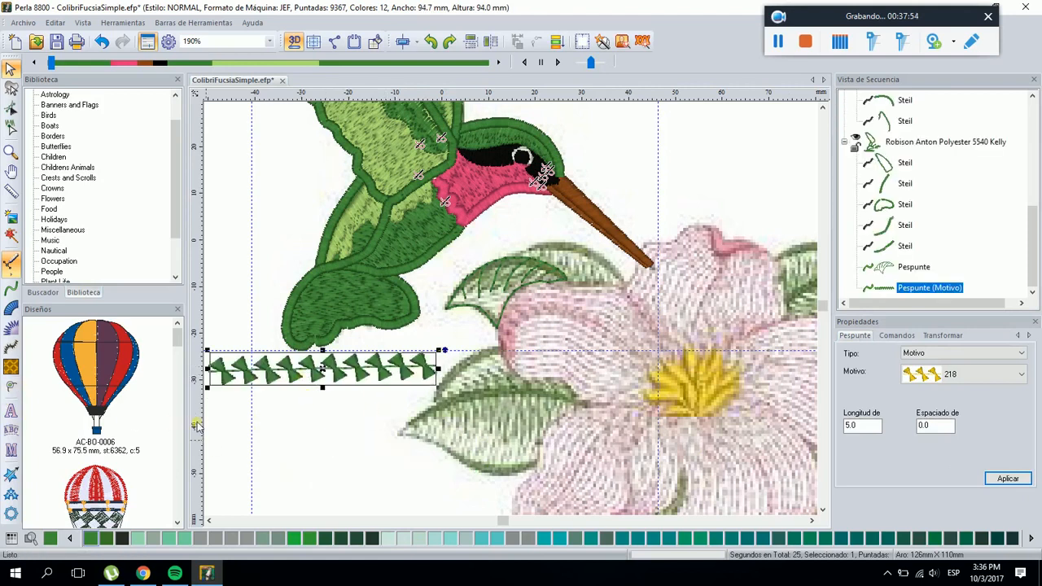
left_click(285, 436)
Trace the outline of the large leaf beside the lower-left petals as a complex fill shape
left_click(11, 366)
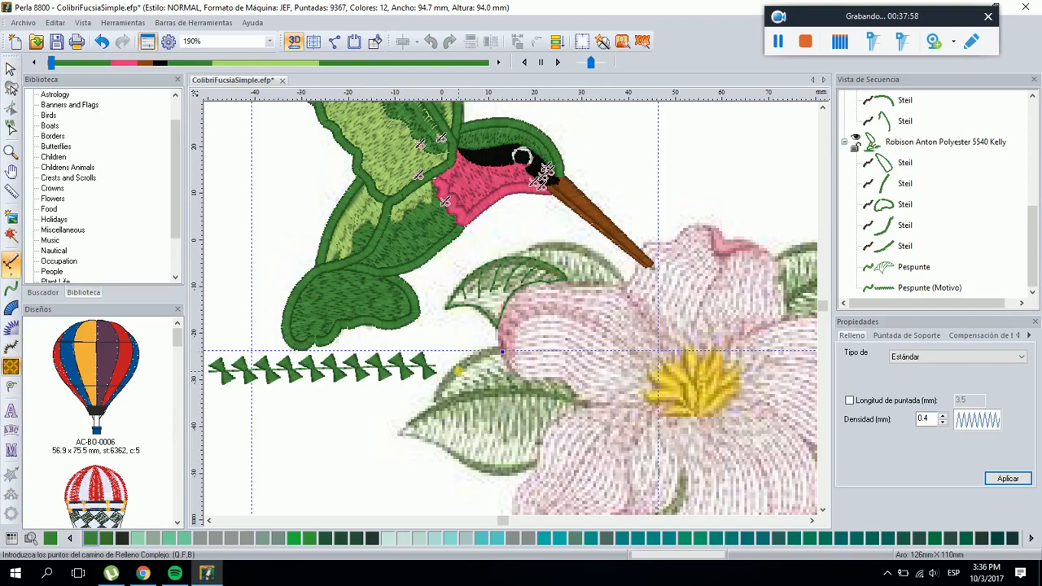
left_click(432, 407)
left_click(401, 433)
left_click(450, 454)
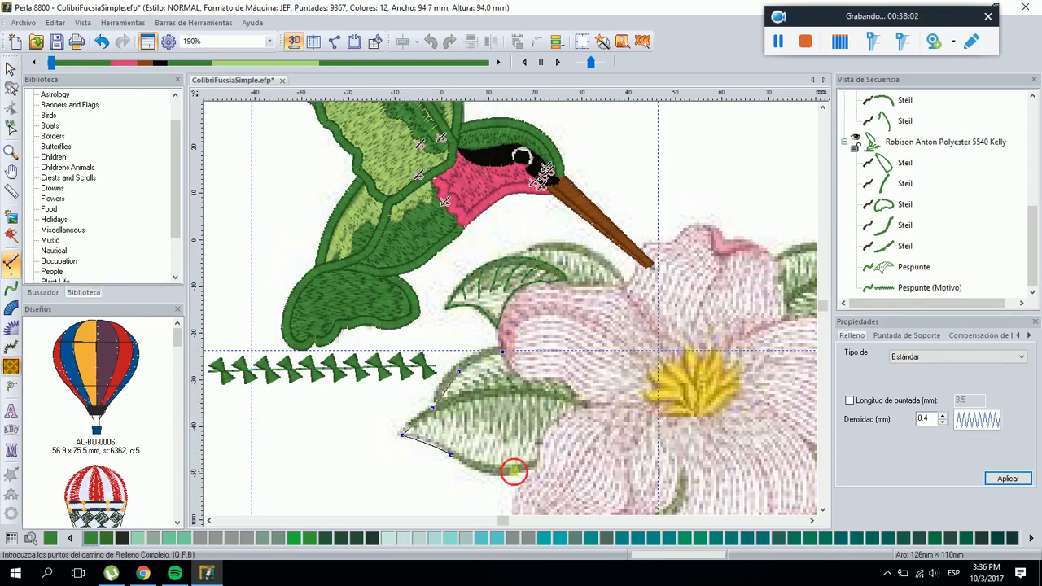
left_click(564, 426)
left_click(581, 407)
left_click(558, 380)
left_click(526, 381)
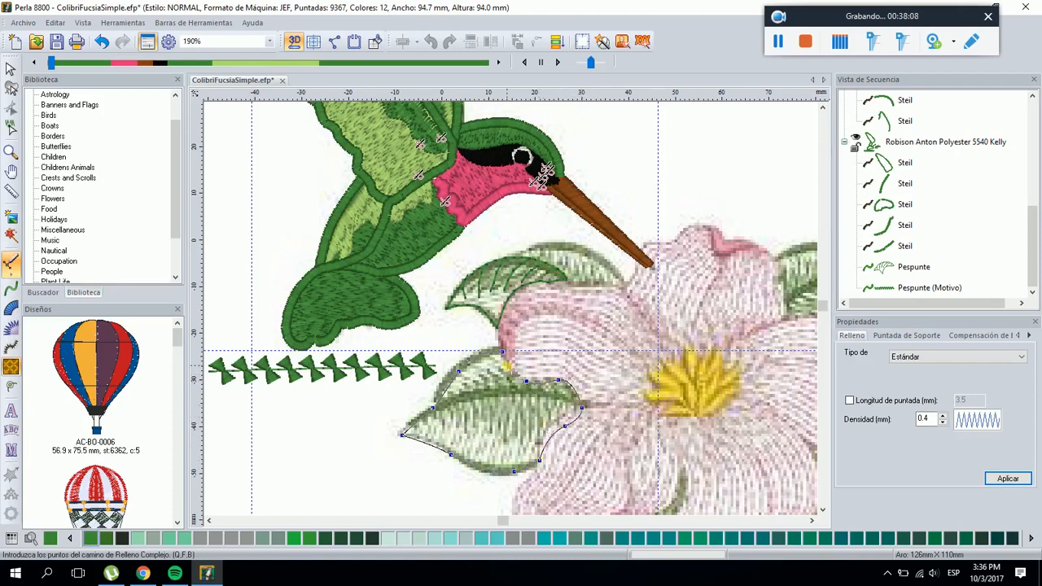
key("Return")
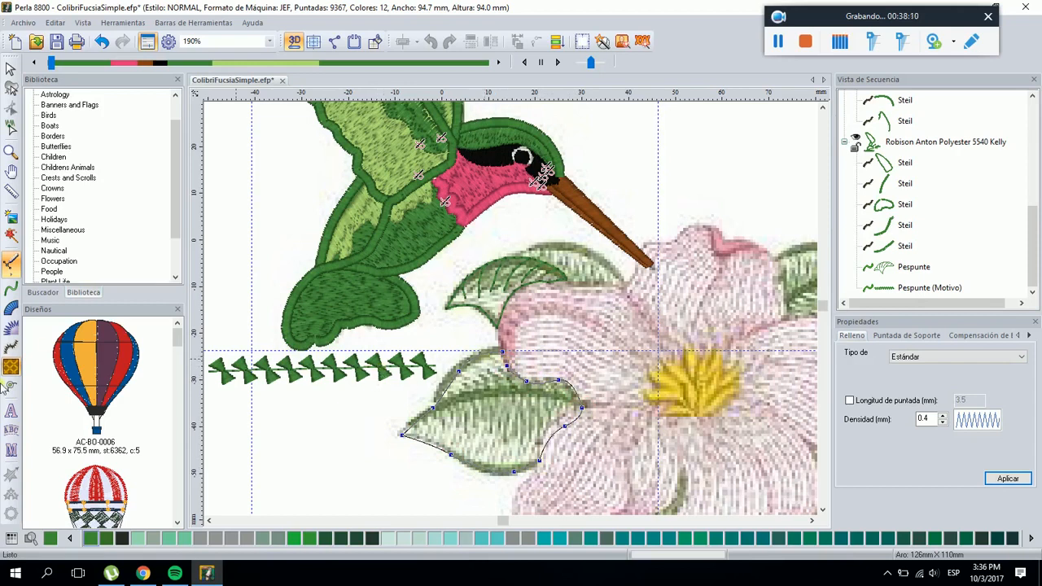
Define a steep inclination line across the leaf fill and place its end points at the leaf's left tip and right edge
left_click(469, 359)
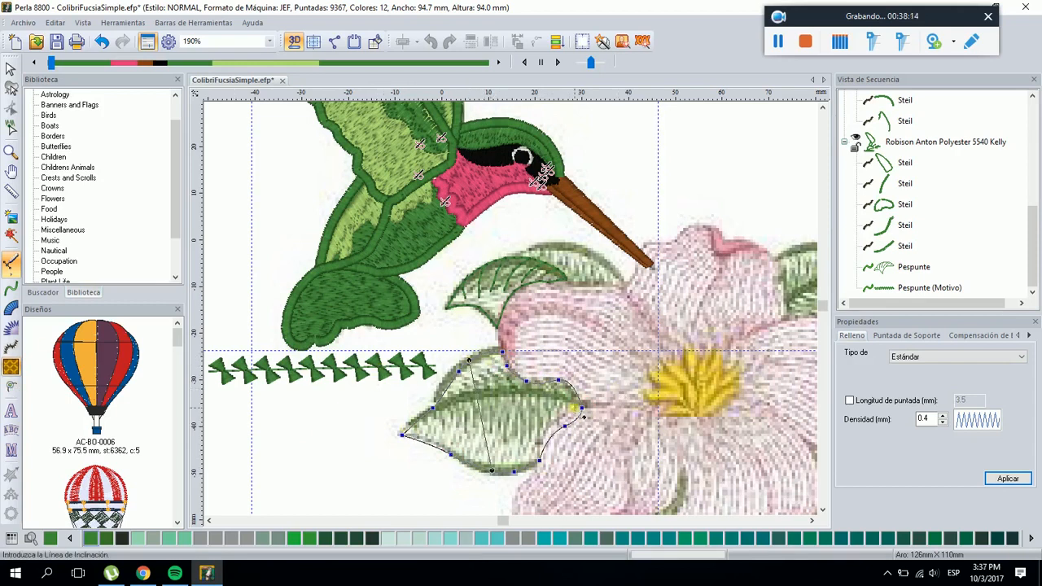
key("Return")
left_click(403, 434)
left_click(589, 417)
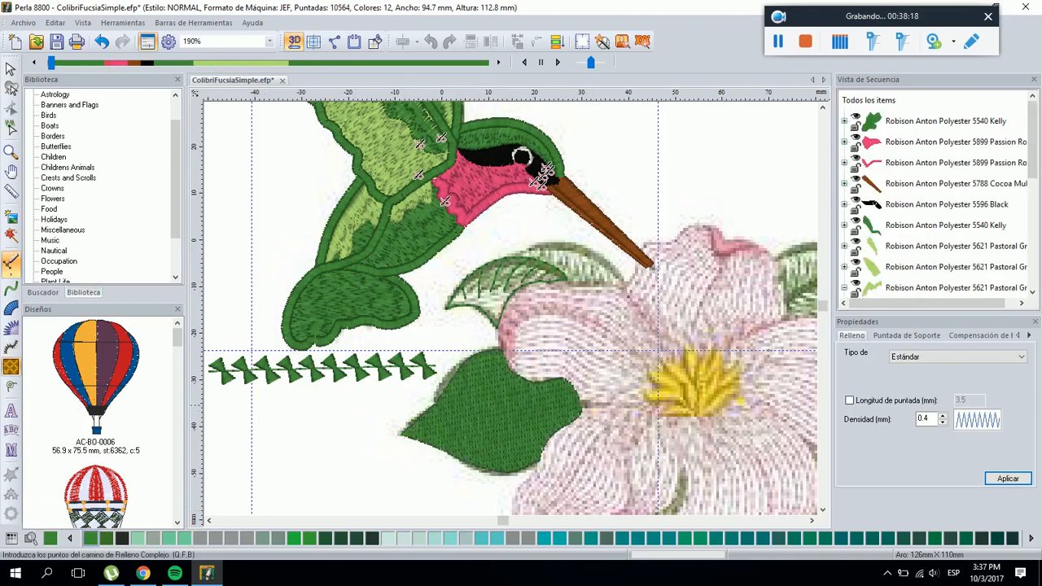
Change the leaf's fill type from Estándar to Motivo with pattern 209 and deselect it
left_click(11, 69)
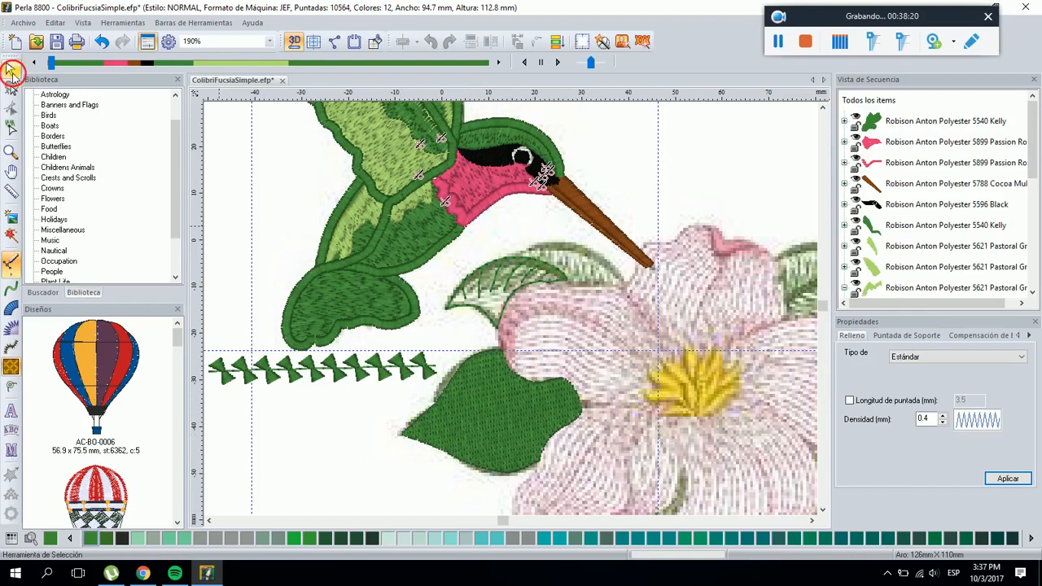
left_click(956, 356)
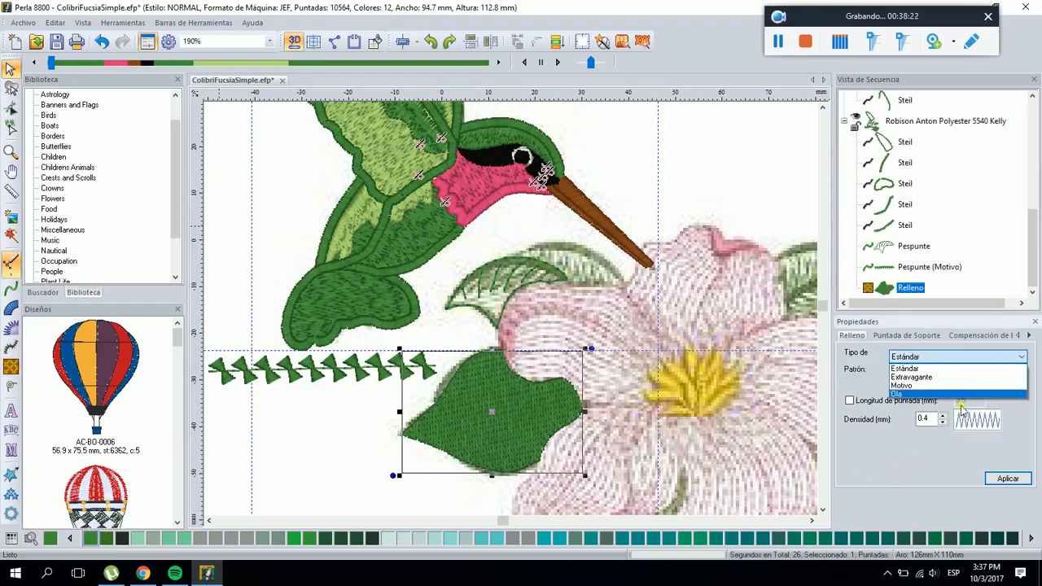
left_click(909, 387)
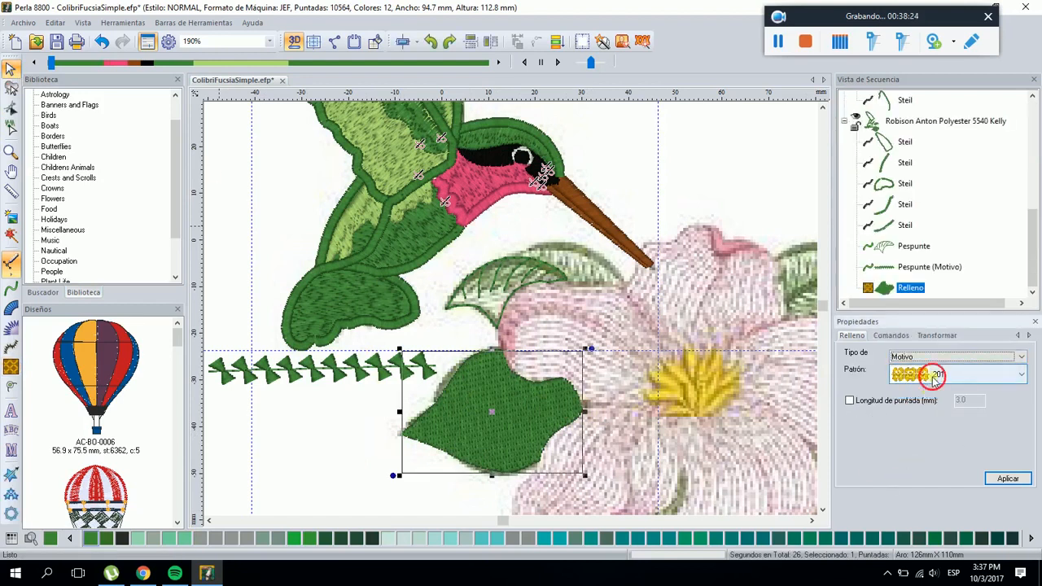
left_click(934, 376)
left_click(936, 265)
left_click(1003, 477)
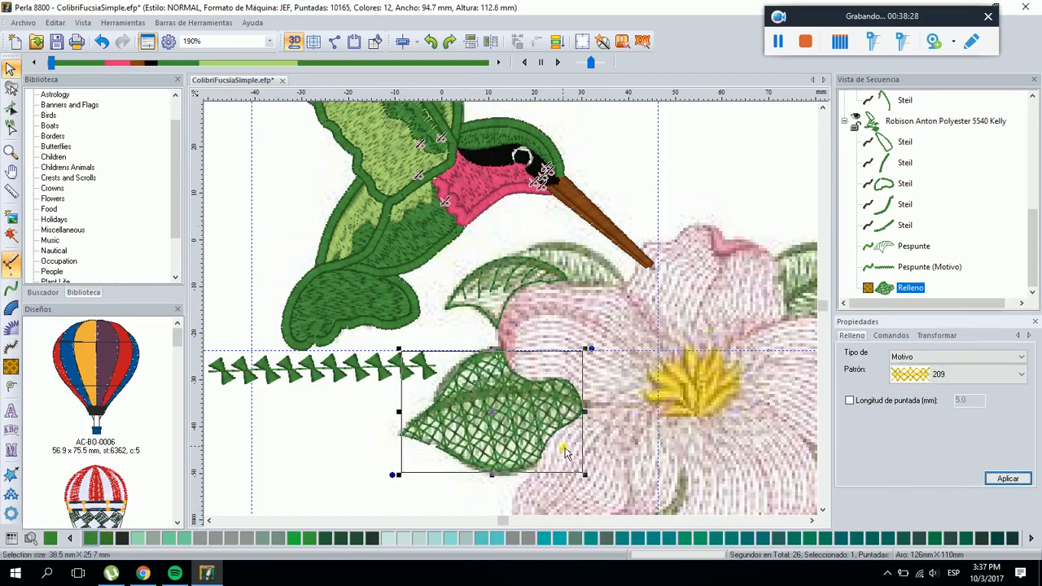
left_click(322, 423)
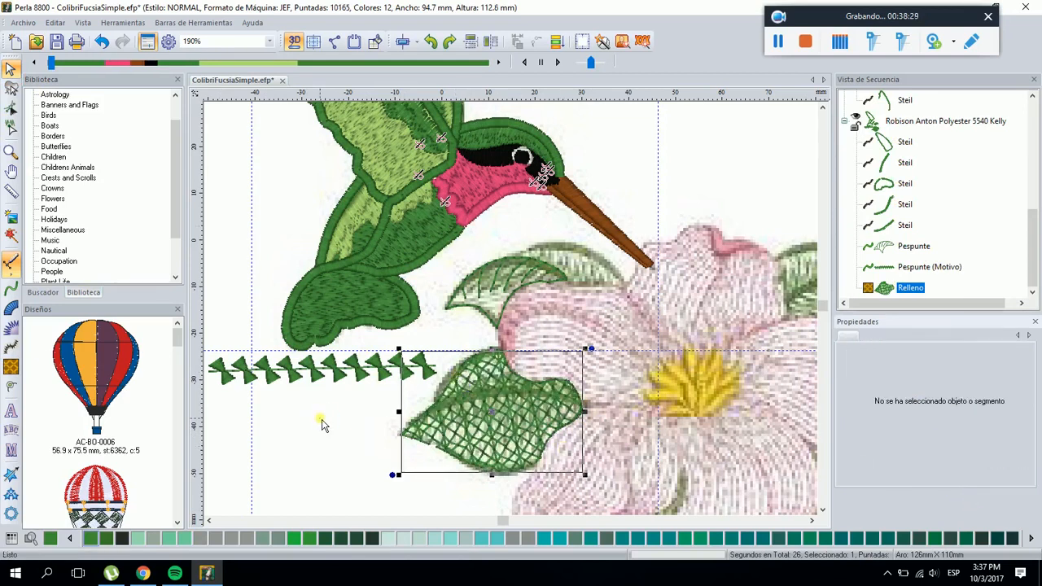
Lighten the background image until the flower is almost completely faded out
left_click(13, 234)
left_click(959, 423)
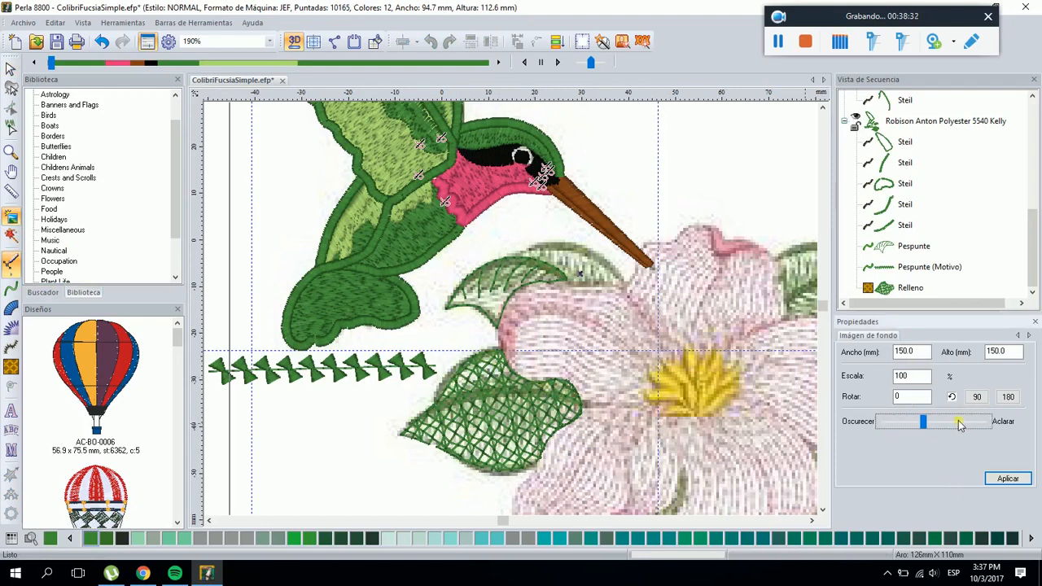
left_click(958, 423)
left_click(1008, 478)
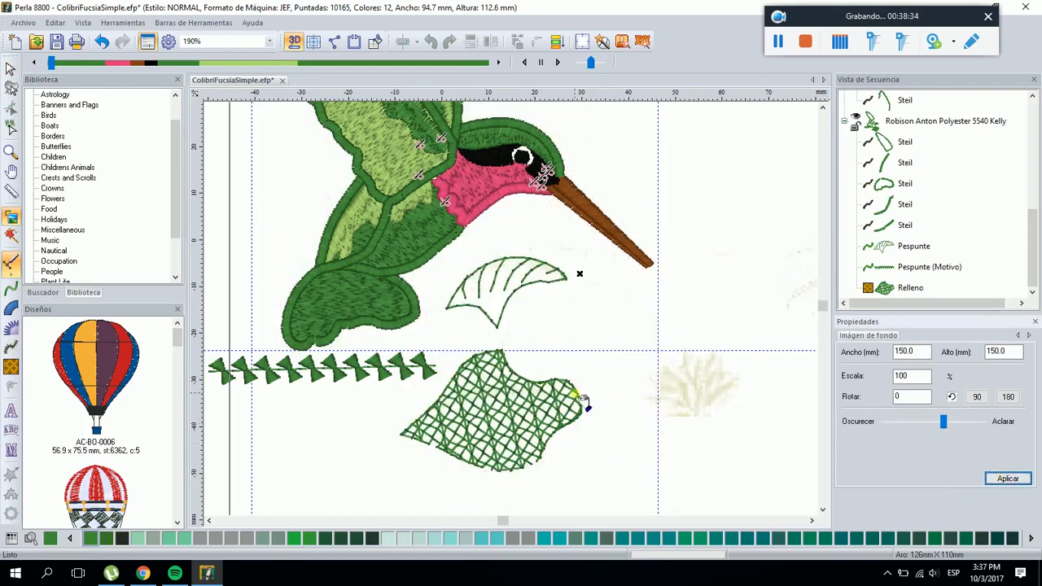
Enable the custom stitch length of 5.0 mm for the leaf's motif fill
left_click(10, 70)
left_click(412, 424)
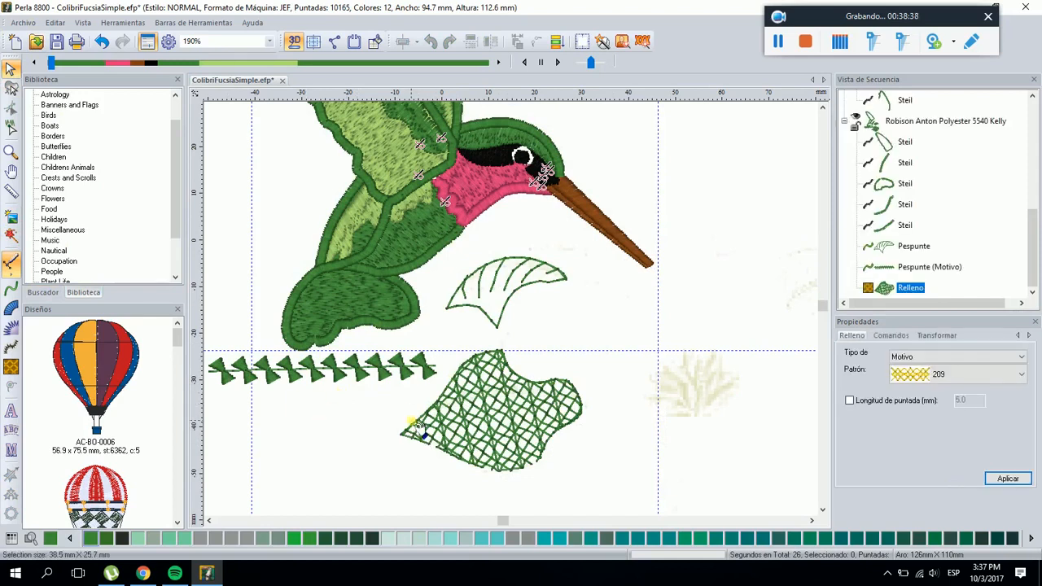
left_click(887, 402)
left_click(1016, 479)
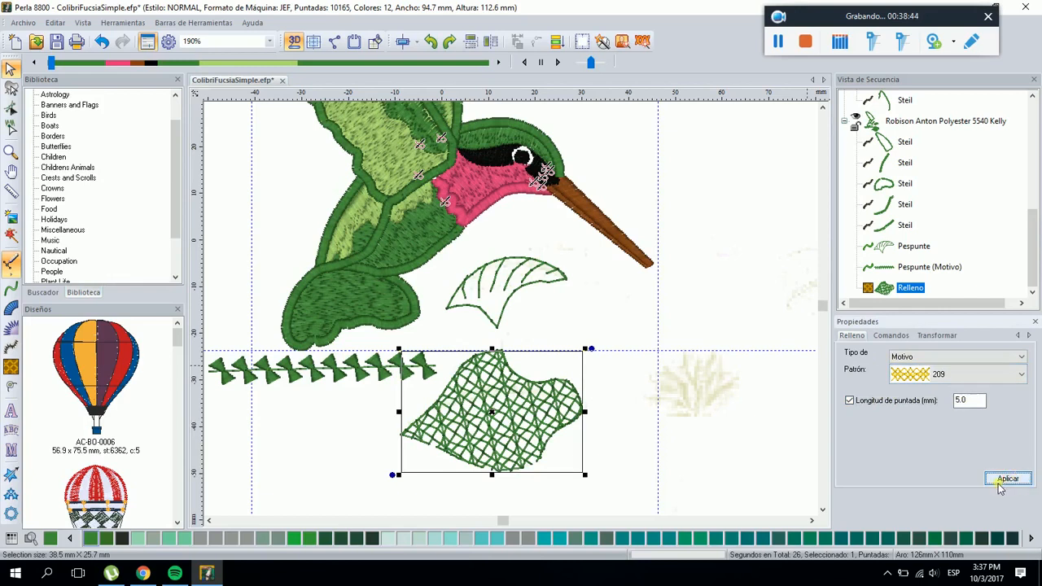
Change the leaf fill's motif pattern to 213
left_click(952, 374)
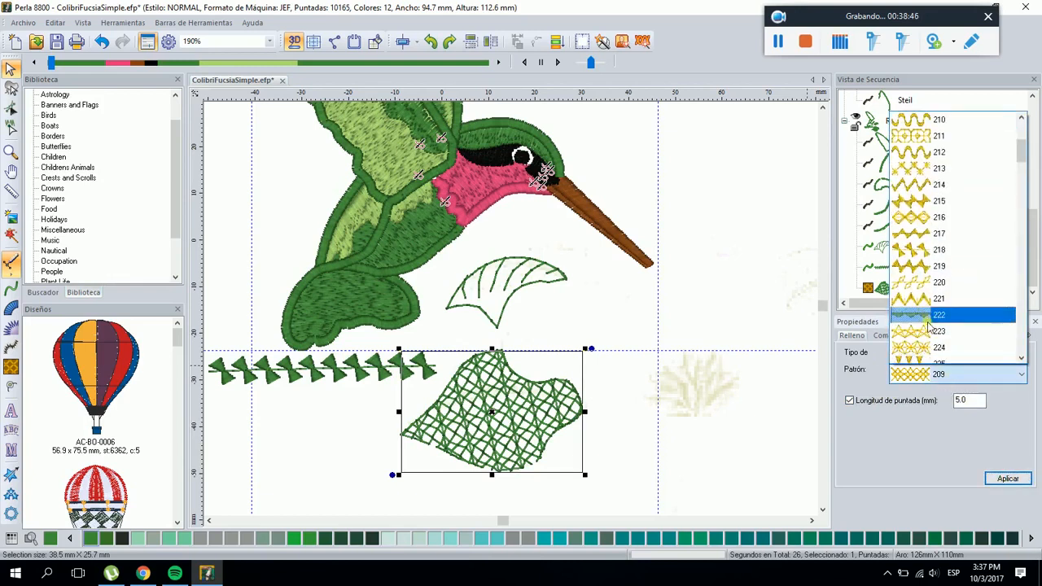
scroll(932, 236, "up", 1)
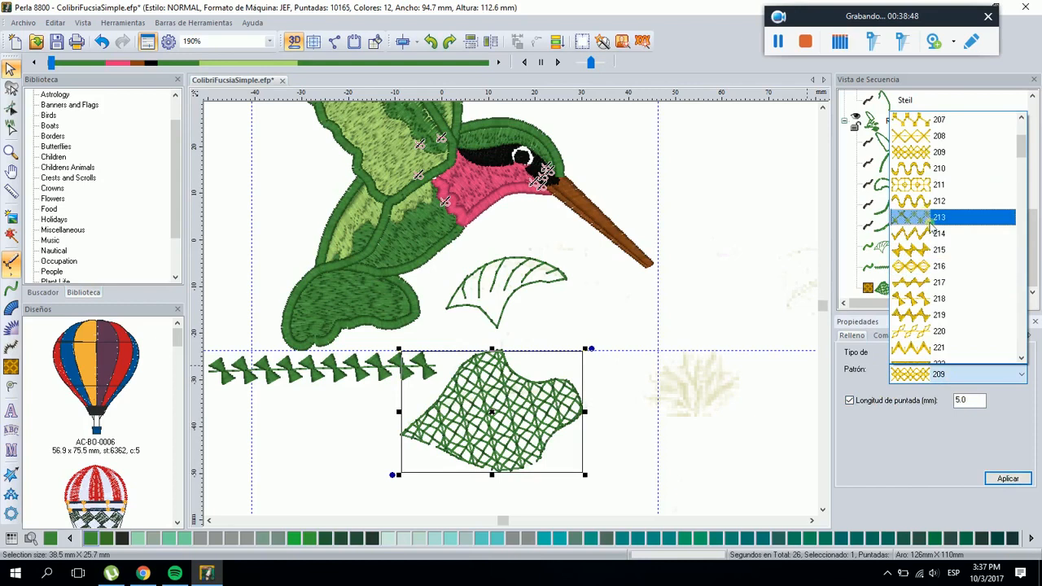
left_click(932, 217)
left_click(1009, 478)
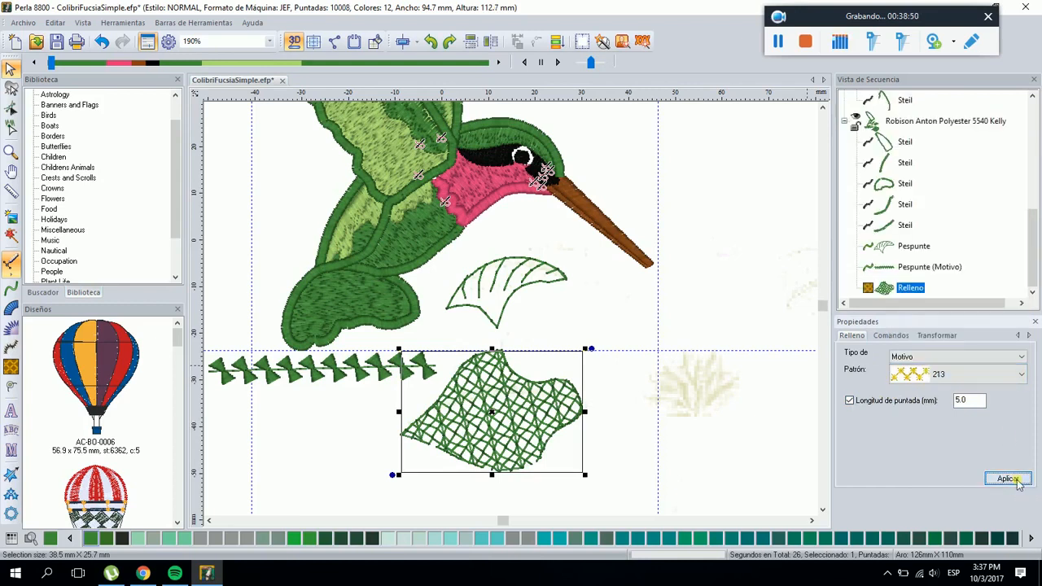
Try stitch lengths of 8 mm and 3 mm on the leaf's motif fill
left_click_drag(979, 399, 940, 400)
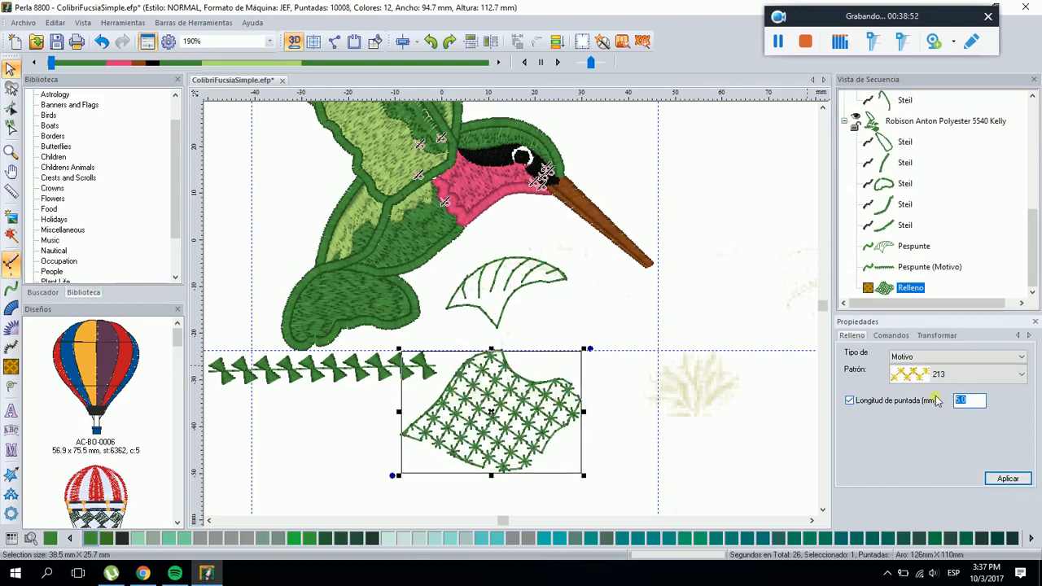
type("8")
left_click(1001, 478)
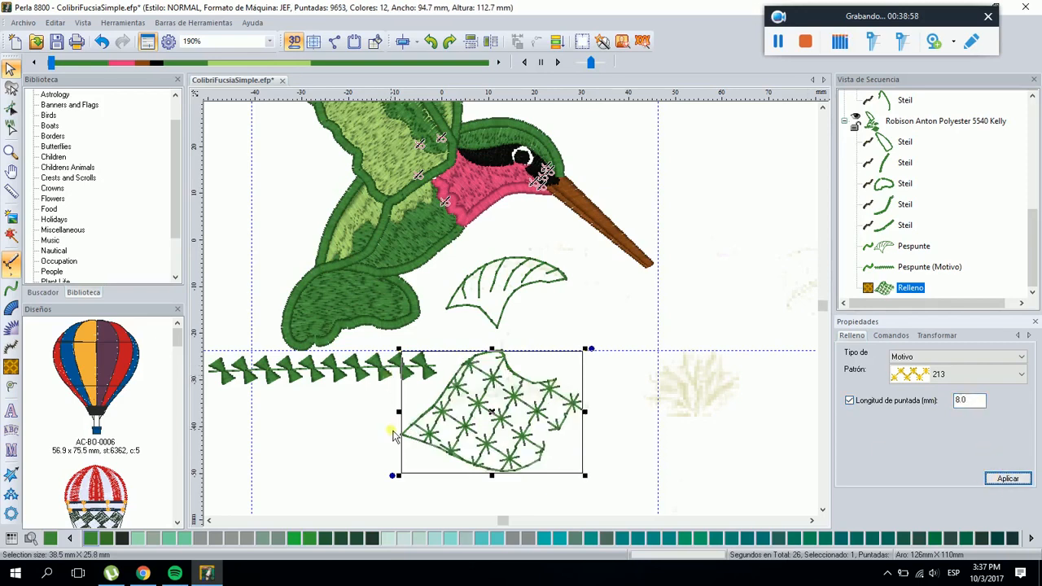
left_click_drag(974, 402, 903, 398)
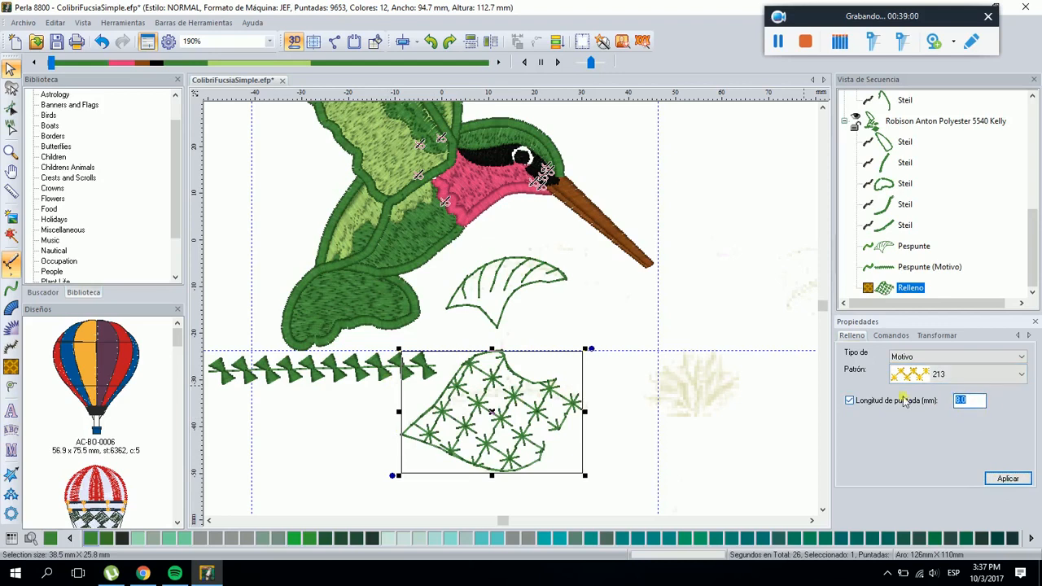
left_click(1008, 478)
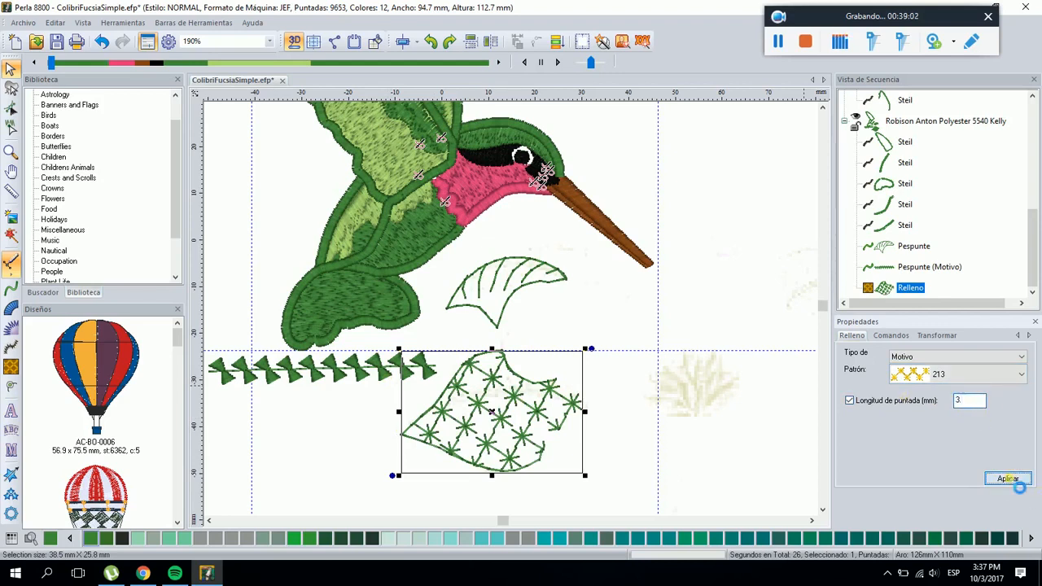
Set the leaf motif fill's stitch length to 5.0 mm and deselect the leaf
left_click_drag(977, 400, 902, 406)
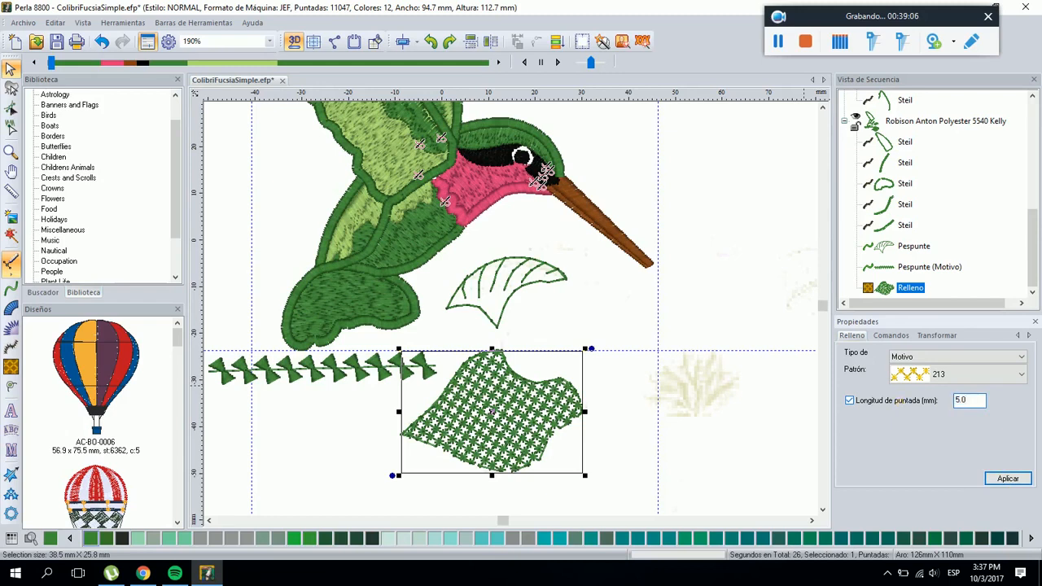
type("5.0")
left_click(1007, 479)
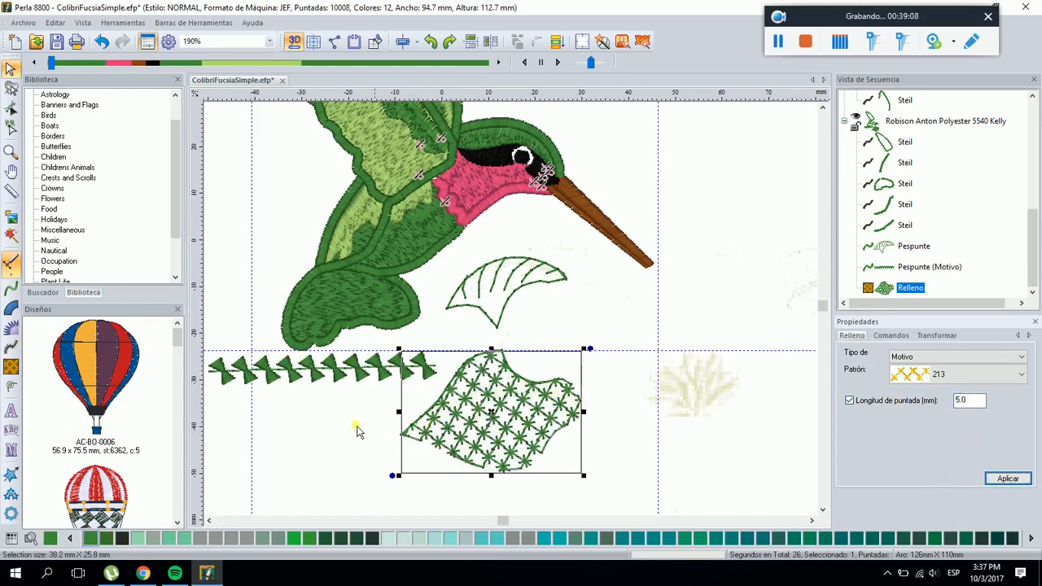
left_click(314, 422)
scroll(314, 421, "down", 1)
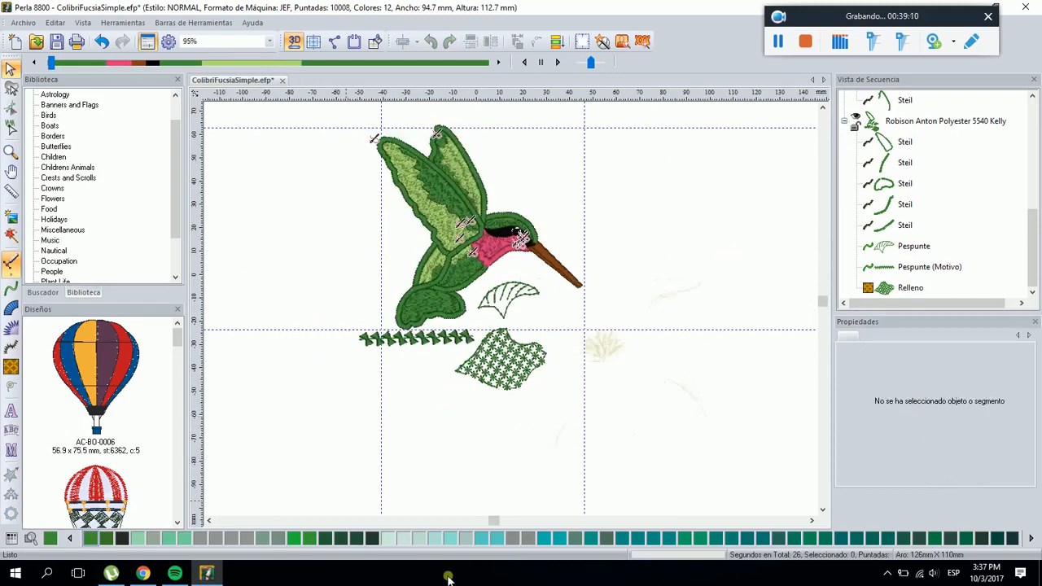
Darken the background image until the whole flower drawing shows again, and return to the selection tool
left_click(12, 216)
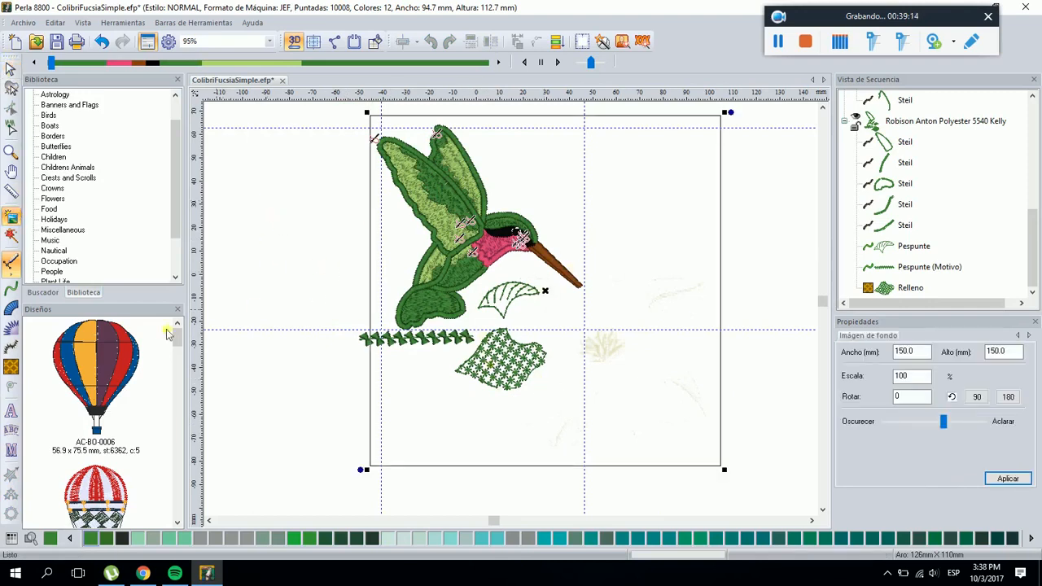
left_click_drag(934, 427, 903, 427)
left_click(1010, 479)
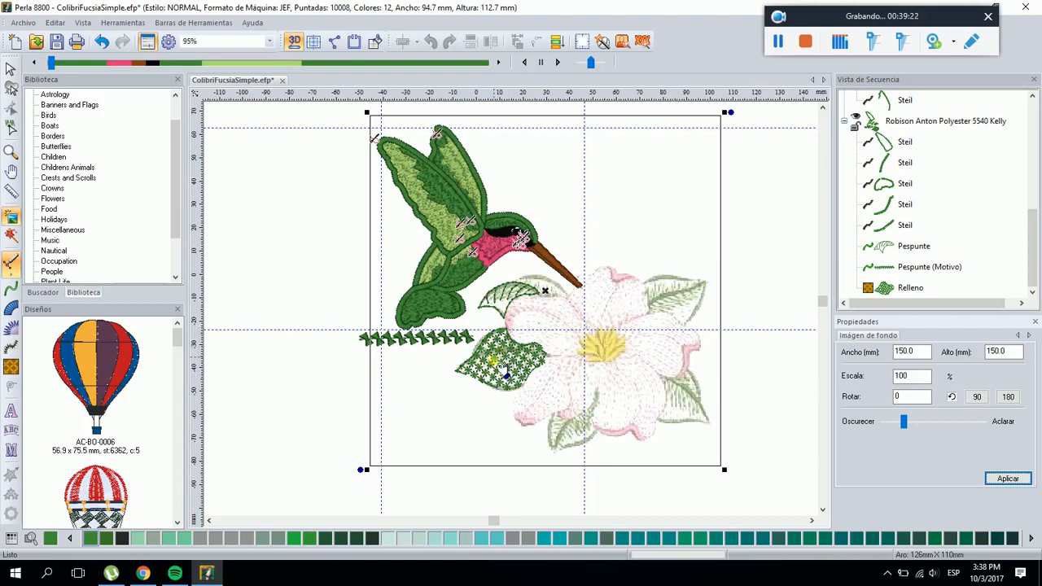
left_click(328, 223)
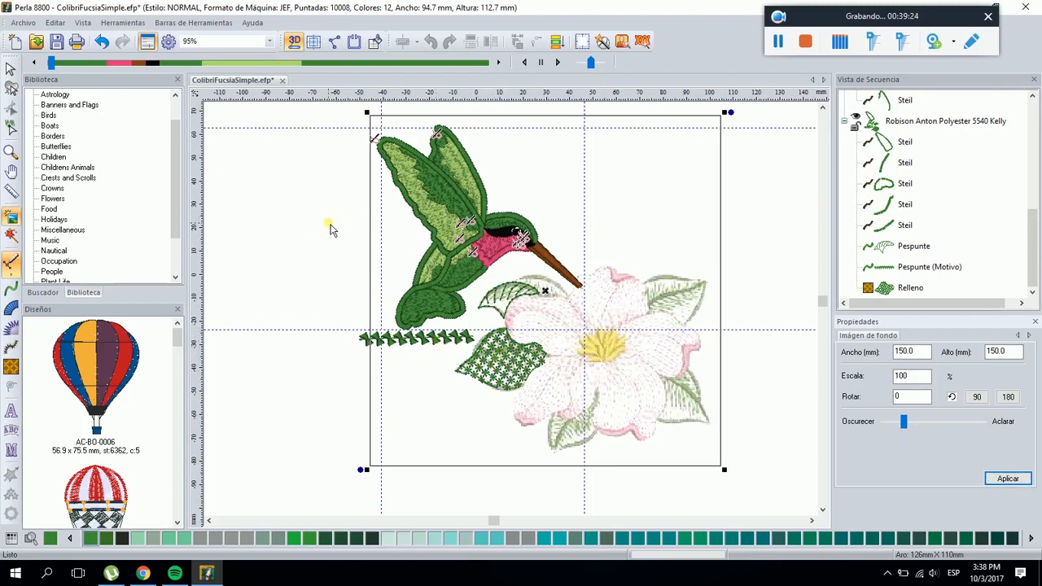
left_click(11, 68)
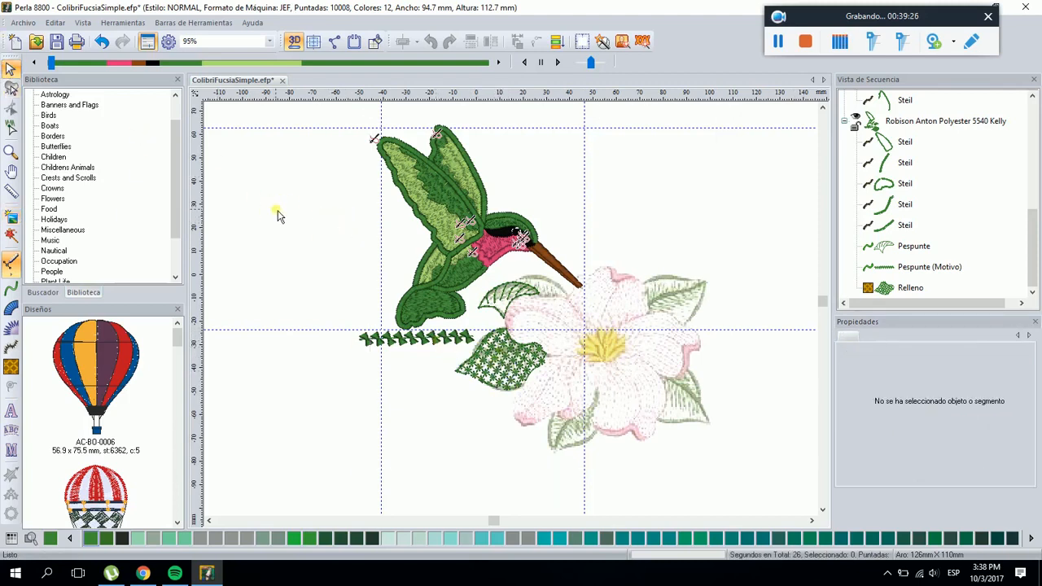
Delete the motif line and the motif-filled leaf, keeping only the running-stitch leaf outline
left_click(419, 346)
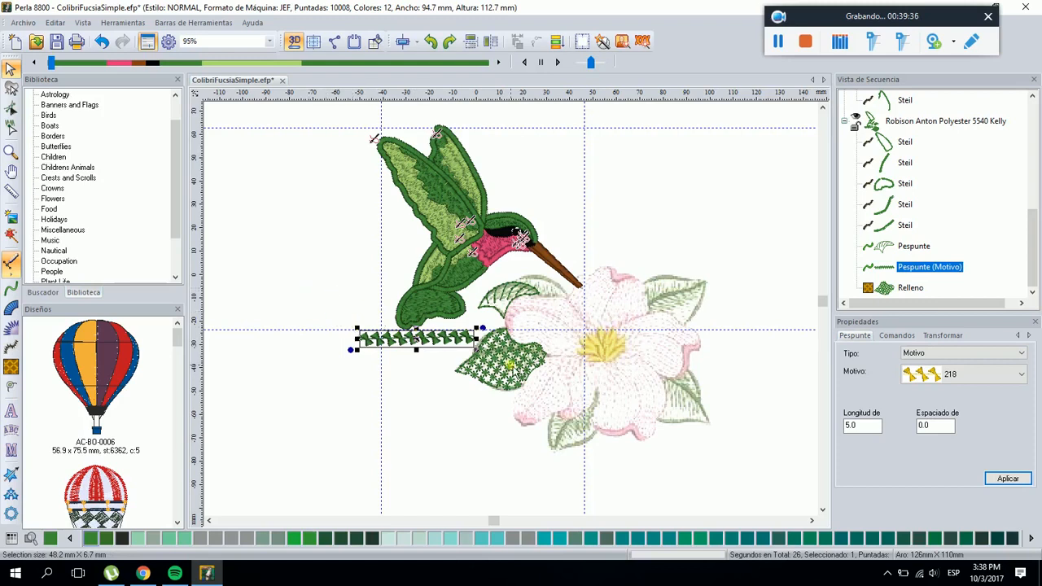
key("Delete")
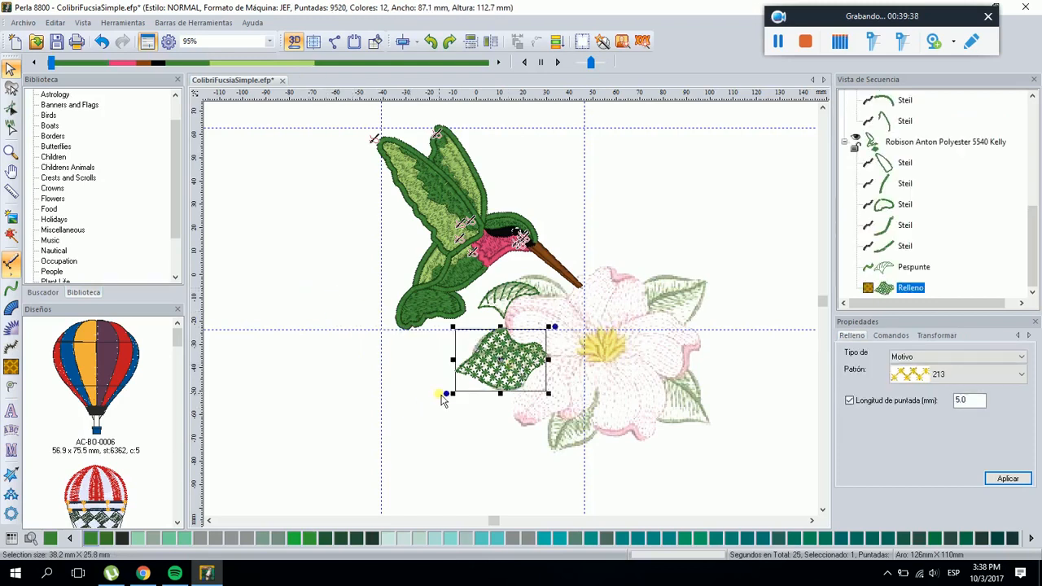
key("Delete")
left_click(244, 212)
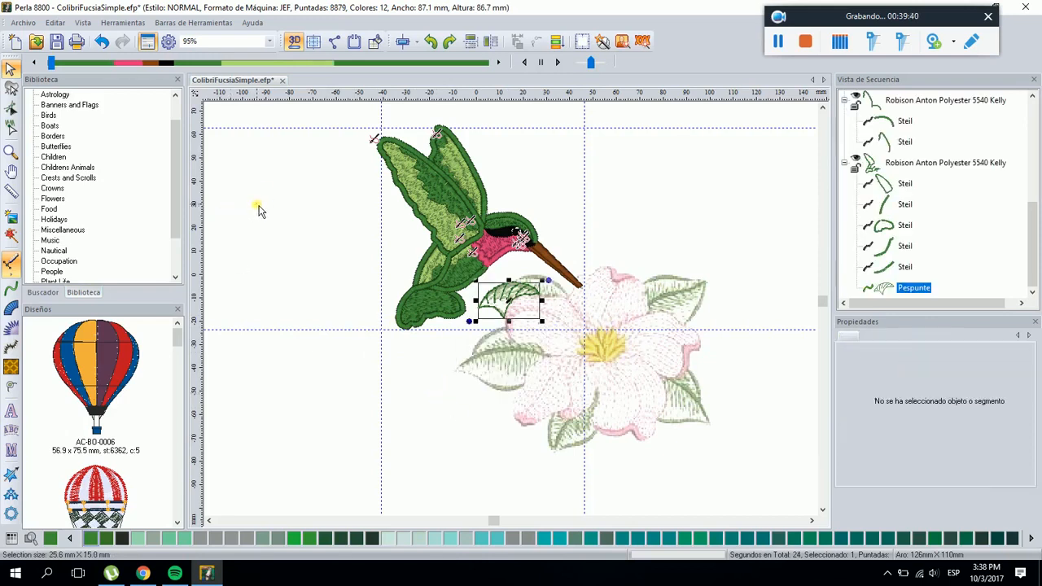
Close the hummingbird design and save its changes
left_click(11, 275)
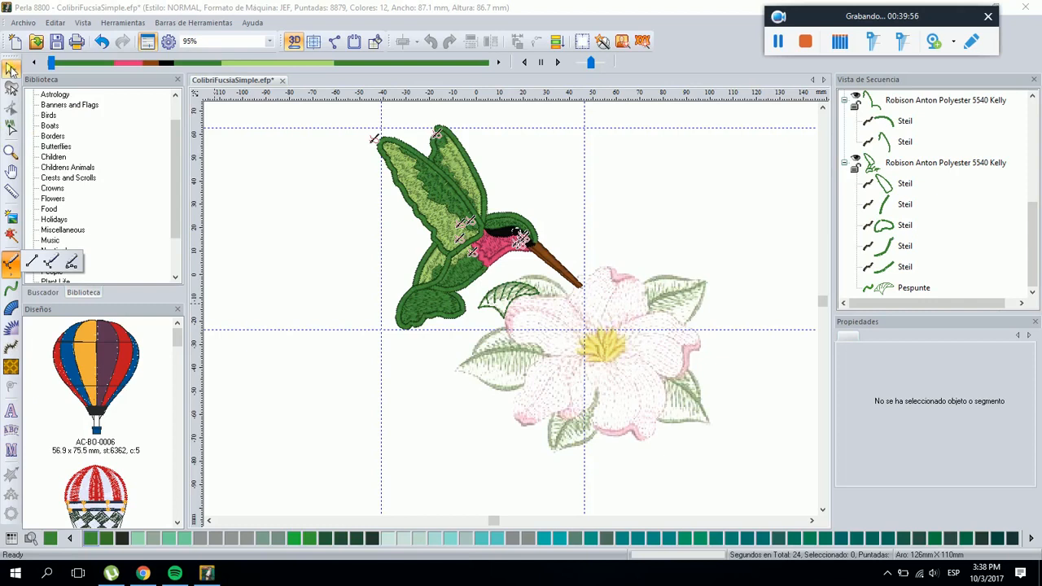
left_click(11, 70)
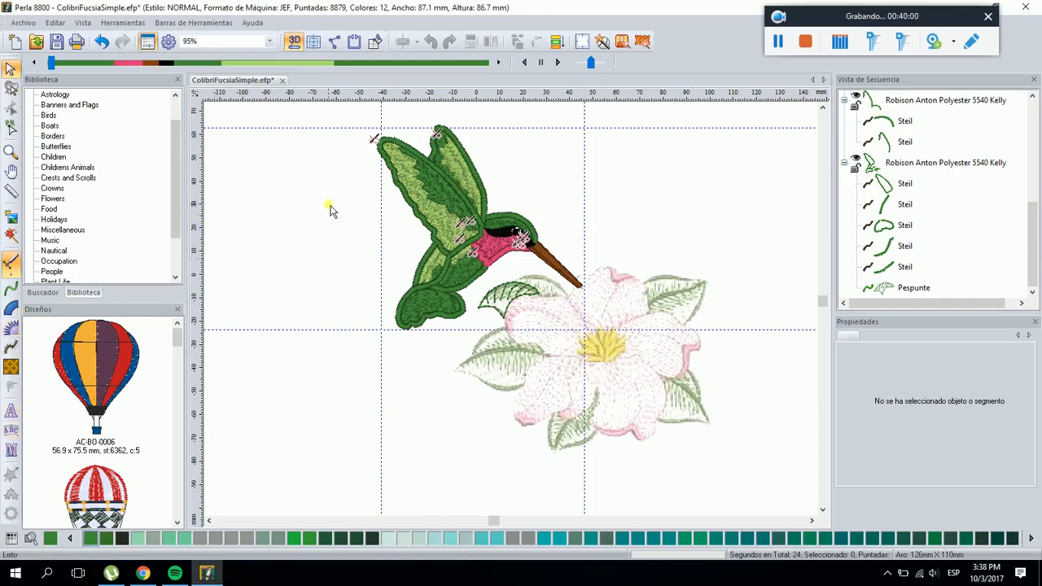
left_click(282, 80)
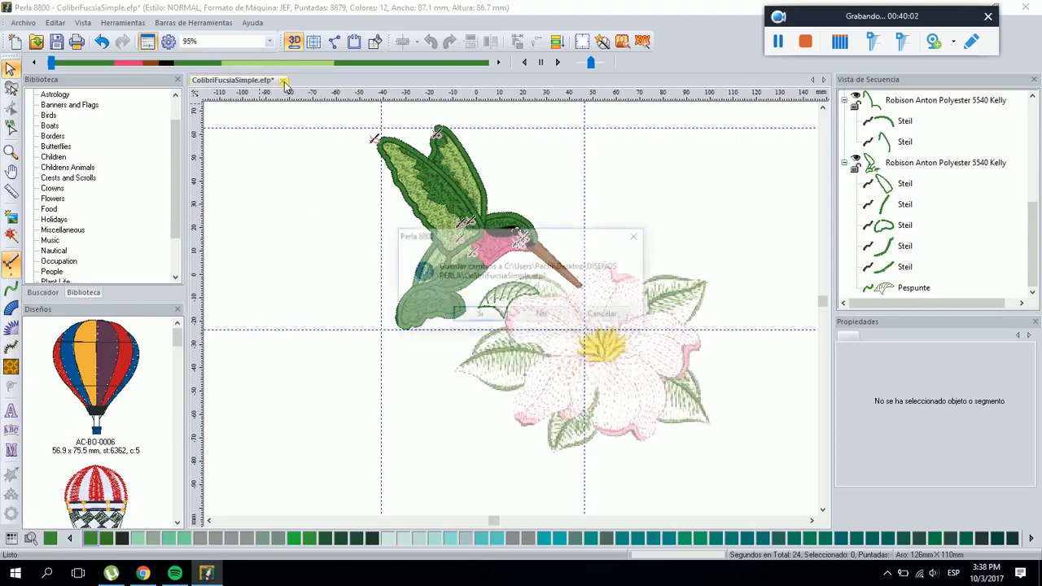
left_click(483, 322)
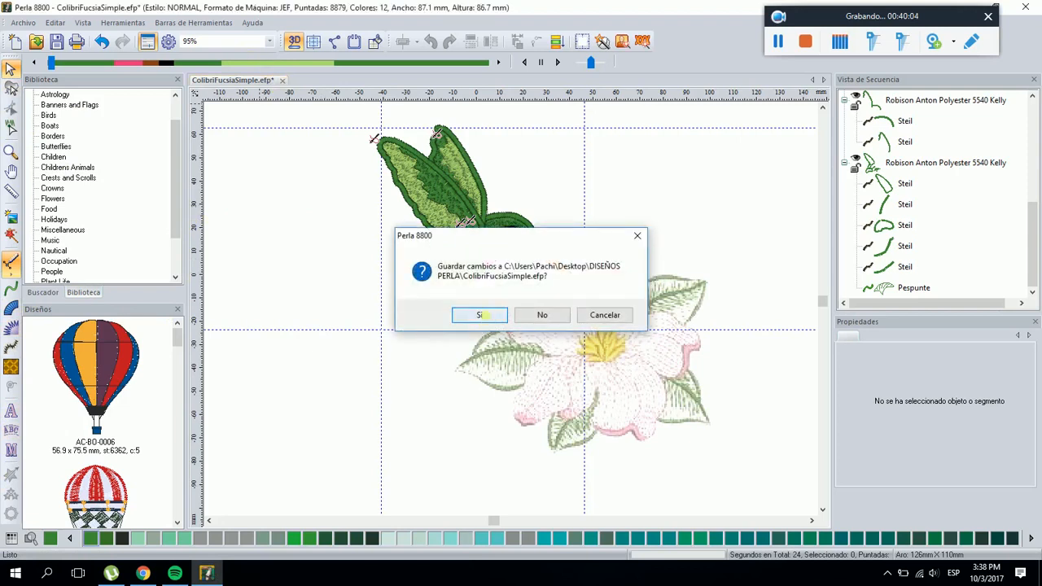
Open the IAMNOT.efp design from the DISEÑOS PERLA folder after previewing the GimmeShelter designs
left_click(36, 41)
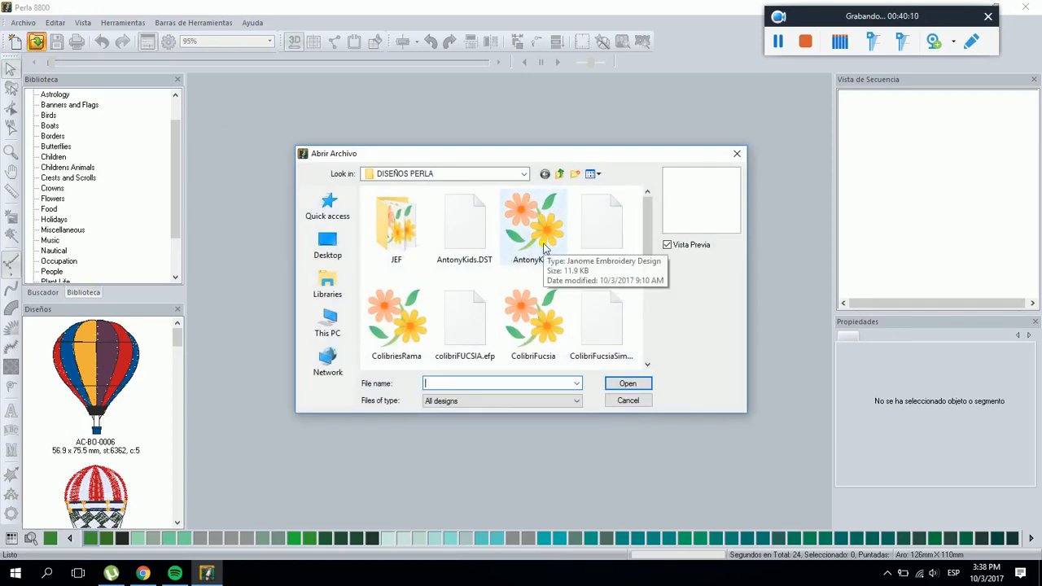
scroll(543, 248, "down", 1)
left_click(533, 332)
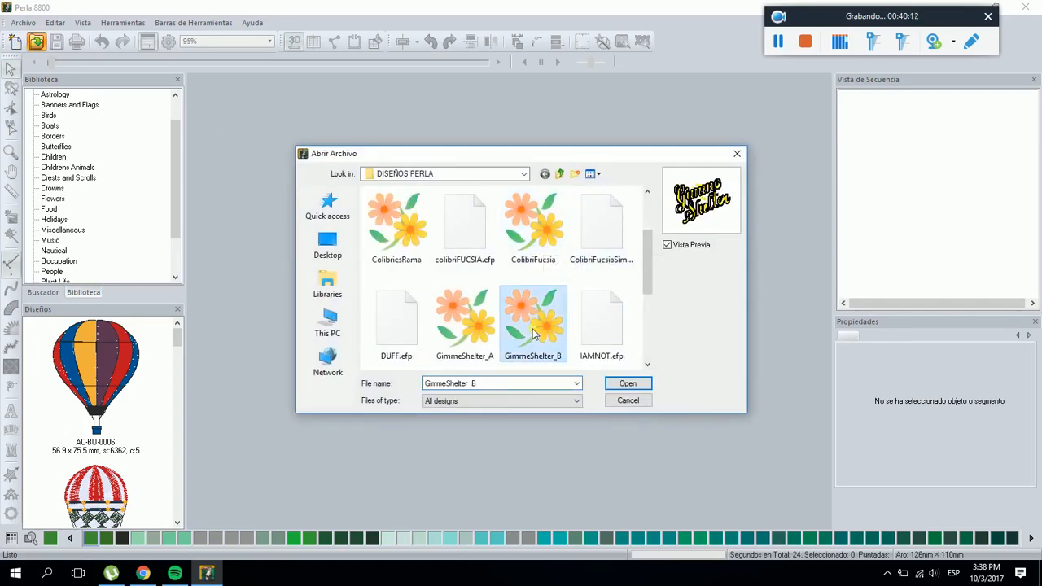
left_click(463, 338)
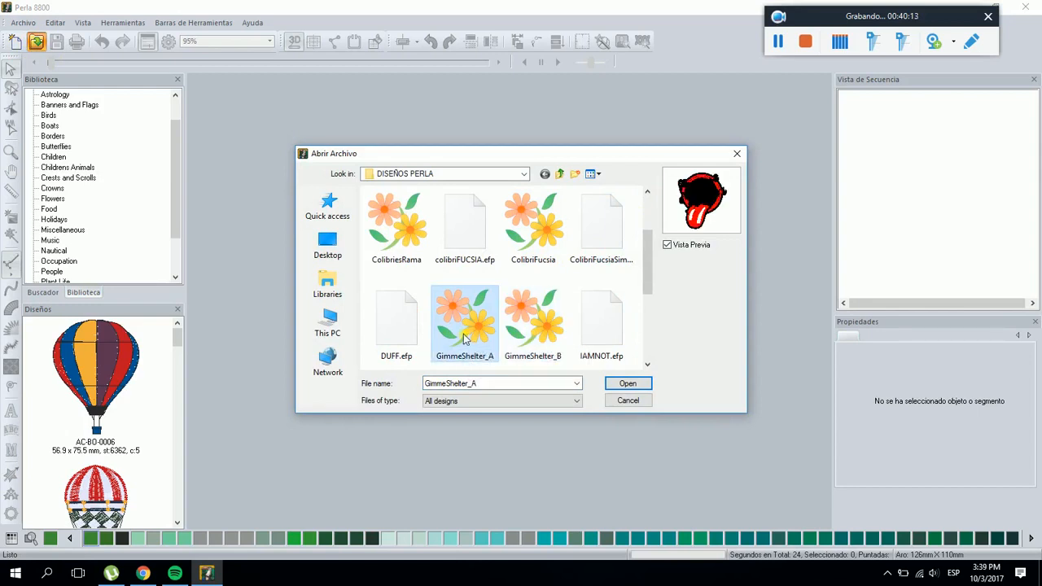
left_click(602, 329)
scroll(602, 330, "down", 1)
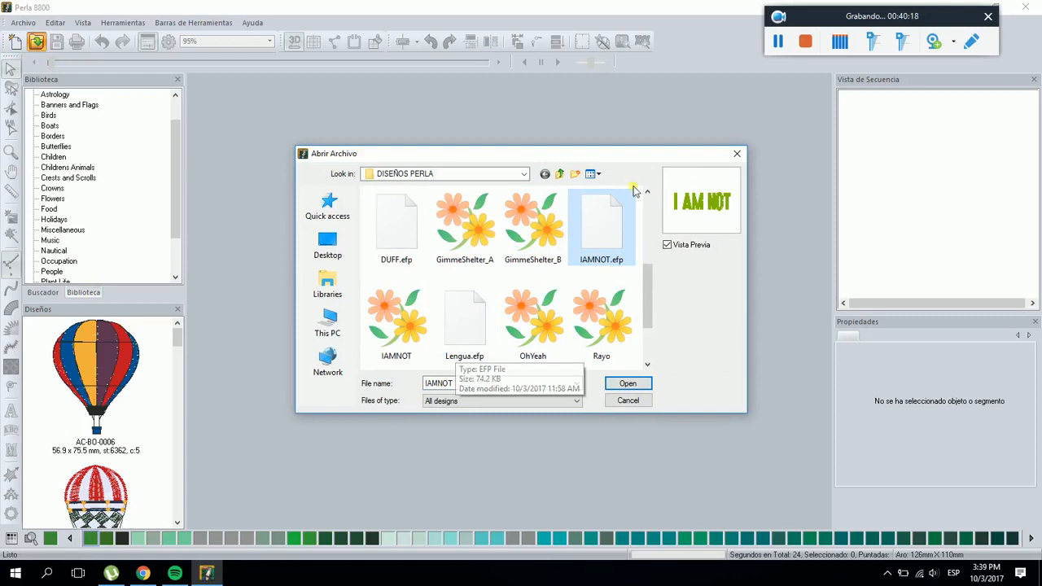
left_click(632, 382)
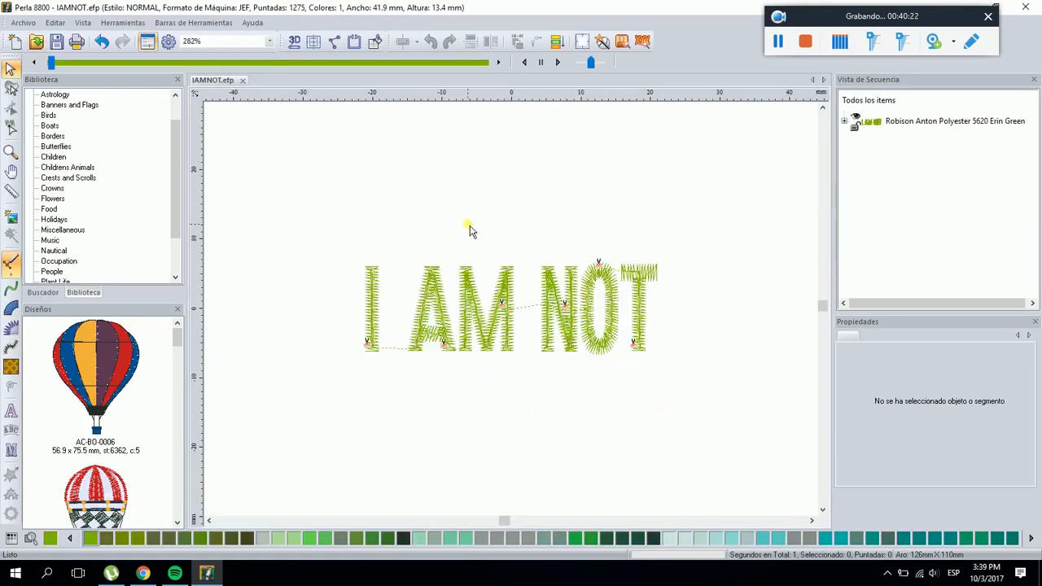
Show the background image and move the green I AM NOT lettering onto the image's I AM NOT line
left_click(12, 219)
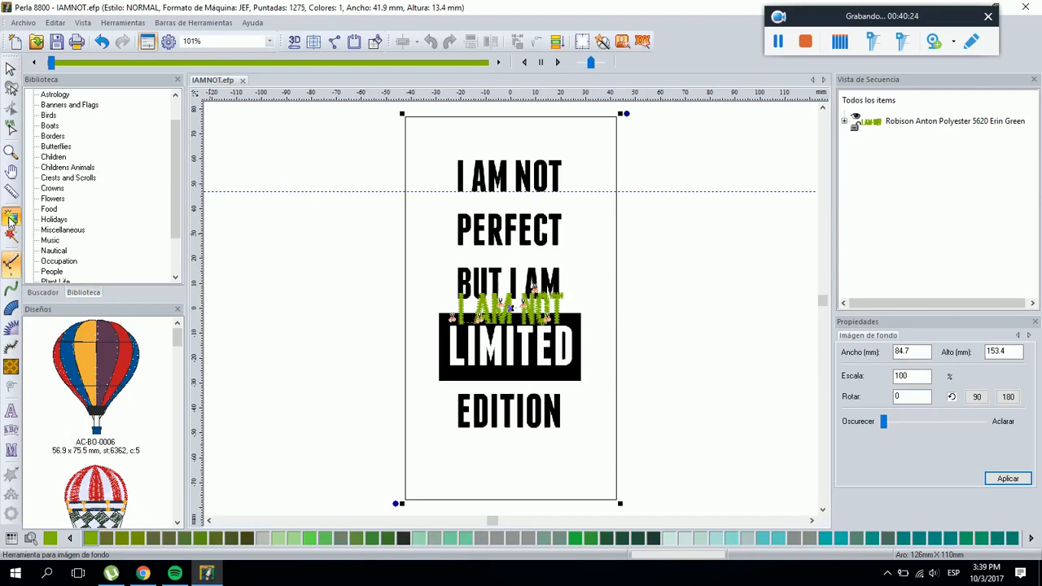
left_click(10, 68)
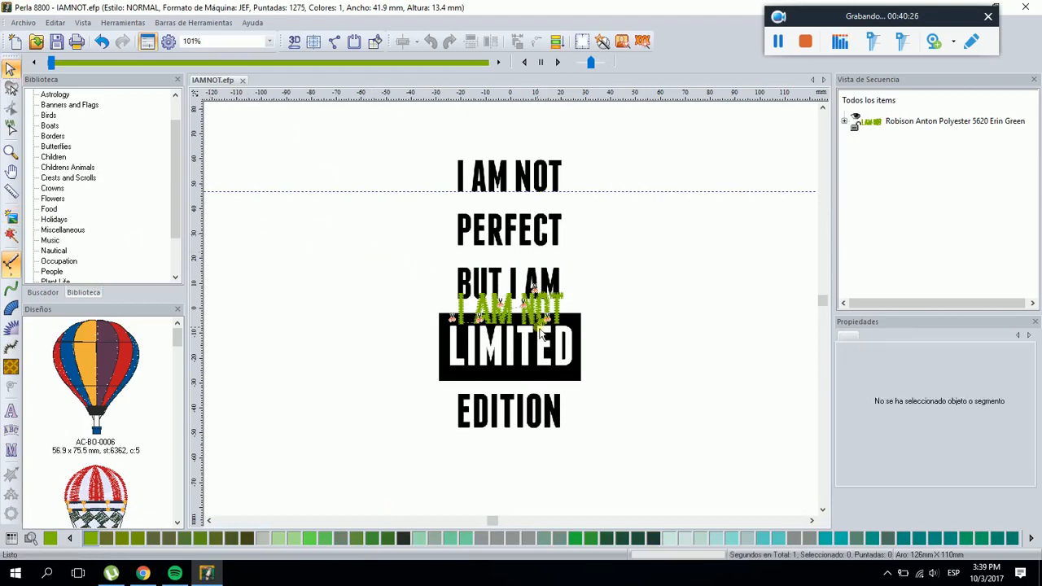
left_click(541, 333)
left_click_drag(538, 330, 534, 197)
left_click(597, 168)
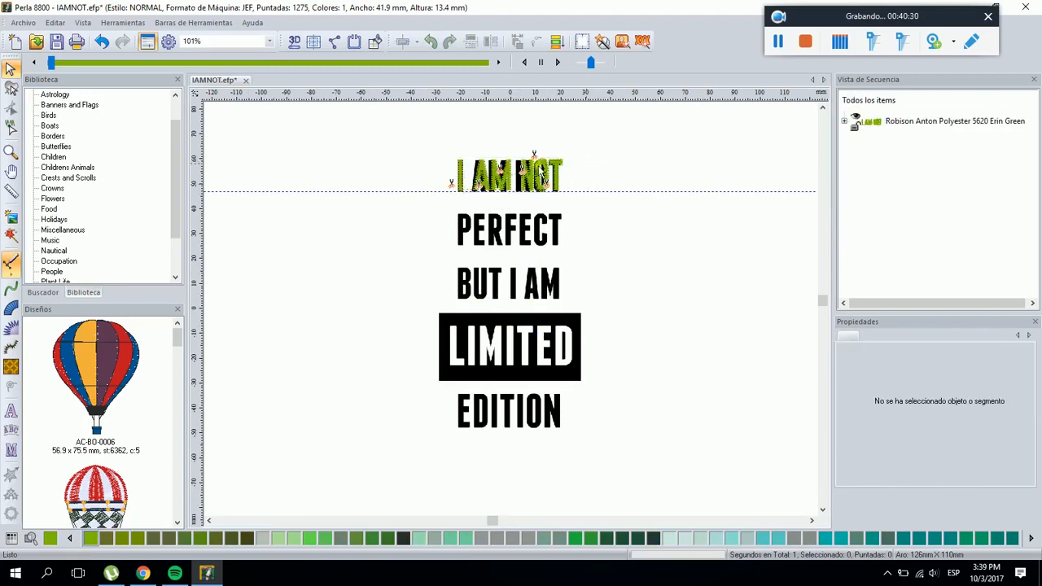
Shift the I AM NOT lettering about 0.9 mm down and left to match the image's letters
left_click(11, 151)
left_click_drag(413, 142, 656, 287)
left_click_drag(281, 168, 664, 453)
left_click(10, 68)
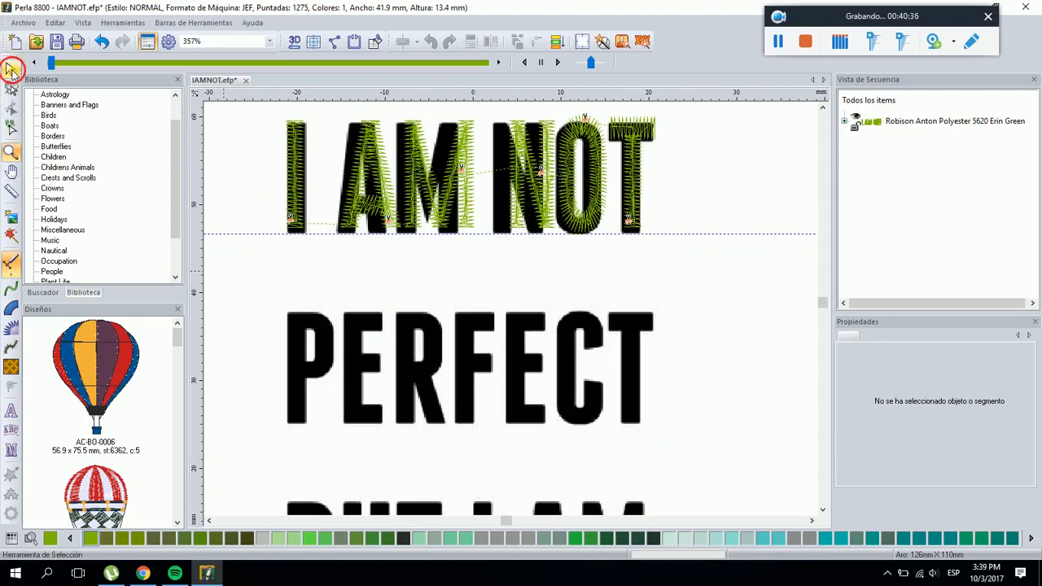
left_click(353, 206)
left_click_drag(377, 189, 371, 184)
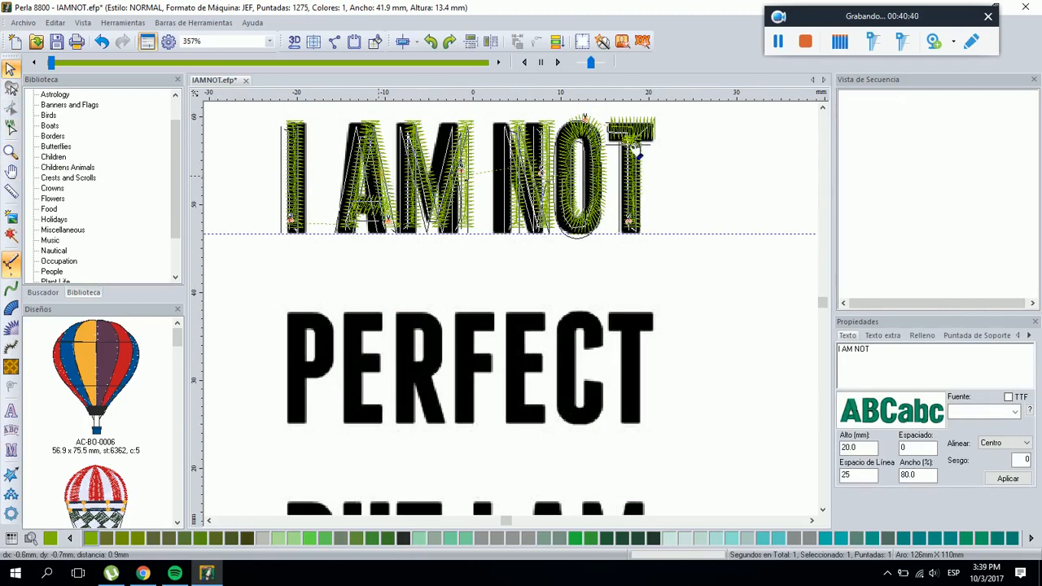
left_click(696, 138)
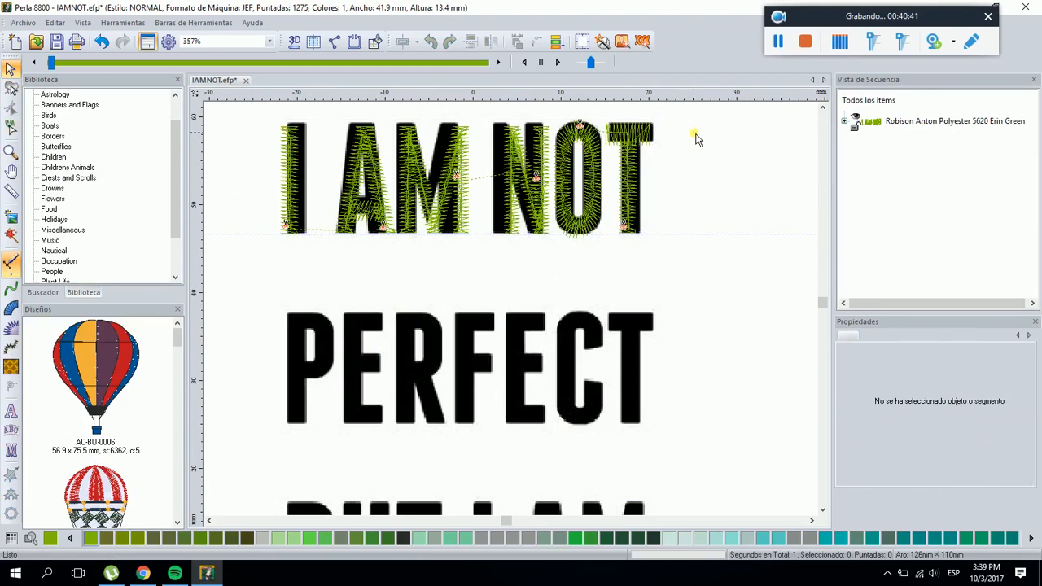
left_click(511, 186)
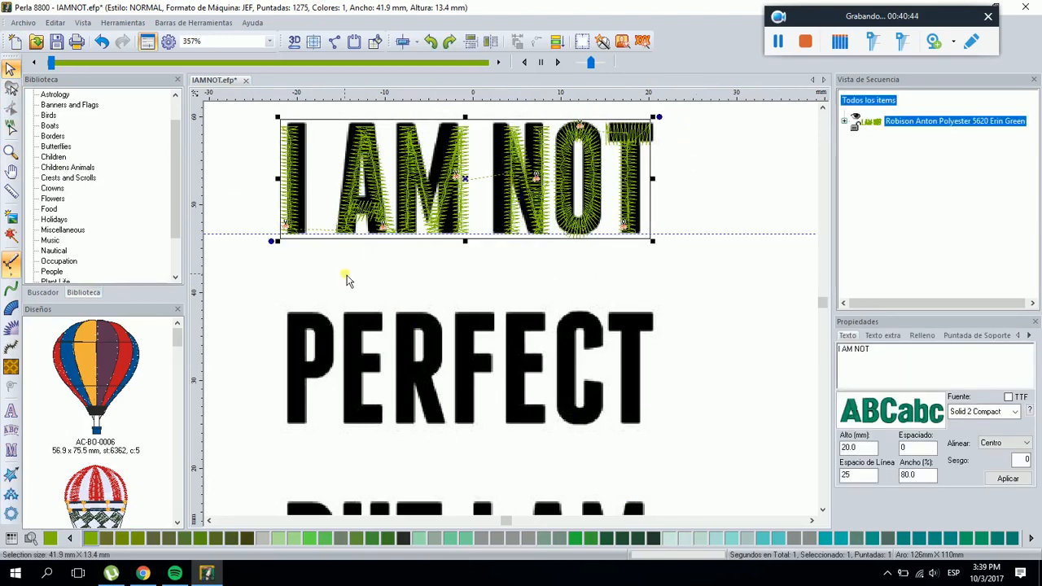
left_click(242, 186)
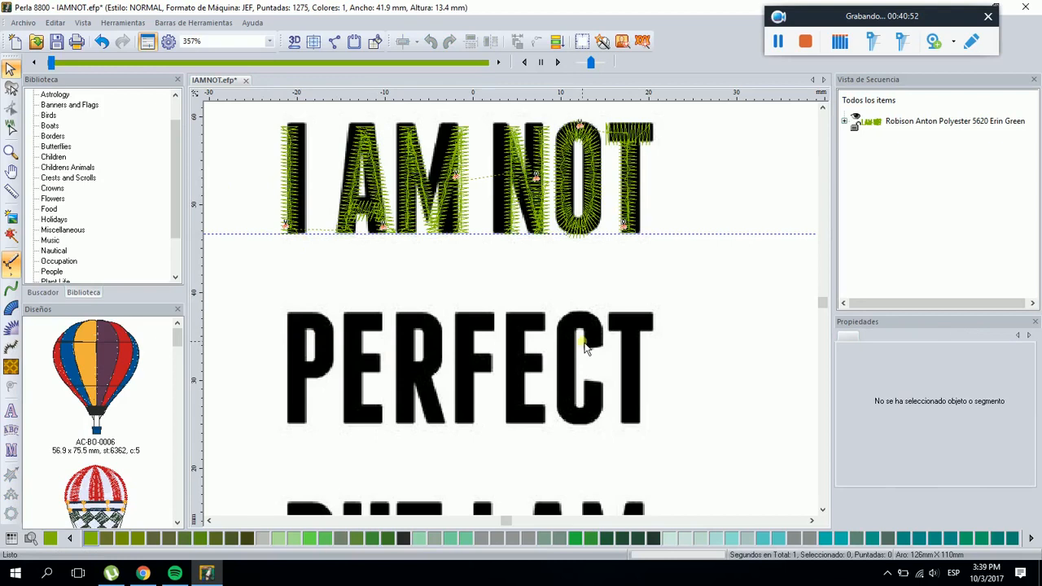
Add a new text object reading PERFECT over the background image's PERFECT line
left_click(10, 415)
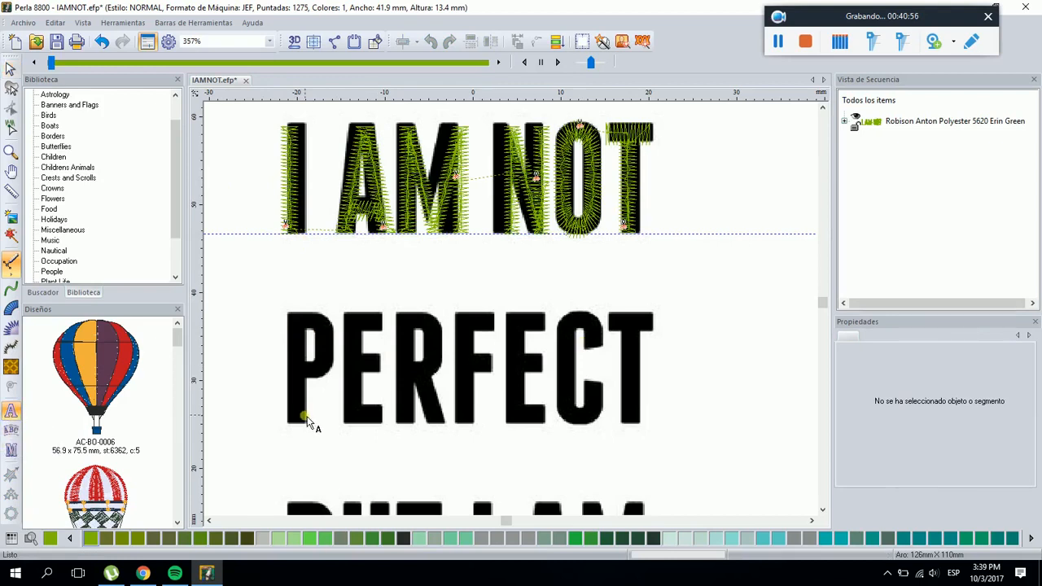
left_click(323, 441)
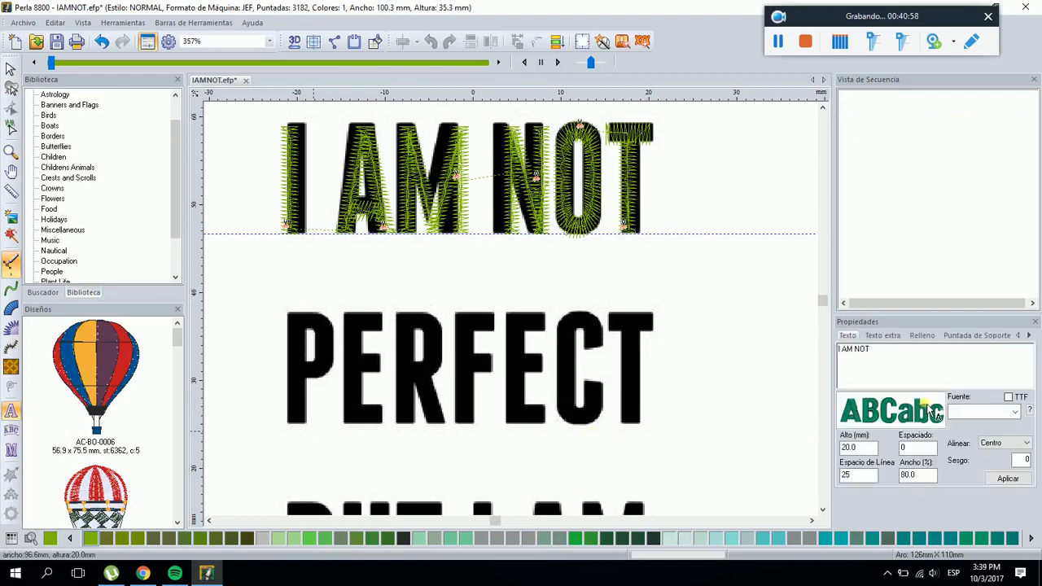
left_click_drag(913, 368, 852, 369)
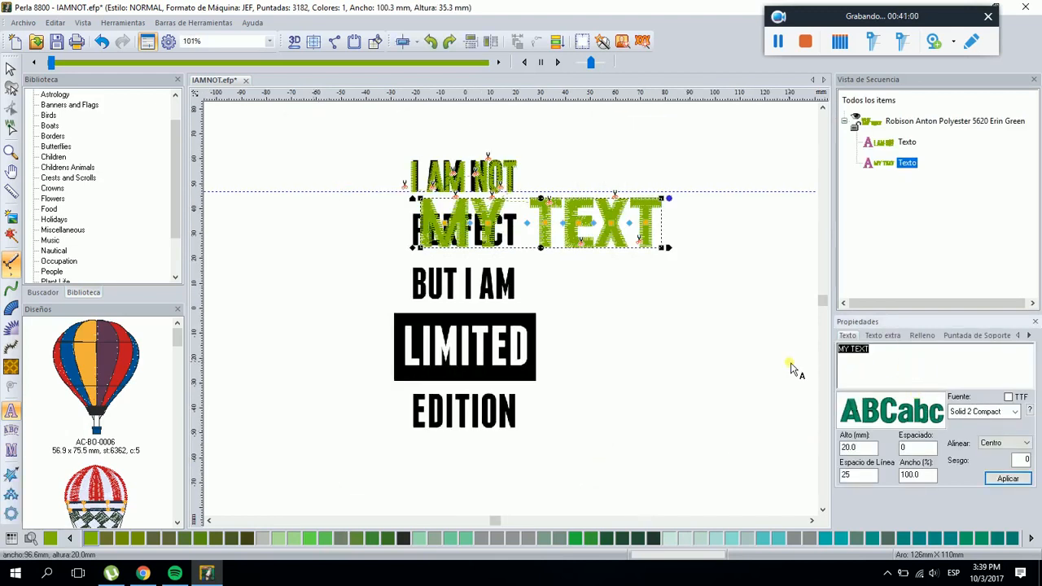
type("PERFECT")
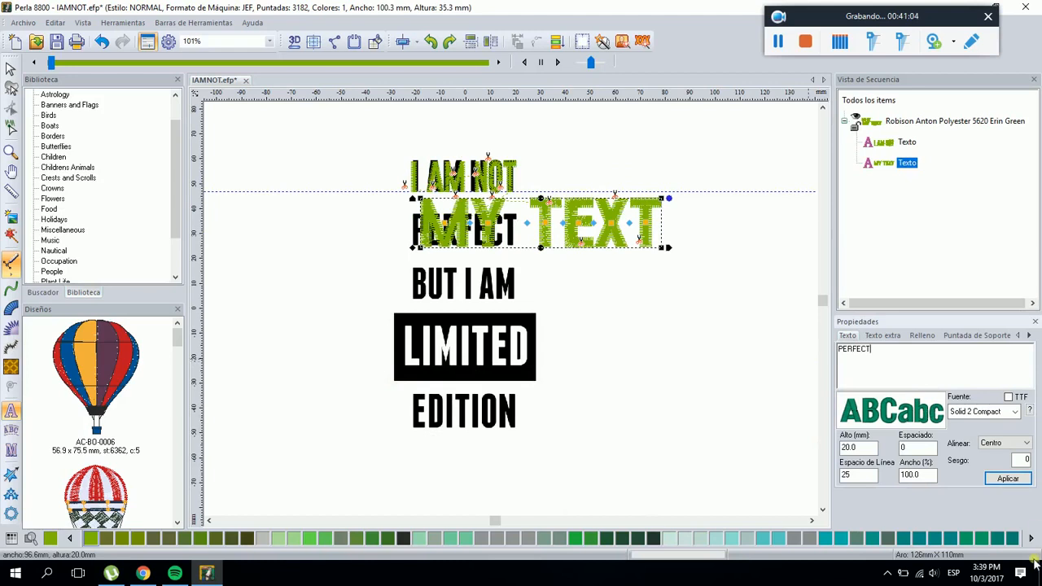
left_click(1008, 479)
Try tapering the PERFECT lettering by pulling in its upper corner at the T, and undo the distortion
left_click(12, 152)
left_click_drag(358, 147, 721, 284)
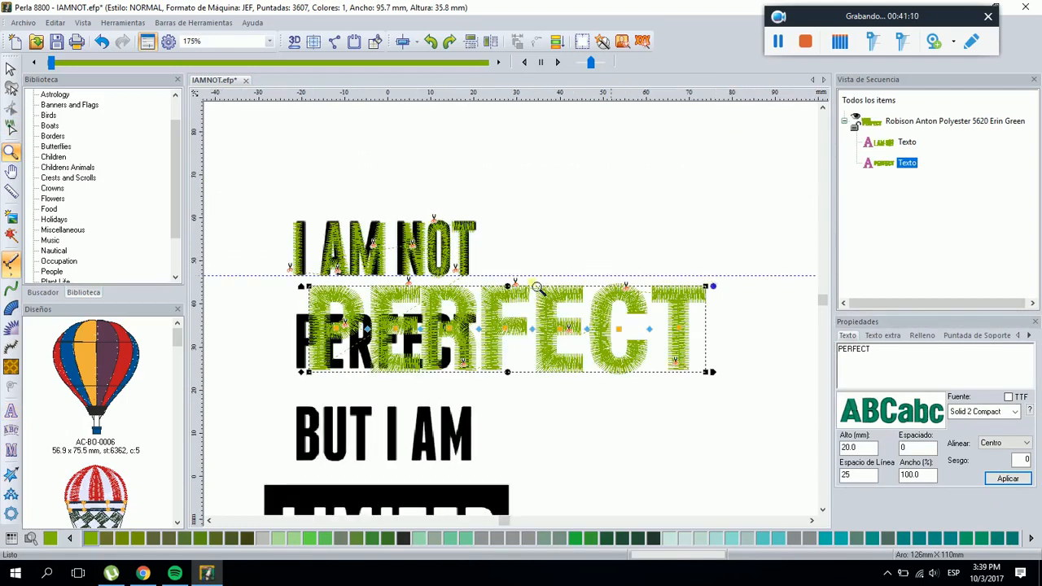
left_click(11, 412)
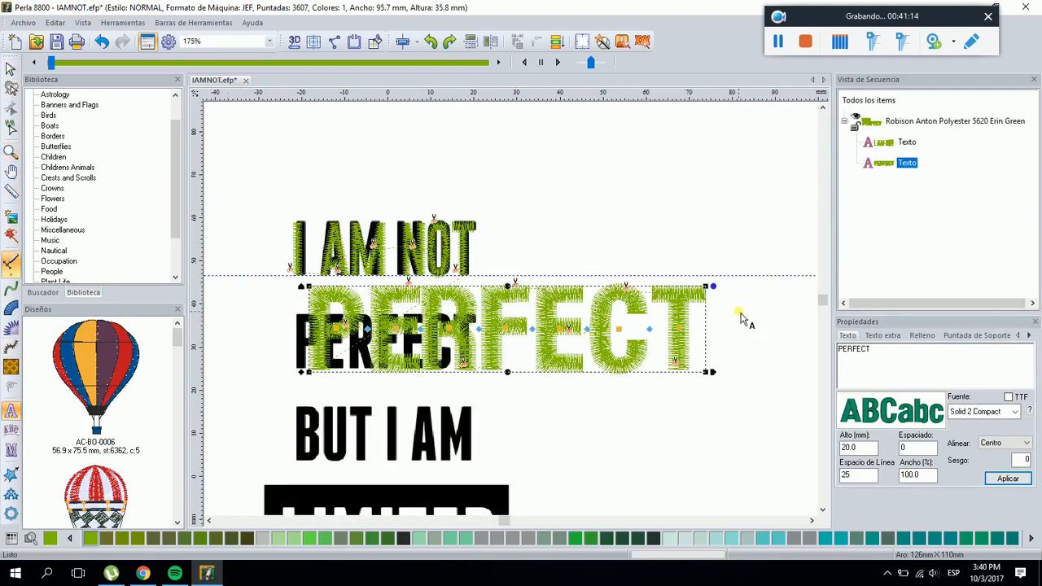
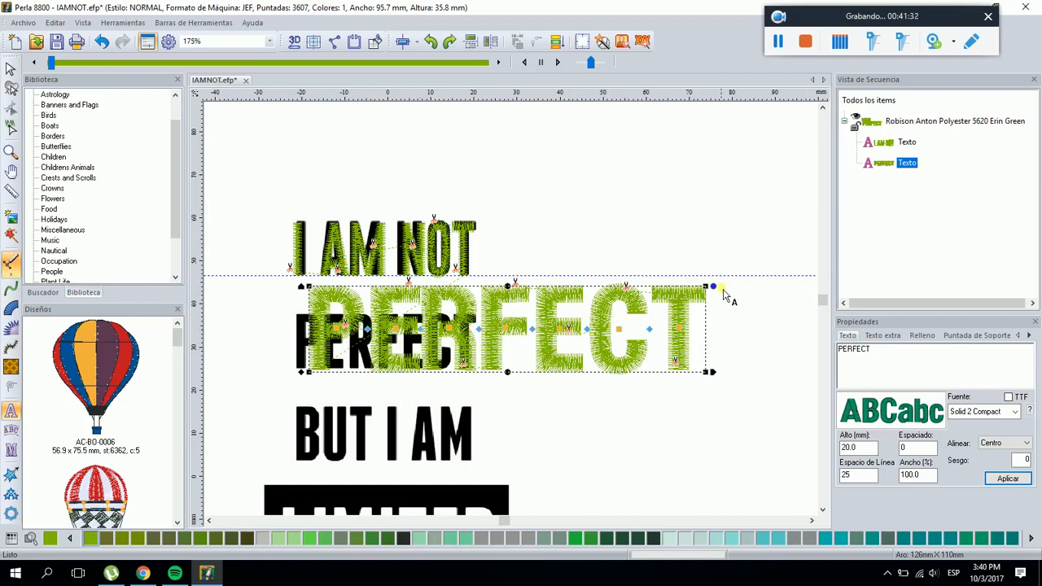
left_click_drag(706, 287, 546, 323)
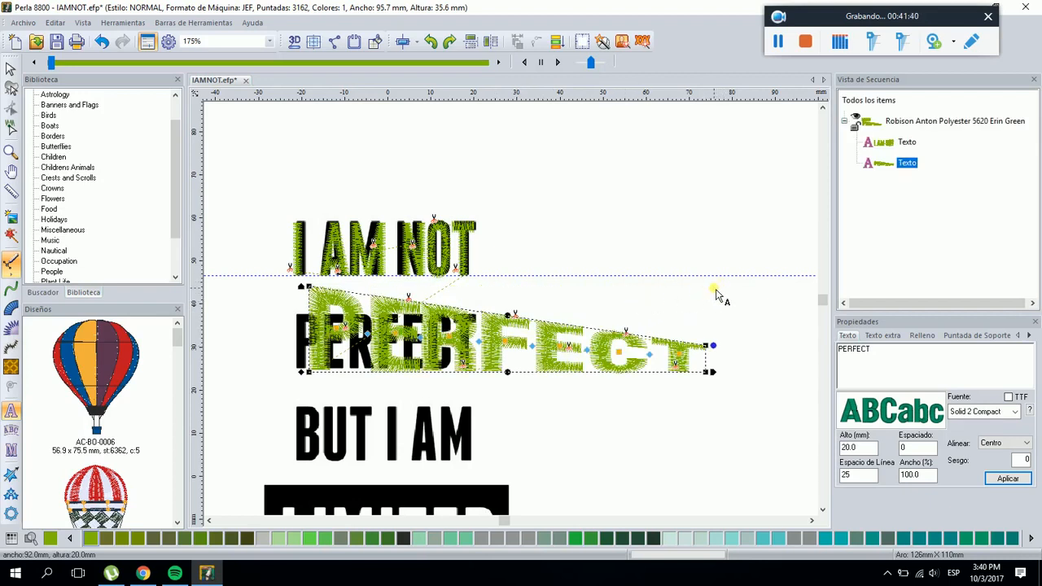
left_click(101, 46)
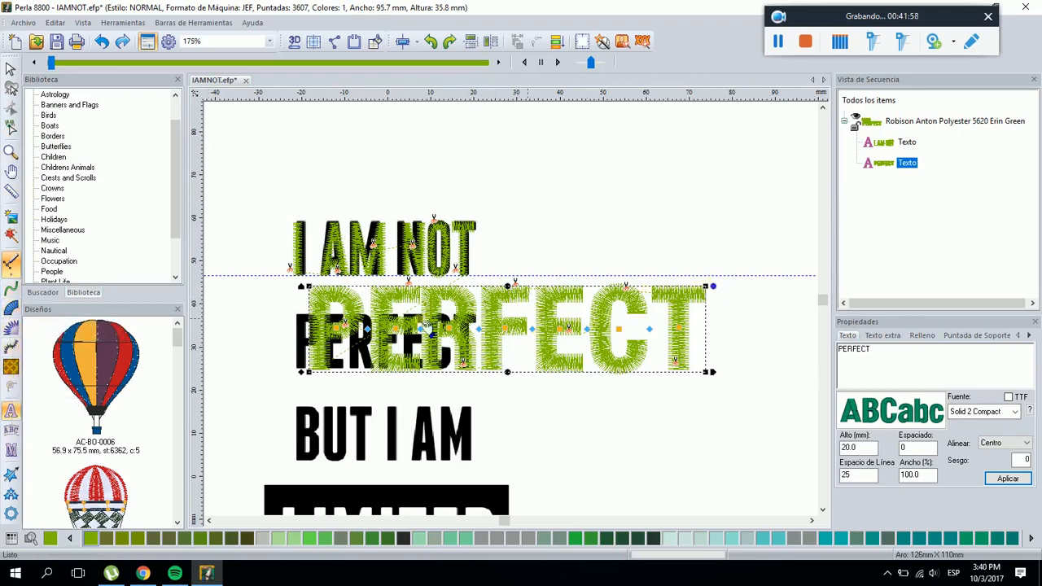
Scale the whole PERFECT lettering down to about 59.1 × 13.5 mm and shift it about 2.9 mm toward the start of the image's word
left_click(8, 71)
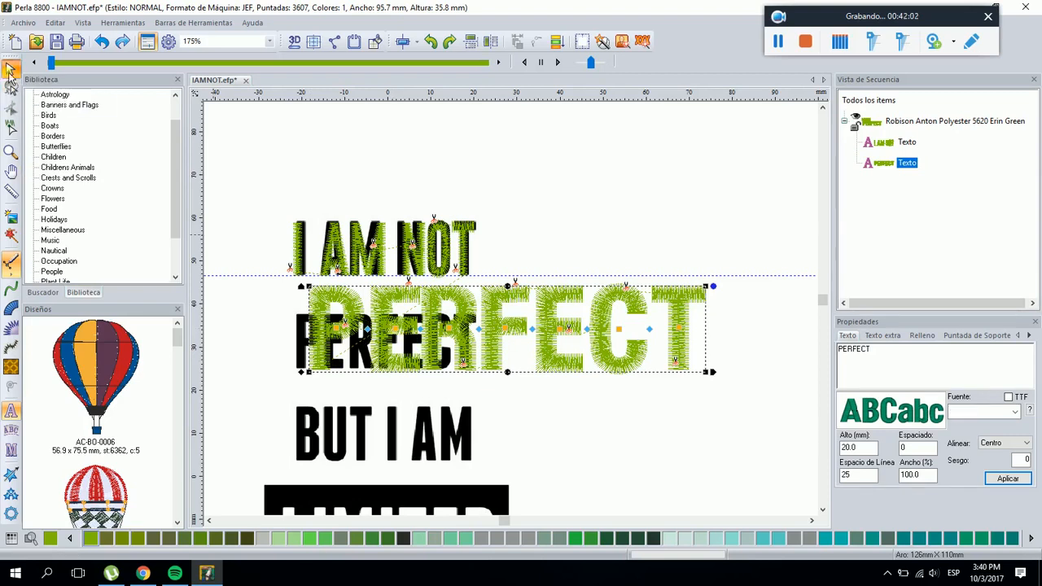
left_click(705, 283)
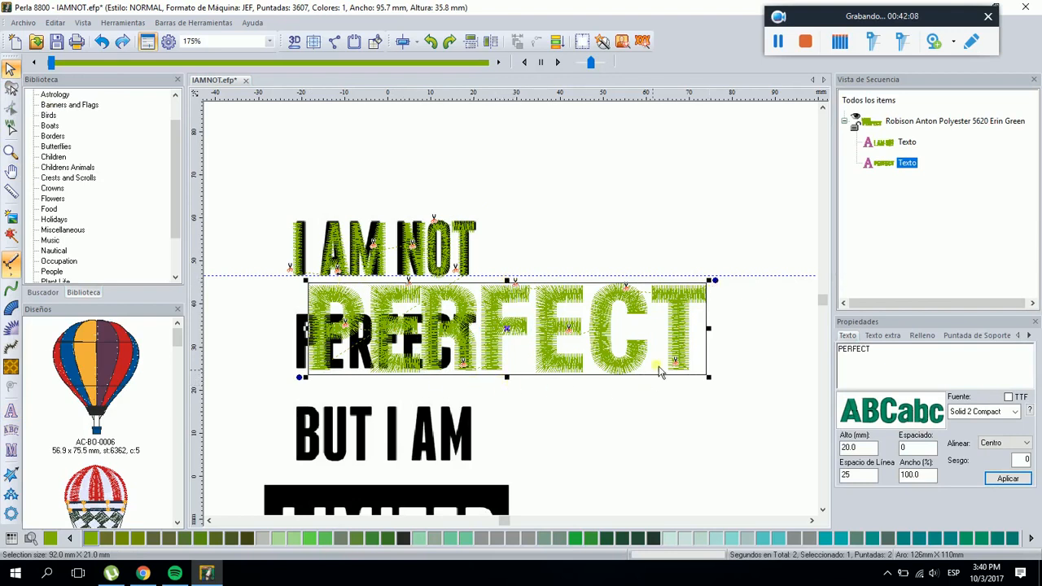
left_click_drag(712, 281, 565, 315)
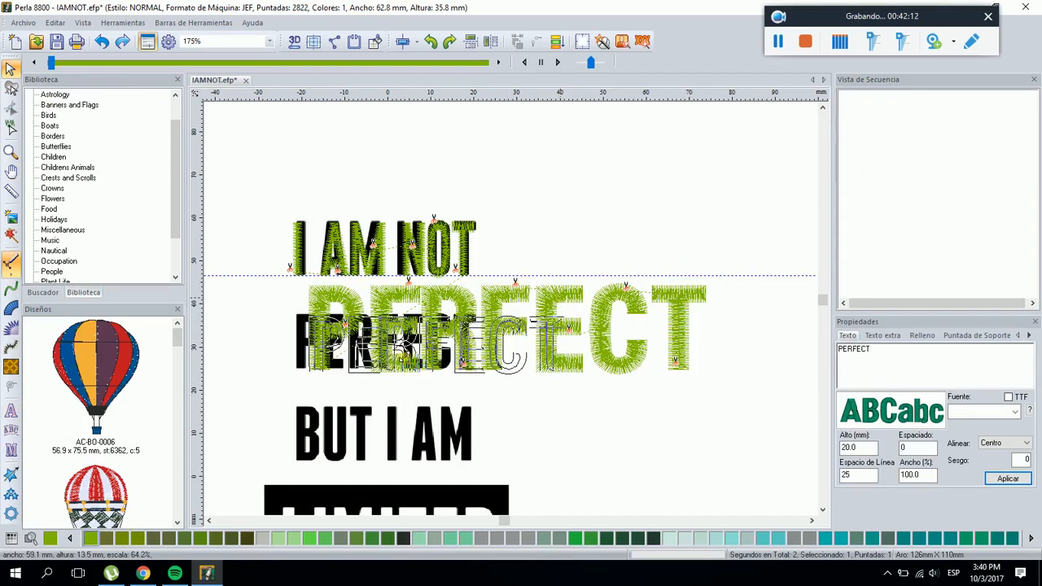
left_click_drag(419, 355, 399, 345)
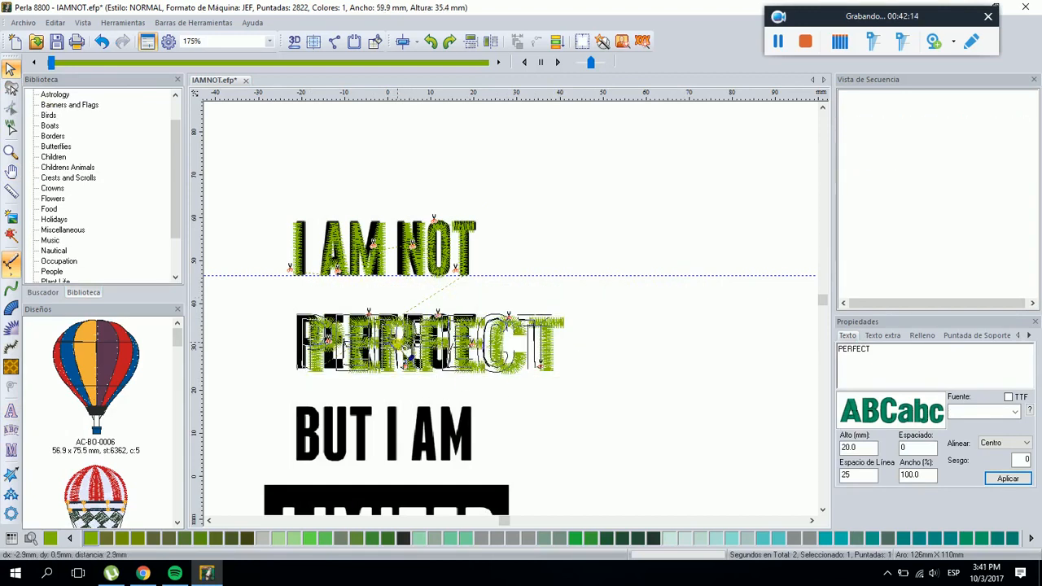
scroll(333, 335, "up", 1)
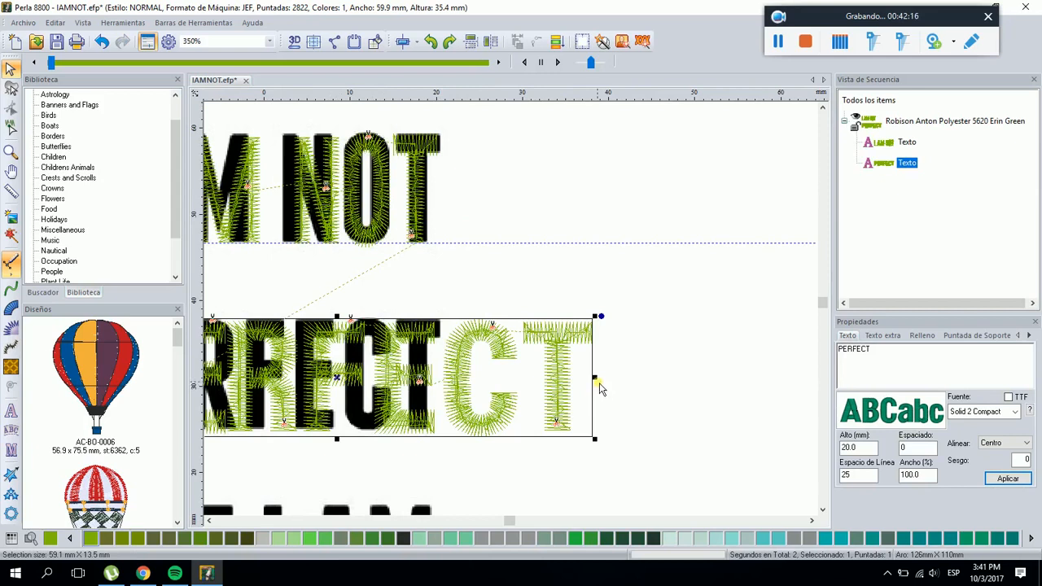
Narrow the PERFECT lettering to about 41.7 mm wide and reduce its height to about 13.0 mm to match the image
left_click_drag(596, 379, 445, 374)
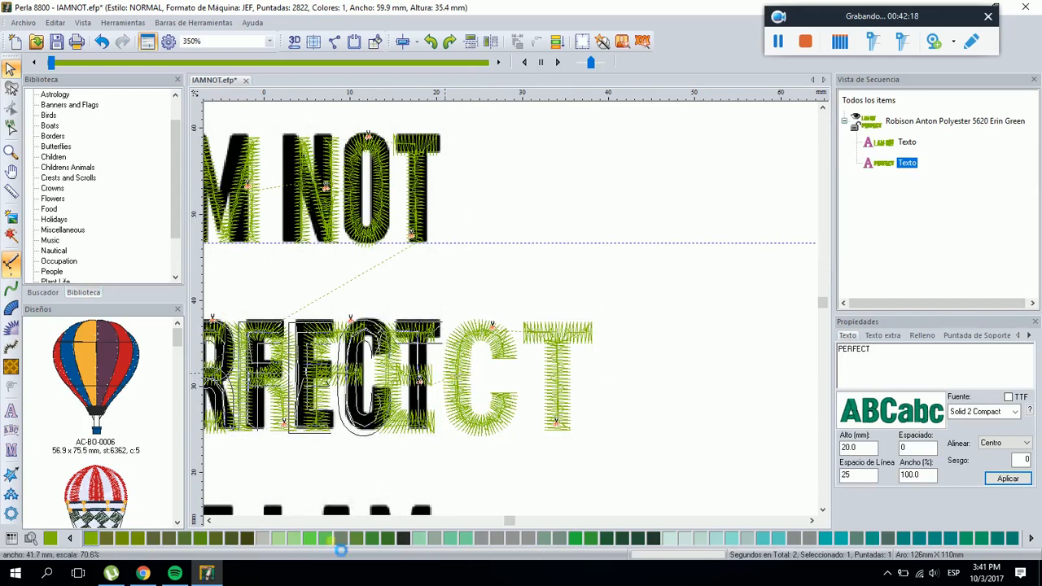
left_click(209, 520)
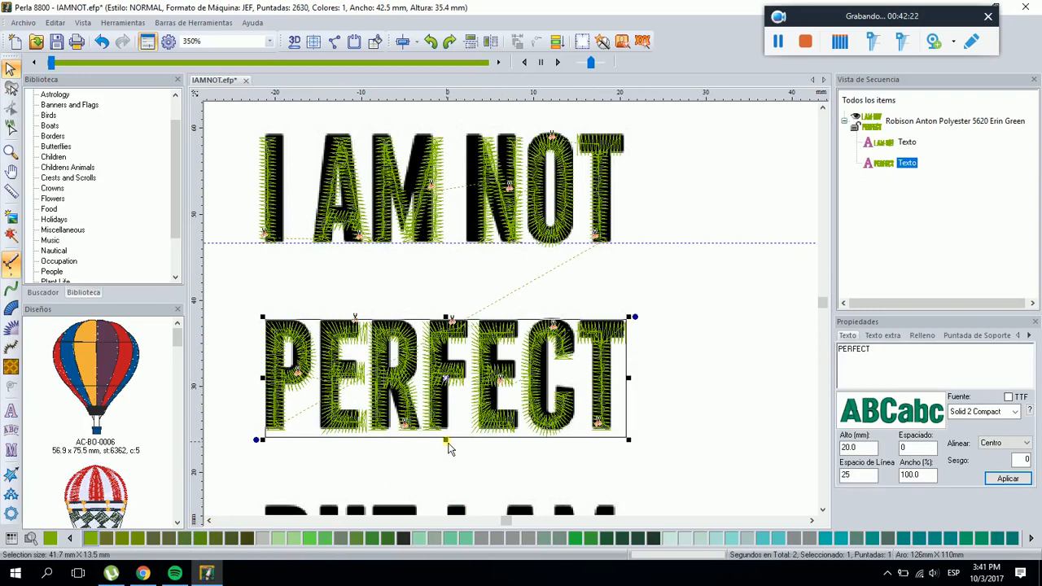
left_click(447, 442)
left_click(441, 430)
left_click_drag(446, 440, 451, 442)
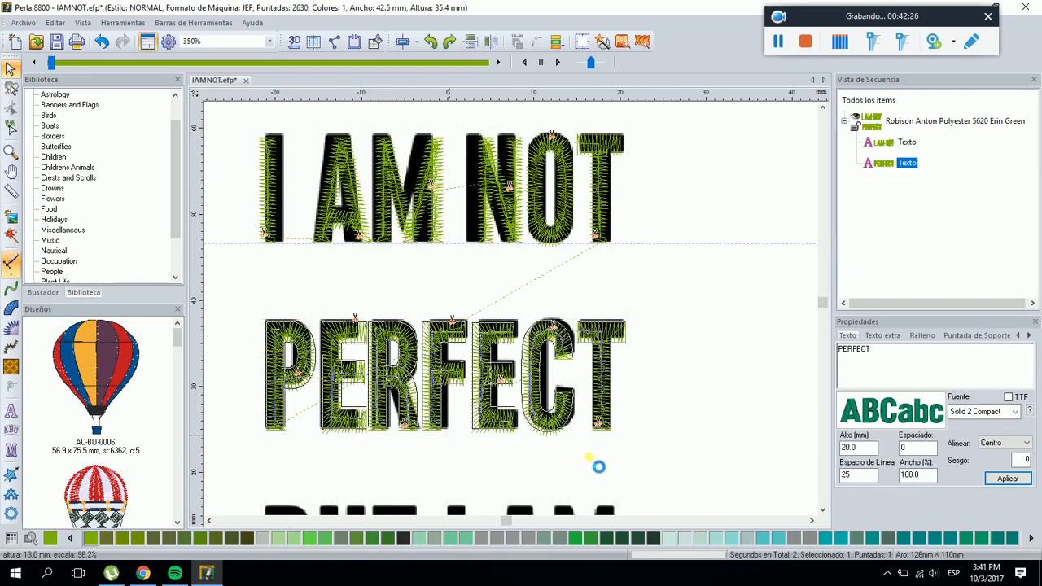
left_click(675, 398)
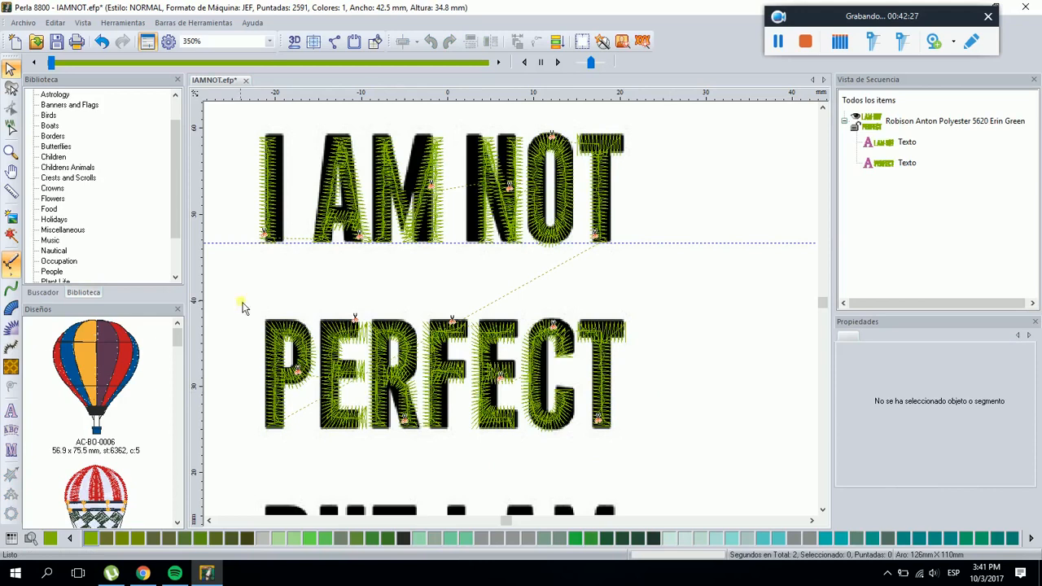
Try moving the letter C above the rest of PERFECT and shrinking it individually, and undo both changes
left_click(337, 322)
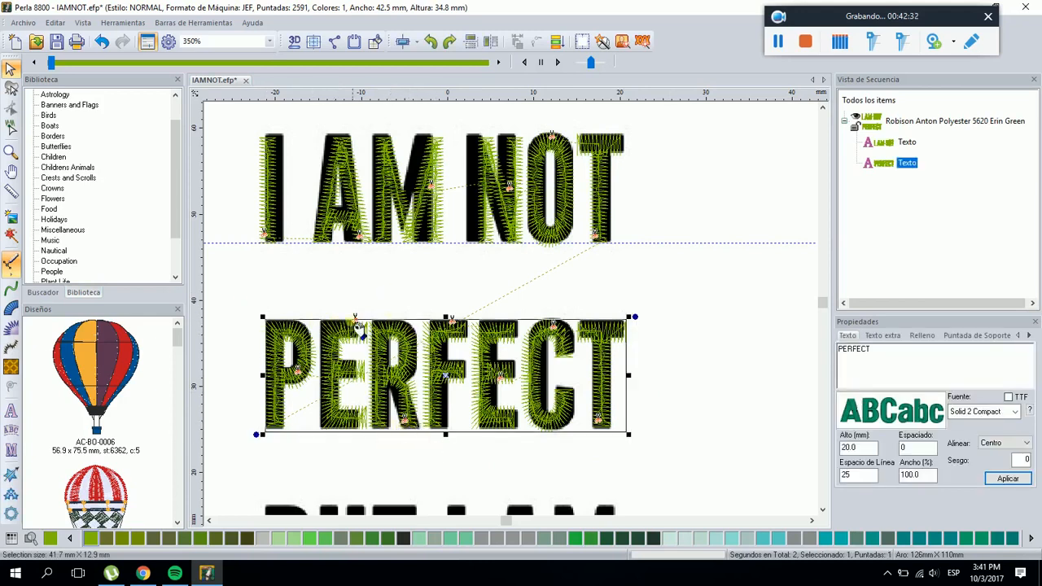
left_click(18, 413)
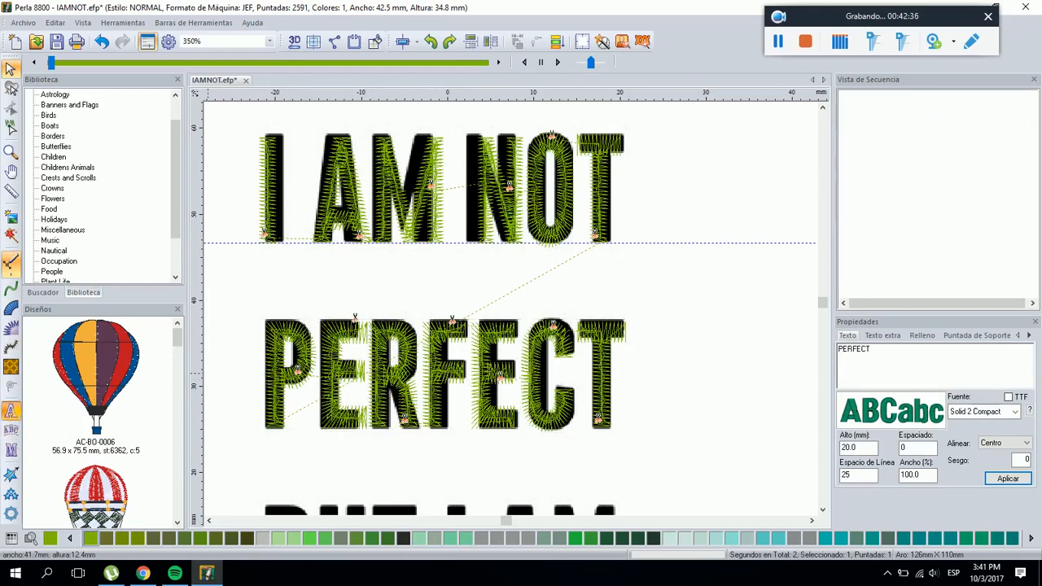
left_click(537, 379)
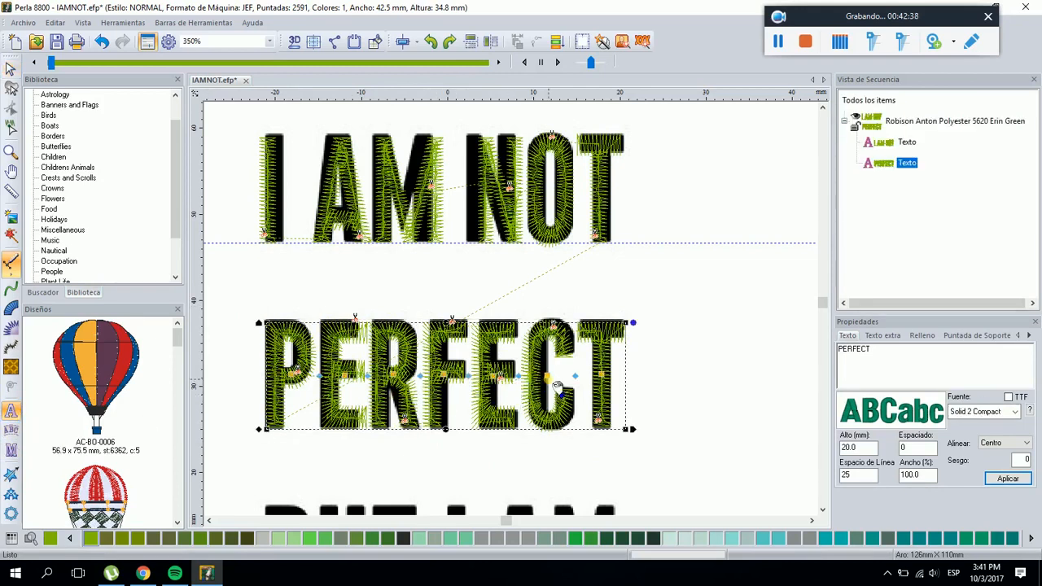
left_click_drag(555, 382, 560, 304)
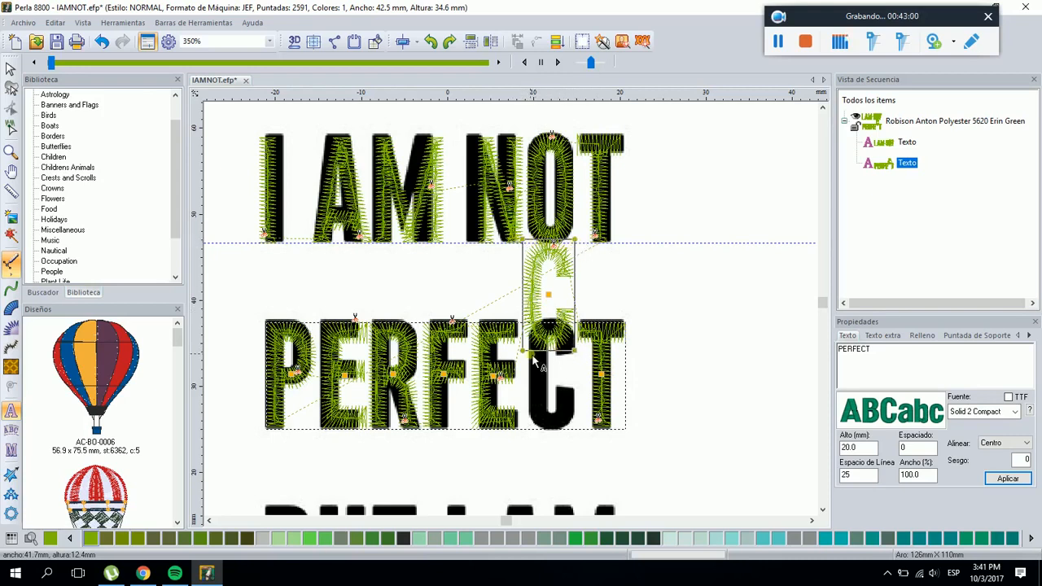
left_click_drag(527, 356, 522, 335)
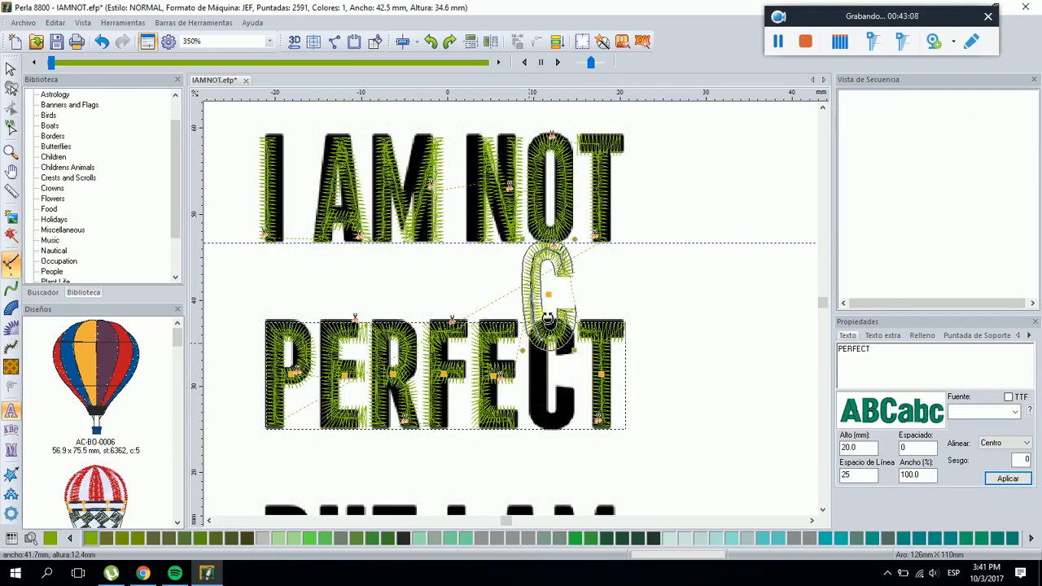
left_click_drag(577, 352, 557, 328)
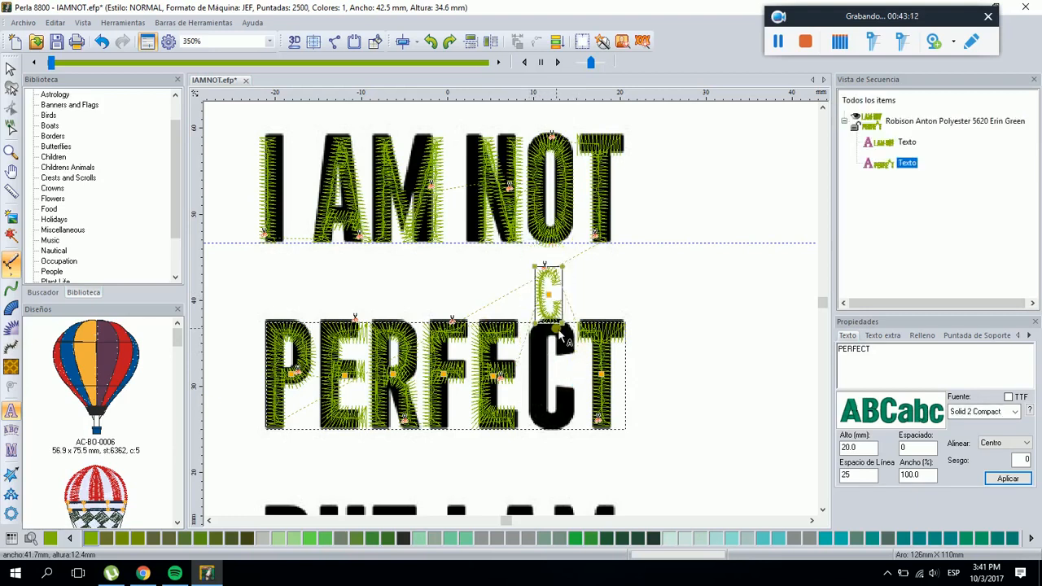
left_click(102, 41)
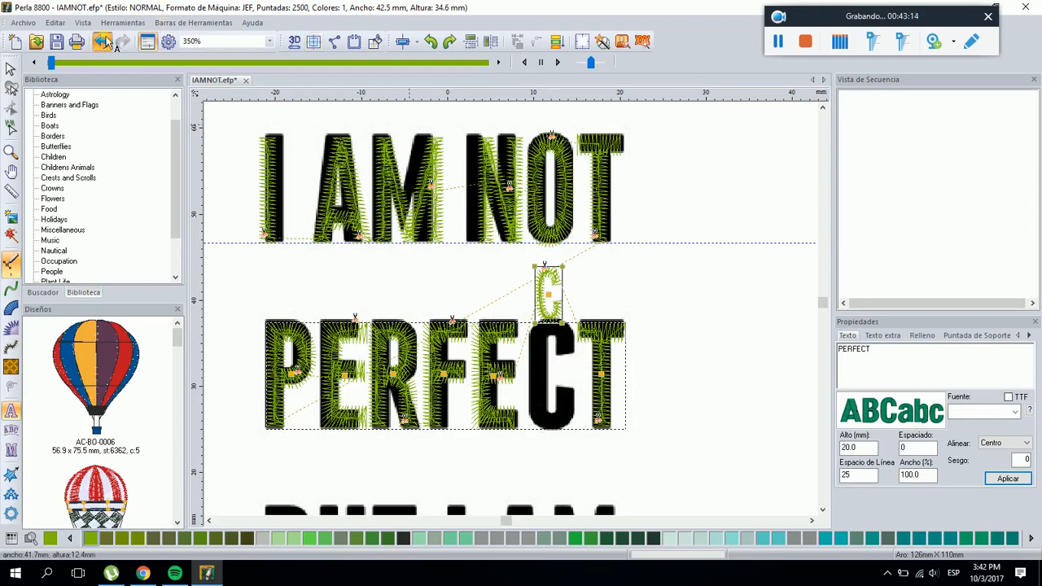
left_click(101, 41)
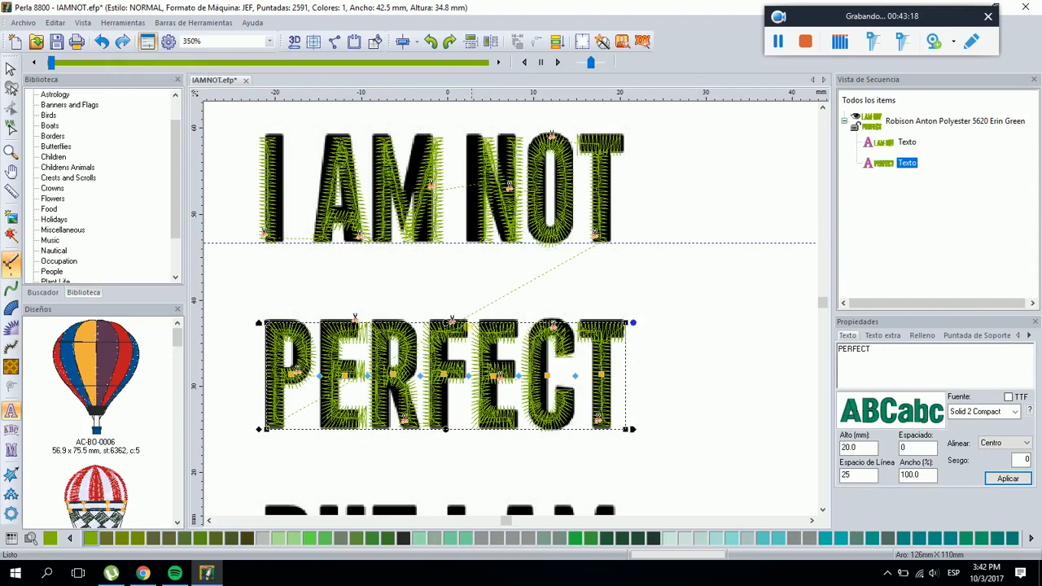
Try spacing the T away from the C in PERFECT and bringing it back, and undo the spacing changes
left_click_drag(632, 429, 703, 428)
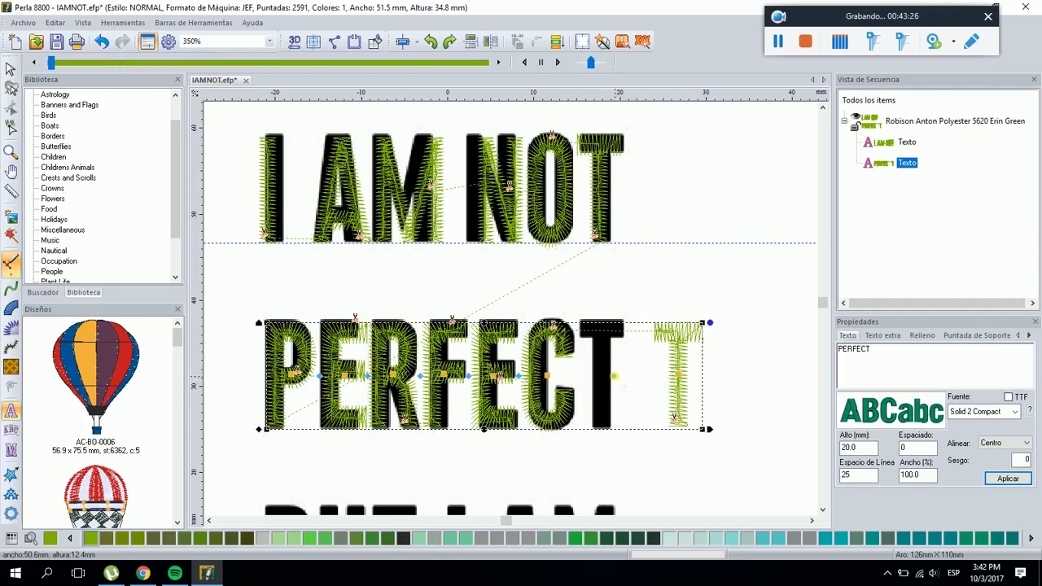
left_click_drag(613, 376, 547, 376)
left_click_drag(544, 388, 551, 384)
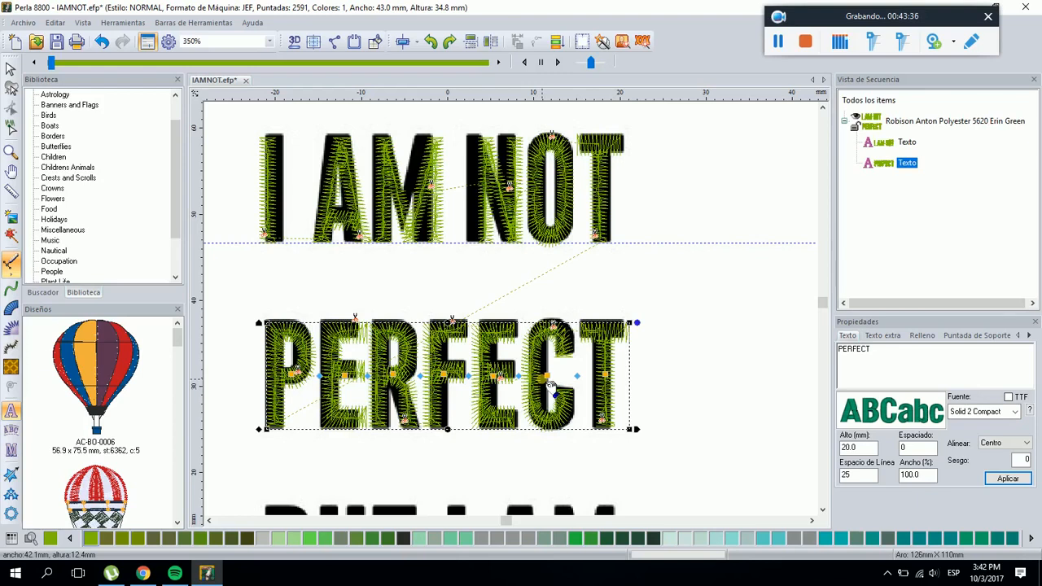
left_click(101, 40)
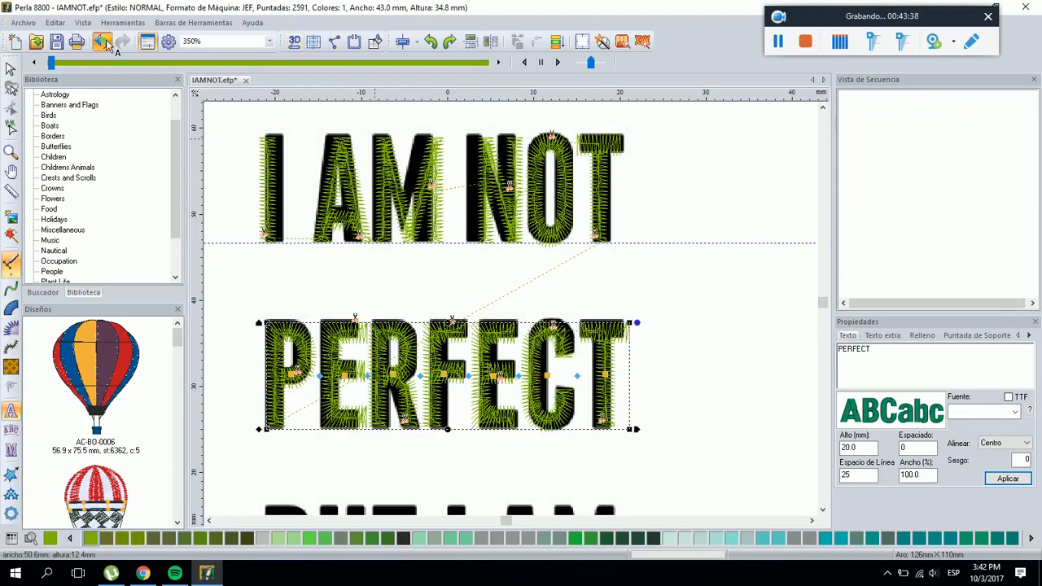
left_click(101, 42)
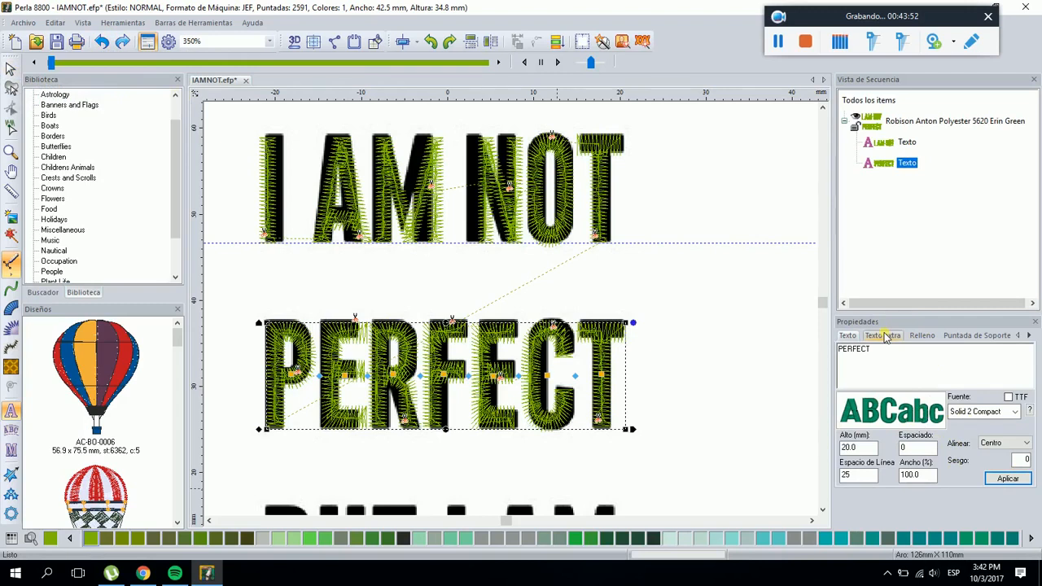
Set the letter spacing of PERFECT to 1, and review its extra text and fill settings
double_click(914, 447)
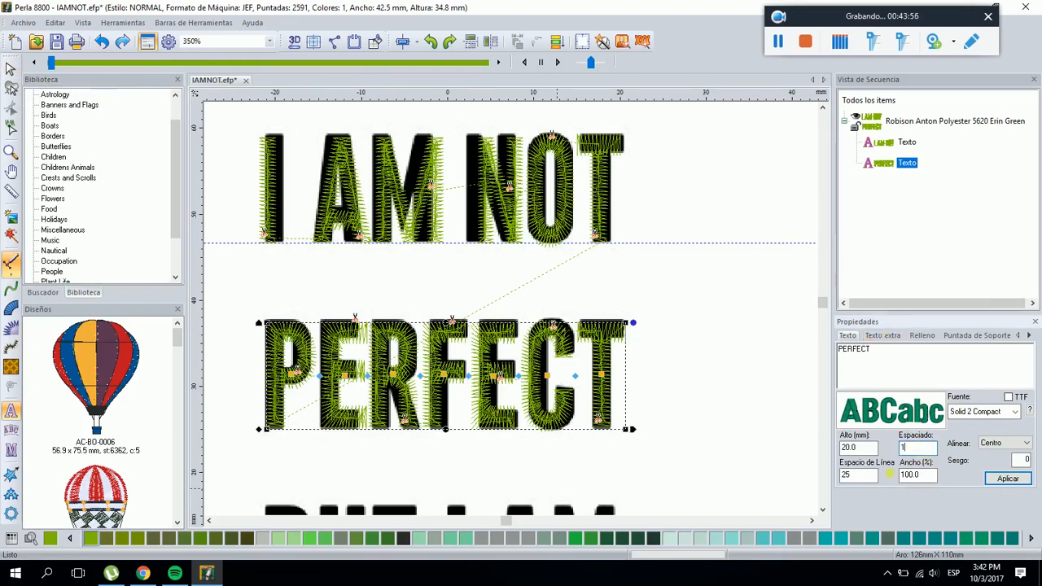
left_click(1028, 479)
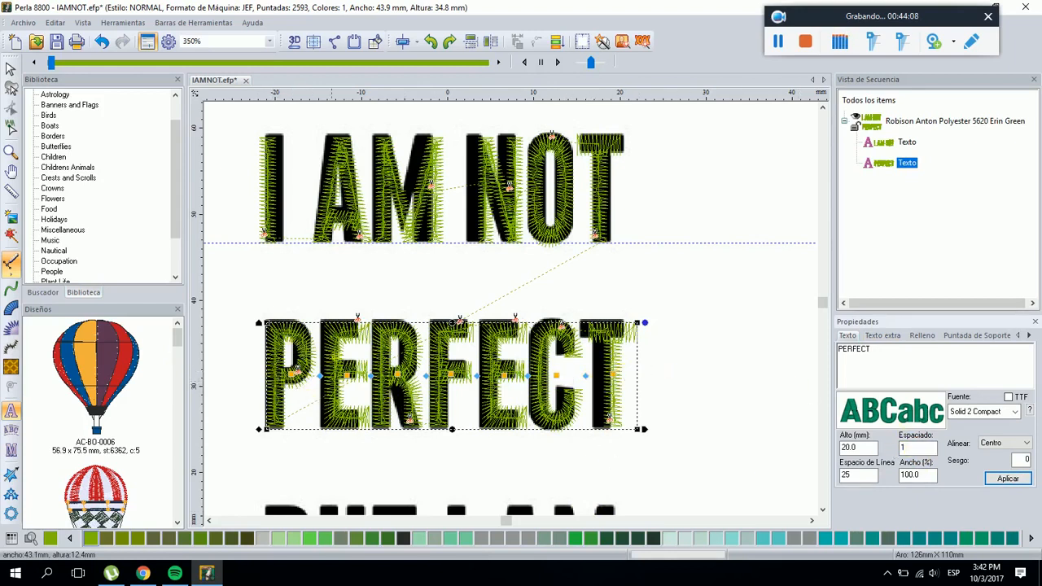
left_click(895, 337)
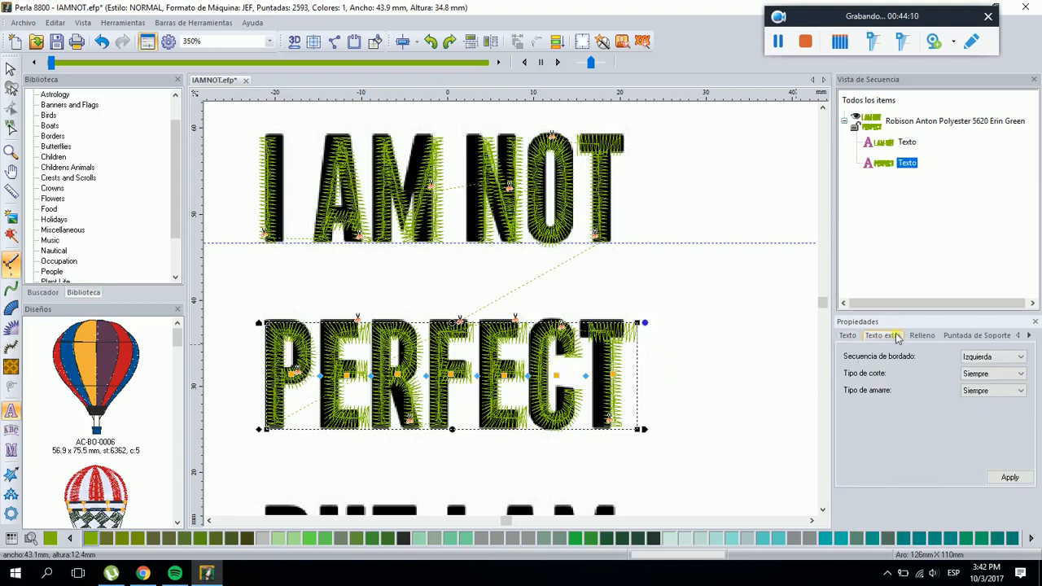
left_click(915, 336)
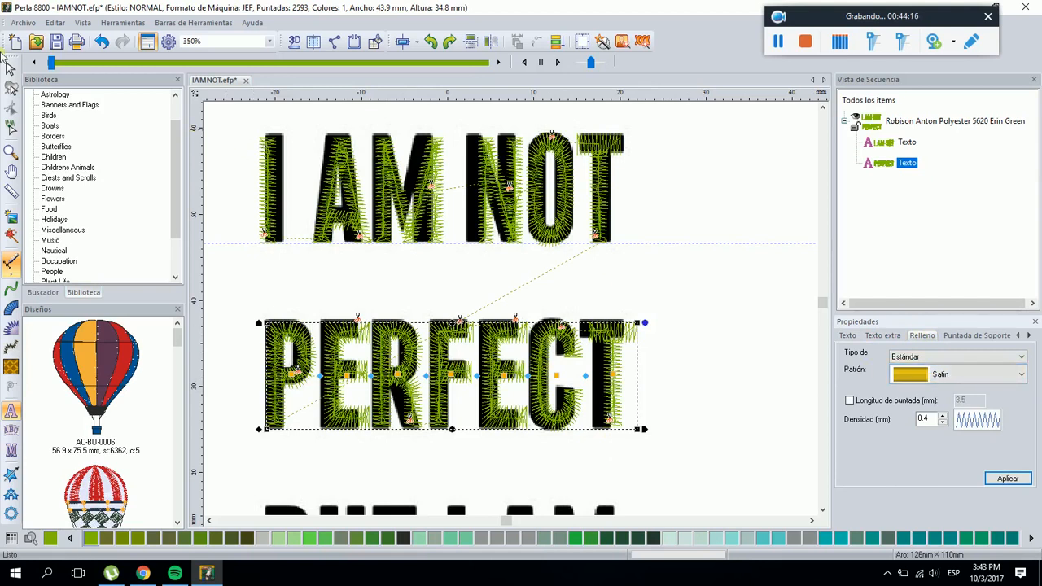
left_click(12, 70)
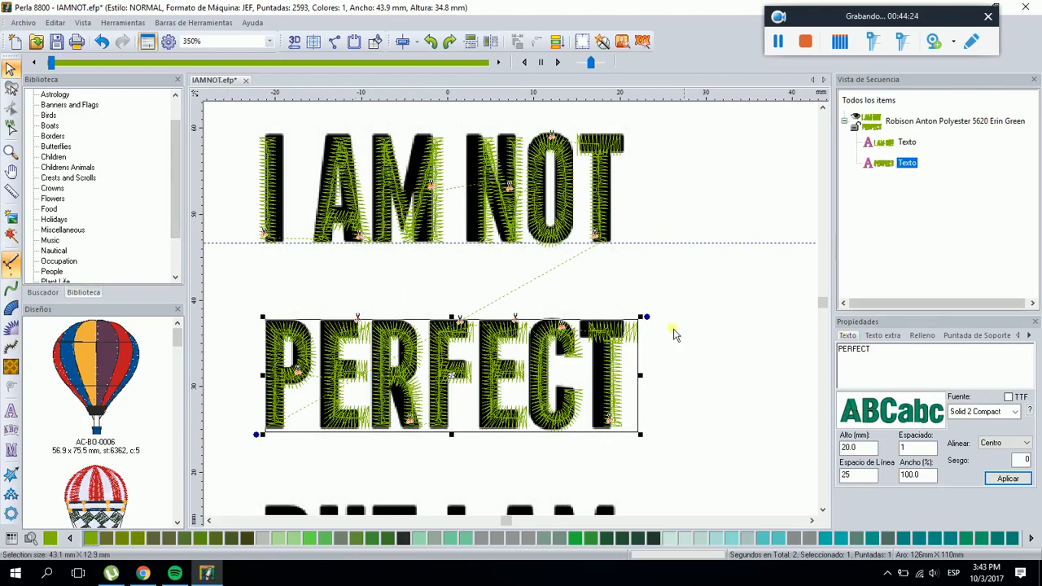
Show the lettering in 3D and set the fill pattern of PERFECT to Pattern 1
left_click(294, 41)
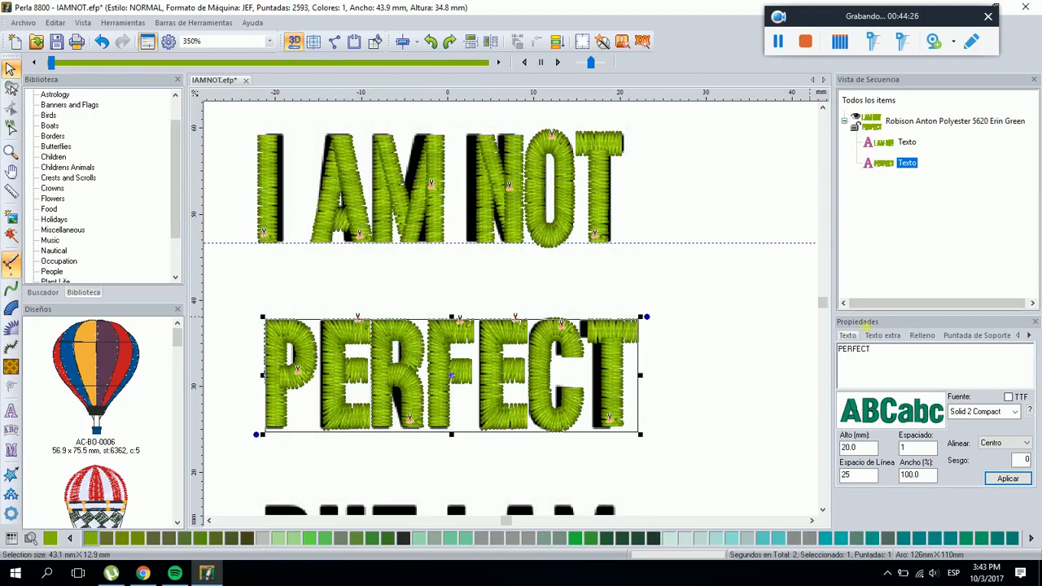
left_click(931, 336)
left_click(958, 374)
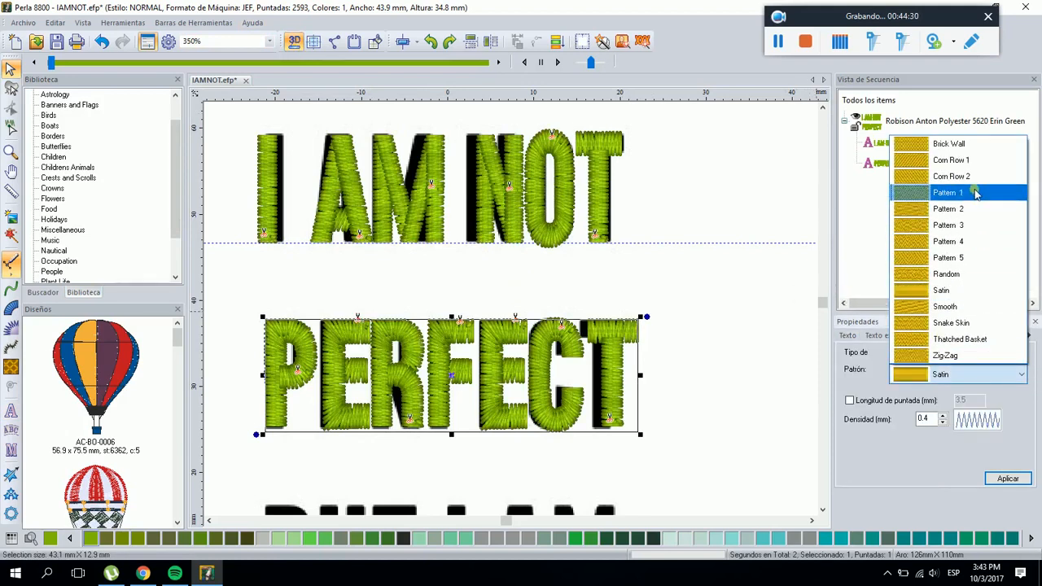
left_click(975, 193)
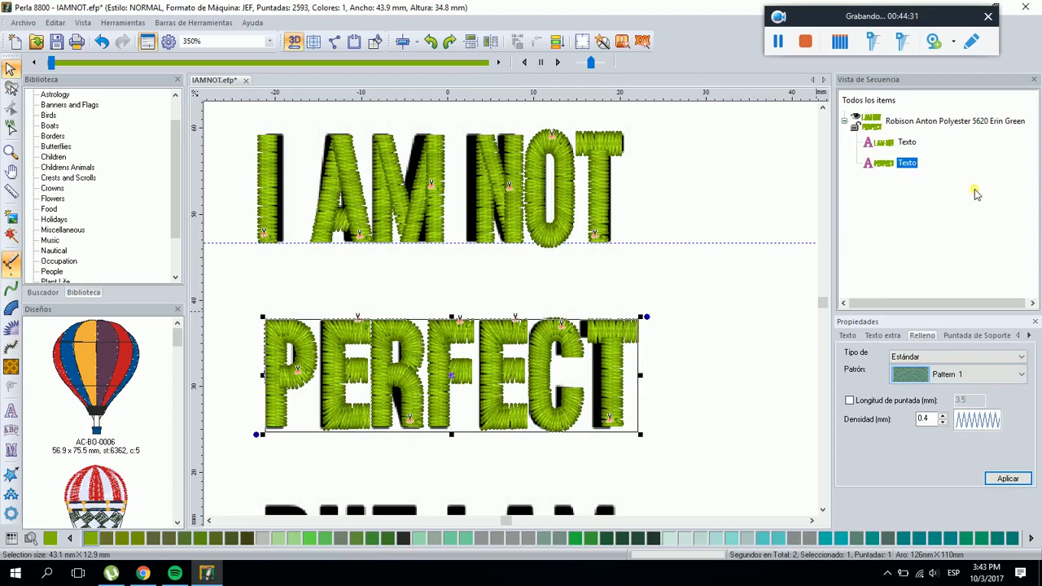
left_click(1007, 479)
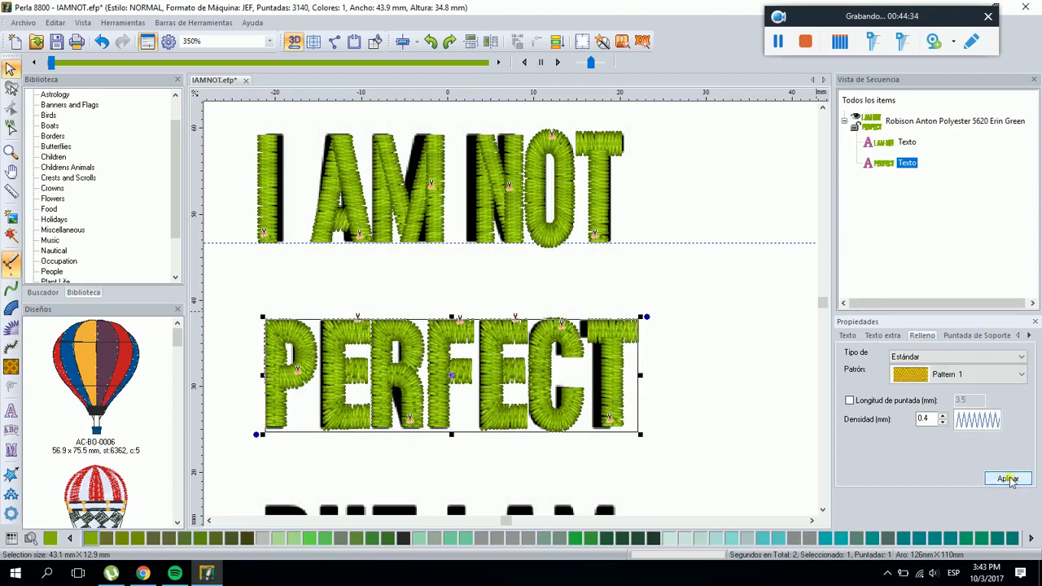
Disable the Paralelo support stitching on PERFECT, enable Contorno instead, and return from the 3D view to the stitch view
left_click(974, 337)
left_click(847, 364)
left_click(847, 351)
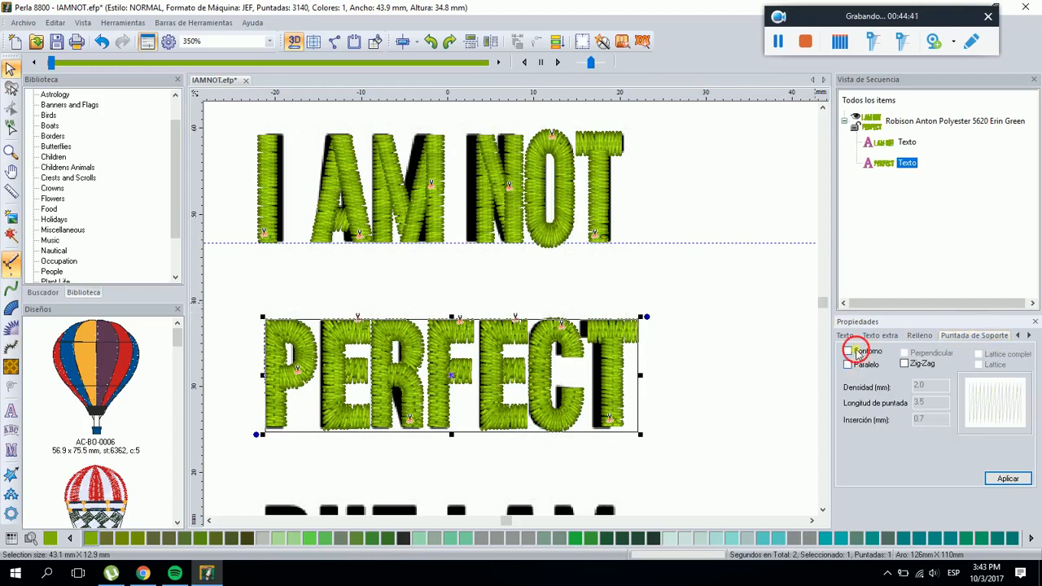
left_click(1005, 478)
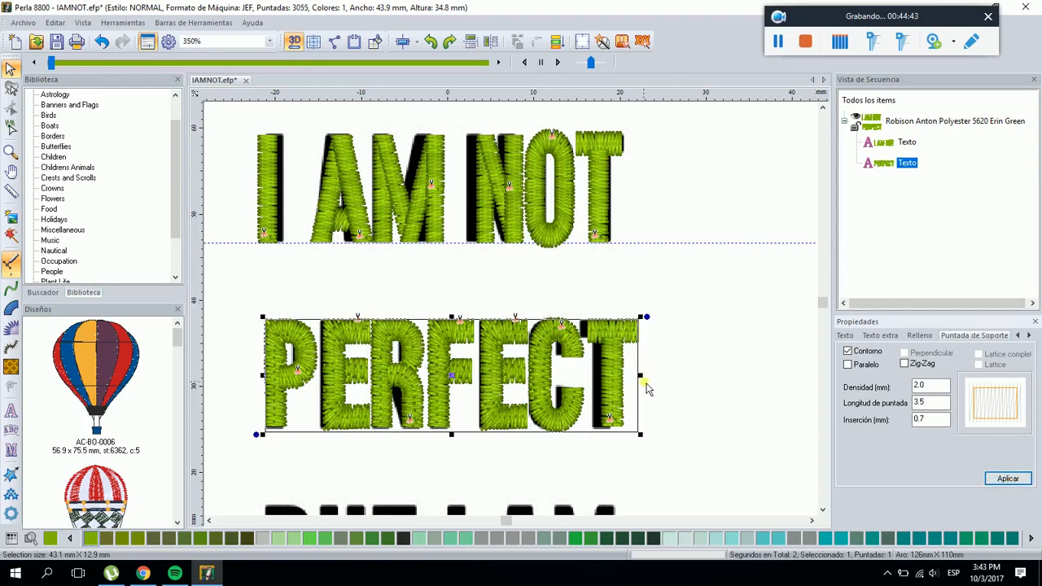
left_click(293, 41)
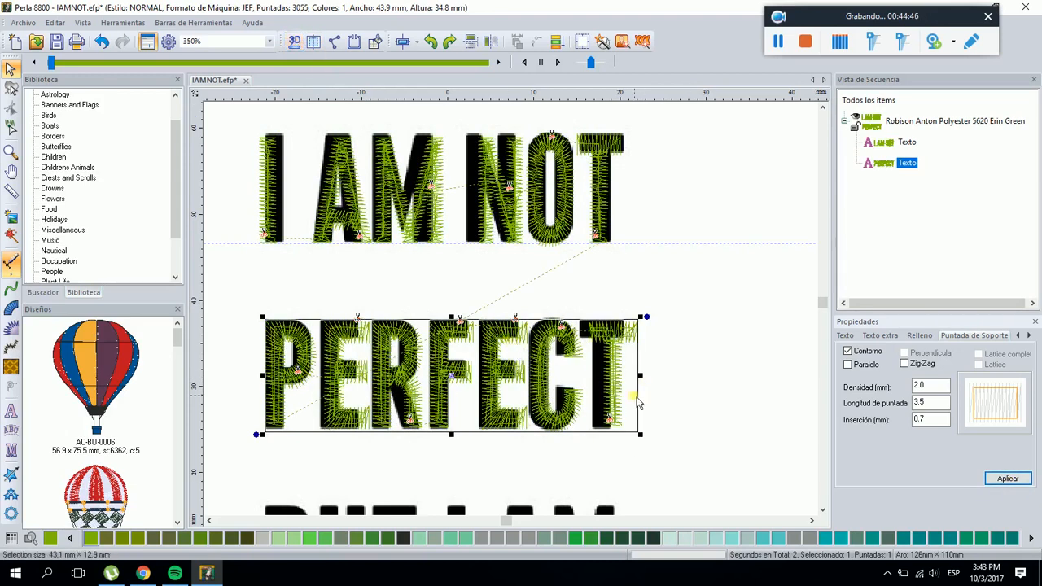
Try Paralelo support stitching on PERFECT in place of Contorno, and restore Contorno alone
left_click(857, 362)
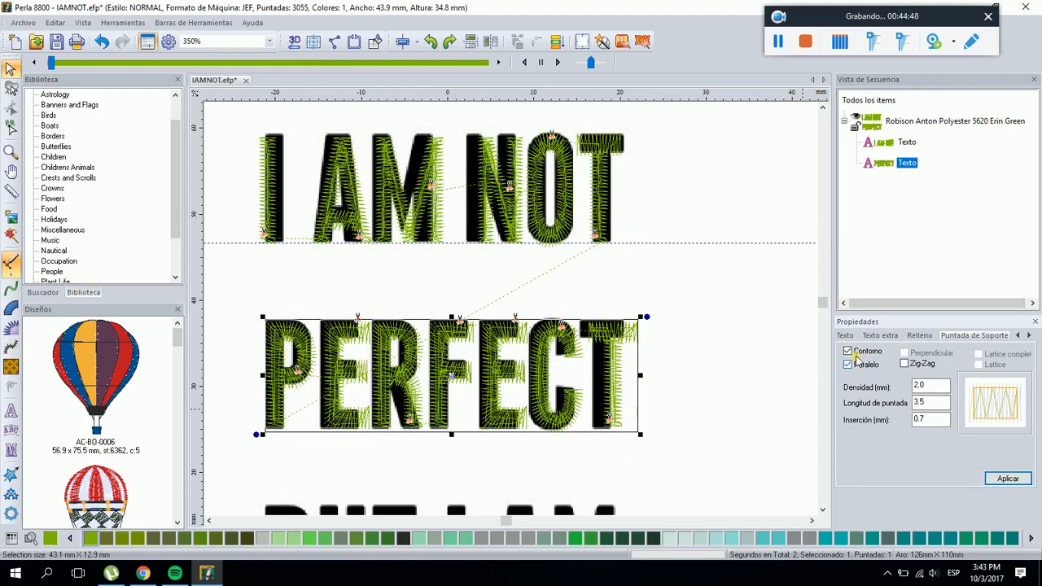
left_click(856, 354)
left_click(1009, 480)
left_click(847, 351)
left_click(847, 364)
left_click(1007, 479)
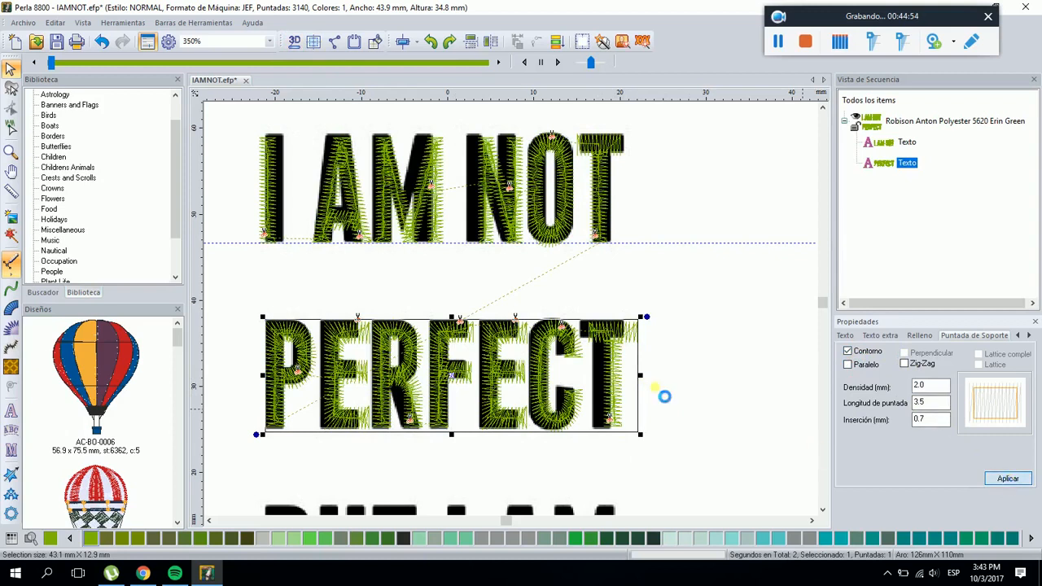
left_click(658, 291)
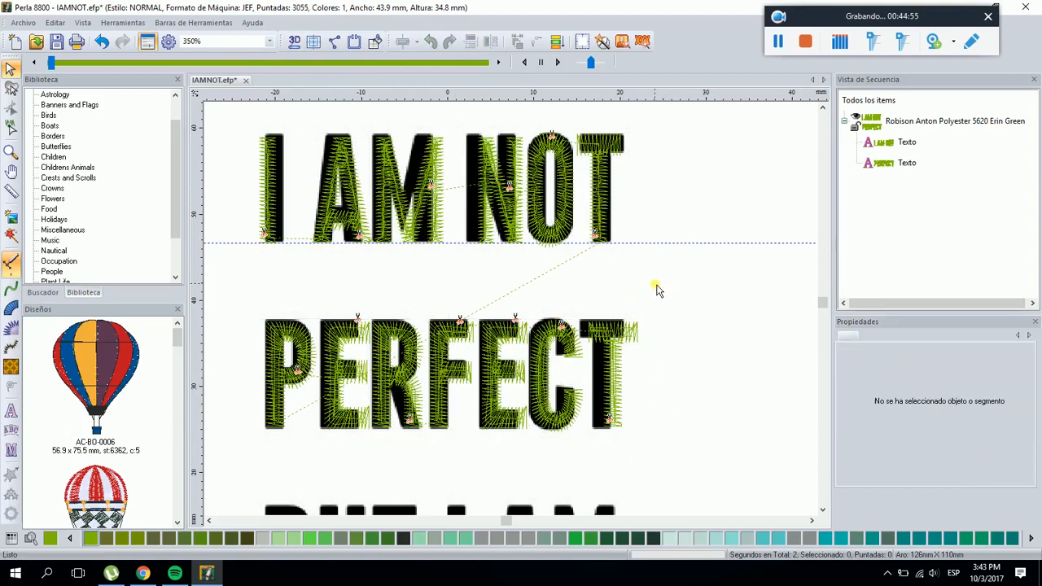
Add circular text to the design with LIMITED as the upper text and EDITION as the lower text
left_click(16, 434)
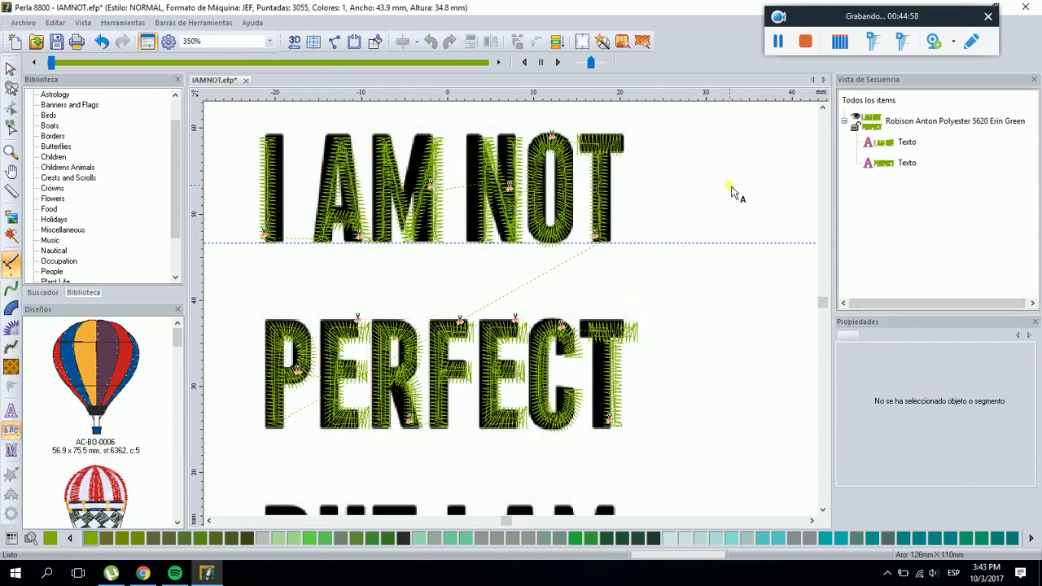
scroll(732, 190, "down", 1)
left_click(697, 248)
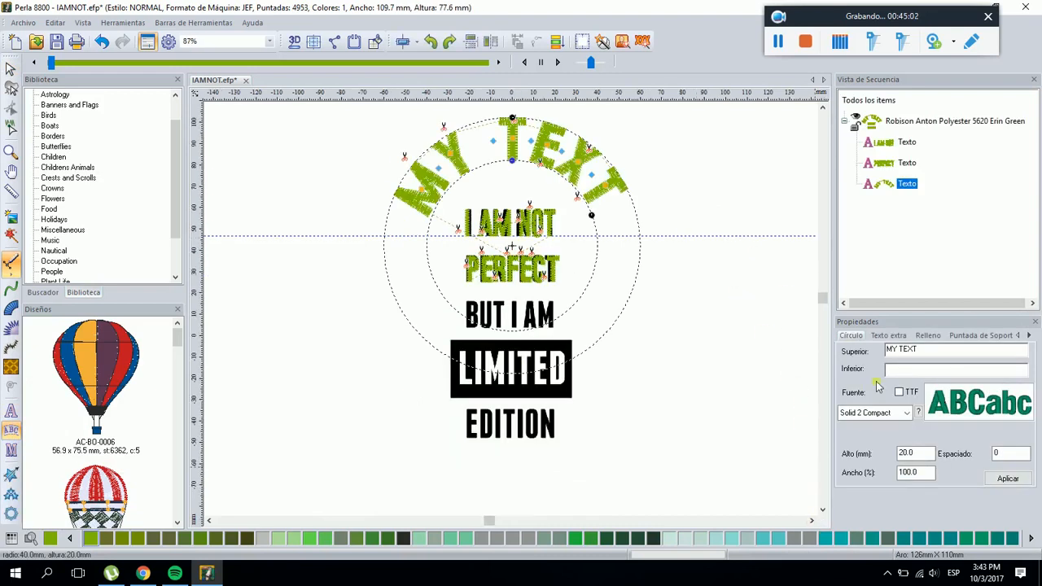
left_click_drag(936, 351, 856, 349)
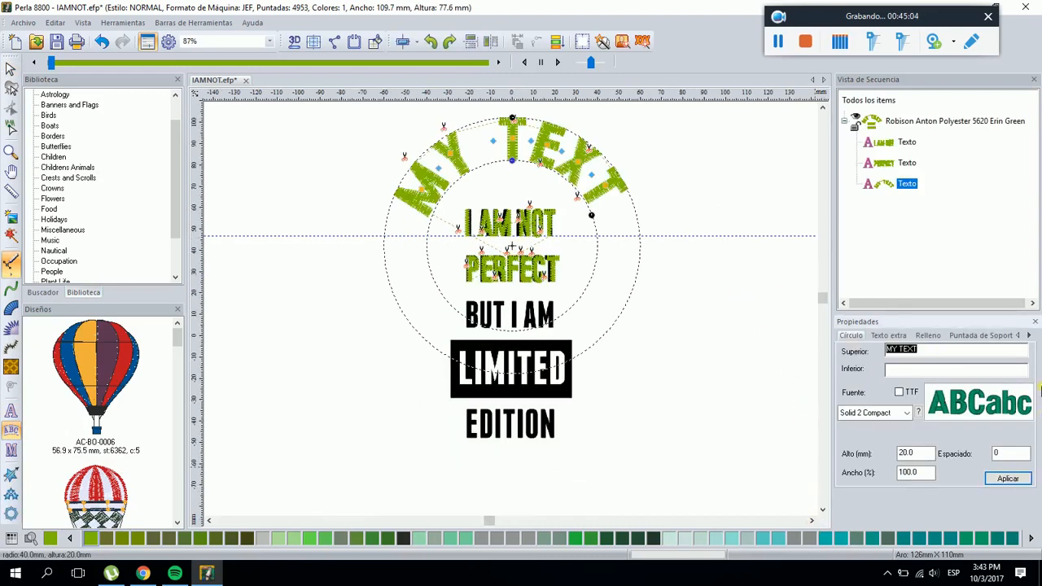
type("LIMITED")
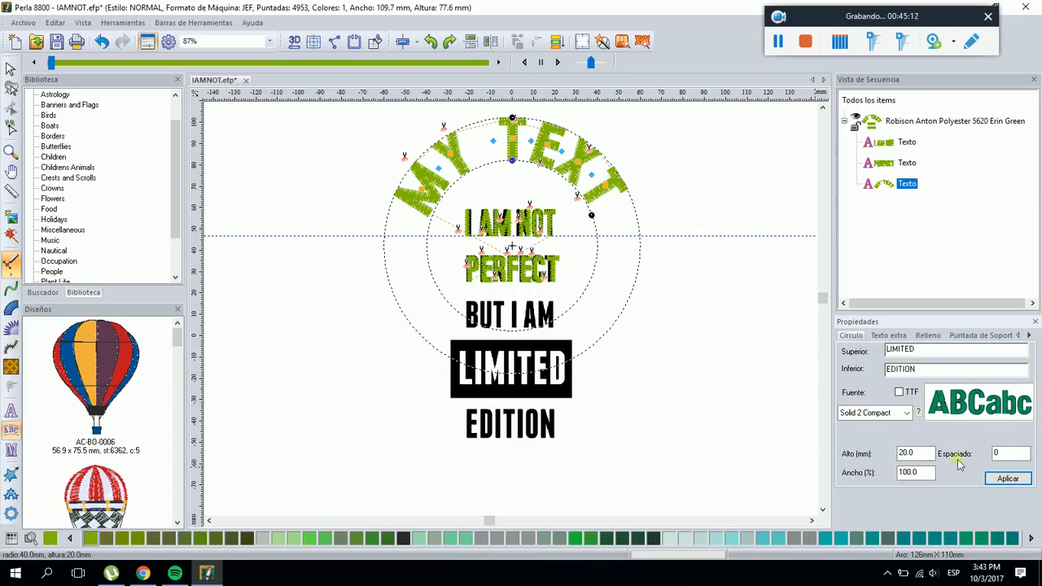
left_click(1007, 478)
Move the circular LIMITED EDITION text clear of the image on its right side and narrow its letters to 88.8% width
left_click_drag(527, 175, 716, 236)
left_click(811, 520)
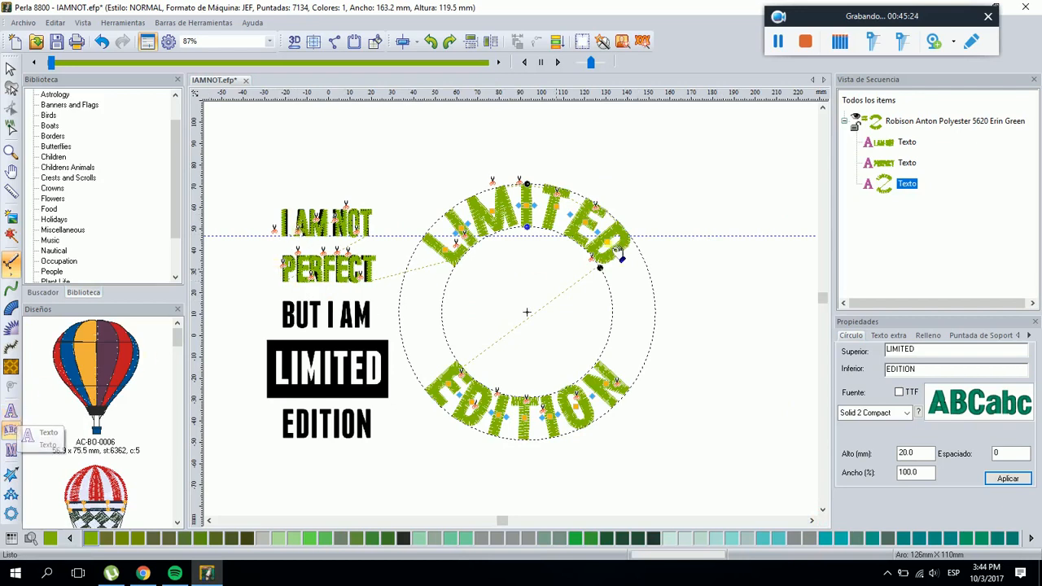
left_click_drag(608, 279, 596, 260)
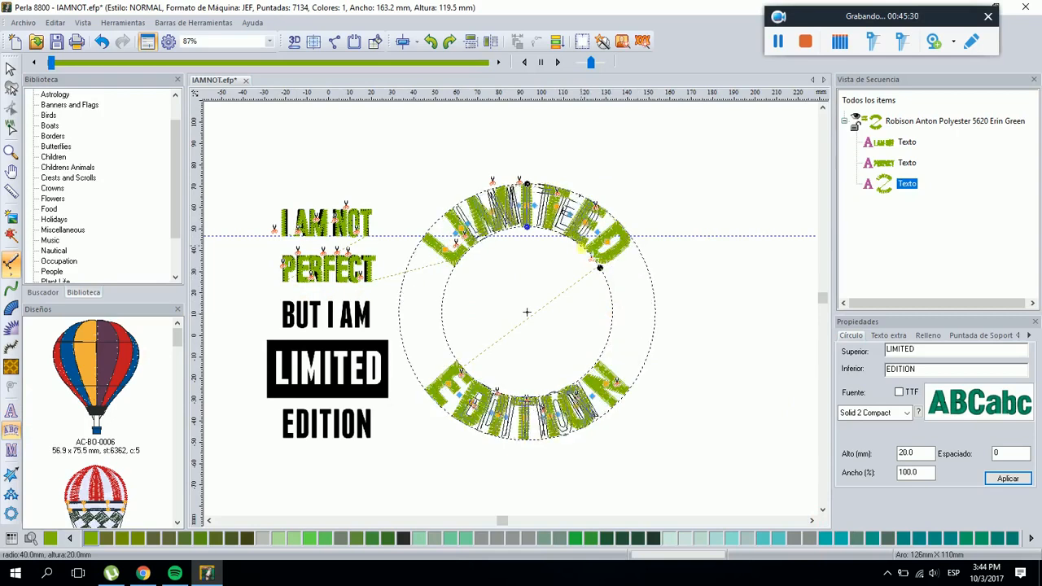
mouse_move(598, 268)
left_mouse_down()
mouse_move(614, 299)
mouse_move(593, 258)
left_mouse_up()
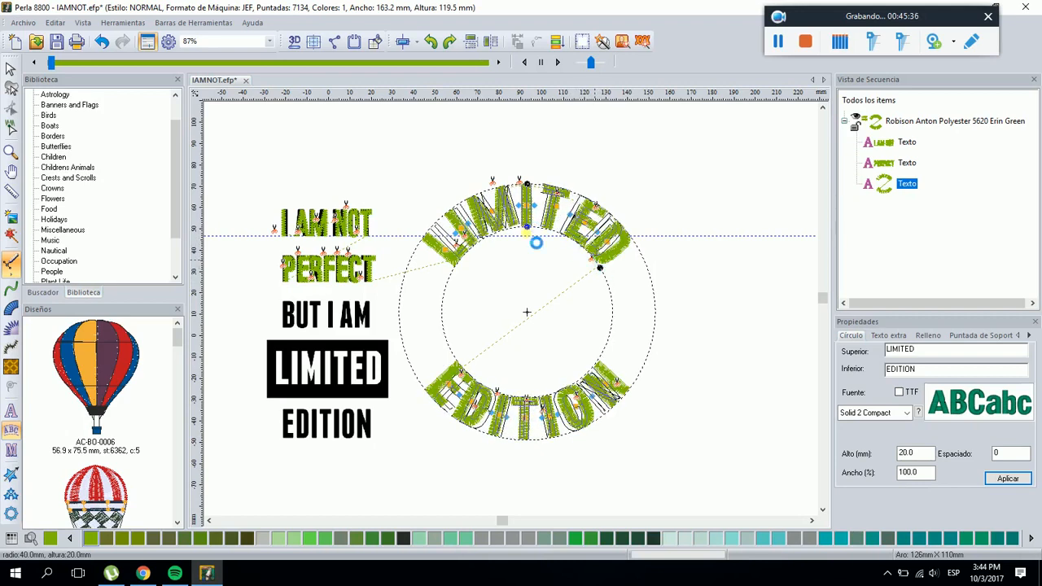
left_click_drag(529, 230, 534, 264)
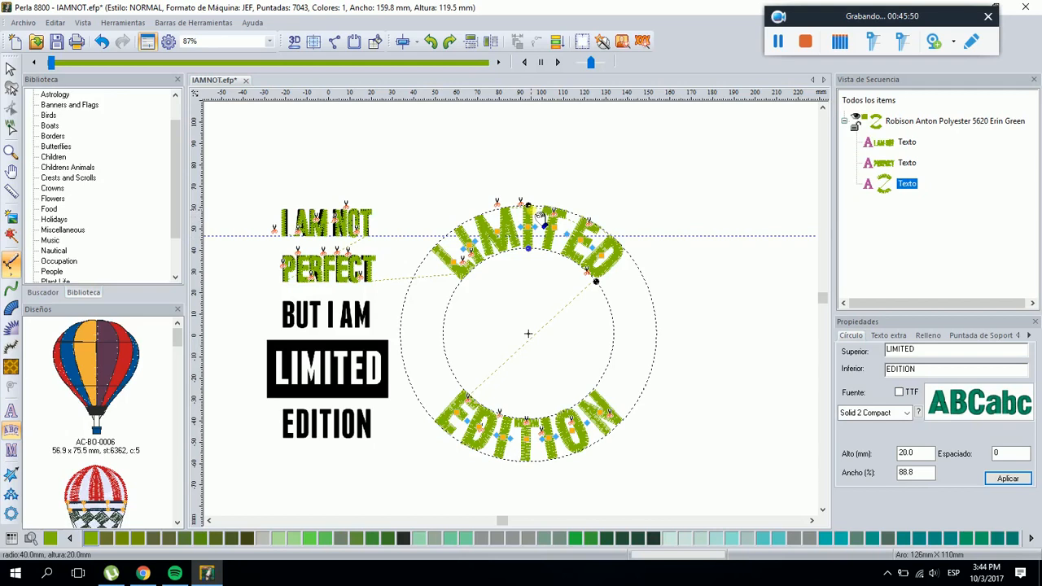
left_click_drag(530, 211, 528, 197)
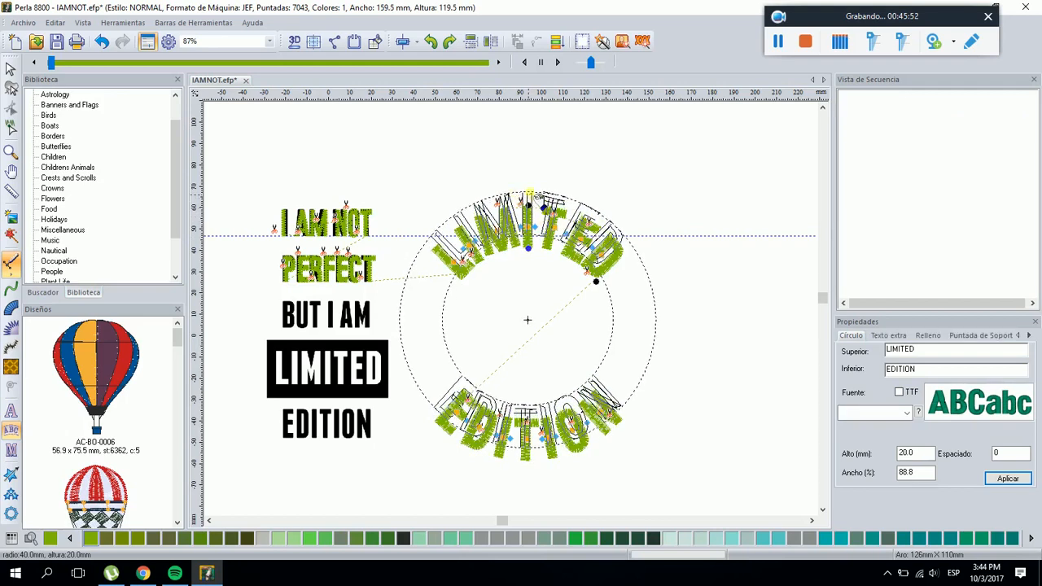
scroll(524, 201, "up", 2)
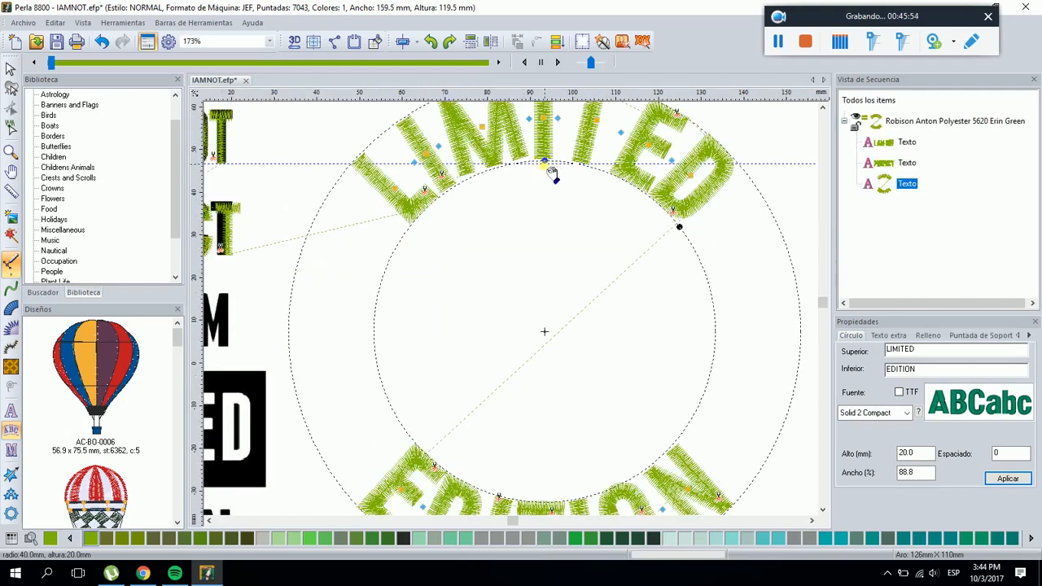
left_click_drag(545, 163, 551, 193)
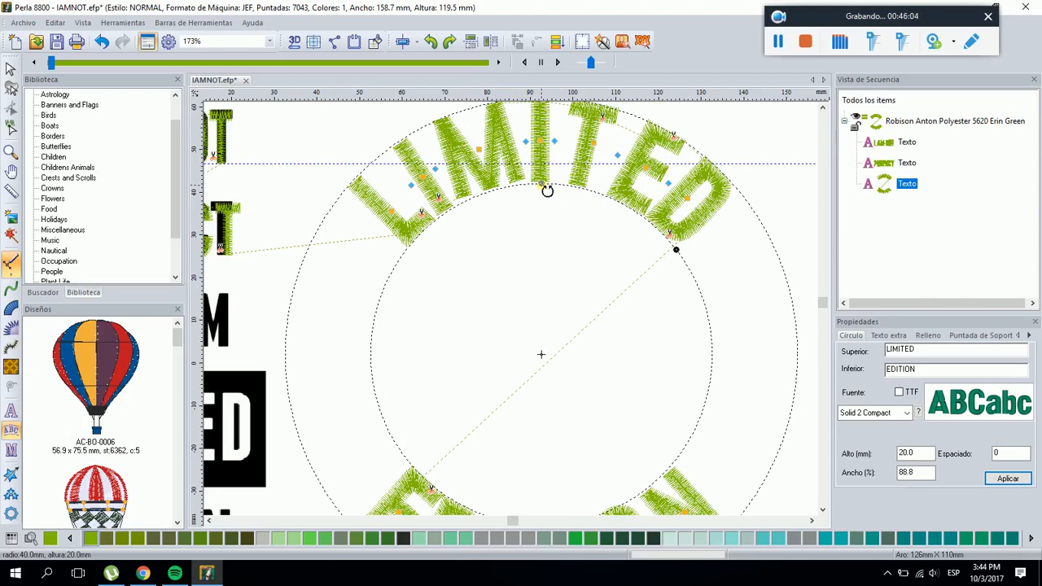
Reduce the circular text's radius to about 32.6 mm and its letter height to about 19.6 mm
left_click_drag(547, 191, 548, 215)
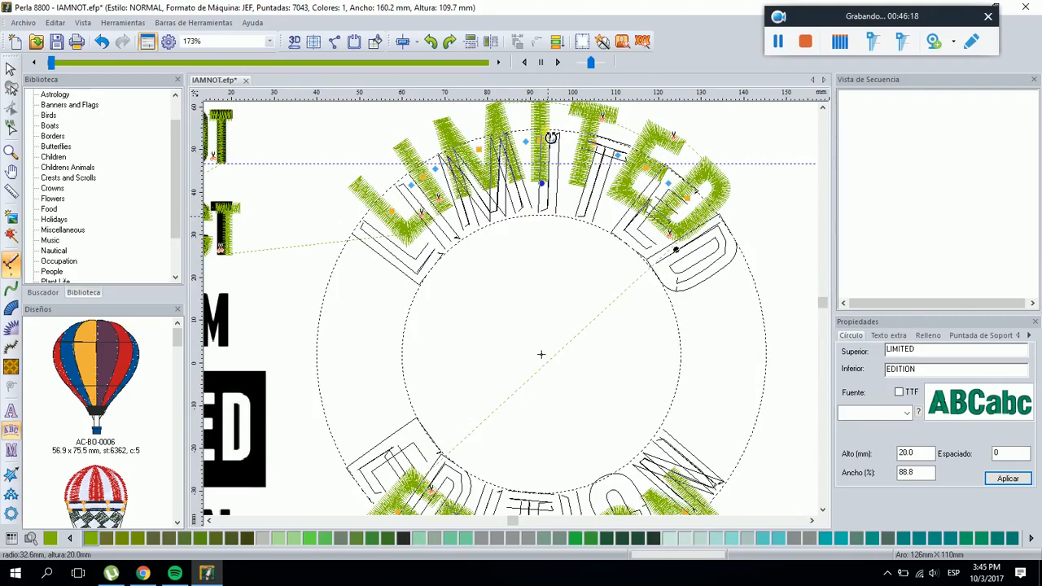
mouse_move(552, 119)
left_mouse_down()
mouse_move(552, 84)
mouse_move(544, 170)
mouse_move(548, 93)
mouse_move(534, 145)
mouse_move(535, 162)
mouse_move(542, 90)
mouse_move(539, 134)
left_mouse_up()
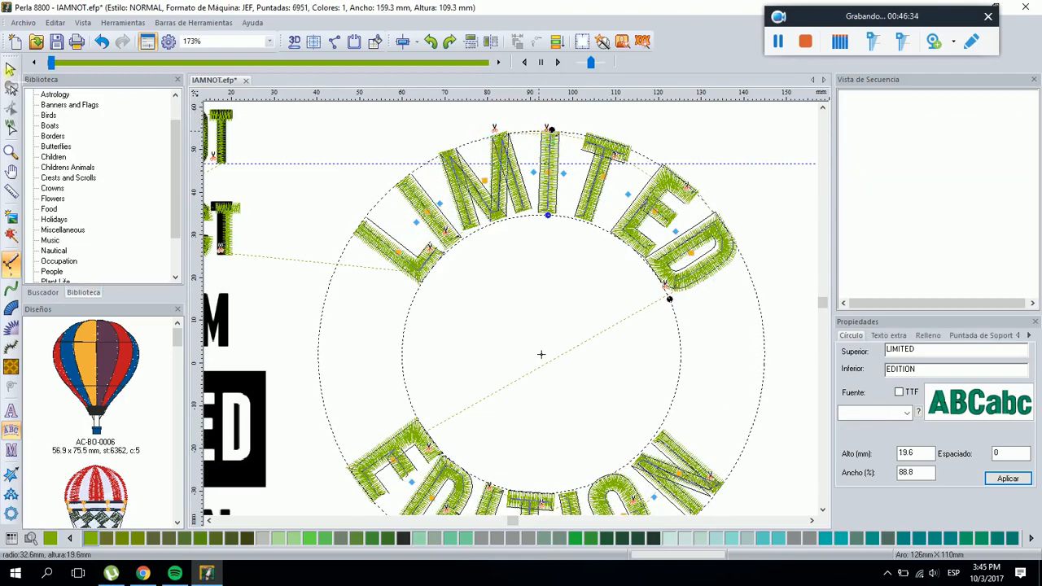
scroll(418, 265, "down", 1)
left_click(292, 206)
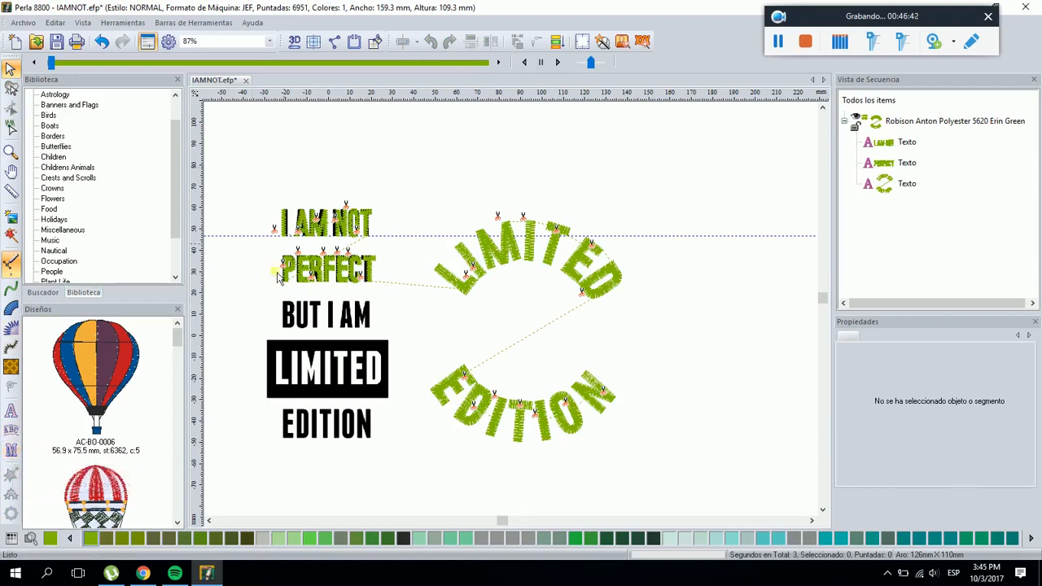
Try placing an ABC monogram above the circular text, review its decoration options, and delete the monogram
left_click(14, 451)
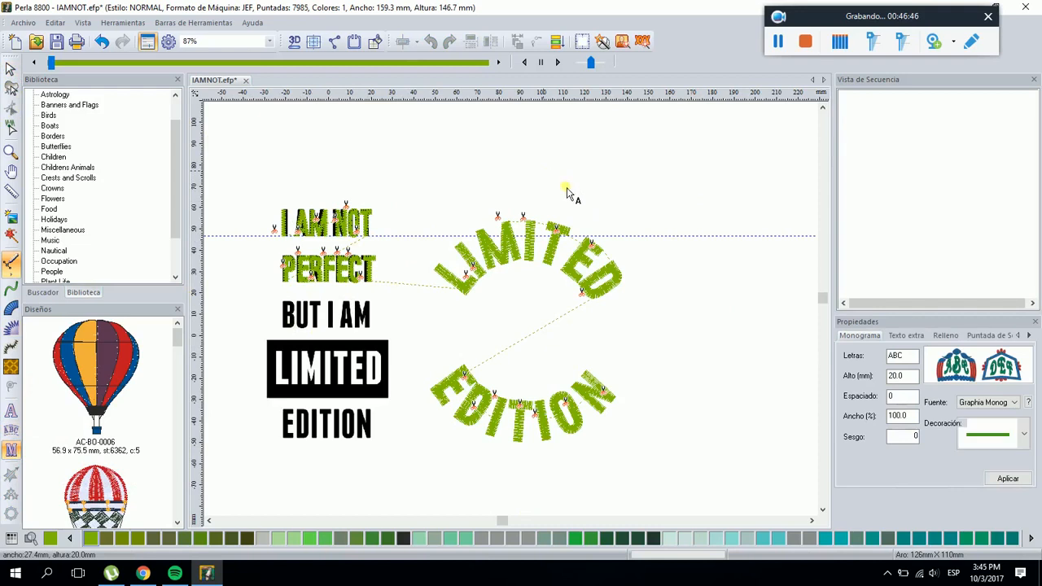
left_click(1011, 405)
left_click(977, 442)
left_click(978, 444)
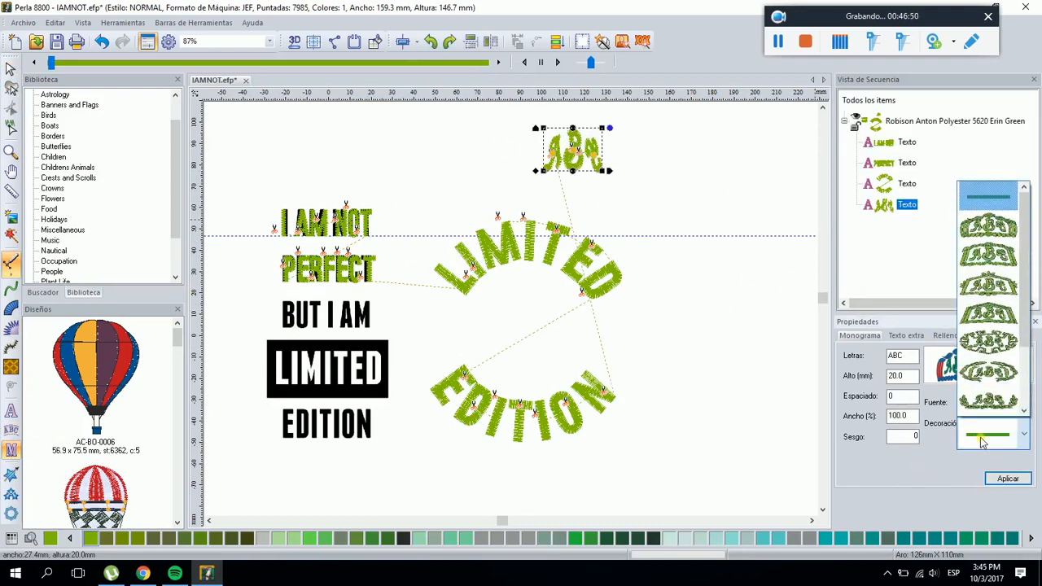
left_click(933, 460)
left_click(10, 68)
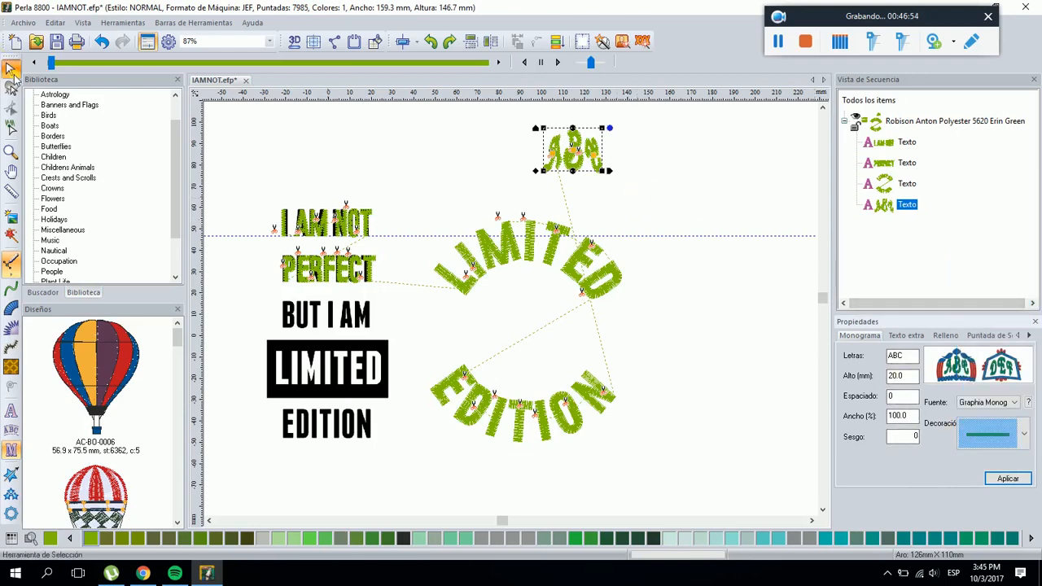
left_click(603, 172)
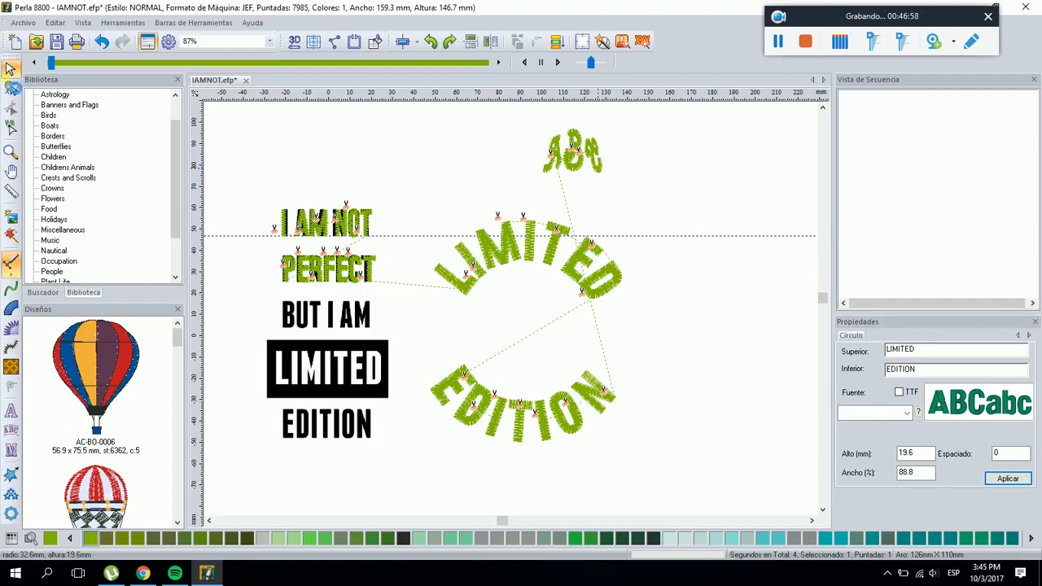
key("Delete")
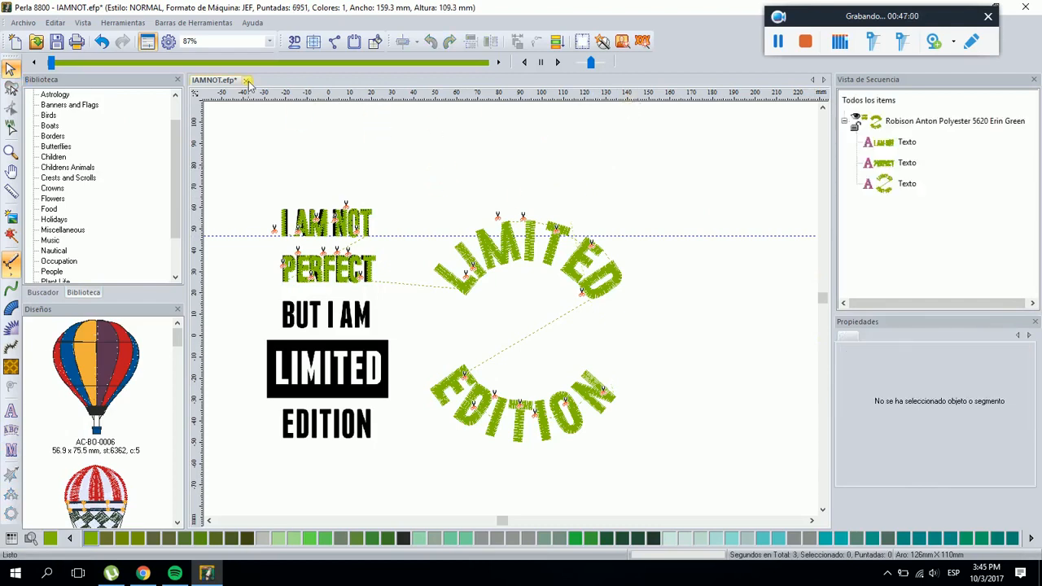
Close the IAMNOT design and create a new blank design
left_click(244, 79)
left_click(487, 316)
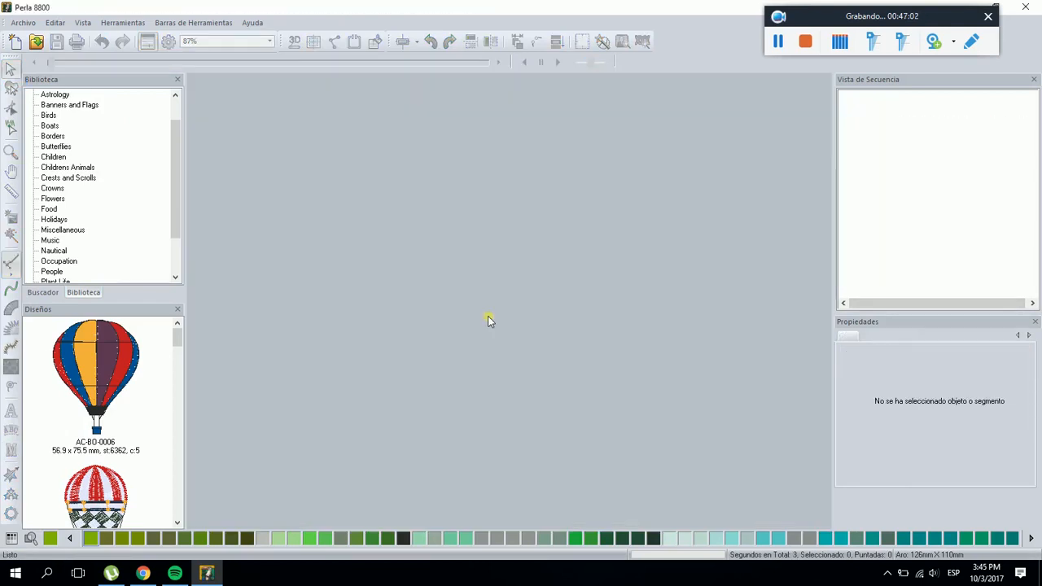
left_click(16, 42)
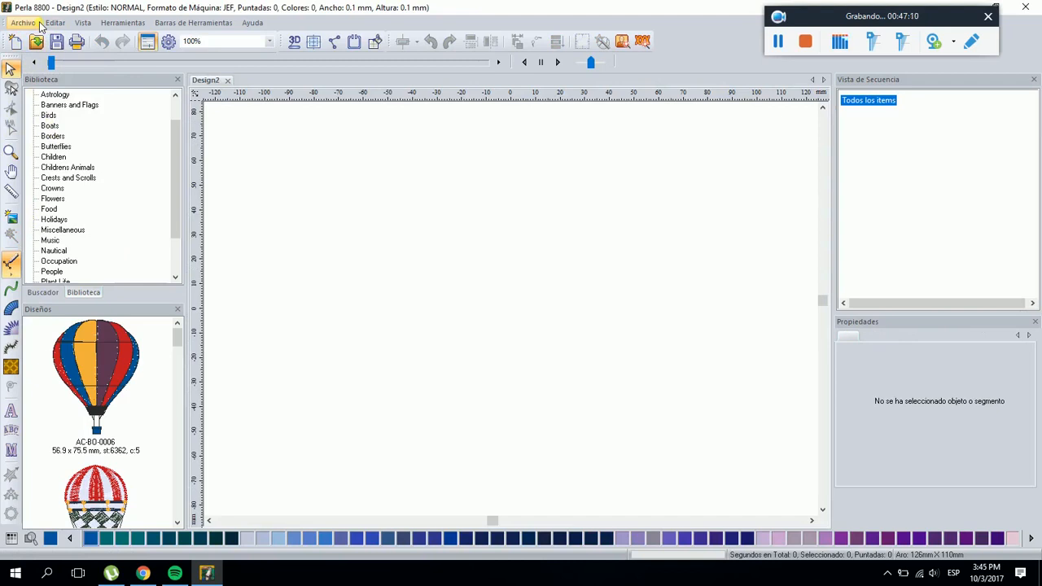
left_click(23, 22)
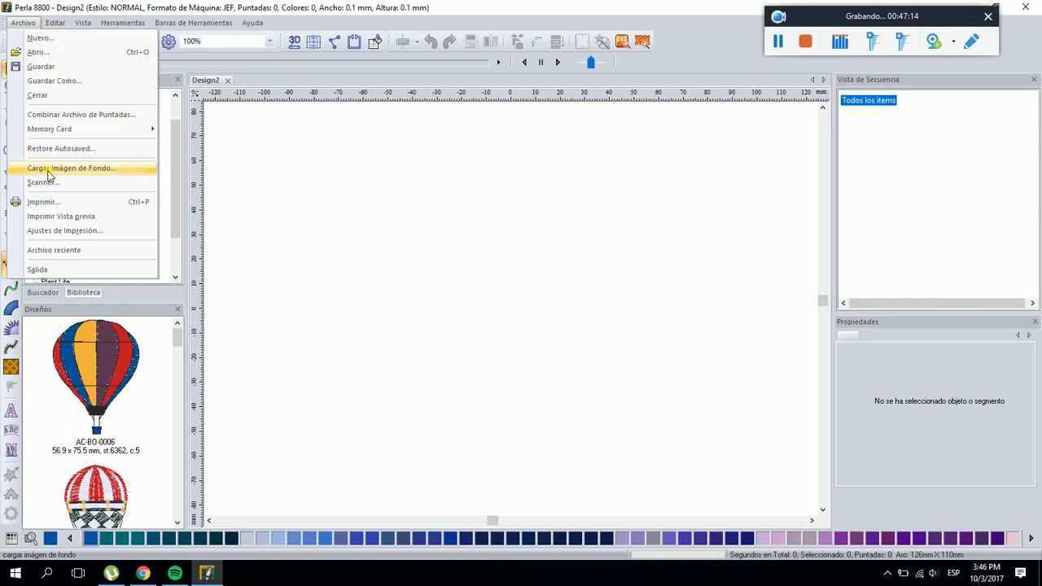
left_click(284, 216)
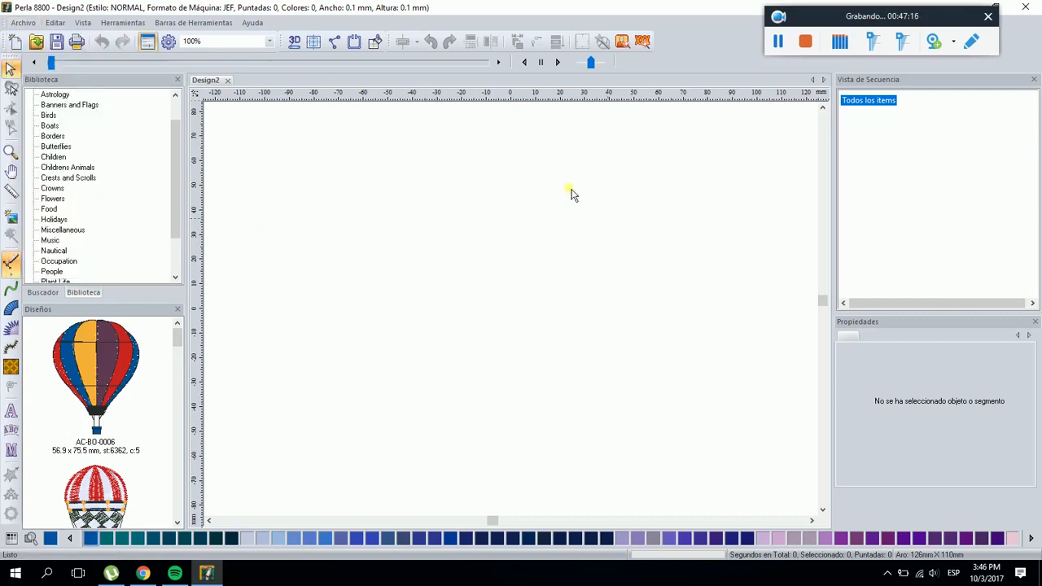
left_click(12, 271)
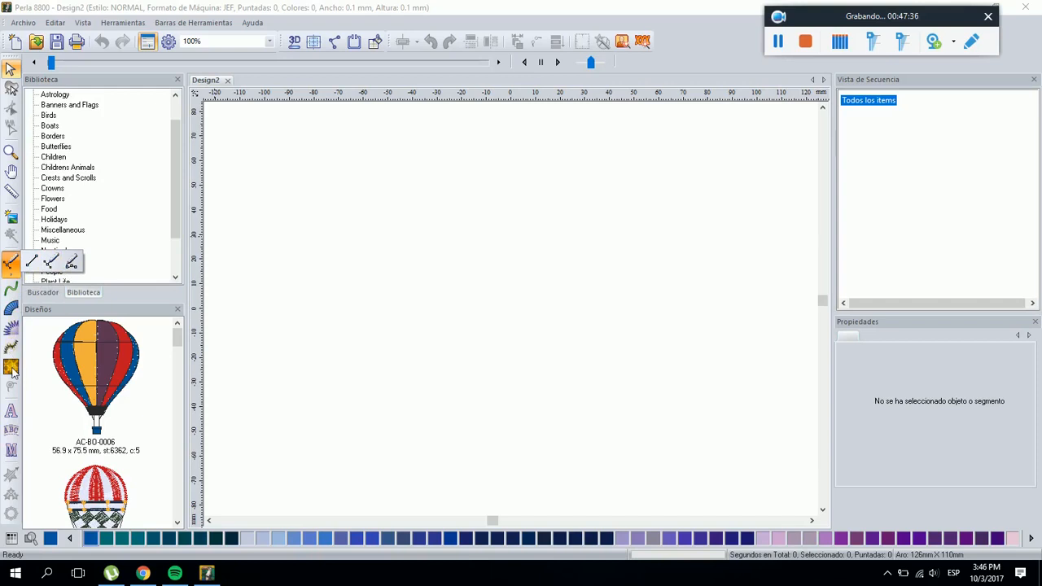
left_click(289, 285)
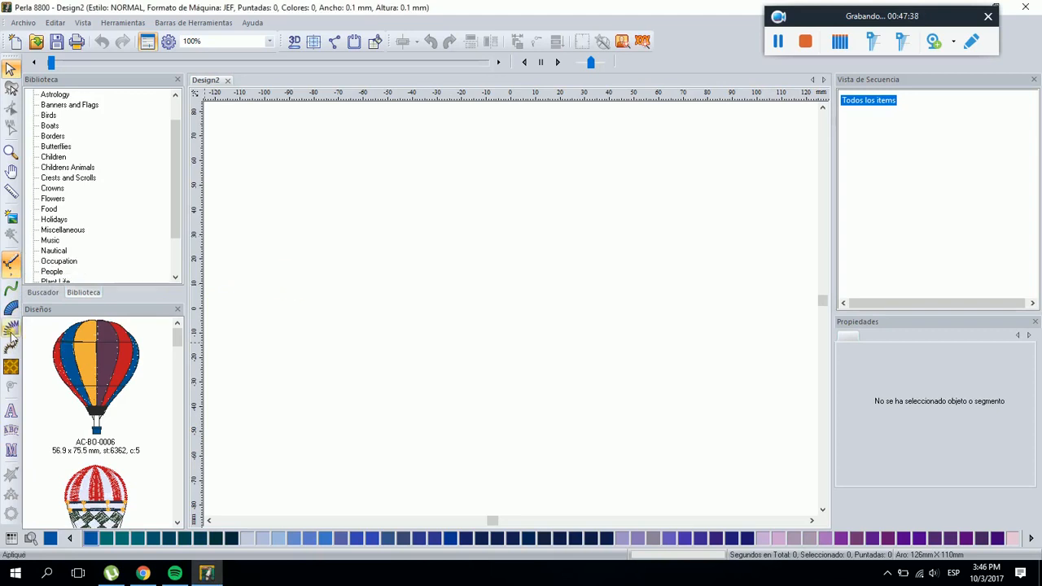
Open the DUFF.efp design and enlarge the view around the Duff image
left_click(35, 41)
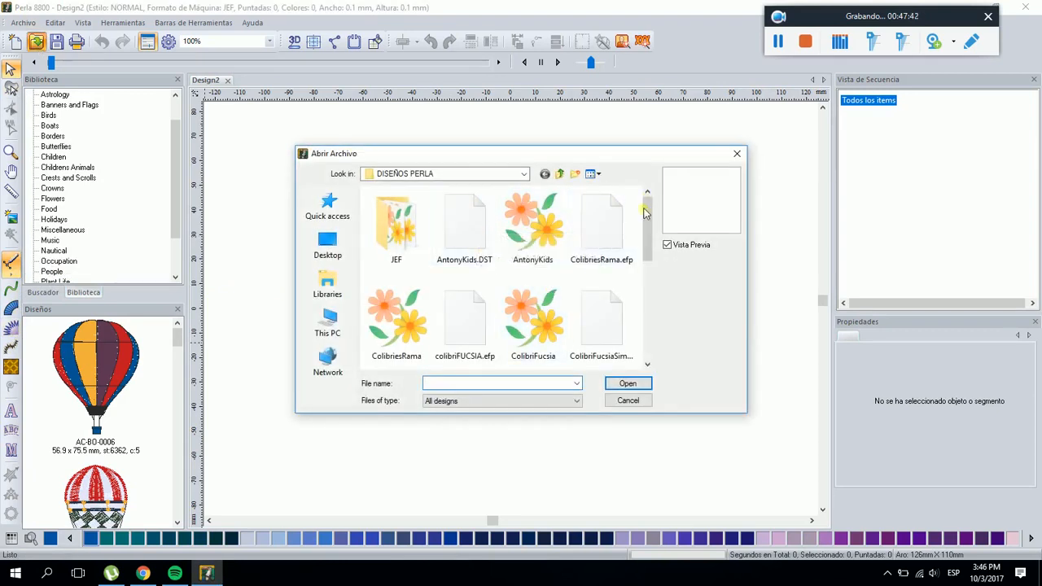
left_click(777, 41)
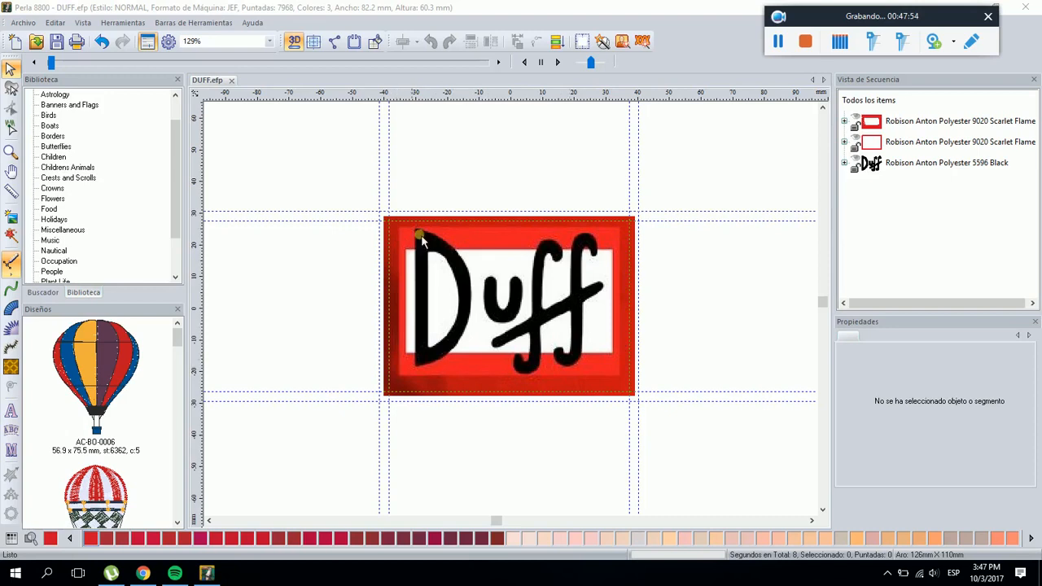
left_click(11, 152)
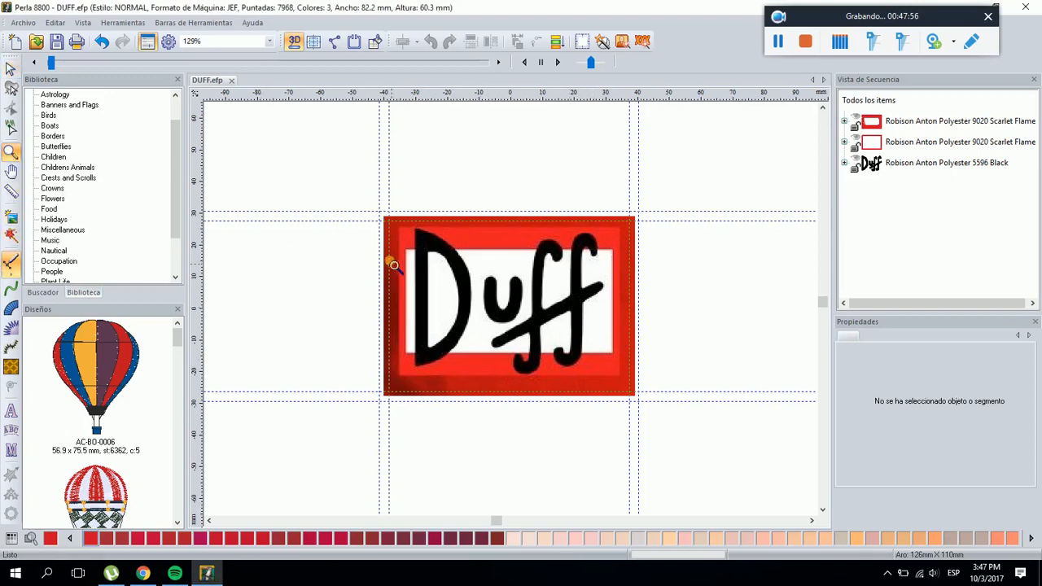
left_click_drag(399, 230, 703, 436)
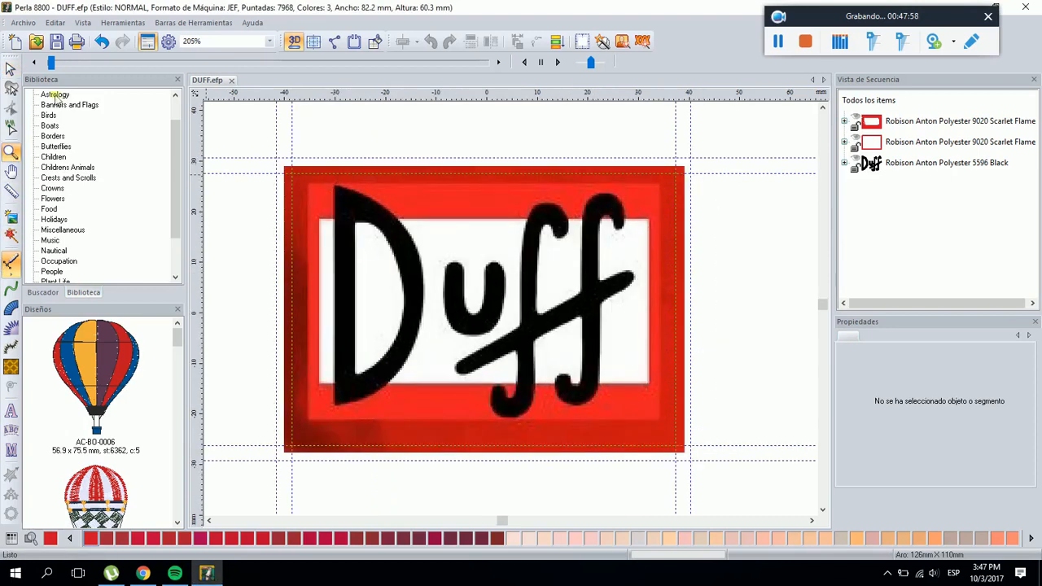
left_click(11, 70)
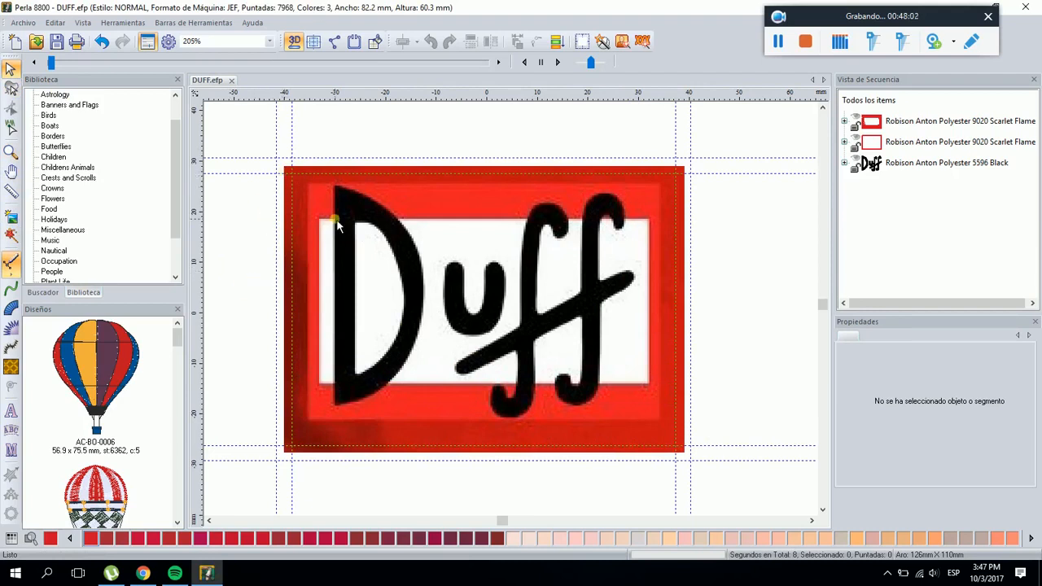
Create a rectangular Cordón appliqué along the outer edge of the Duff image, with 3.5 mm stitch length, 4.0 mm width and 0.4 mm density
left_click(10, 291)
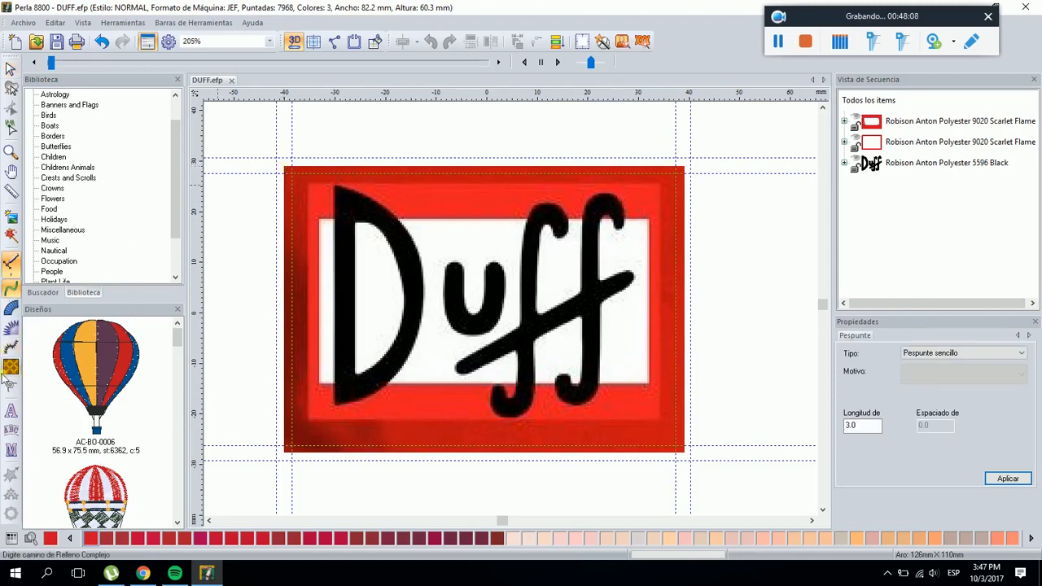
left_click(10, 327)
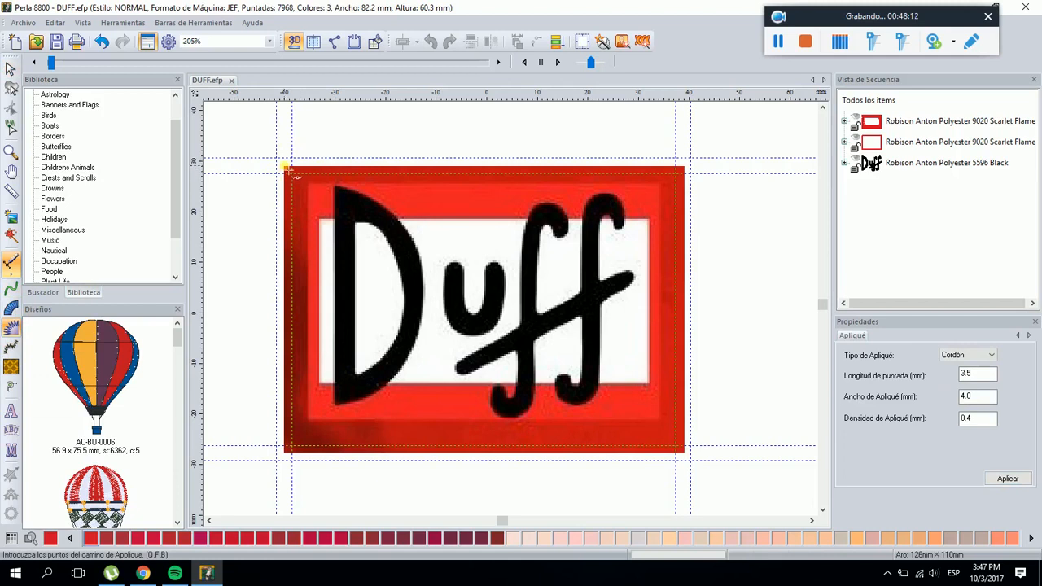
left_click(285, 167)
left_click(284, 452)
left_click(682, 453)
left_click(682, 166)
left_click(10, 390)
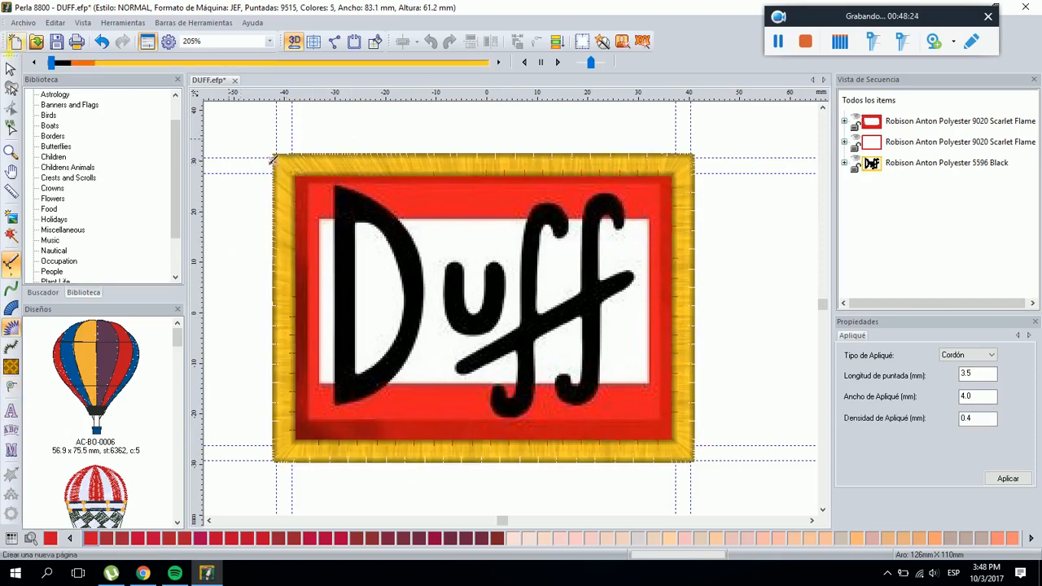
left_click(10, 68)
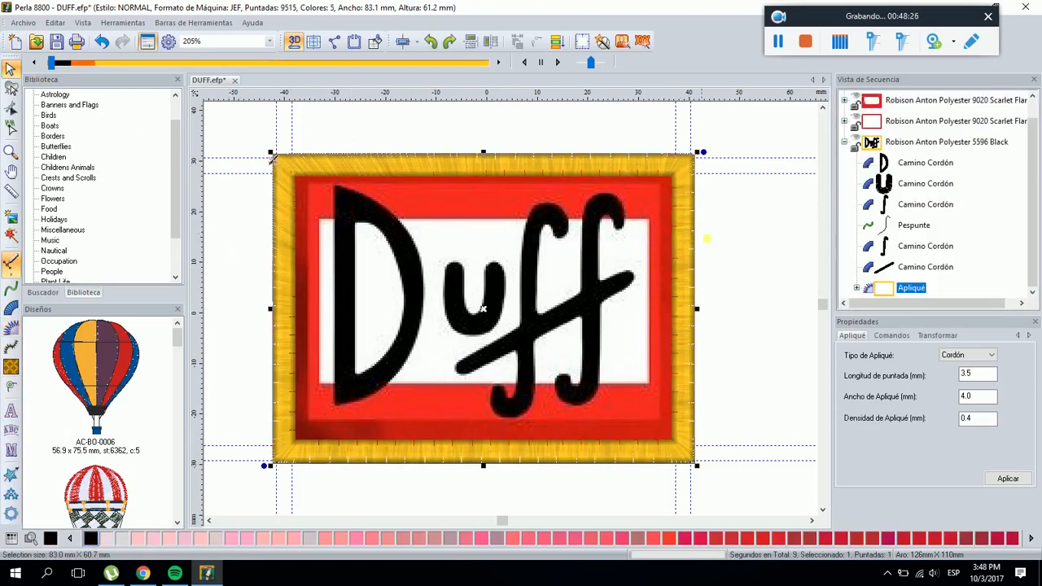
left_click(325, 122)
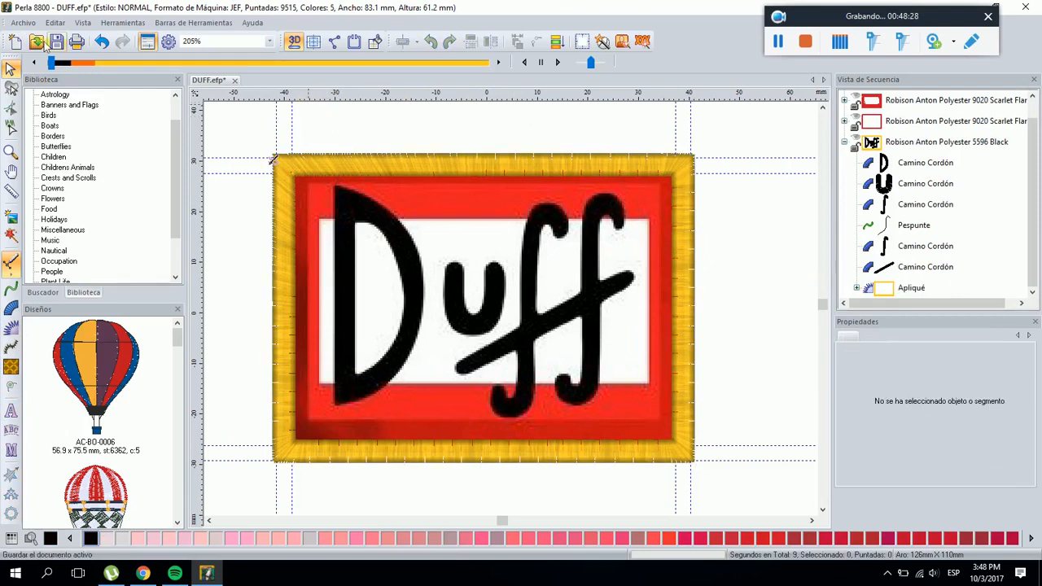
Play through the stitching sequence with the simulator and review the appliqué's type options, keeping Cordón
left_click_drag(52, 63, 511, 113)
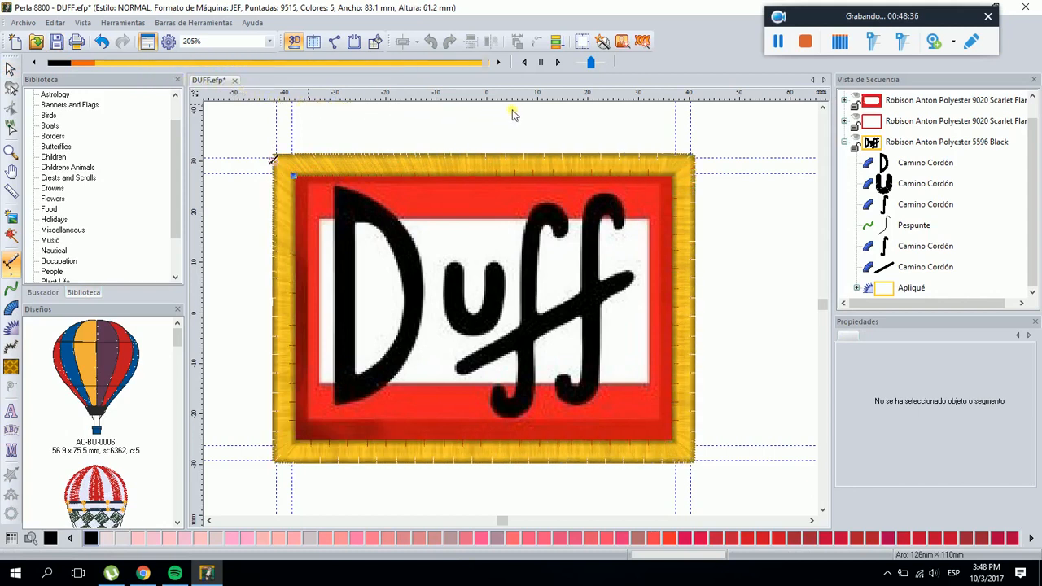
left_click(903, 288)
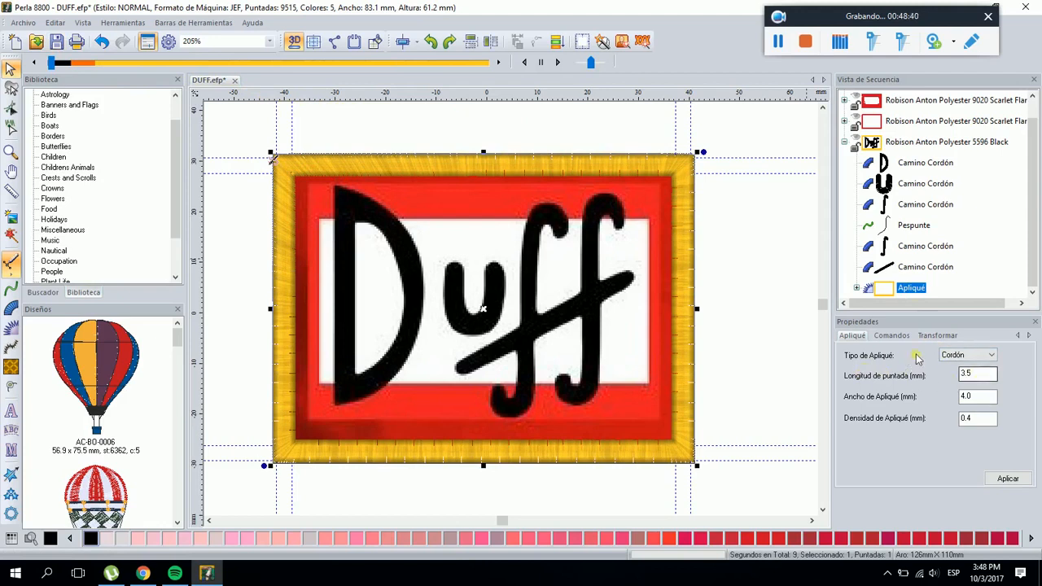
left_click(961, 357)
left_click(961, 365)
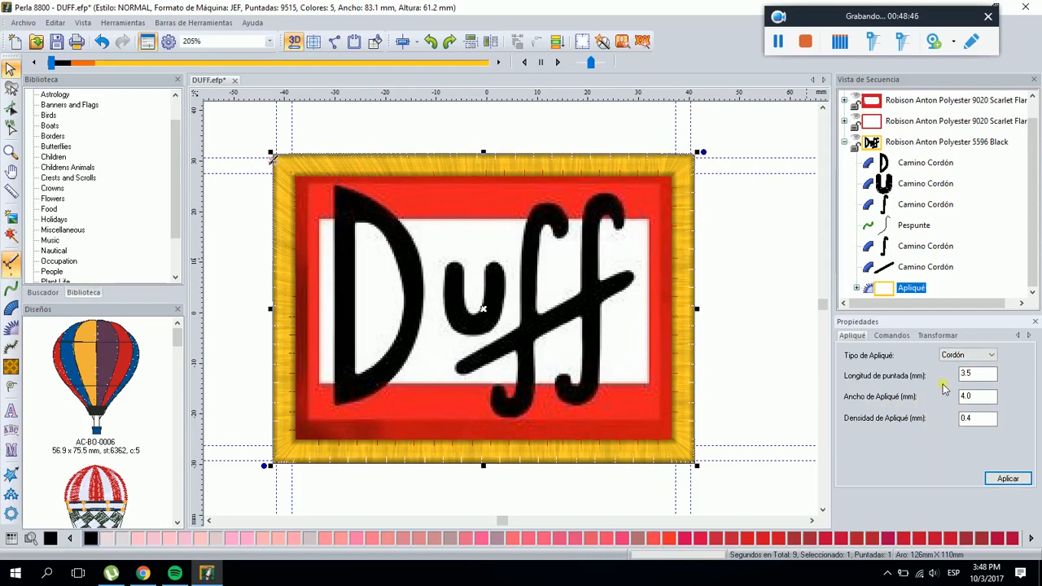
left_click(361, 121)
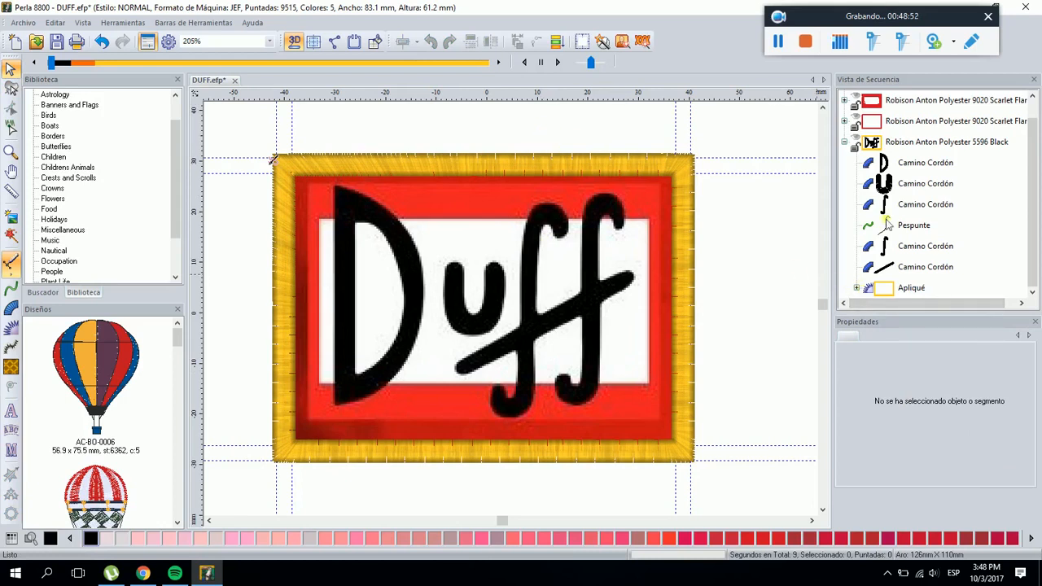
Collapse the black thread group containing the Duff letters and appliqué, and hide it
left_click(844, 142)
left_click(856, 161)
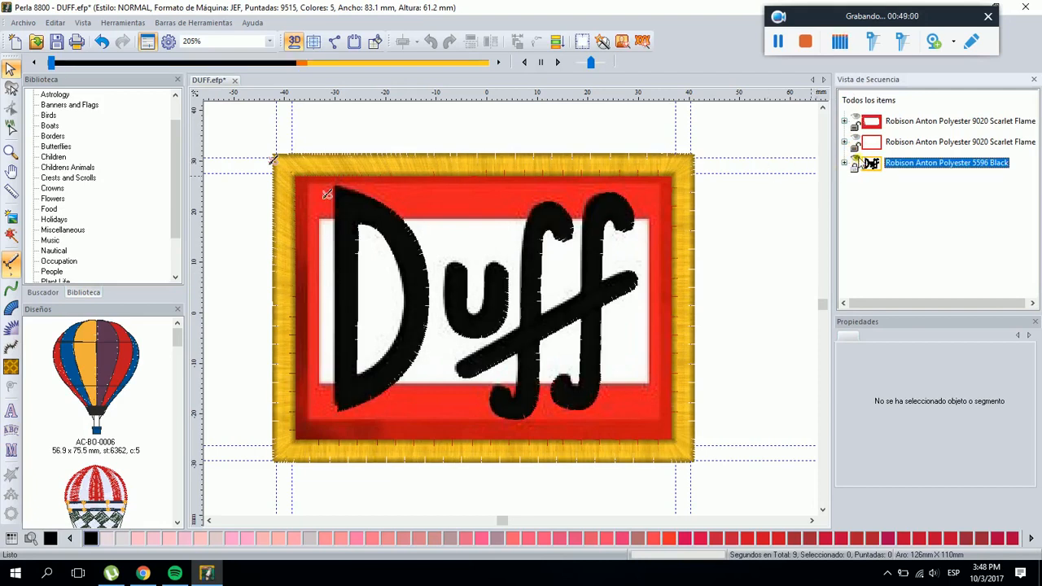
left_click(857, 161)
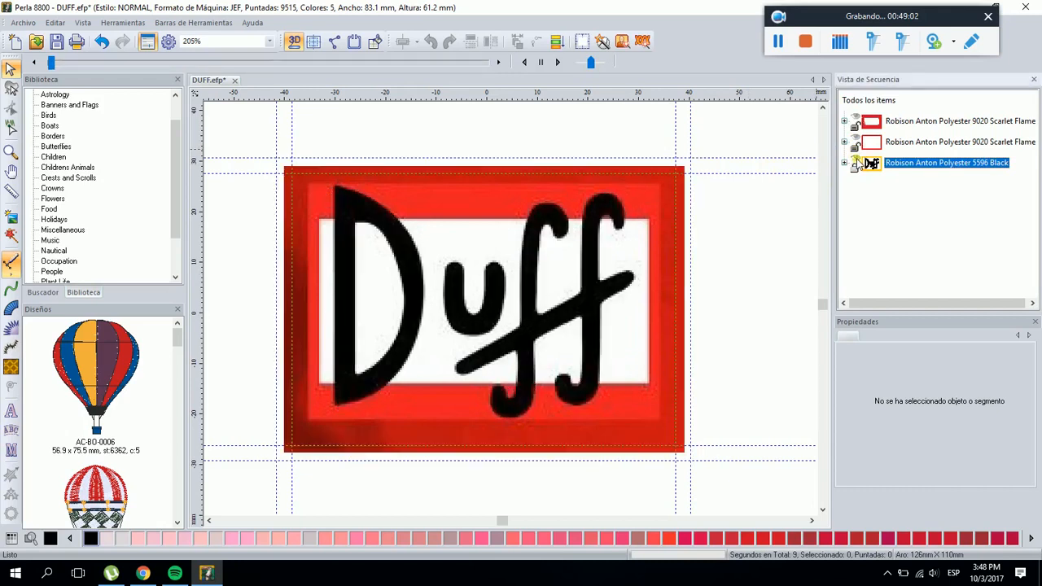
left_click(417, 152)
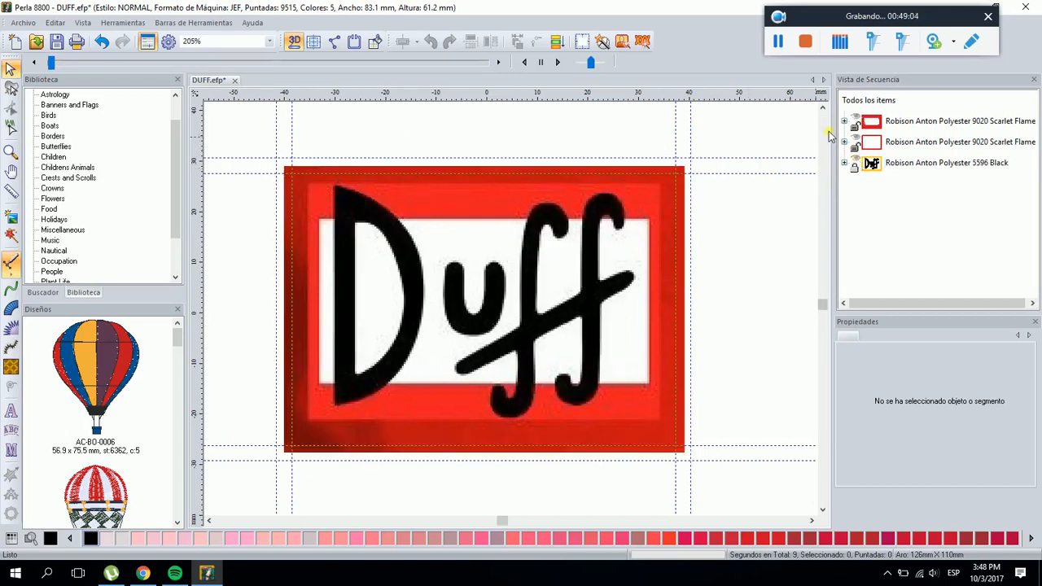
Draw a yellow Pespunte sencillo rectangle along the image's outer edge with a stitch length of 3.0
left_click(12, 287)
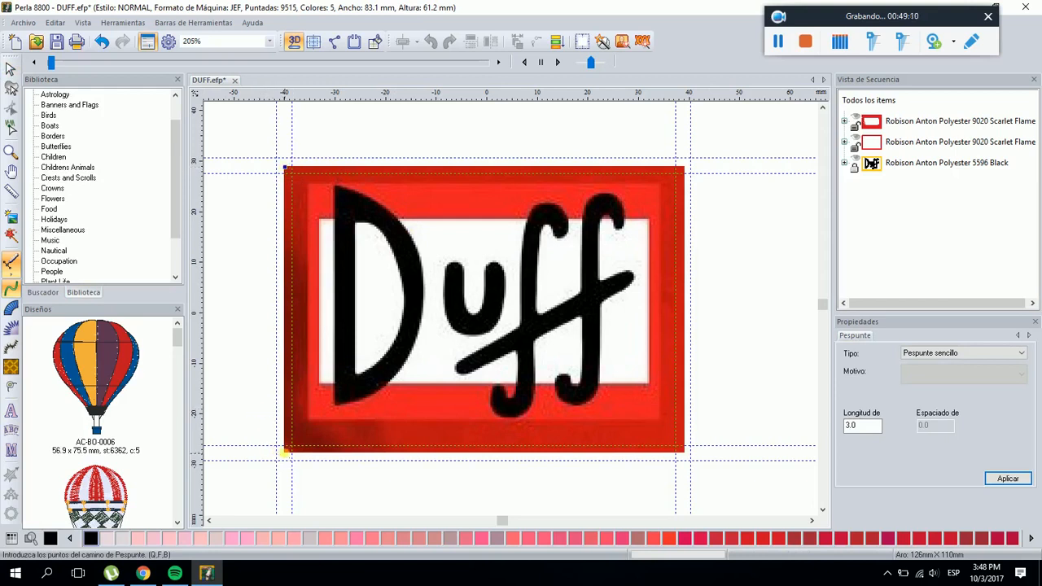
left_click(285, 452)
left_click(683, 450)
left_click(684, 166)
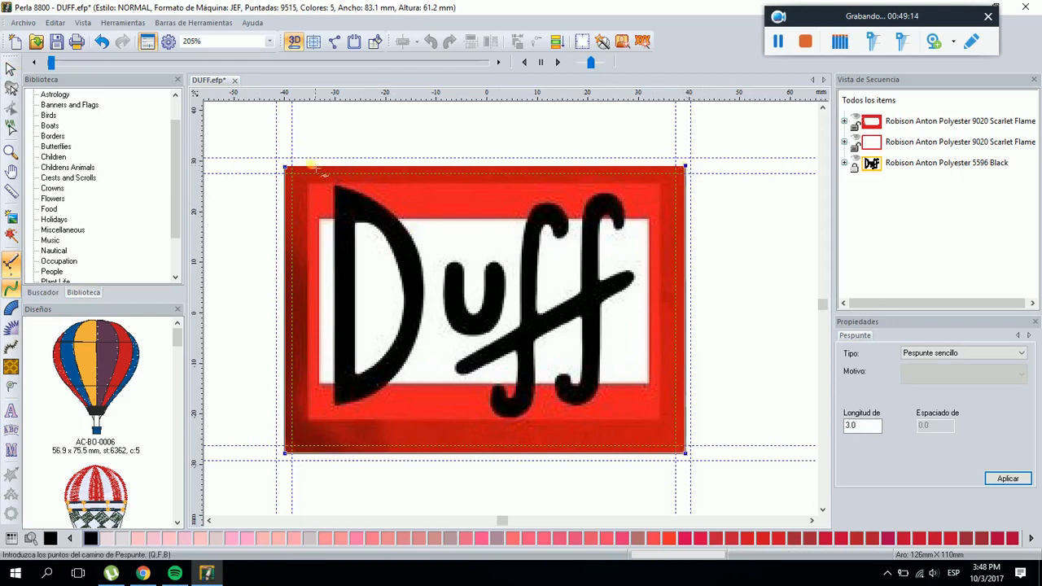
left_click(10, 388)
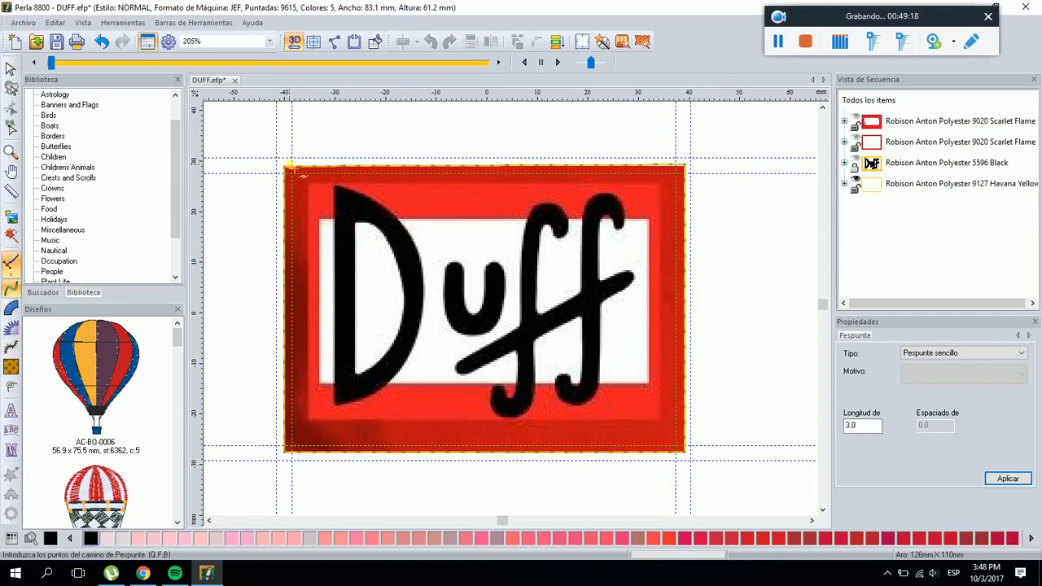
left_click(10, 70)
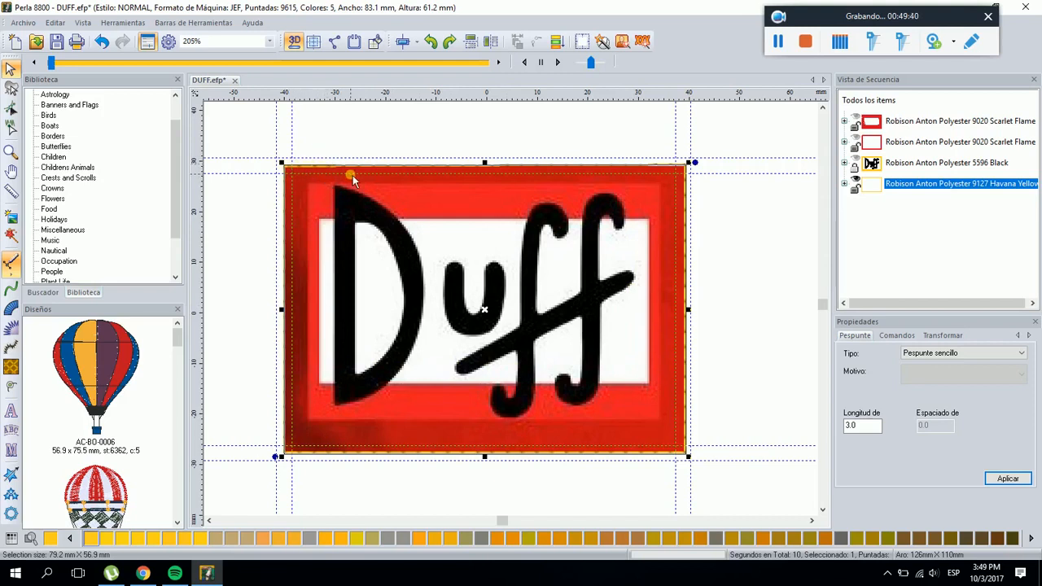
Shrink the yellow running-stitch rectangle to about 74.1 × 52.0 mm, inside the image's outer edge
left_click_drag(281, 163, 293, 173)
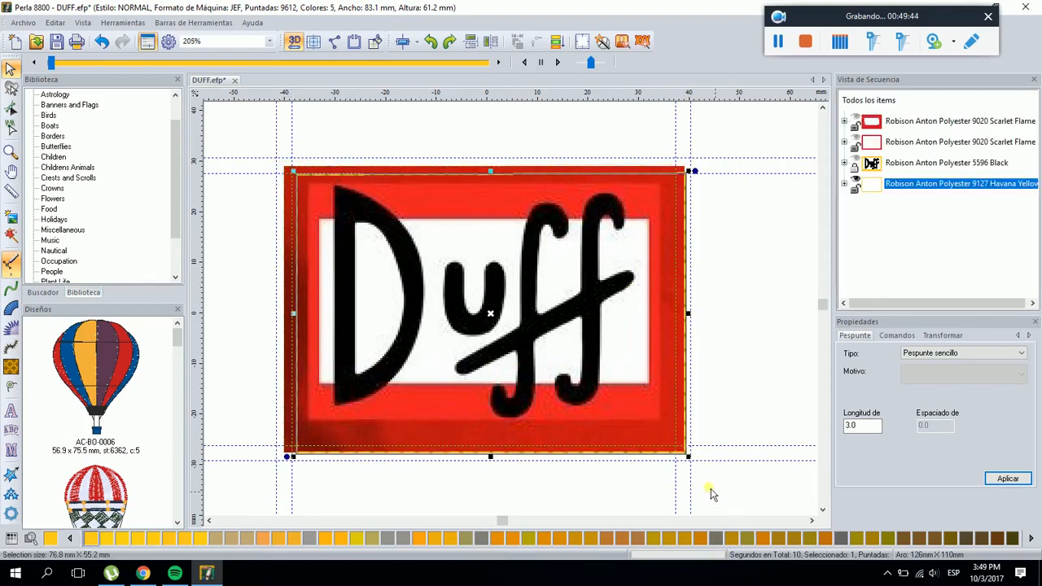
left_click_drag(688, 457, 677, 444)
left_click_drag(486, 452, 487, 448)
left_click_drag(493, 183, 493, 186)
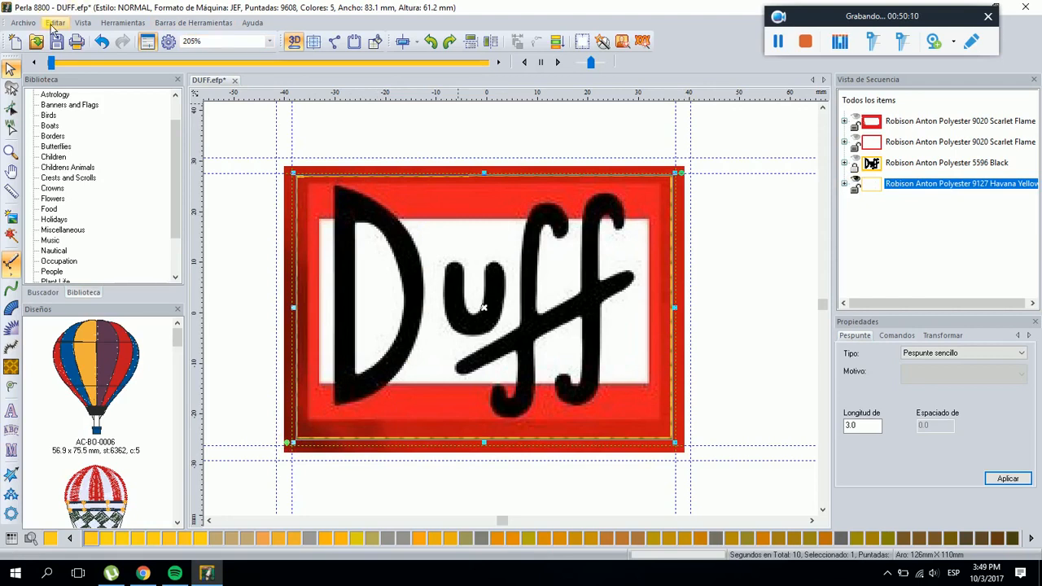
Paste two copies of the yellow running-stitch rectangle in place, then select the first of the three outlines to check it
key("ctrl+v")
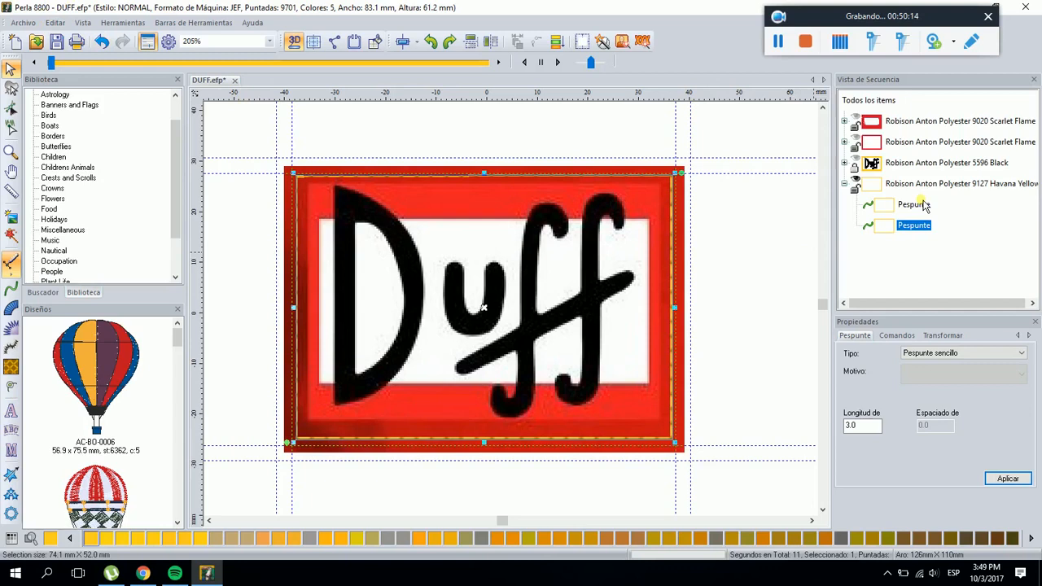
key("ctrl+v")
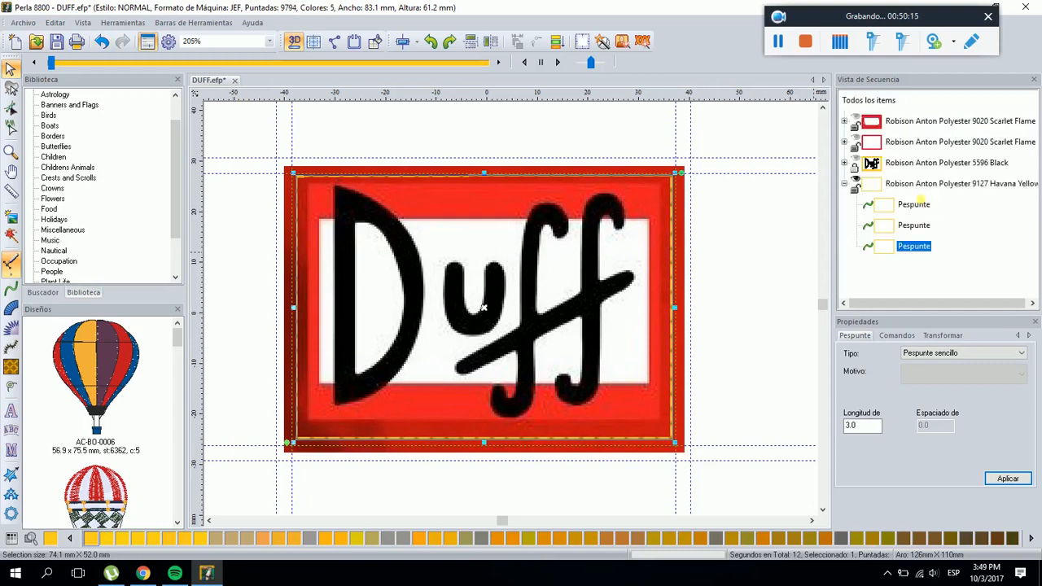
left_click(531, 140)
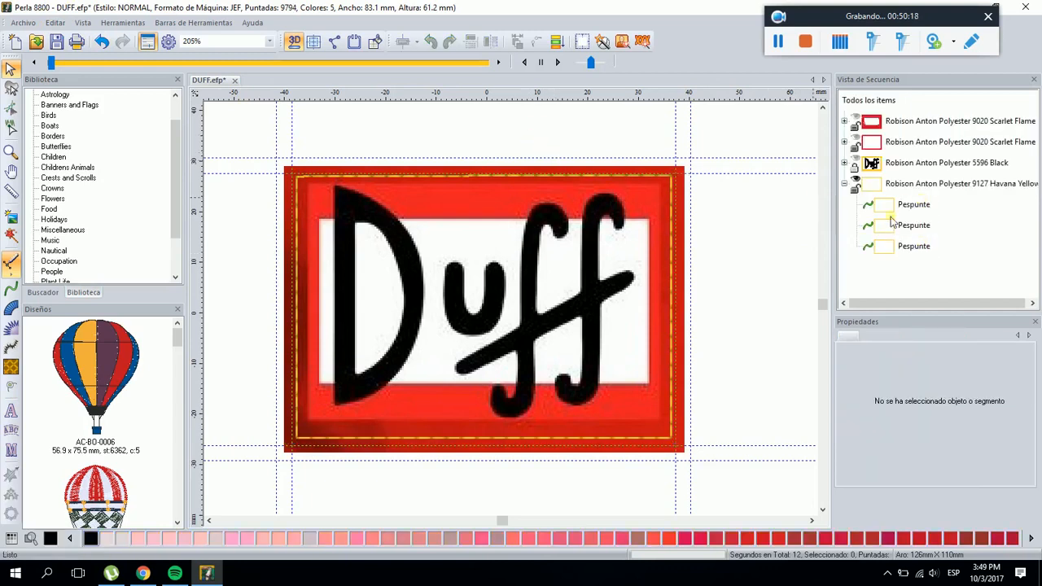
left_click(908, 208)
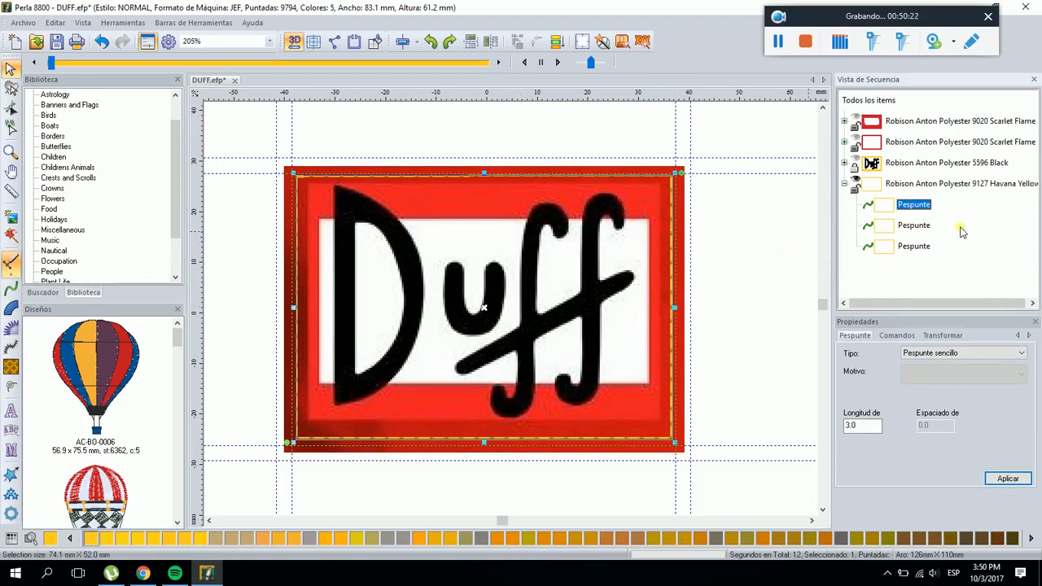
left_click(769, 254)
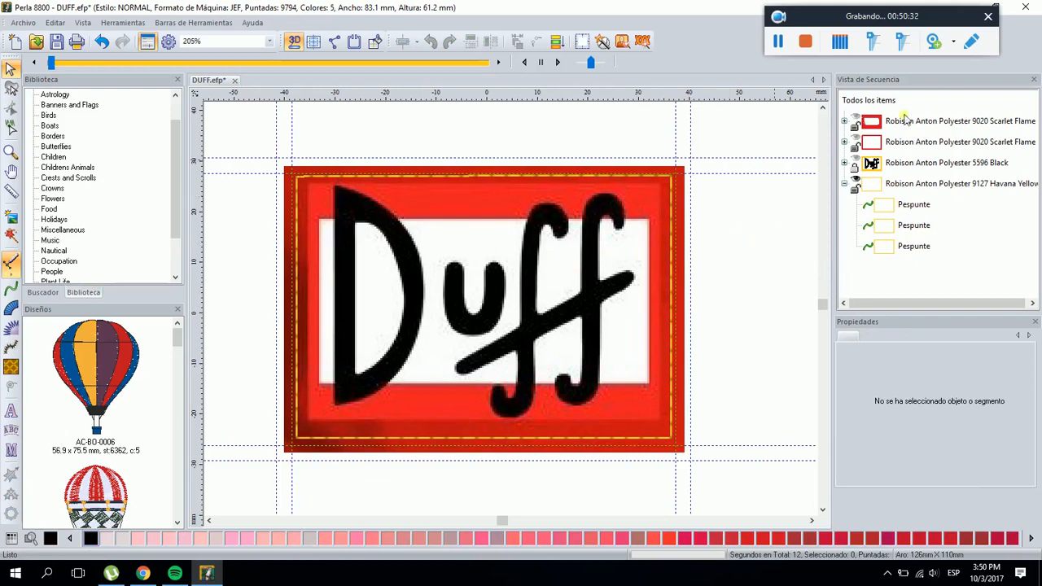
Show the red fill group and move it after the yellow running stitches in the sewing sequence
left_click(857, 120)
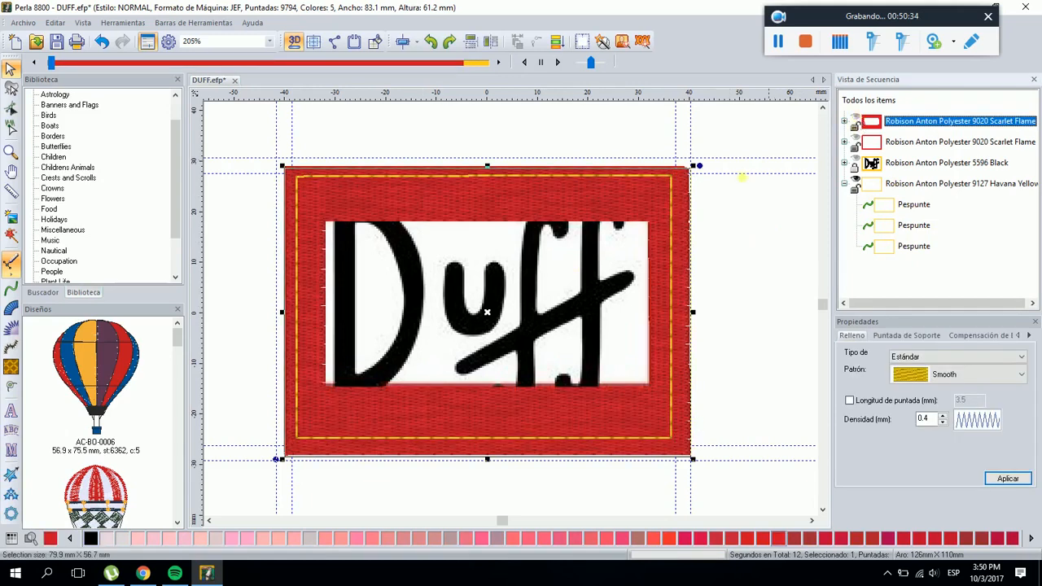
left_click(727, 204)
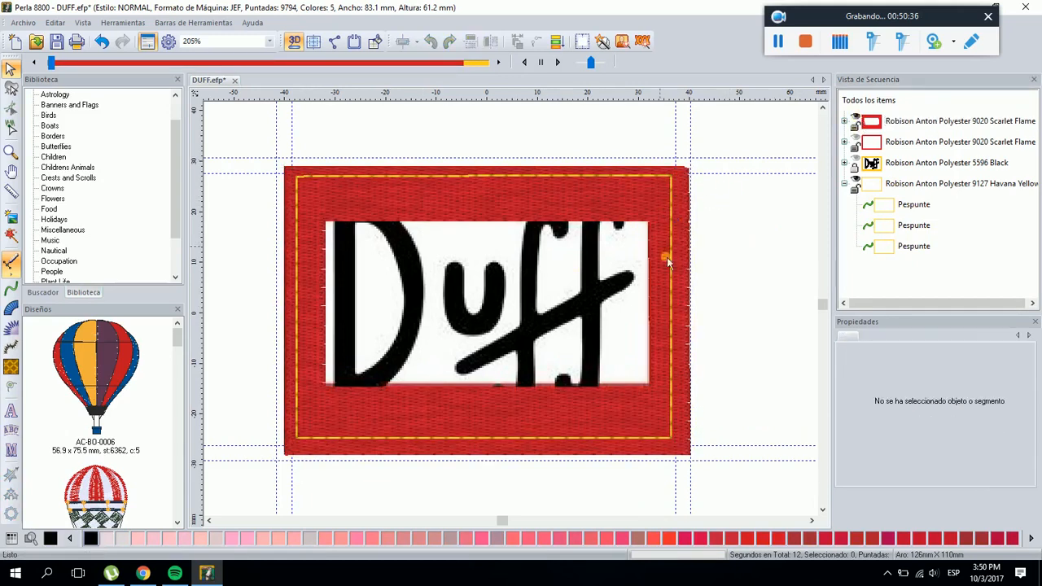
left_click_drag(922, 120, 916, 264)
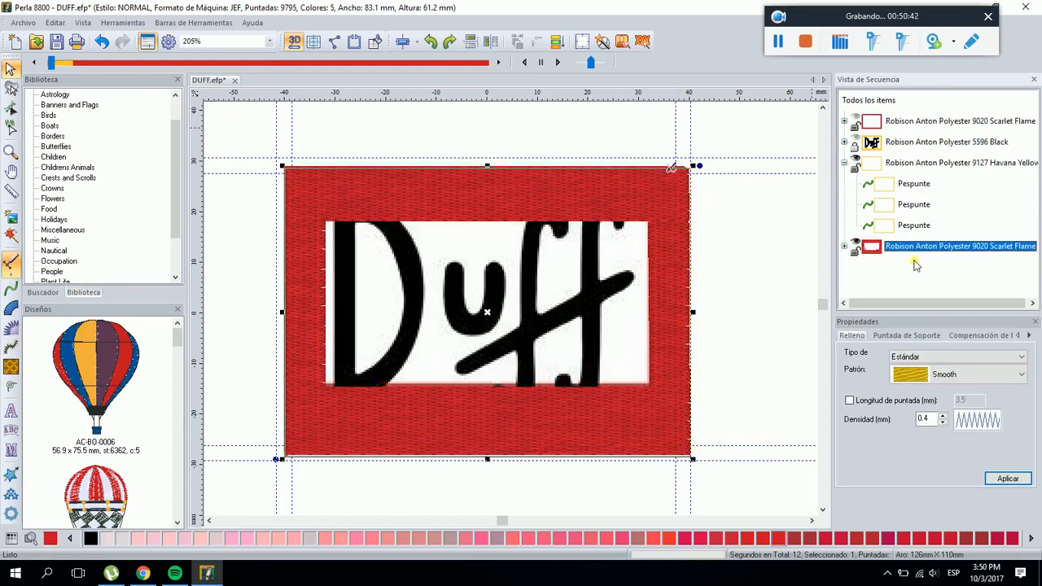
Show the red satin border group and move it to the end of the sewing sequence
left_click(857, 121)
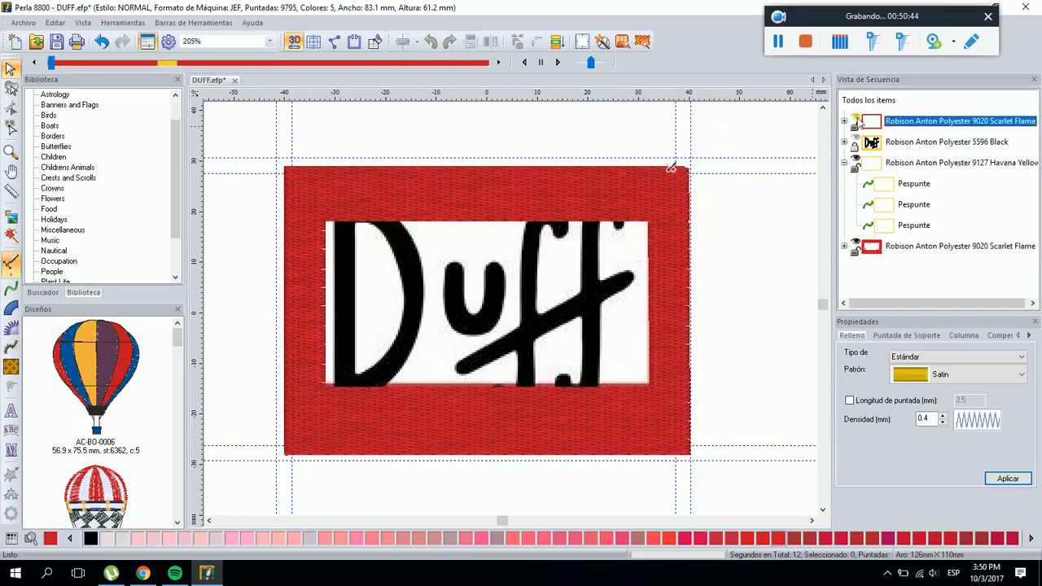
left_click(913, 122)
left_click_drag(913, 121, 894, 279)
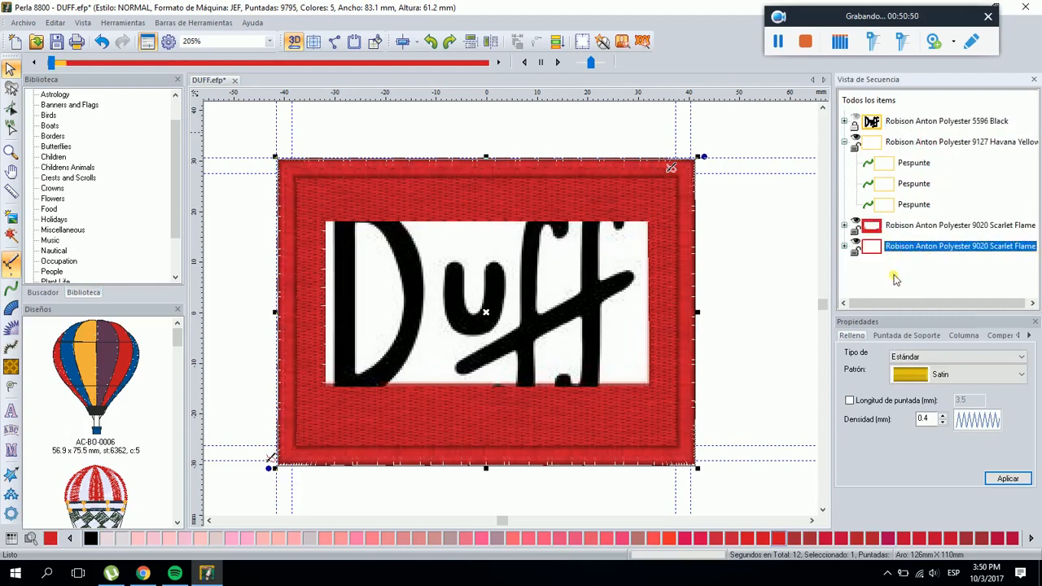
left_click(747, 139)
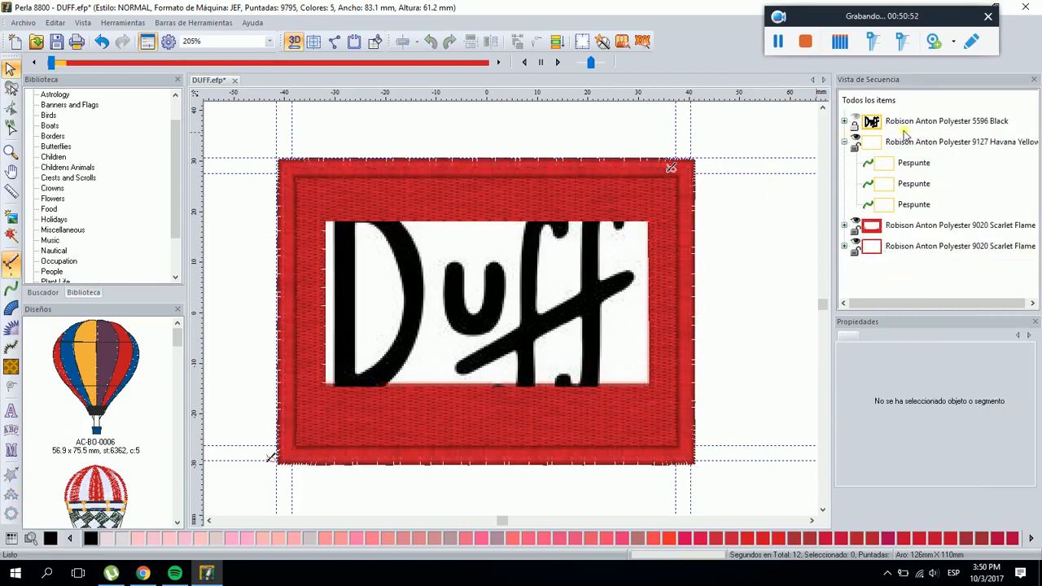
Expand and show the black thread group in the sewing sequence, and try to select its six lettering objects
left_click(845, 121)
left_click(859, 119)
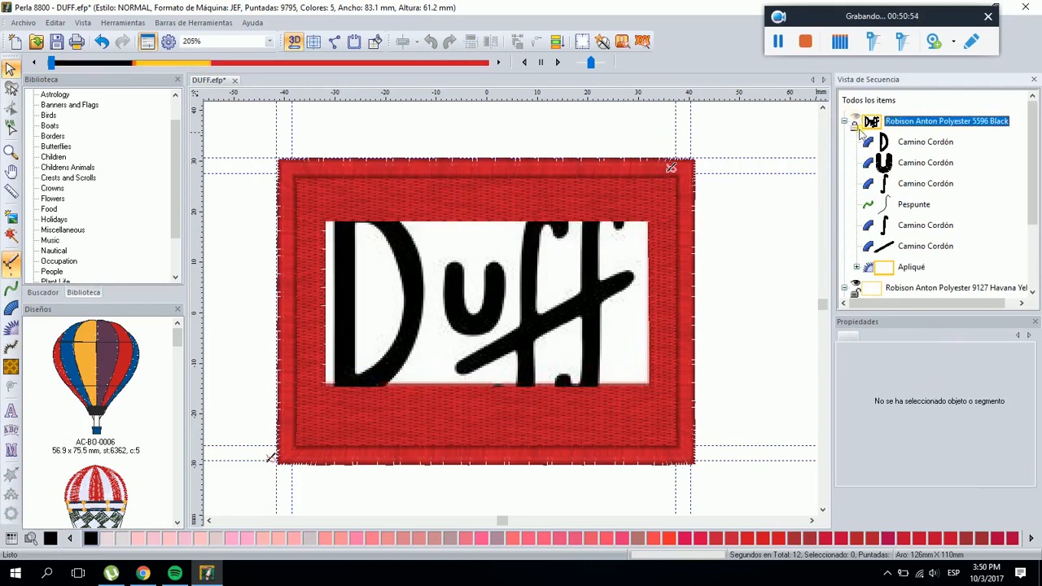
left_click(924, 145)
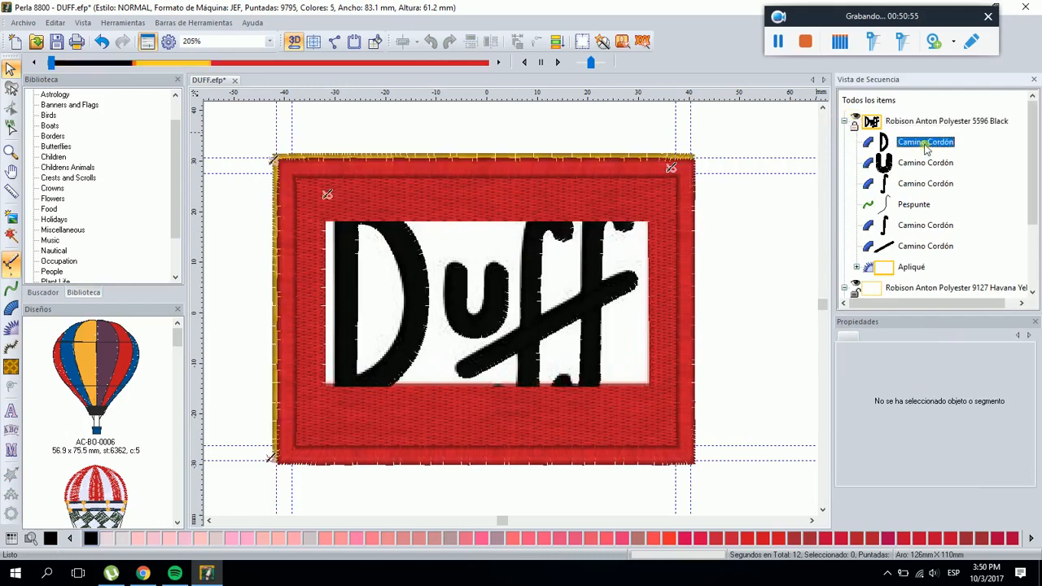
left_click(918, 248, "shift")
scroll(920, 244, "down", 3)
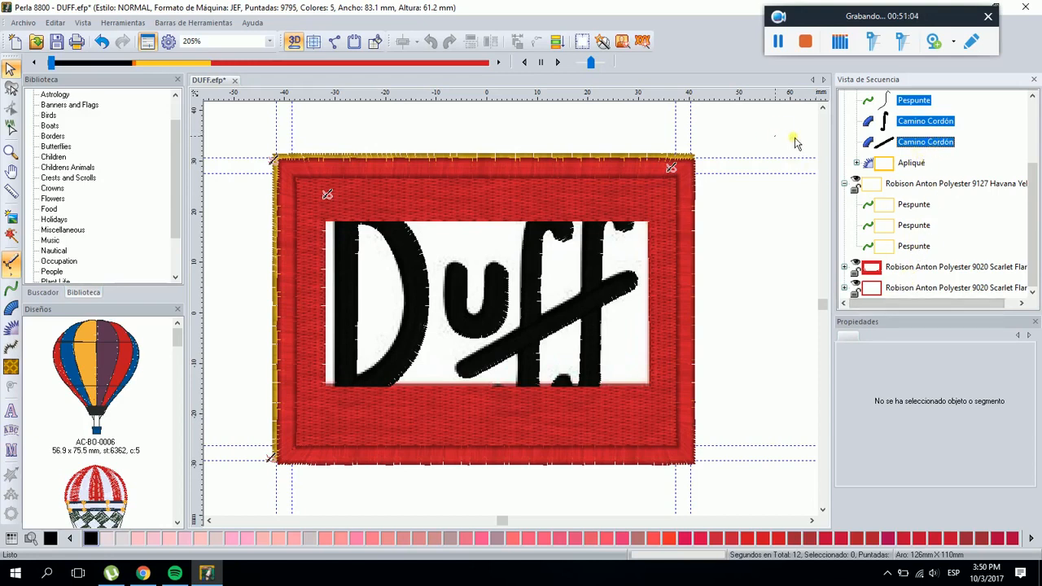
Try to select the Apliqué object and the lettering objects inside the locked black thread group
left_click(887, 165)
scroll(576, 201, "down", 1)
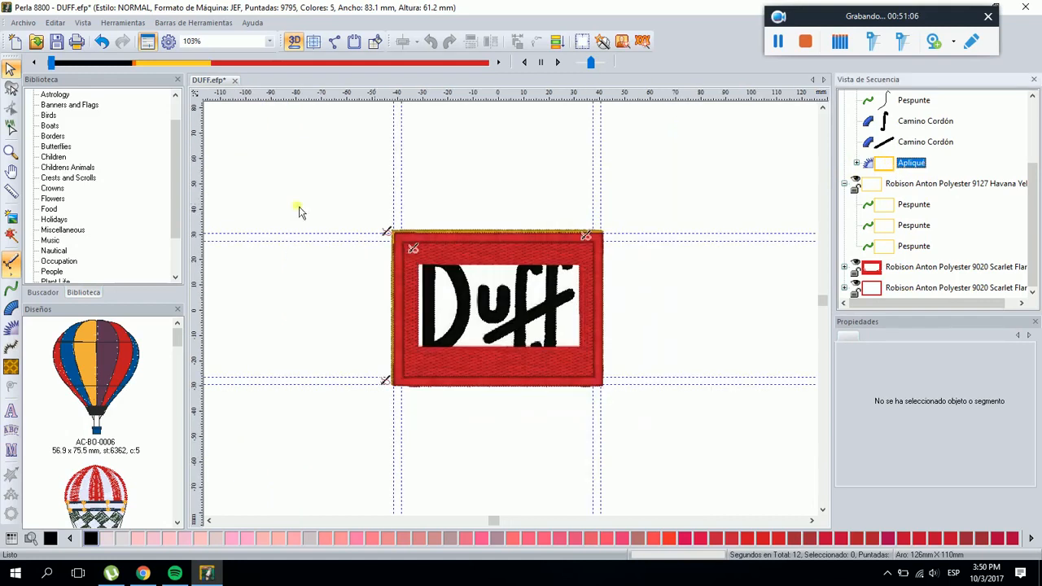
left_click(1034, 180)
left_click_drag(1034, 180, 1034, 130)
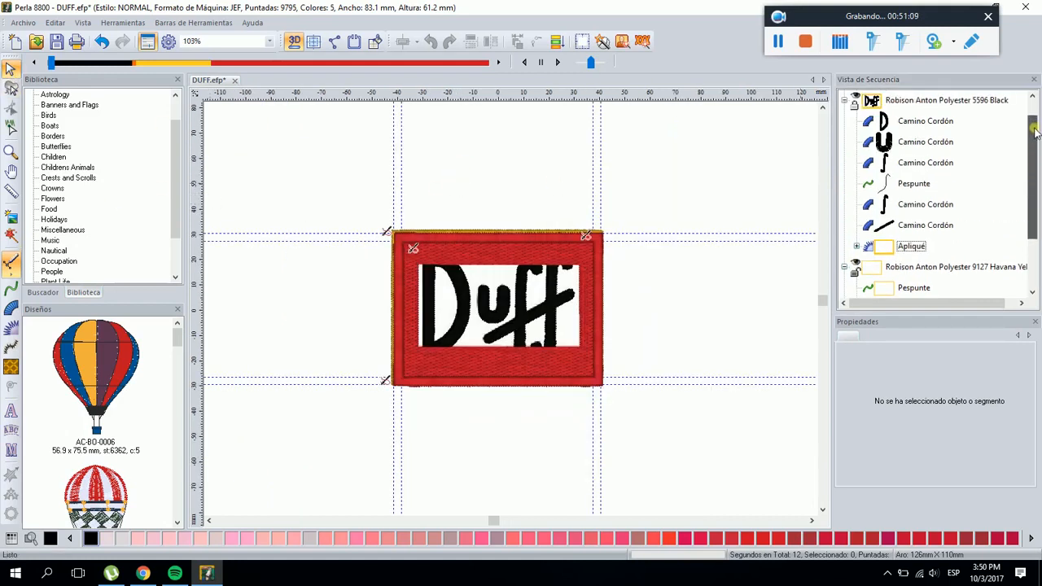
left_click(902, 120)
left_click(914, 225, "shift")
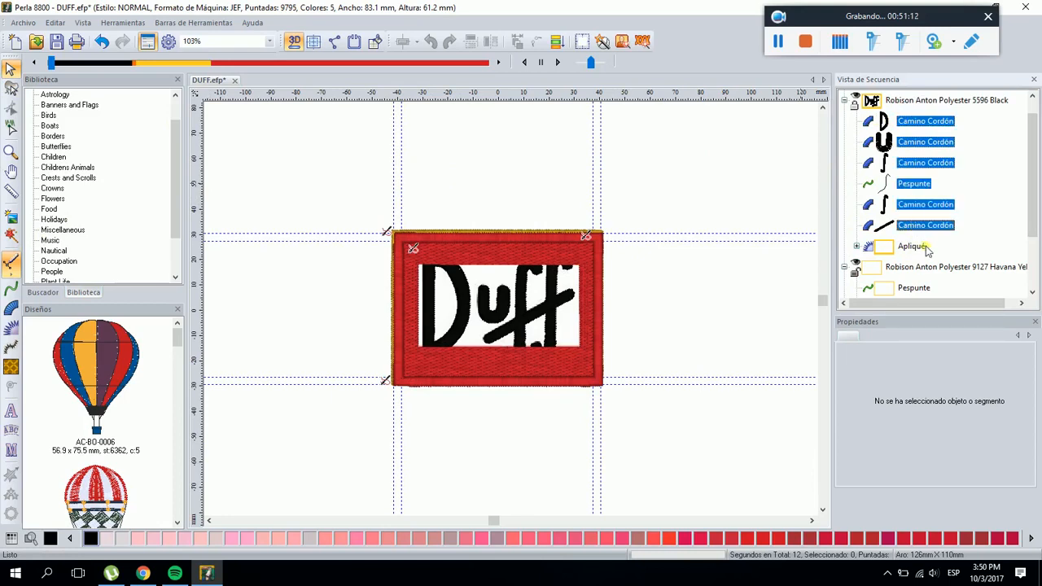
scroll(926, 250, "down", 1)
scroll(923, 177, "down", 1)
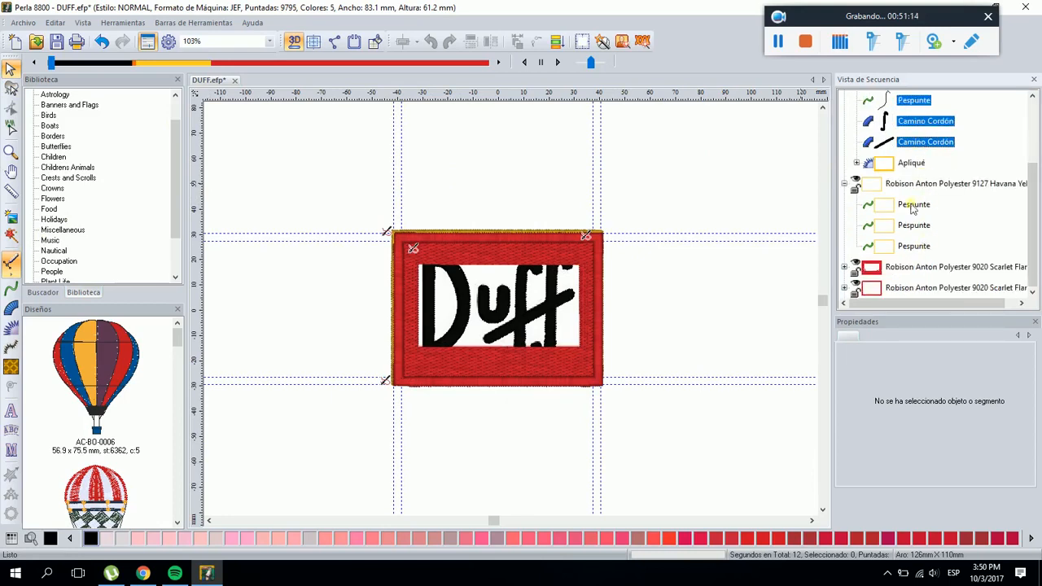
scroll(927, 155, "up", 3)
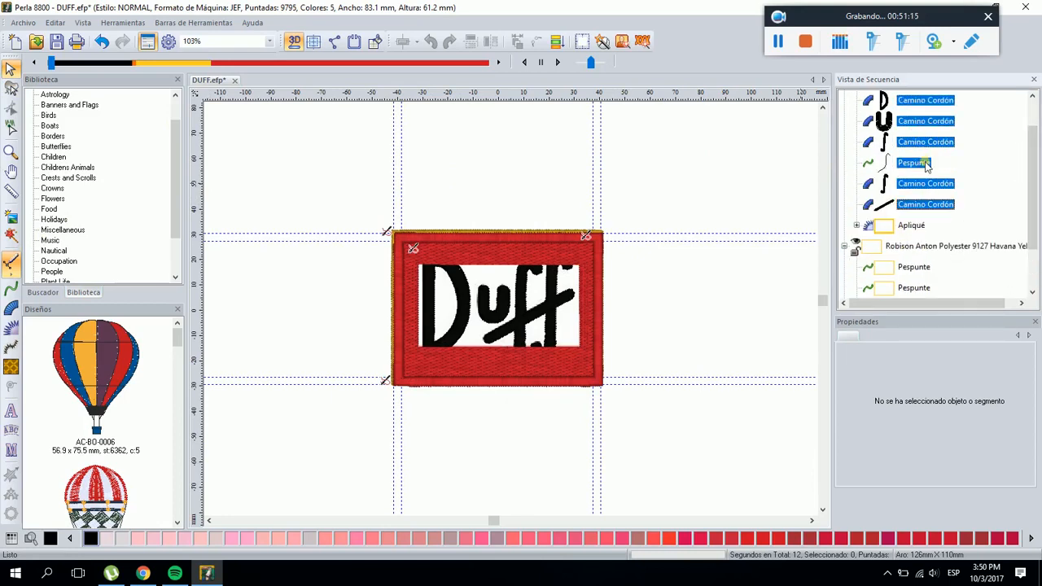
left_click(903, 228)
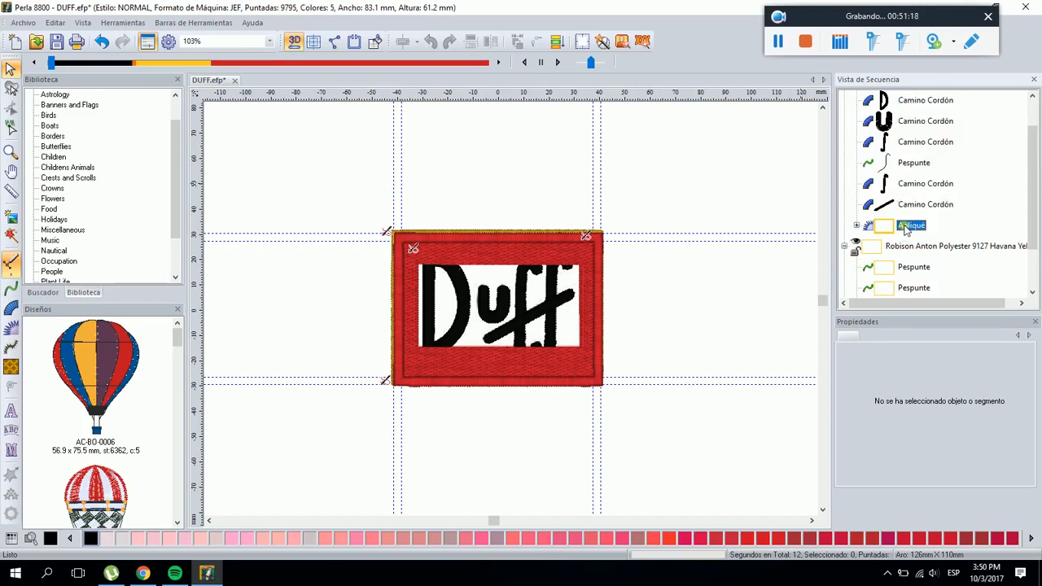
left_click(891, 226)
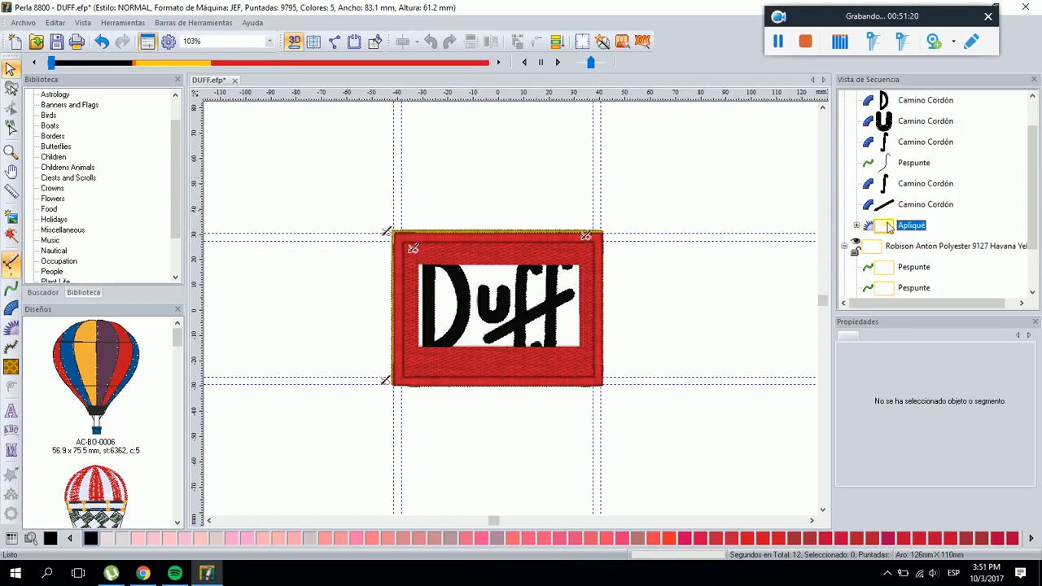
left_click(1030, 109)
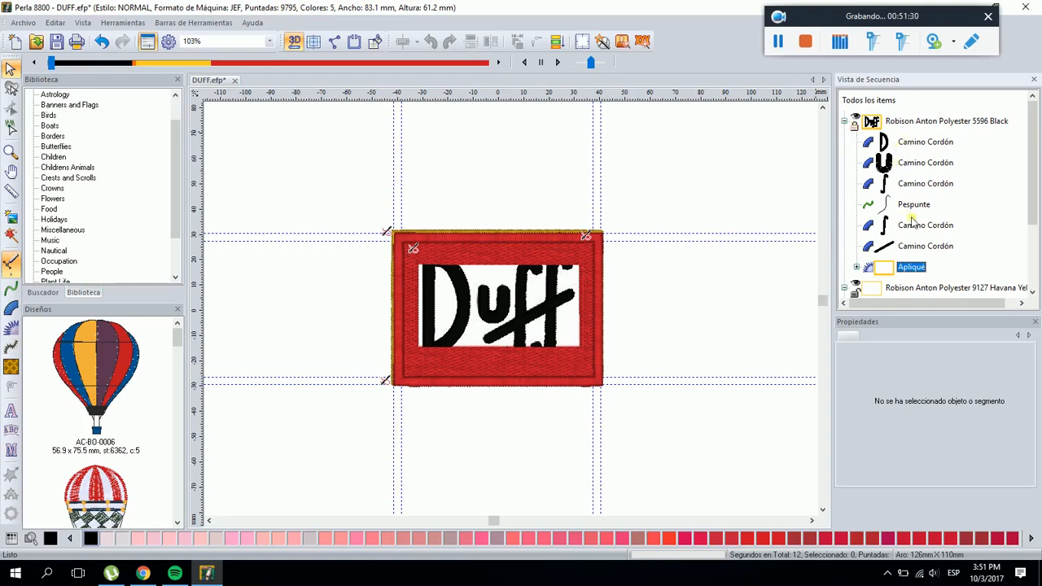
Unlock the black thread group and move its six Duff lettering objects to the end of the sewing sequence
left_click(855, 127)
left_click(750, 180)
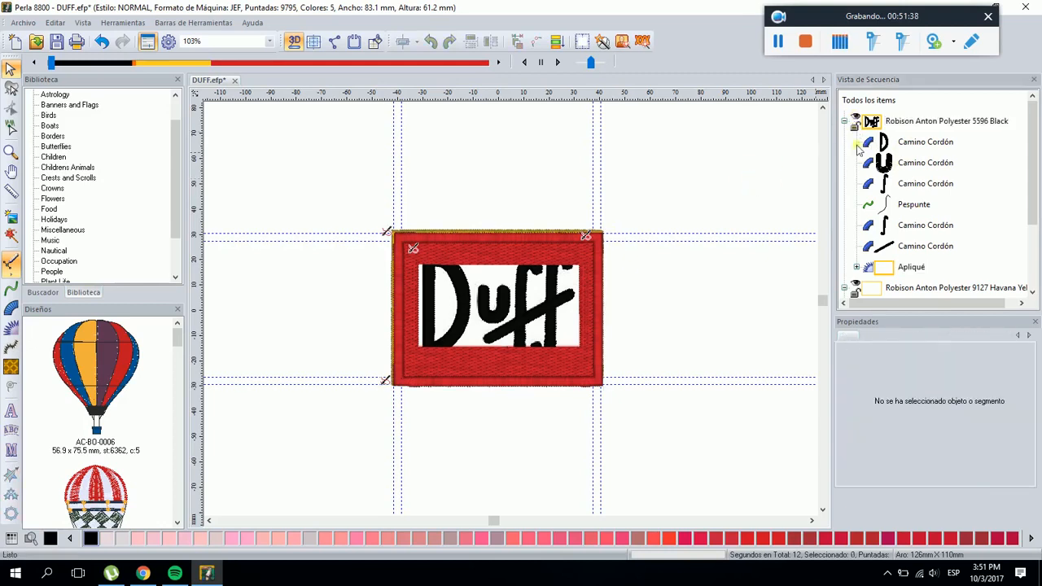
left_click(911, 143)
left_click(926, 248, "shift")
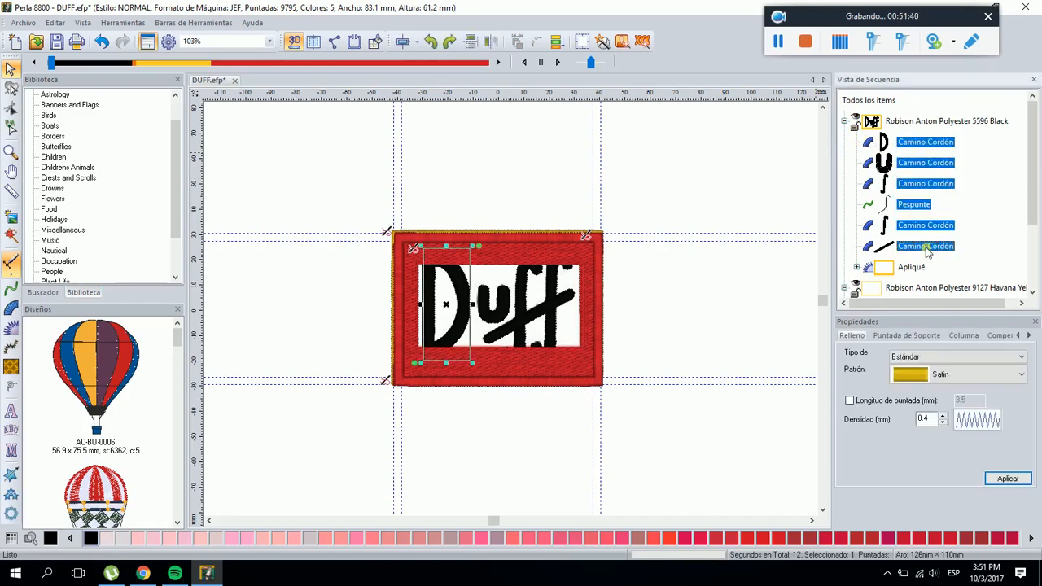
scroll(925, 245, "down", 2)
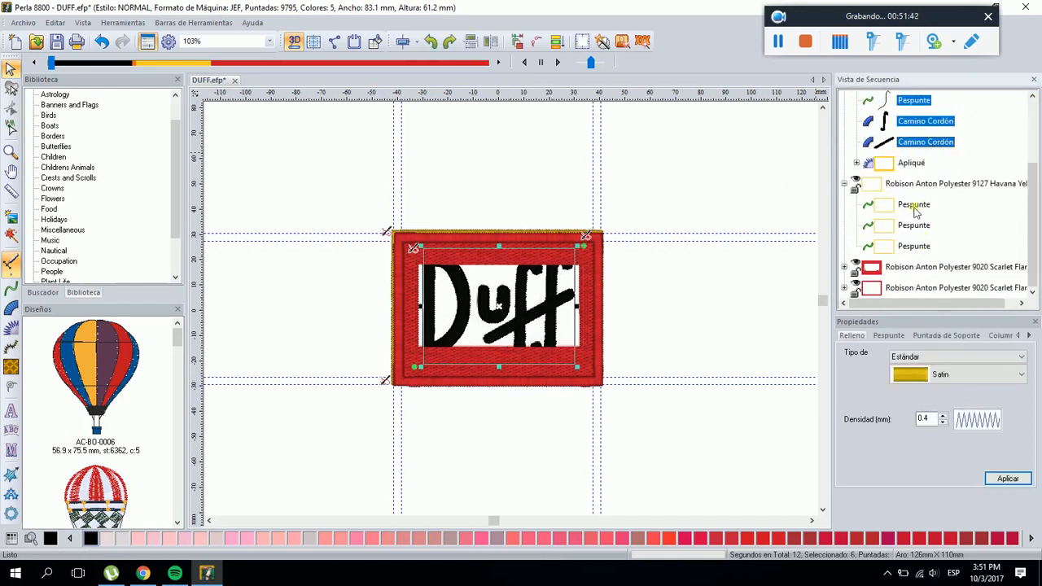
scroll(898, 290, "down", 1)
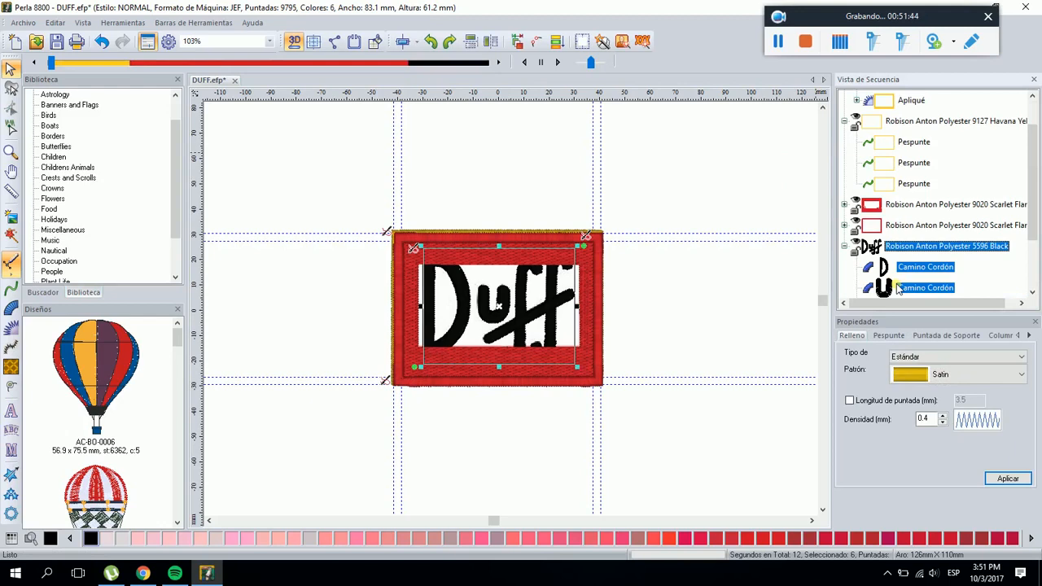
left_click(557, 185)
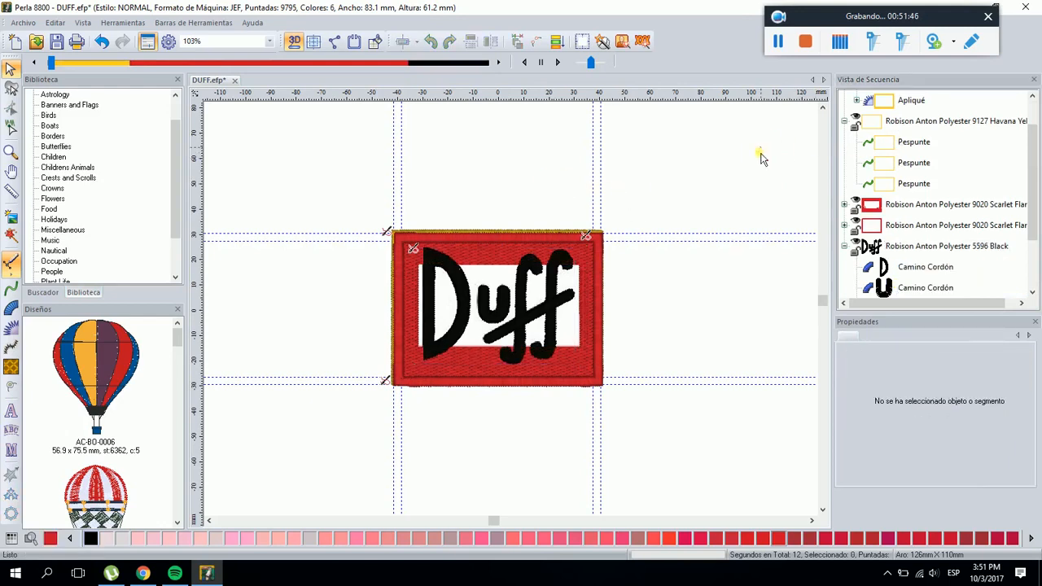
Hide the first black thread group, which holds only the Apliqué object
left_click(909, 100)
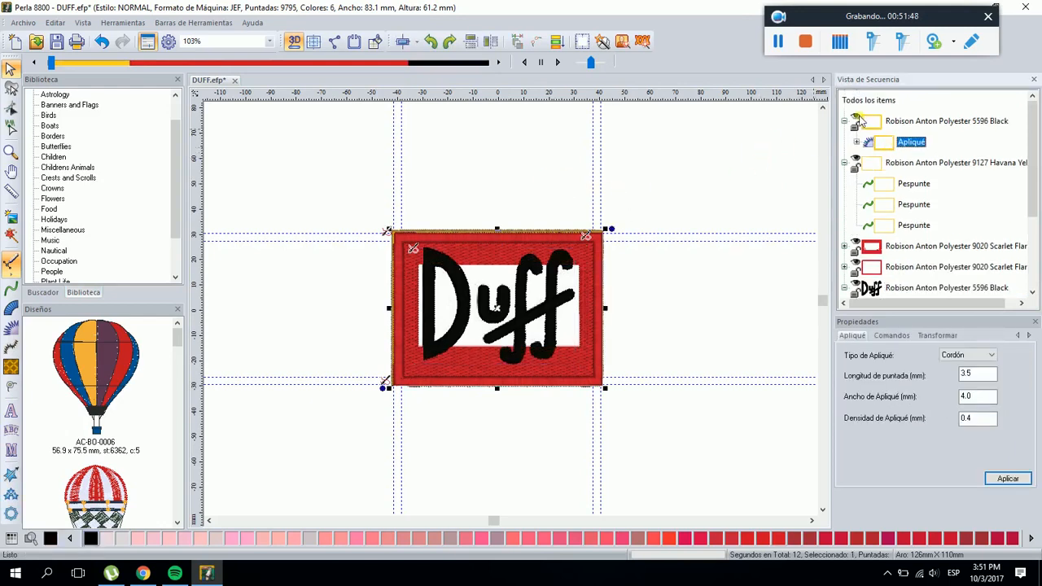
left_click(864, 122)
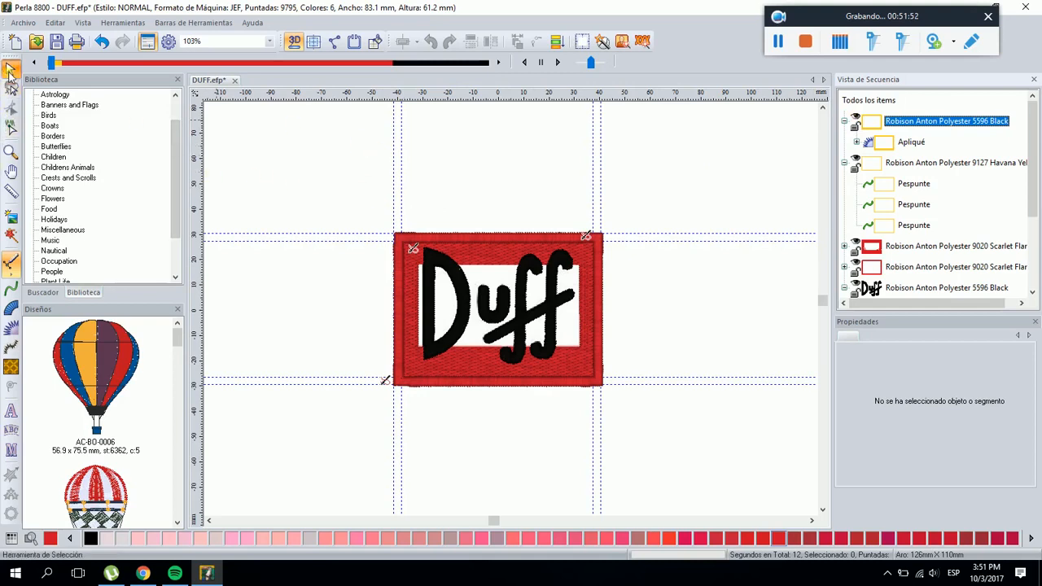
left_click(252, 195)
Run through the sewing simulation from the yellow running-stitch outlines to the end of the black lettering
left_click(10, 152)
left_click_drag(360, 197, 691, 431)
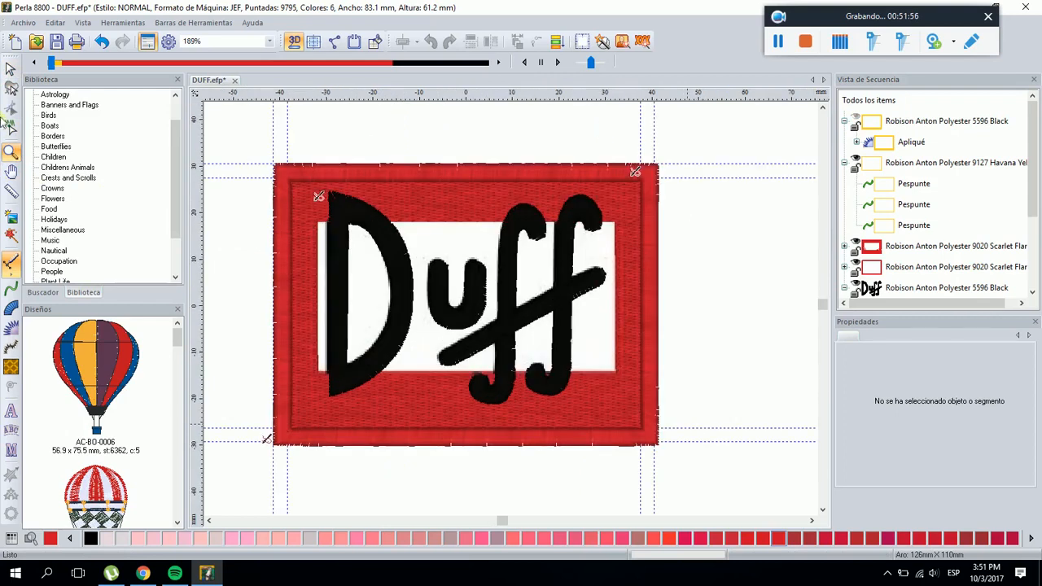
left_click(11, 68)
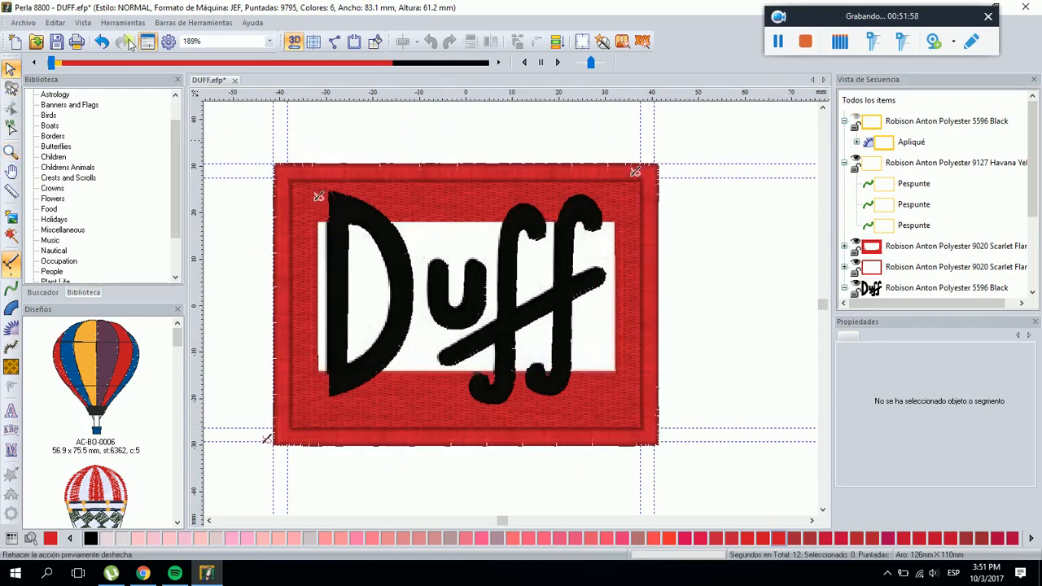
left_click_drag(52, 65, 64, 71)
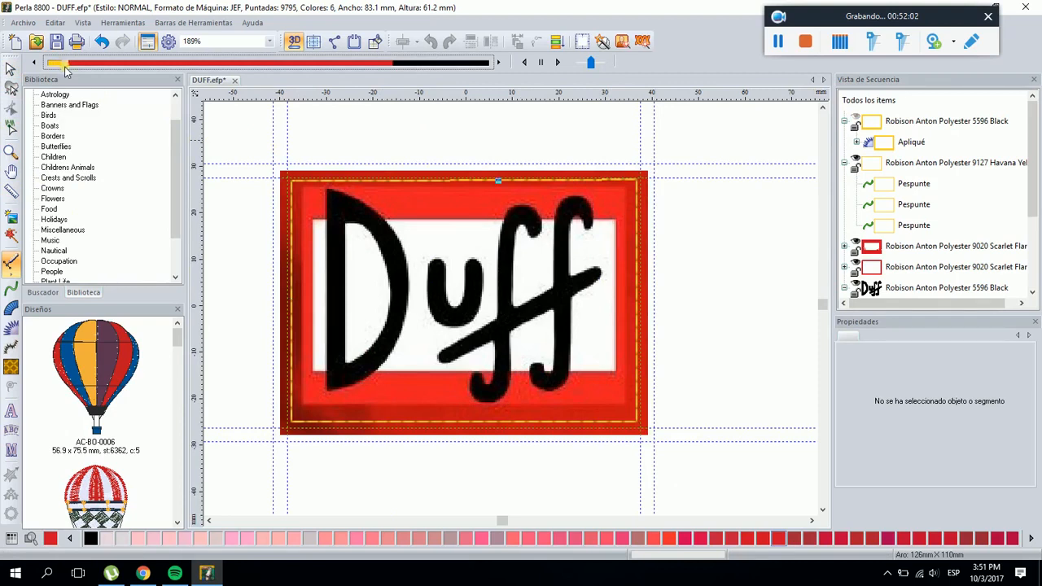
mouse_move(64, 71)
left_mouse_down()
mouse_move(279, 75)
mouse_move(521, 99)
left_mouse_up()
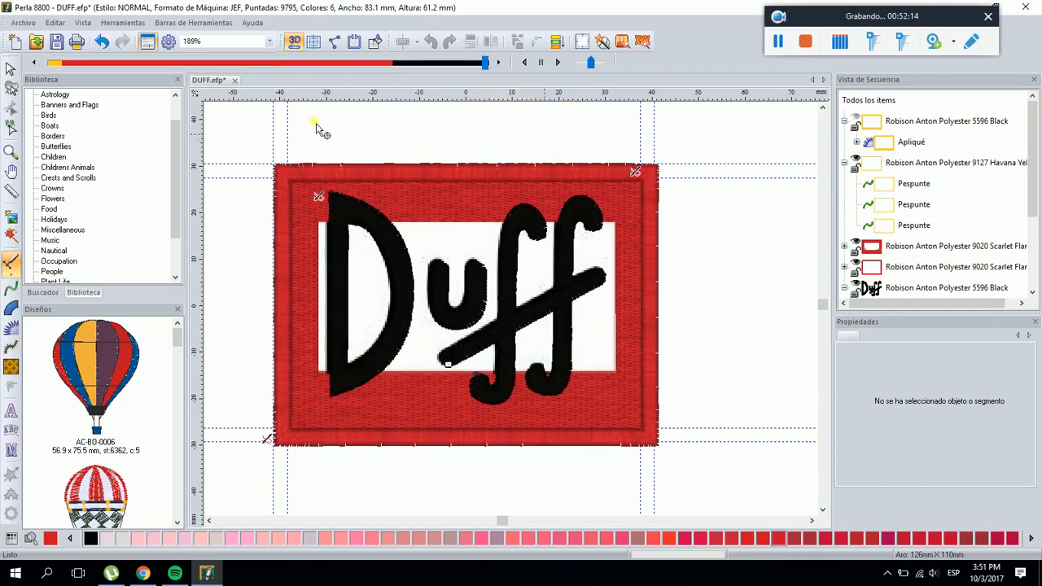
Leave the sewing simulation and save the DUFF design
left_click(8, 69)
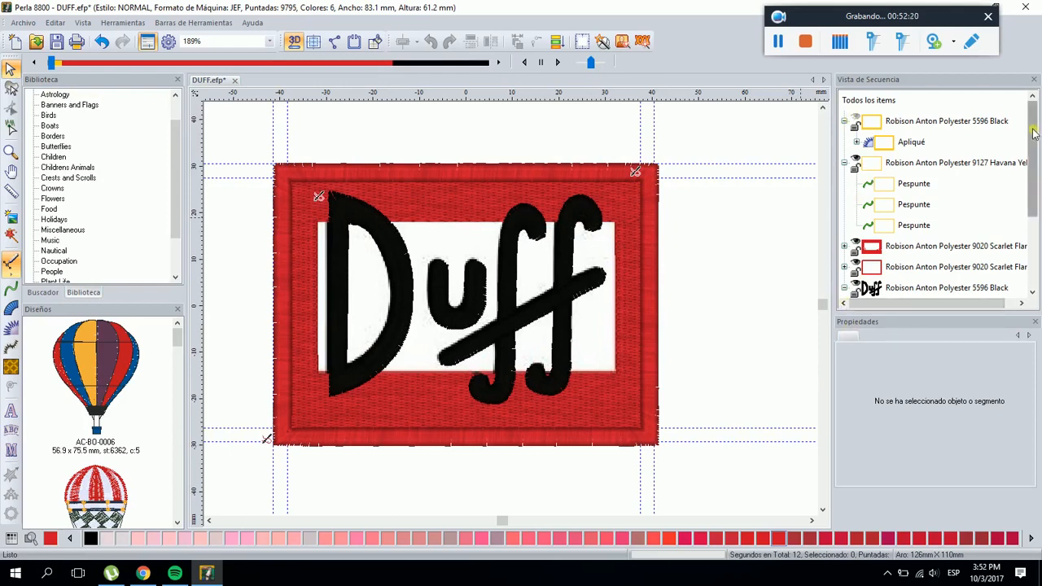
left_click(57, 43)
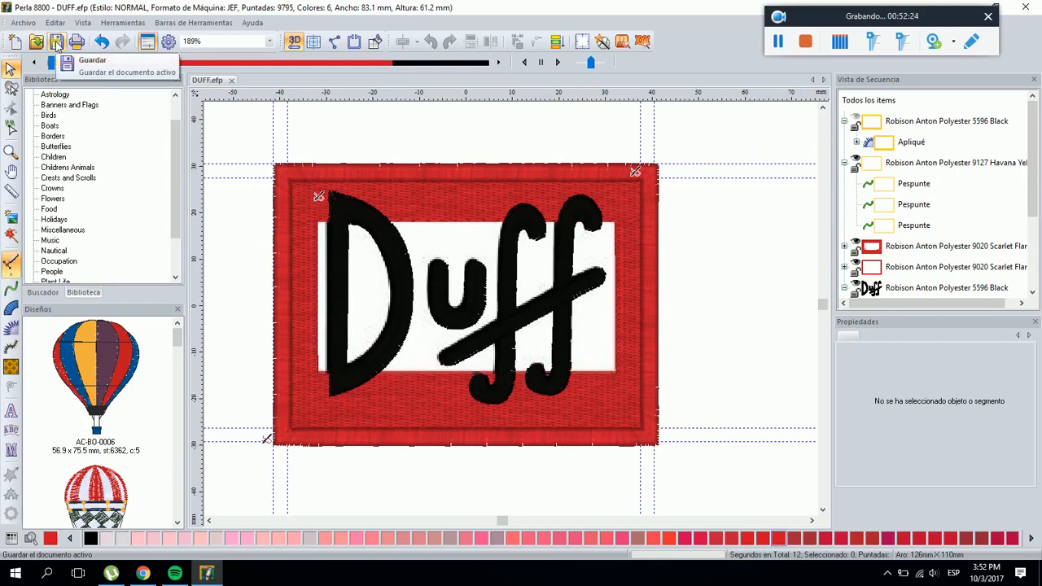
Examine the patch's upper-left corner up close with the 3D stitch view turned off
left_click(430, 221)
left_click(11, 151)
left_click_drag(273, 150, 431, 236)
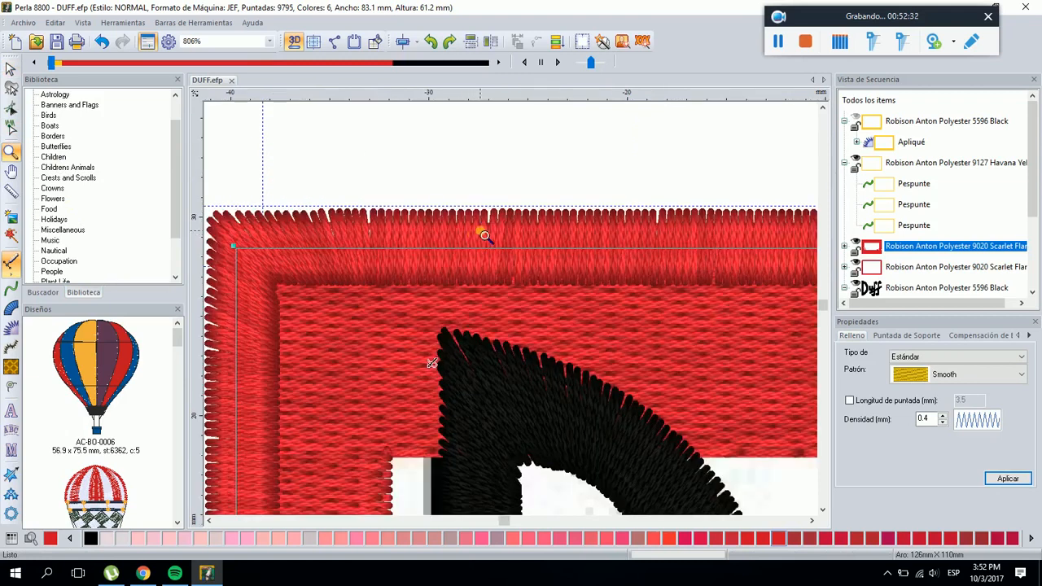
left_click(11, 70)
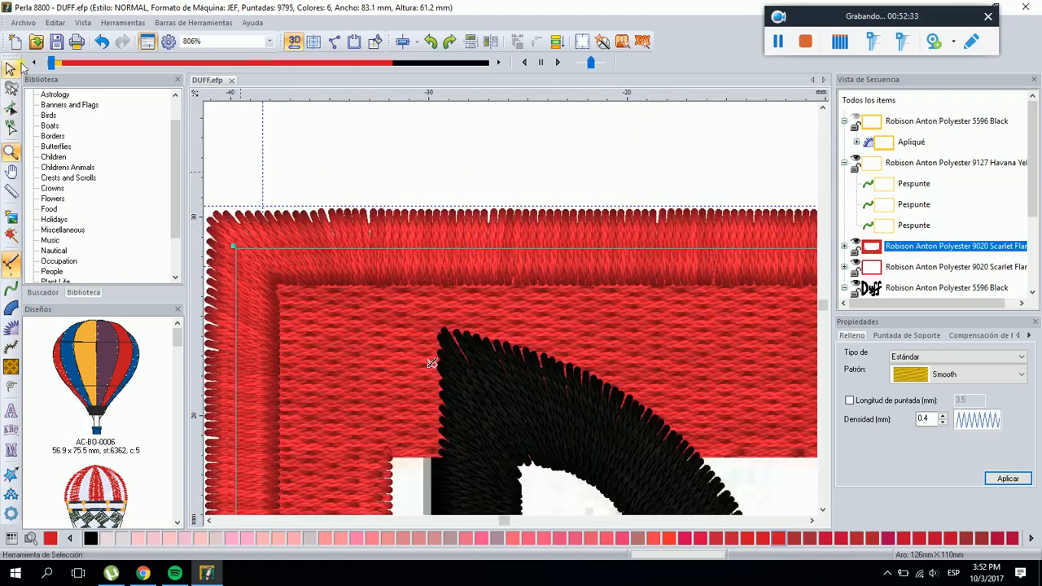
left_click(349, 163)
left_click(293, 42)
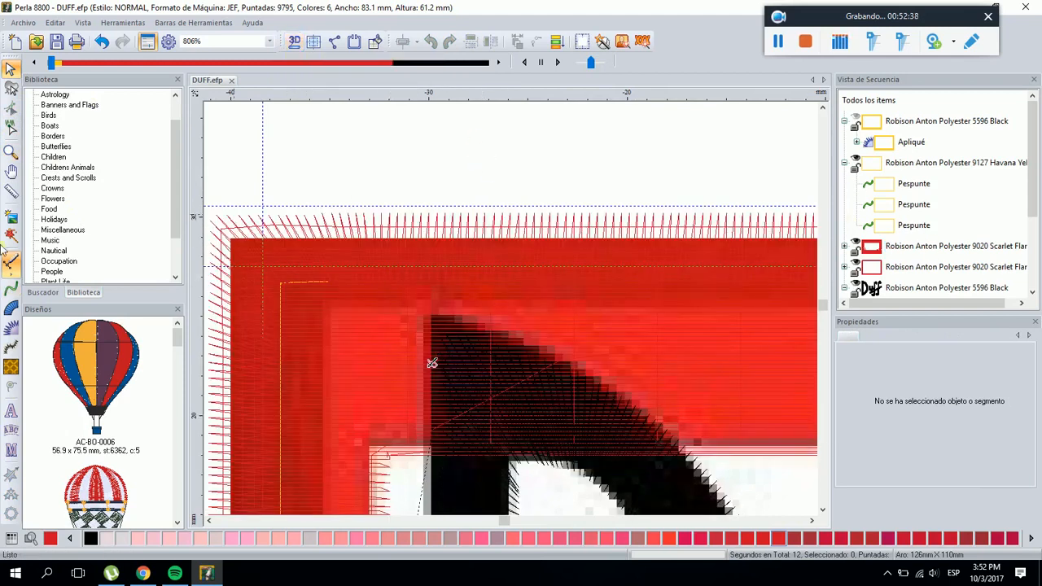
Lighten the background image so the stitches stand out, and apply the change
left_click(11, 217)
left_click(931, 424)
left_click(931, 424)
left_click(933, 429)
left_click(1005, 480)
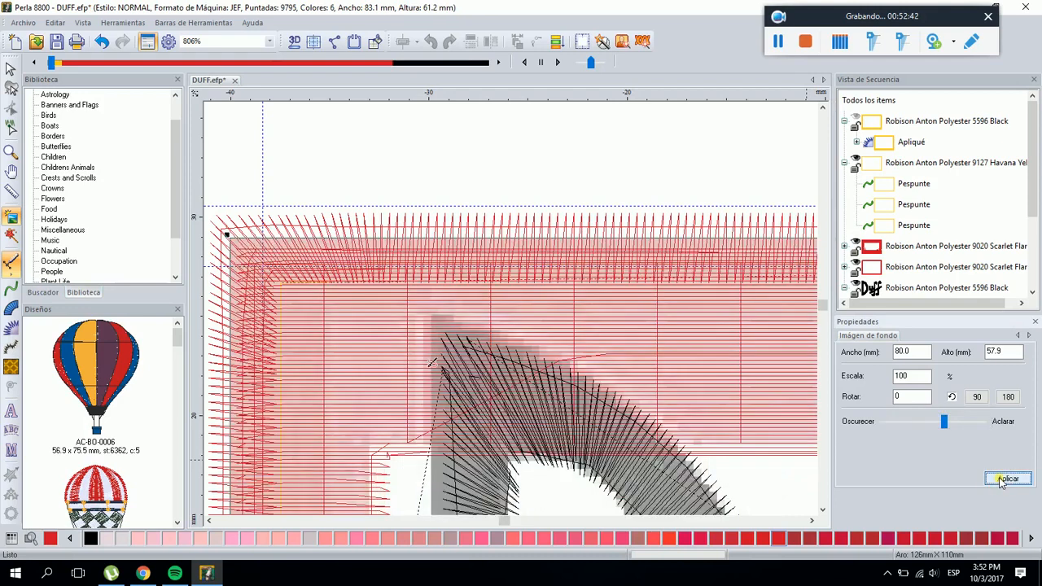
left_click(294, 45)
left_click(294, 45)
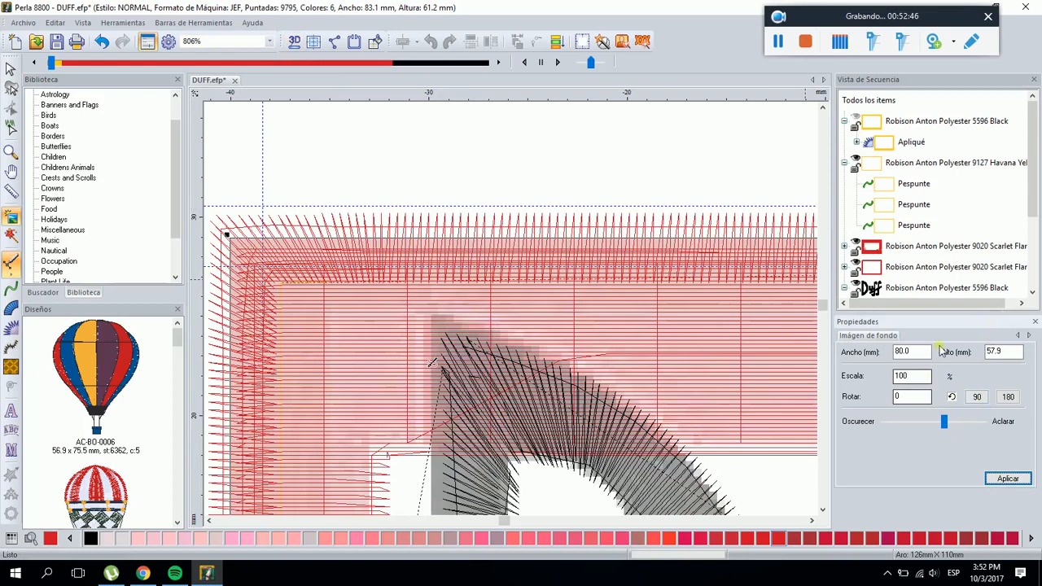
Deselect the background image and view the whole patch with the 3D stitch view turned on
scroll(521, 139, "down", 2)
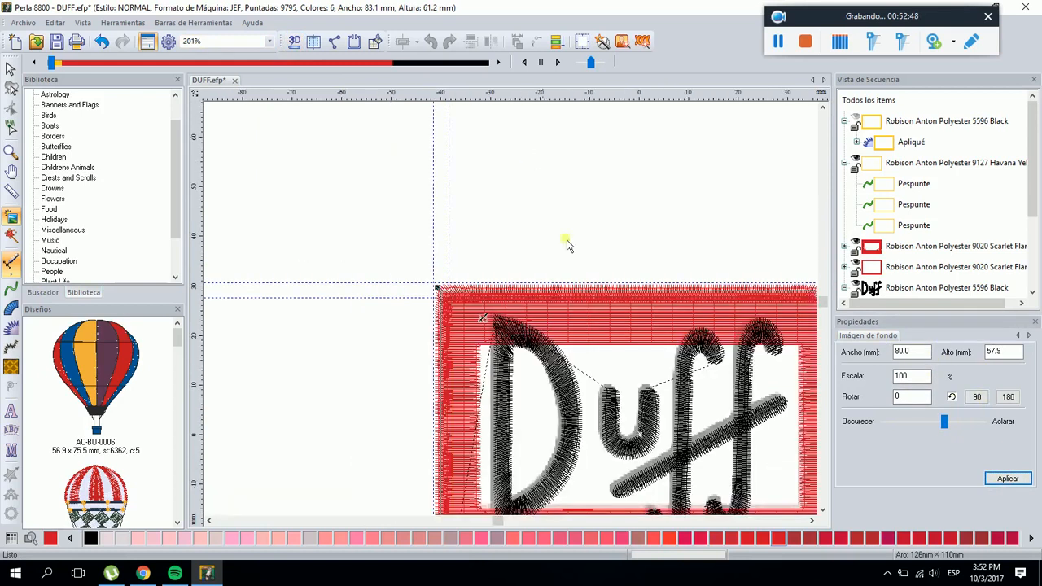
left_click(812, 521)
left_click(811, 520)
left_click(823, 510)
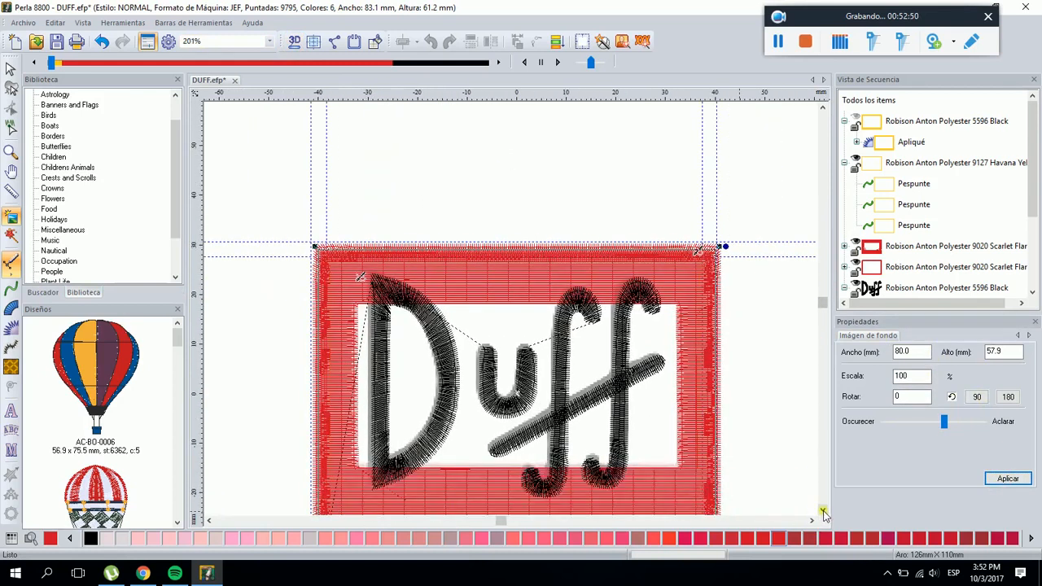
left_click(823, 510)
left_click(823, 510)
left_click(10, 68)
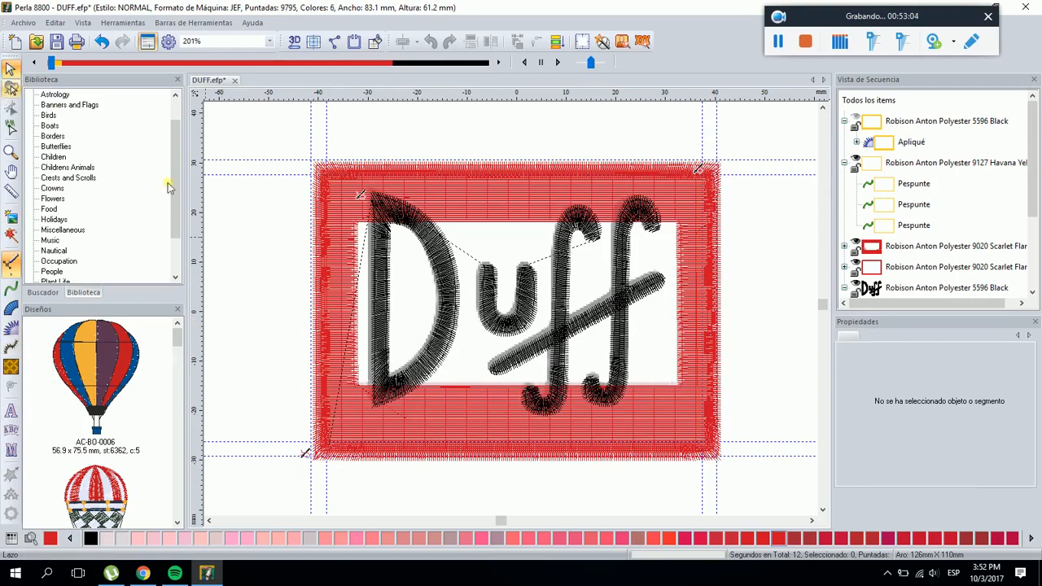
left_click(293, 41)
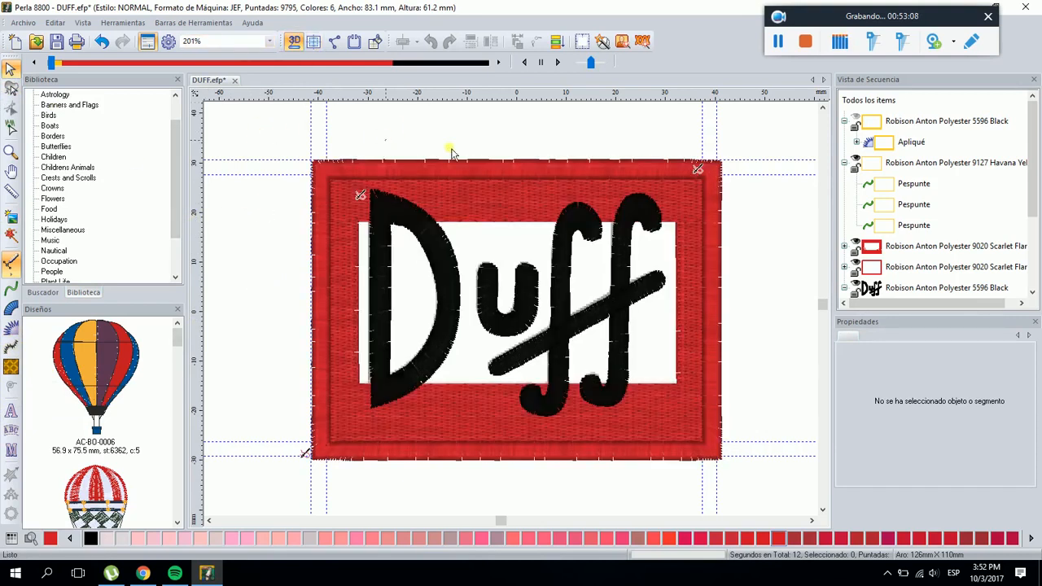
Unhide the Appliqué object at the start of the sewing sequence and delete it from the design
left_click(844, 163)
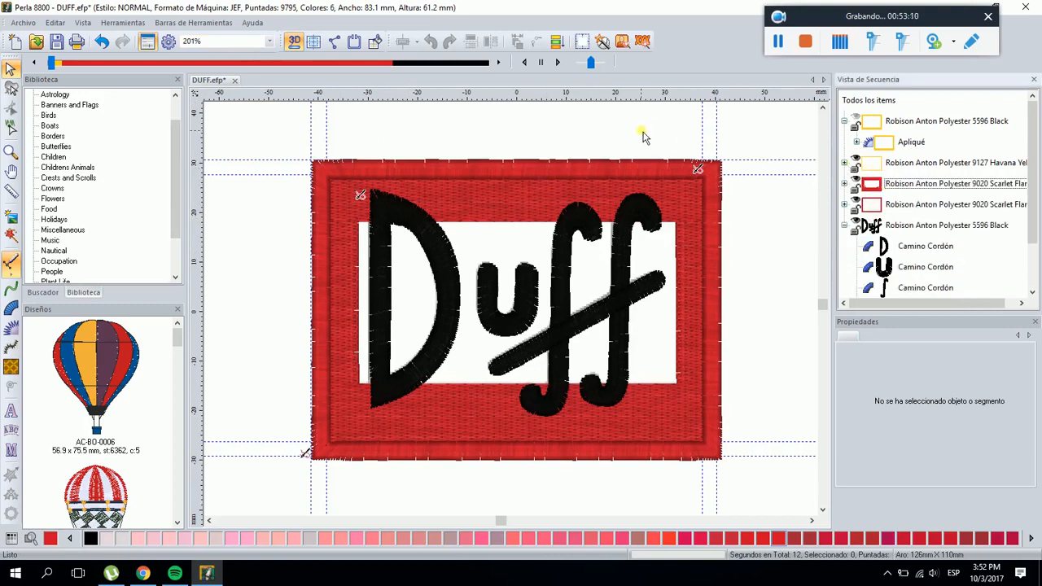
left_click(22, 22)
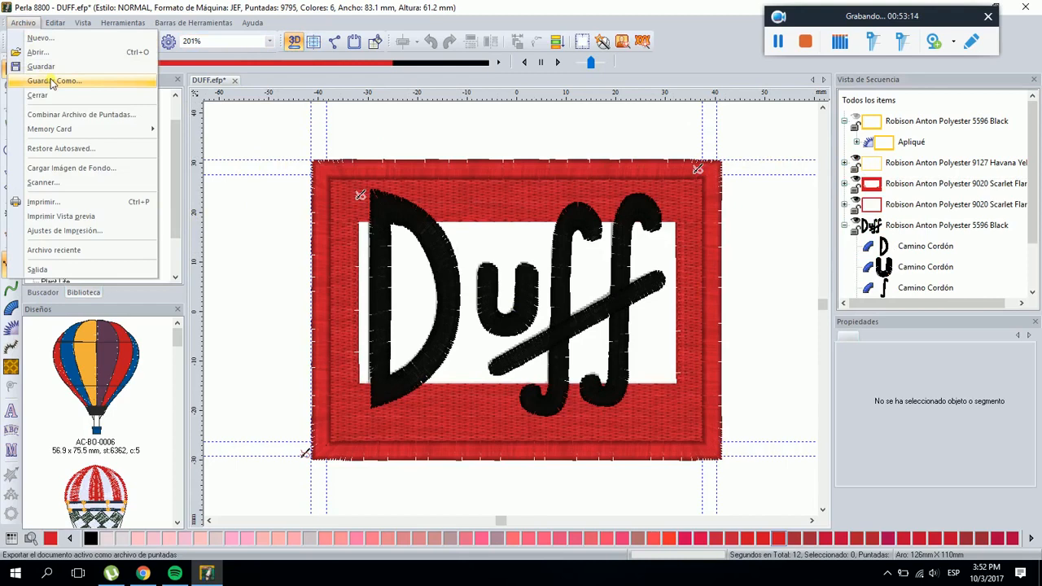
left_click(597, 116)
left_click(876, 128)
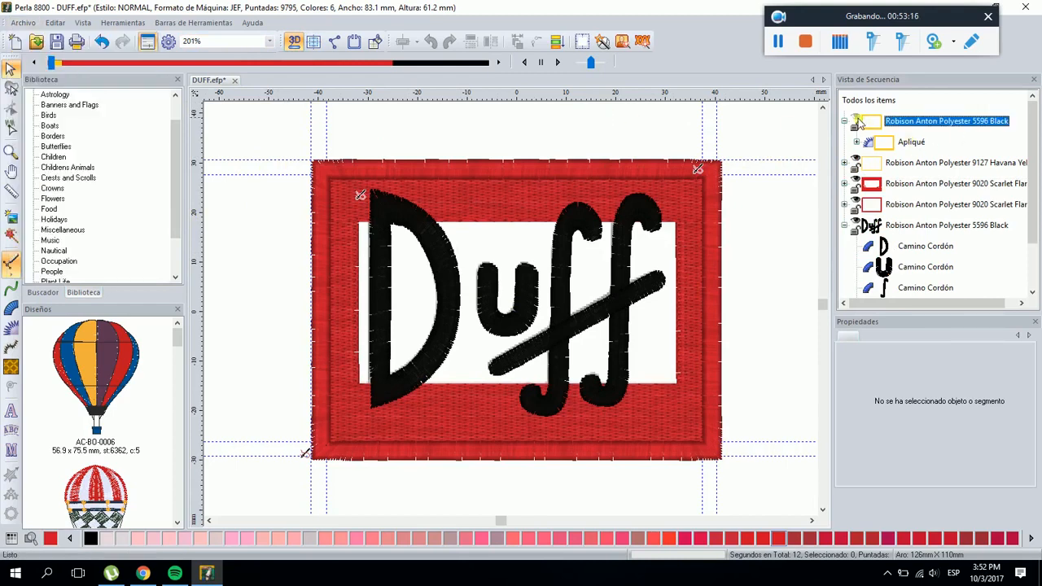
left_click(892, 143)
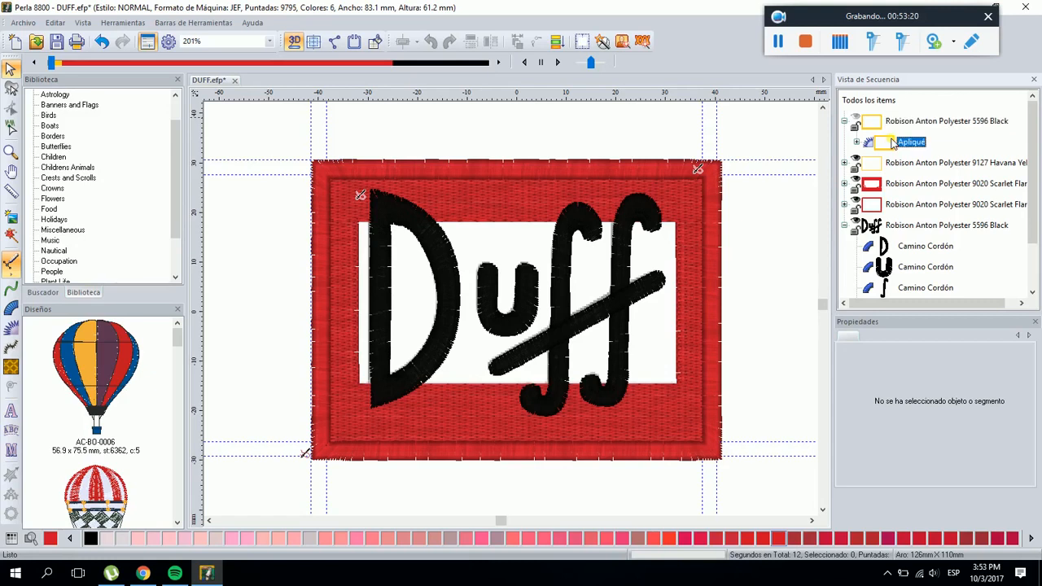
left_click(859, 119)
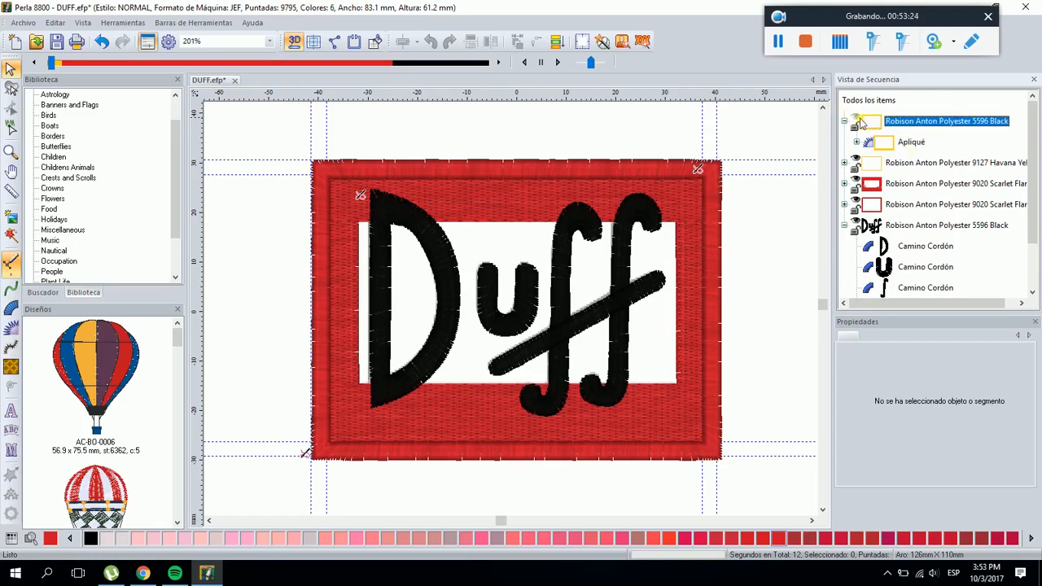
left_click(894, 143)
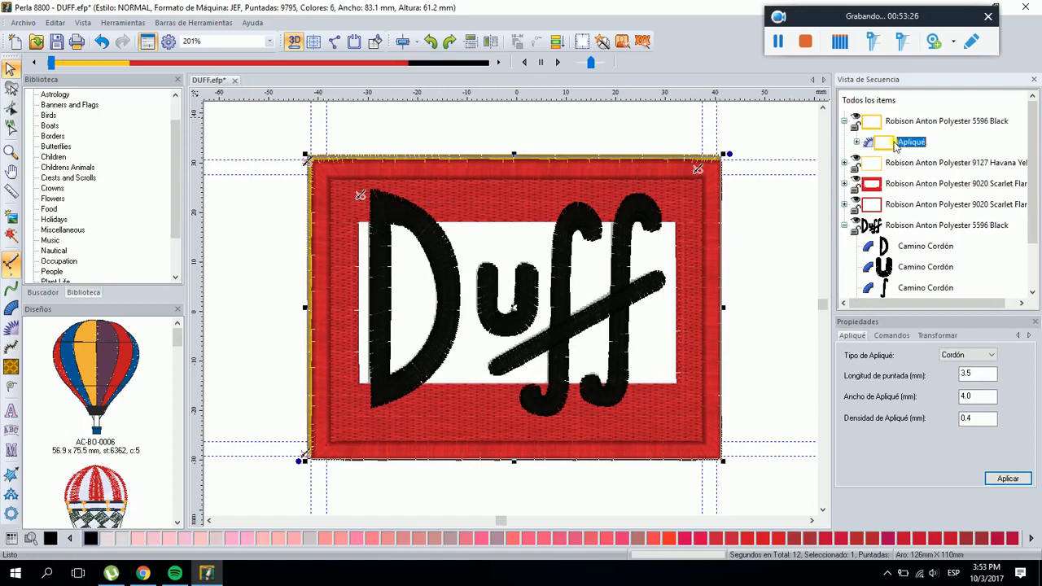
left_click(893, 142)
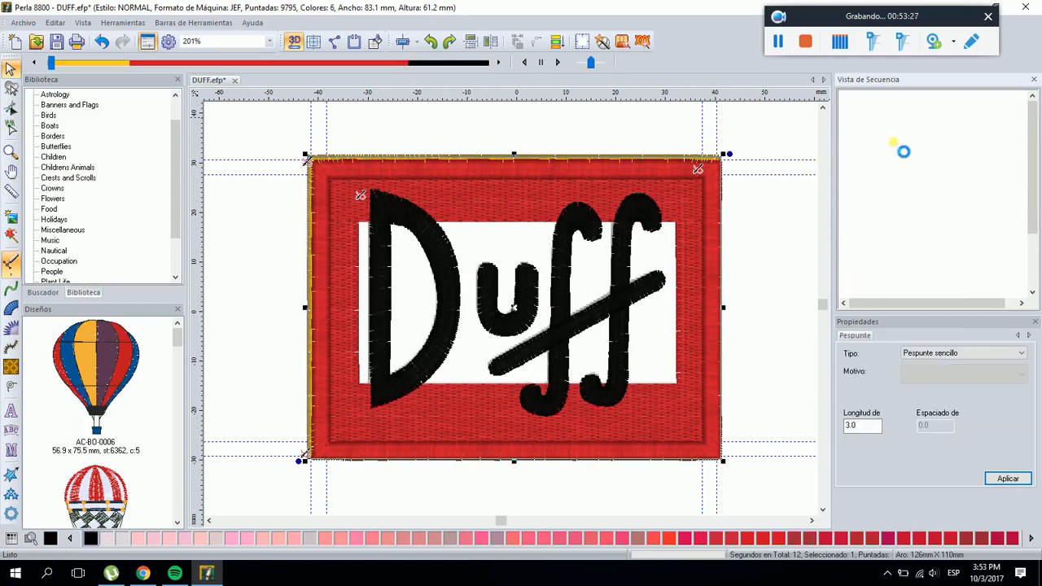
left_click(544, 149)
Save the design as DUFF in Perla Files (EFP) format in the DISEÑOS PERLA folder, replacing the existing file
left_click(24, 22)
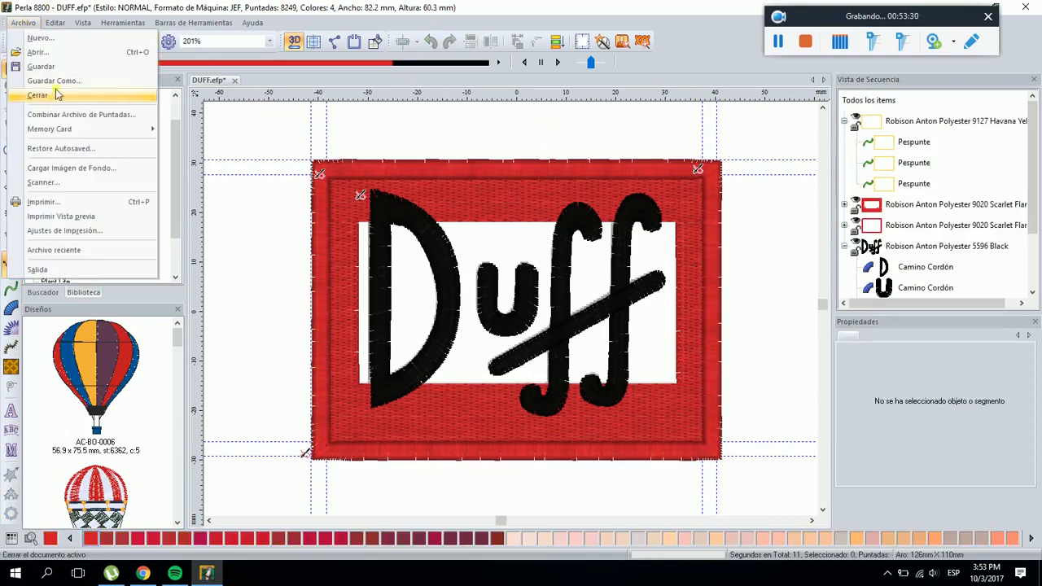
left_click(52, 80)
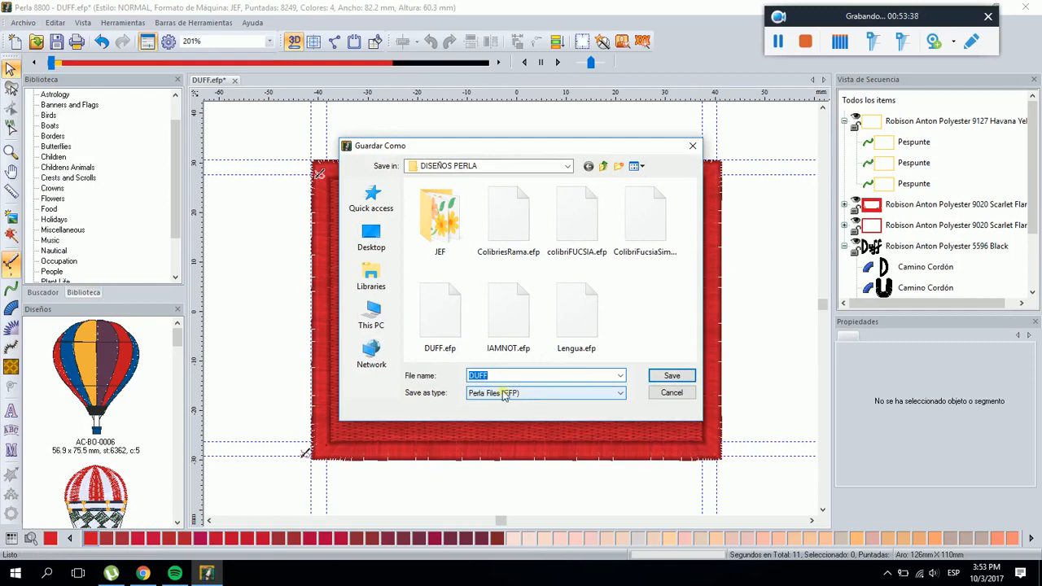
left_click(681, 377)
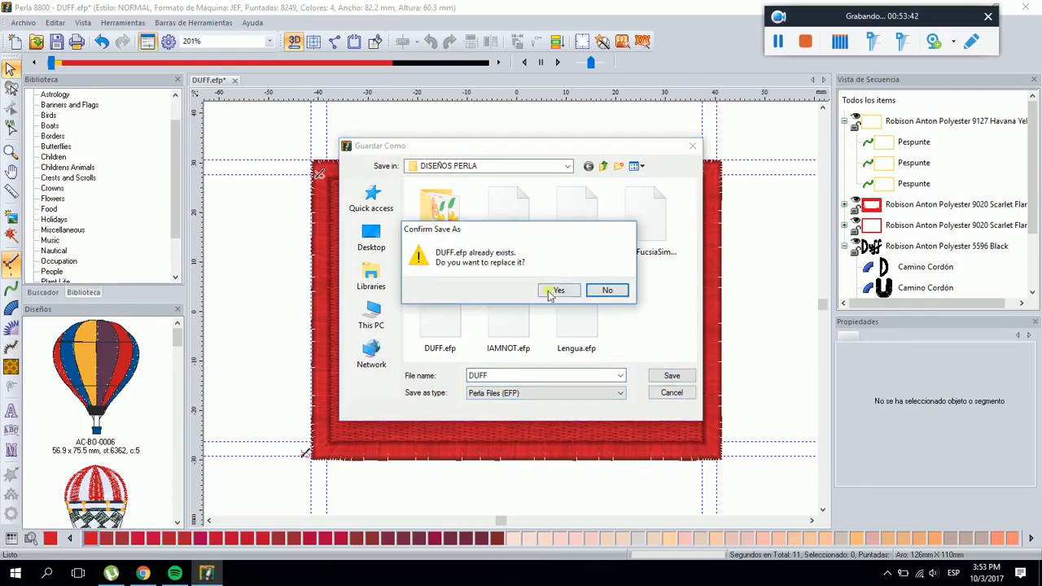
left_click(552, 292)
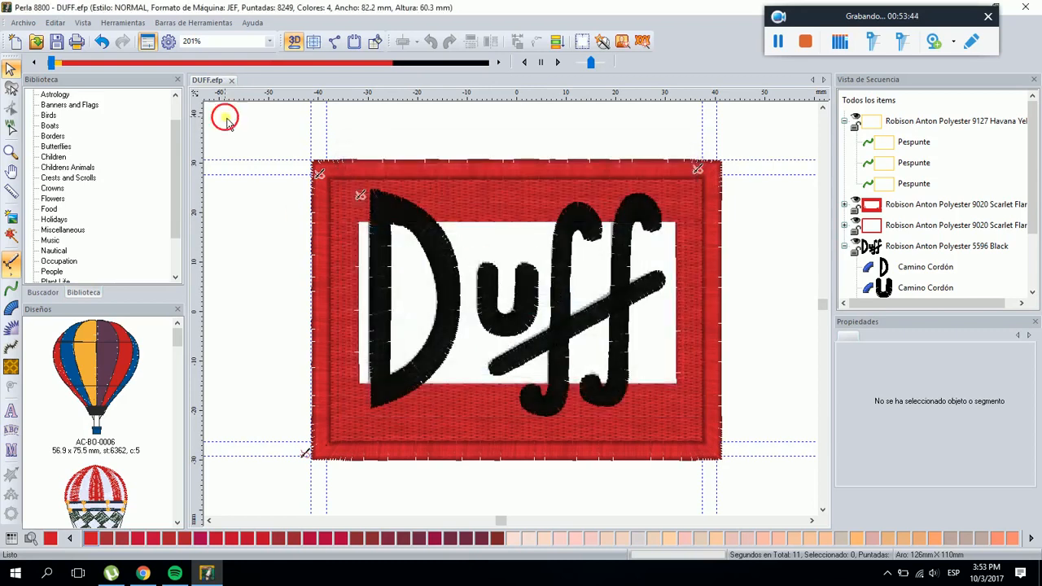
Save a machine copy named DUFF in the JEF folder using the Janome/Elna (JEF) format
left_click(23, 22)
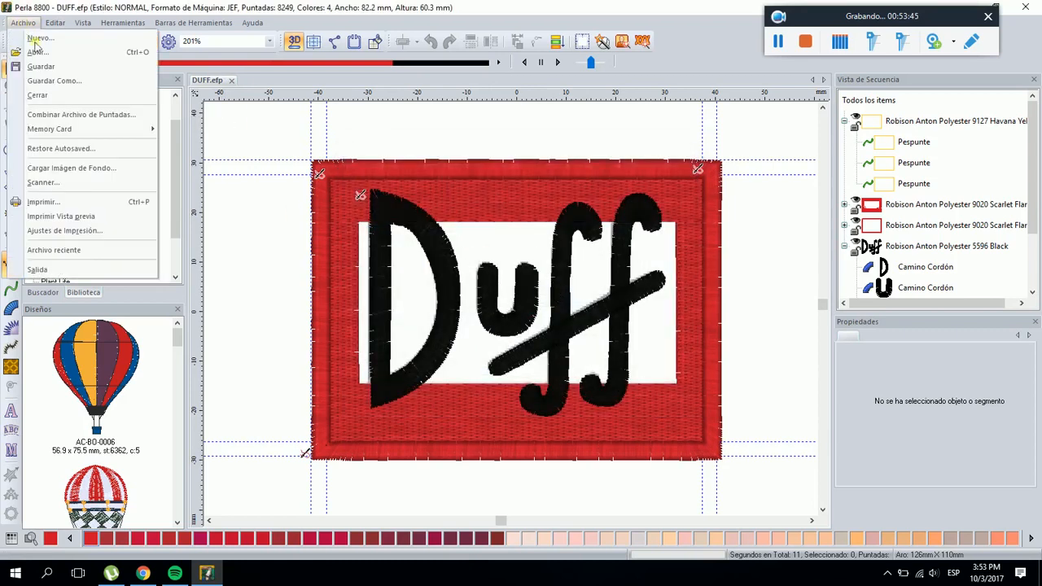
left_click(54, 80)
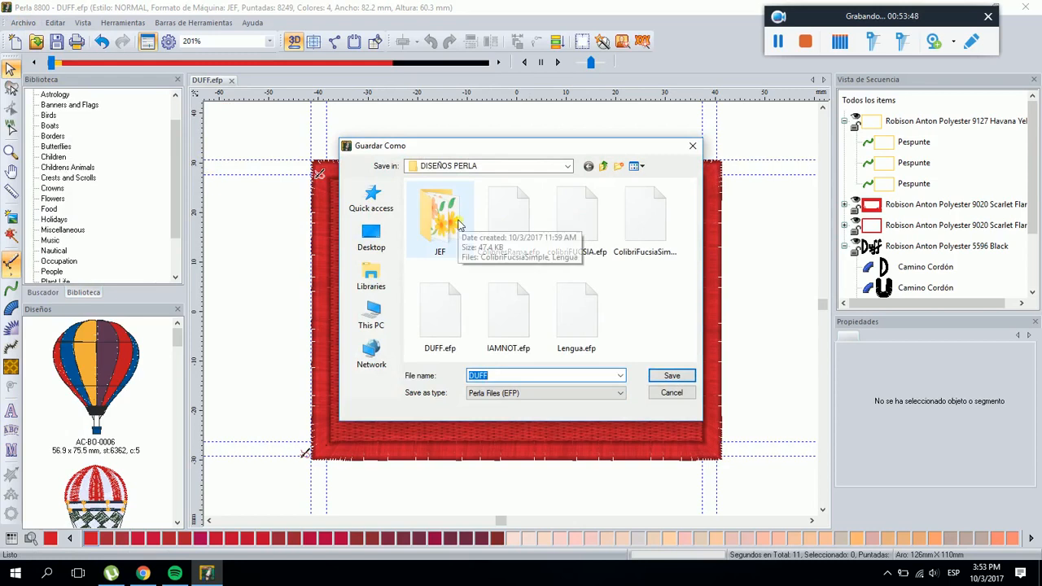
double_click(458, 223)
left_click(515, 394)
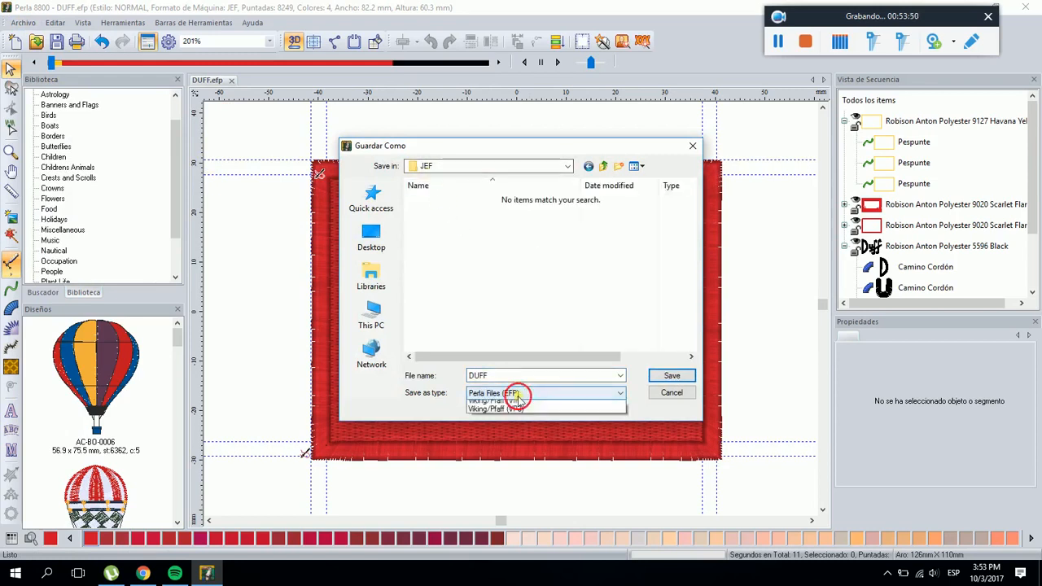
left_click(508, 477)
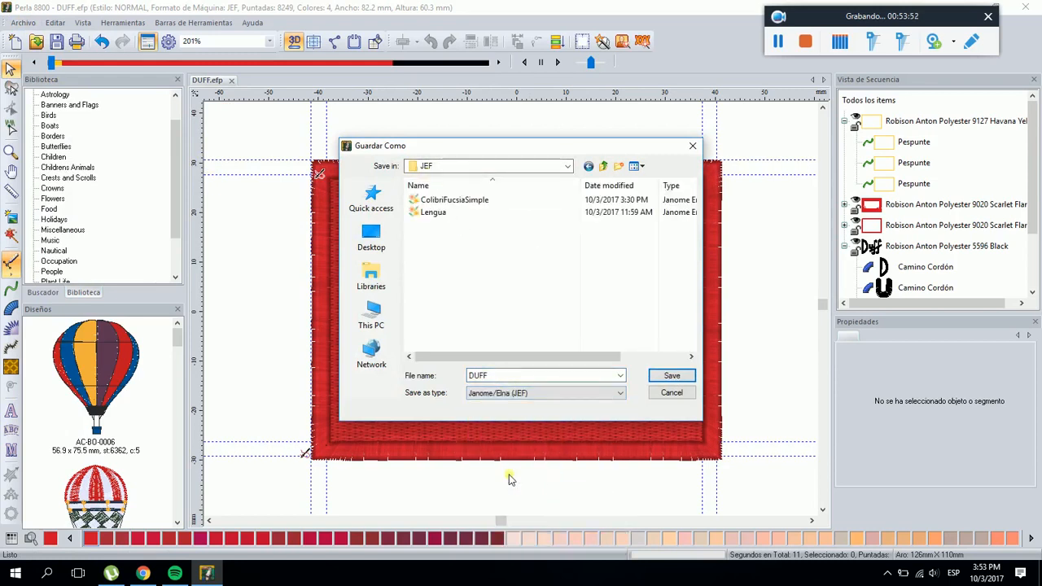
left_click(671, 375)
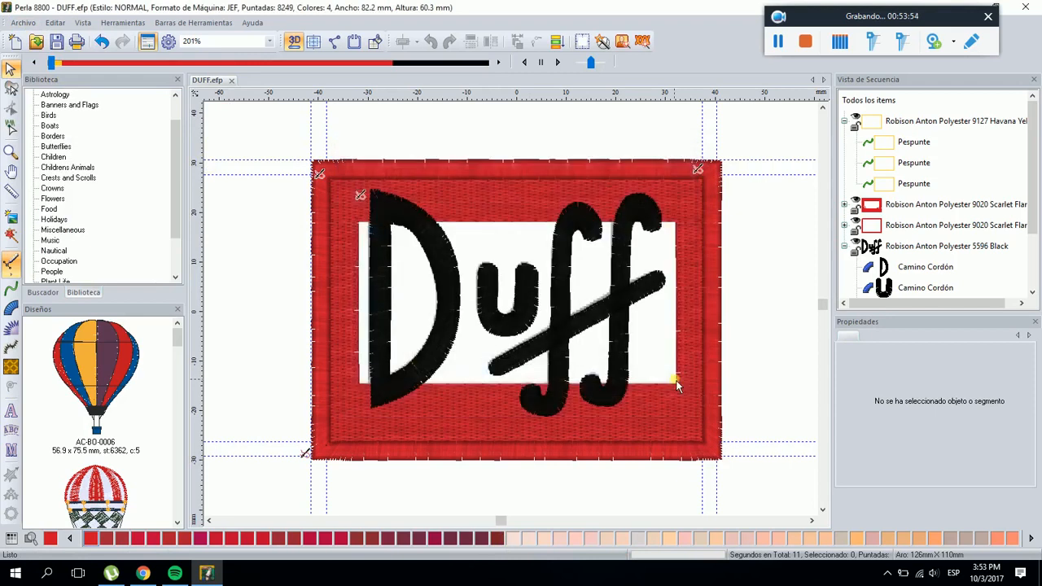
Close the current design and open the DUFF stitch file from the JEF folder
left_click(231, 81)
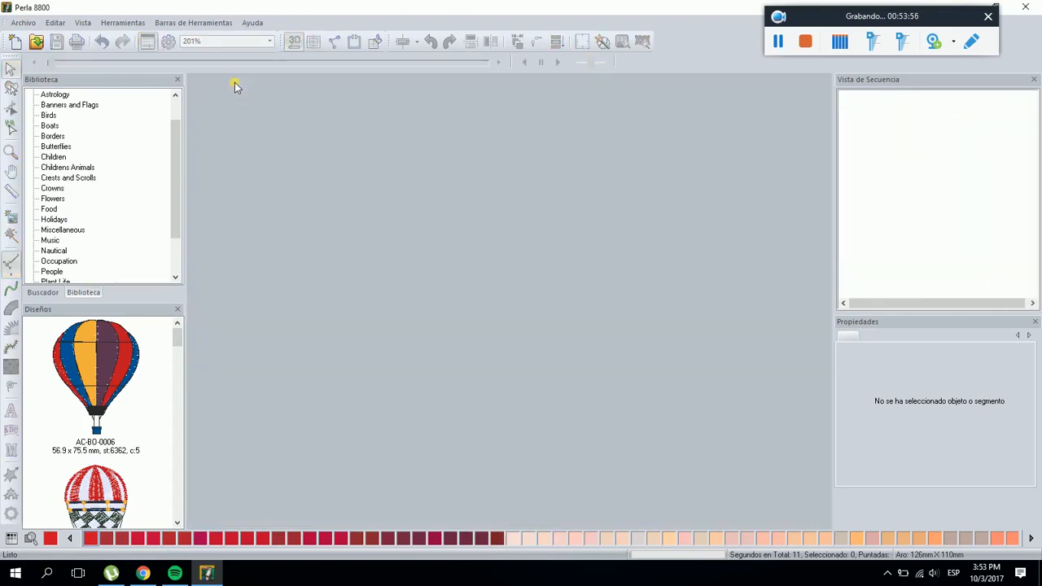
left_click(36, 41)
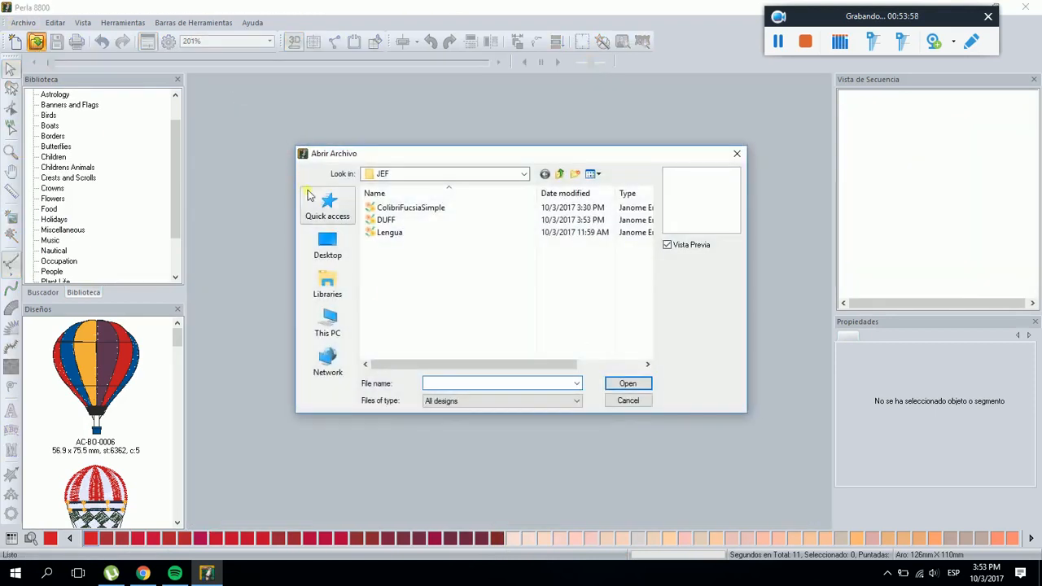
left_click(397, 220)
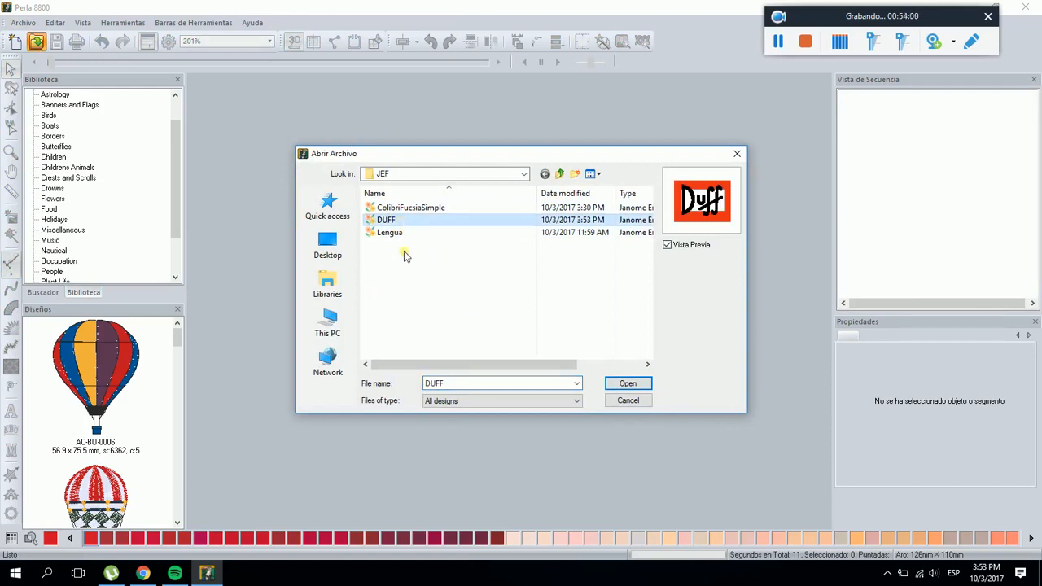
left_click(626, 384)
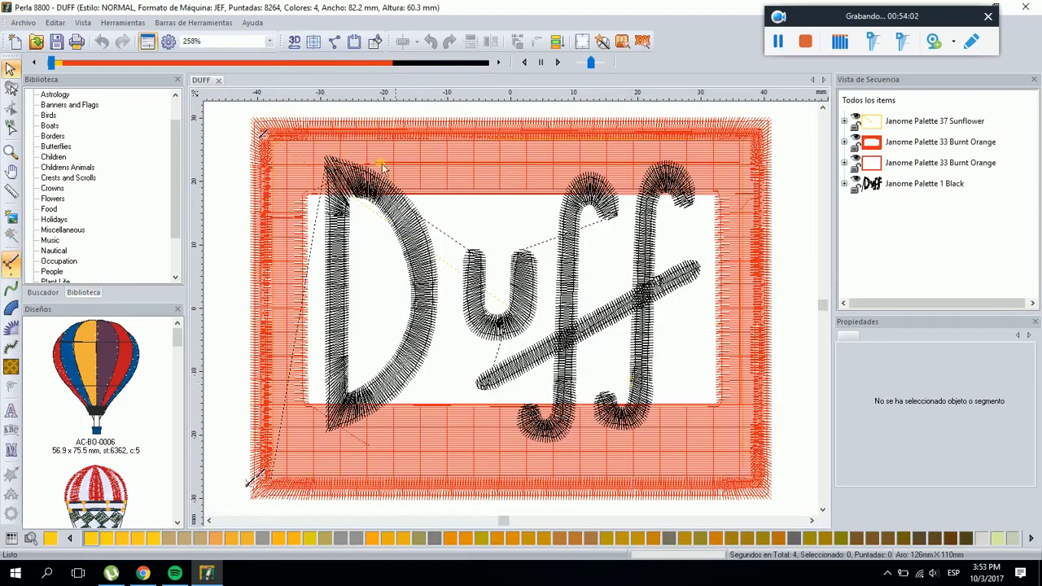
Examine the whole DUFF stitch file in the 3D stitch view, and close it
left_click(294, 44)
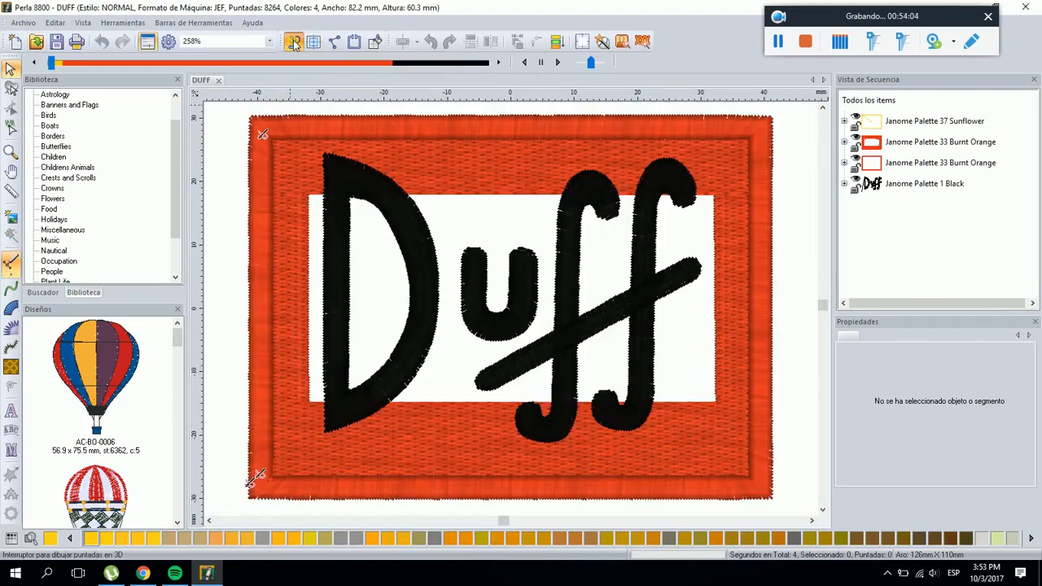
left_click(390, 208)
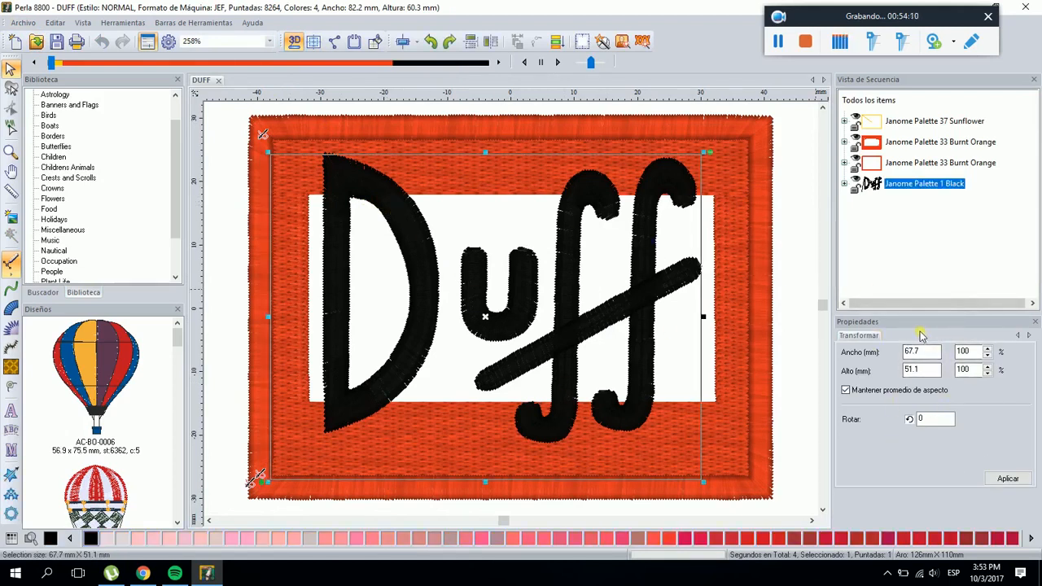
scroll(366, 236, "down", 1)
left_click(279, 187)
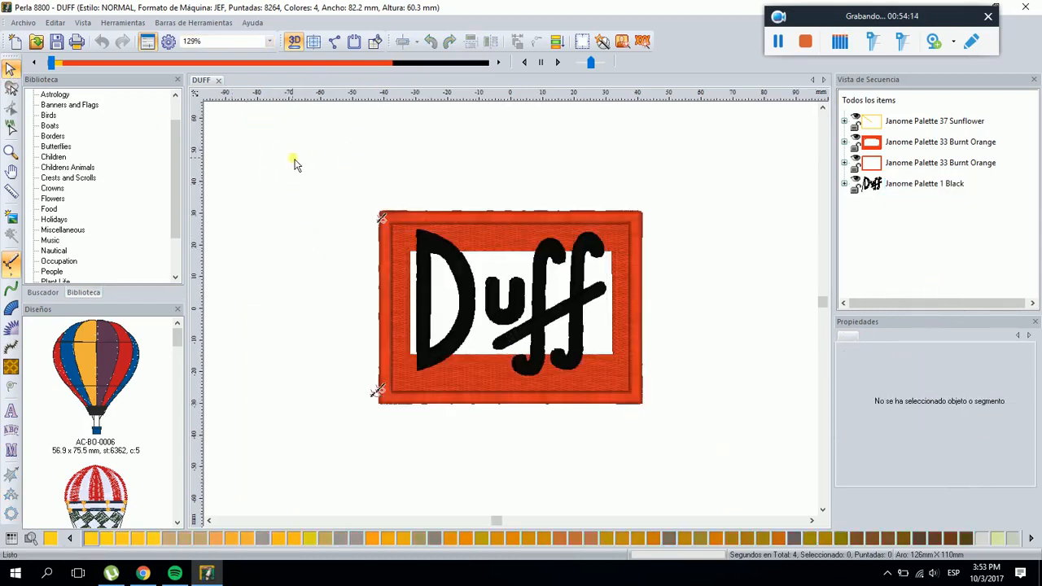
left_click(217, 81)
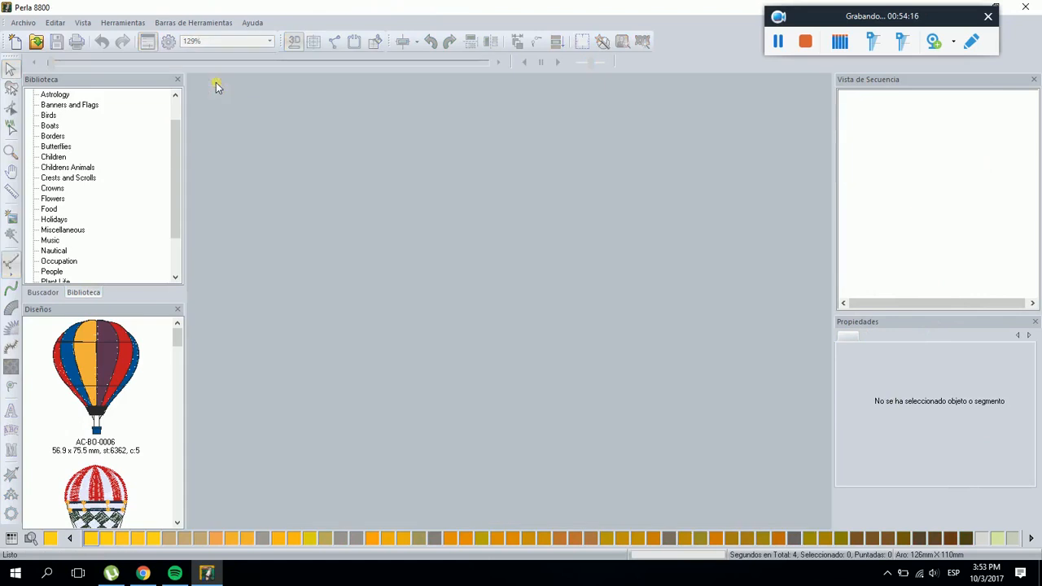
Create a new design and add lettering that reads PERLA 8800 in the Solid 2 Compact font
left_click(15, 42)
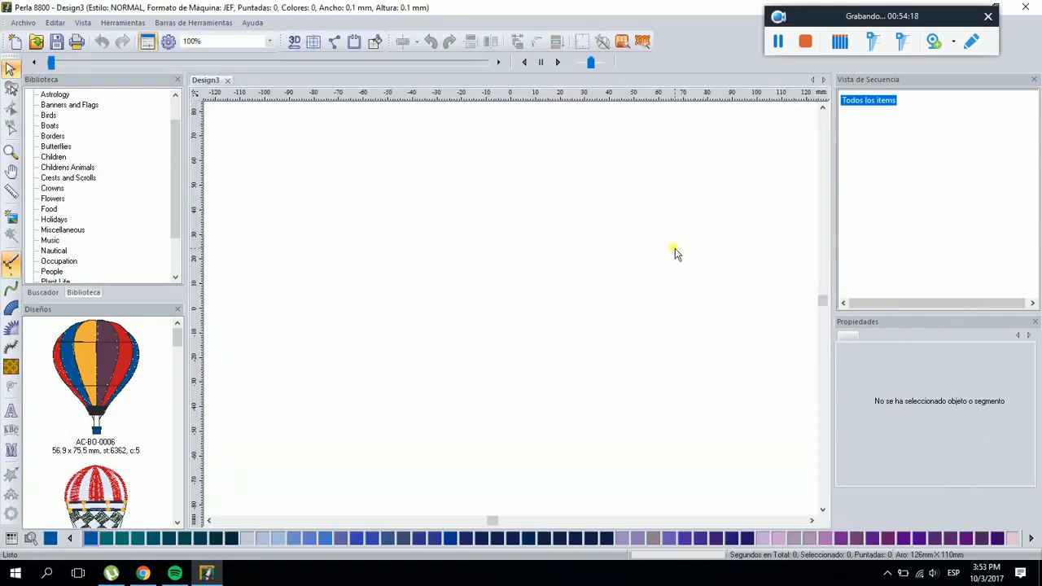
left_click(12, 415)
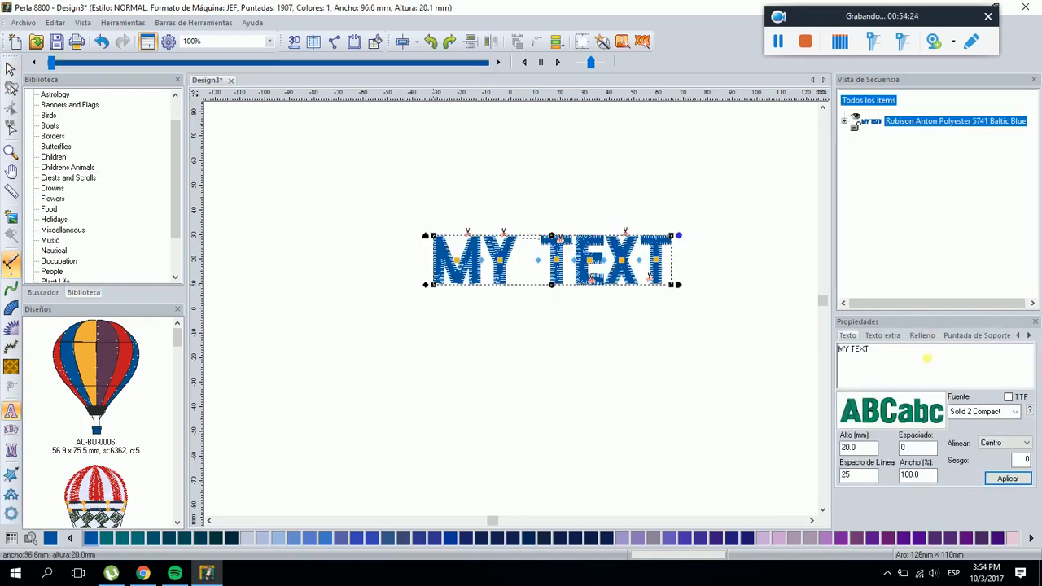
left_click_drag(926, 358, 828, 358)
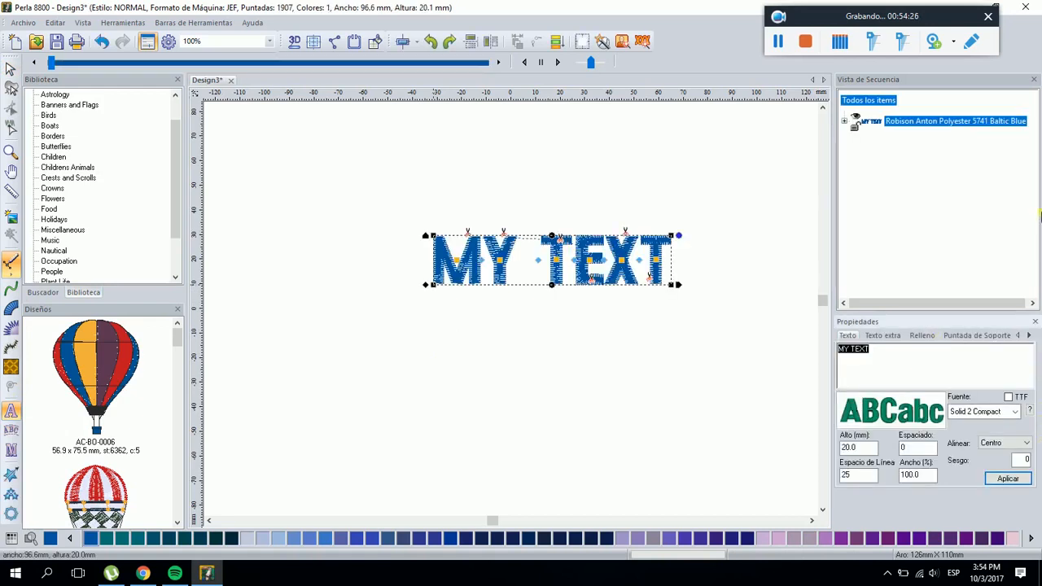
type("PERLA 8800")
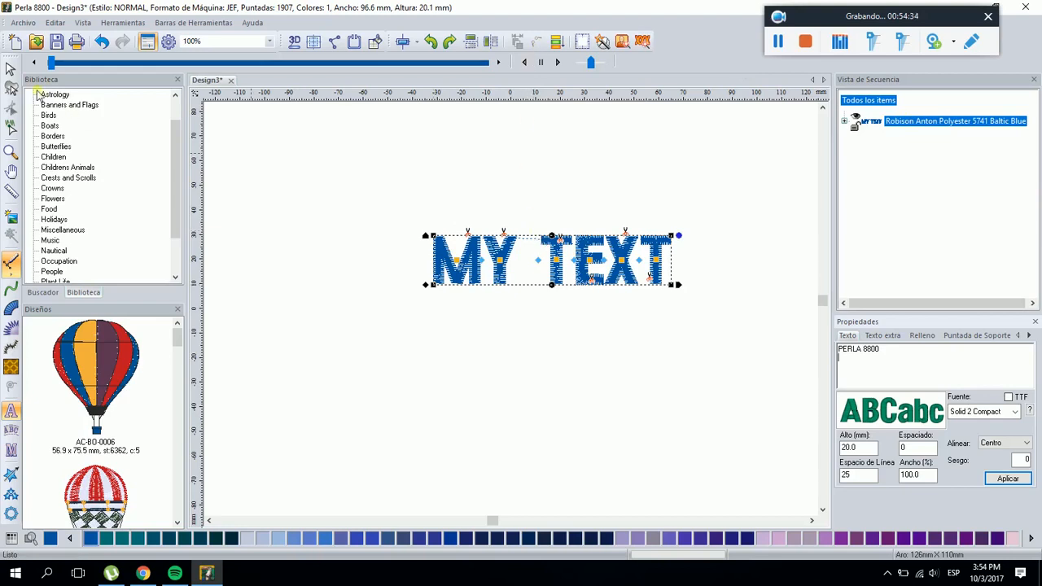
left_click(1007, 479)
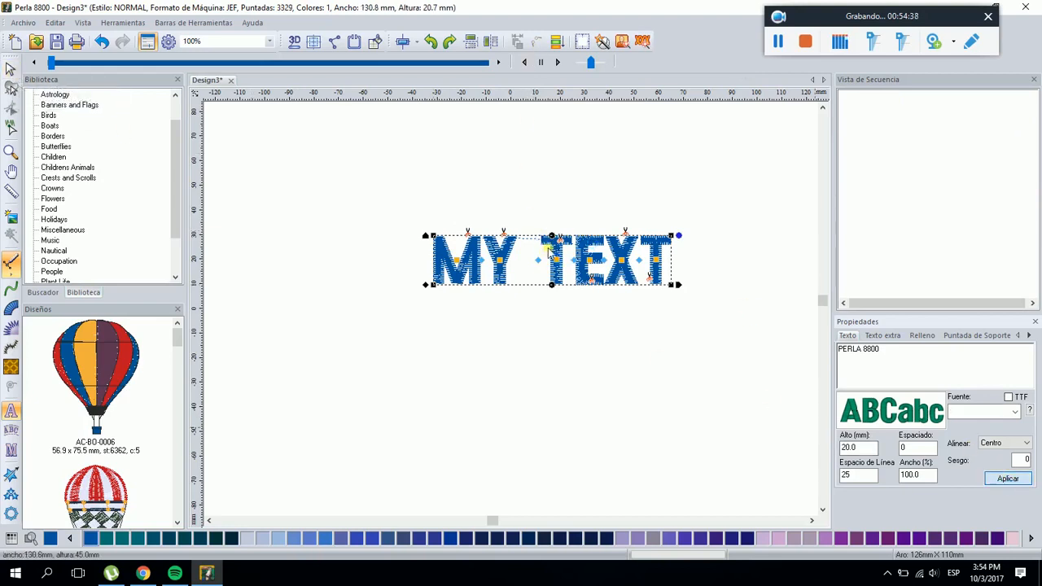
Move the lettering up and to the left, and add the line JANOME ALTA GAMA beneath PERLA 8800 with a blank line between
left_click_drag(549, 246, 425, 194)
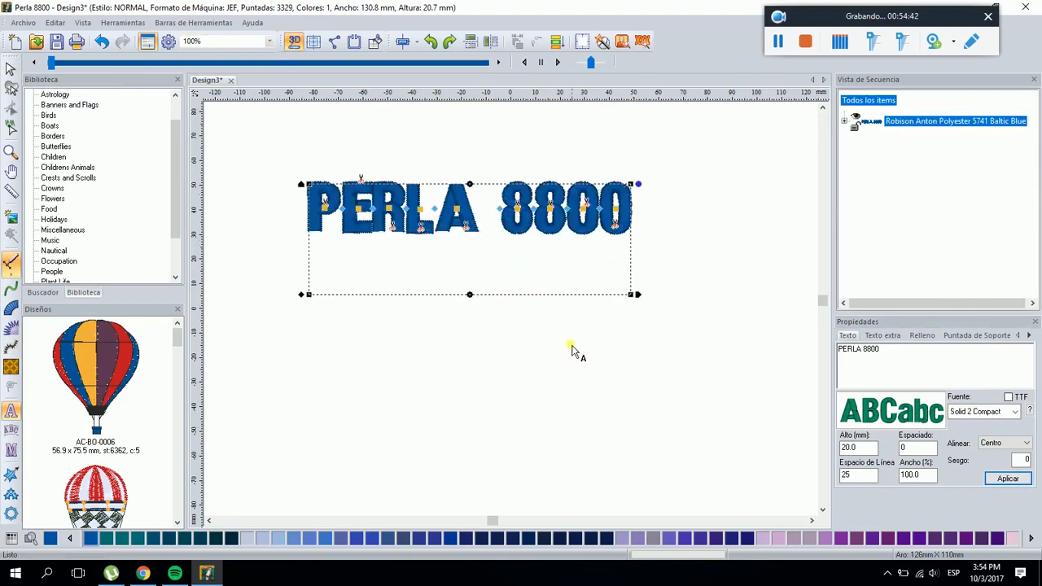
left_click(570, 348)
left_click(407, 234)
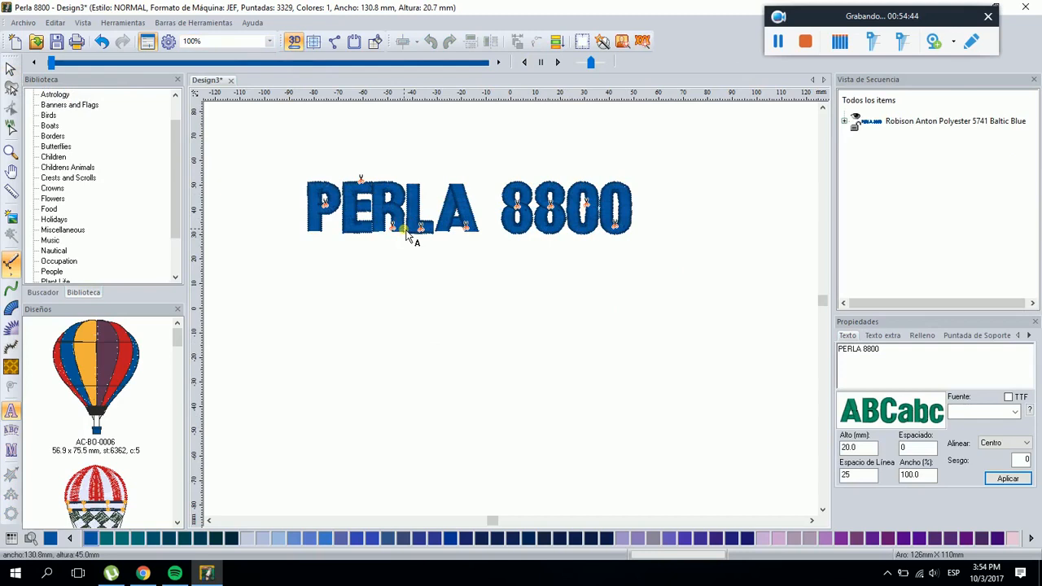
left_click(892, 350)
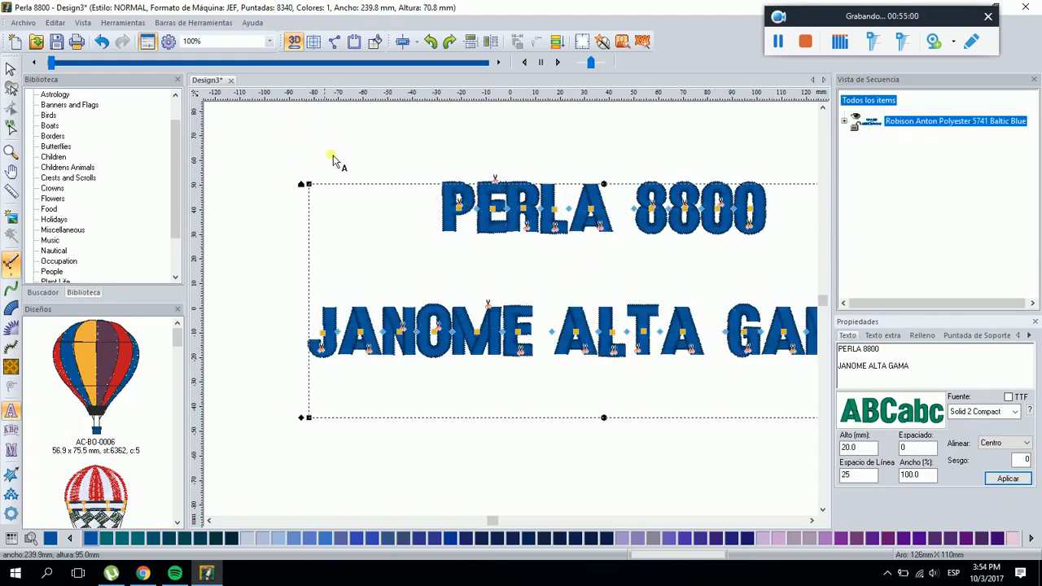
Scale the two-line lettering down to about 186 by 55 mm, move it fully into the visible workspace, and deselect it
left_click(11, 70)
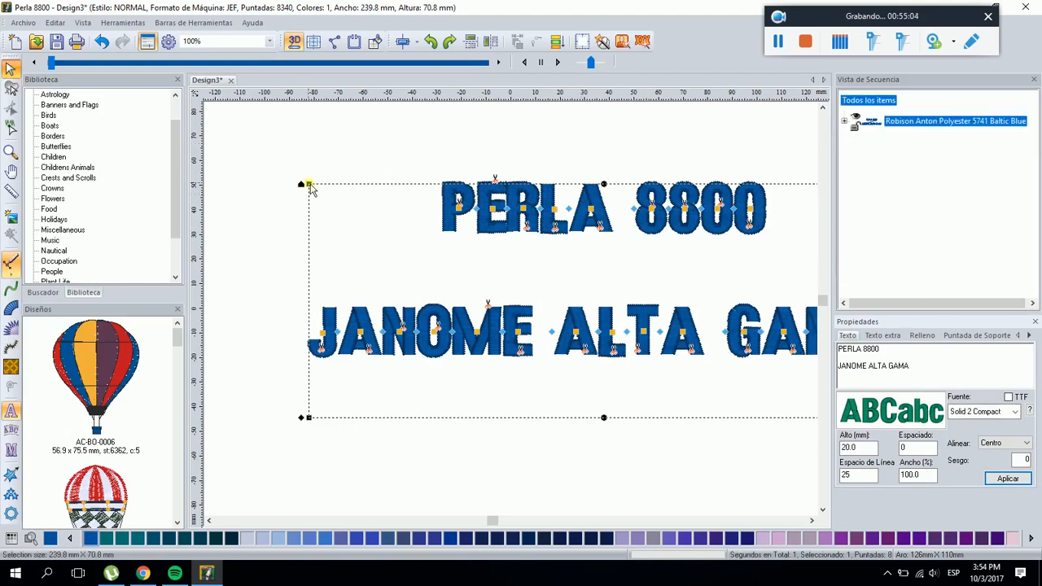
left_click_drag(308, 185, 560, 274)
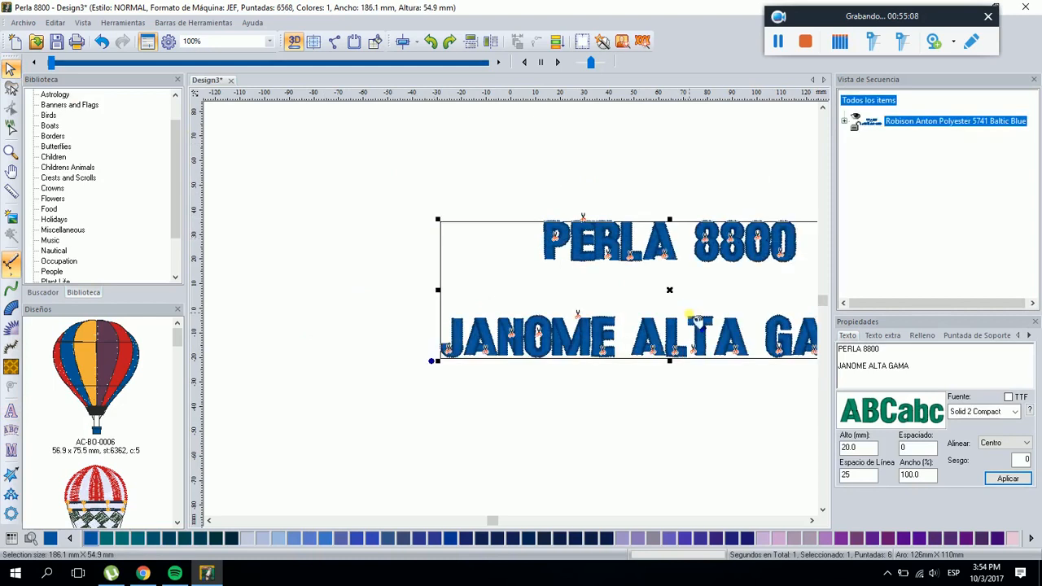
left_click_drag(712, 320, 542, 293)
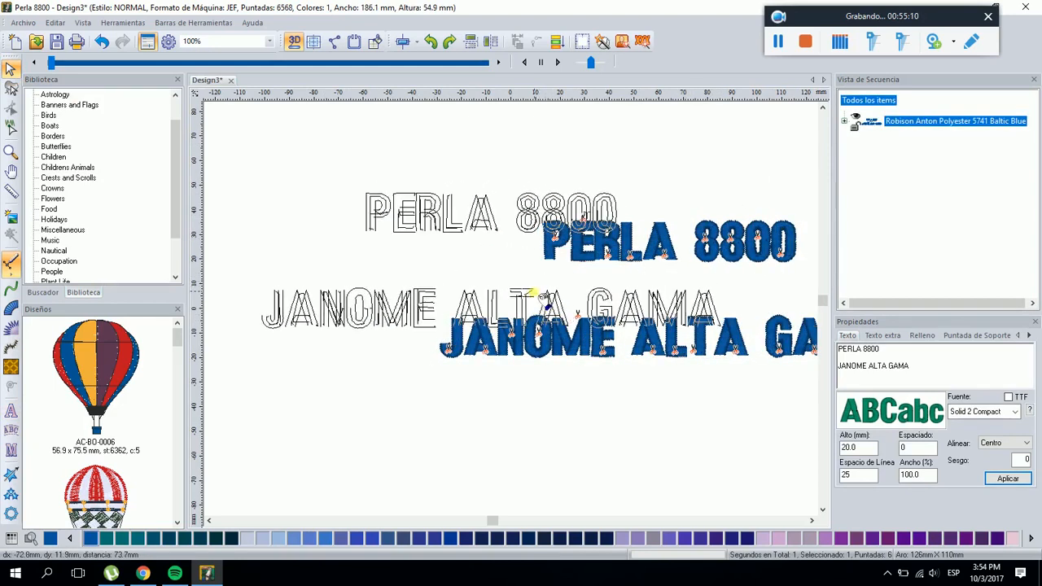
left_click(561, 154)
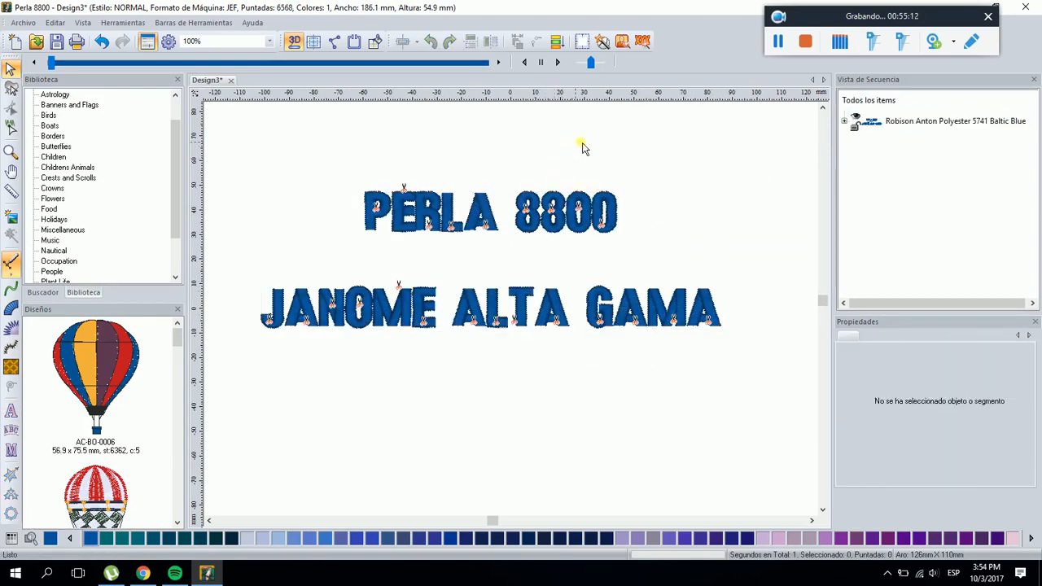
left_click(11, 69)
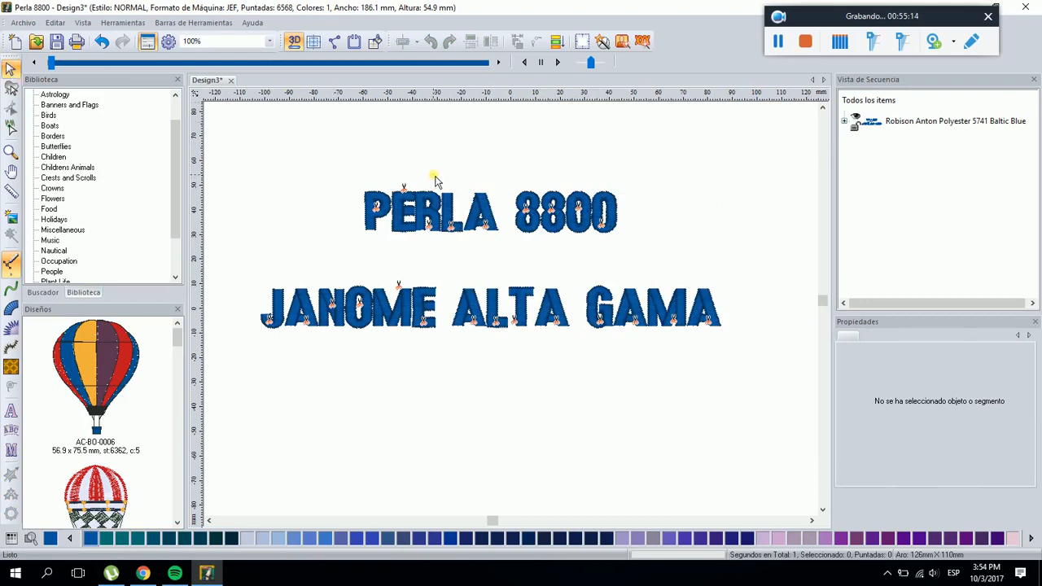